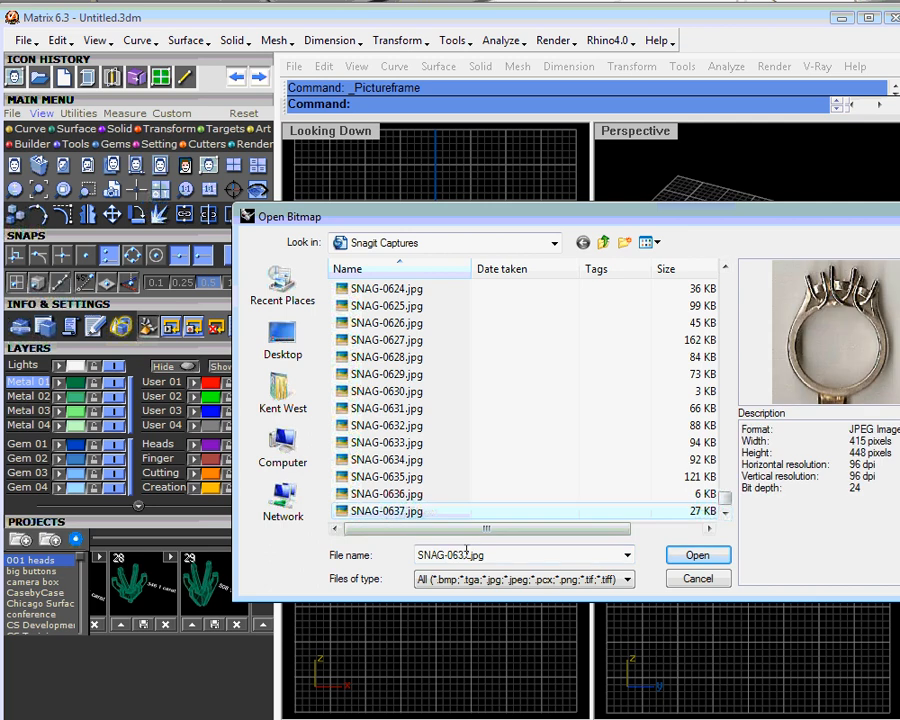
- Load the ring photo as a picture frame and place it around the origin in the Through Finger view
click(696, 555)
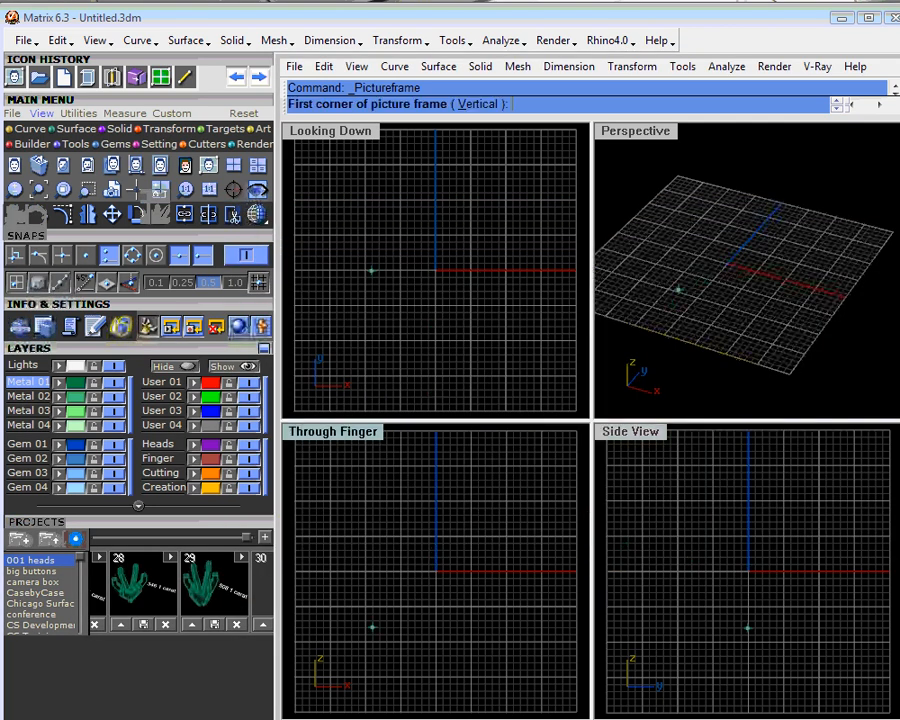
click(357, 635)
click(517, 594)
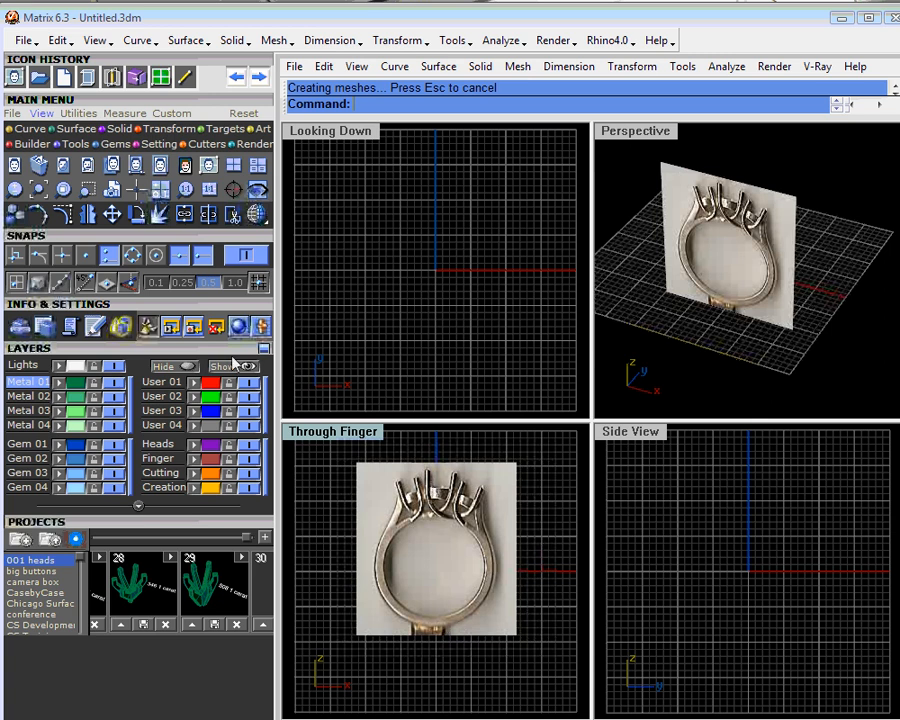
- Create a USA size 7 ring rail
click(75, 143)
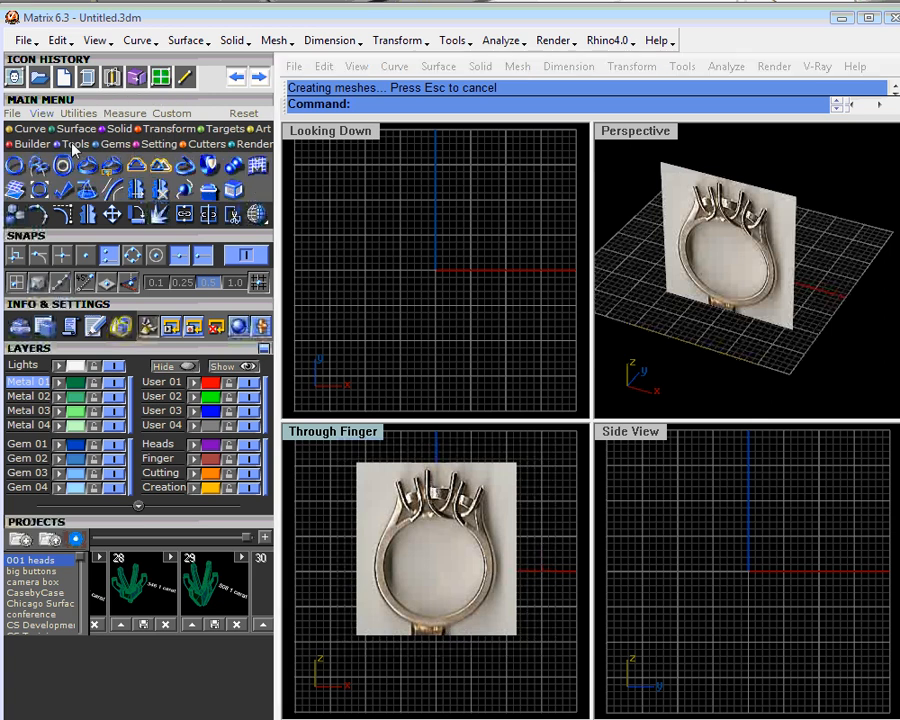
click(15, 167)
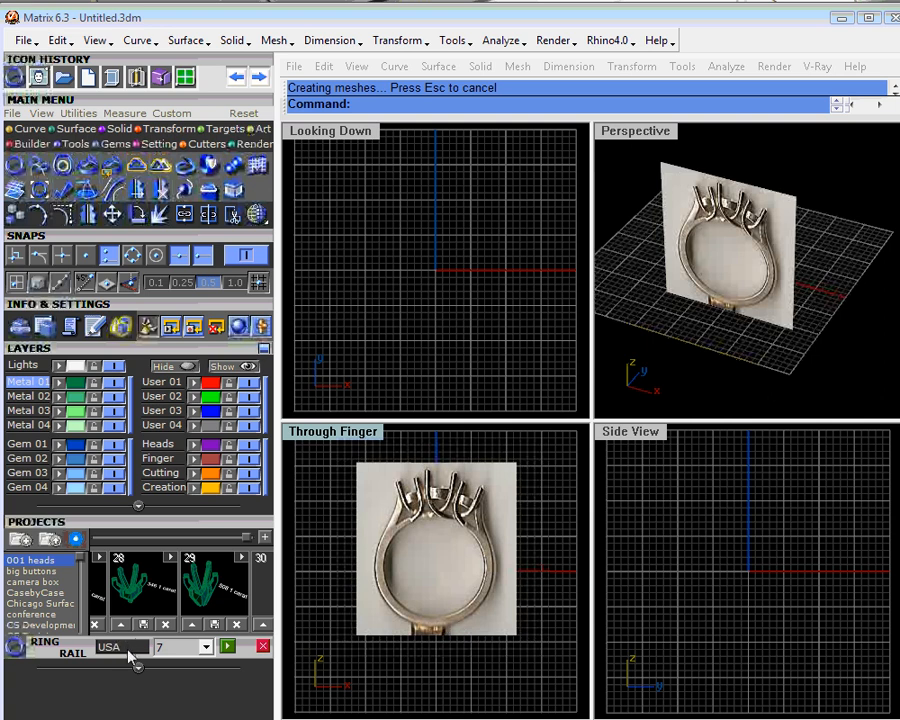
click(236, 647)
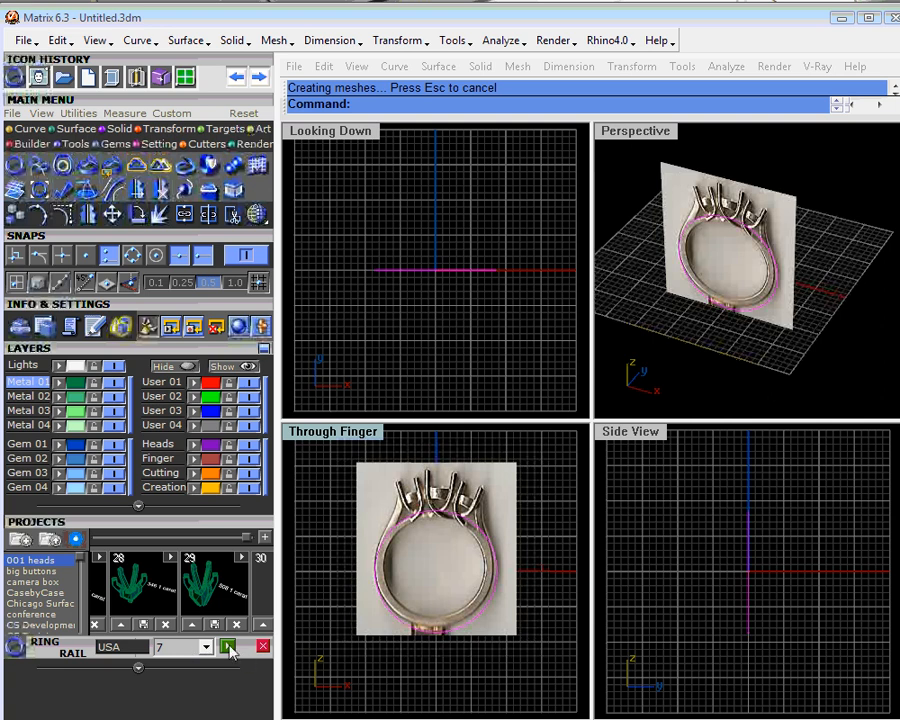
- Enlarge the ring photo in 2D by about 1.11 from the ring rail's center in the Through Finger view
double_click(348, 433)
scroll(613, 403, up, 2)
right_drag(613, 403, 598, 472)
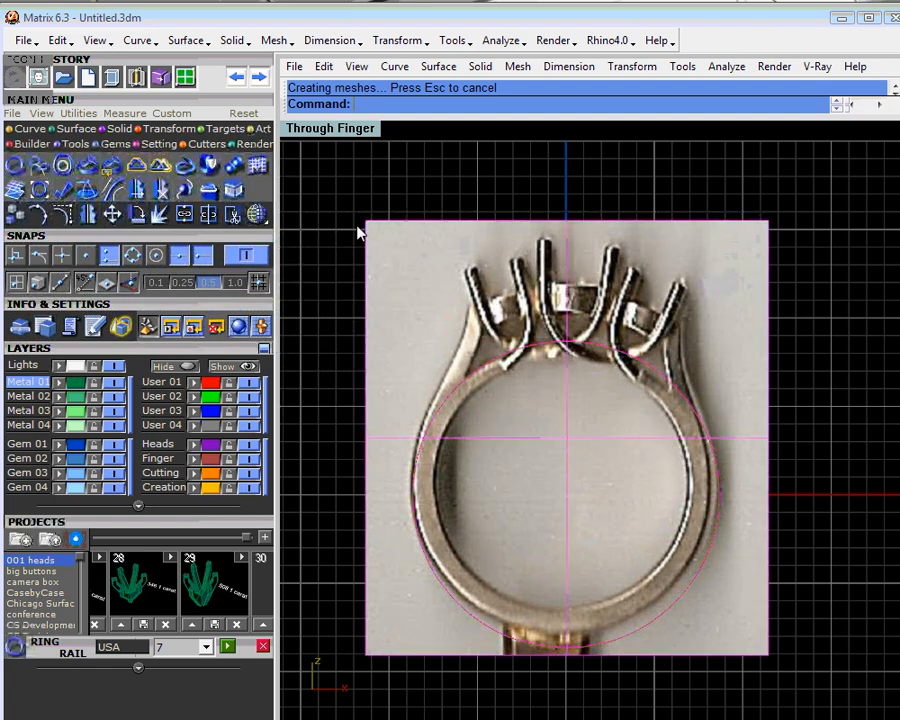
click(168, 128)
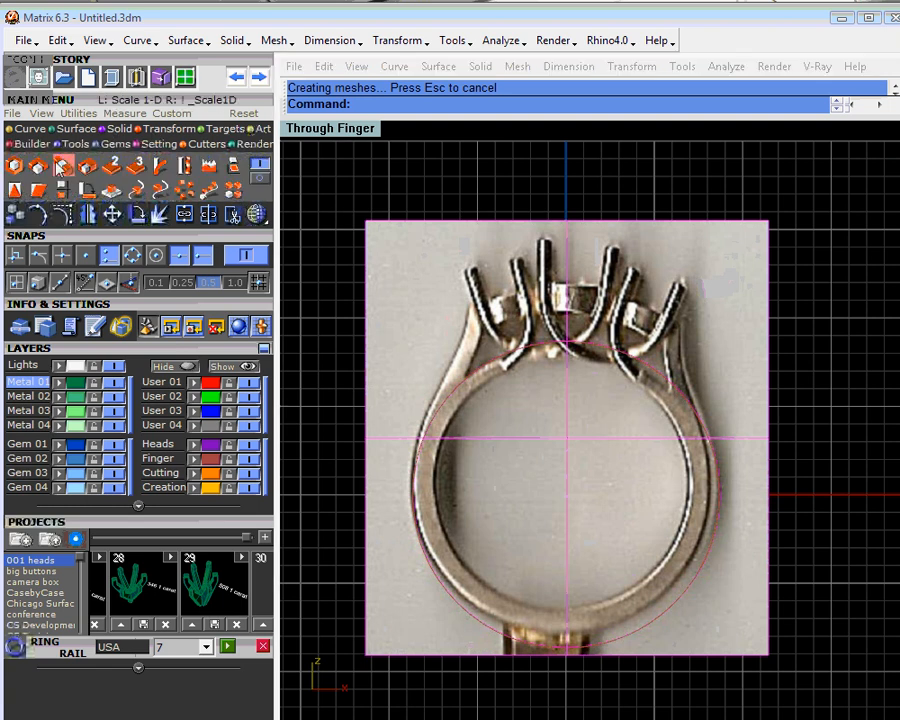
click(14, 165)
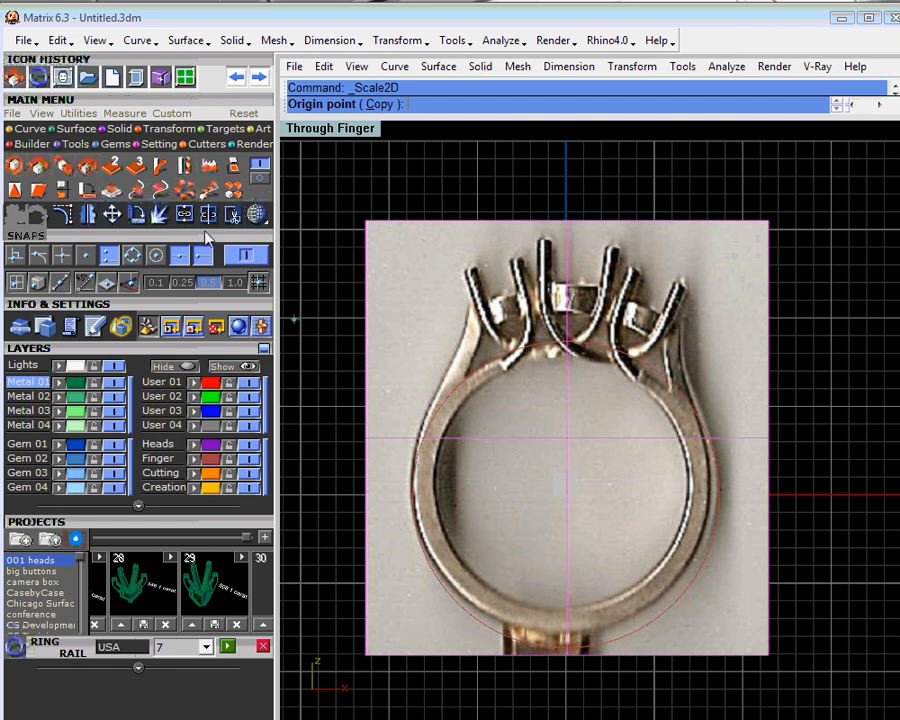
click(157, 256)
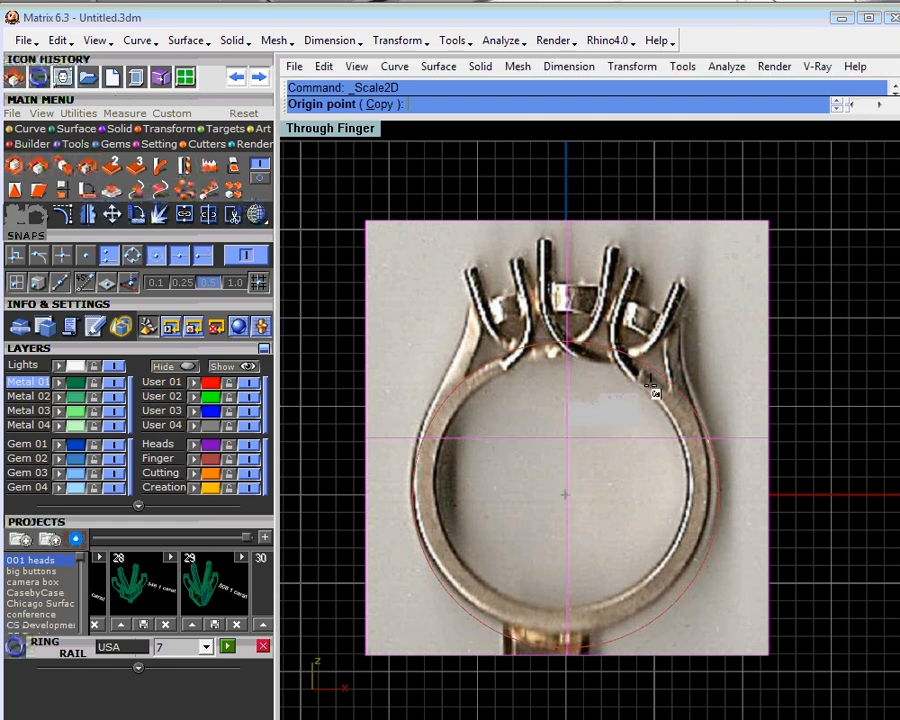
click(566, 493)
click(806, 517)
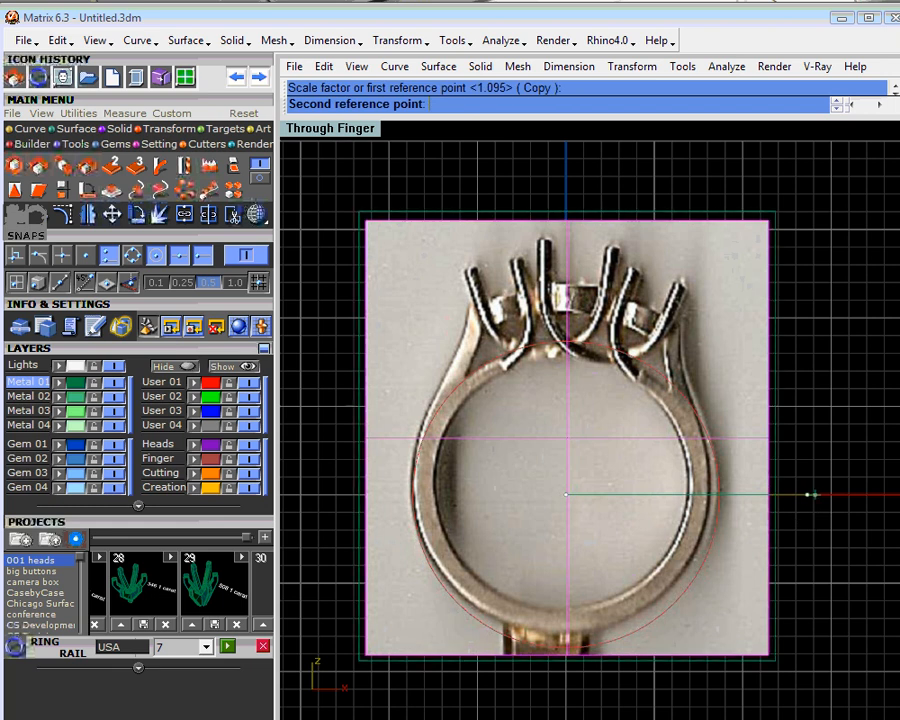
click(832, 516)
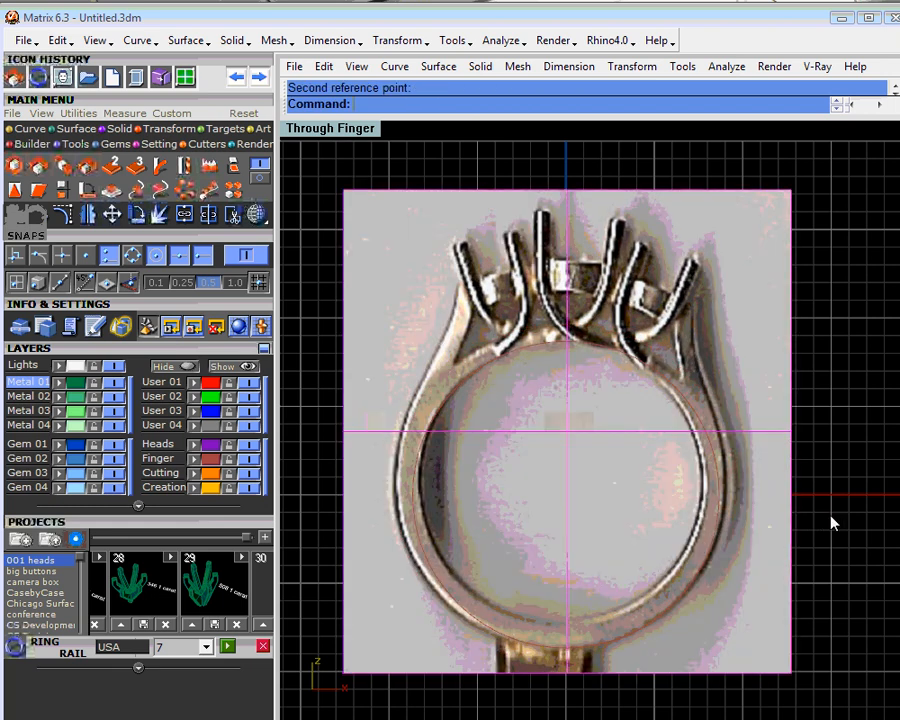
- Scale the ring photo up in 2D by about 1.06 from the top point of the ring rail
right_drag(723, 498, 717, 441)
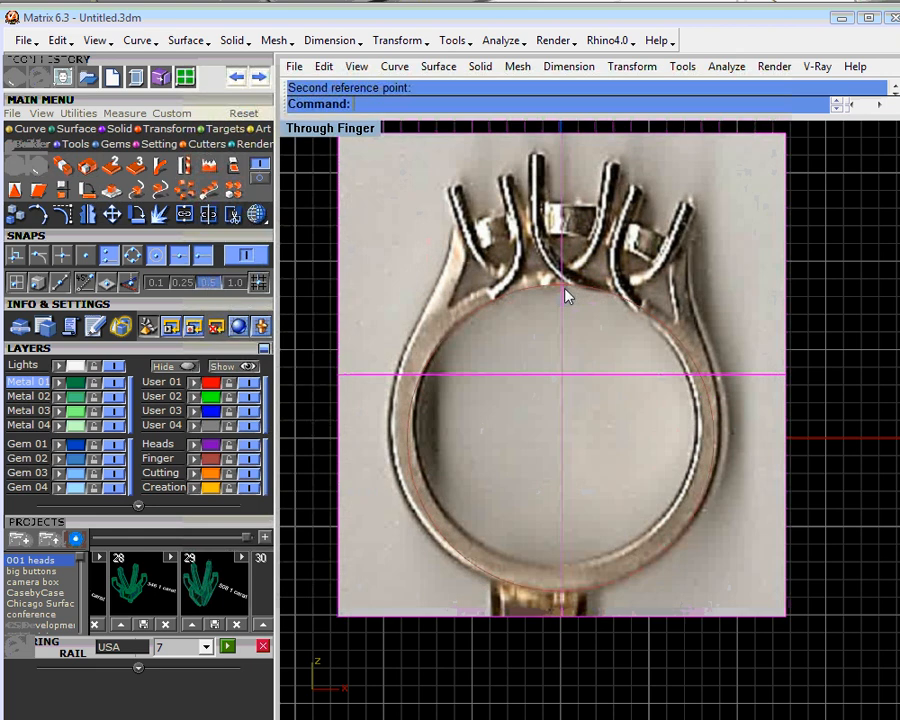
click(43, 171)
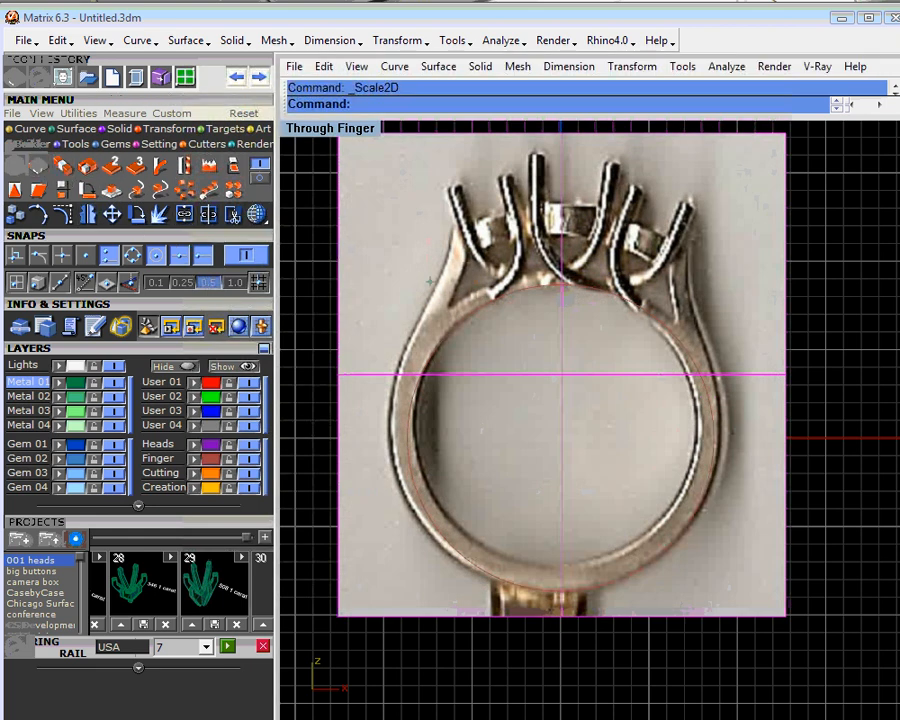
click(562, 287)
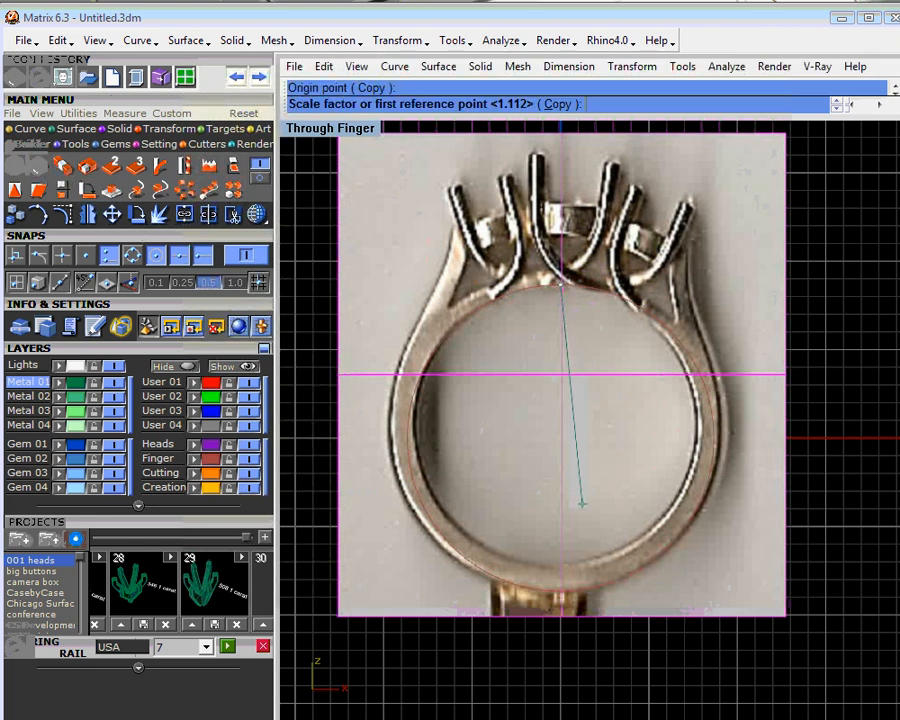
click(561, 663)
click(557, 697)
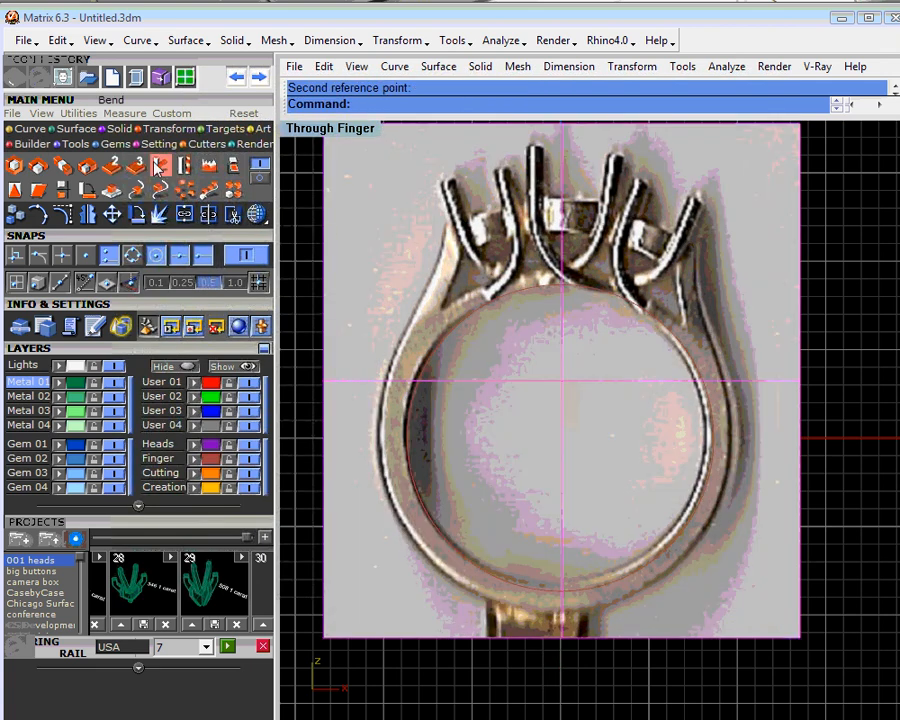
- Fine-tune the photo with another slight 2D enlargement from the rail's top, fitting the finger hole to the rail
click(43, 171)
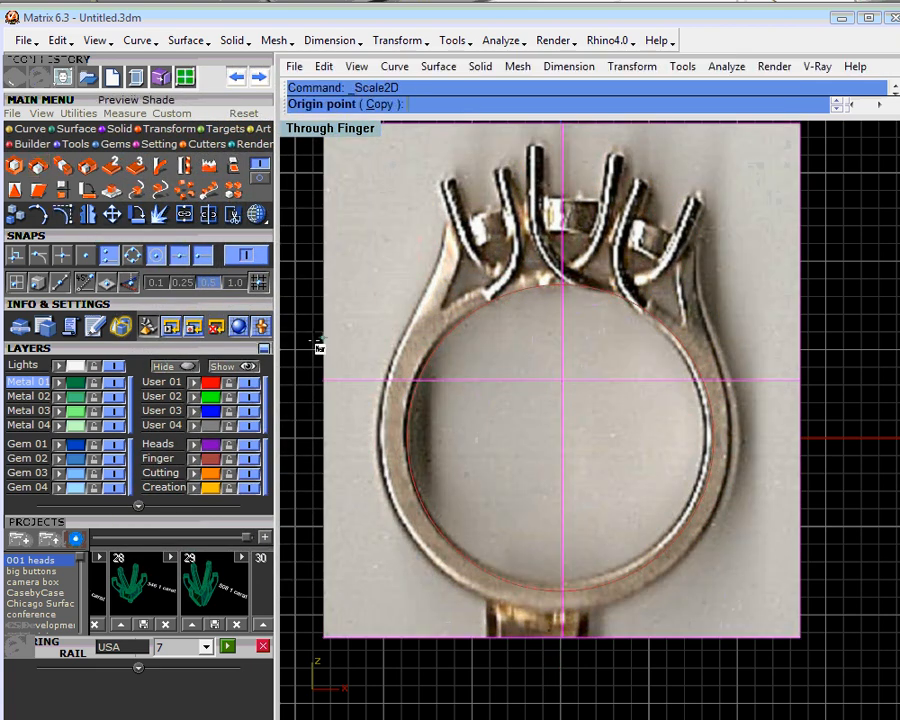
click(562, 289)
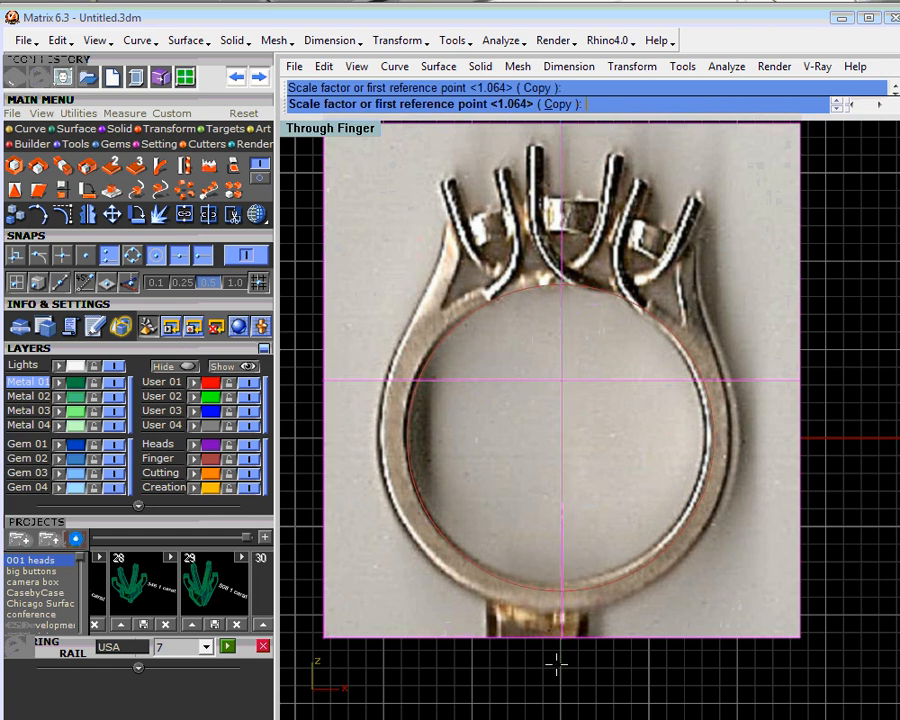
click(558, 657)
click(558, 668)
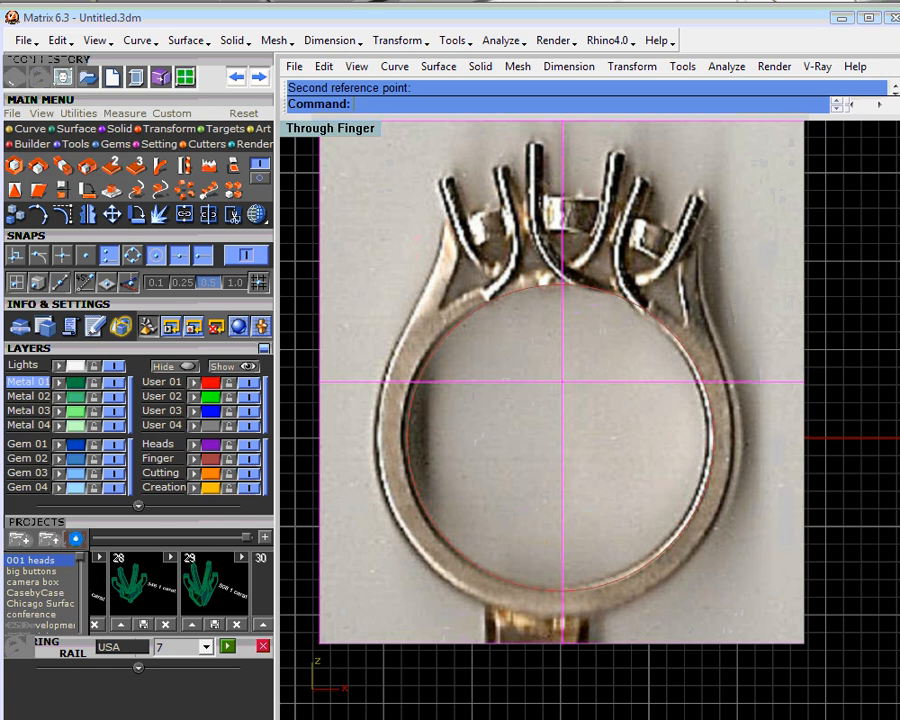
- Rotate the ring photo slightly counterclockwise about the world origin (0,0,0)
click(136, 214)
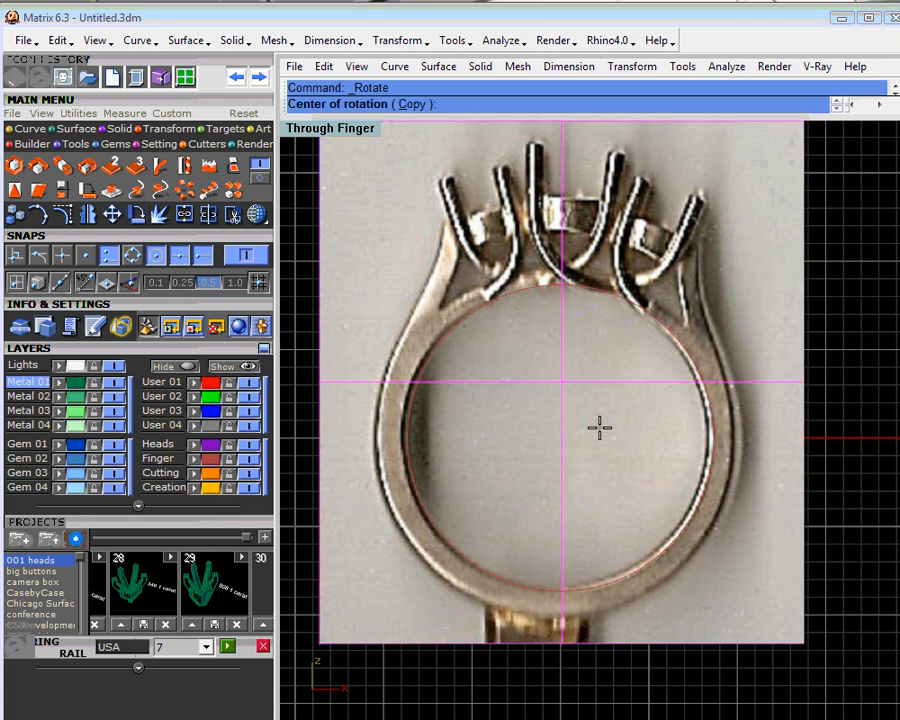
text(W0,0,0)
key(Return)
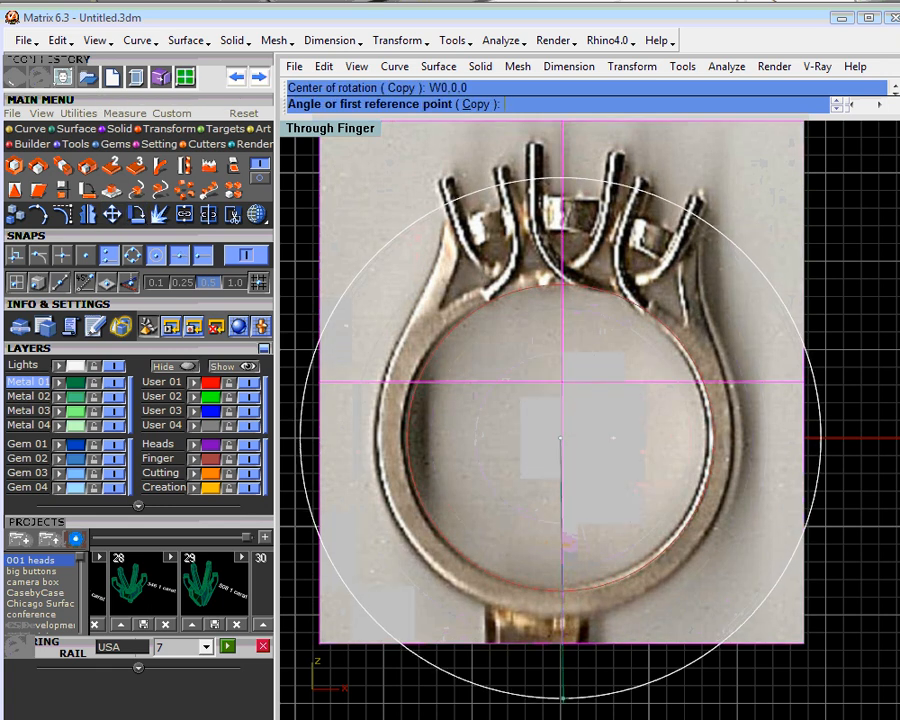
click(560, 699)
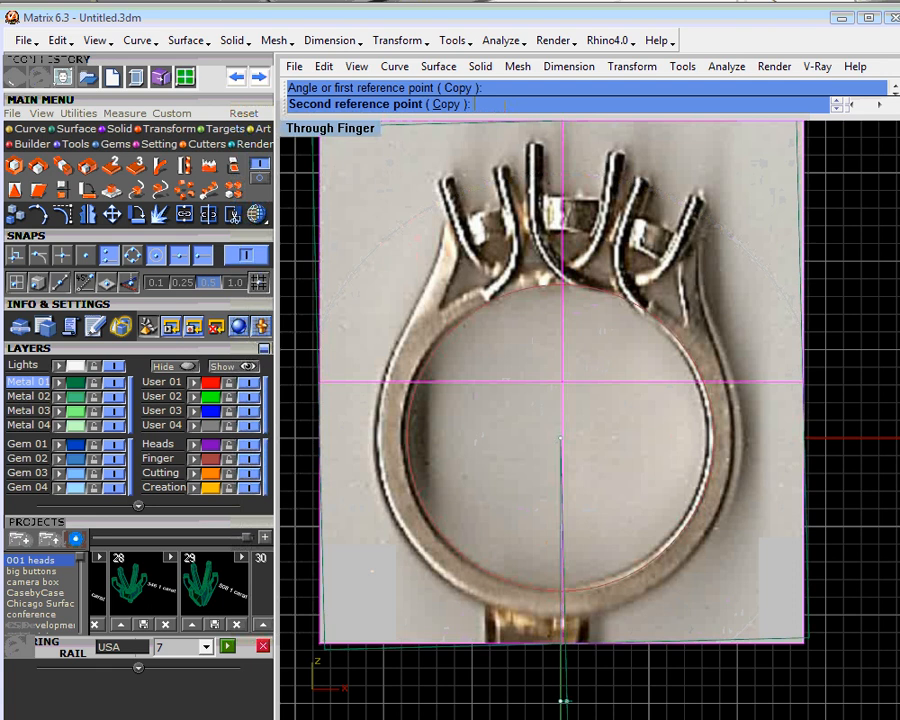
click(570, 699)
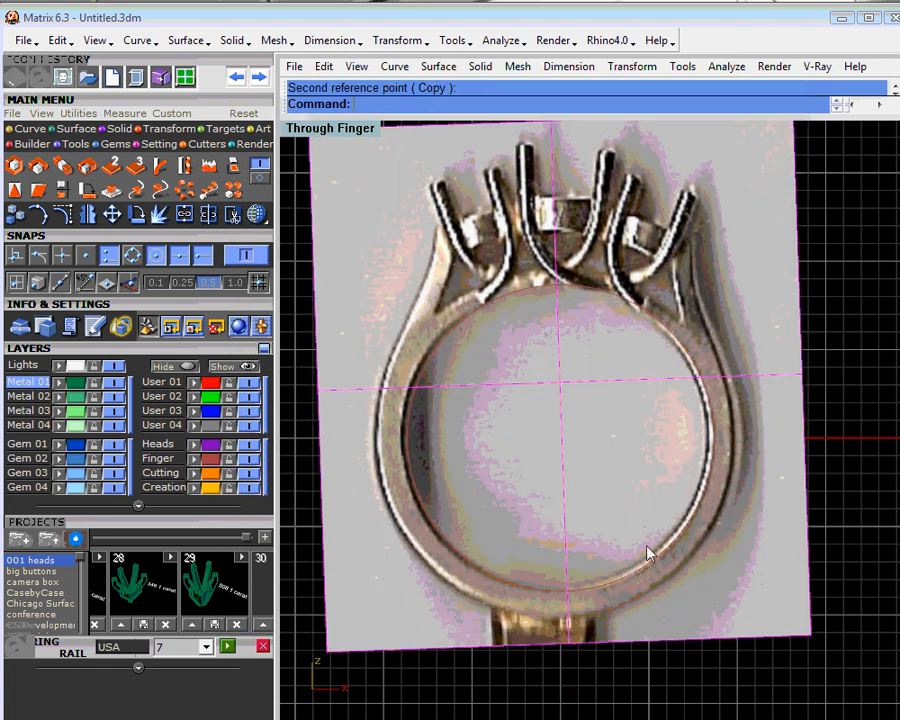
- Rotate the photo a little further counterclockwise about its rotation center to level the stone settings
right_click(612, 498)
click(566, 694)
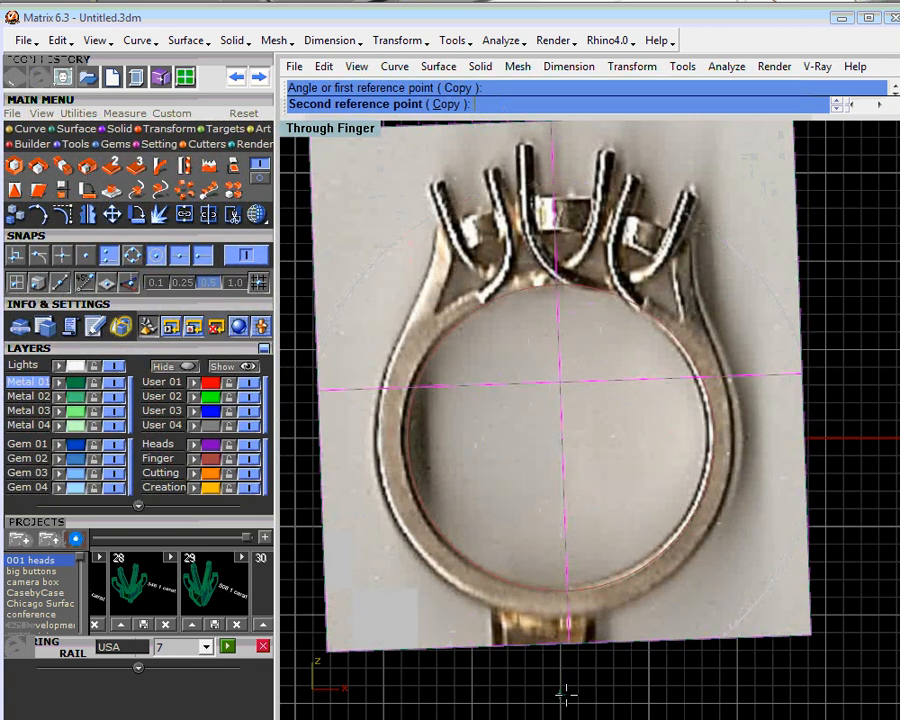
click(574, 697)
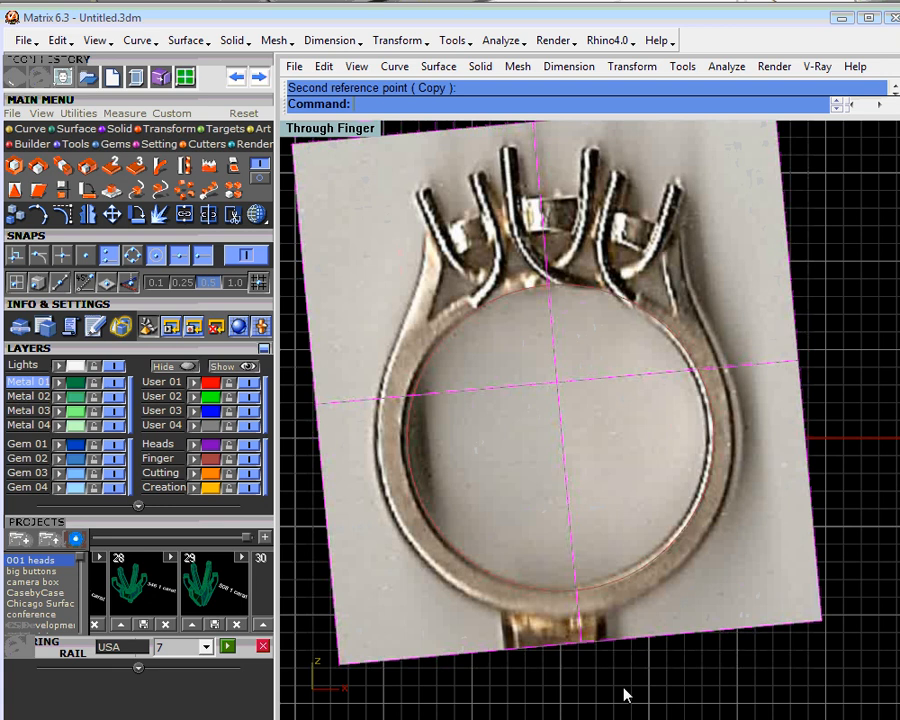
- Draw a vertical polyline from the world origin (0,0,0) straight up past the photo's top edge as a centerline
scroll(574, 476, up, 2)
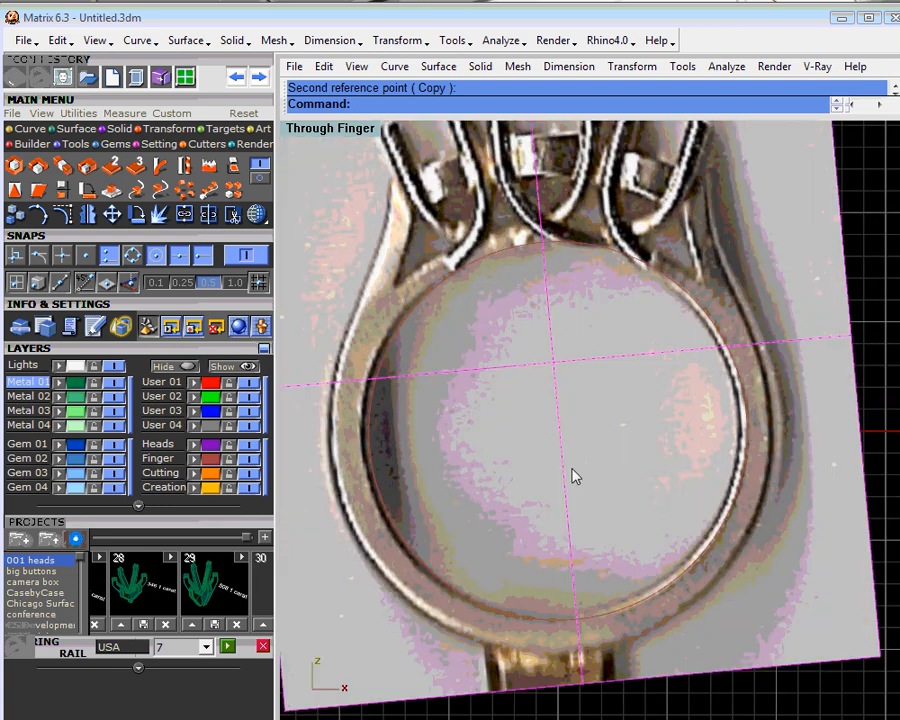
scroll(574, 476, down, 4)
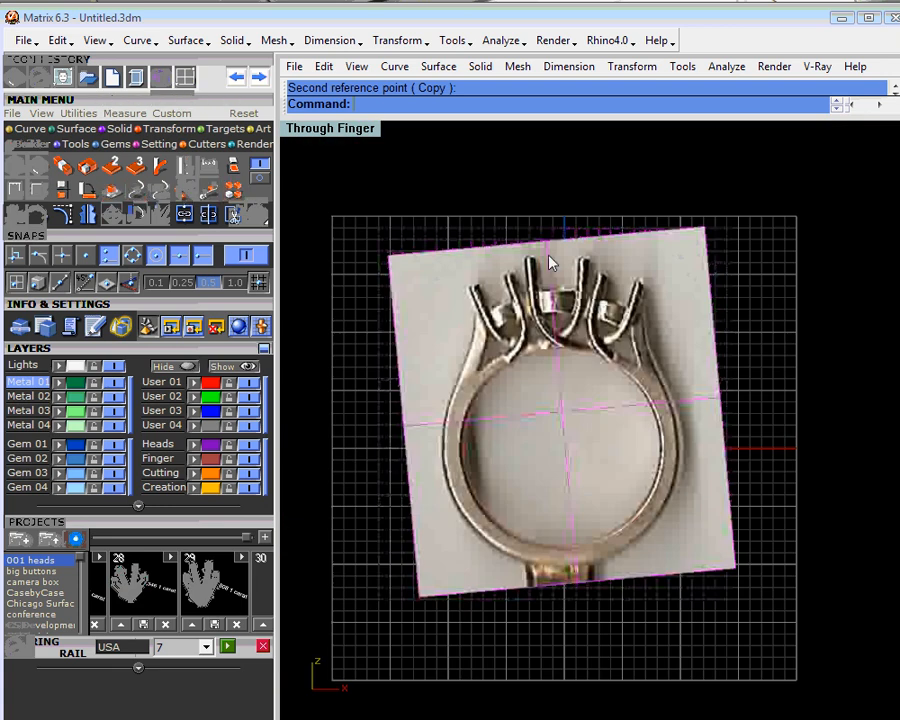
click(28, 128)
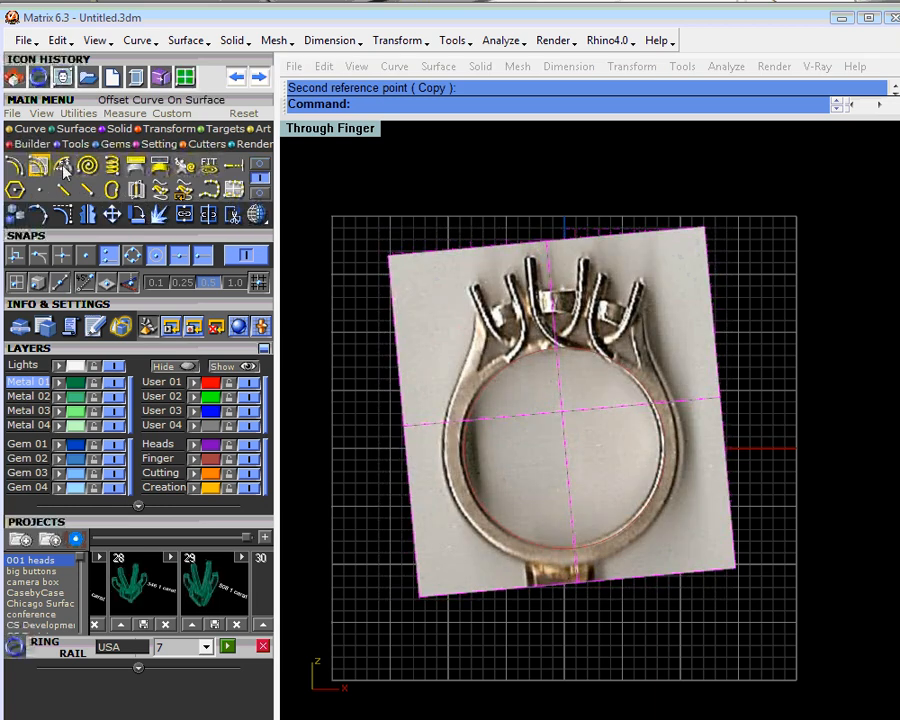
click(261, 164)
click(14, 168)
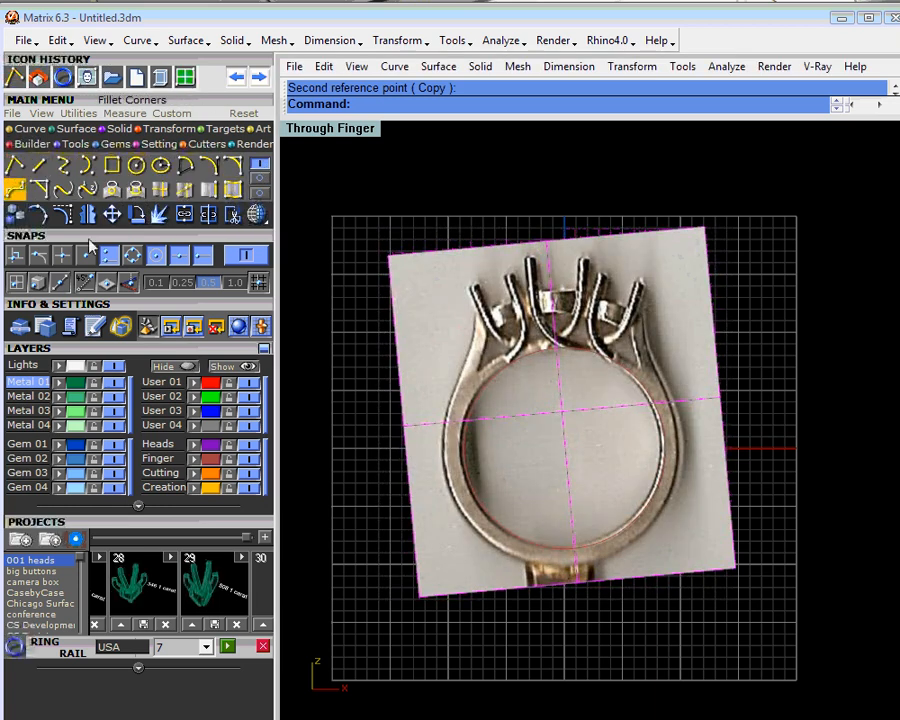
key(F4)
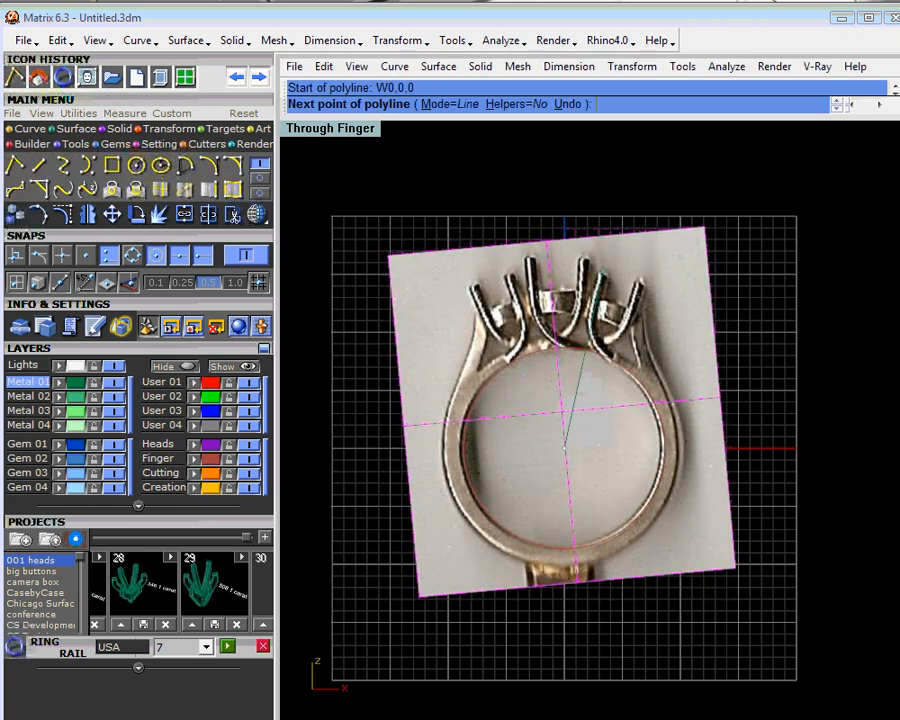
click(563, 162)
scroll(590, 270, up, 3)
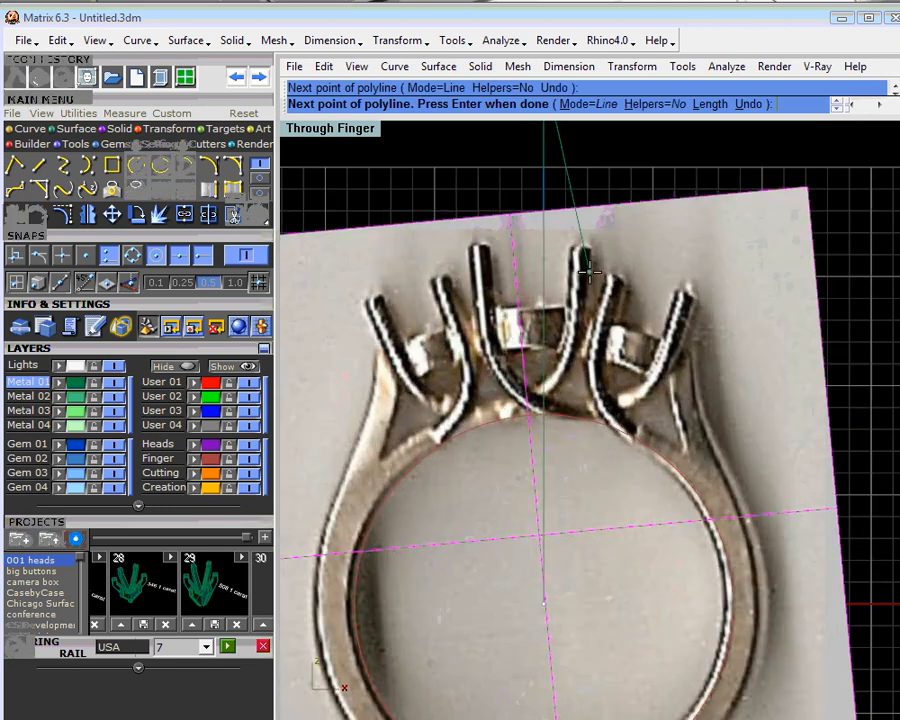
right_click(589, 271)
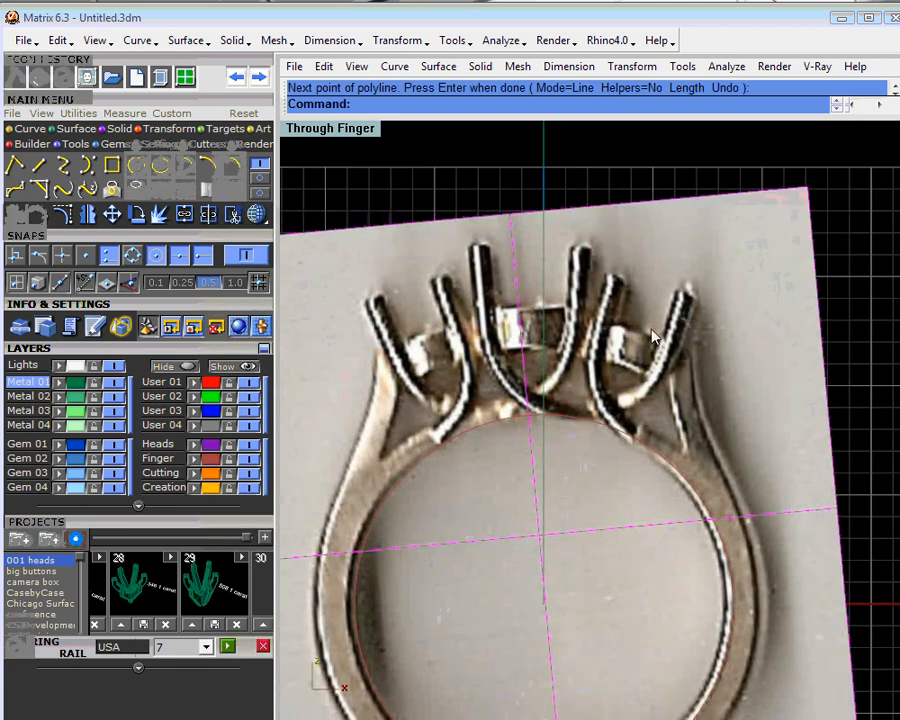
- Rotate the ring photo slightly clockwise about the world origin (0,0,0) to bring the center setting toward the vertical centerline
scroll(665, 338, up, 1)
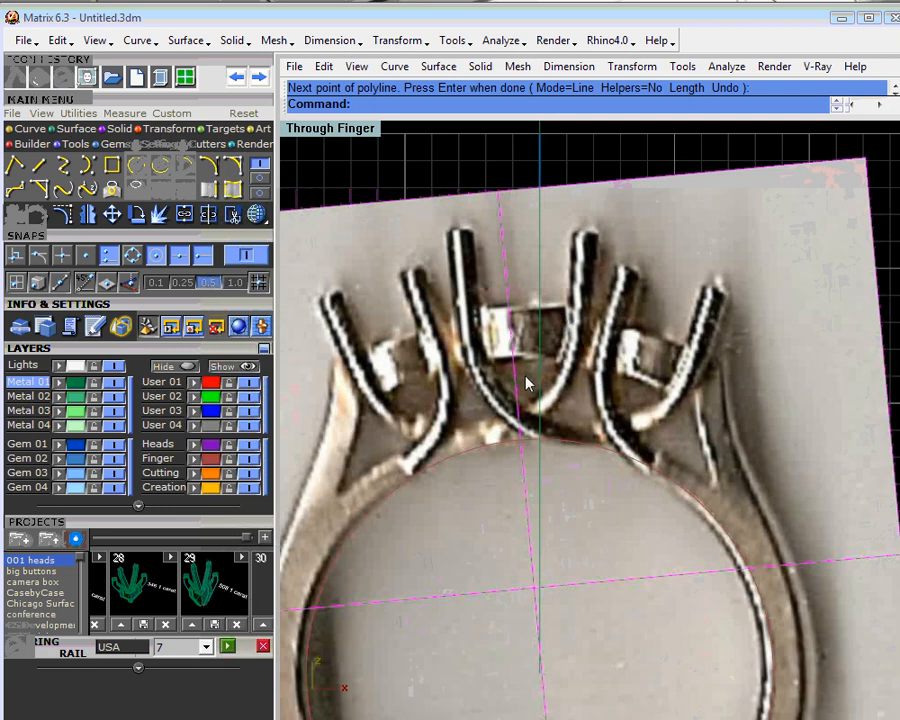
right_click(140, 220)
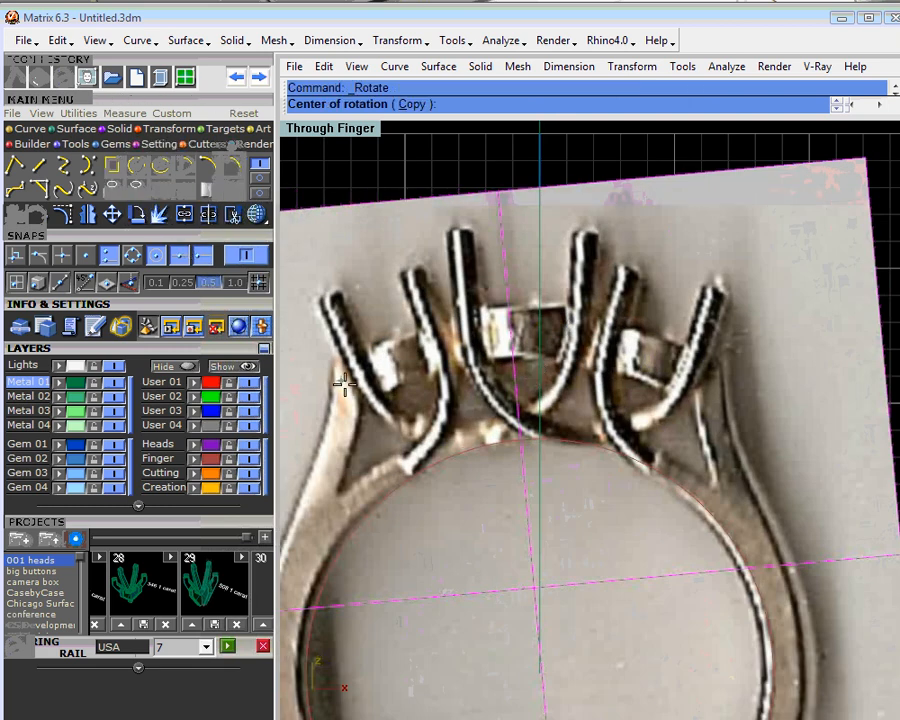
click(539, 670)
scroll(502, 352, up, 3)
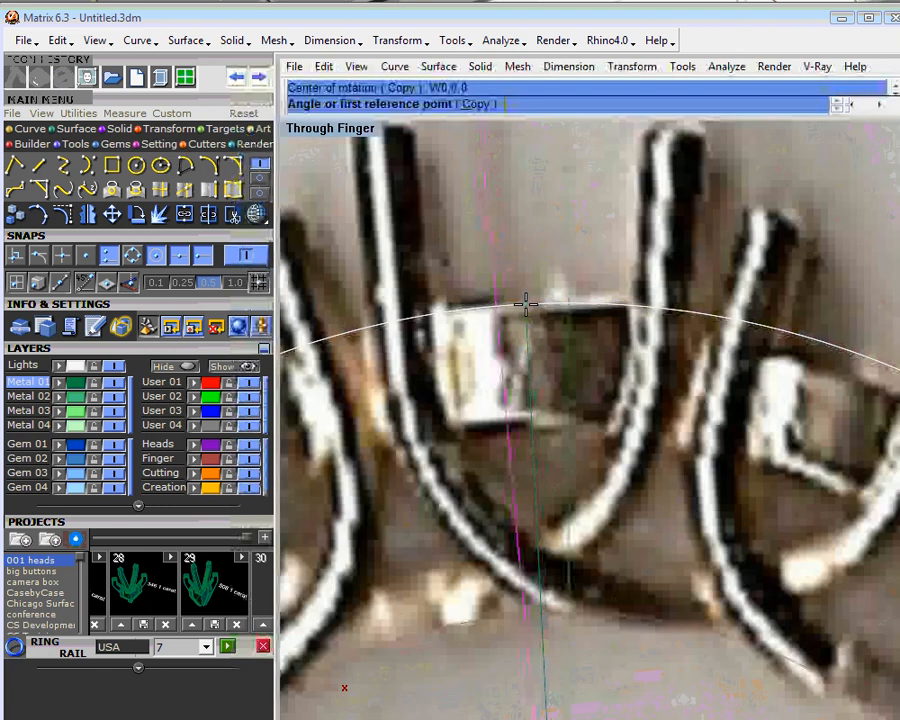
click(523, 303)
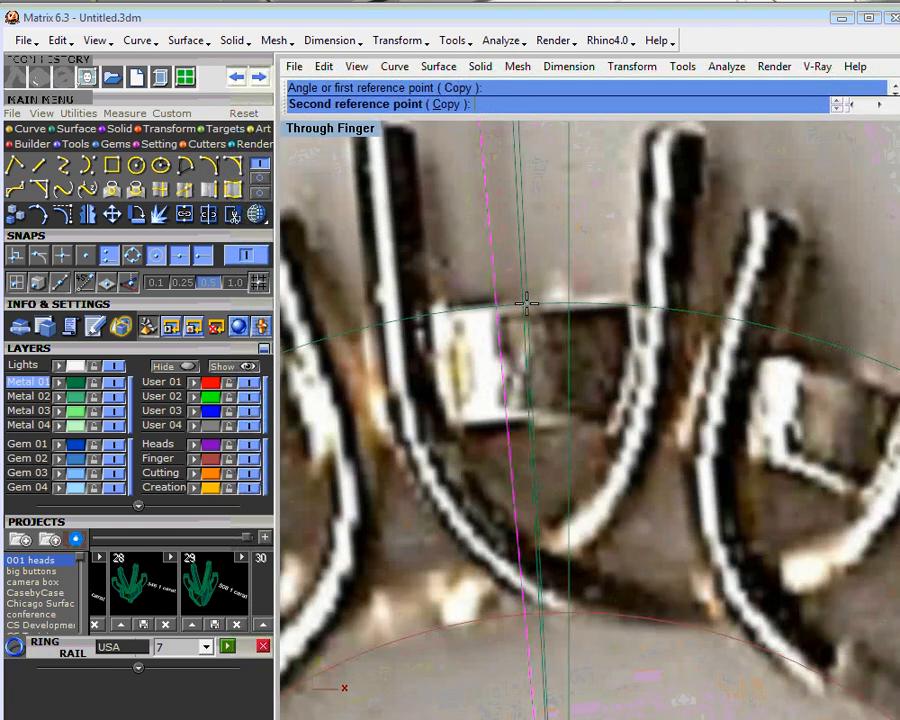
click(561, 297)
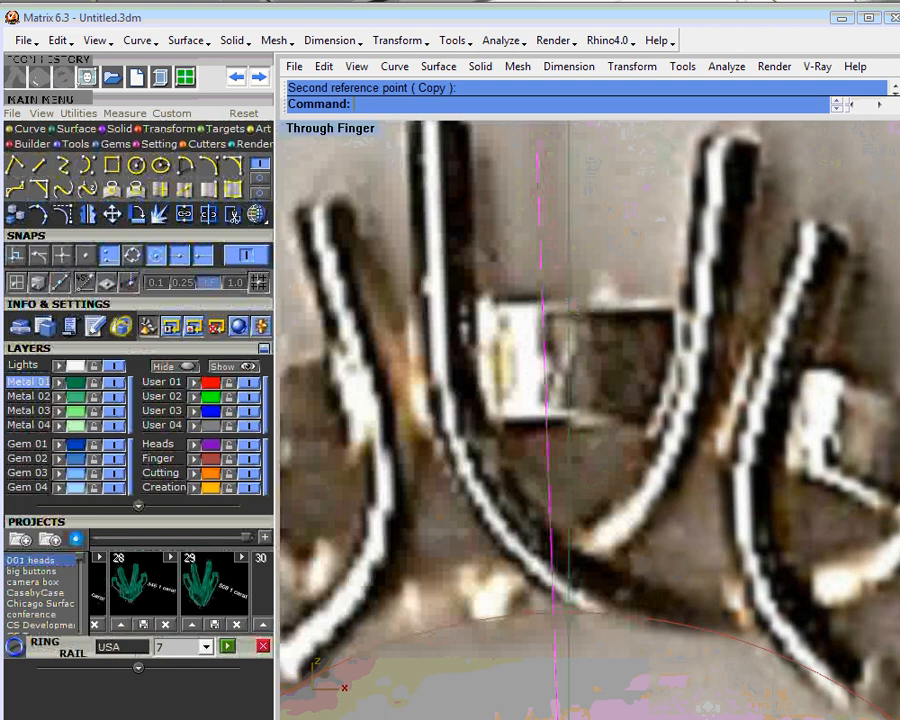
scroll(576, 325, down, 5)
scroll(604, 323, down, 3)
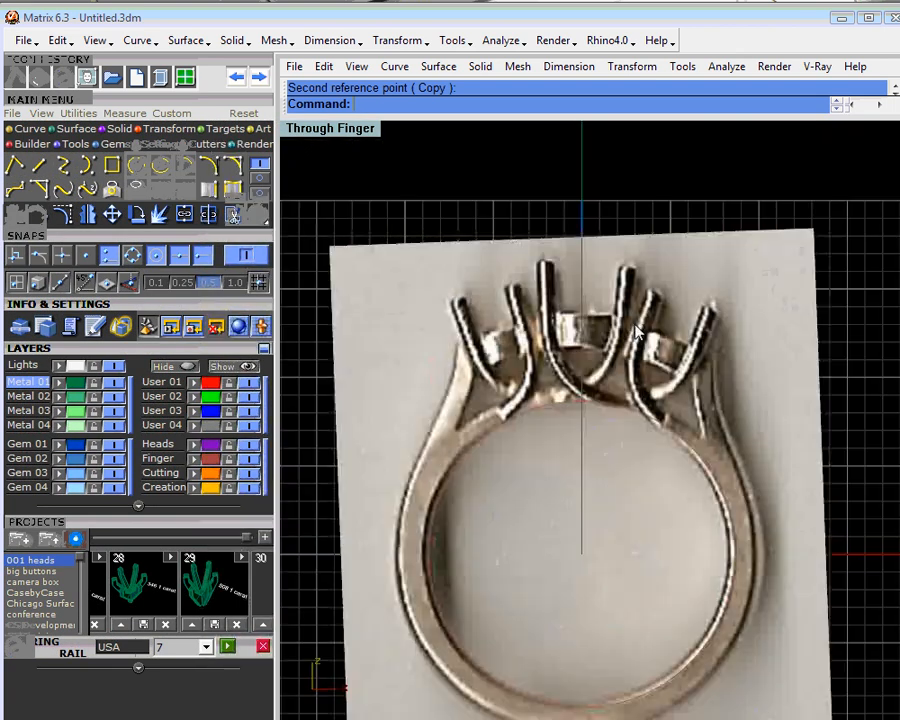
scroll(636, 330, down, 3)
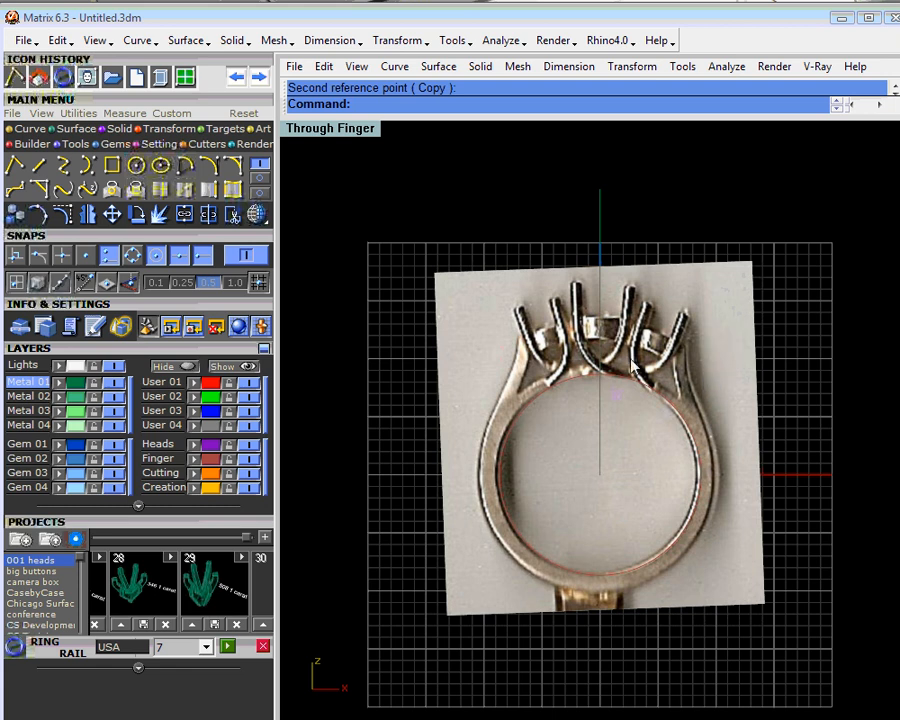
right_drag(602, 407, 578, 402)
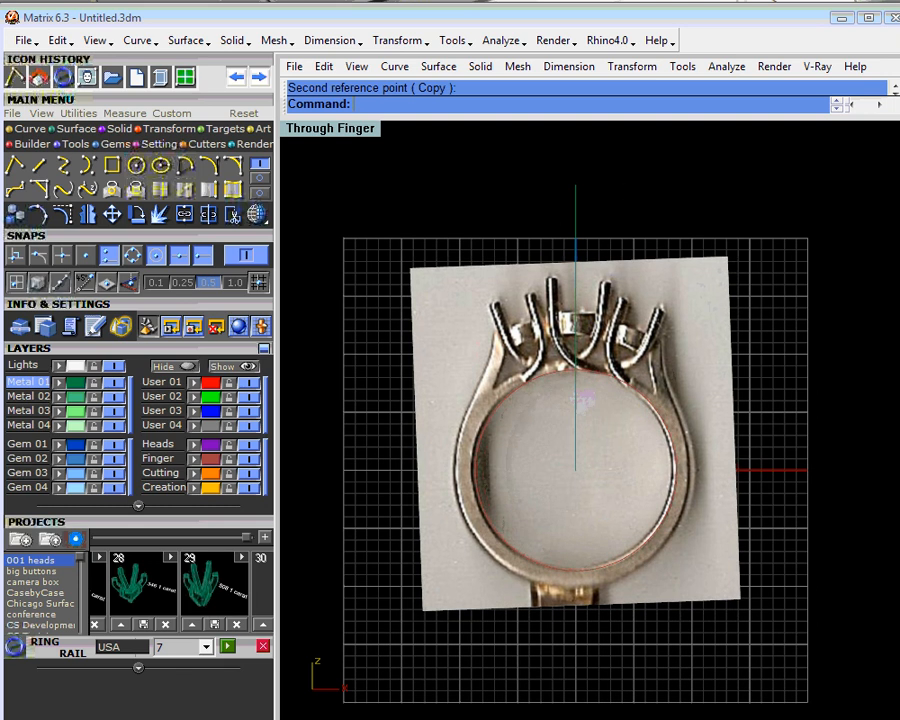
- Load a 6.0 mm round diamond with the Gem Loader and move it straight up between the center setting's prongs
click(113, 144)
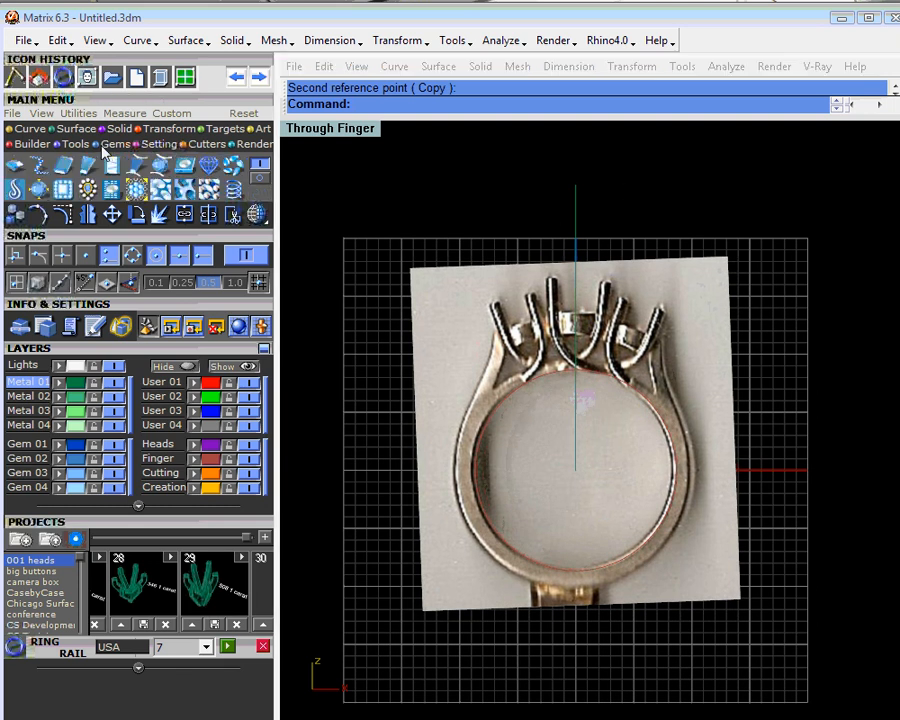
click(14, 168)
scroll(131, 264, down, 5)
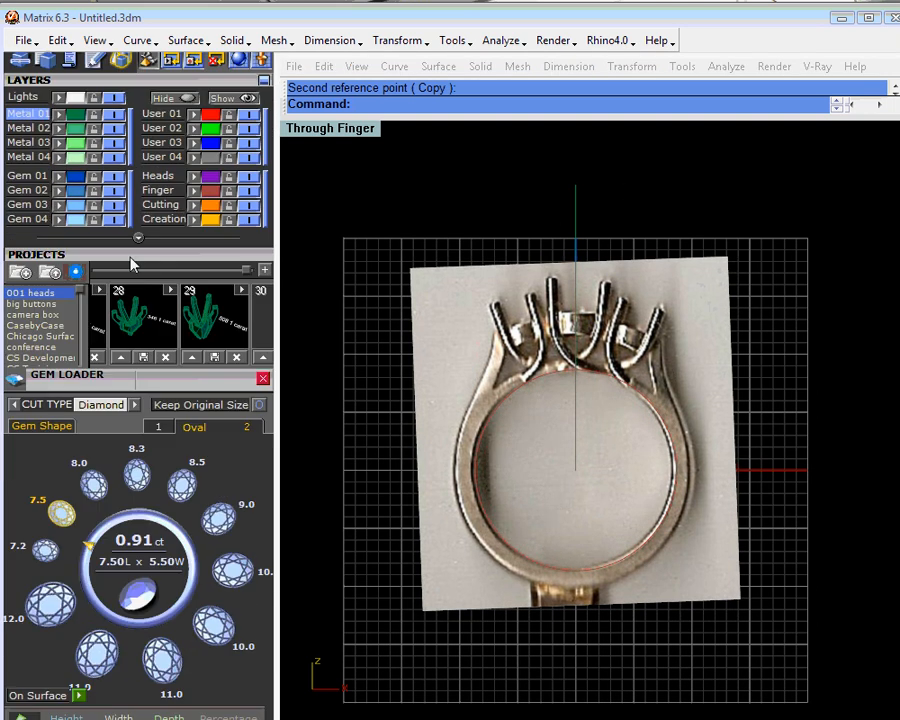
scroll(131, 264, down, 3)
click(40, 341)
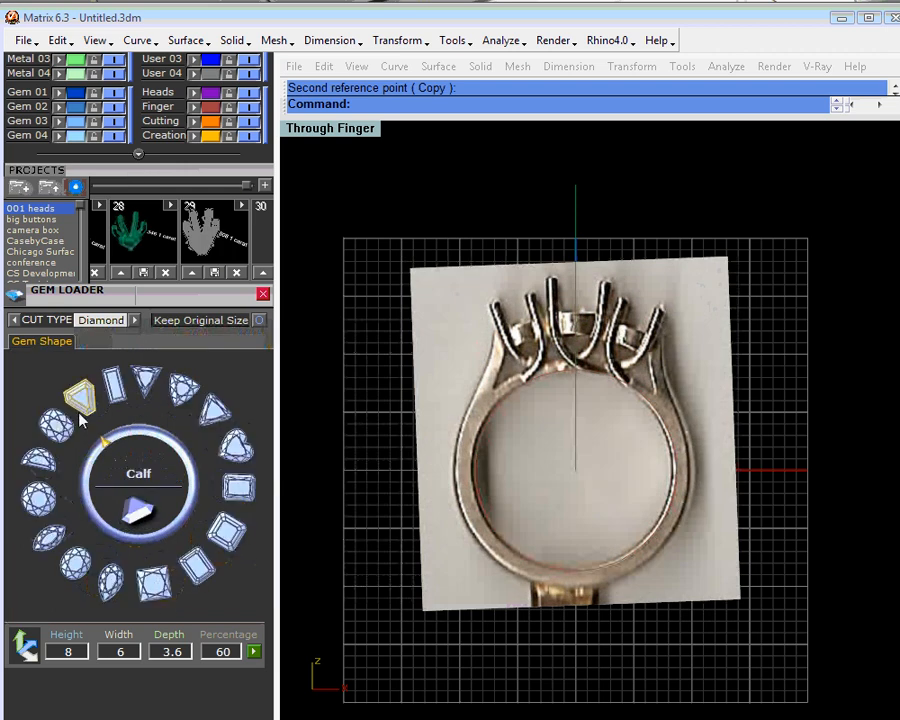
click(37, 499)
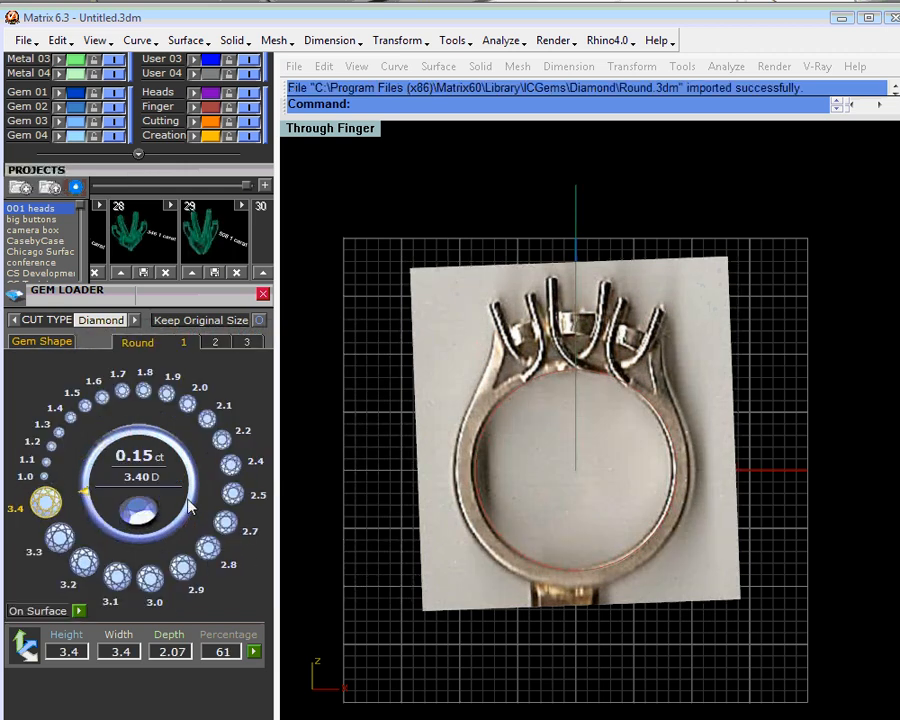
click(214, 342)
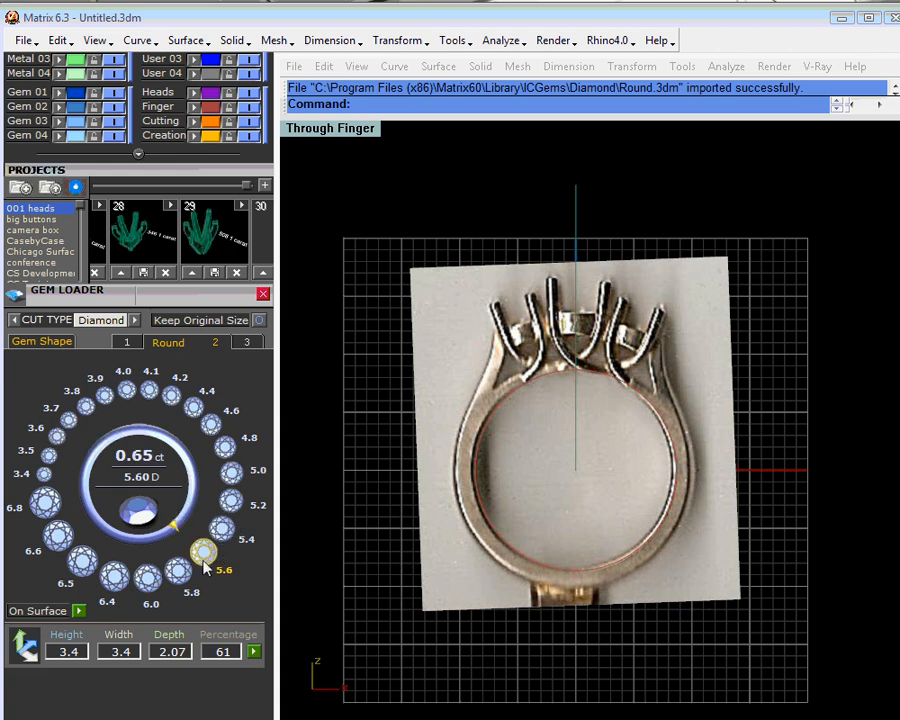
click(150, 588)
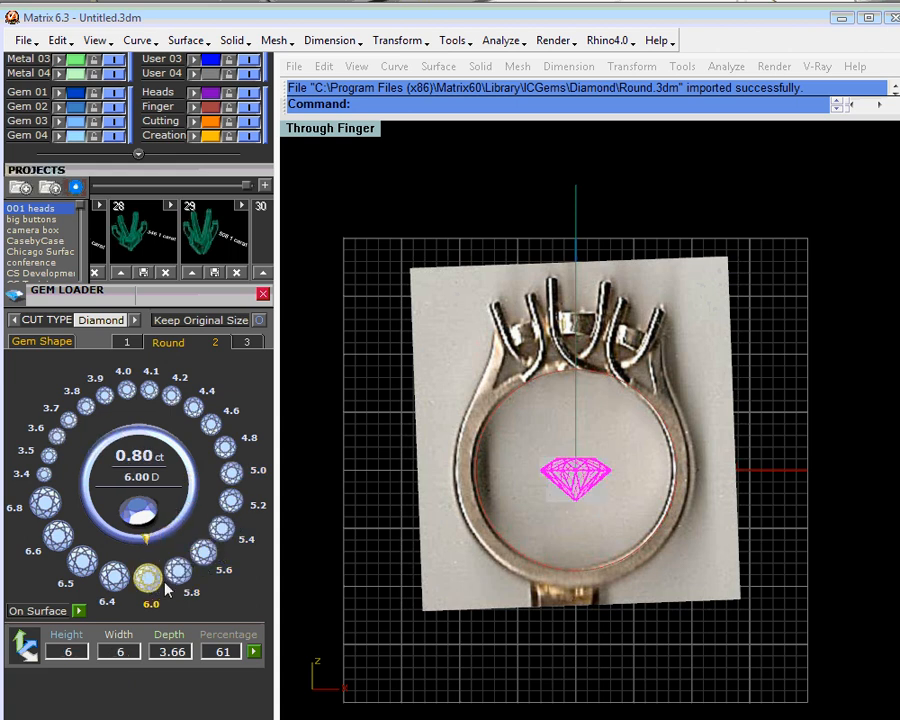
drag(595, 480, 597, 296)
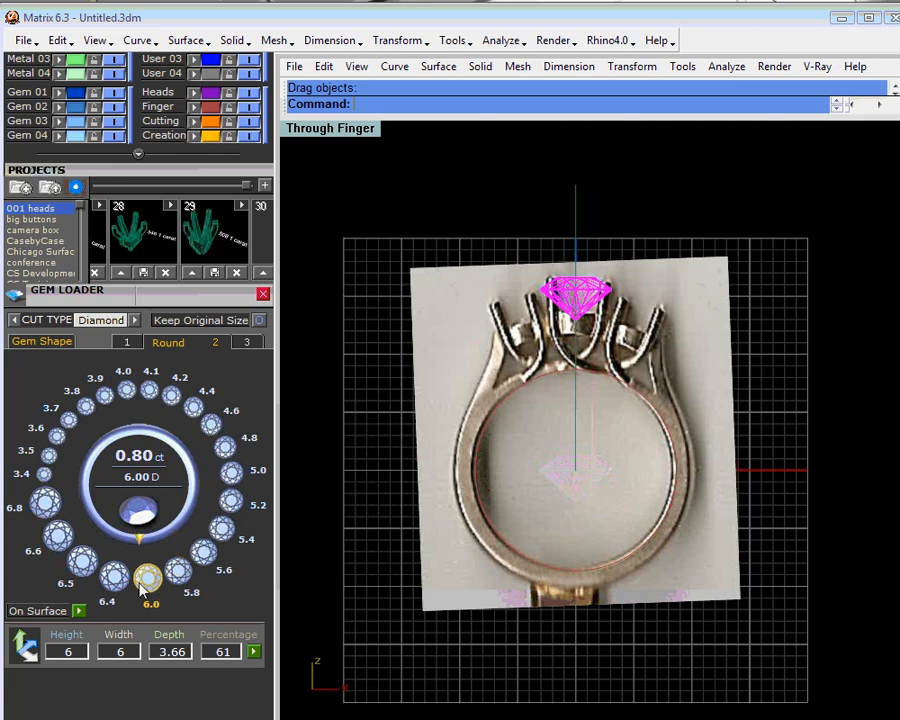
- Try a 6.5 mm size for the center diamond and restore it to 6.0 mm
click(85, 572)
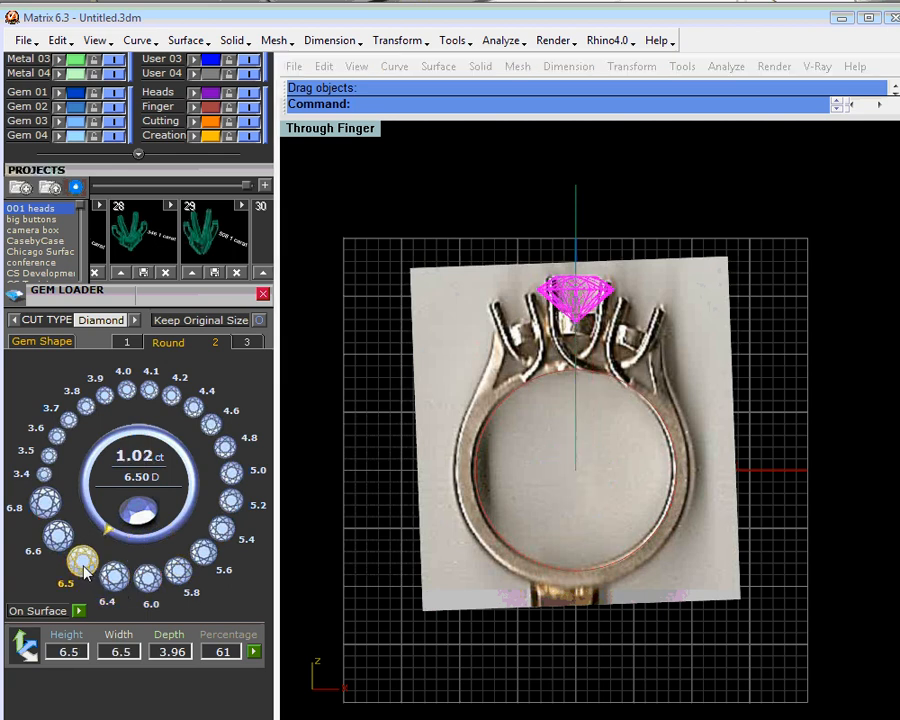
click(660, 200)
scroll(593, 289, up, 2)
scroll(593, 292, up, 3)
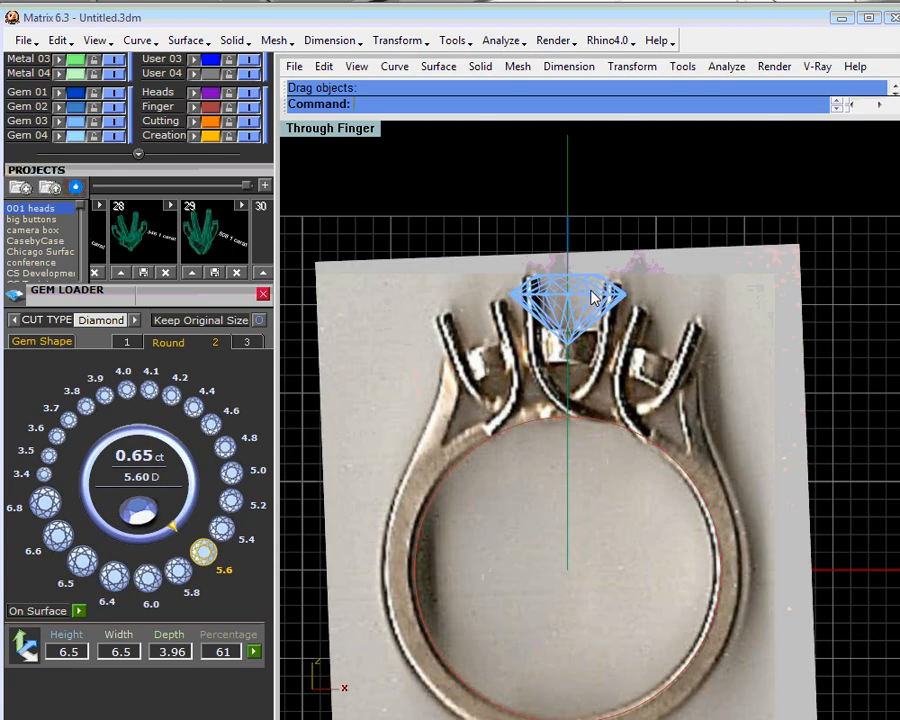
click(530, 305)
click(605, 352)
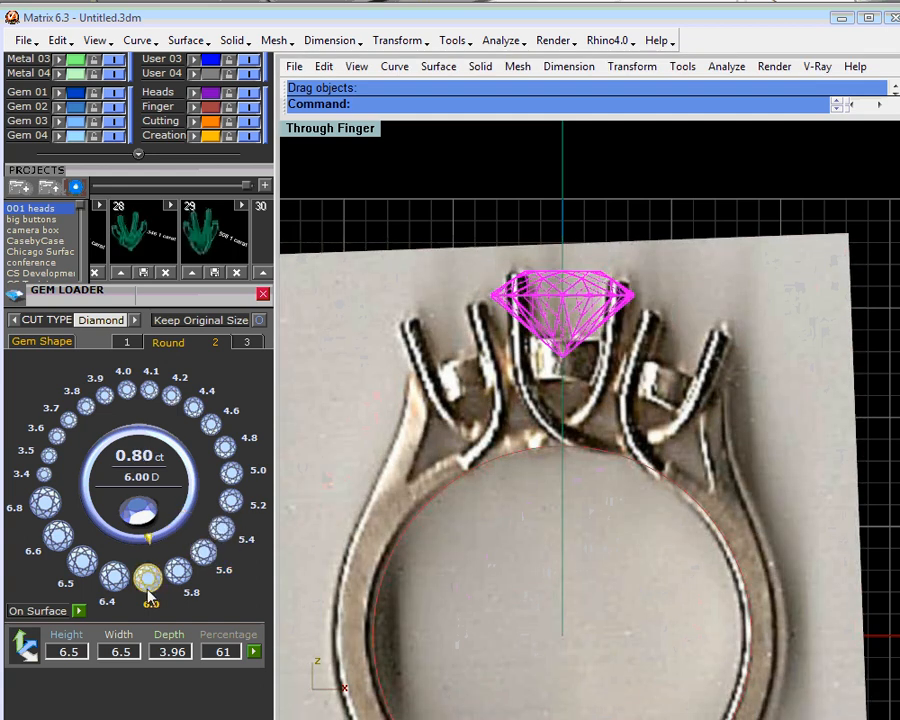
click(203, 551)
- Load a separate 5.0 mm round diamond and move it straight up the centerline onto the center stone
click(494, 209)
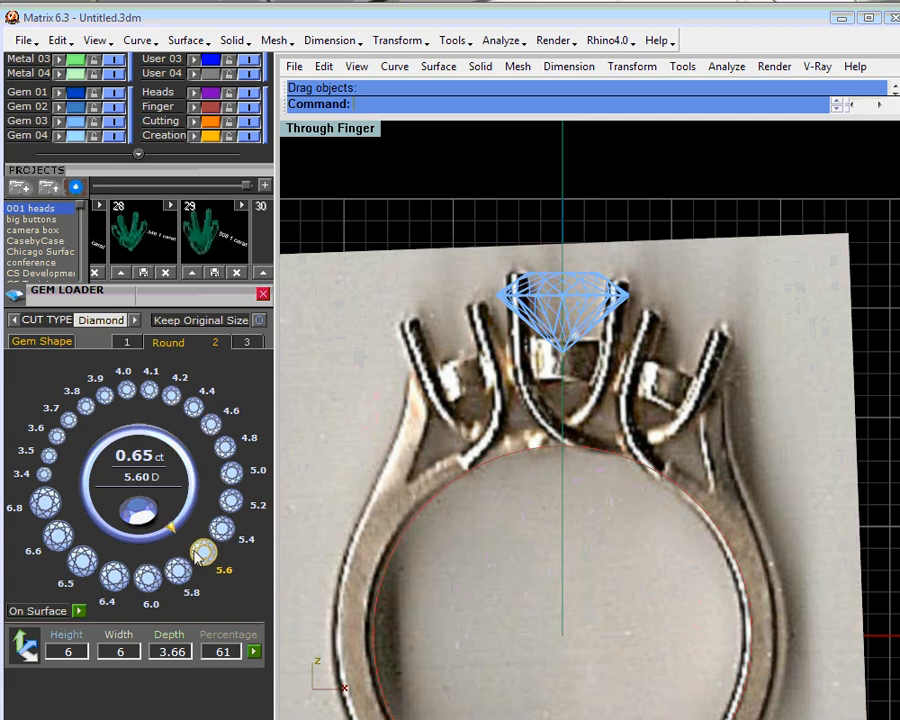
click(234, 477)
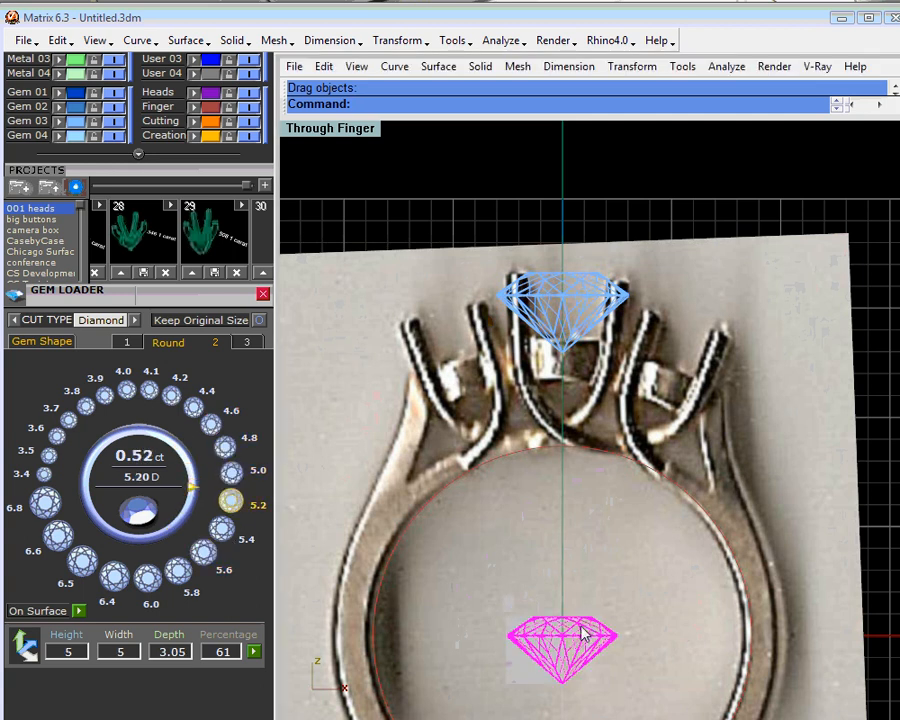
drag(583, 634, 570, 312)
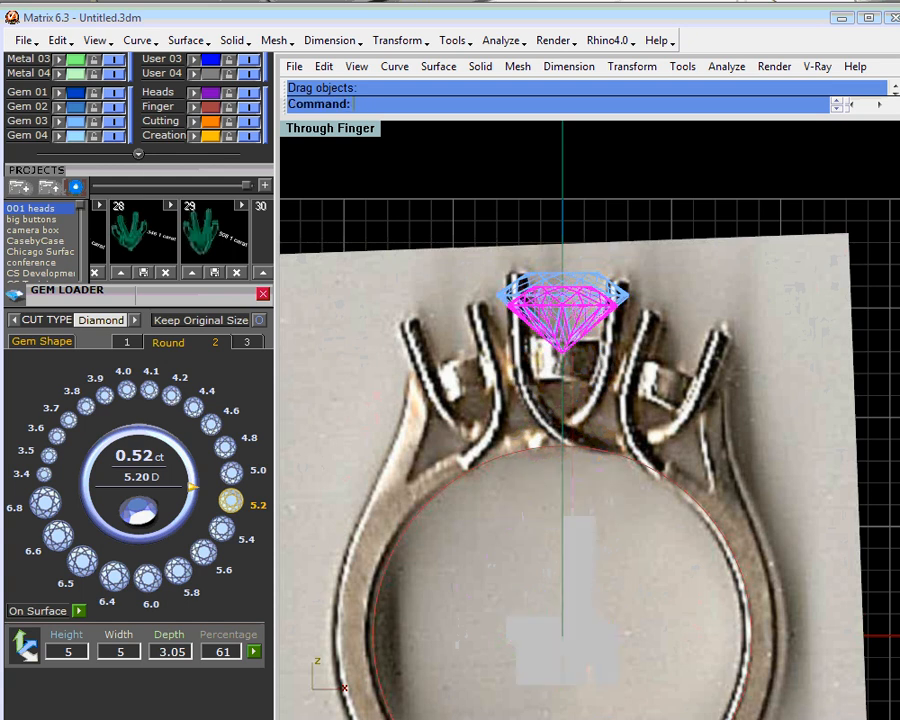
- Rotate the 5.0 mm diamond counterclockwise about the world origin (0,0,0) into the left side setting
scroll(144, 194, up, 5)
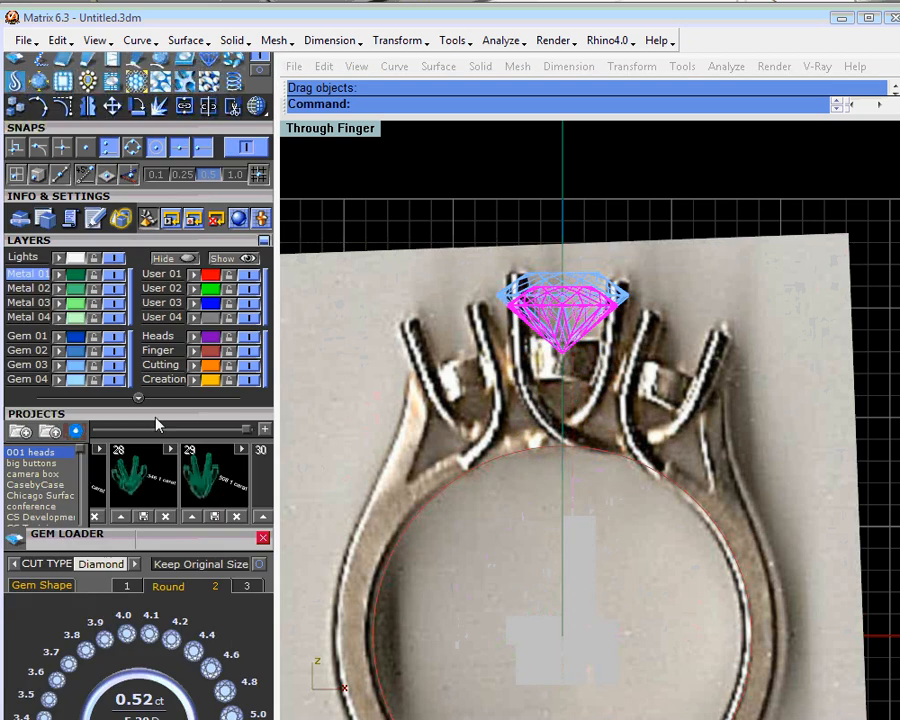
click(136, 106)
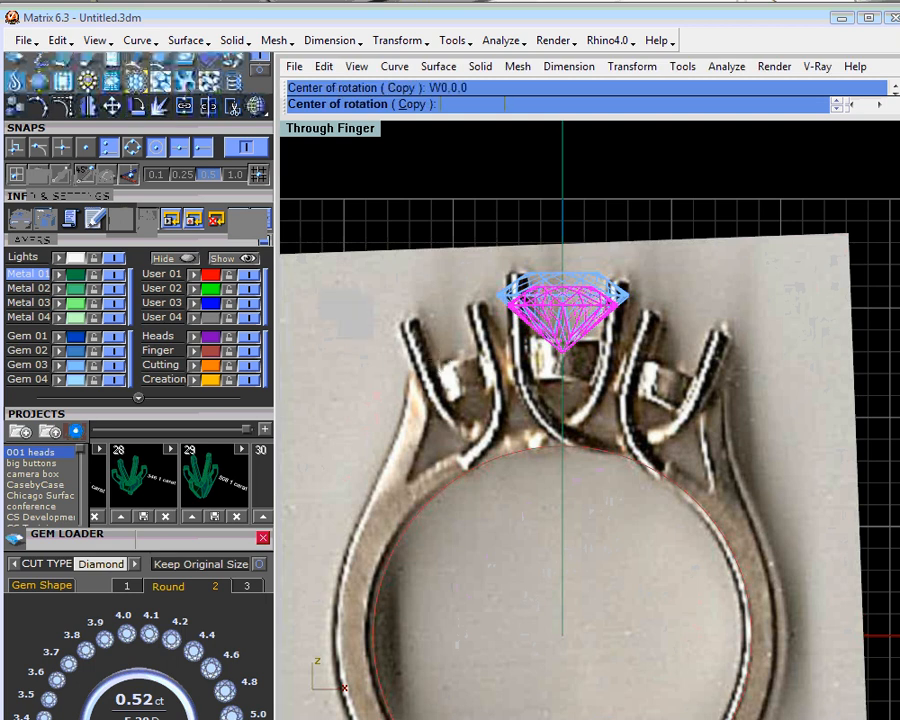
click(562, 180)
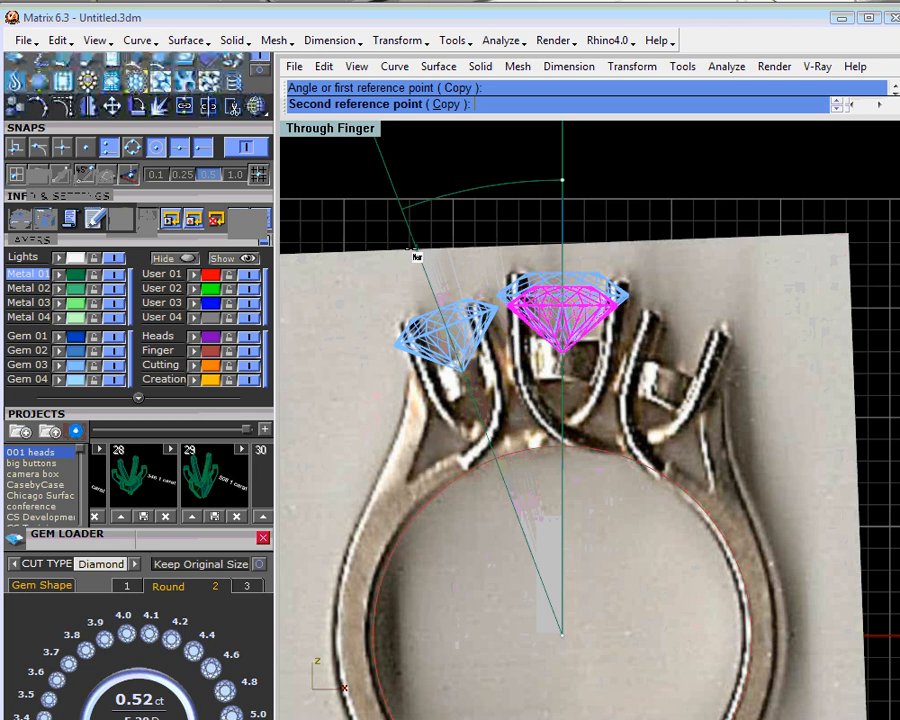
click(410, 248)
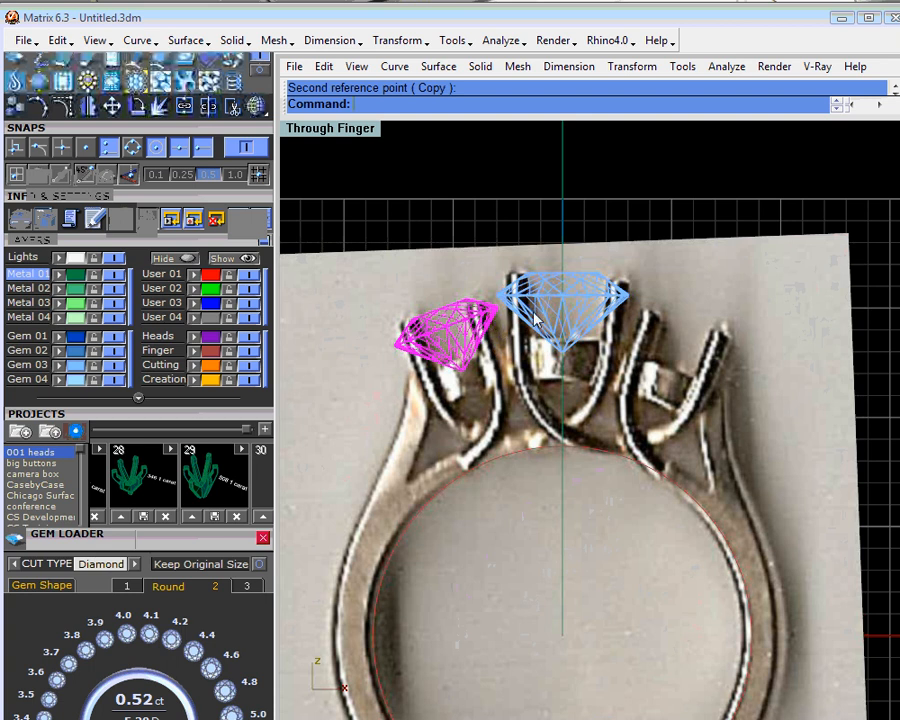
- Reposition the left side diamond slightly lower along its own axis, deeper between its prongs, using the gem's positioning handles
right_click(477, 322)
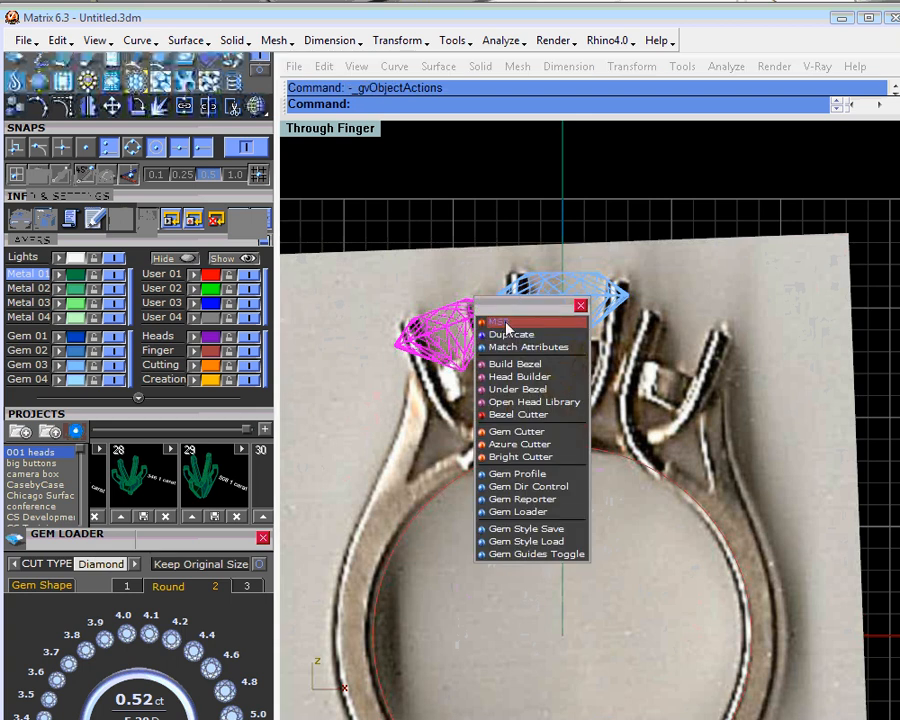
click(503, 335)
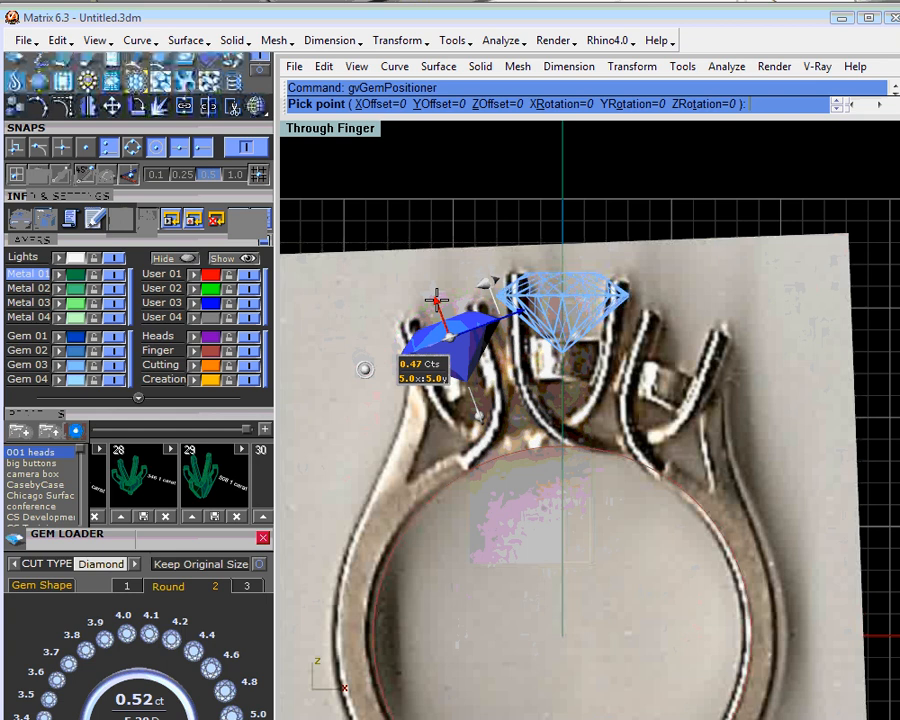
click(437, 300)
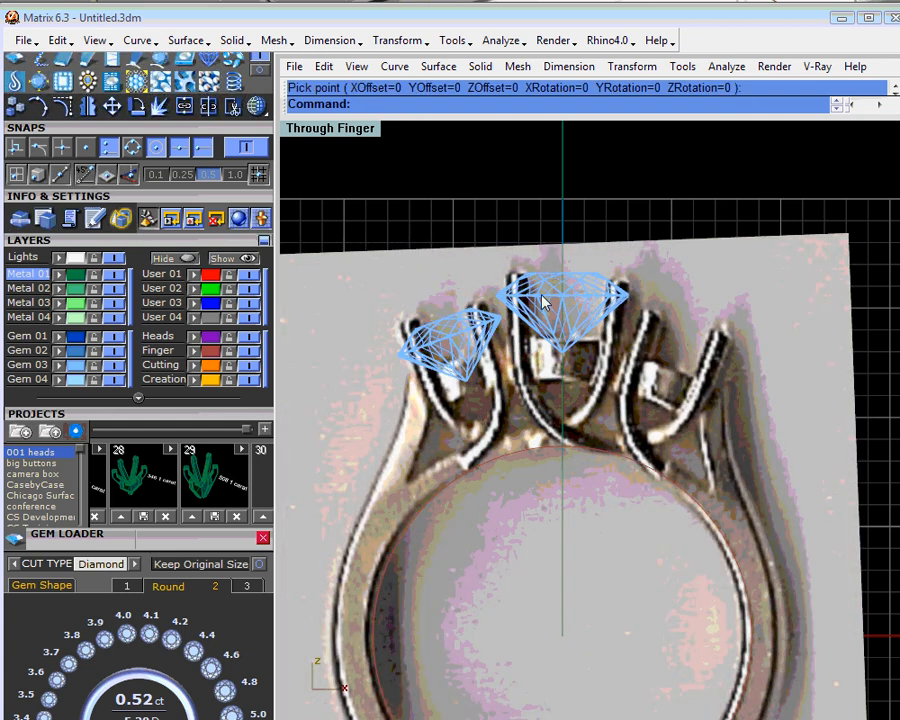
- Assign the ring photo to the User 04 layer and lock that layer
double_click(367, 135)
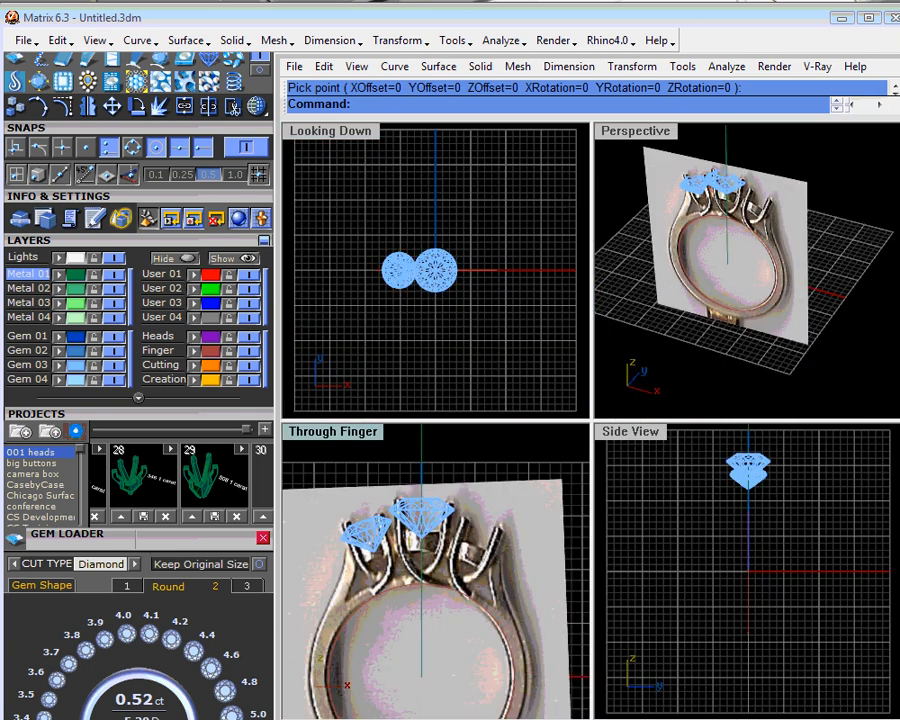
right_drag(728, 240, 786, 260)
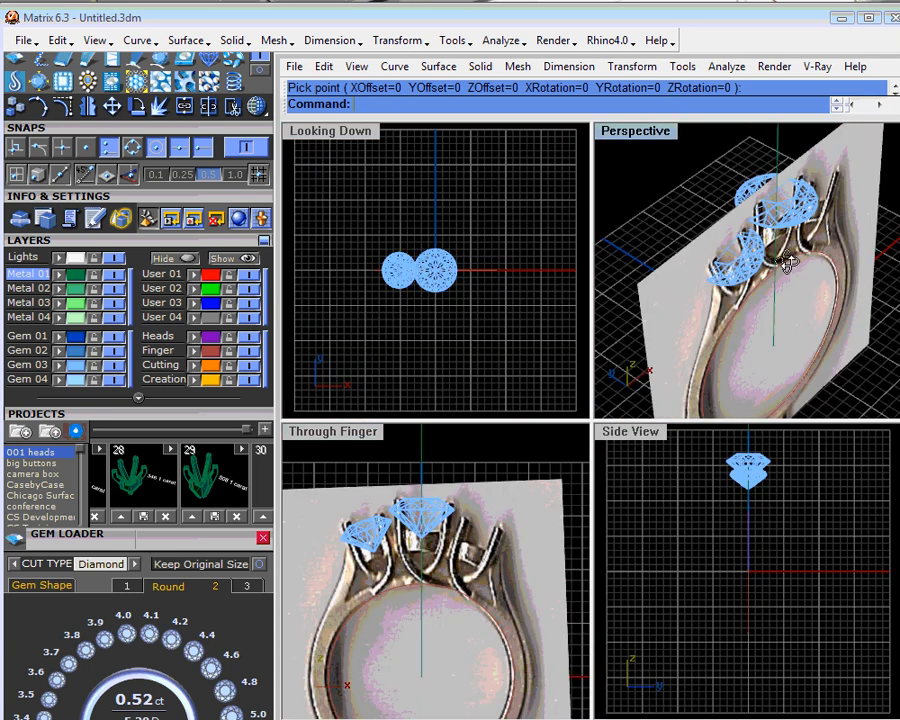
right_drag(787, 261, 750, 258)
scroll(750, 258, down, 2)
click(665, 290)
click(195, 318)
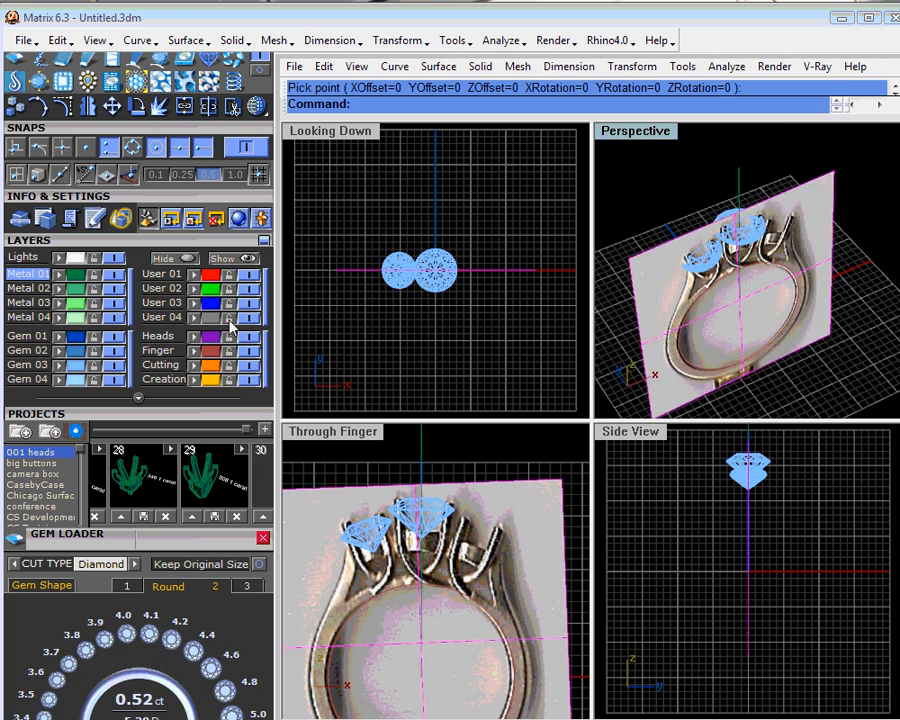
click(230, 319)
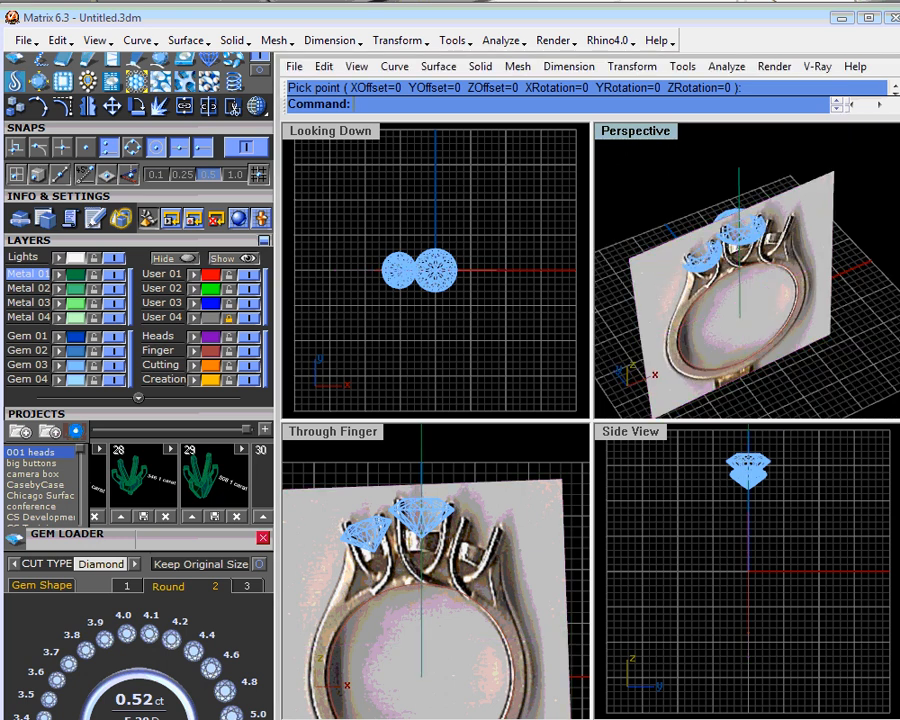
- Mirror a copy of the left side diamond across the ring's vertical centerline into the right side setting
right_drag(748, 262, 695, 297)
click(403, 267)
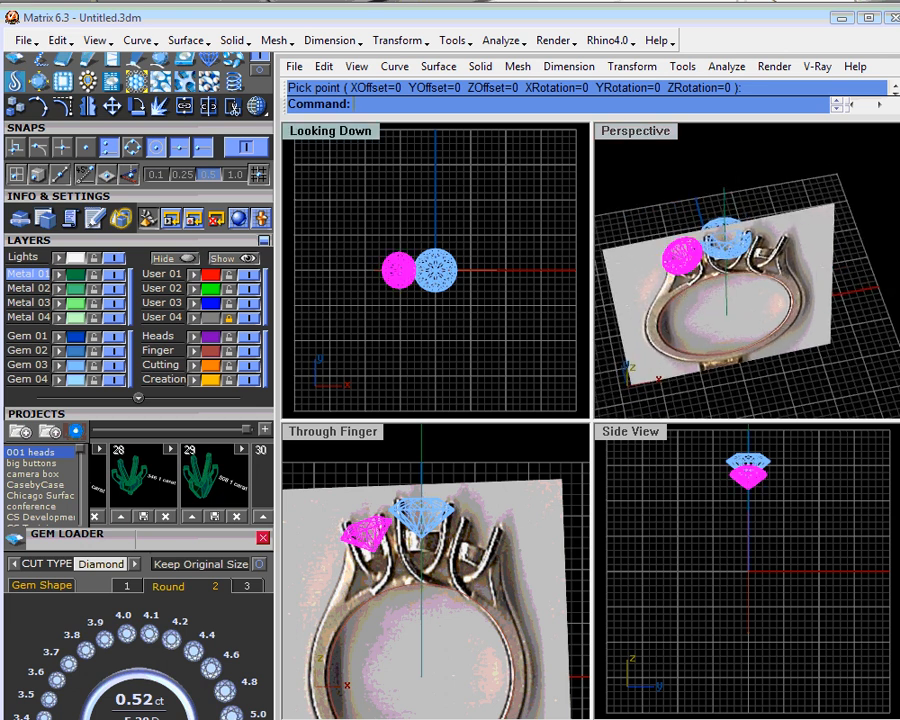
click(96, 110)
right_drag(745, 255, 803, 170)
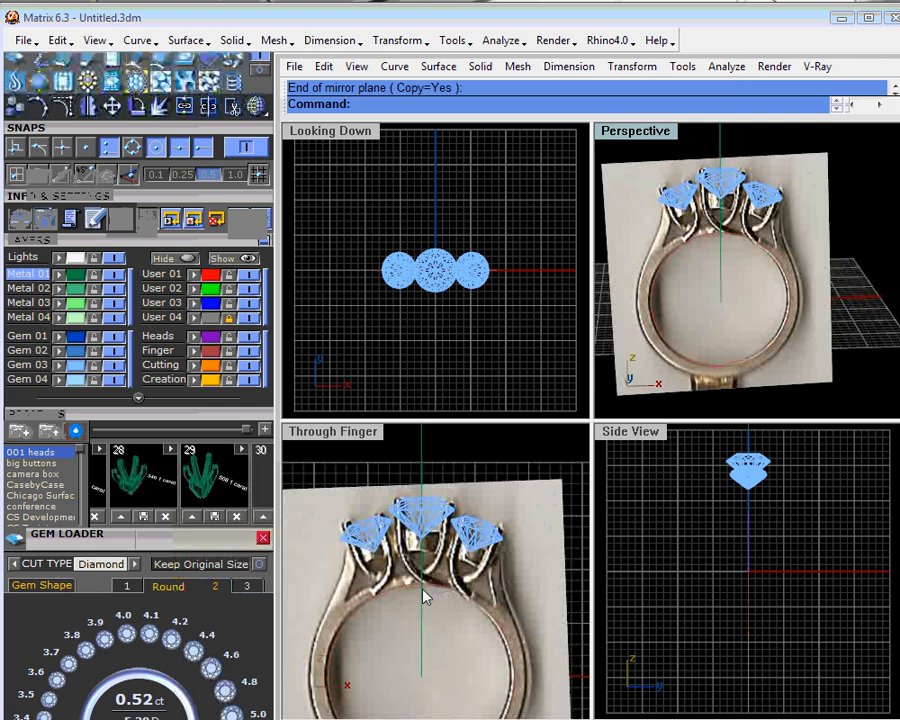
right_drag(421, 586, 428, 560)
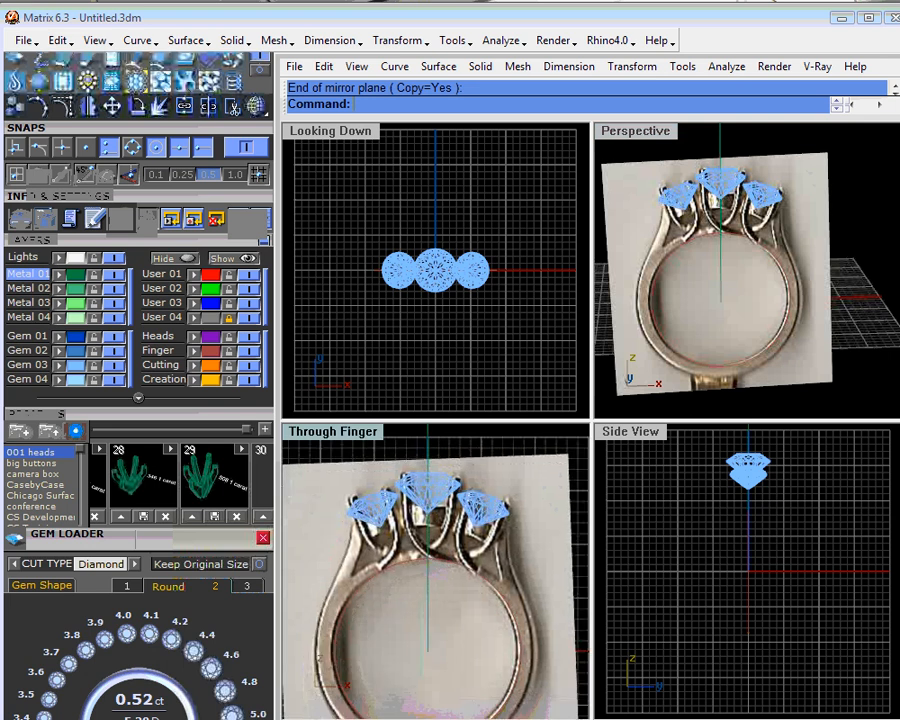
- Enlarge the Through Finger view and offset the finger rail outward through a point on the left outer edge of the photographed shank
double_click(360, 432)
scroll(467, 386, up, 2)
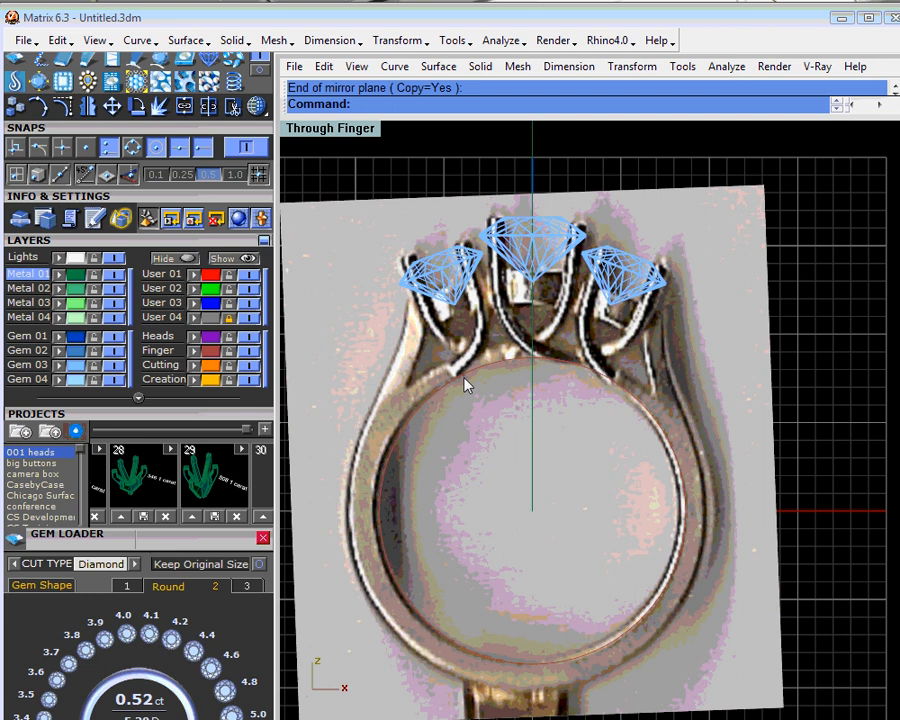
scroll(465, 385, up, 2)
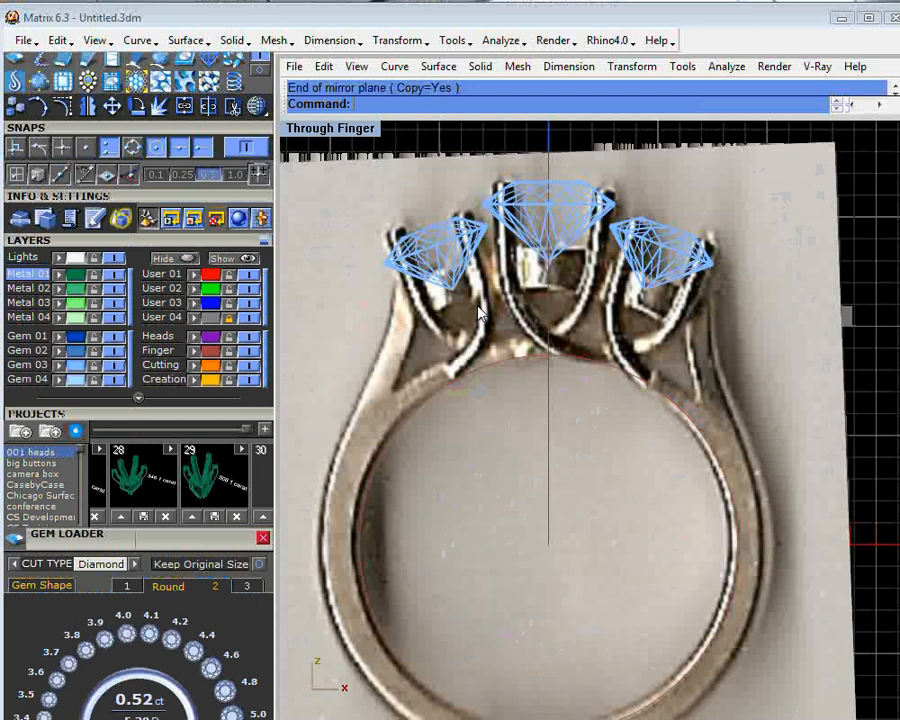
scroll(480, 313, down, 2)
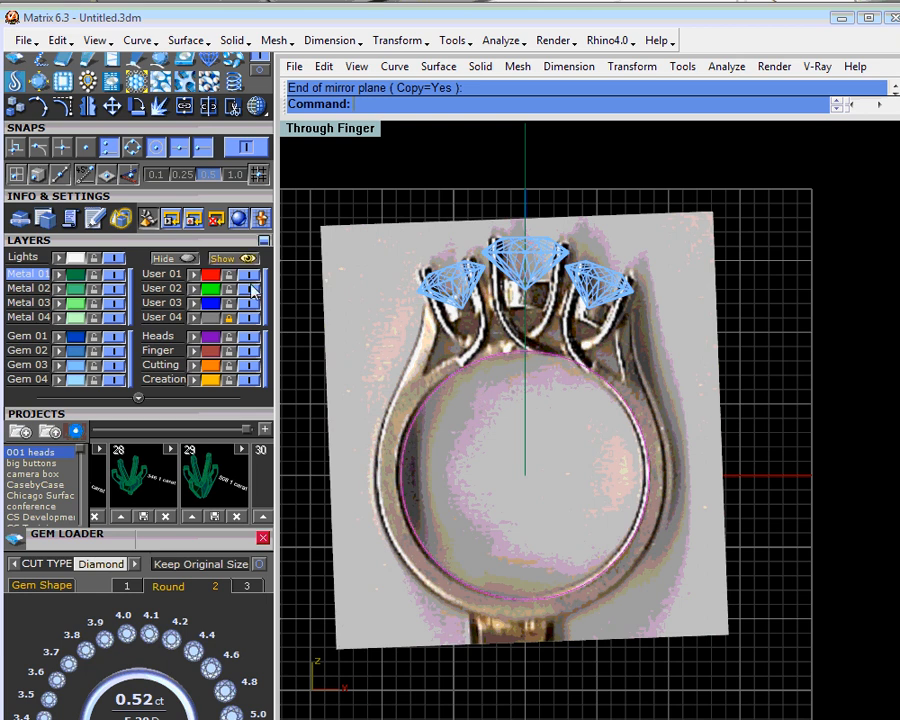
drag(82, 131, 91, 240)
click(28, 131)
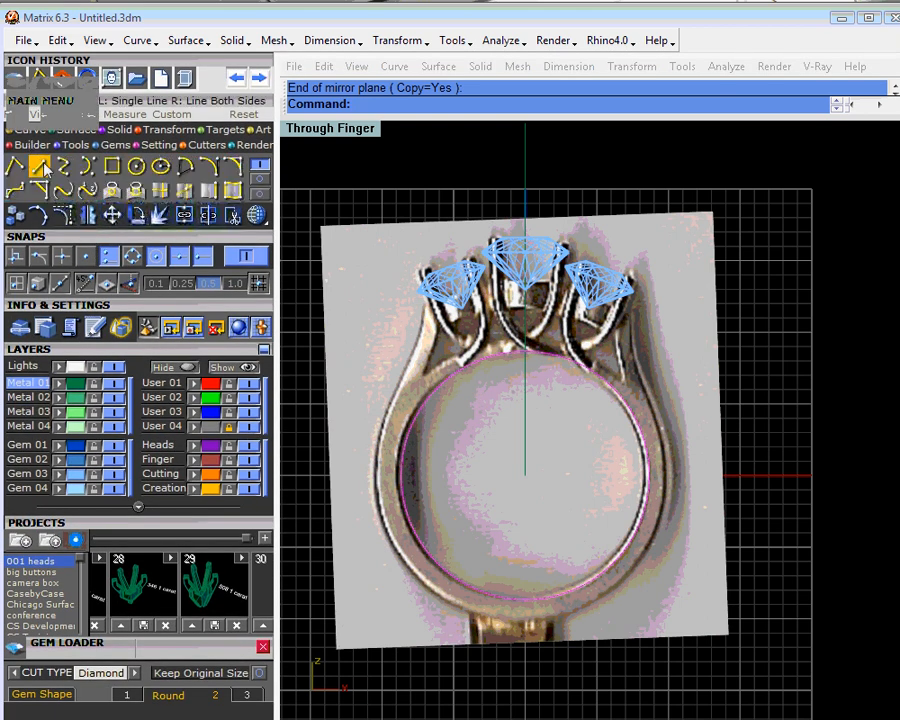
click(261, 178)
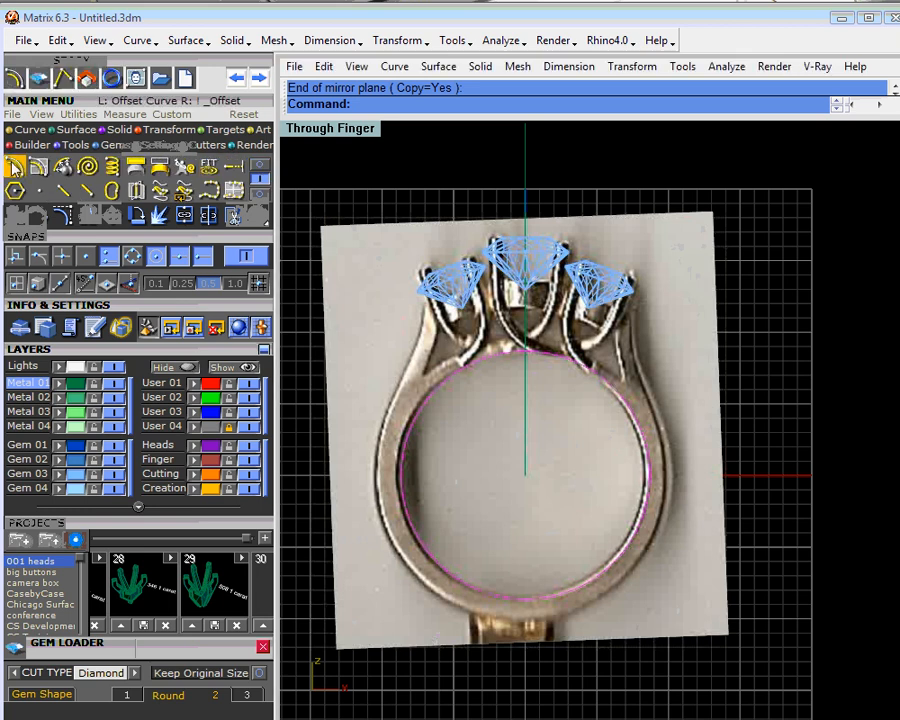
click(88, 165)
scroll(377, 500, up, 2)
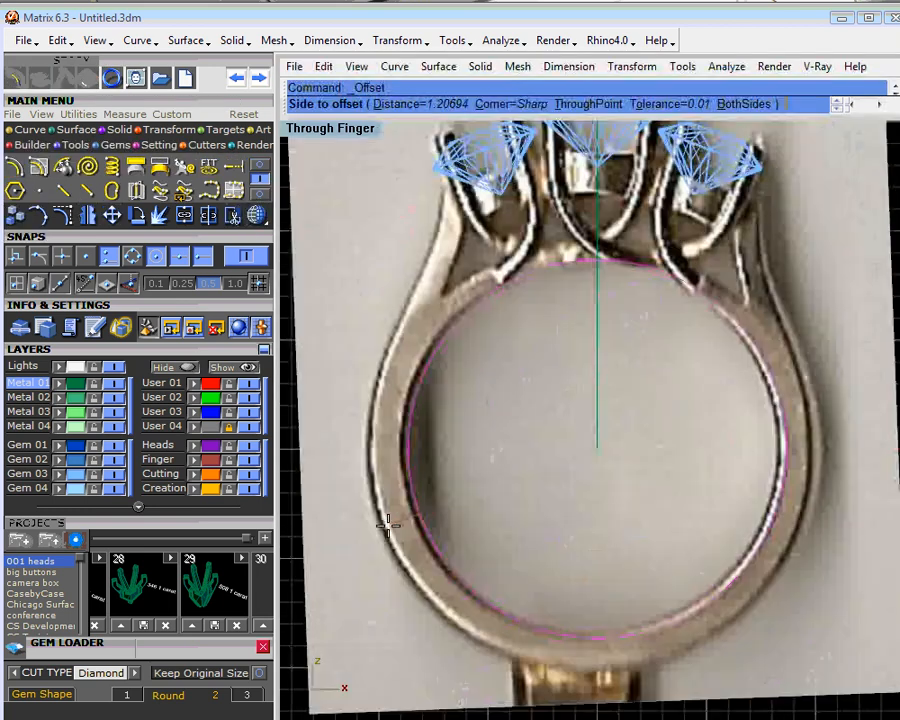
scroll(388, 520, up, 2)
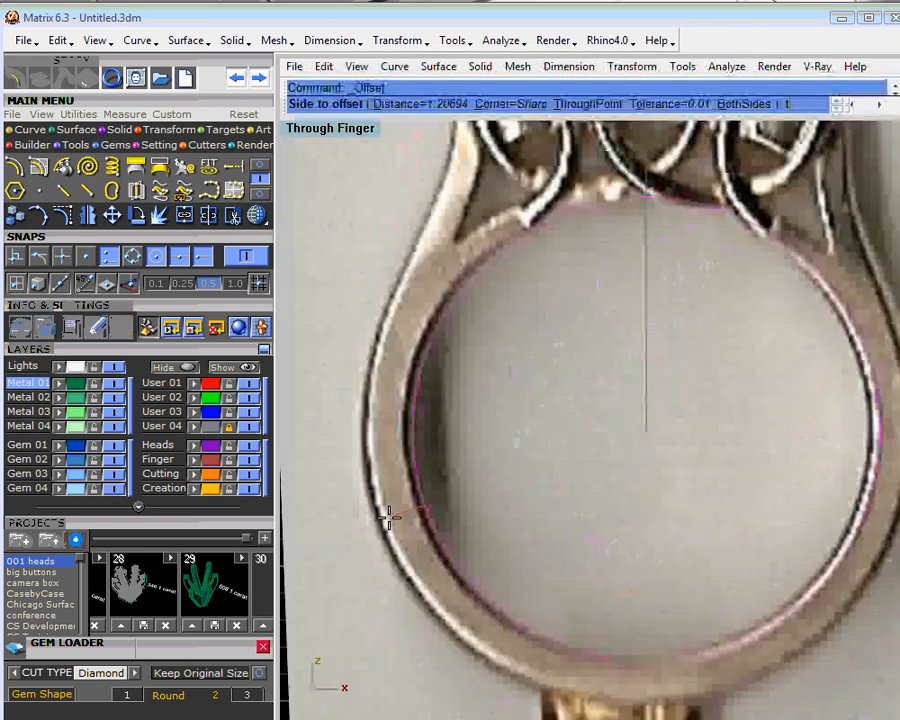
text(t)
key(Return)
scroll(388, 520, up, 2)
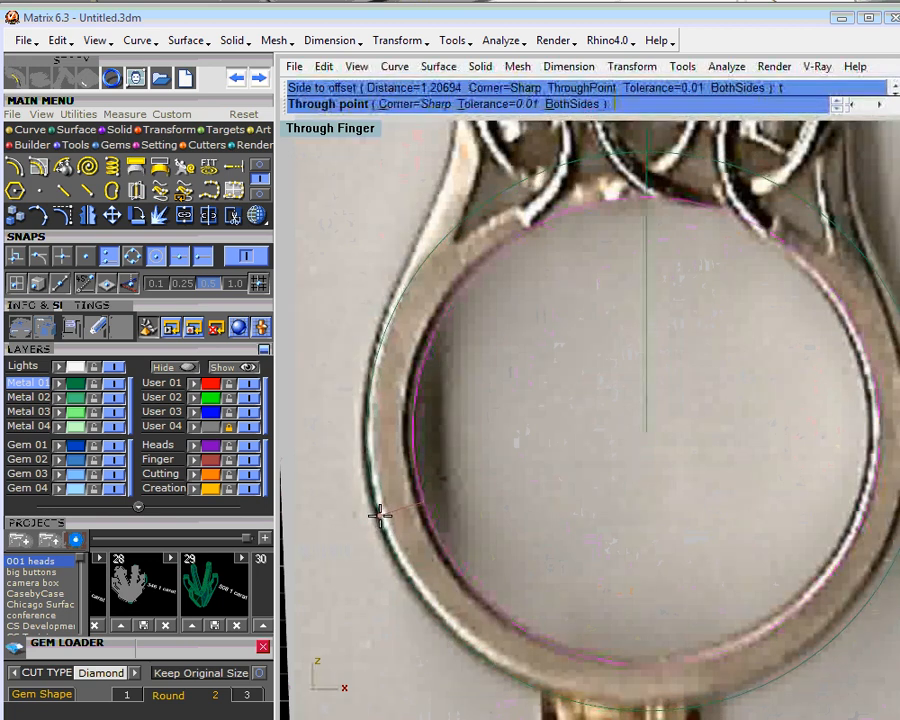
click(378, 516)
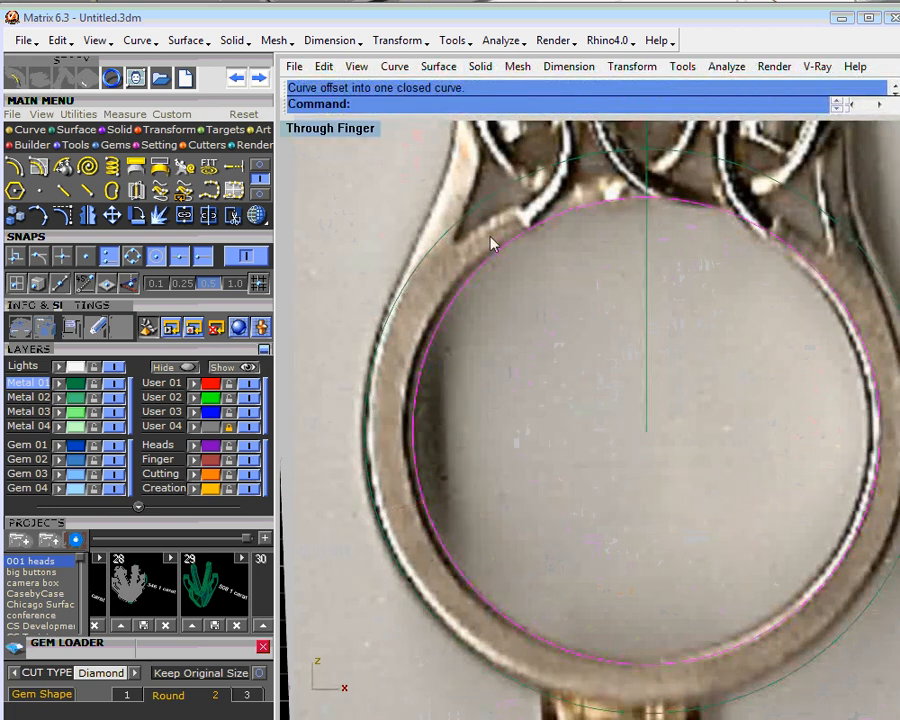
- Nudge the offset circle slightly upward to follow the outer edge at the bottom of the shank
scroll(520, 308, down, 3)
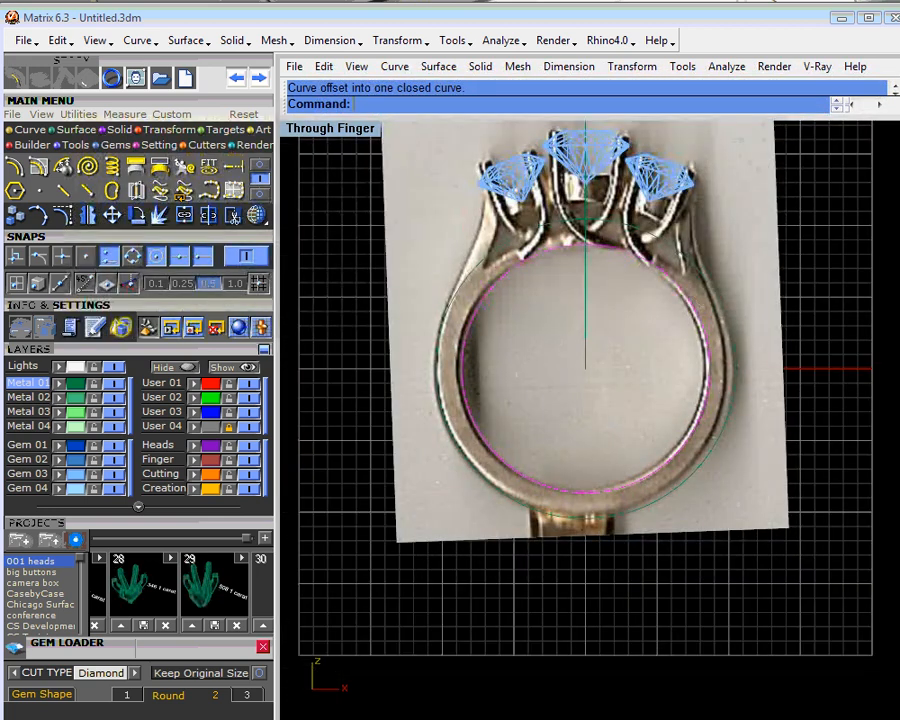
scroll(730, 393, up, 3)
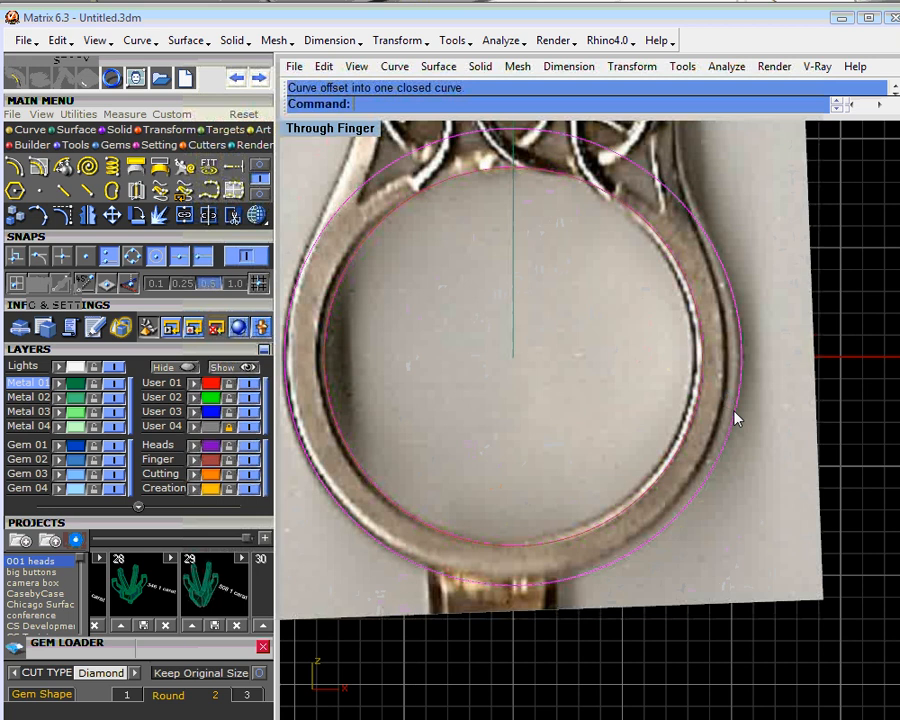
drag(737, 418, 737, 413)
scroll(470, 335, down, 3)
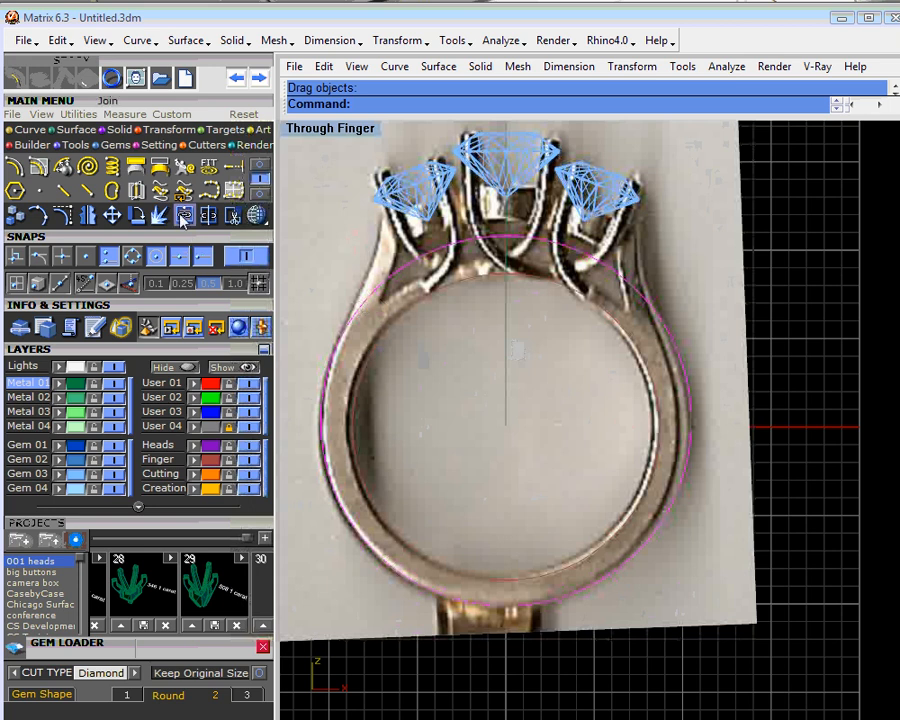
- Draw a short single-segment polyline from the top of the left shoulder's outer edge up to the left side diamond
click(30, 131)
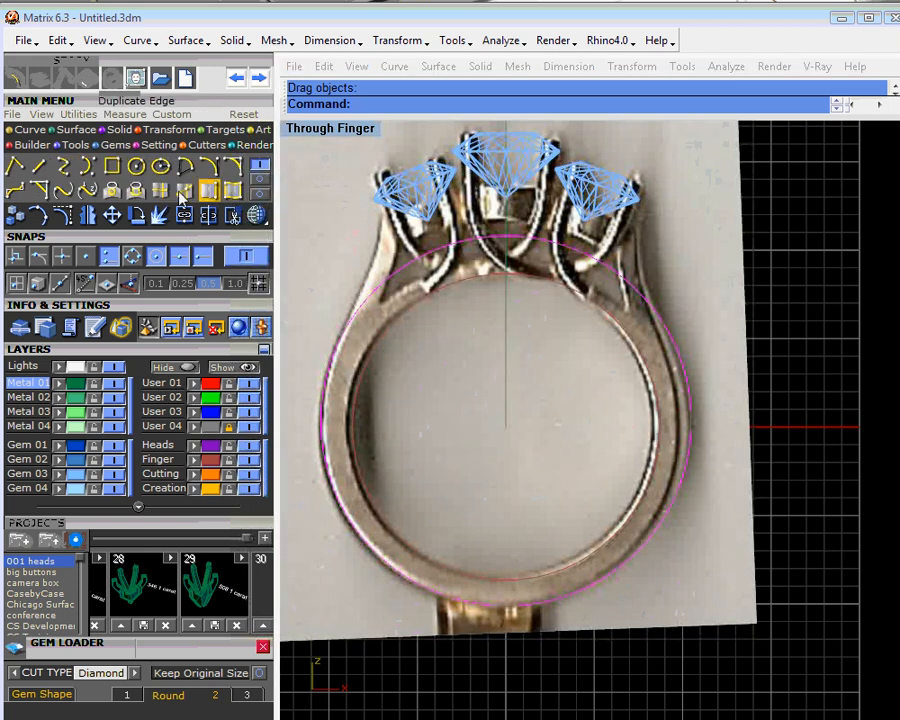
click(18, 168)
scroll(370, 220, up, 5)
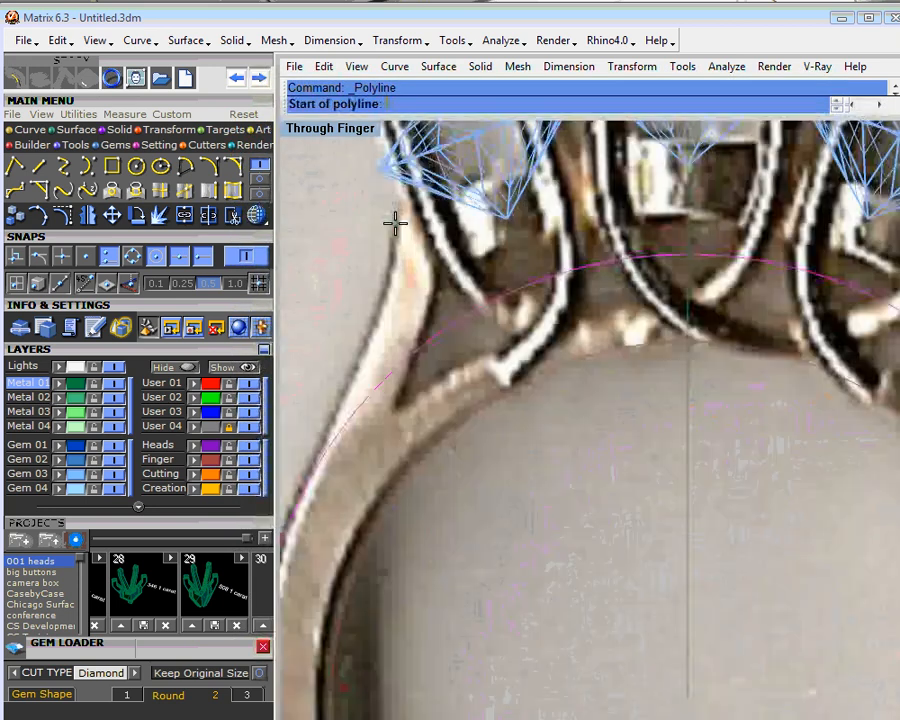
click(395, 224)
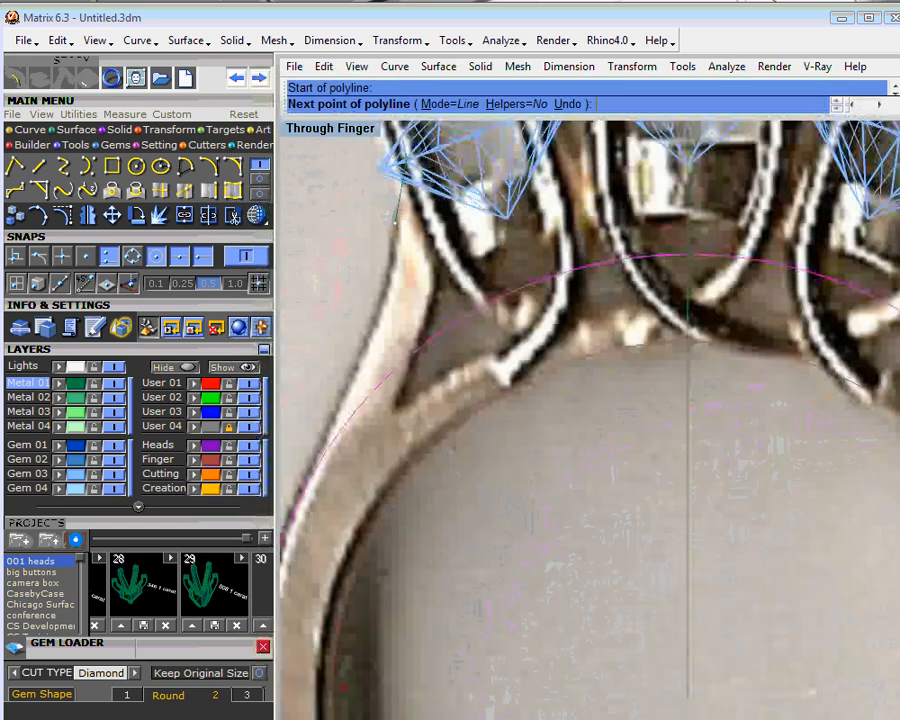
click(404, 147)
scroll(394, 223, down, 3)
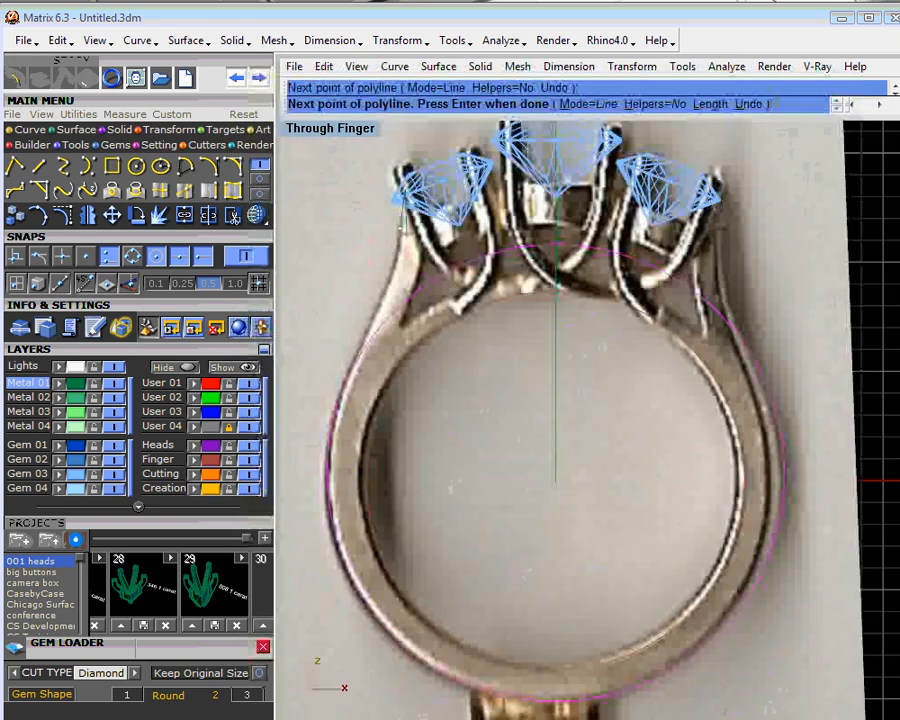
key(Return)
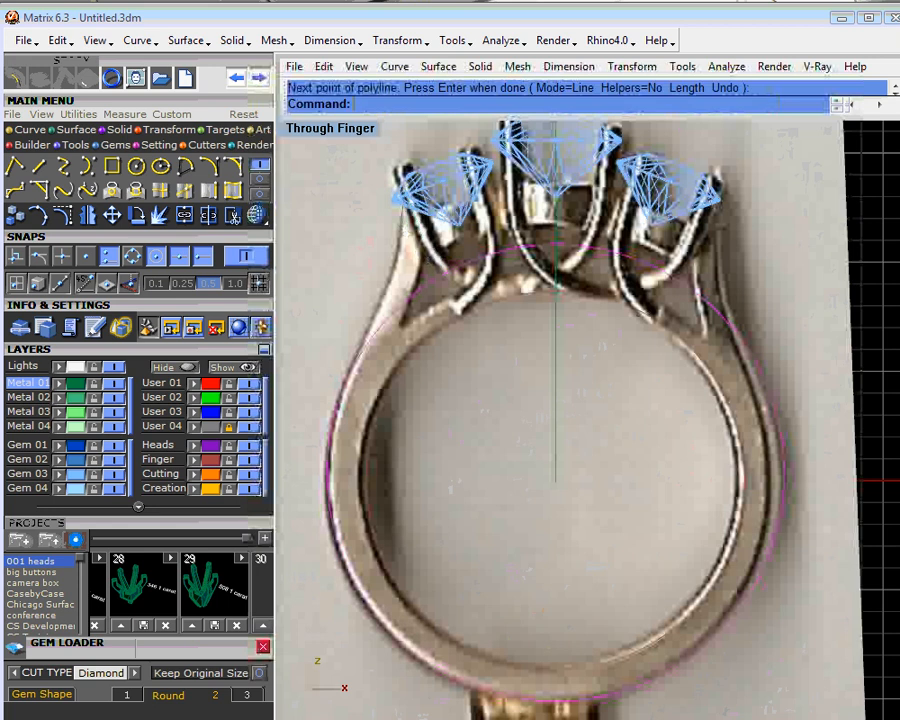
scroll(404, 243, up, 4)
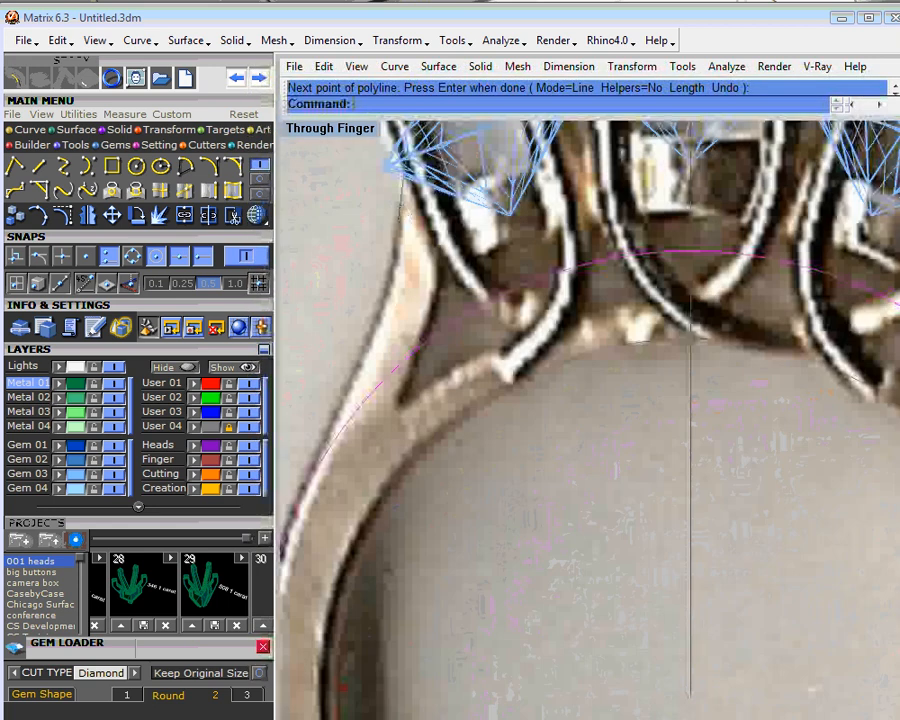
- Draw a horizontal cutting line from the left shoulder's outer edge across the ring to beyond the offset circle's right side
scroll(404, 216, down, 3)
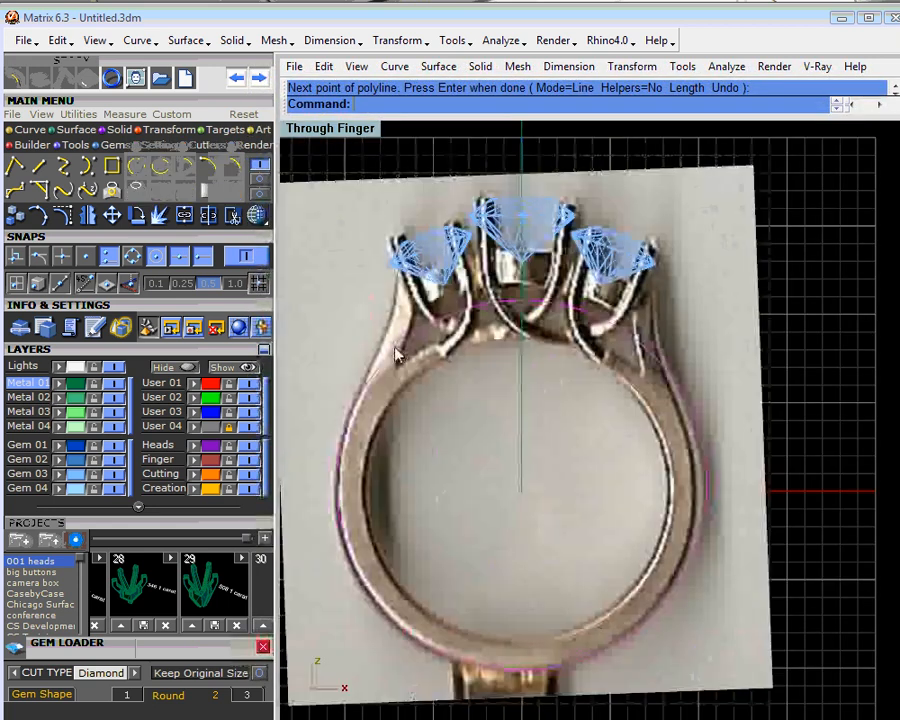
click(38, 166)
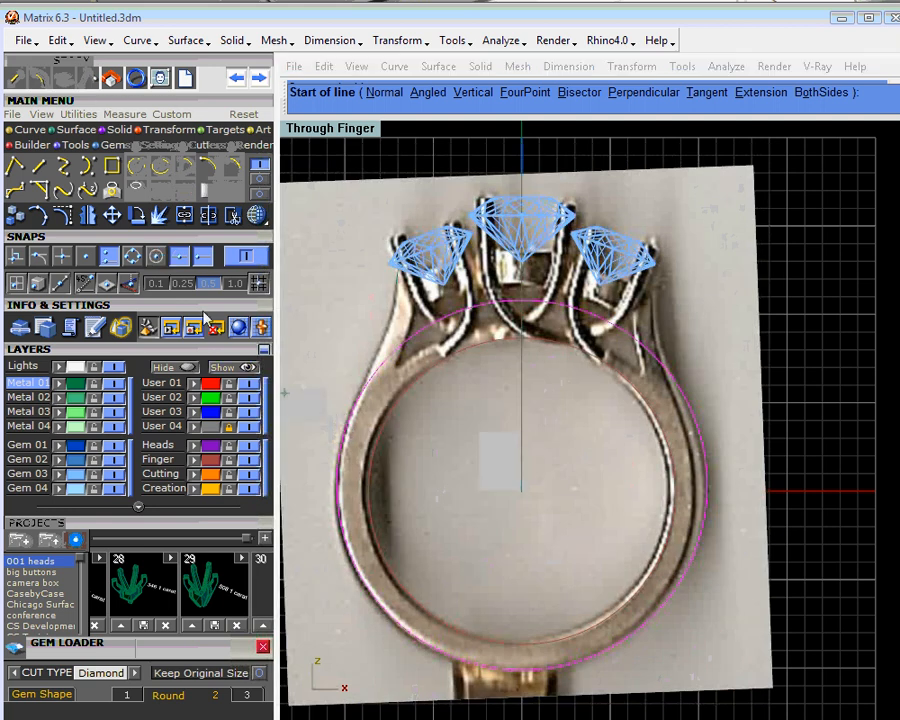
click(349, 427)
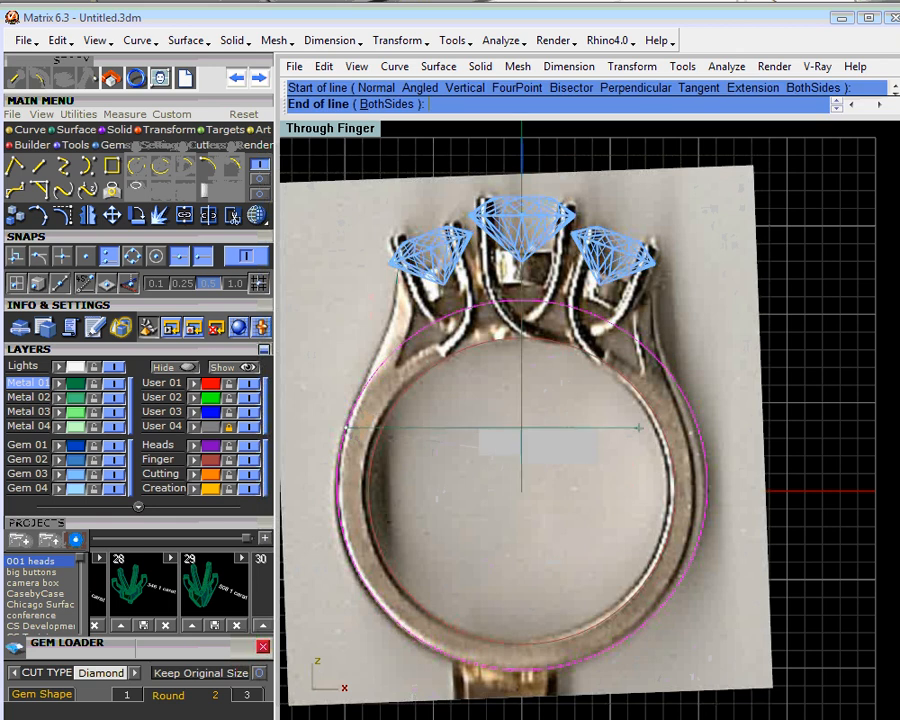
click(736, 442)
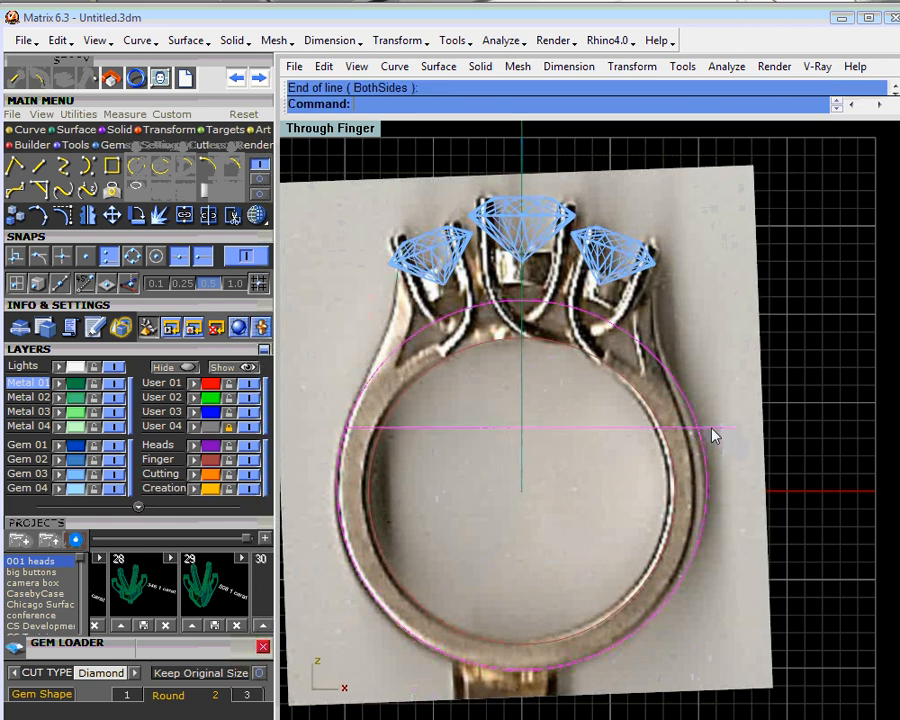
- Trim away the part of the offset circle above the horizontal line and delete the cutting line
click(236, 216)
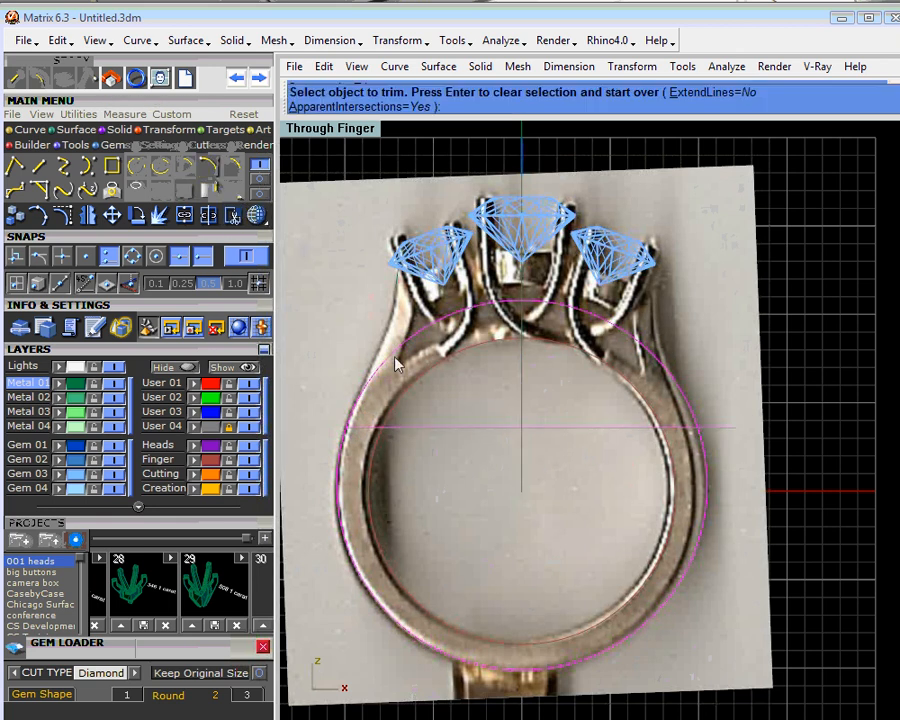
click(408, 346)
key(Return)
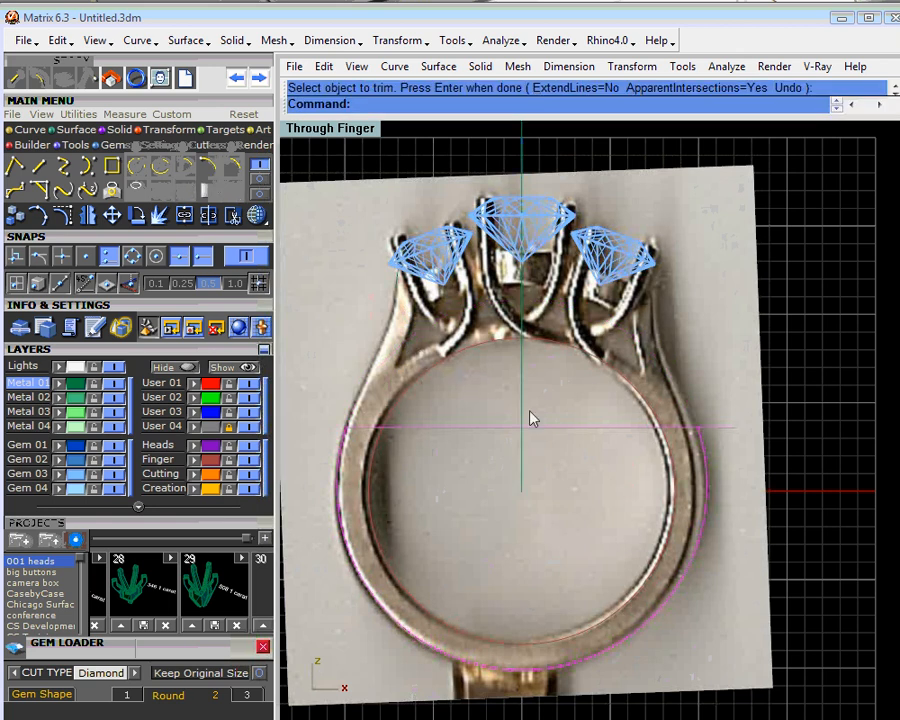
key(Delete)
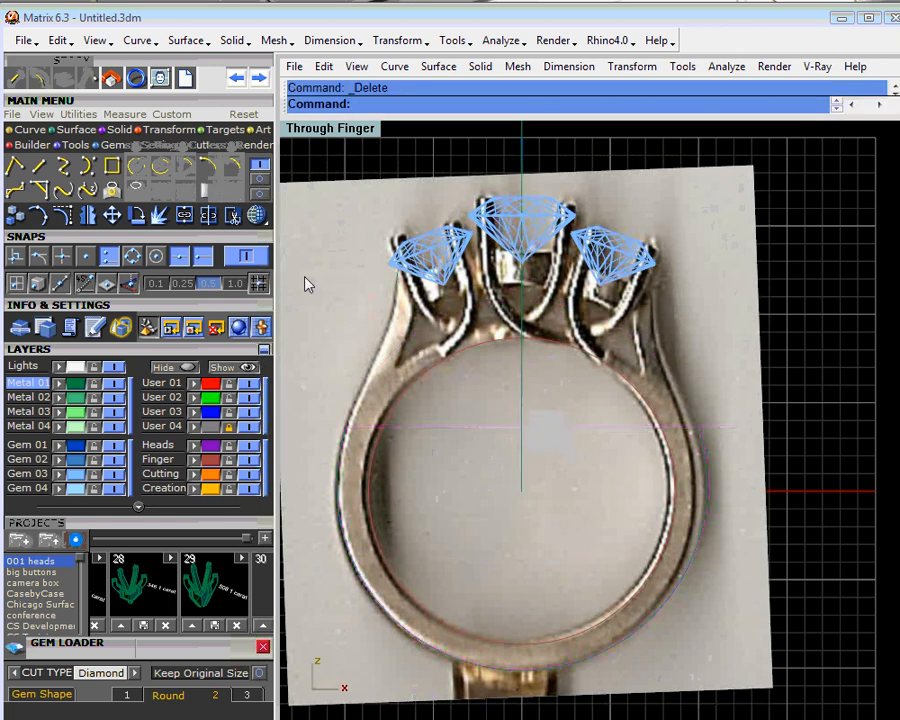
- Assign the trimmed shank arc and the short shoulder line to the User 02 layer, and lock the User 04 photo layer again
click(342, 447)
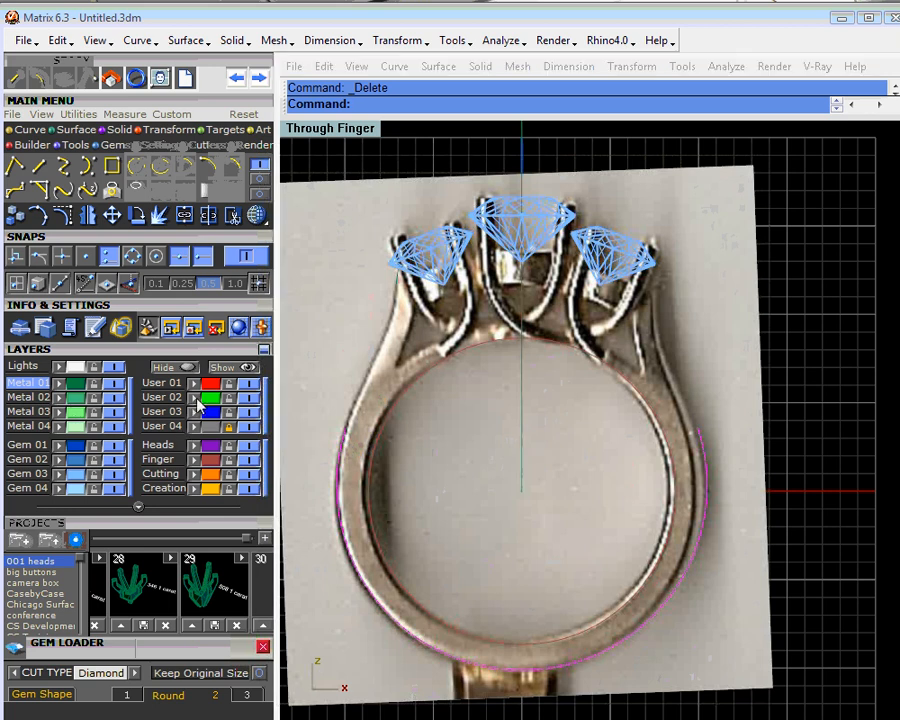
click(162, 397)
click(398, 303)
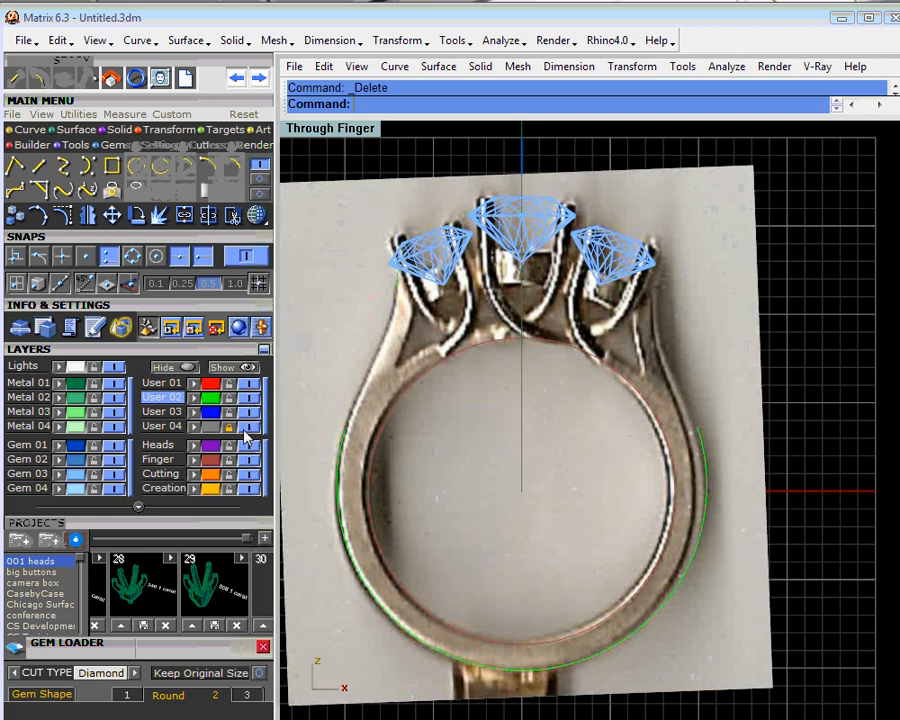
click(346, 430)
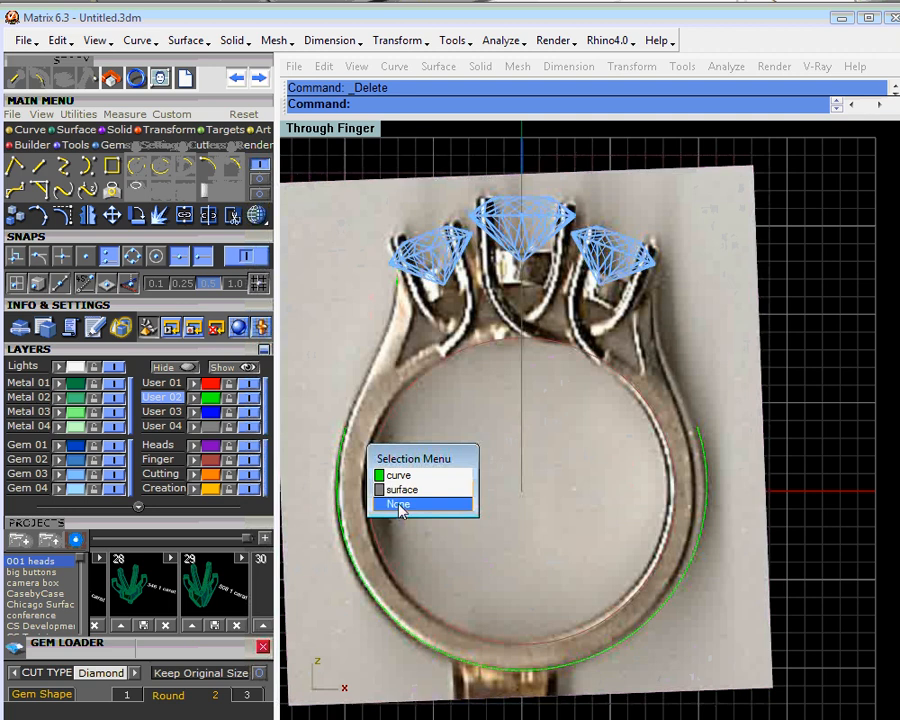
click(401, 504)
click(229, 427)
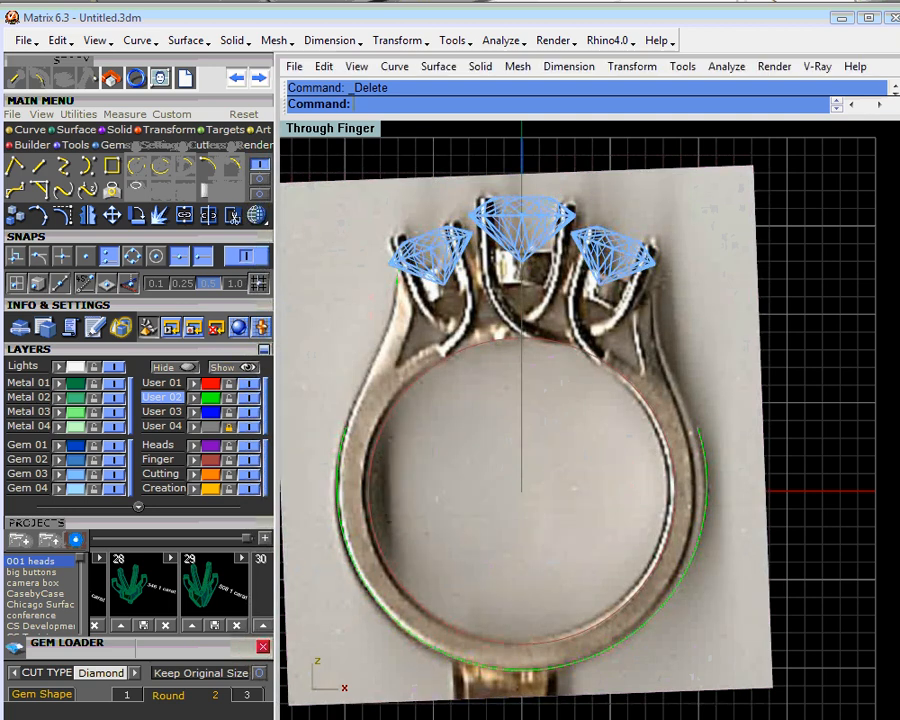
- Blend the left end of the shank arc into the short shoulder line with curvature continuity
click(65, 194)
click(346, 434)
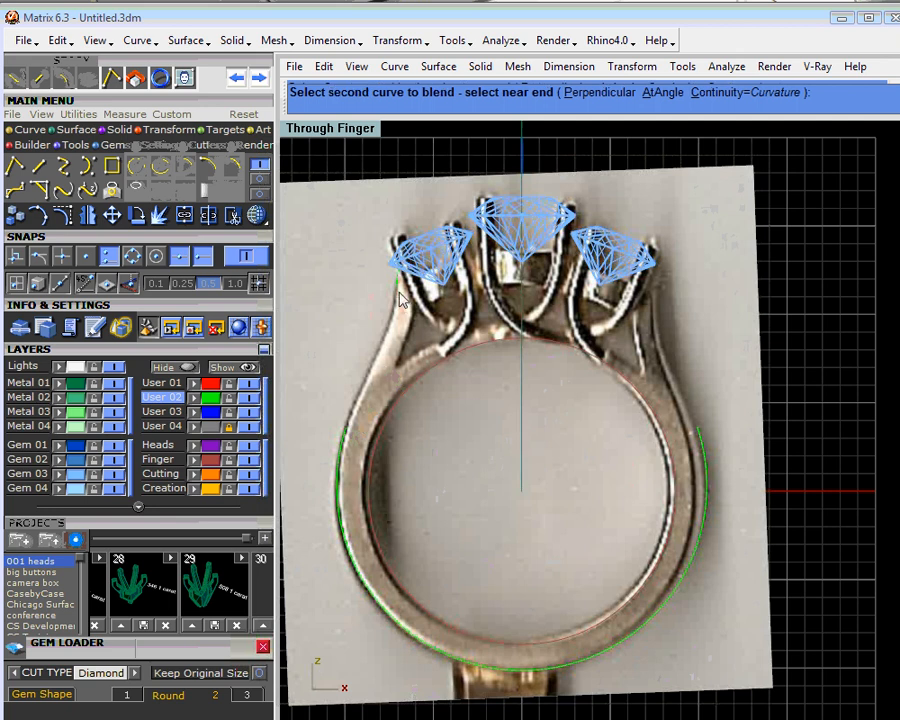
click(399, 300)
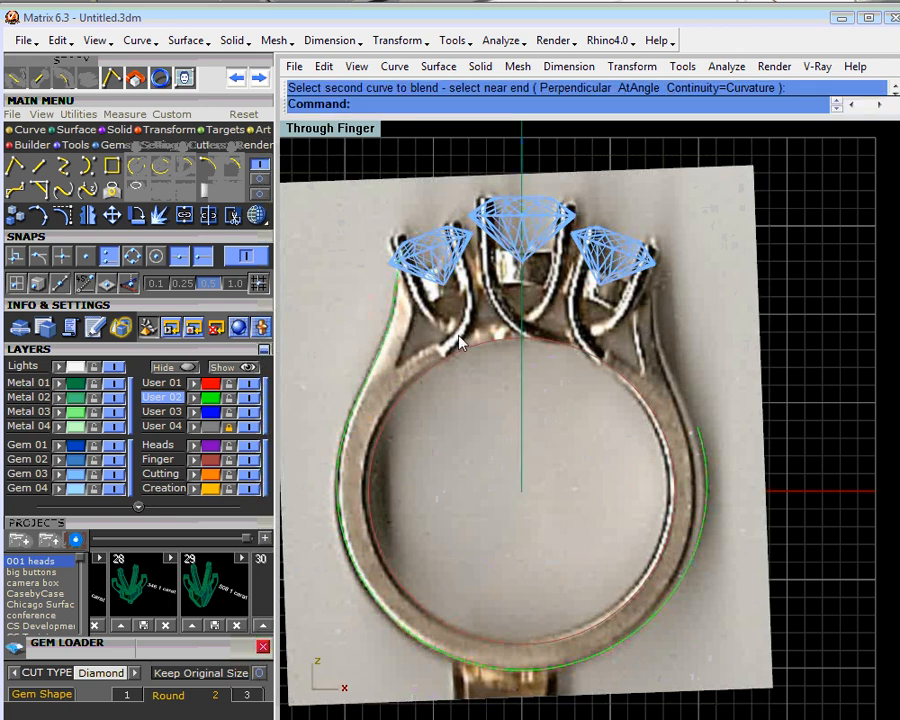
- Mirror a copy of the left blend curve across the vertical centerline through the origin, and delete the short guide line under the left diamond
click(386, 332)
click(89, 216)
text(0)
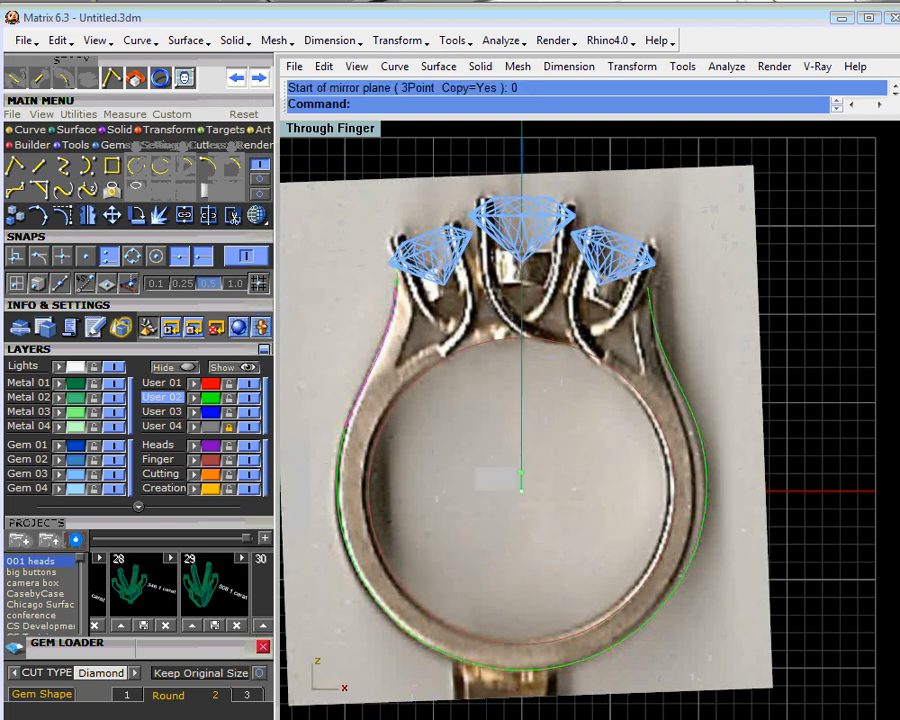
key(Return)
click(537, 420)
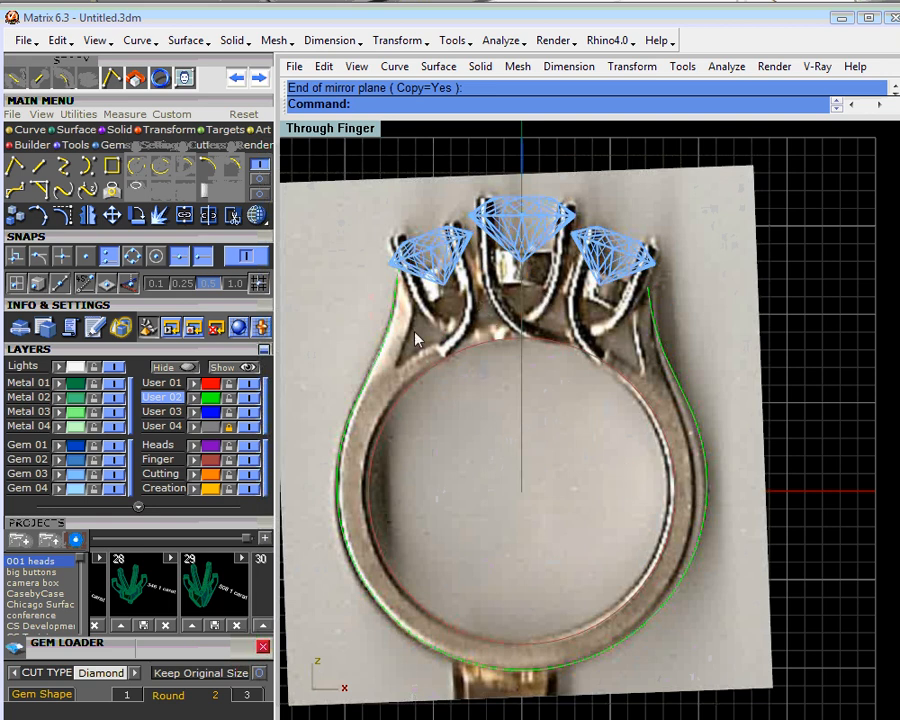
scroll(417, 340, up, 4)
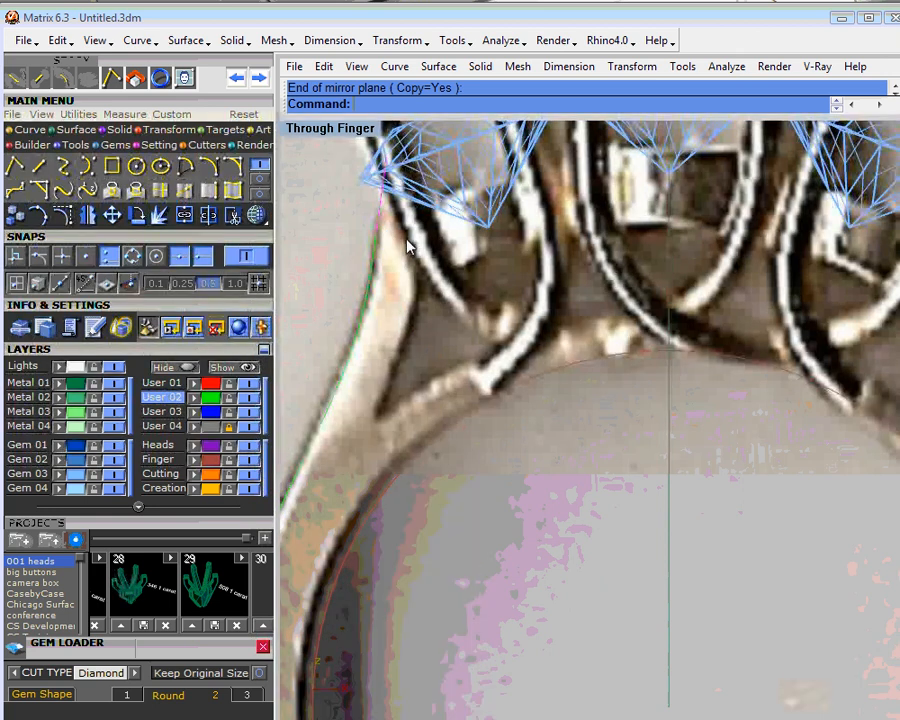
key(Delete)
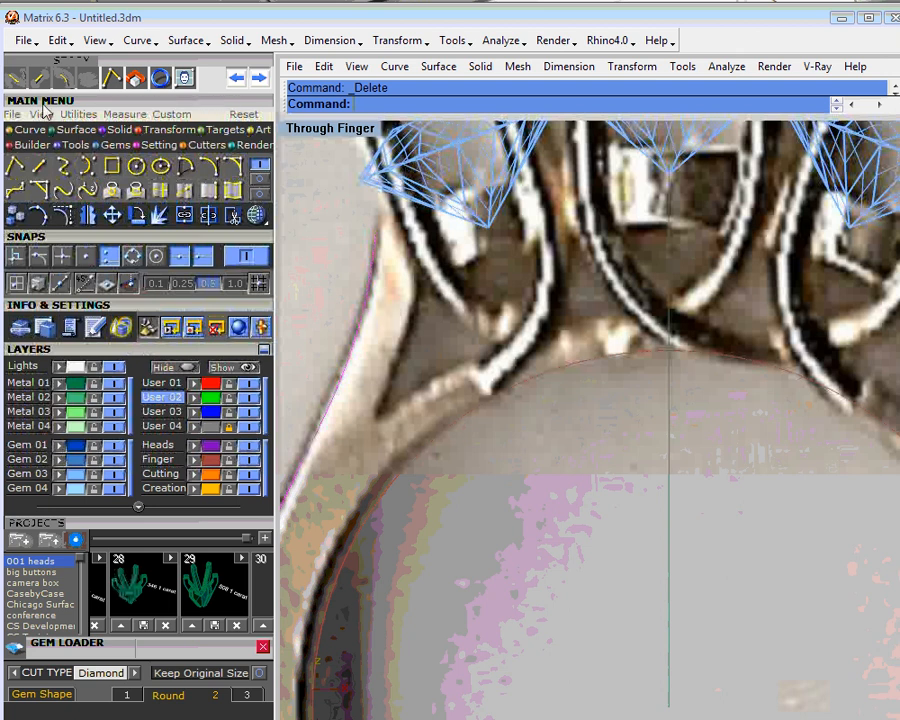
- Offset the left shoulder's outer blend curve inward through a point on the shoulder's inner edge, at a distance of about 1.2
click(232, 190)
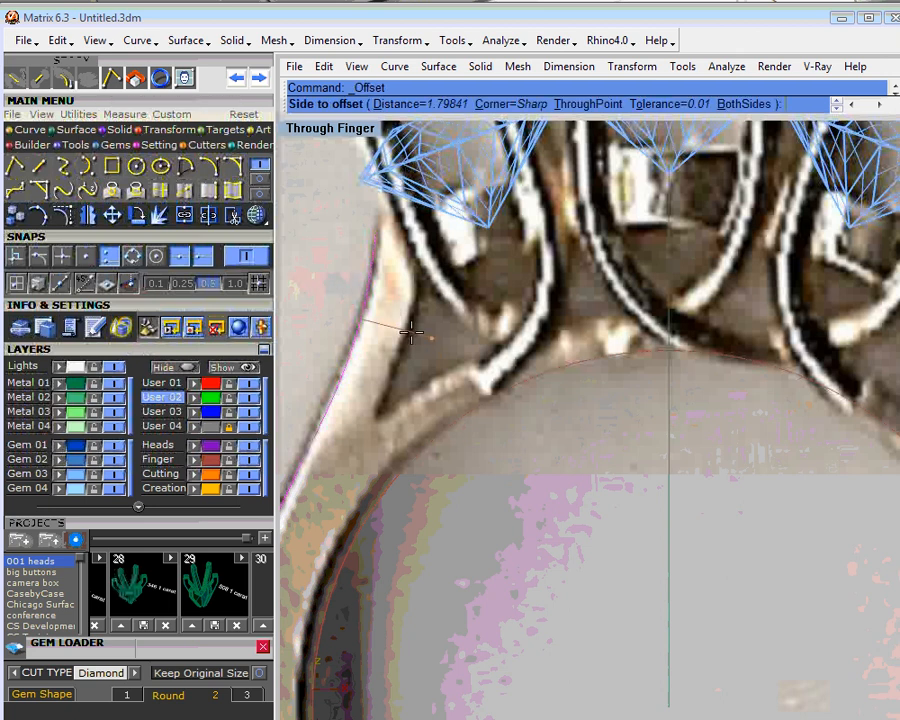
text(t)
key(Return)
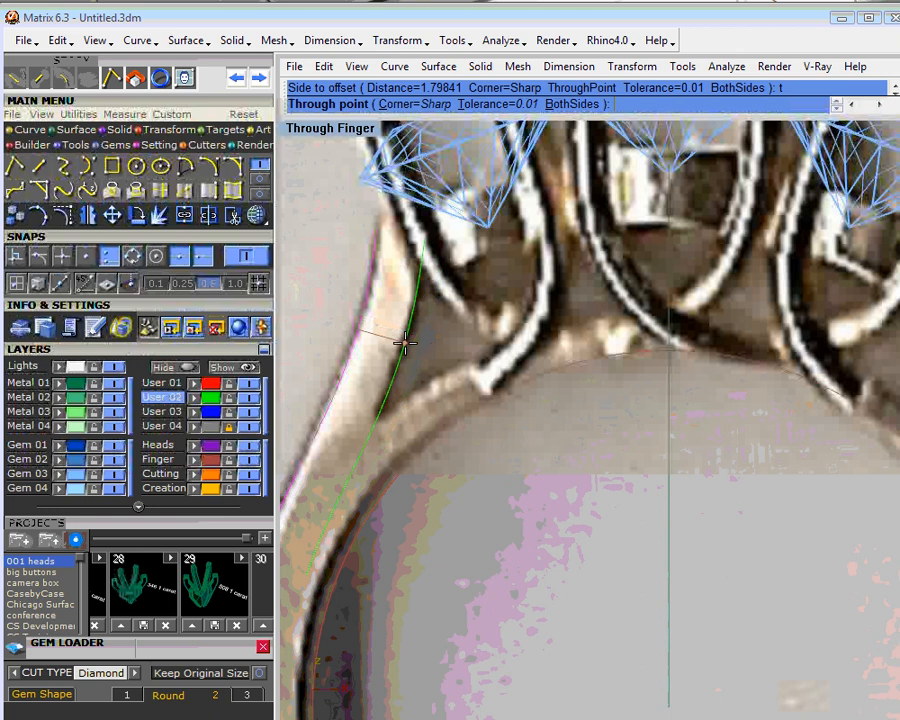
click(405, 346)
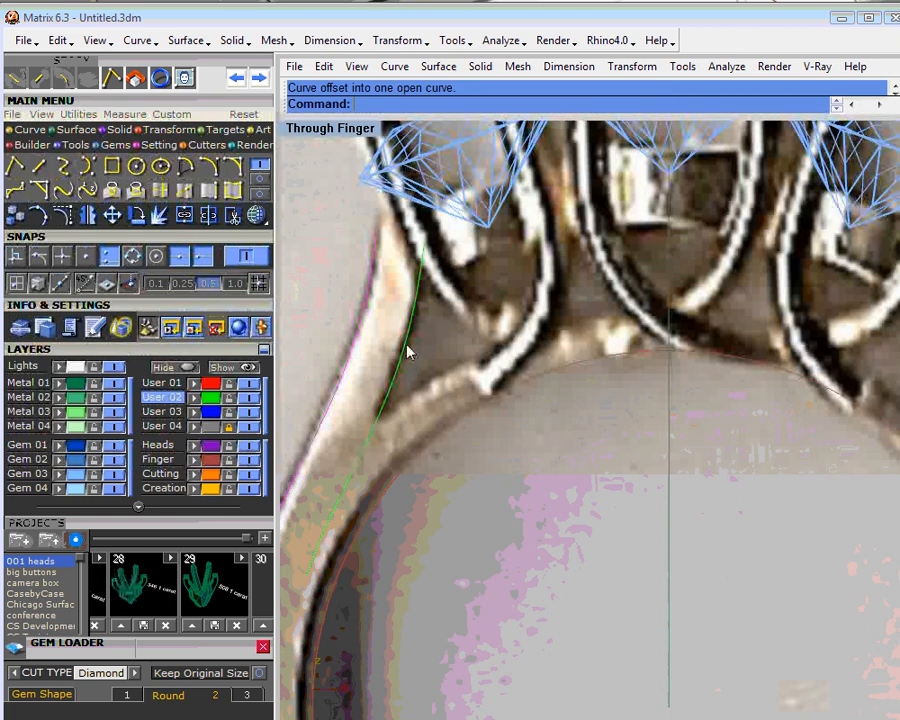
- Offset the finger-hole circle outward by the same distance of about 1.2
click(477, 410)
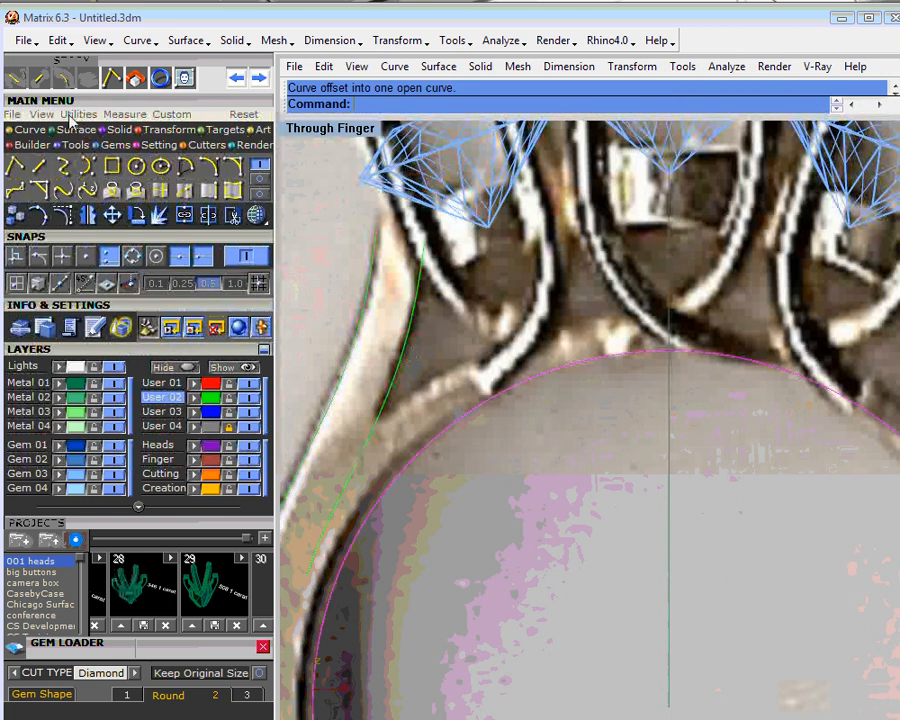
click(65, 80)
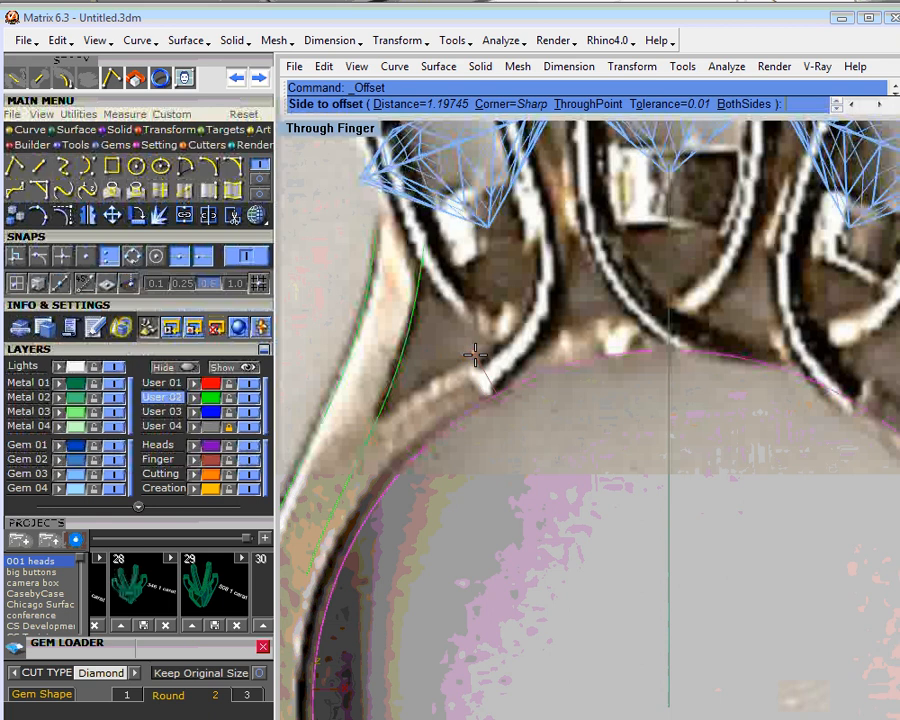
click(422, 396)
scroll(531, 406, down, 3)
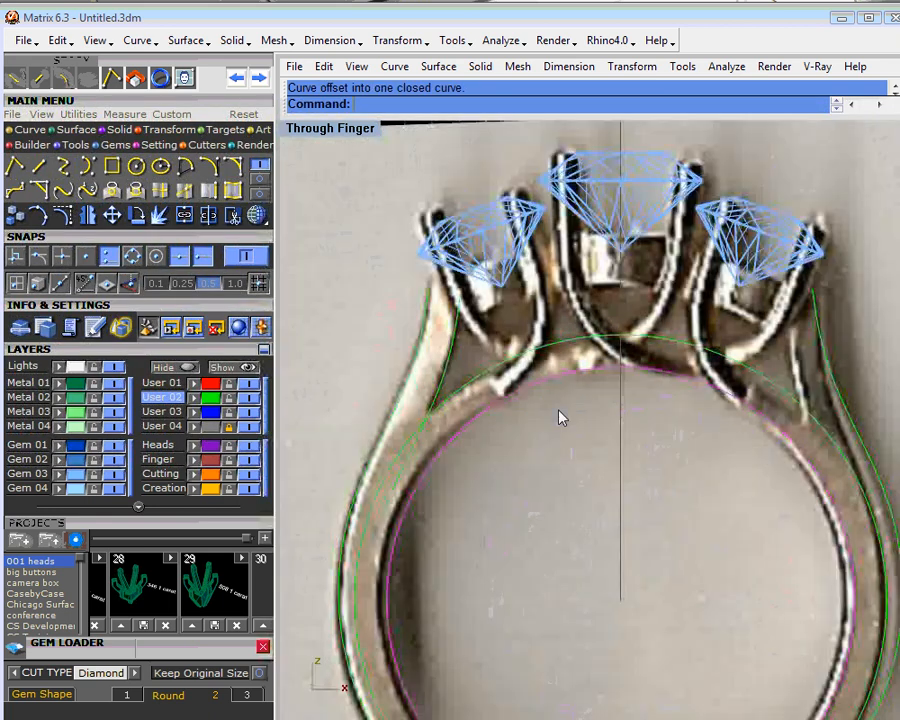
- Split the left shoulder's inner offset curve at a point below its upper end and delete the upper piece
right_drag(505, 402, 517, 360)
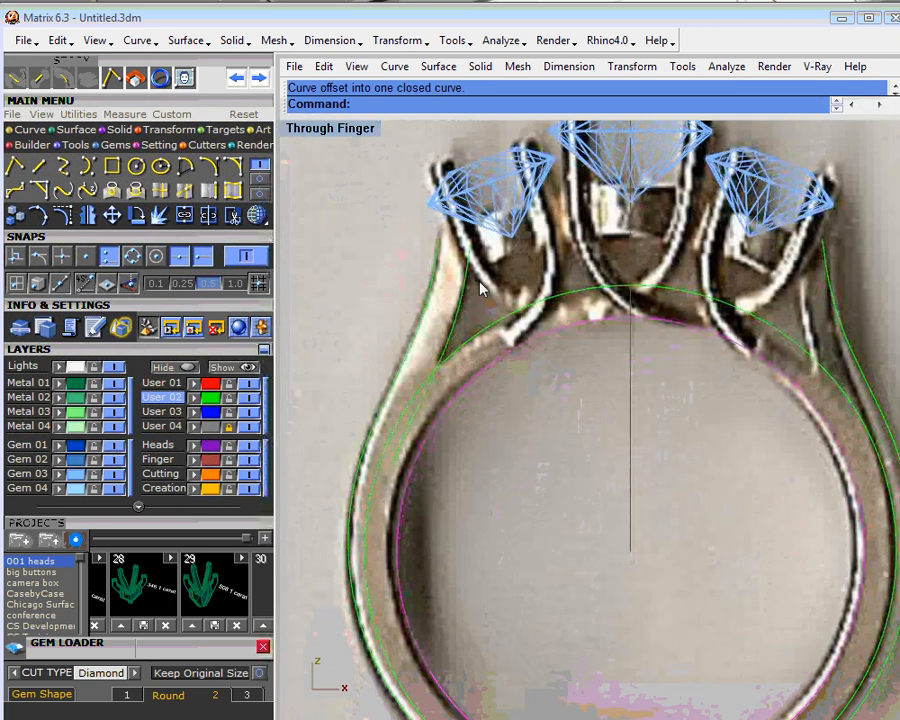
scroll(441, 289, up, 3)
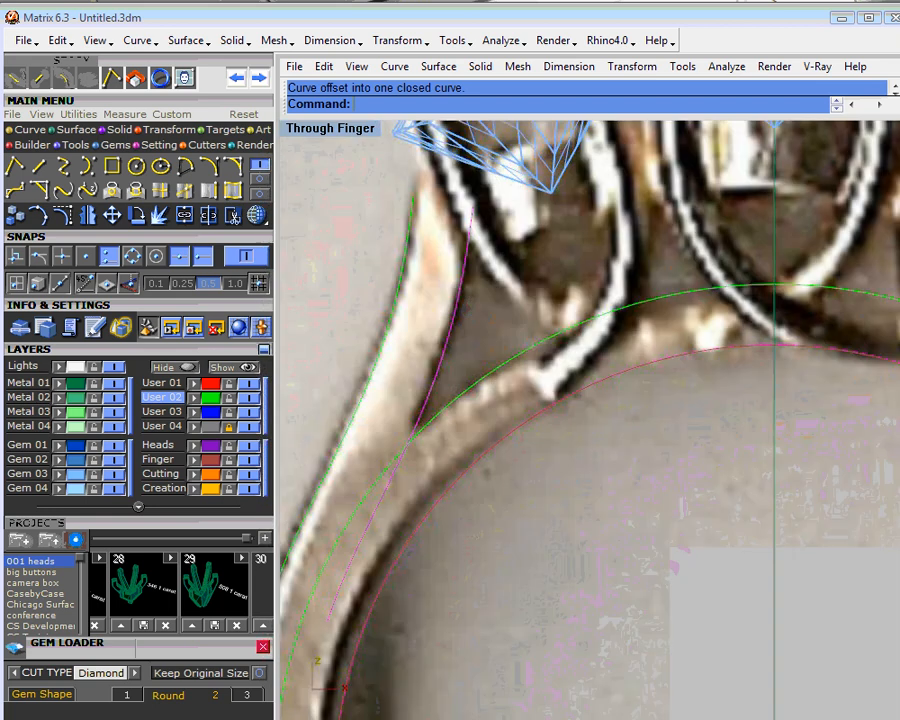
click(210, 220)
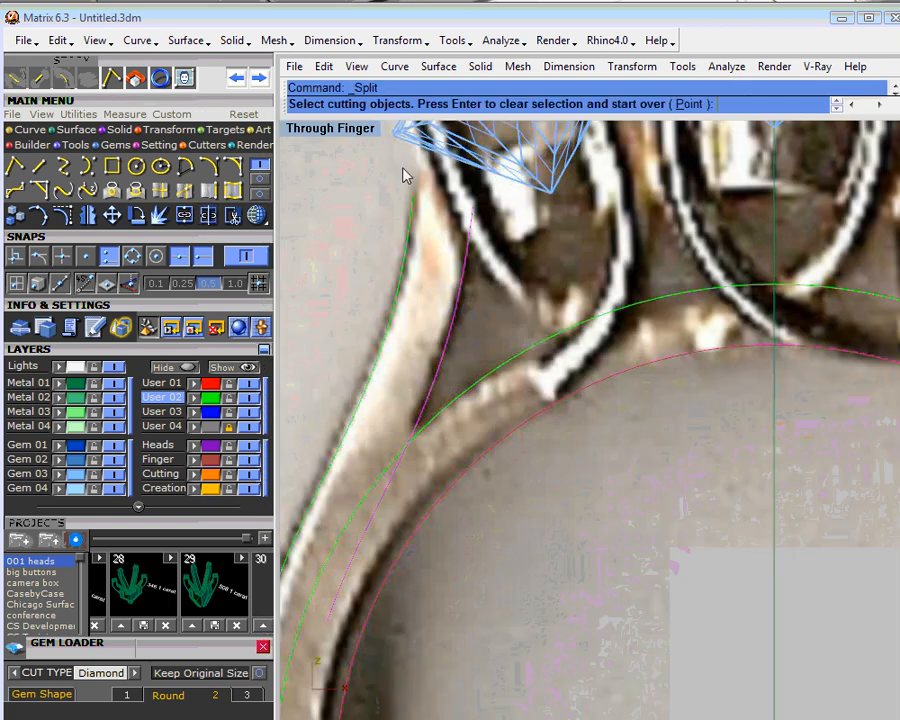
click(693, 103)
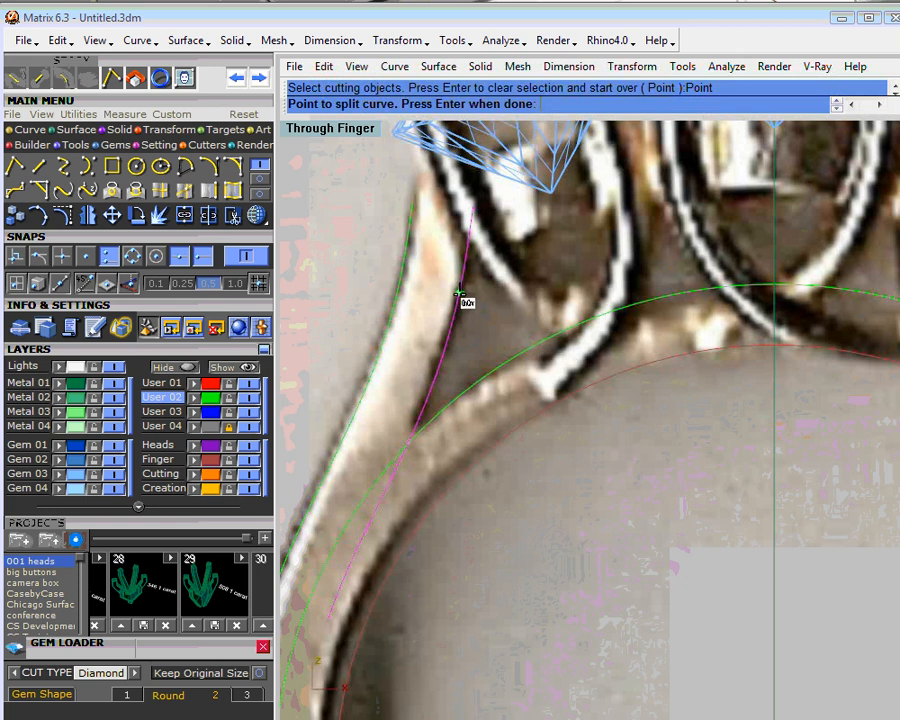
click(458, 304)
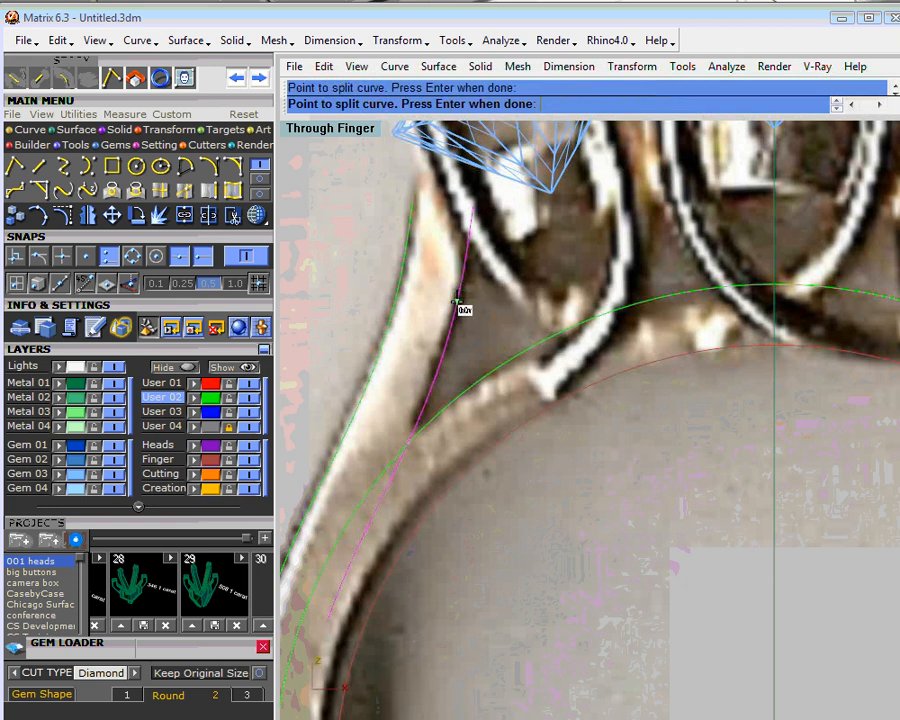
key(Return)
click(467, 229)
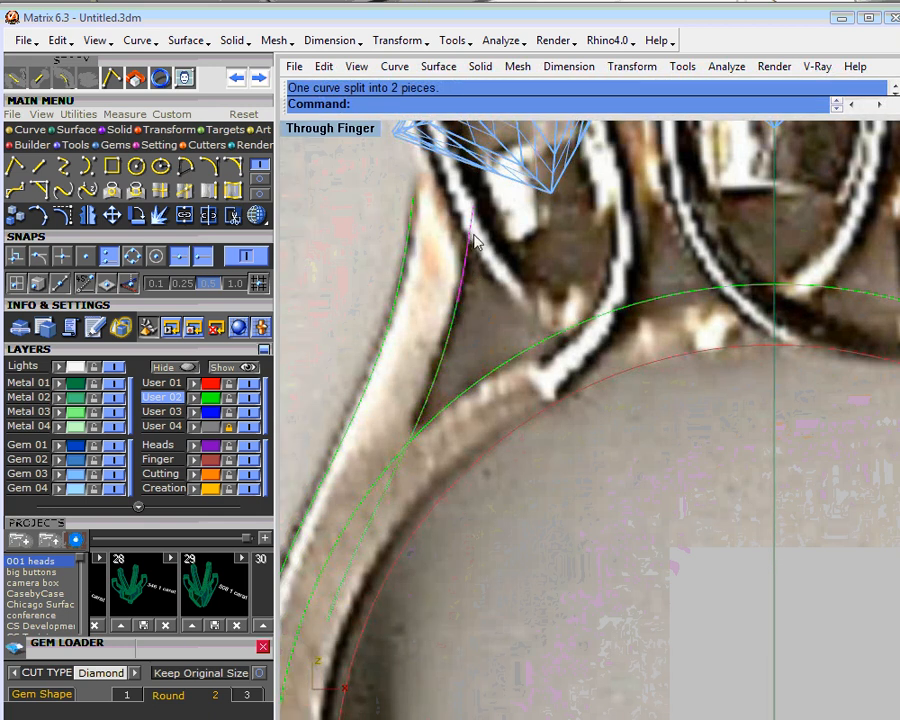
key(Delete)
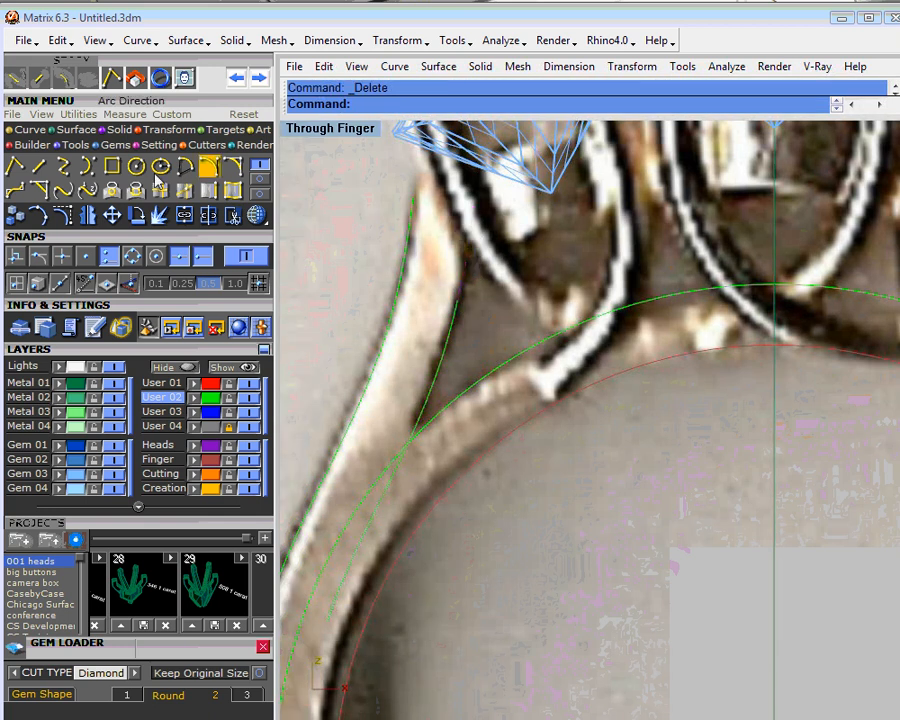
- Try to blend the upper ends of the left shoulder's outer and inner curves with curvature continuity, and delete the blend
click(62, 190)
click(416, 210)
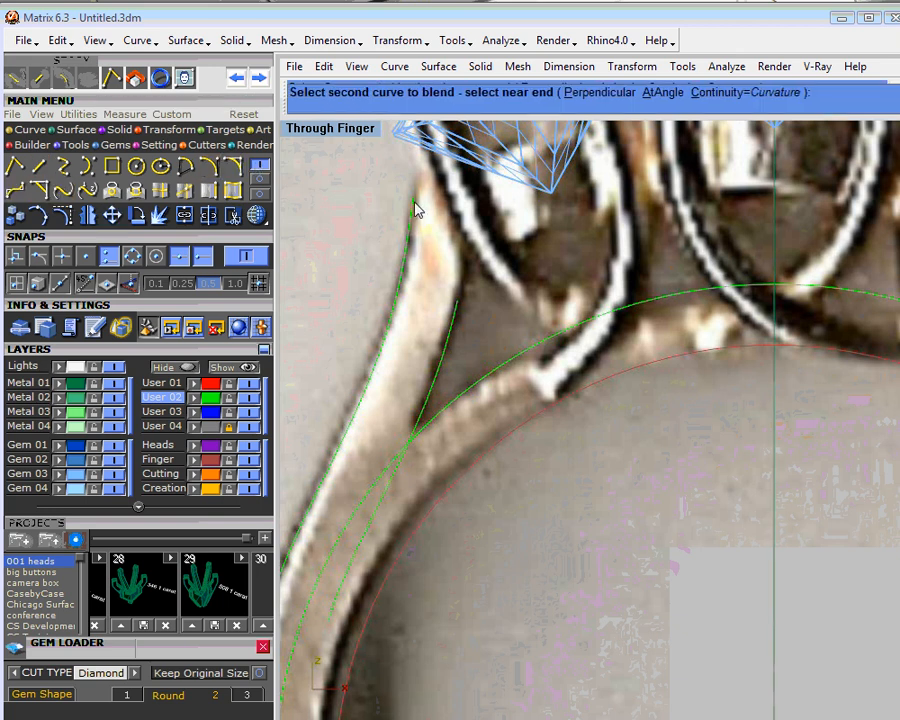
click(454, 312)
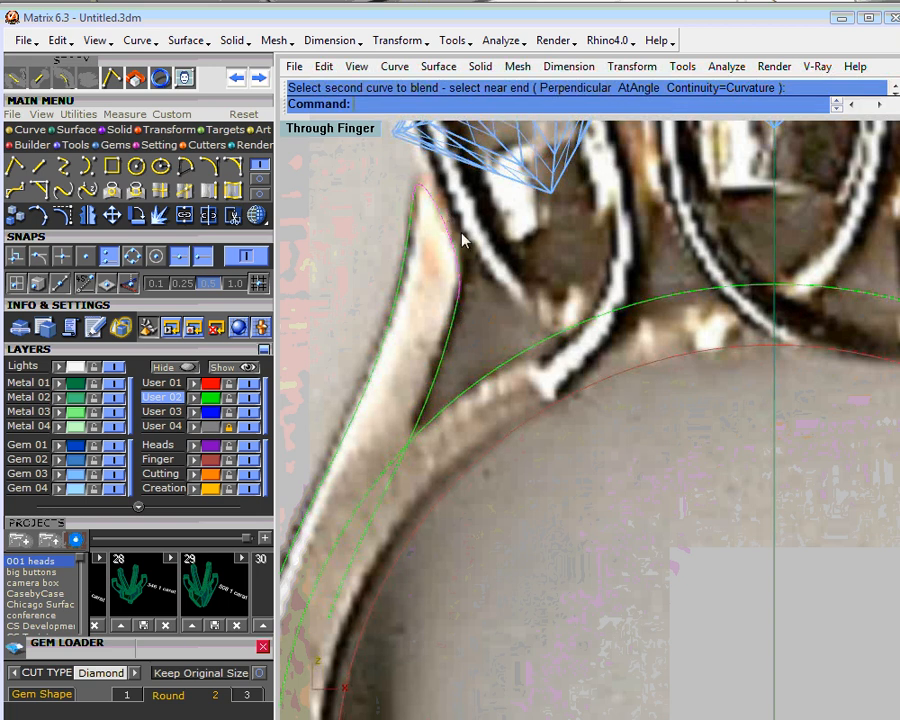
key(Delete)
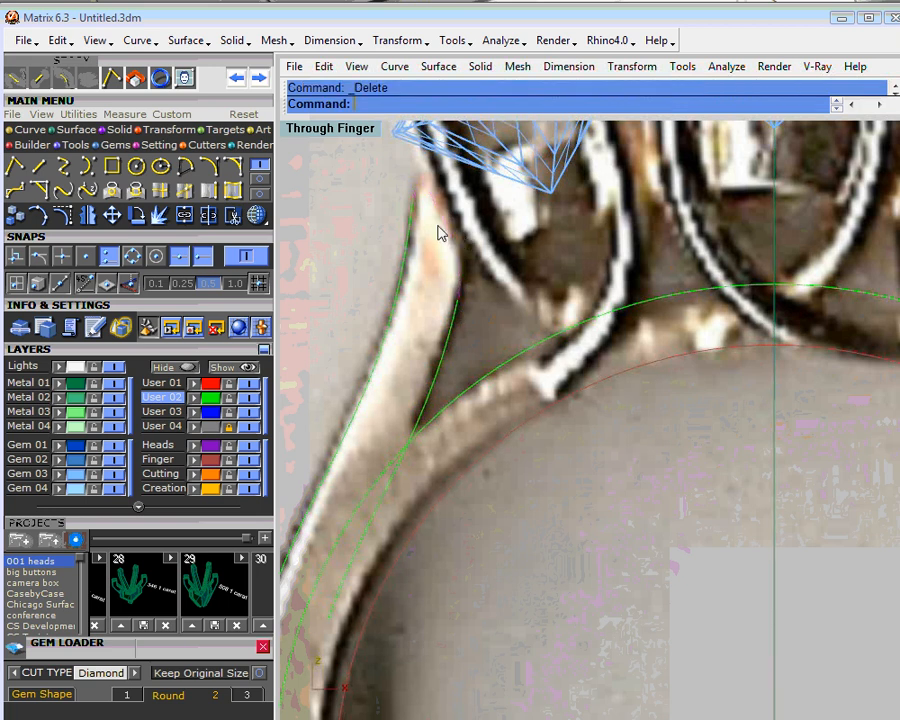
- Create an adjustable G2 blend between the left shoulder's outer and inner curves, shaping its handles to follow the shoulder tip in the photo
click(88, 192)
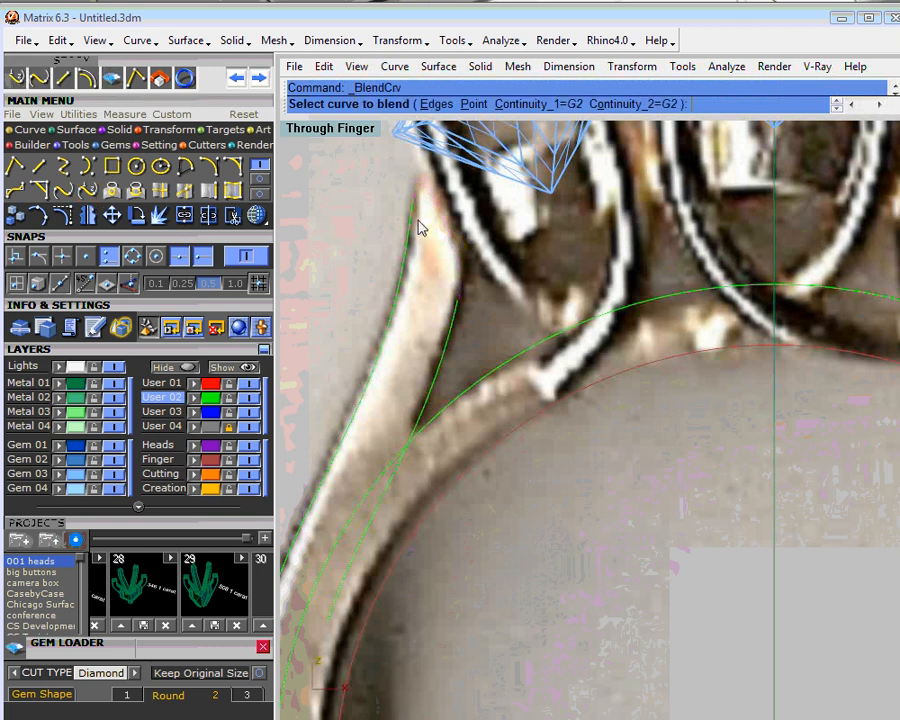
click(460, 316)
right_drag(478, 219, 472, 280)
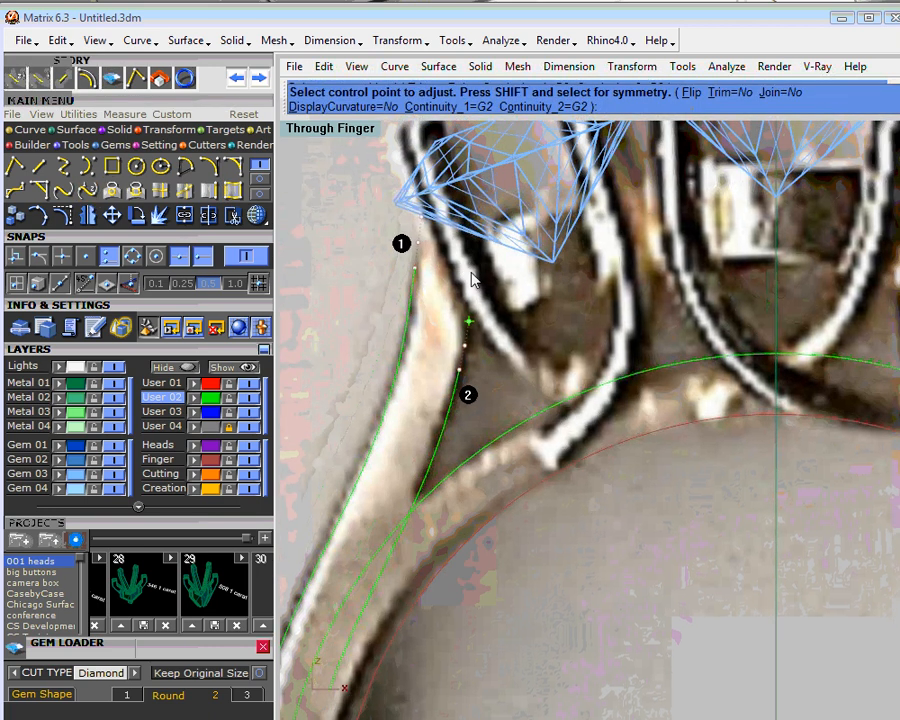
scroll(478, 262, up, 2)
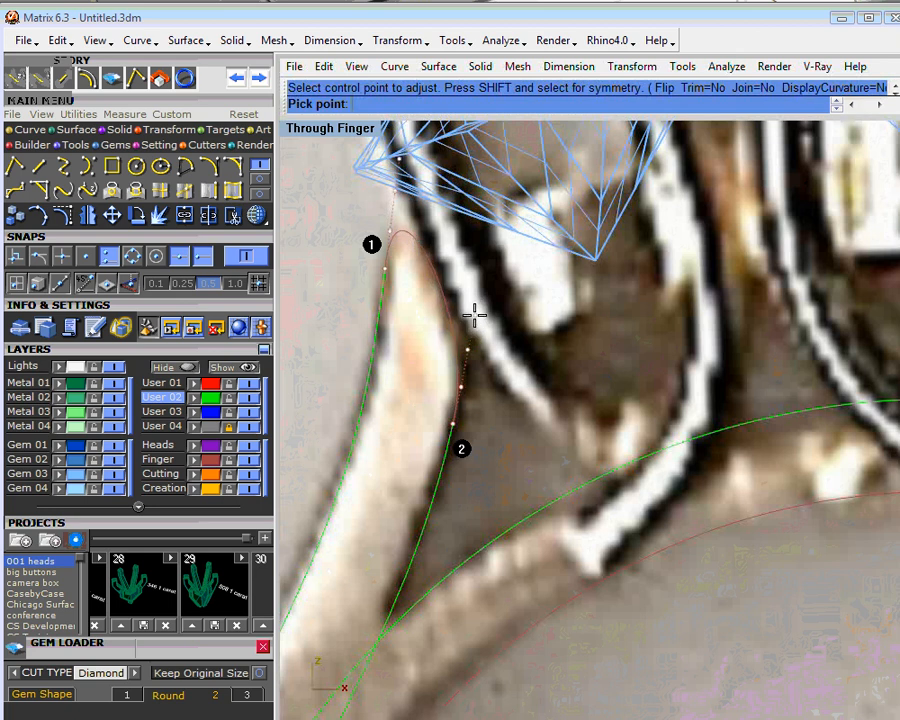
right_click(474, 315)
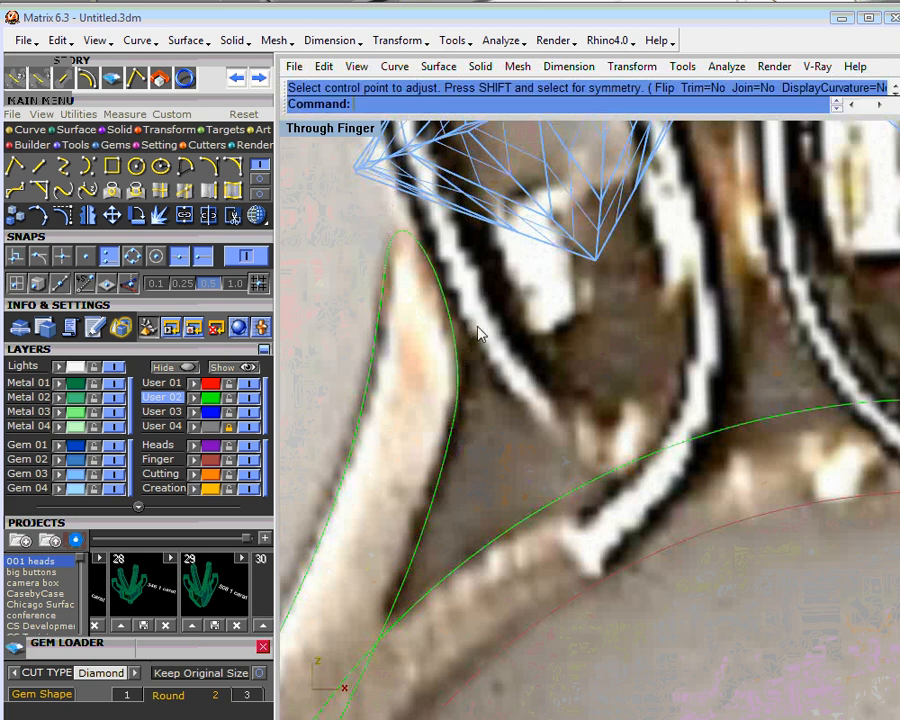
- Split the outward offset circle at its top and bottom quadrants and delete the right half
scroll(444, 277, down, 6)
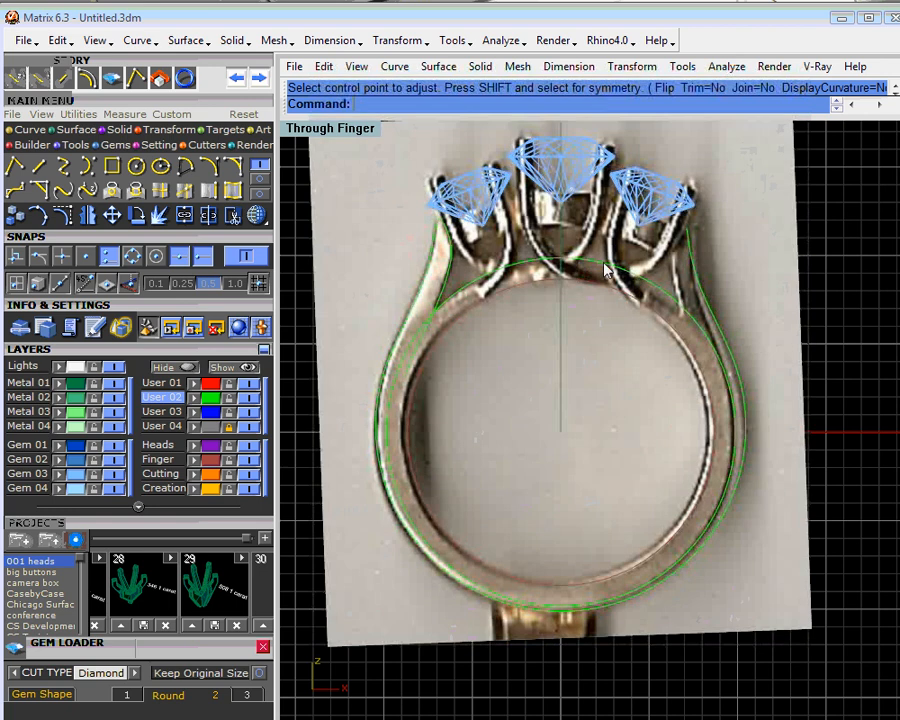
click(604, 264)
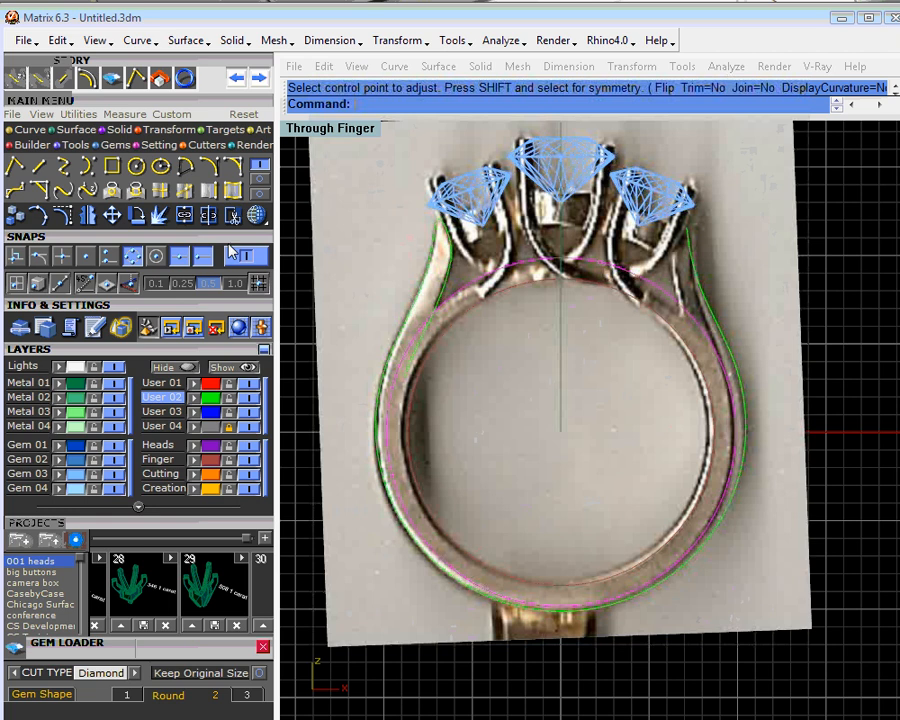
click(205, 218)
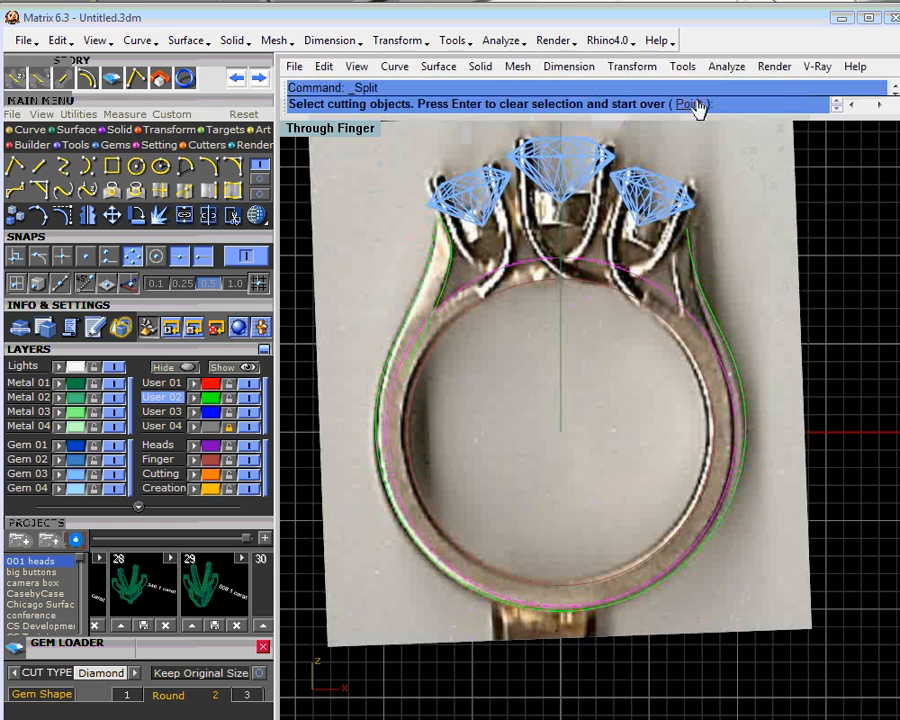
click(693, 104)
click(561, 260)
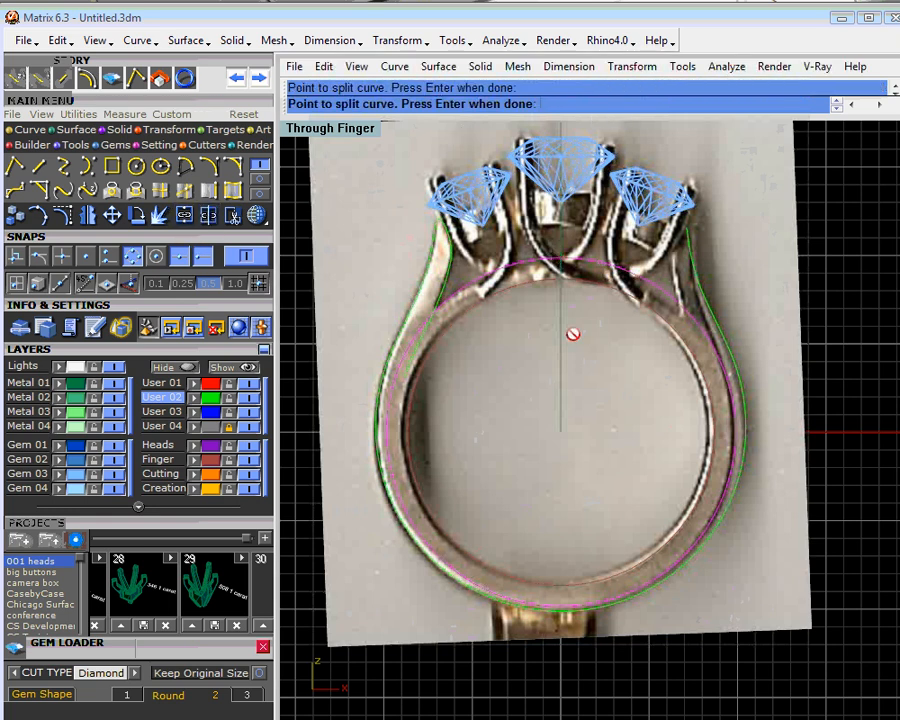
click(549, 609)
key(Return)
click(540, 614)
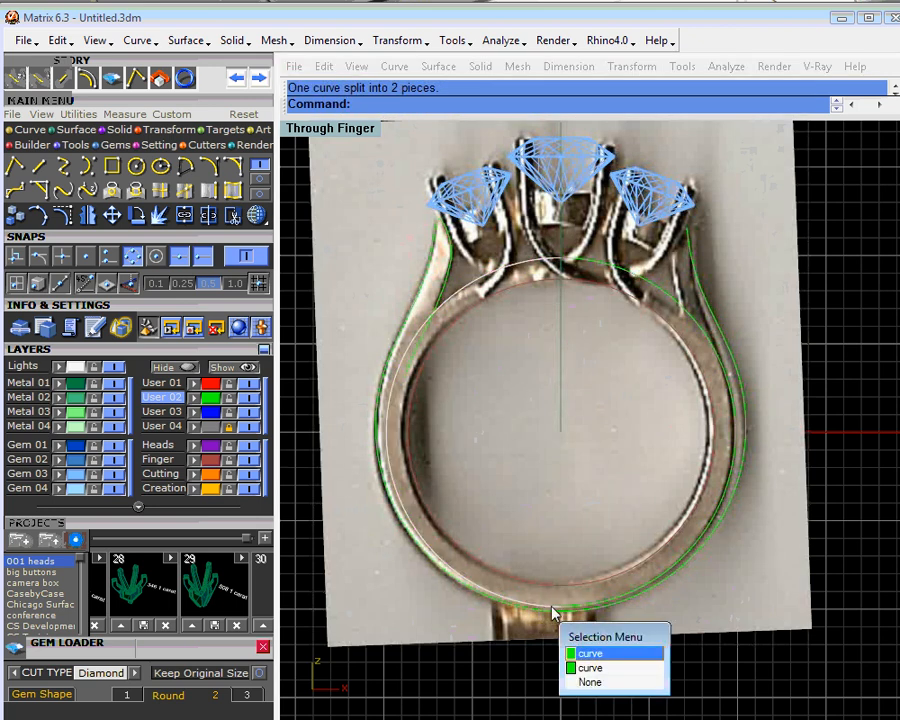
click(595, 667)
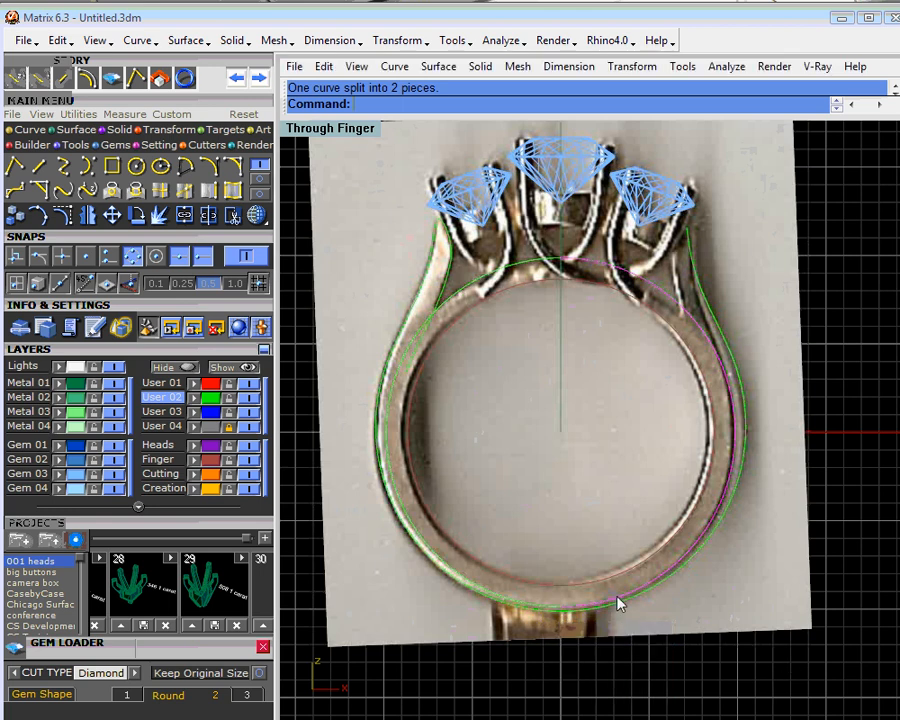
key(Delete)
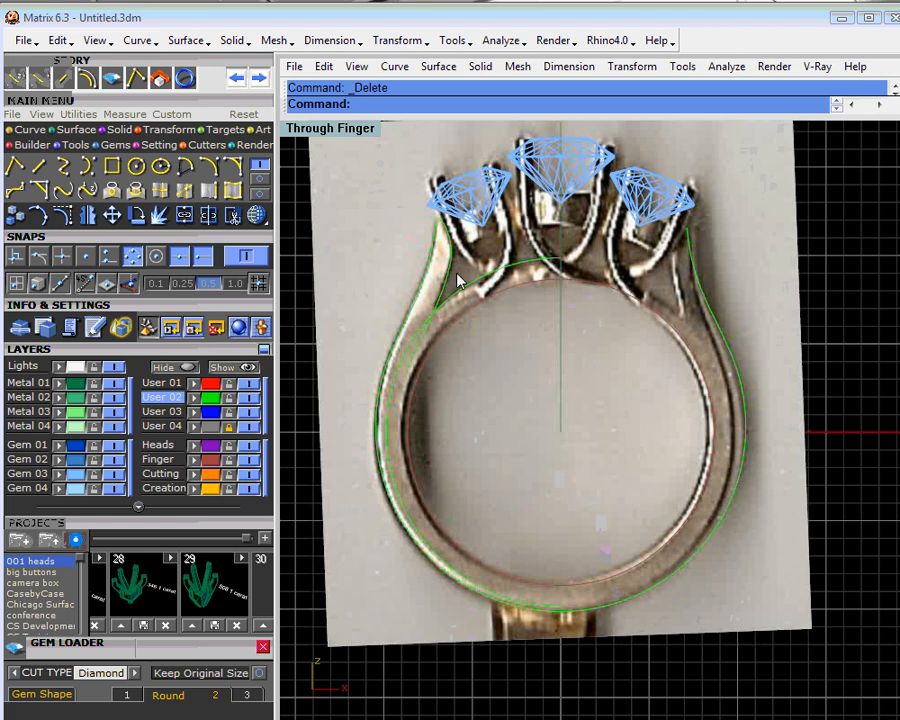
- Trim the half circle and the left shoulder's inner curve against each other, removing the portions below their crossing
scroll(459, 289, up, 5)
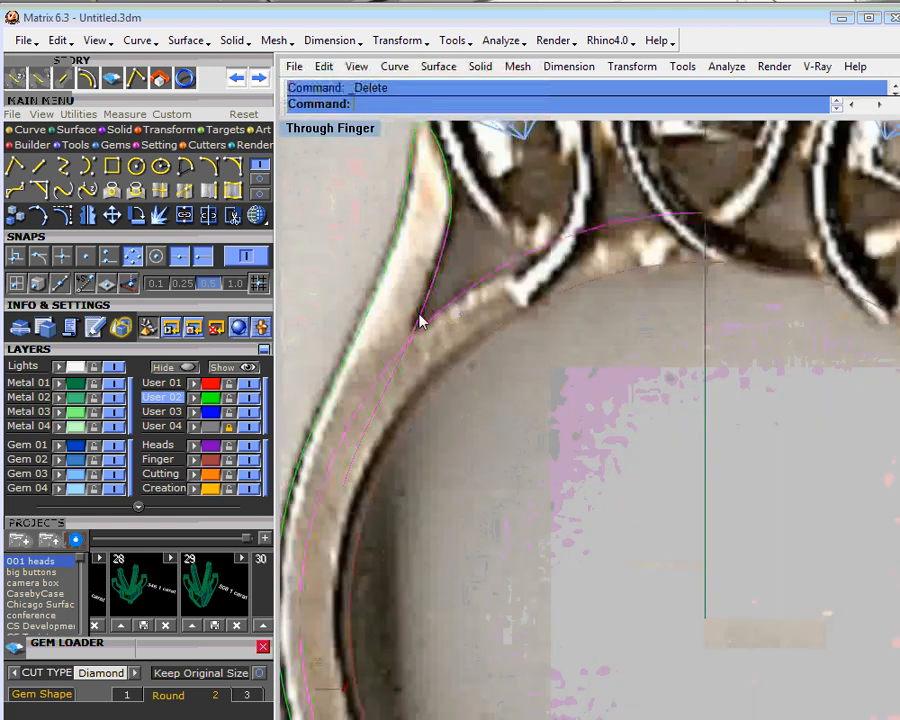
click(232, 215)
click(407, 352)
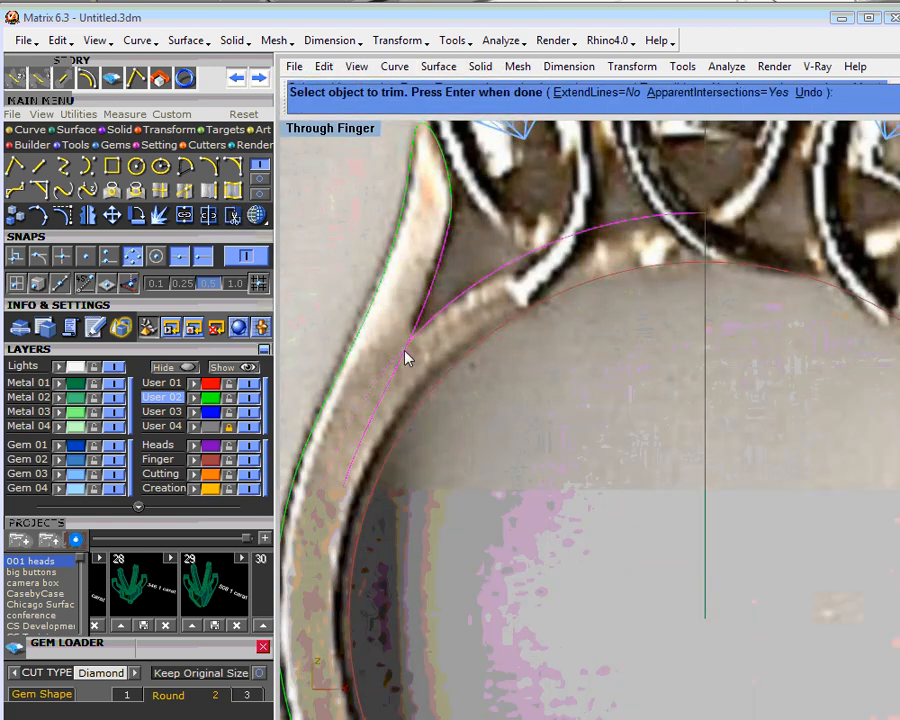
scroll(518, 281, down, 4)
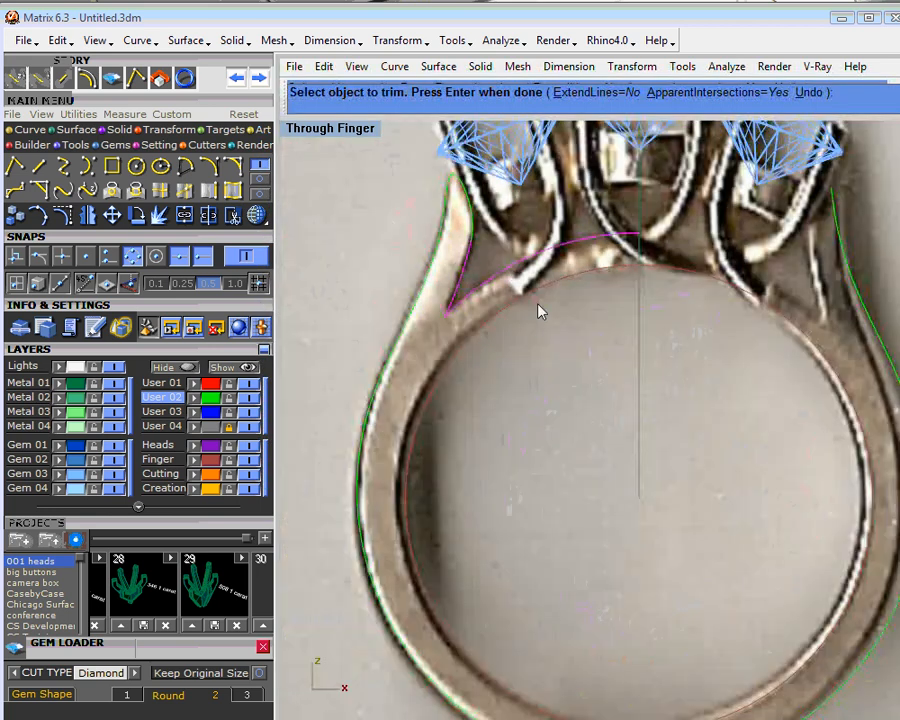
key(Return)
- Delete the mirrored blend curve on the ring's right shoulder
scroll(535, 327, down, 5)
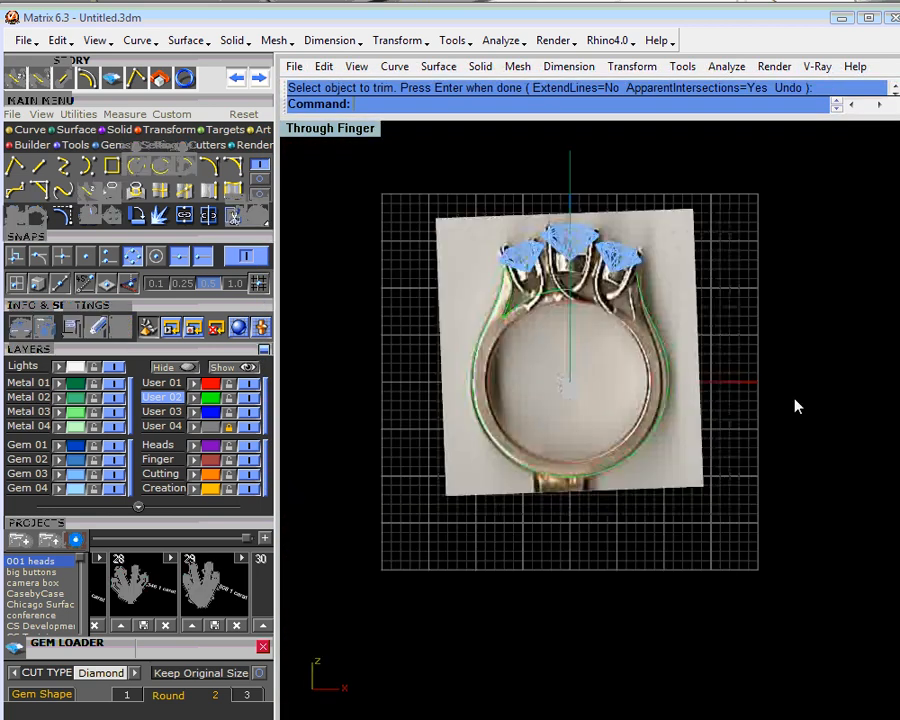
scroll(675, 353, up, 3)
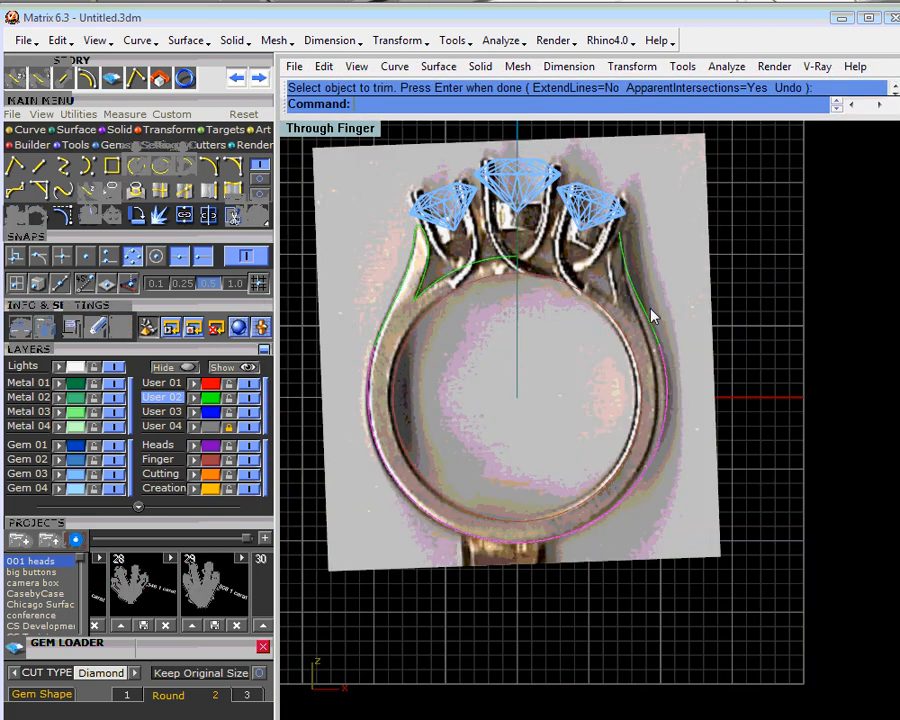
click(656, 320)
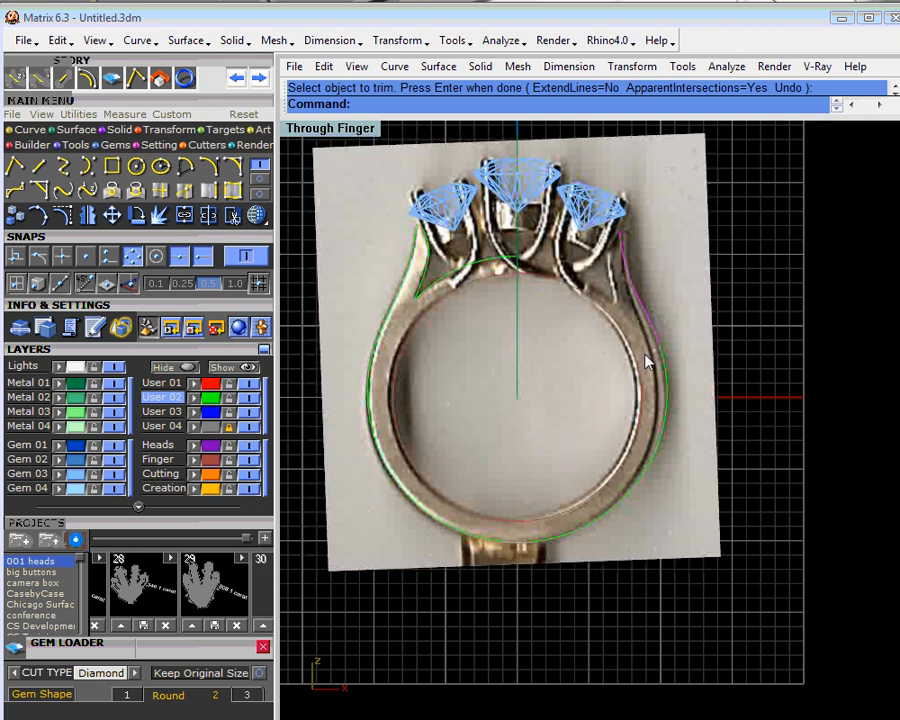
key(Delete)
- Split the remaining outer shank arc at its bottom quadrant point and delete the right half
click(663, 403)
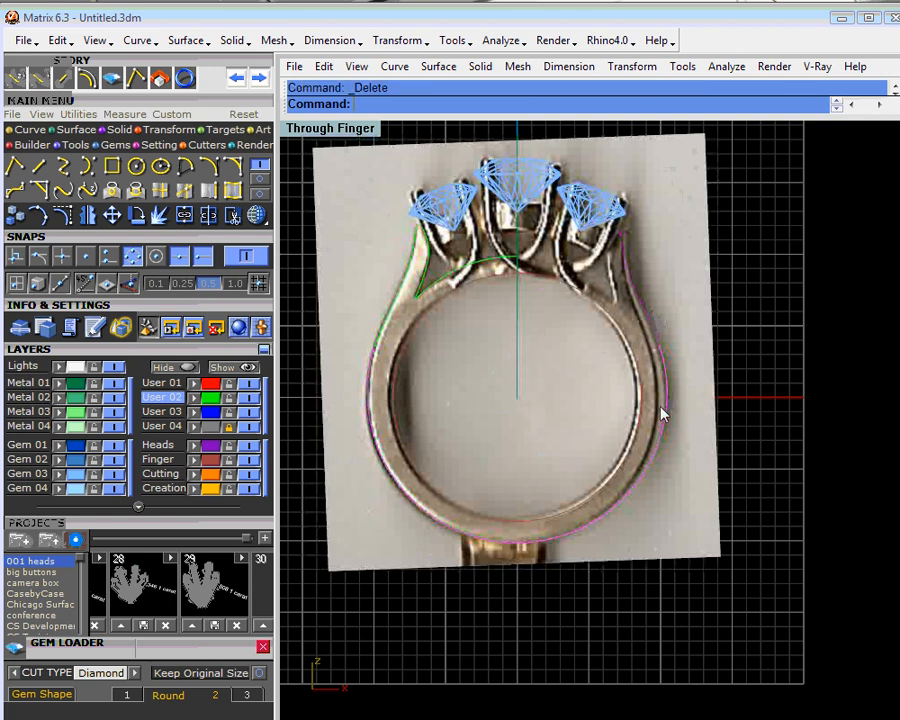
click(210, 219)
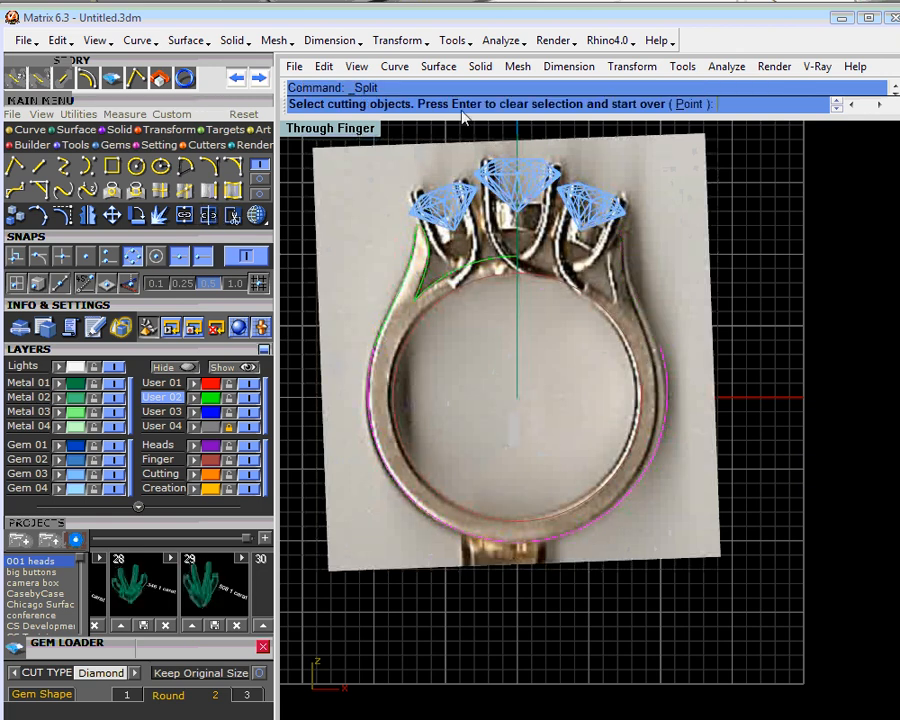
click(690, 104)
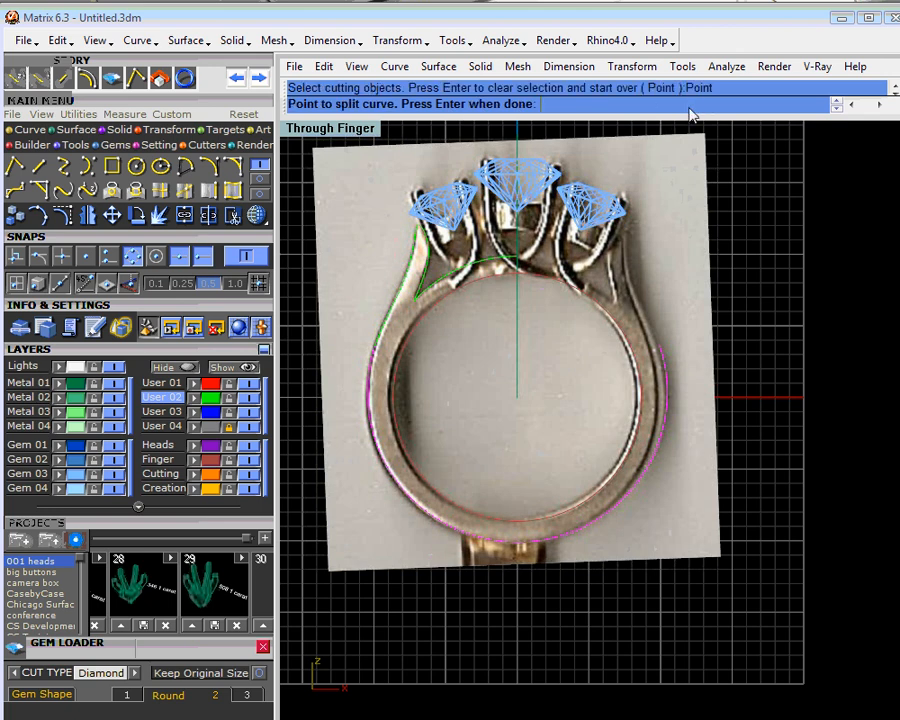
click(512, 535)
key(Return)
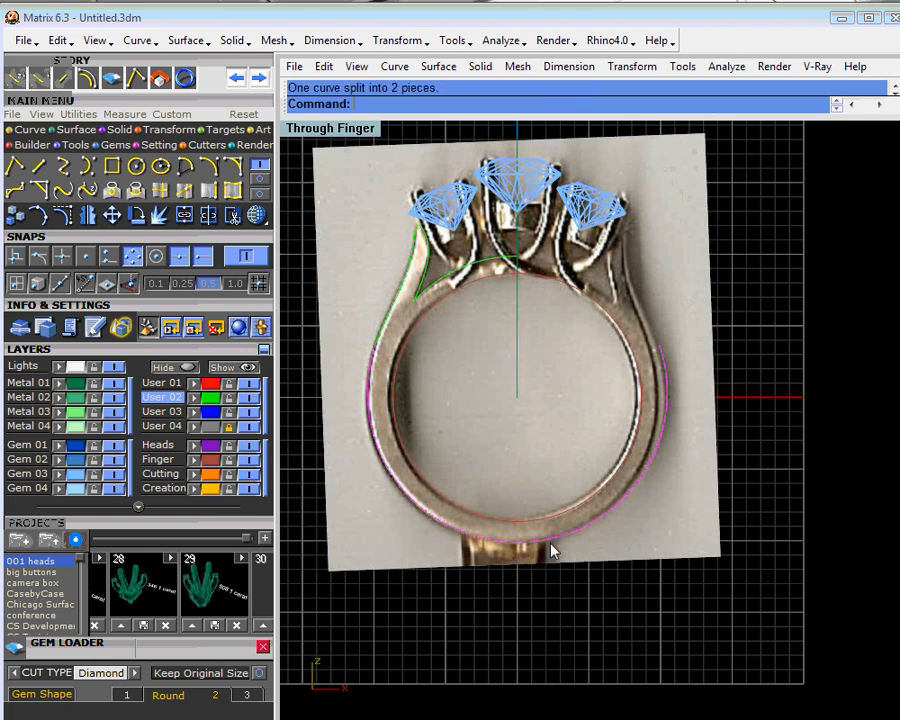
click(553, 546)
key(Delete)
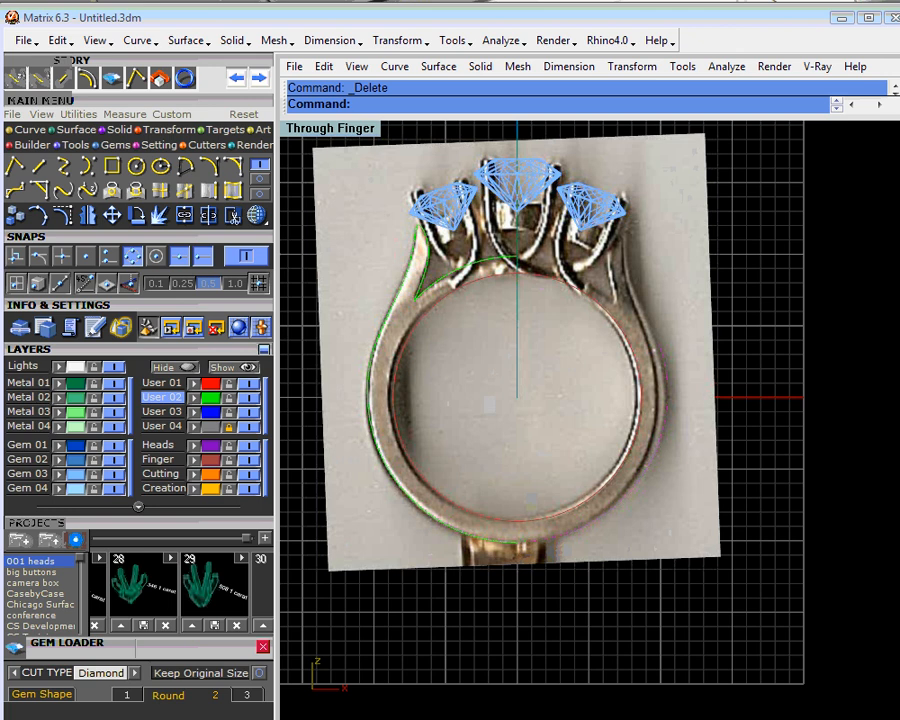
- Join the five left-side profile curves on the User 02 layer and mirror the result across the ring's vertical centre line
click(211, 402)
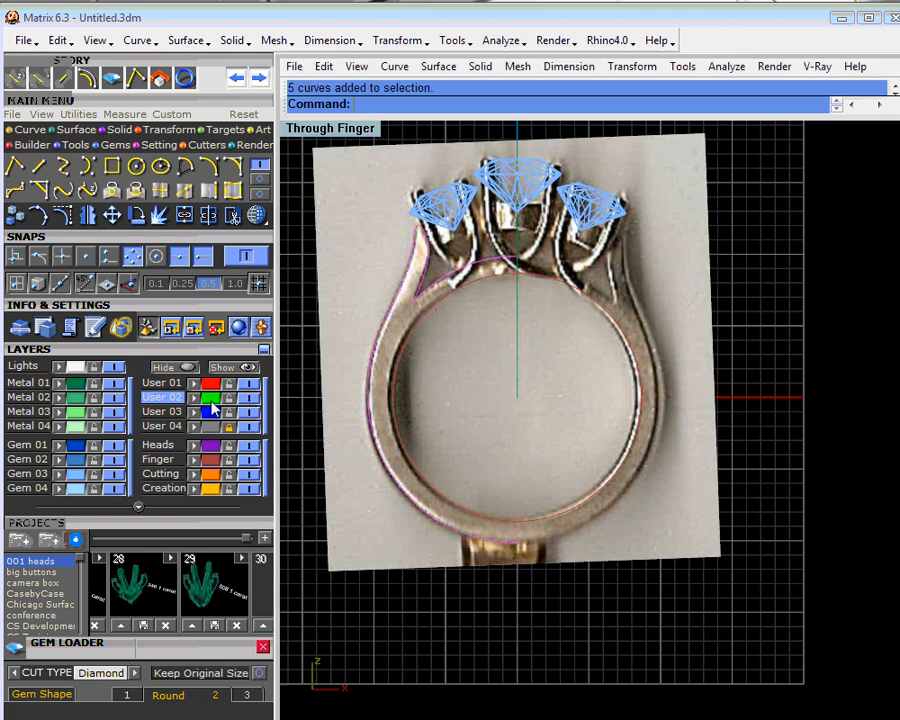
click(185, 216)
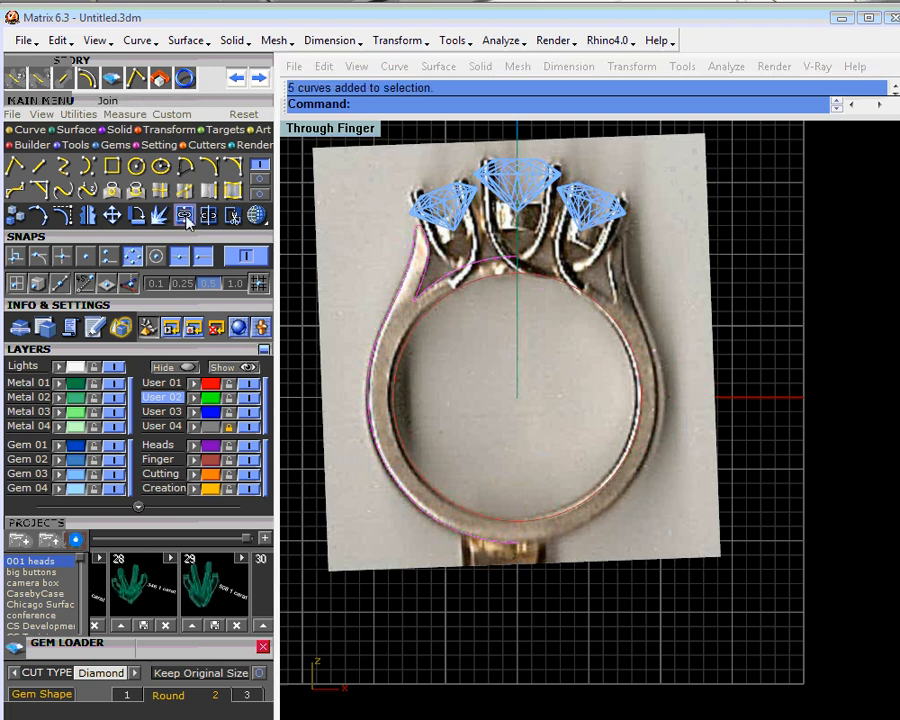
right_click(95, 212)
click(530, 652)
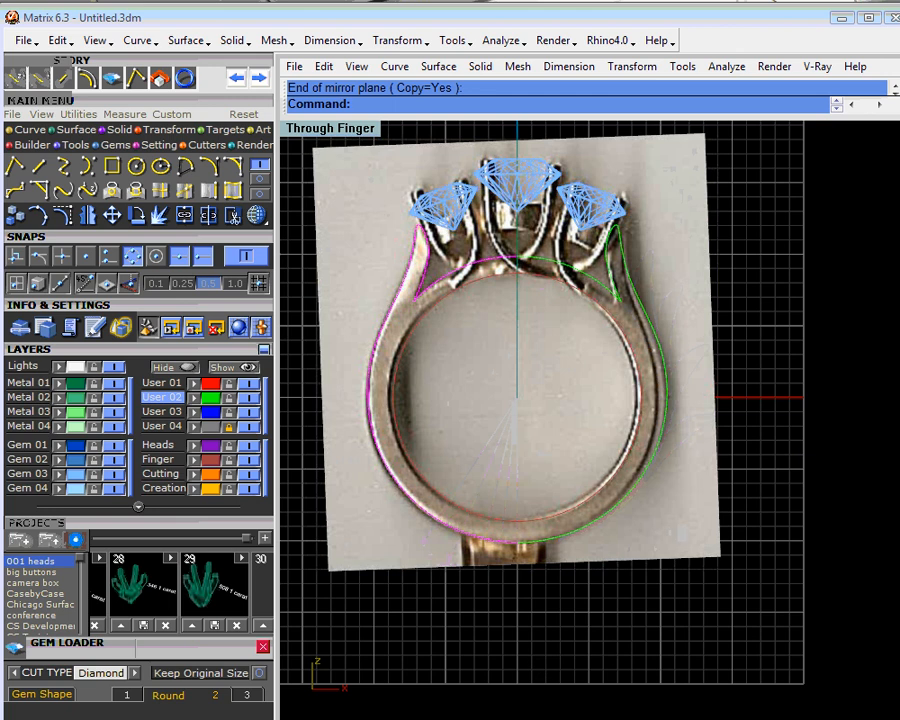
- Join the left profile half and its mirrored copy into one closed curve
shift+click(632, 284)
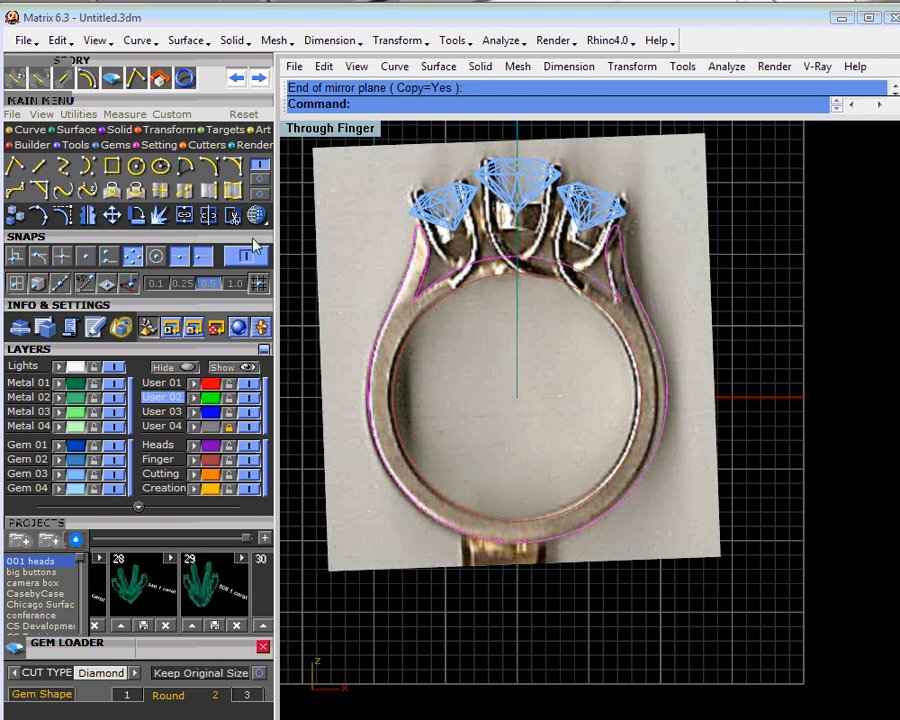
click(187, 217)
click(779, 309)
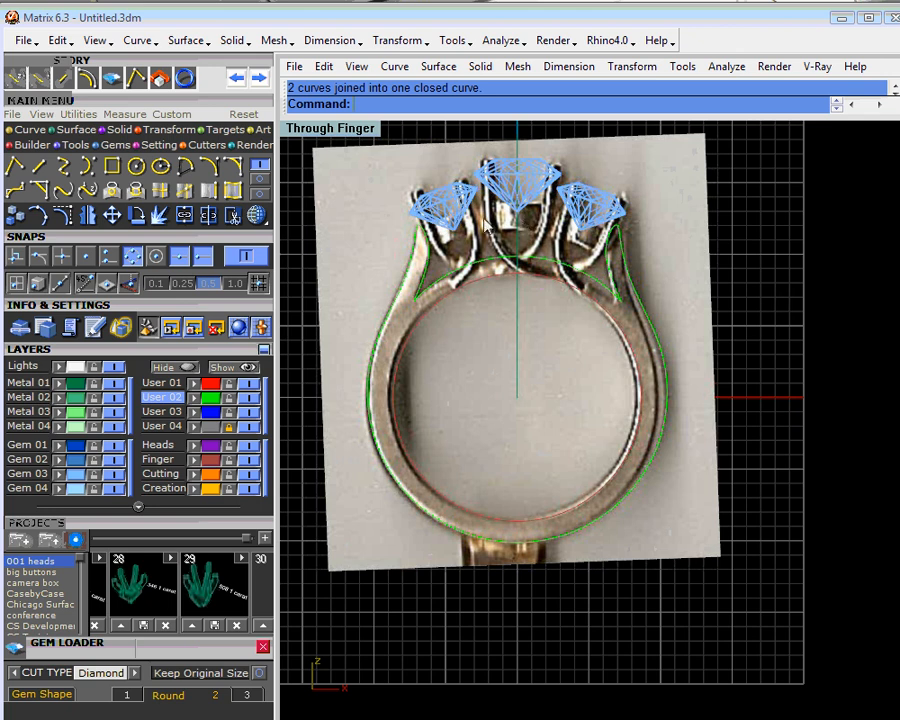
- Draw a line along the centre stone's left prong in the photo, make User 01 current and move the line to it
scroll(485, 225, up, 1)
scroll(483, 224, up, 1)
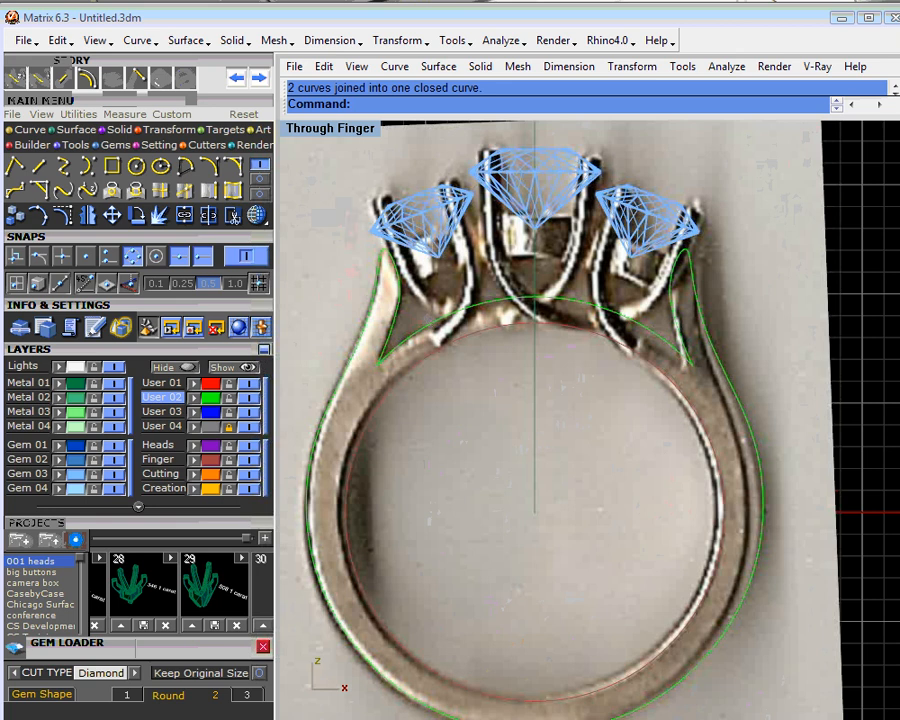
right_drag(505, 325, 495, 352)
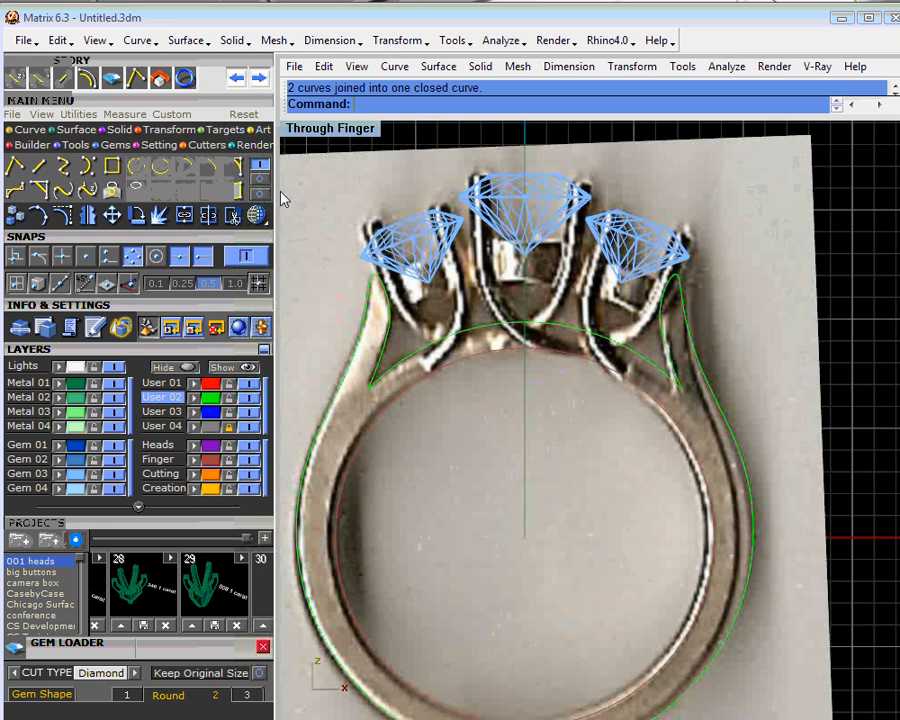
click(42, 169)
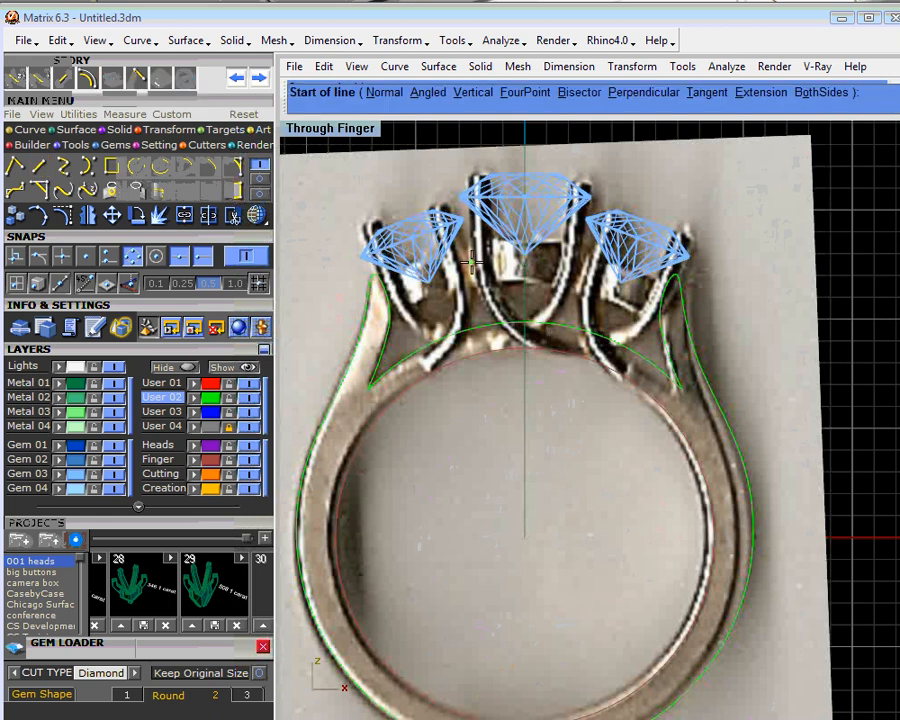
click(481, 260)
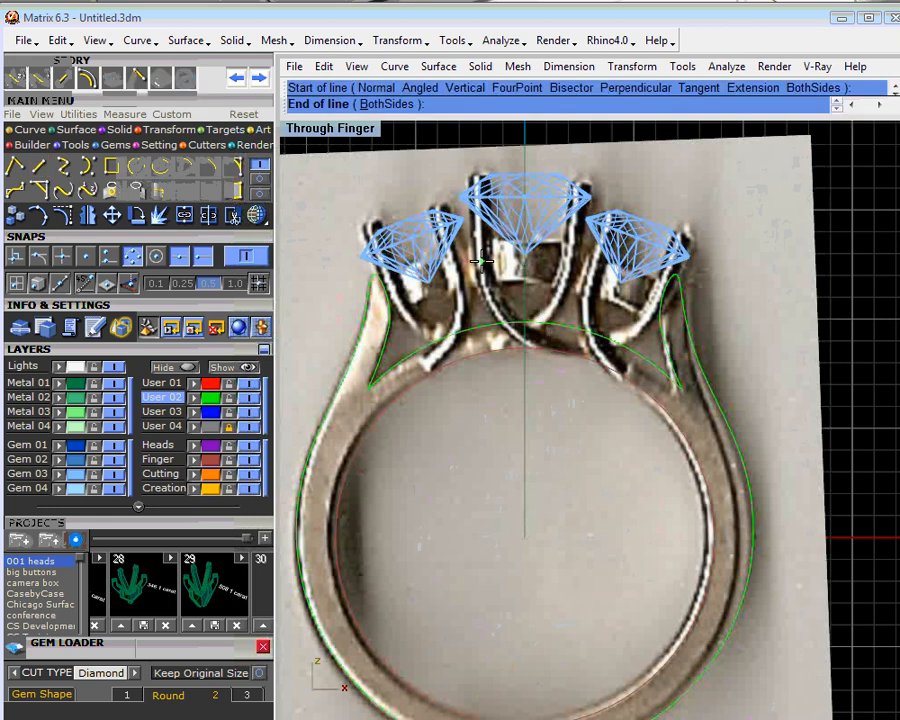
click(478, 157)
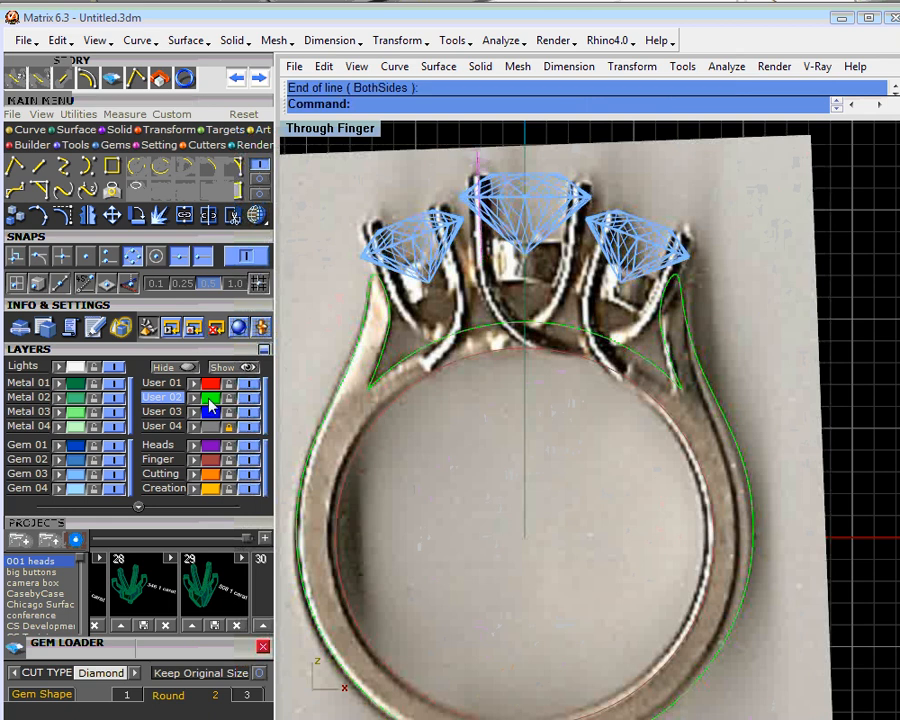
click(162, 382)
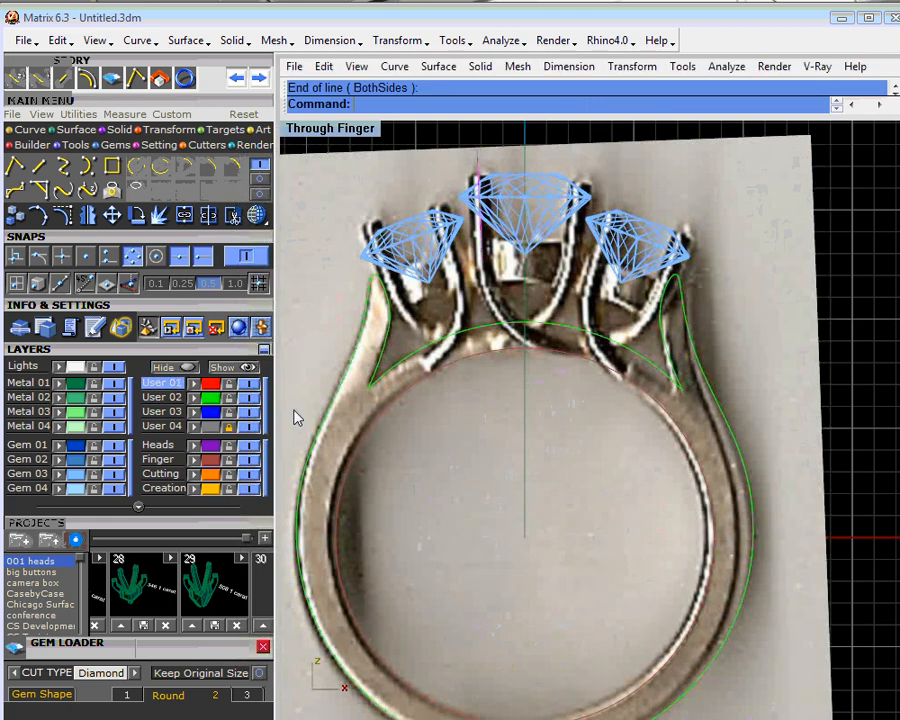
click(195, 386)
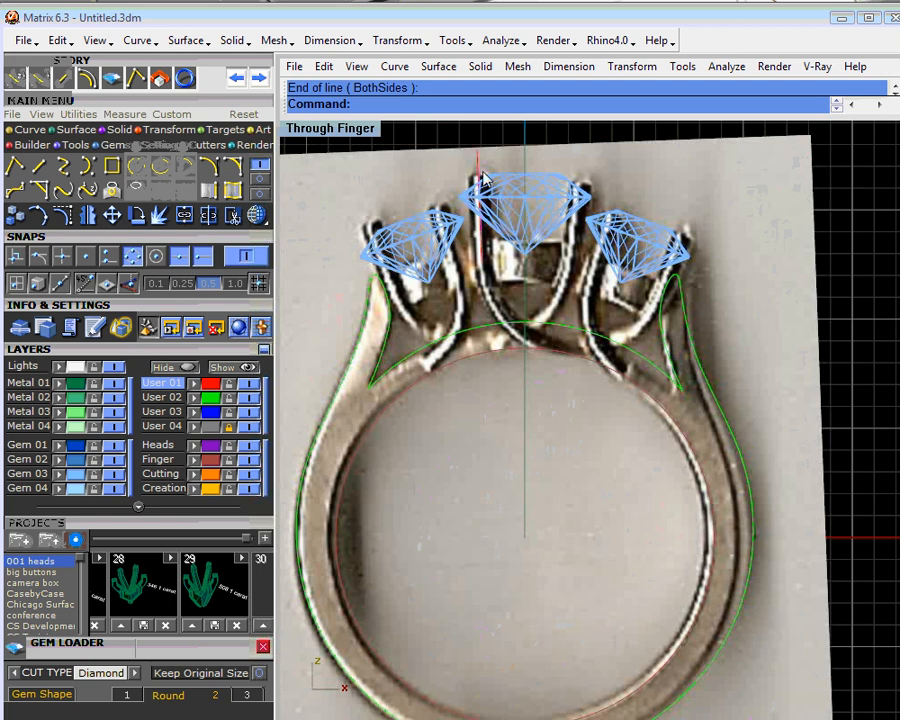
- Draw a slanted line along the right side stone's outer prong, ending just above the prong tip in the photo
click(38, 168)
scroll(720, 270, up, 3)
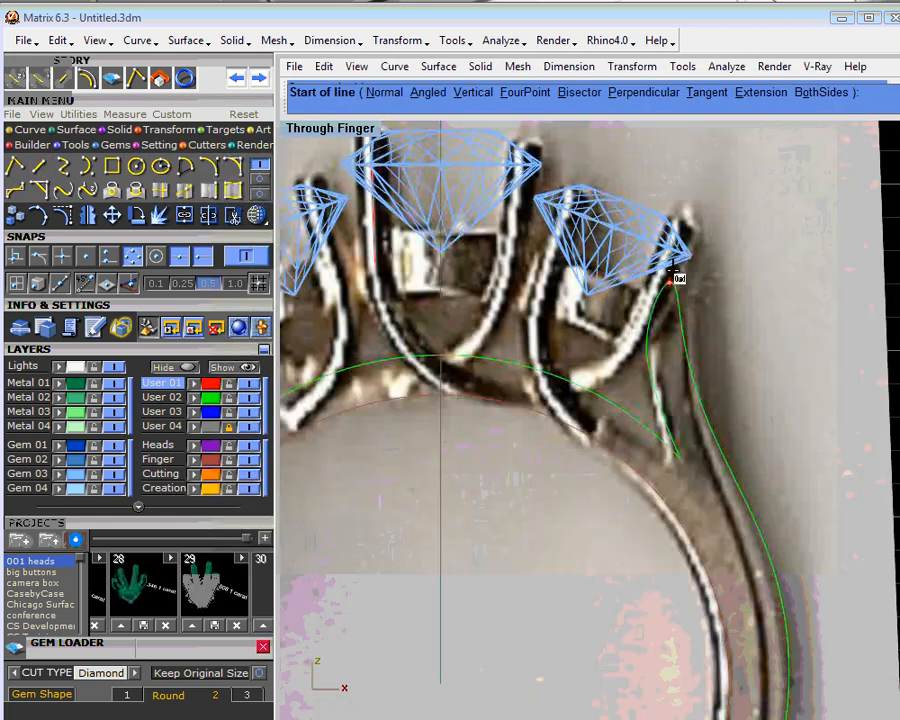
scroll(673, 277, up, 3)
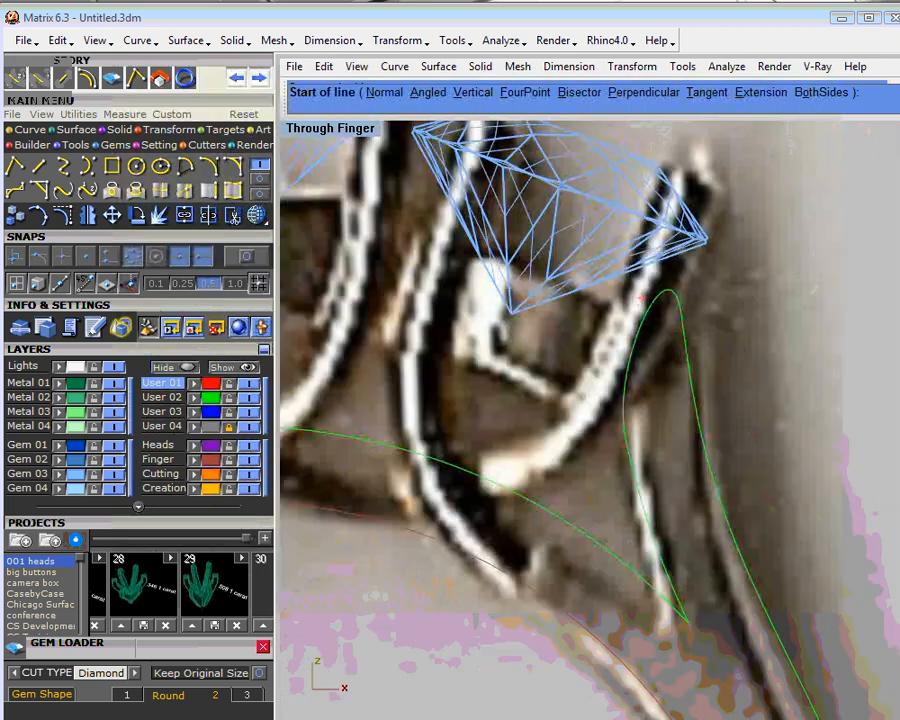
click(641, 301)
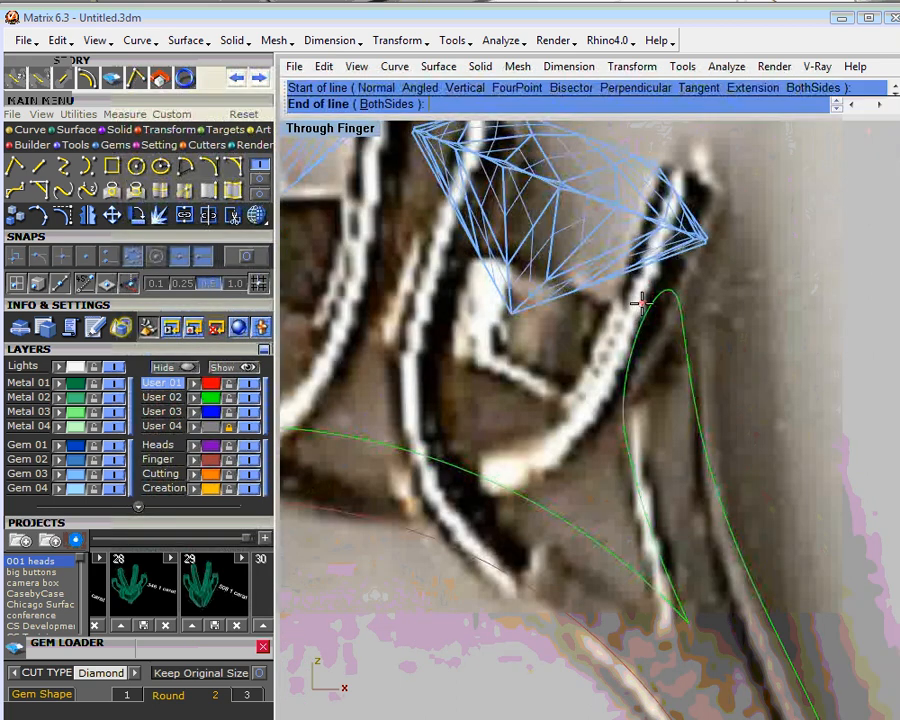
click(702, 152)
- Start an adjustable G2 blend between the lower ends of the two prong lines and hide the User 04 photo layer
scroll(678, 245, down, 3)
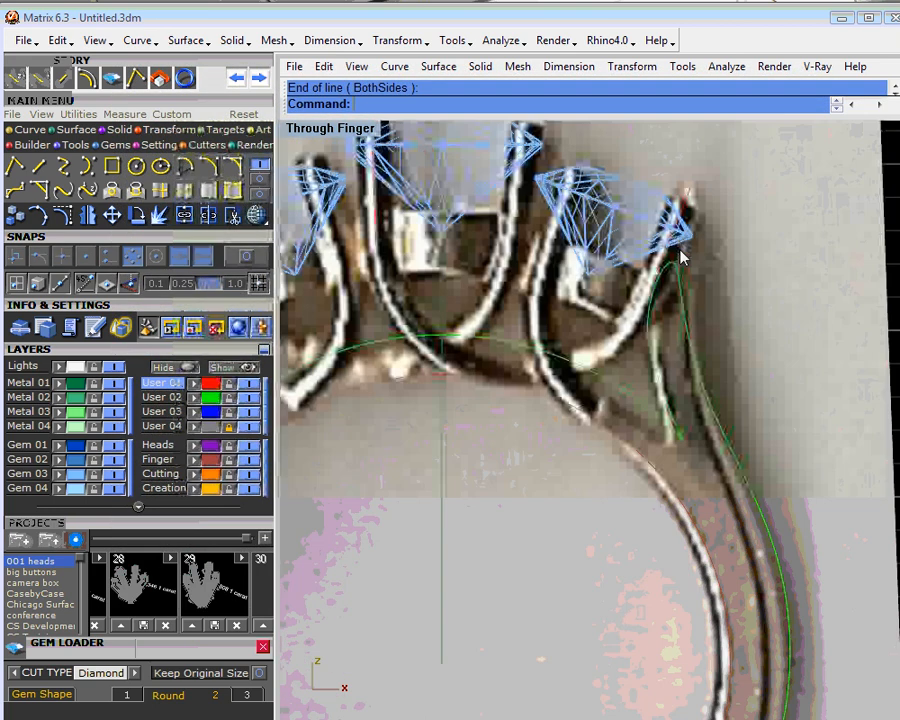
scroll(685, 240, down, 2)
click(87, 77)
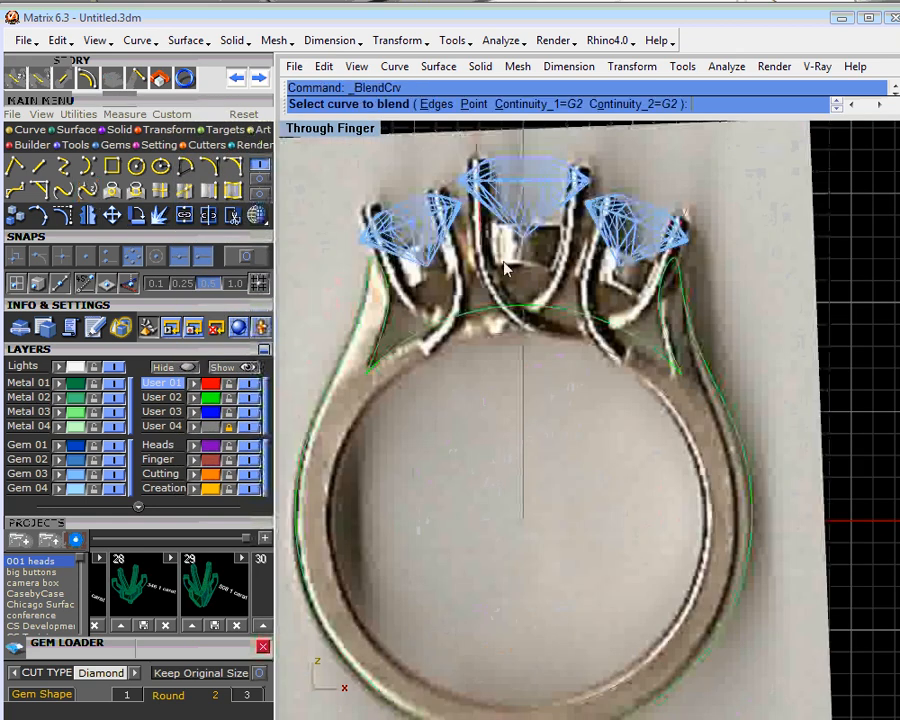
click(484, 244)
click(667, 263)
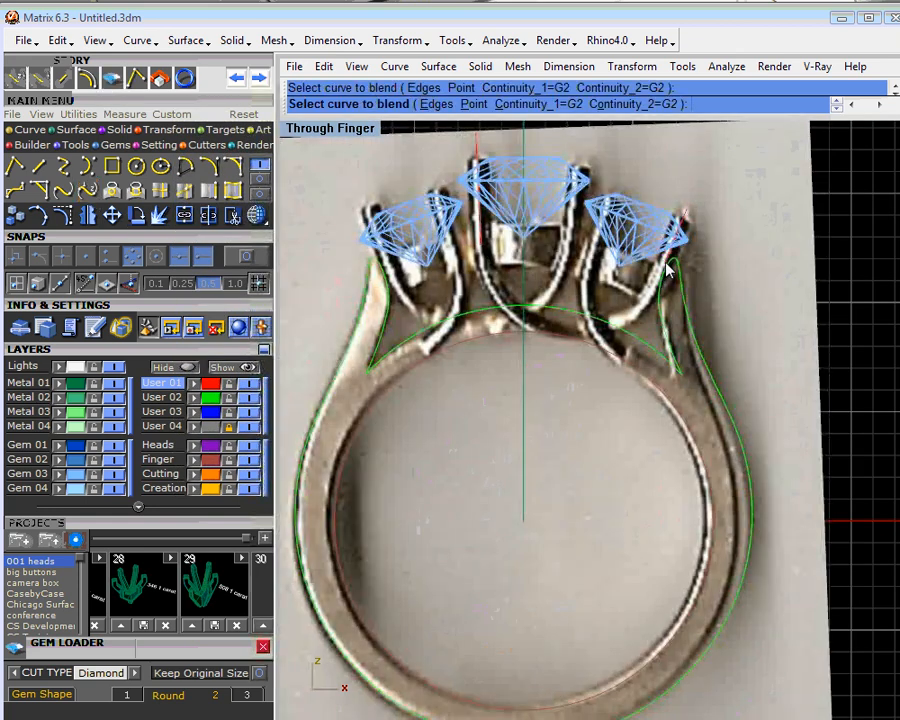
click(249, 427)
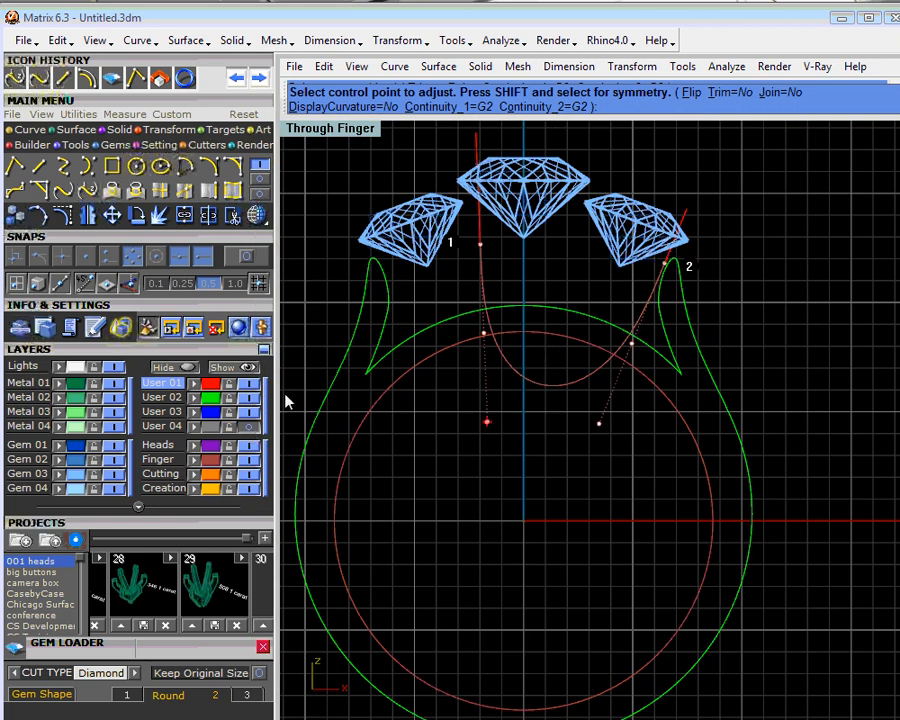
click(250, 428)
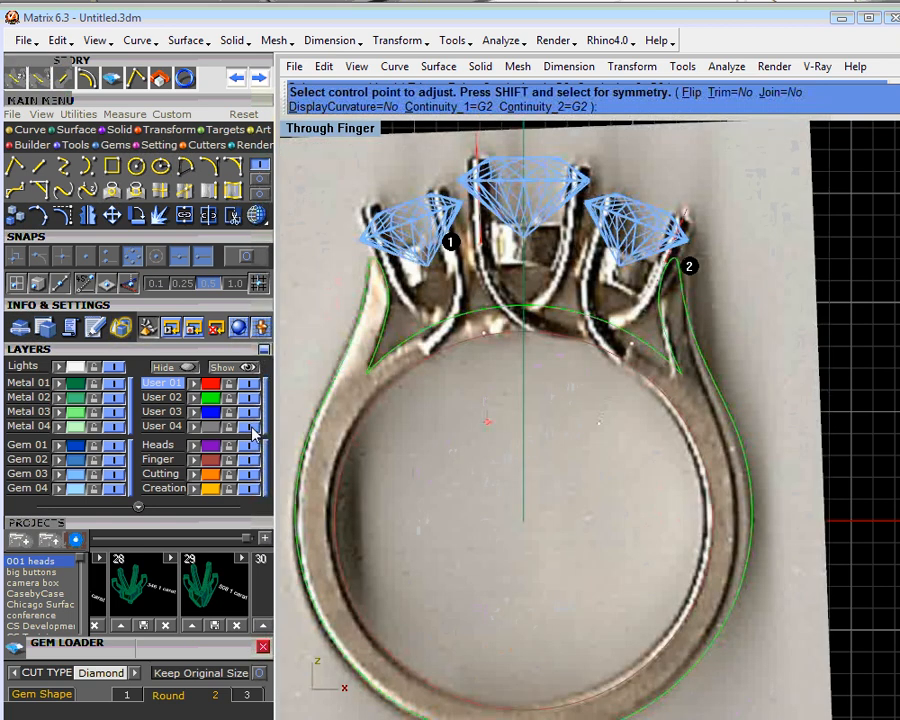
click(250, 428)
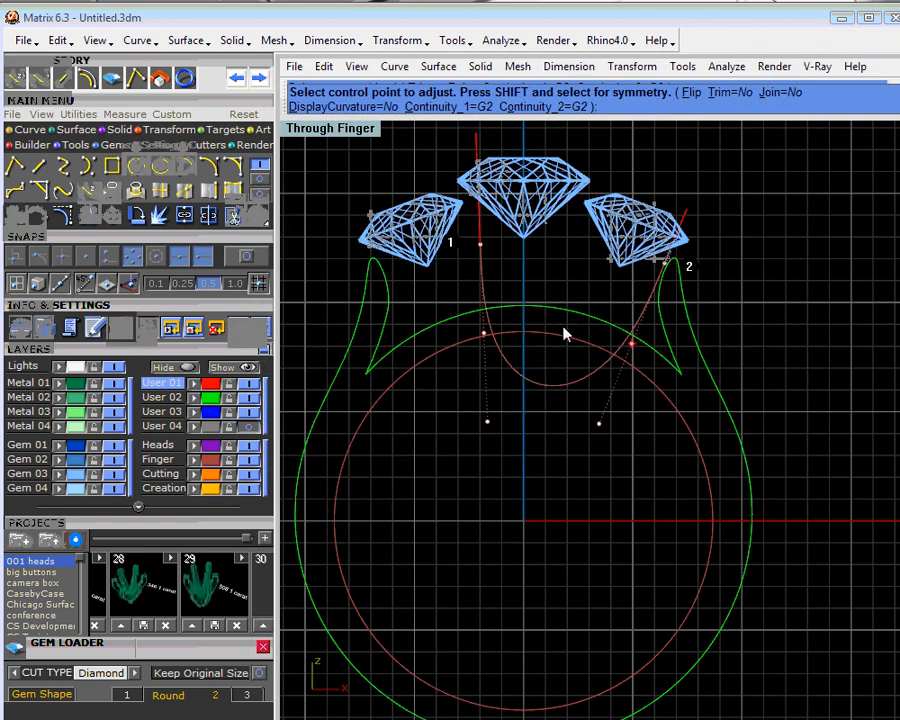
- Raise the blend's handles symmetrically so its low point sits just above the finger circle, show the photo layer again and finish the blend
click(487, 421)
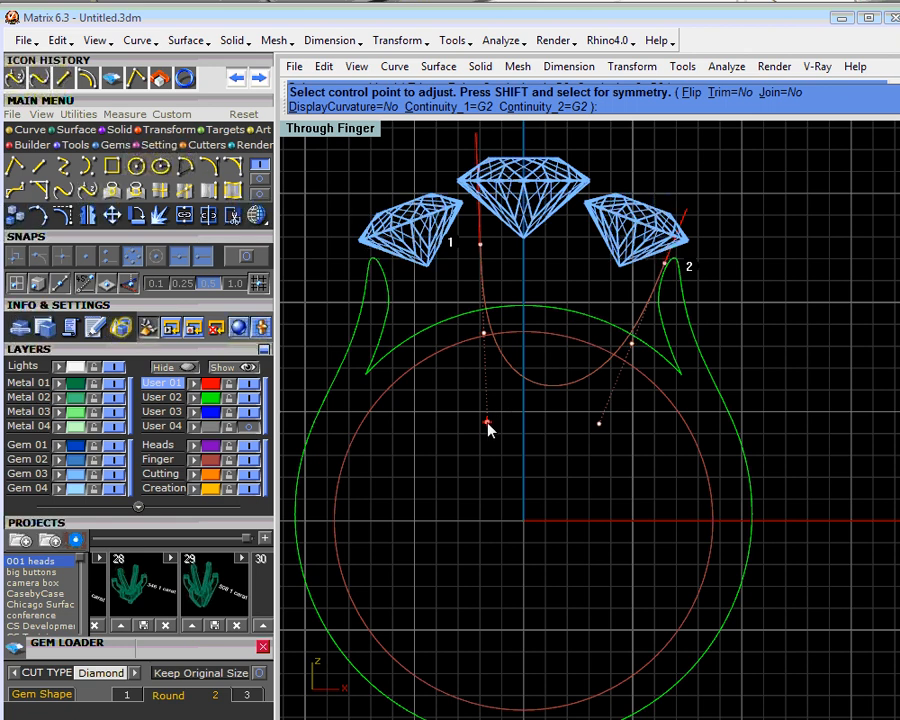
click(487, 423)
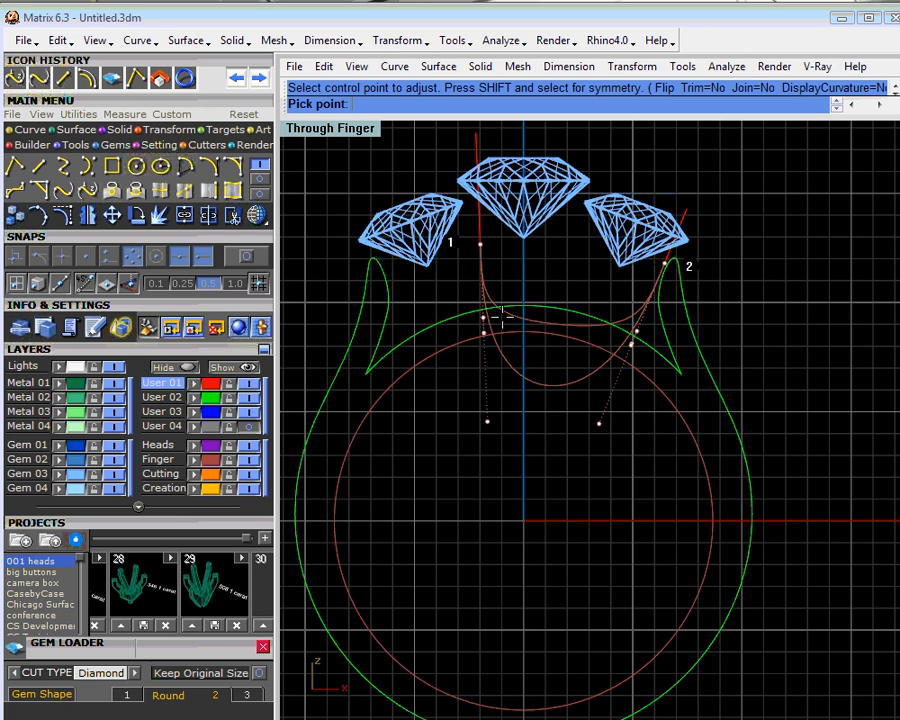
click(485, 369)
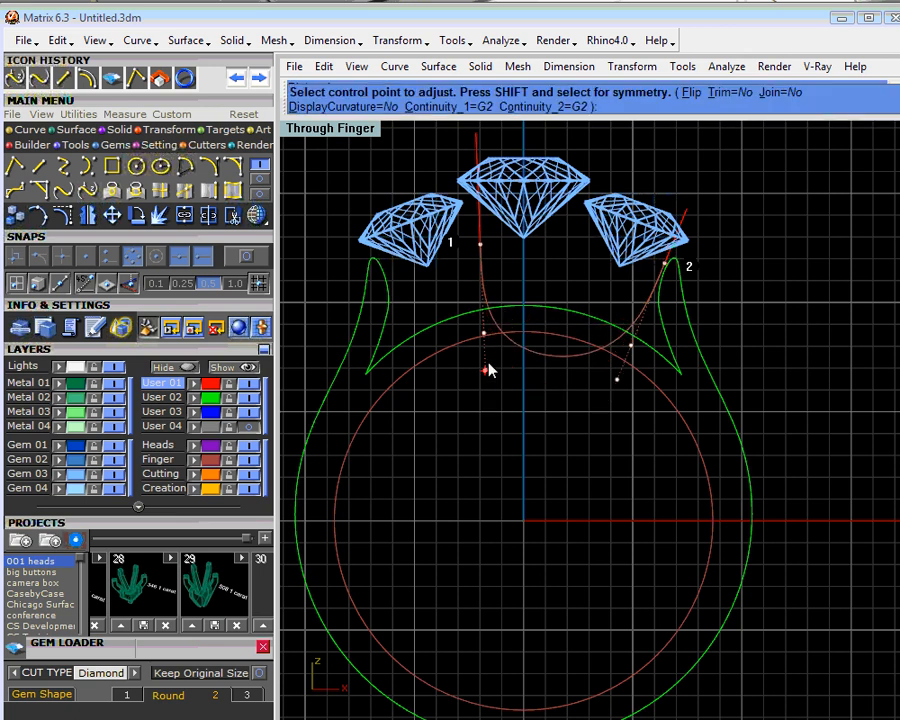
click(485, 336)
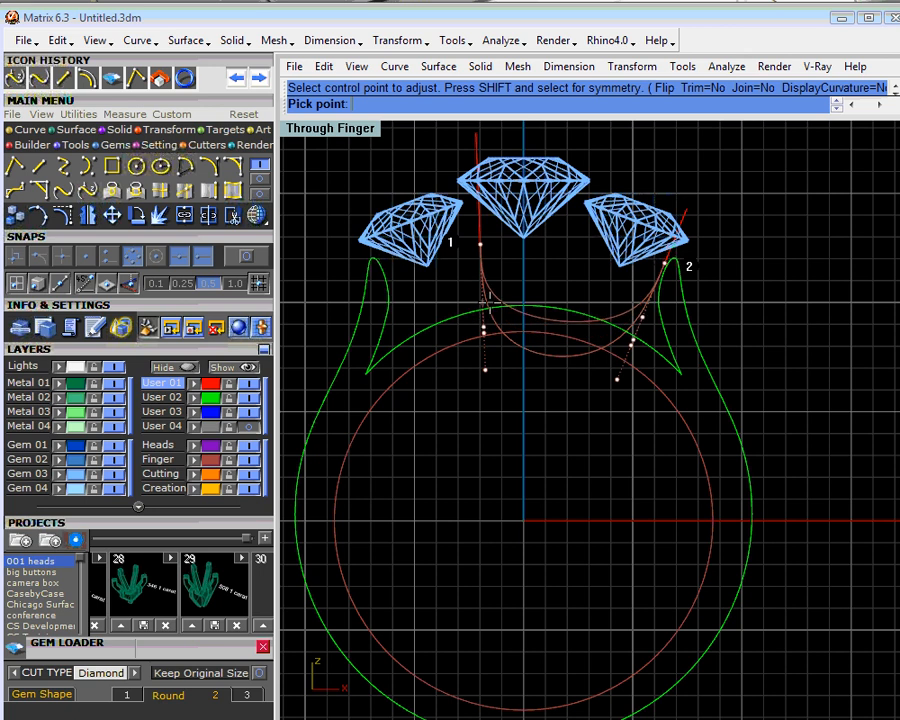
click(486, 305)
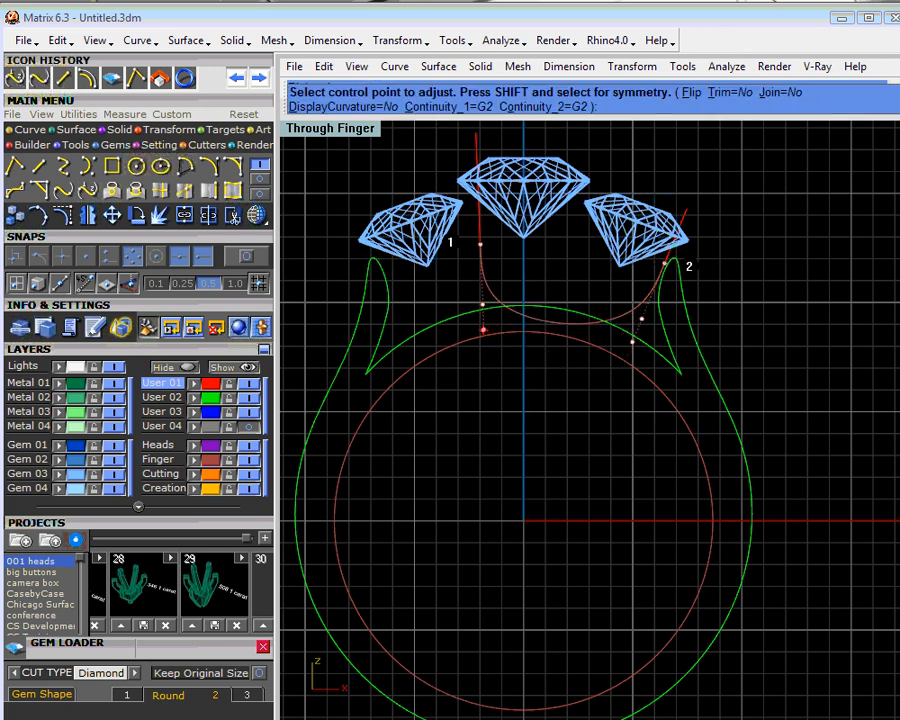
click(249, 426)
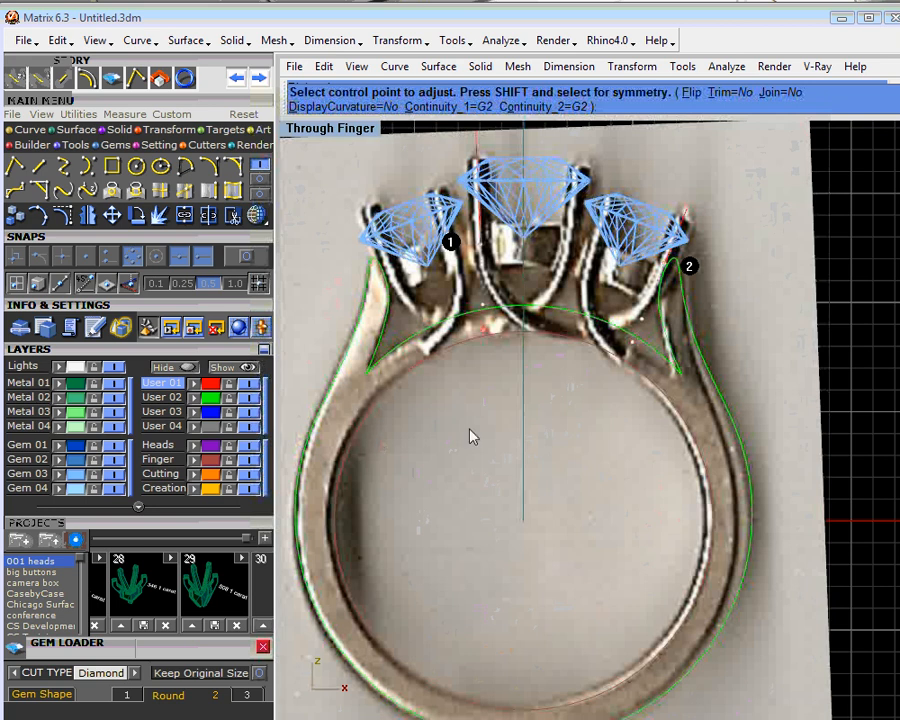
key(Return)
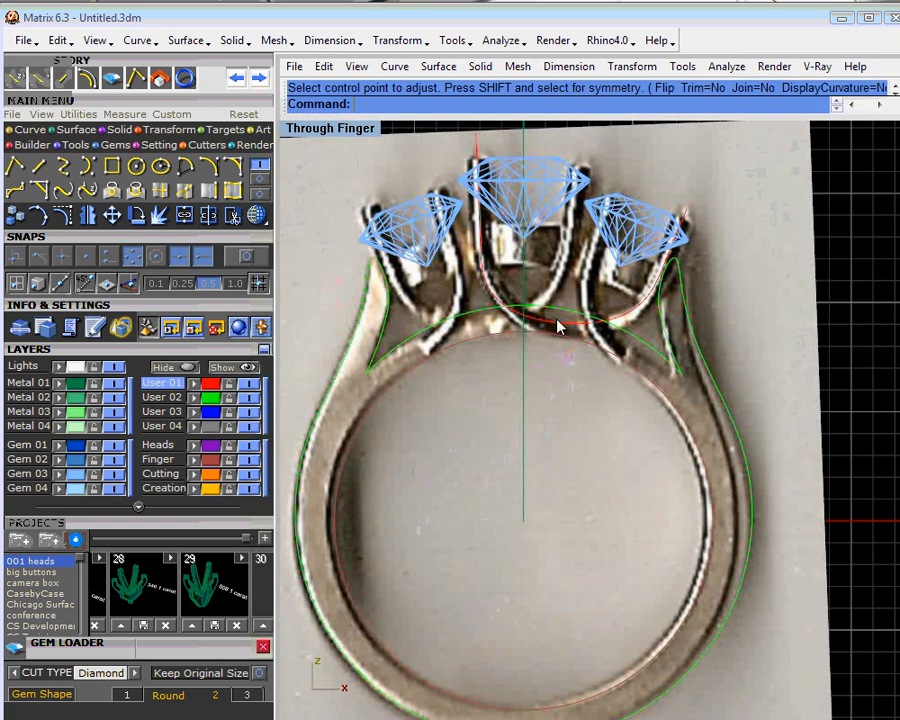
- Rotate the line on the centre stone's left prong about its lower end so its upper end tilts slightly outward
scroll(557, 325, up, 4)
scroll(559, 335, down, 2)
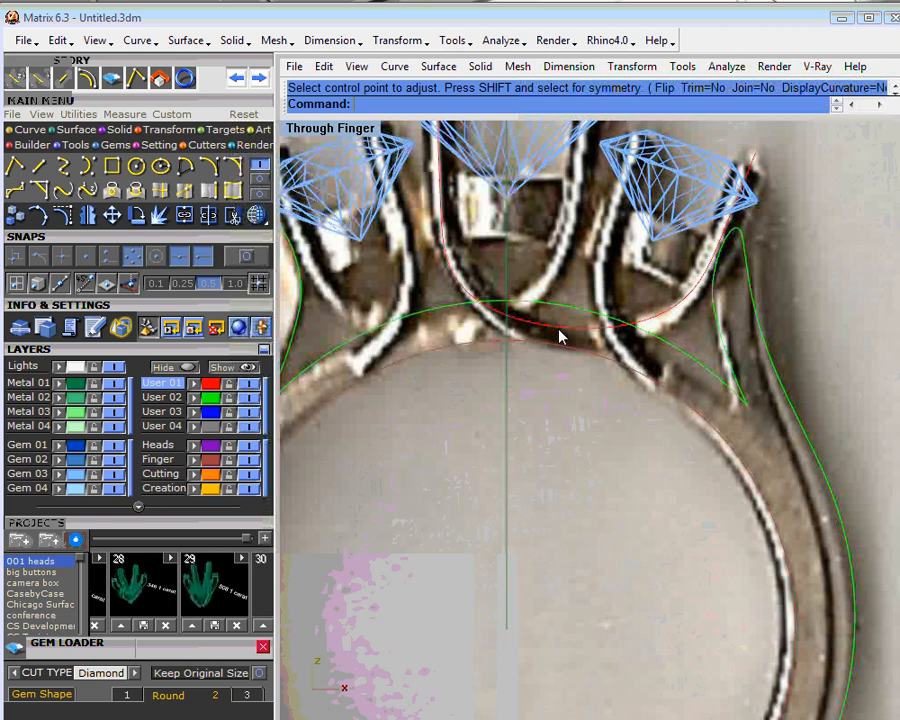
right_drag(559, 330, 556, 392)
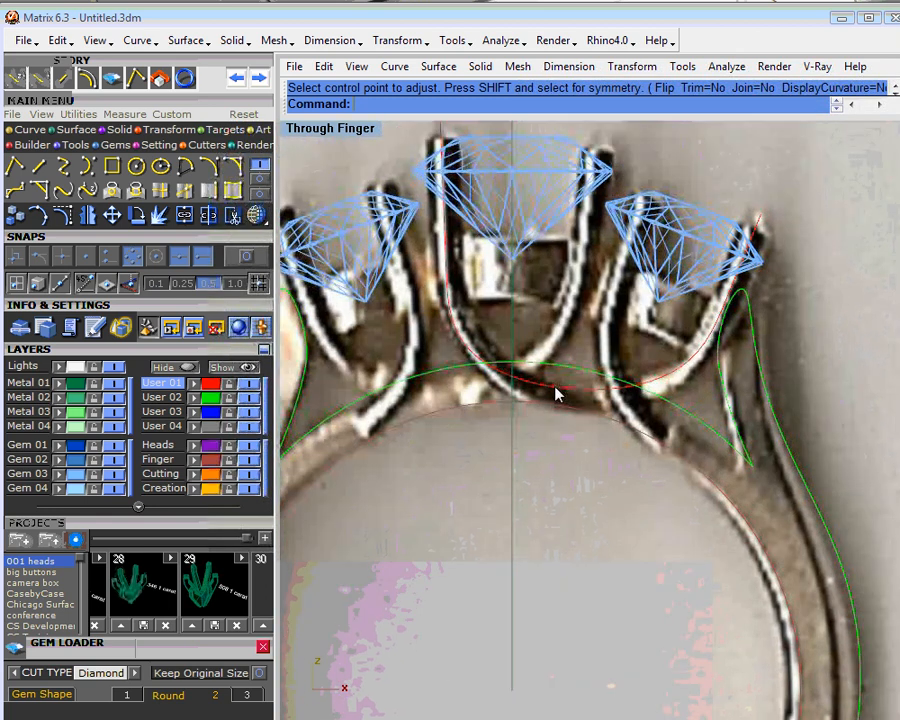
click(465, 260)
click(489, 291)
right_click(139, 218)
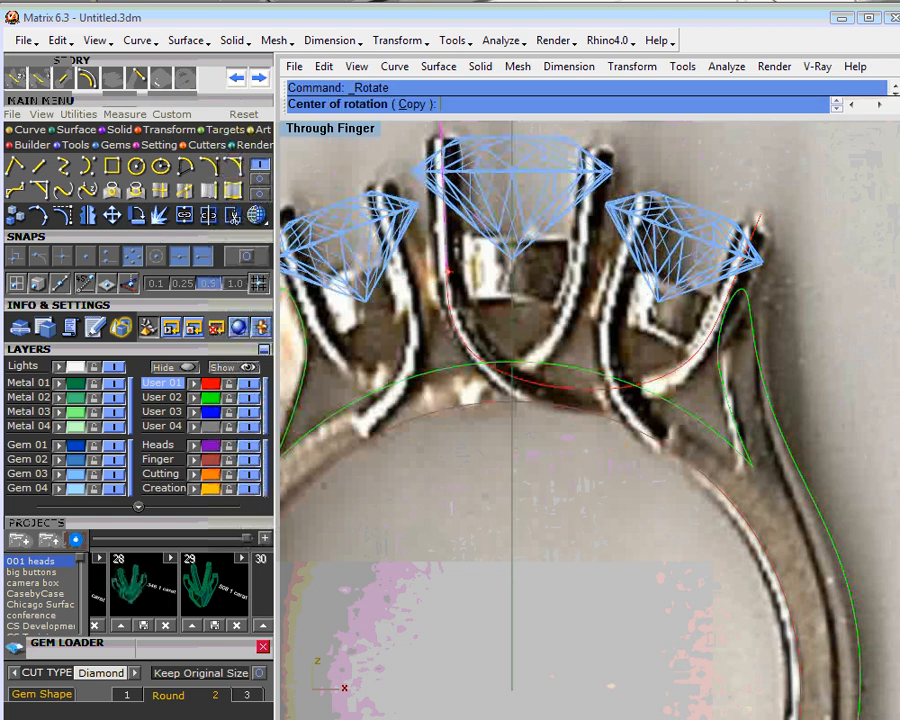
click(237, 254)
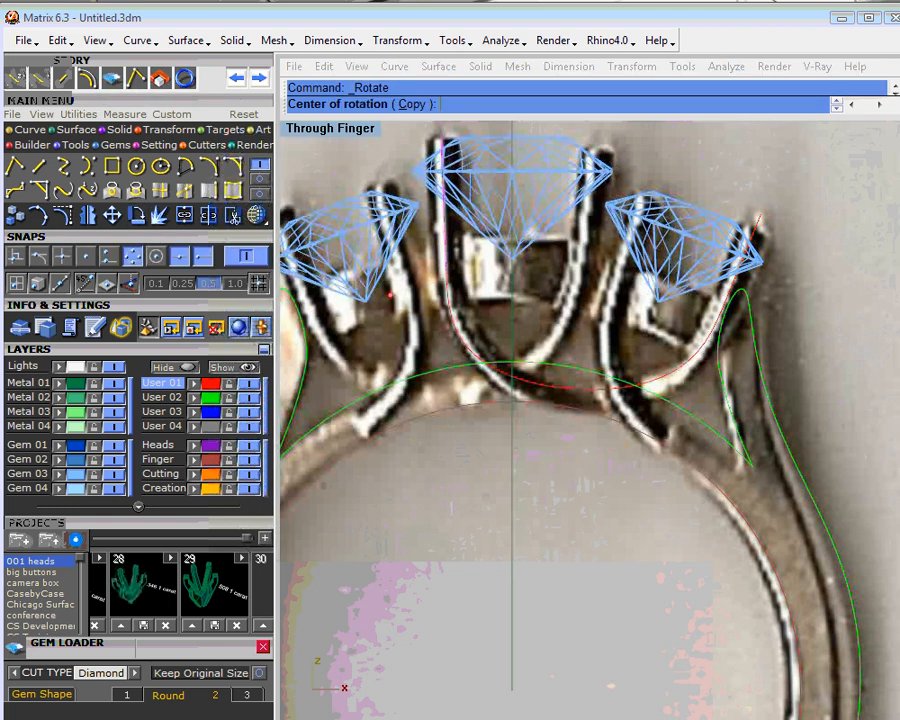
click(448, 261)
right_drag(448, 263, 460, 408)
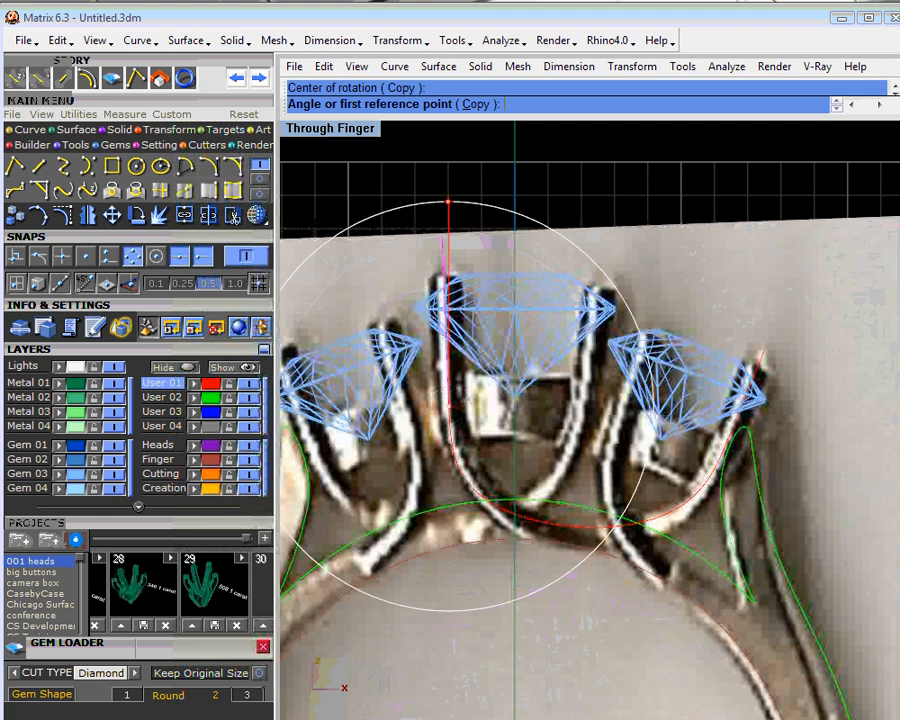
click(442, 186)
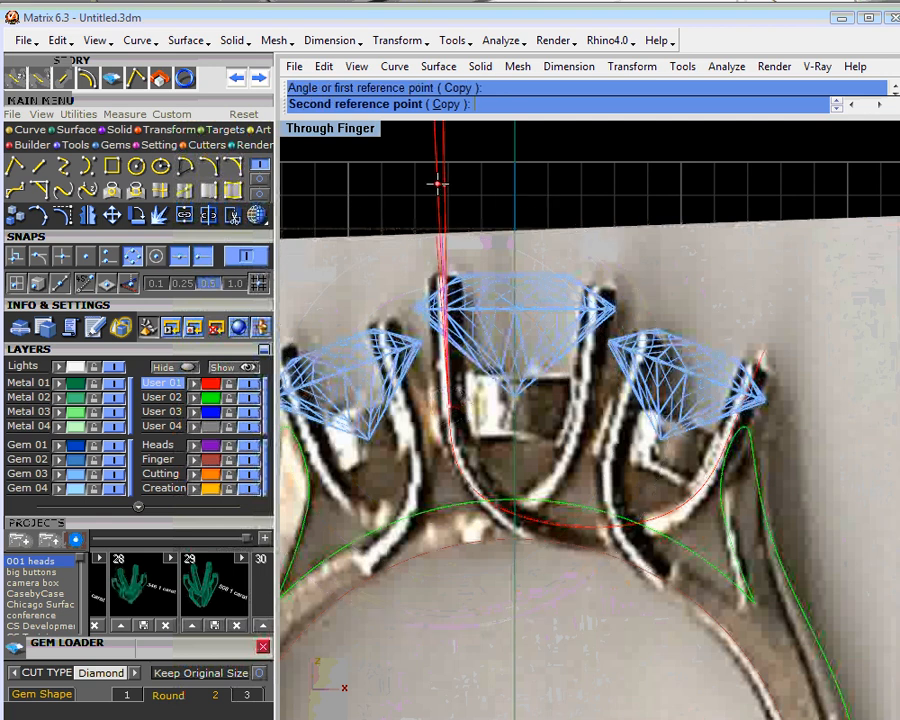
click(437, 184)
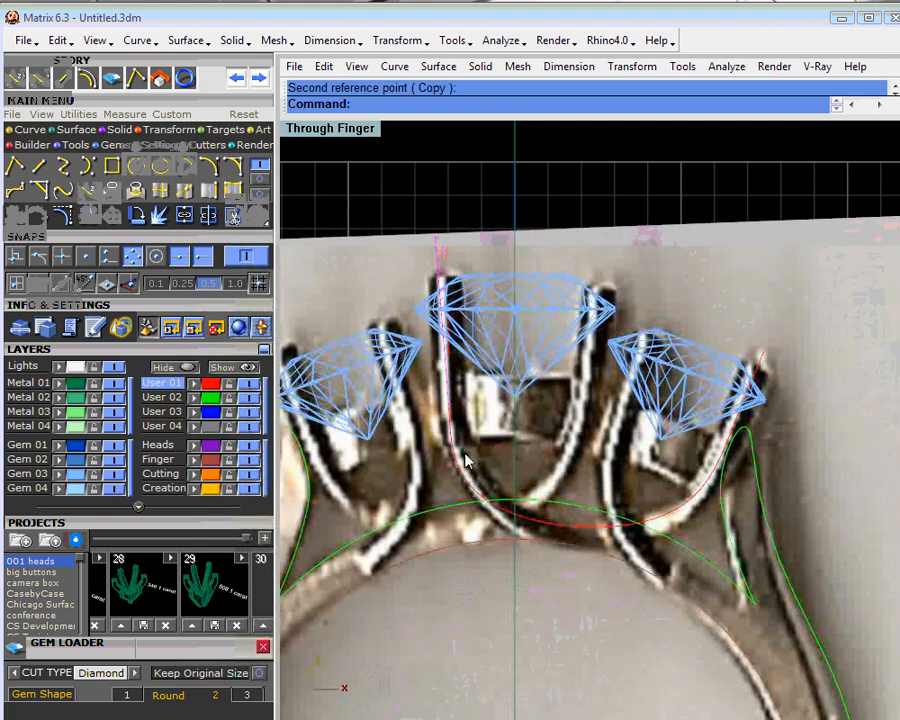
- Delete the old blend curve between the two prong lines and hide the User 04 photo layer
click(480, 487)
click(501, 511)
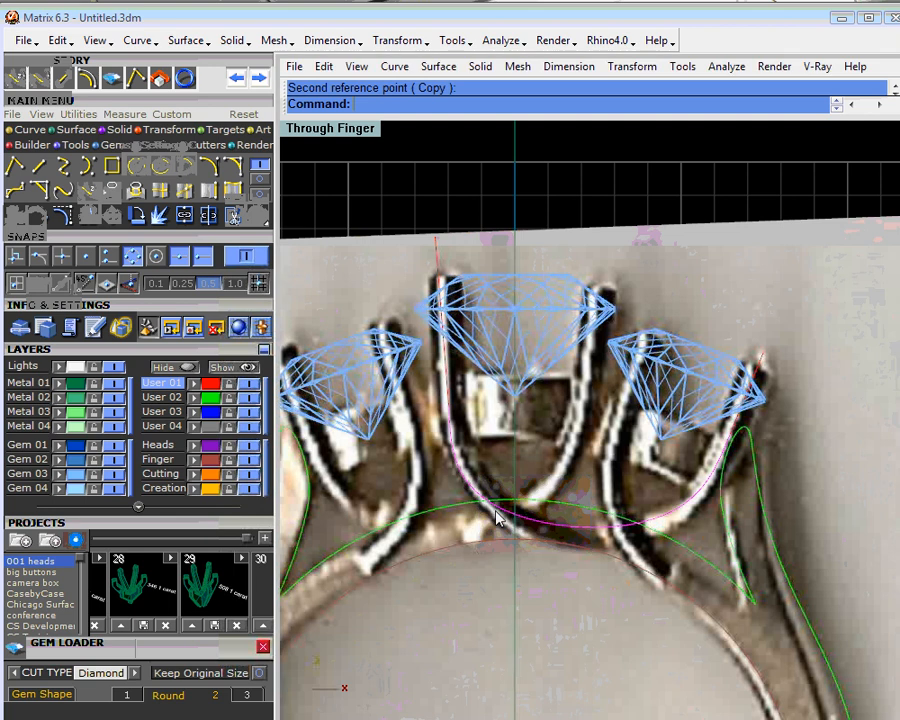
key(Delete)
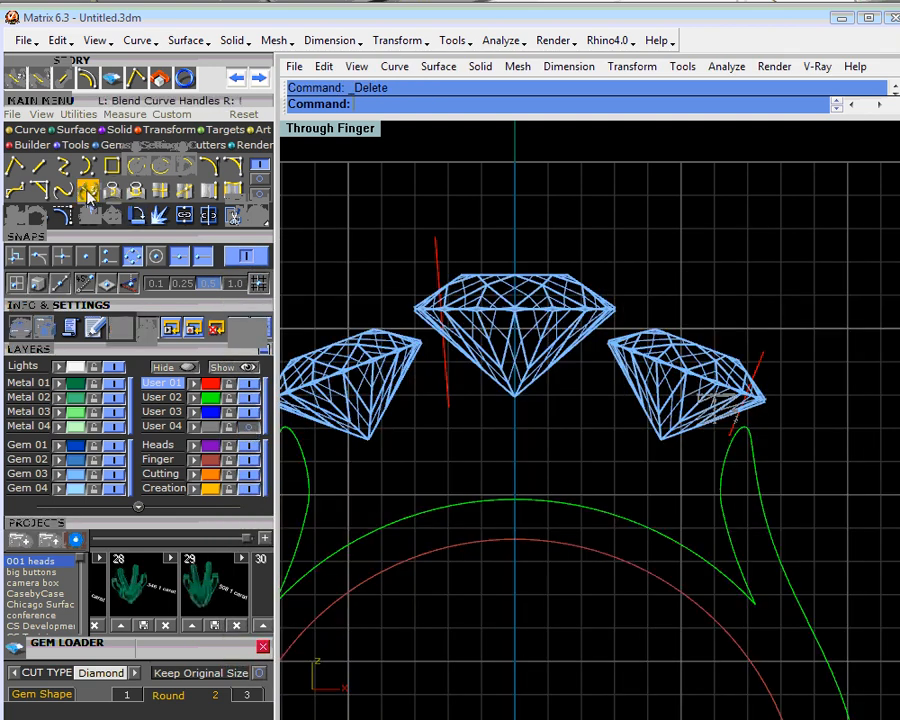
- Create an adjustable G2 blend between the prong lines' lower ends, raising its handles symmetrically until its low point sits just above the finger circle
click(447, 405)
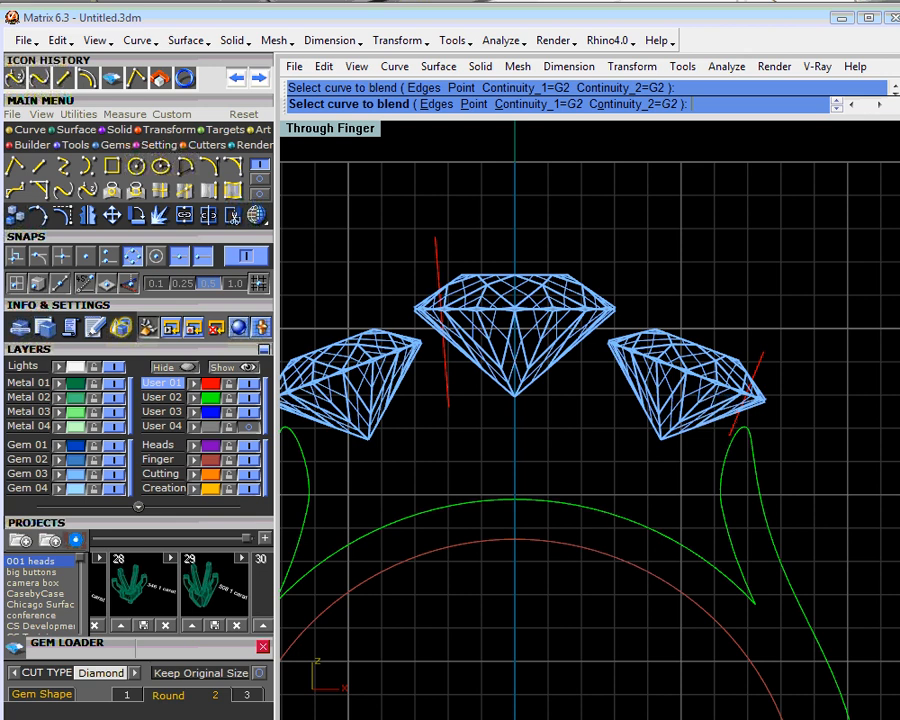
click(722, 437)
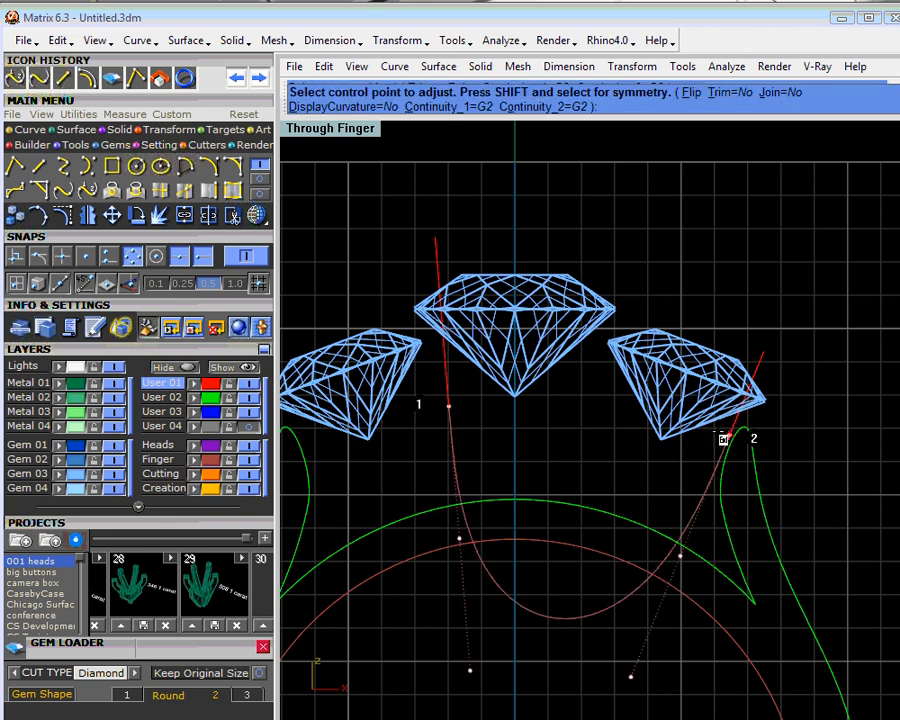
click(459, 540)
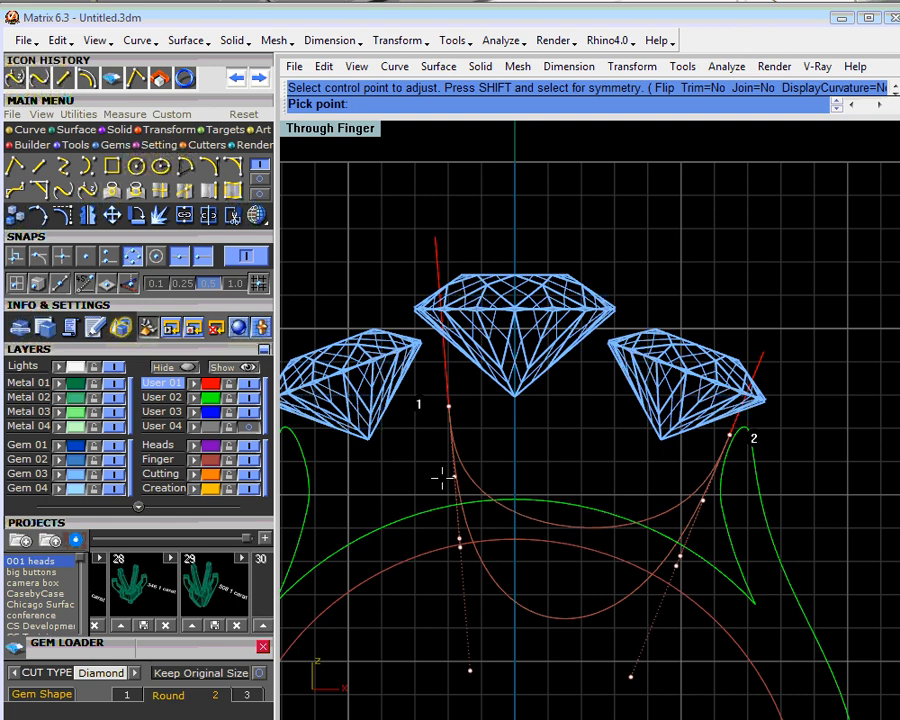
click(443, 477)
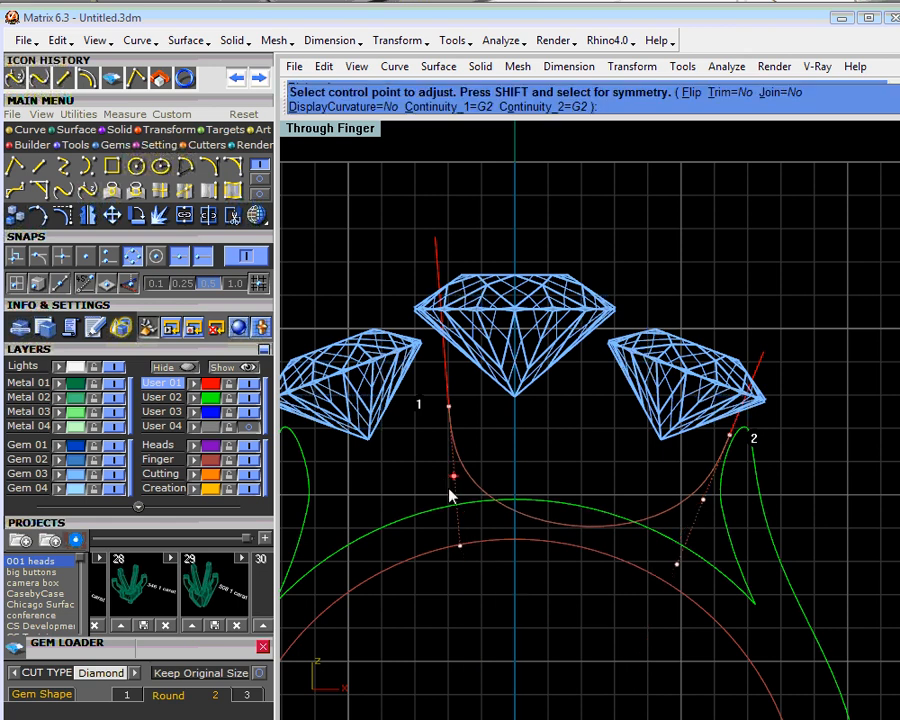
key(Return)
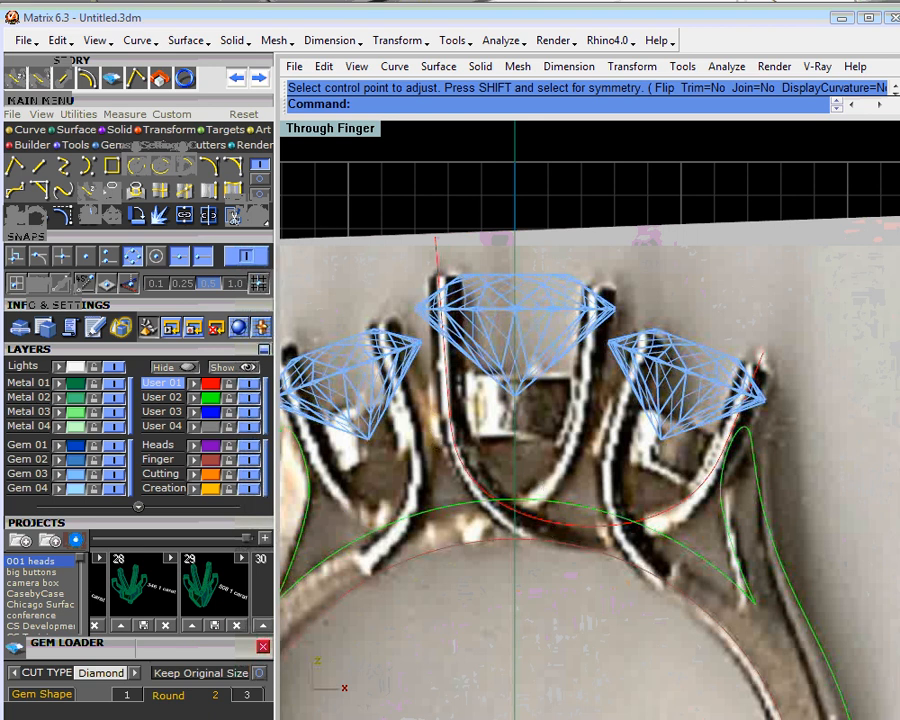
- With the photo shown, split the centre stone's left prong line at the prong tip and delete the piece above it
click(437, 262)
click(478, 300)
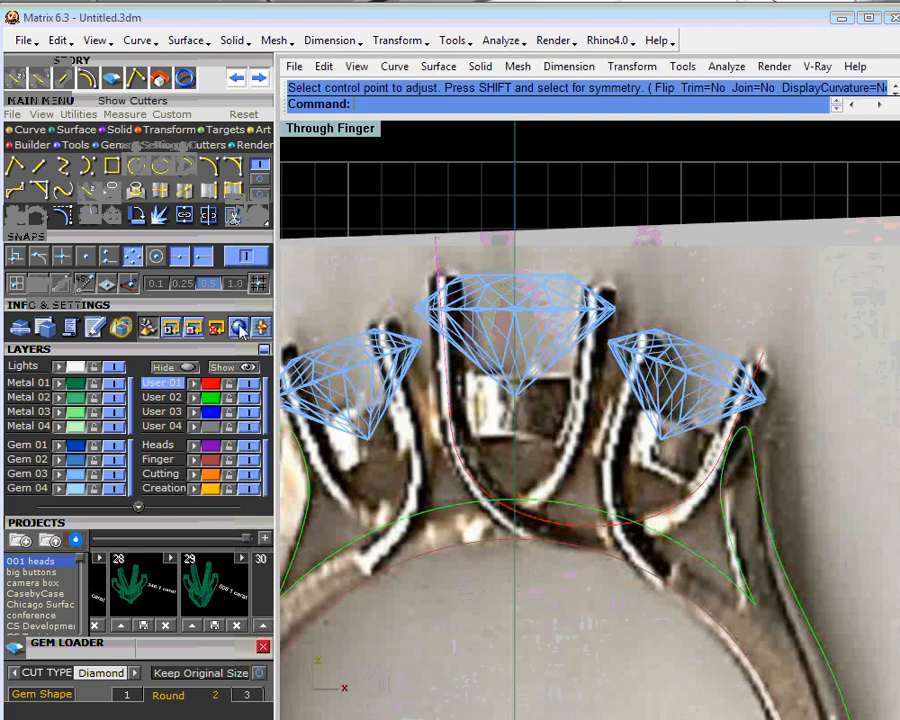
click(237, 220)
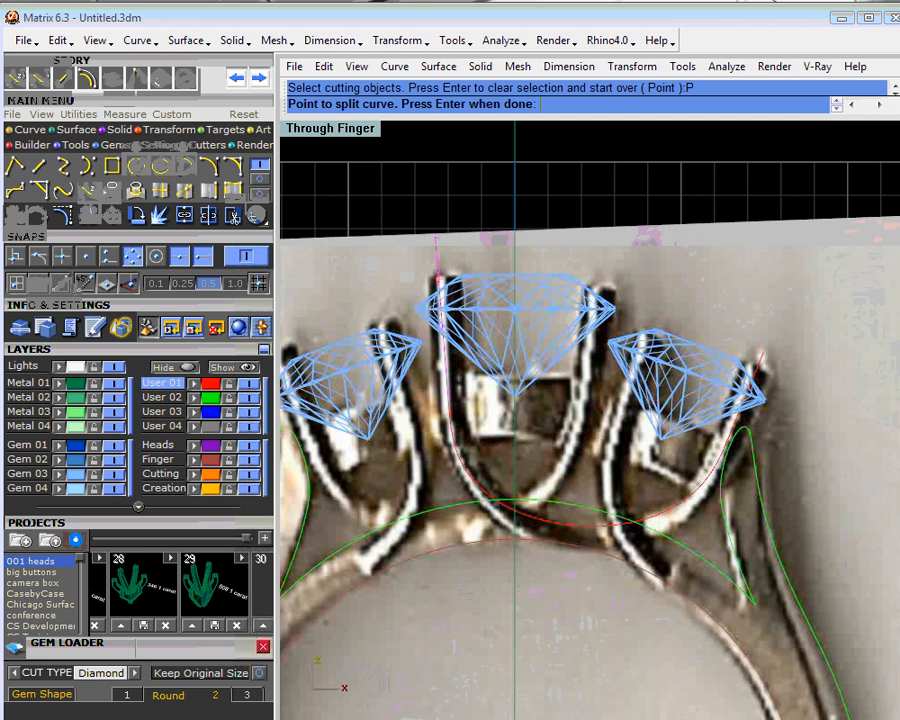
scroll(430, 274, up, 3)
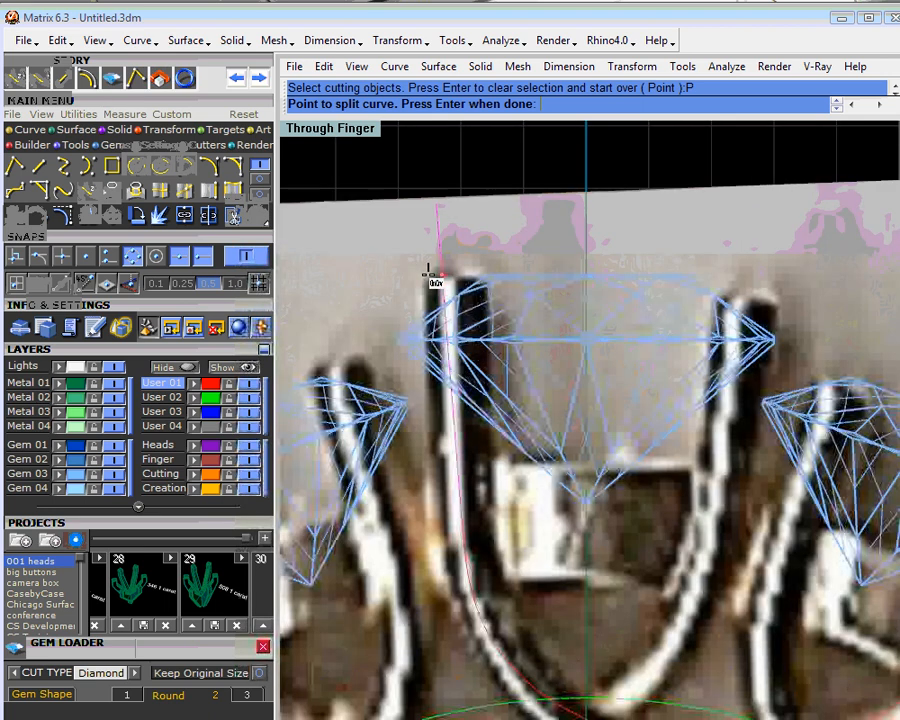
click(452, 260)
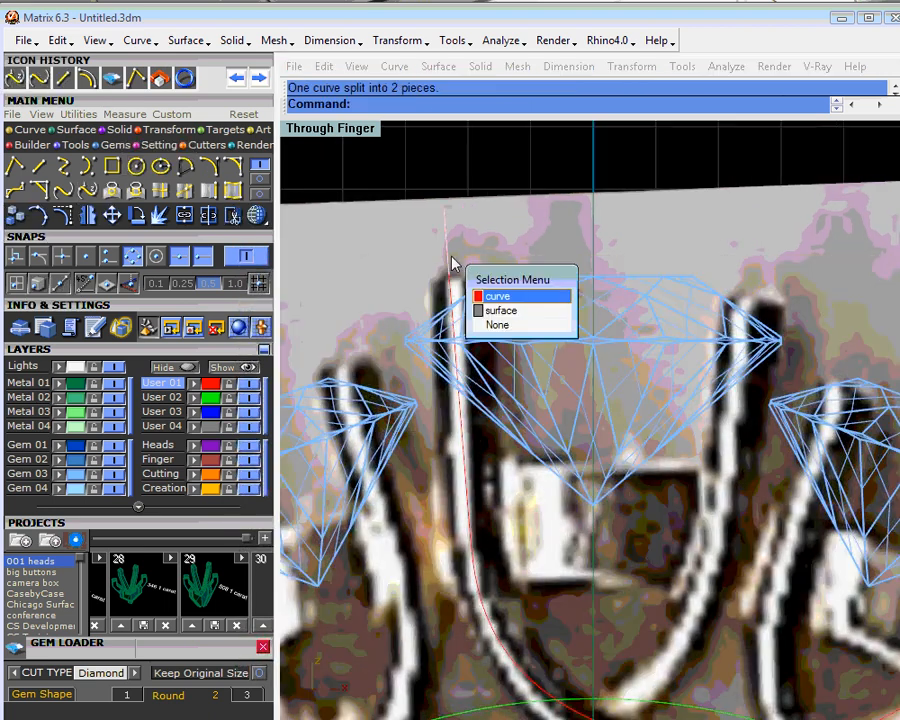
click(488, 296)
key(Delete)
- Split the right side stone's outer prong line at a point by the prong tip and delete the excess upper piece
scroll(490, 298, down, 6)
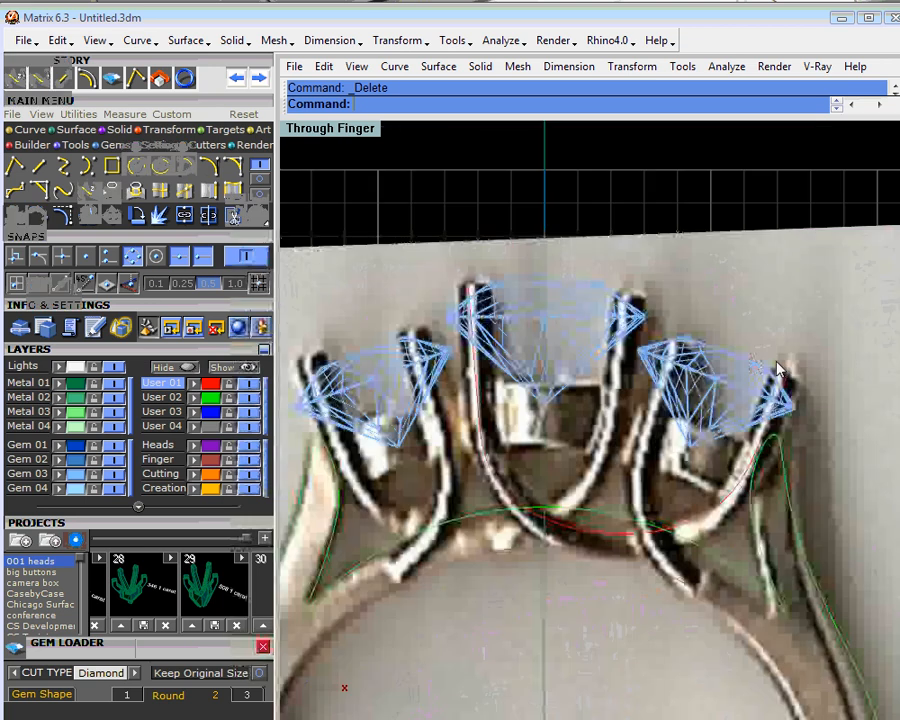
click(791, 366)
click(836, 411)
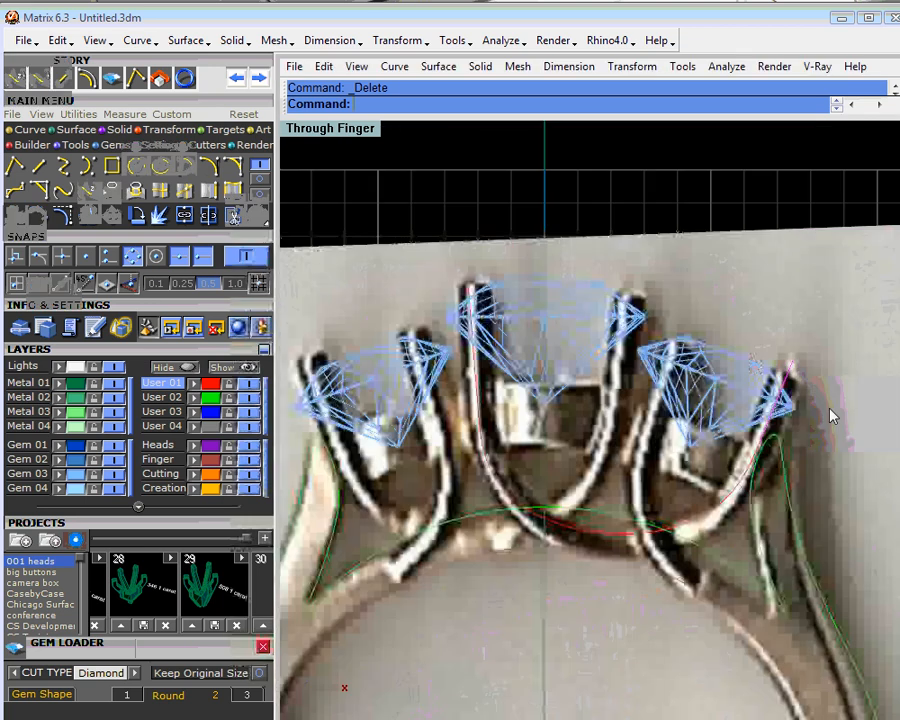
right_click(208, 218)
scroll(792, 373, up, 4)
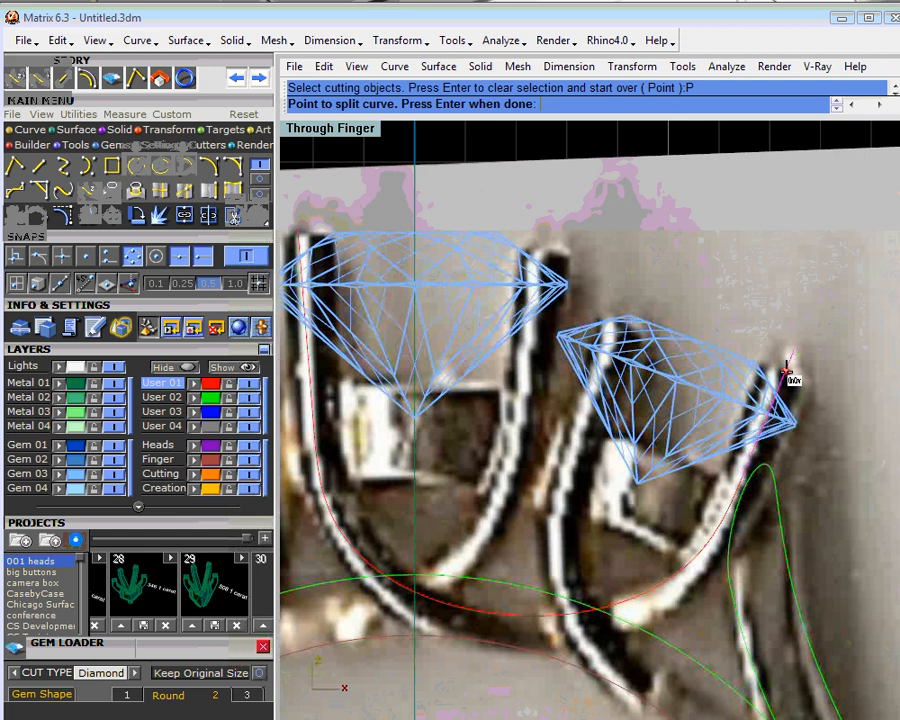
scroll(788, 371, up, 4)
click(785, 375)
right_click(785, 375)
click(790, 361)
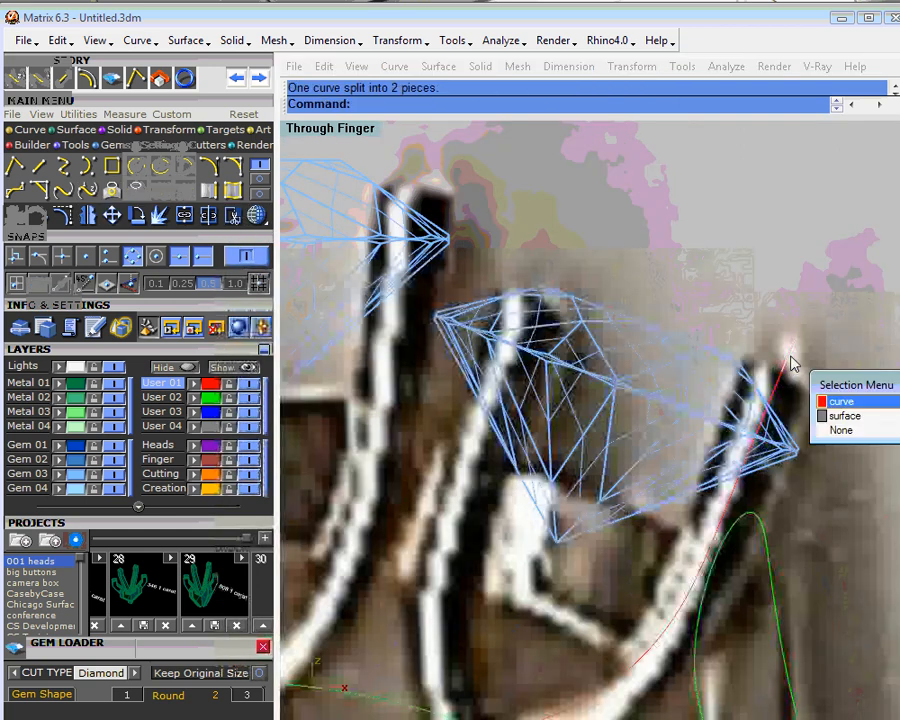
click(836, 401)
key(Delete)
- Hide the User 04 photo layer and join the two prong lines and their blend into one open curve
scroll(676, 425, down, 8)
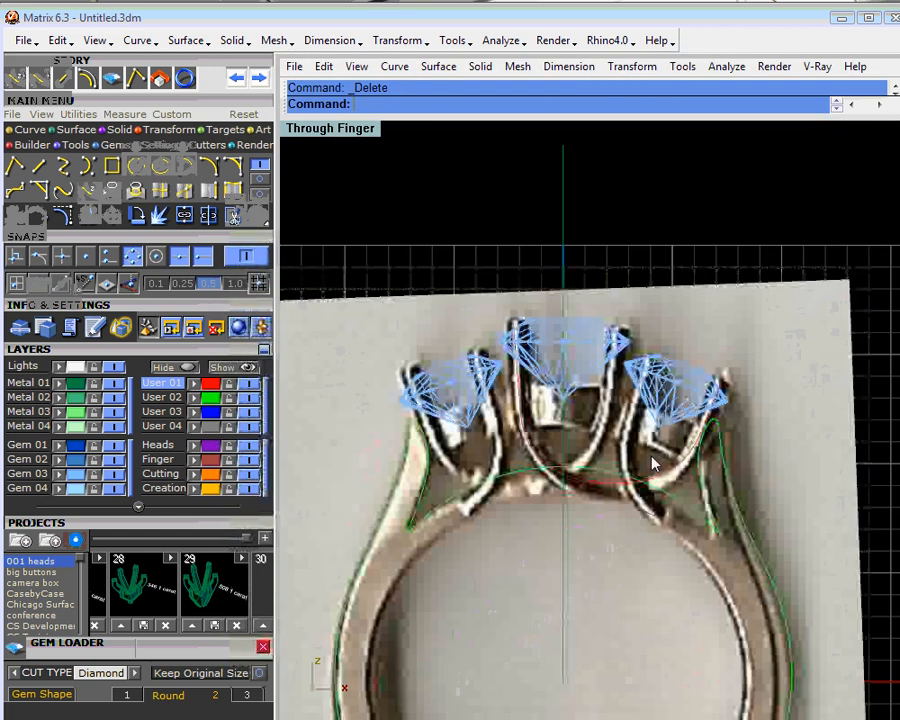
right_drag(652, 463, 657, 424)
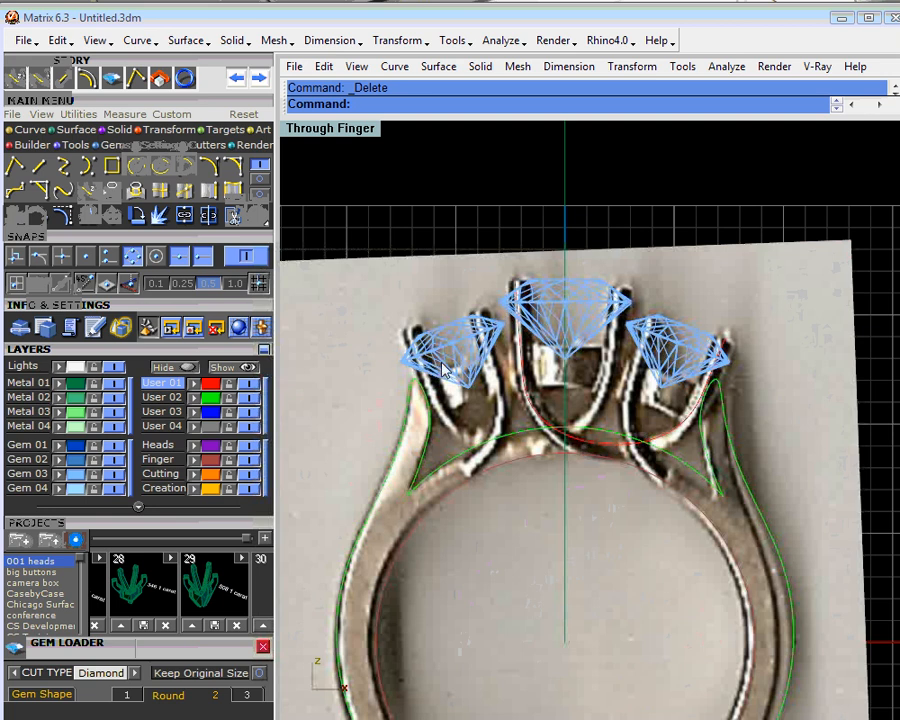
click(249, 426)
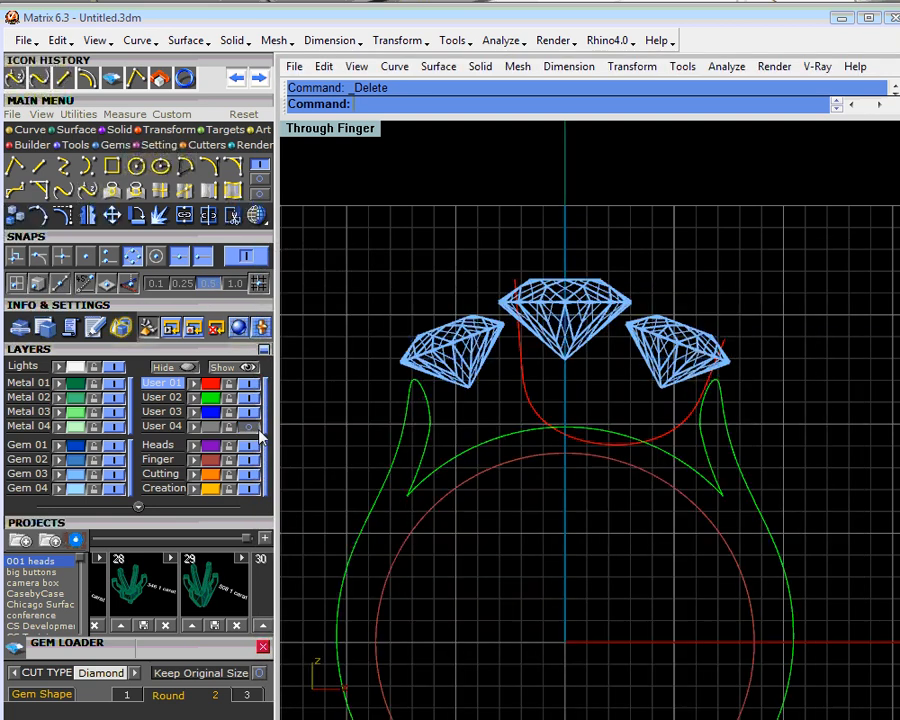
click(526, 388)
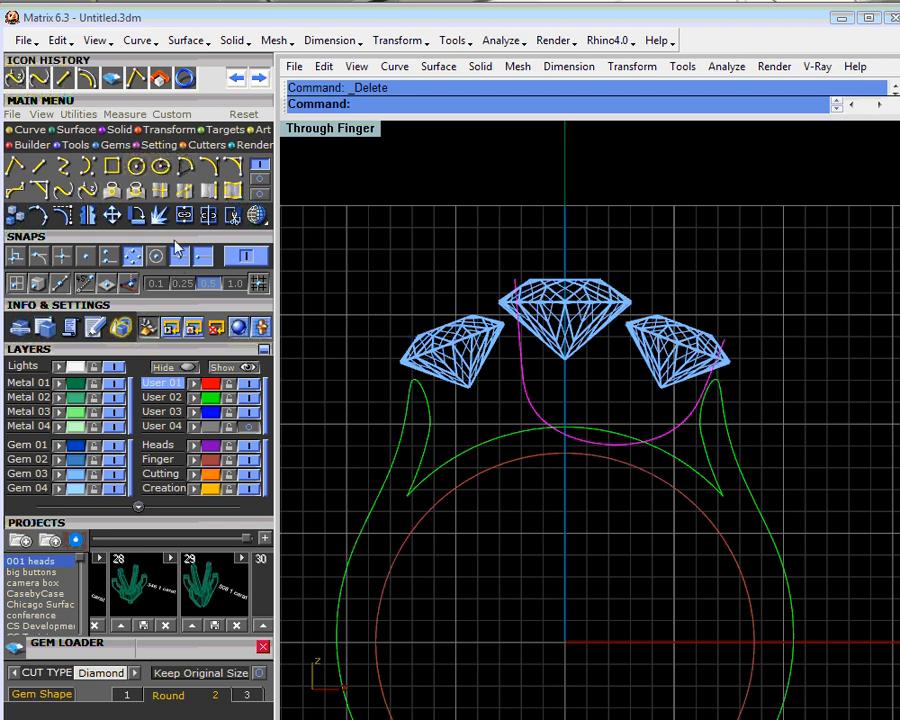
click(186, 216)
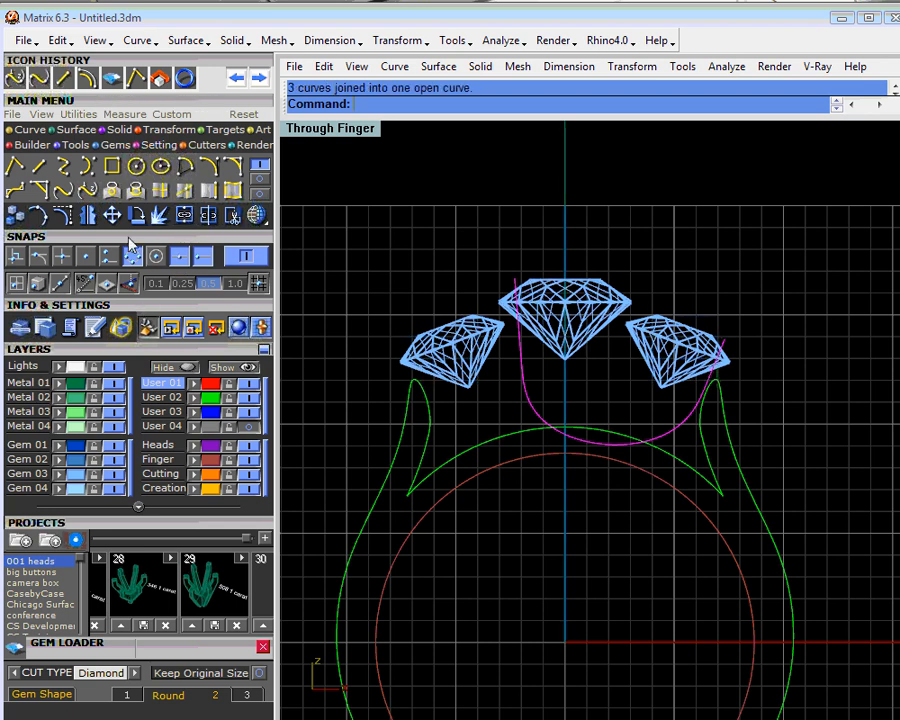
- Mirror a copy of the joined prong curve across the vertical centre axis, starting the mirror plane at 0
click(87, 215)
text(0)
key(Return)
click(565, 222)
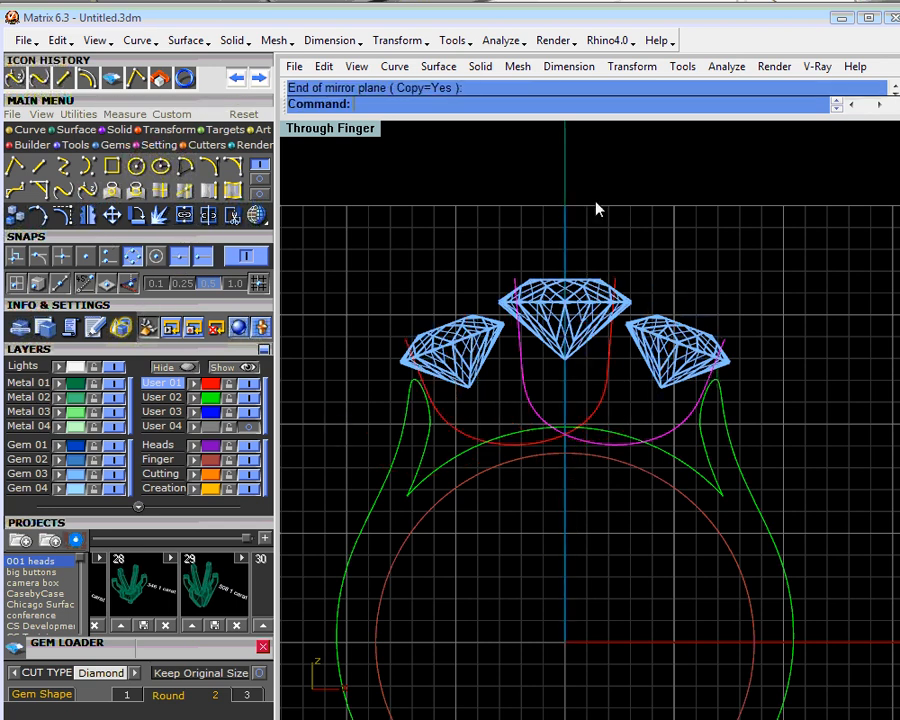
click(645, 252)
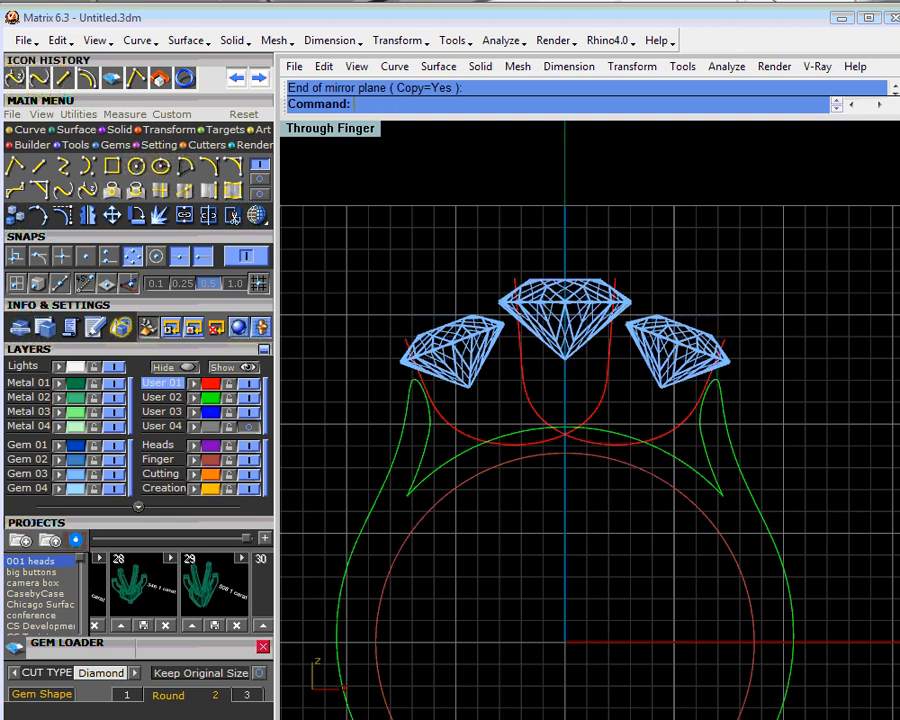
- Show the User 04 photo layer and mirror a copy of the left prong curve across a slanted line through the left side stone
click(251, 427)
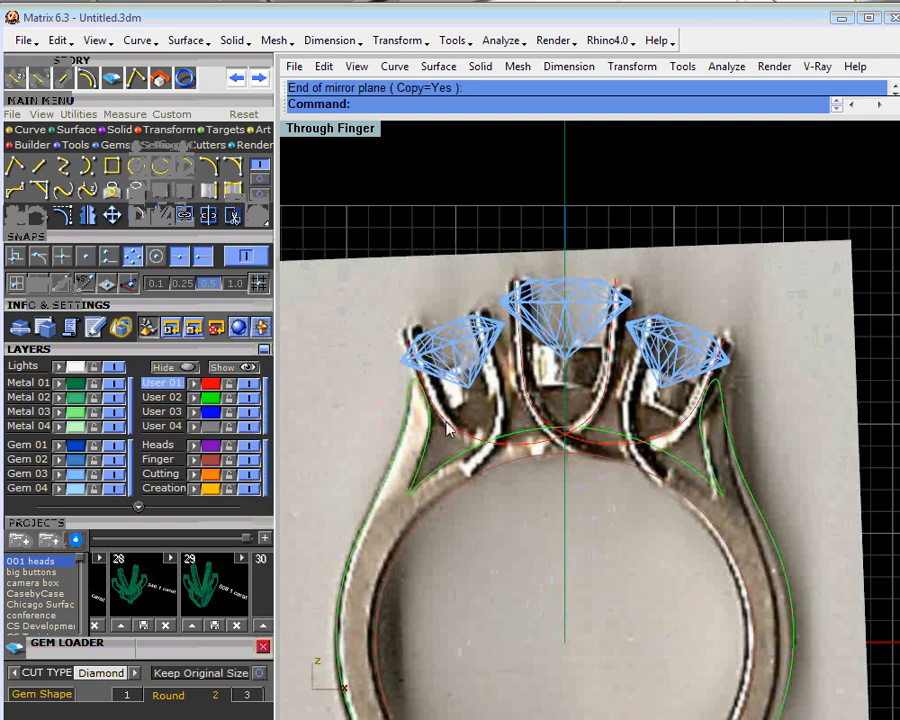
click(470, 442)
click(490, 468)
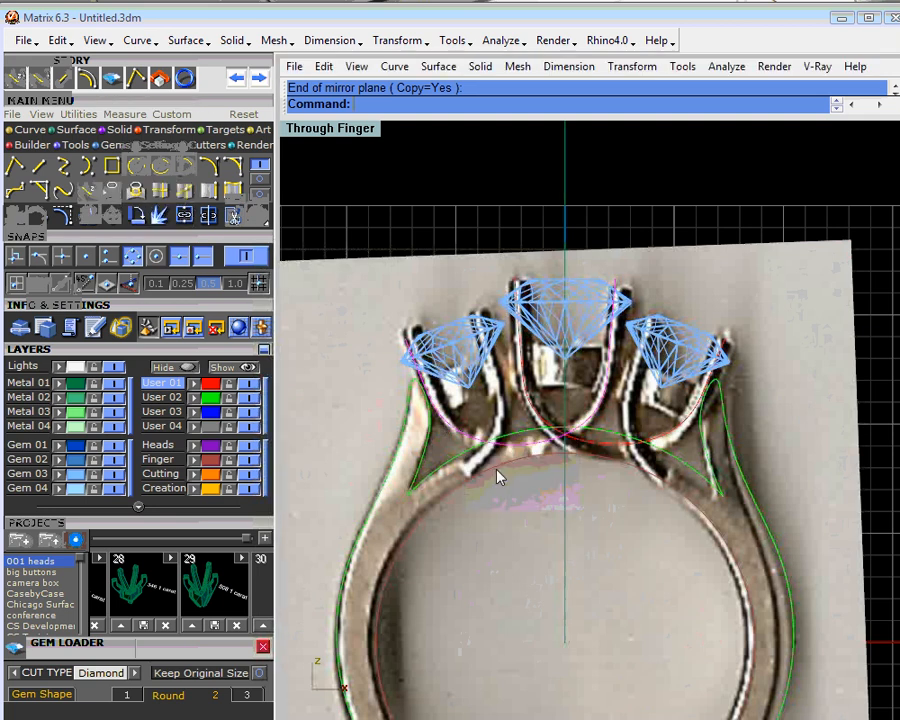
click(90, 215)
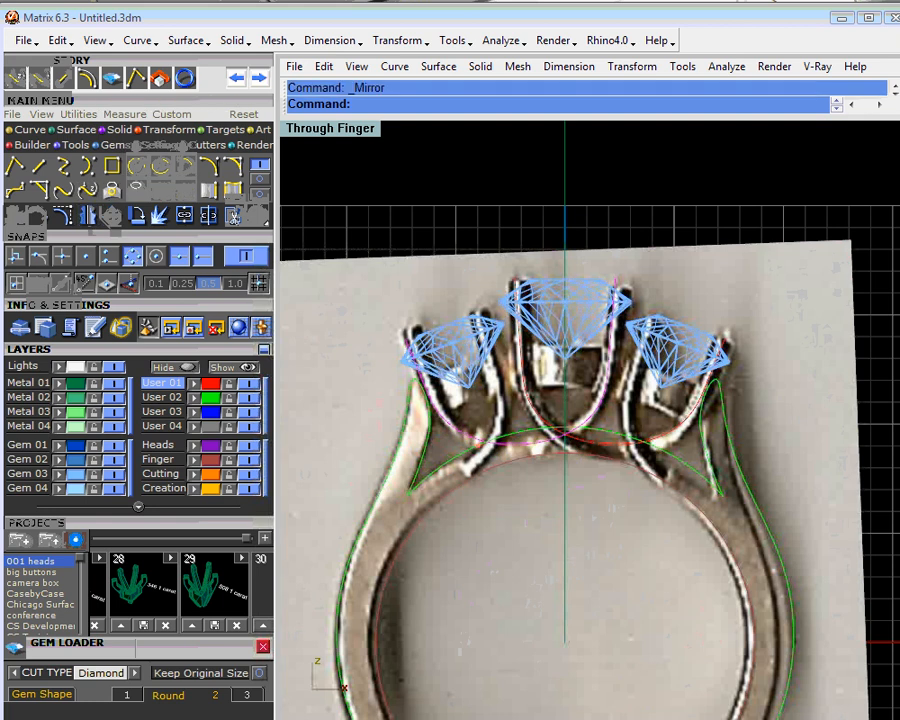
click(510, 508)
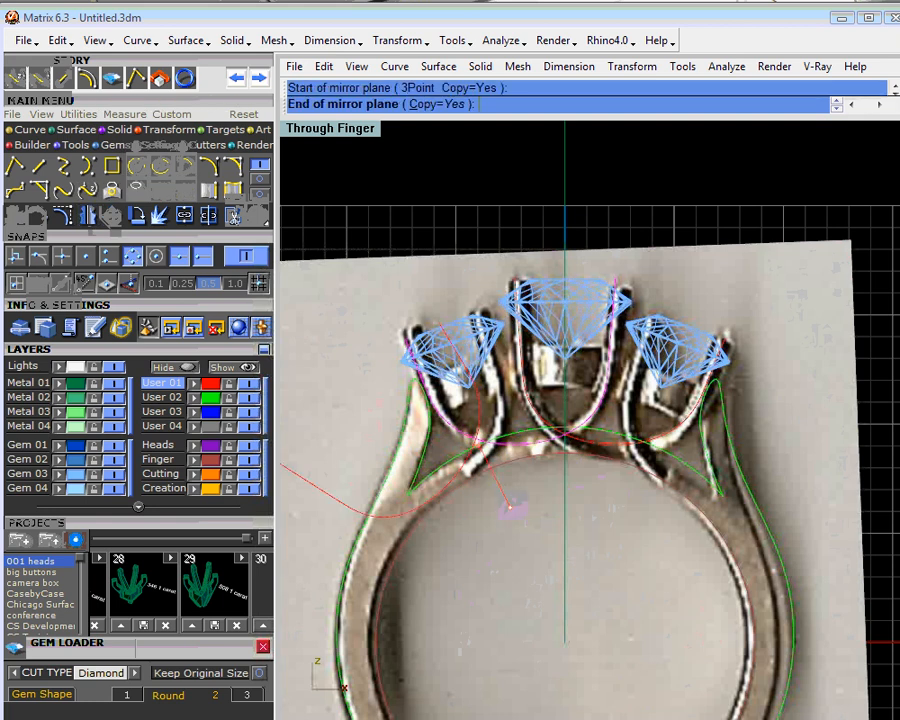
click(432, 273)
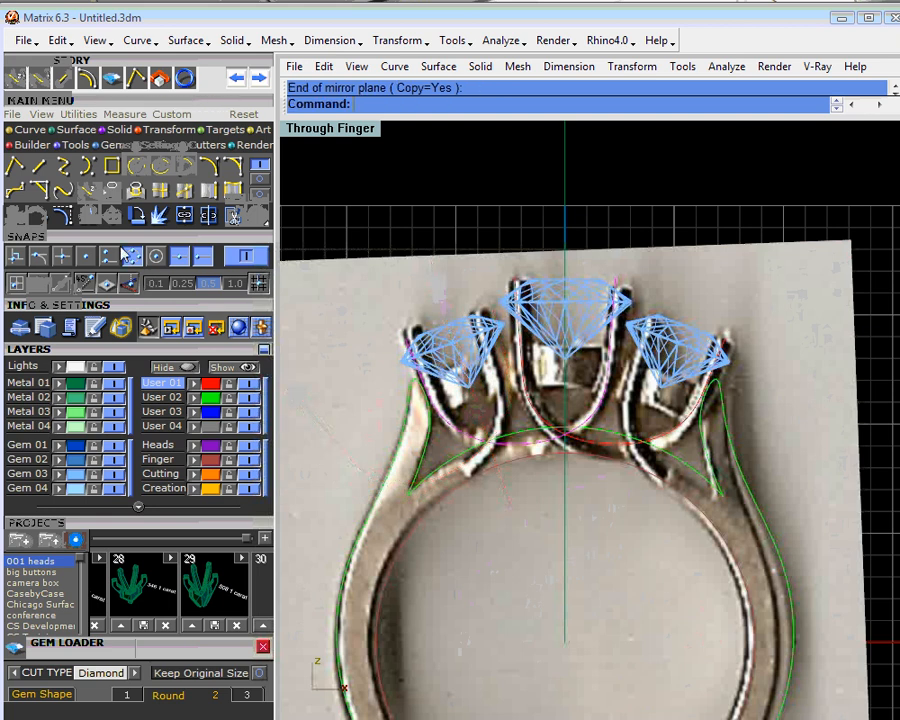
- Mirror a copy of the left prong curve across a slanted line starting at the left side stone's culet
click(60, 152)
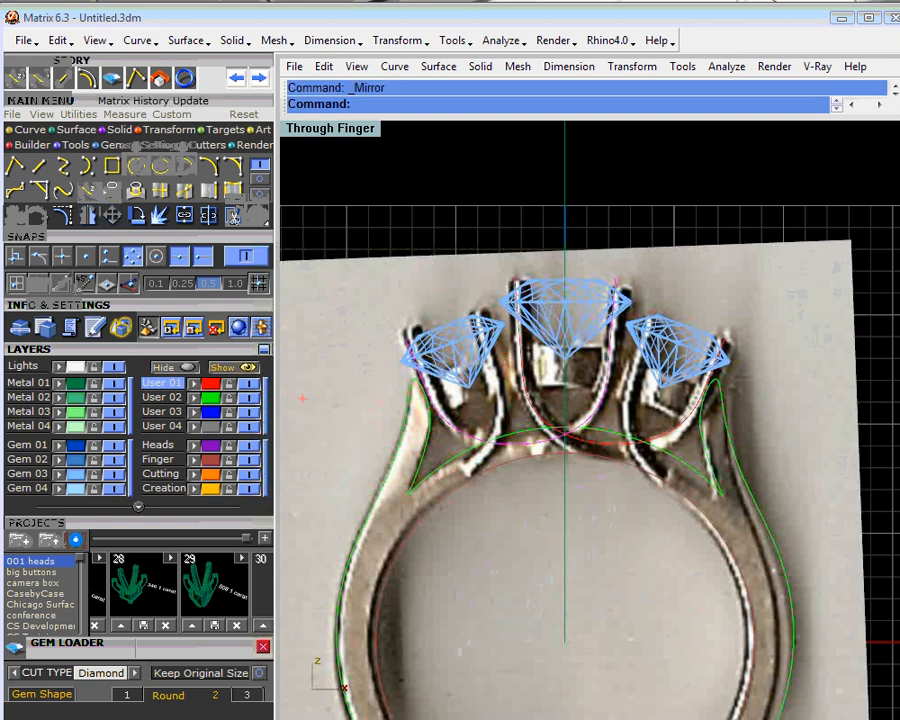
click(481, 424)
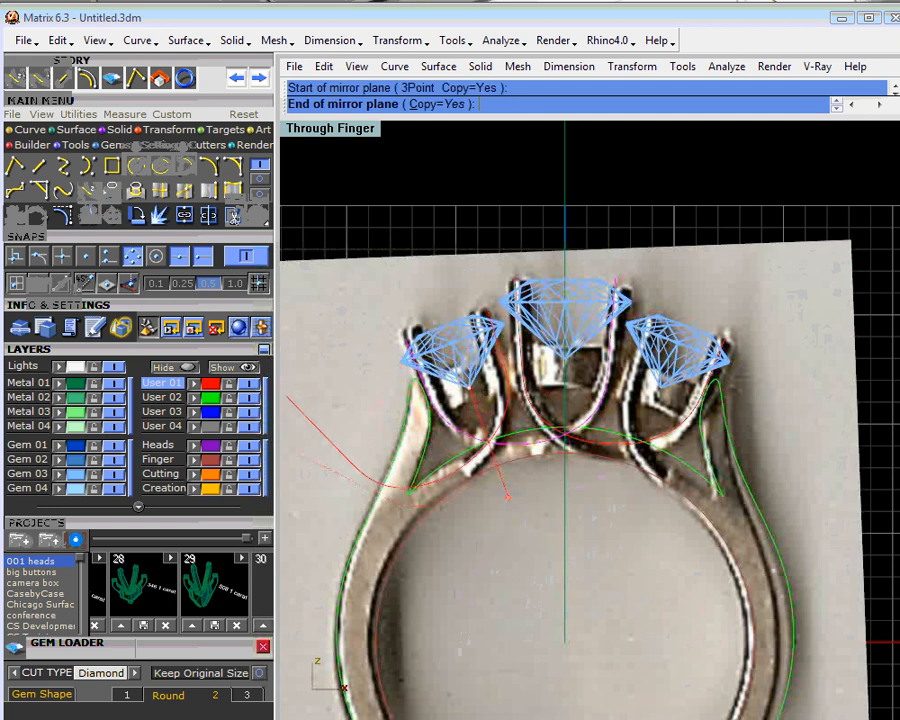
click(516, 510)
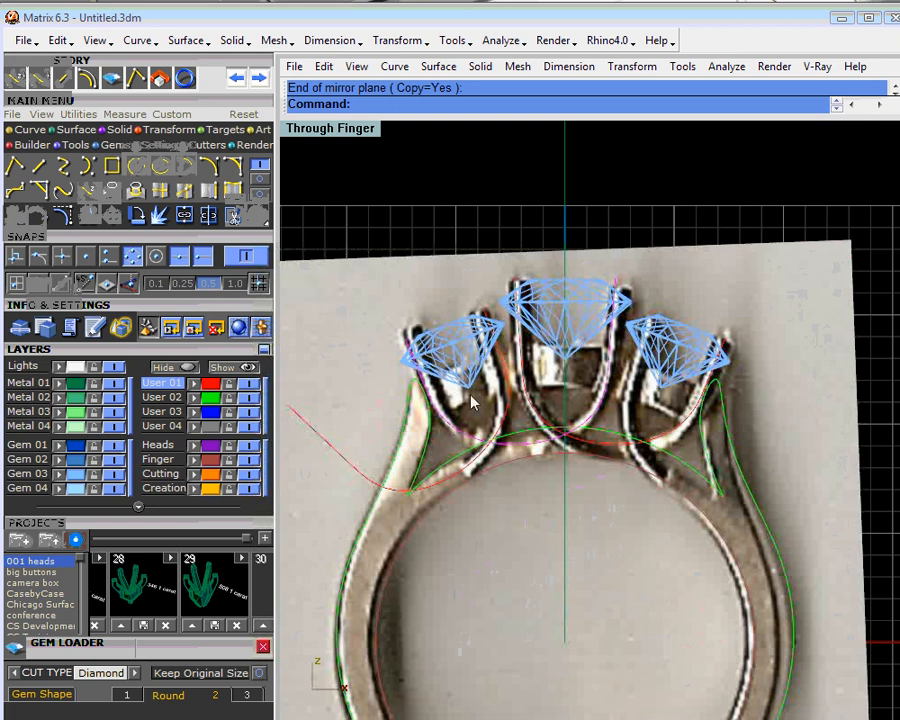
- Split the mirrored prong curve at the prong's lower end beside the left shank and delete the excess outer piece
right_click(211, 220)
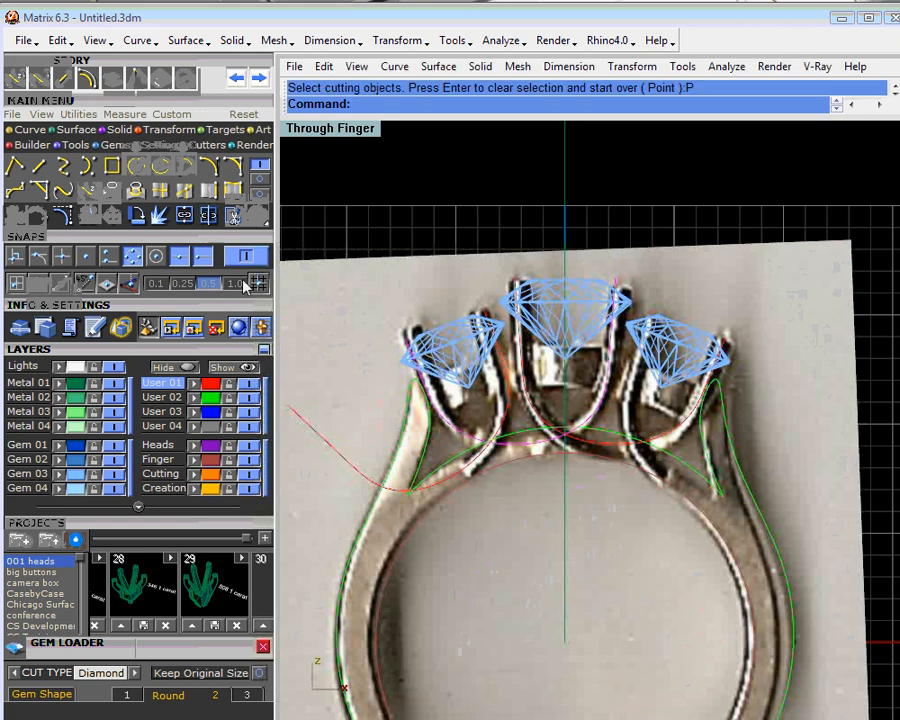
click(485, 463)
click(535, 498)
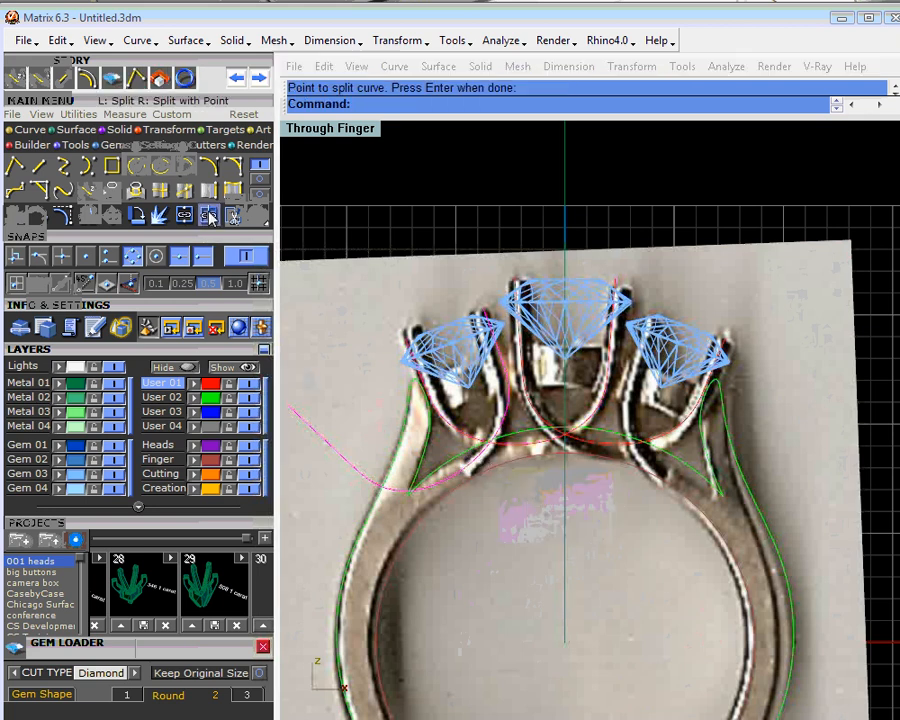
scroll(465, 469, up, 5)
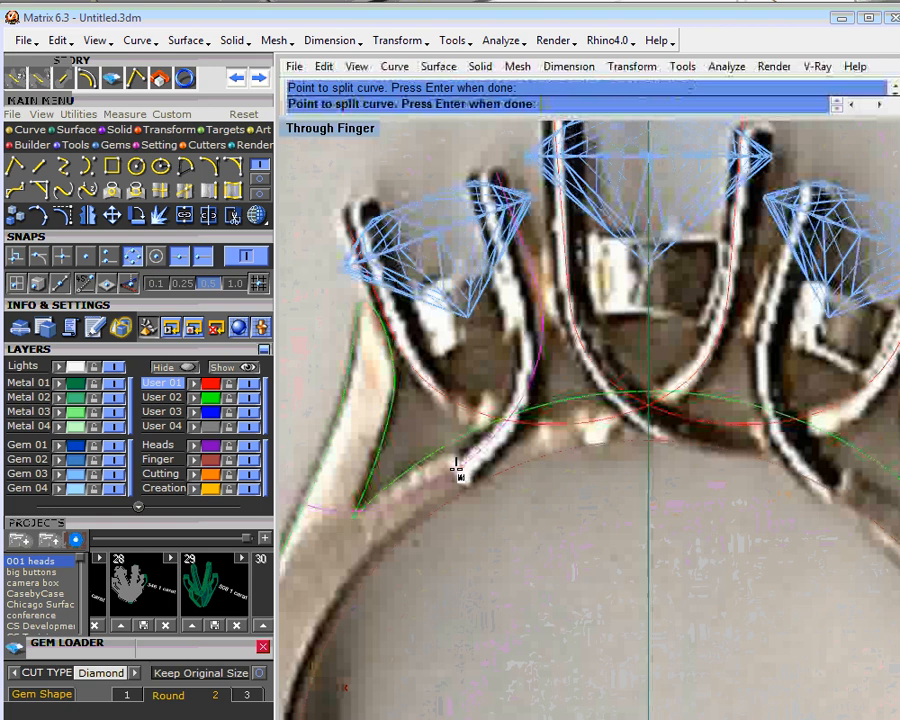
click(456, 470)
key(Return)
click(405, 492)
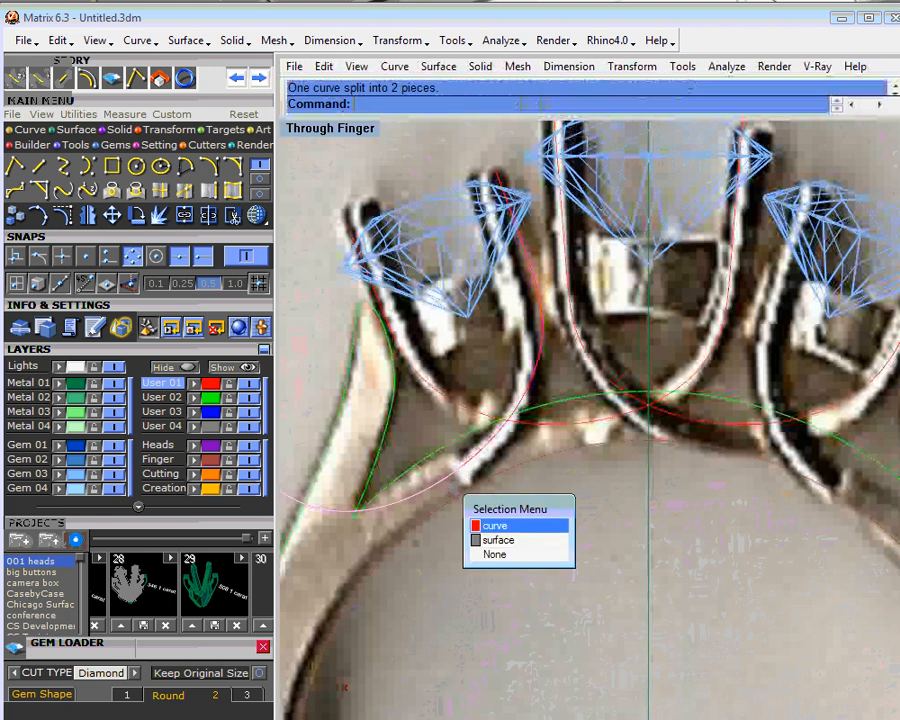
click(432, 522)
key(Delete)
scroll(497, 462, down, 5)
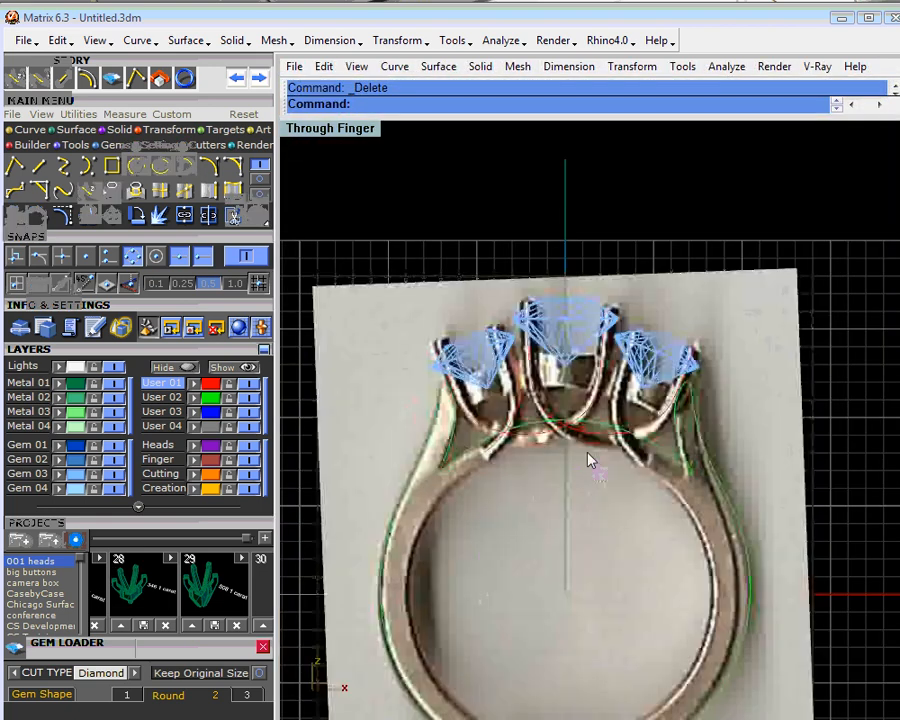
- Mirror a copy of the trimmed inner prong curve across the vertical centre axis to the right side stone
click(541, 406)
click(567, 434)
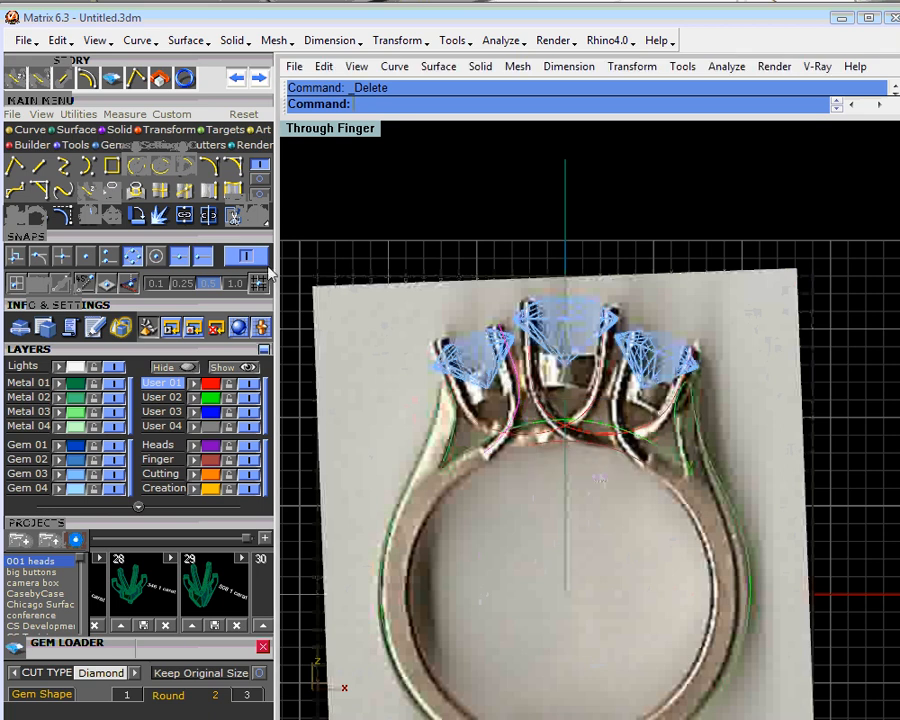
right_click(92, 213)
click(565, 173)
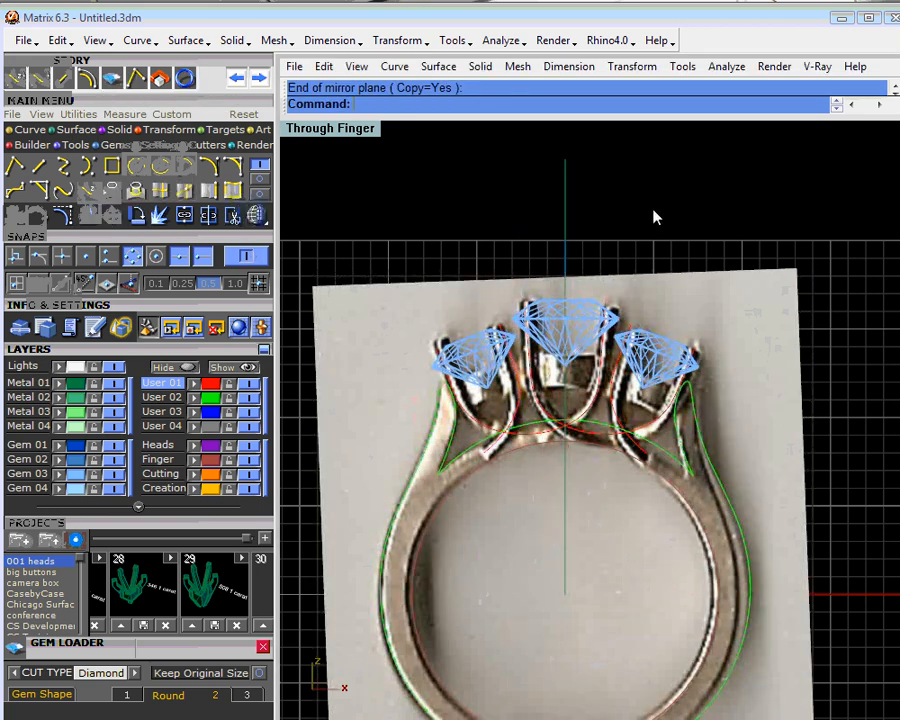
- Hide the User 04 photo layer, examine the prong curves in the four-view layout, and show the layer again
click(248, 426)
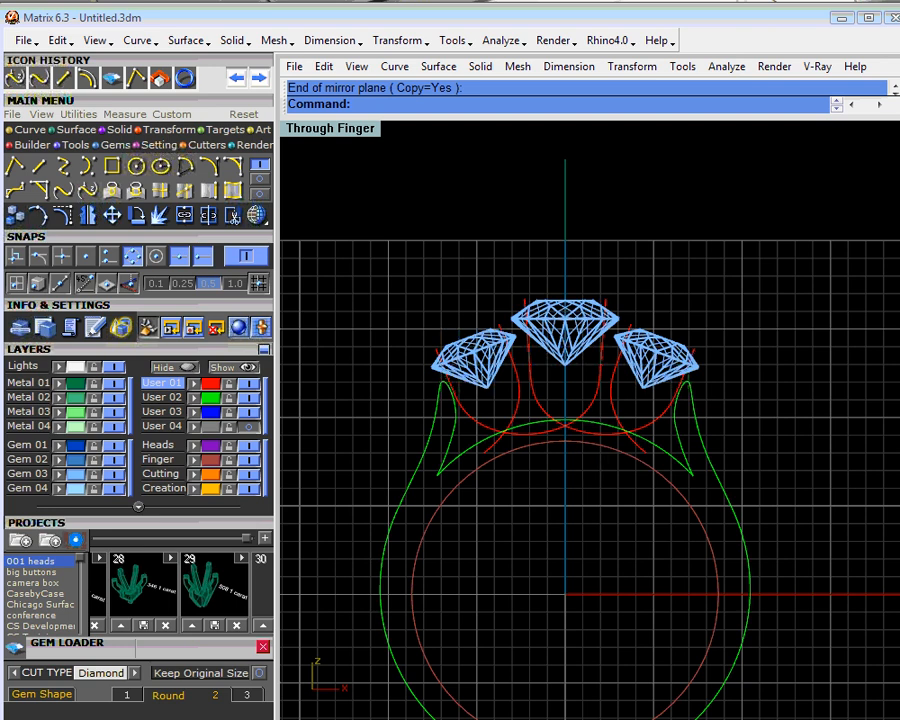
double_click(352, 130)
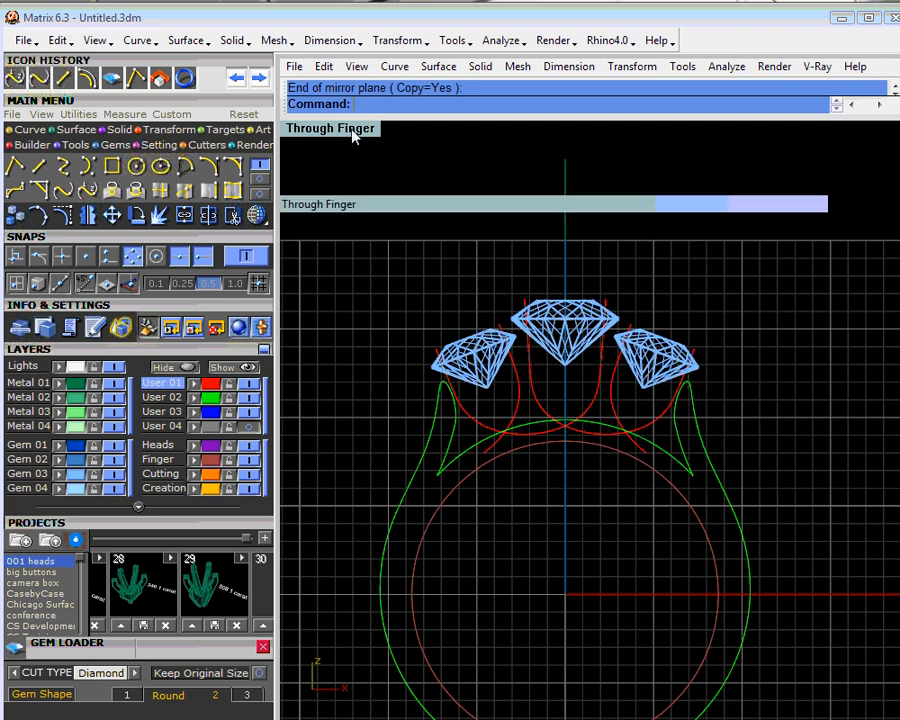
right_drag(885, 340, 765, 282)
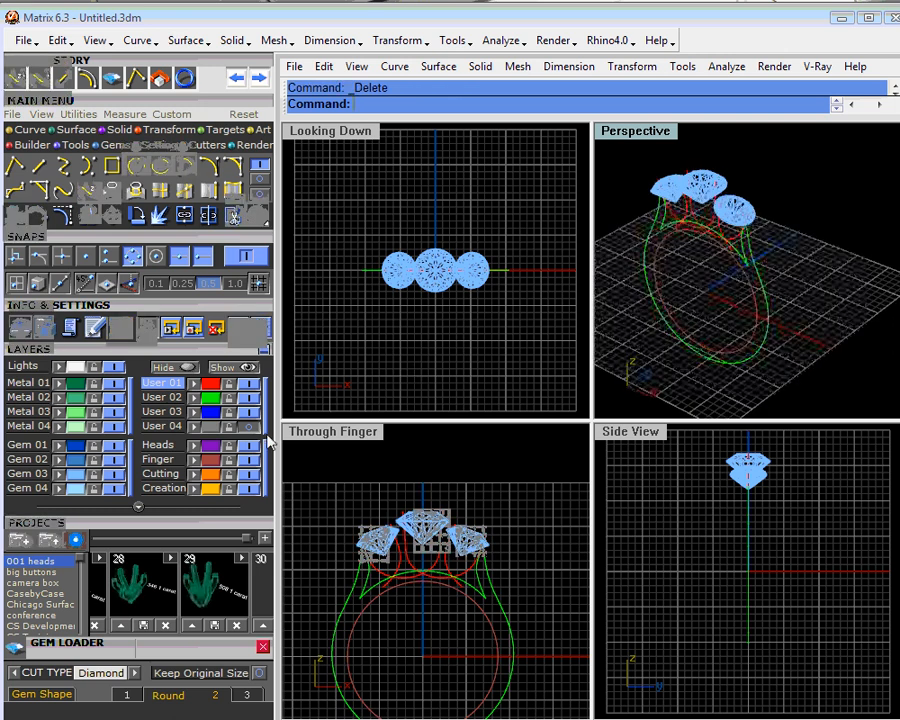
click(250, 426)
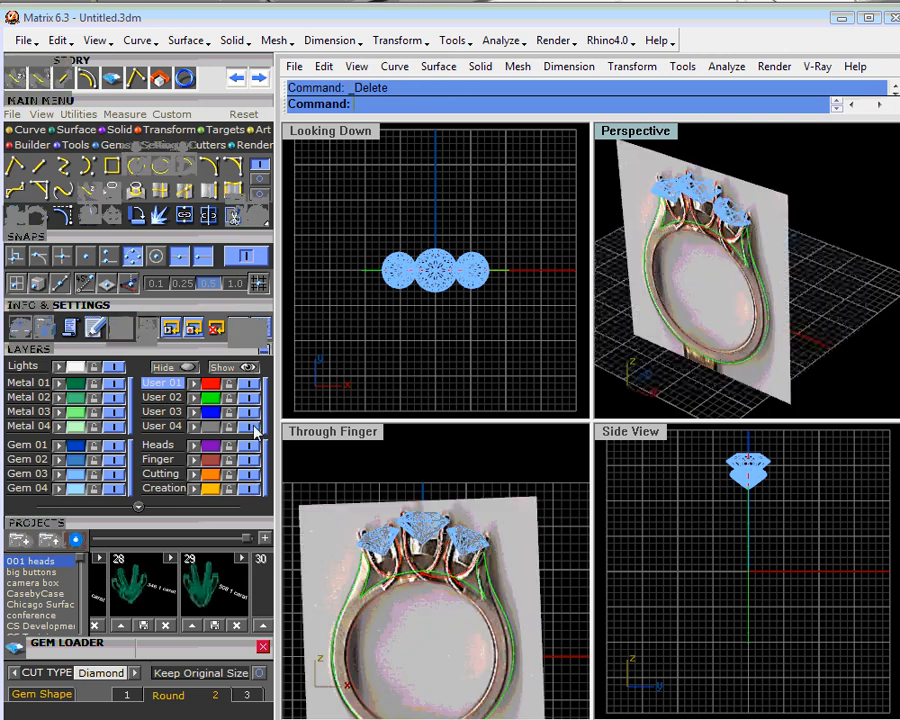
- Open the support project and go to its empty slot 65
drag(85, 565, 79, 638)
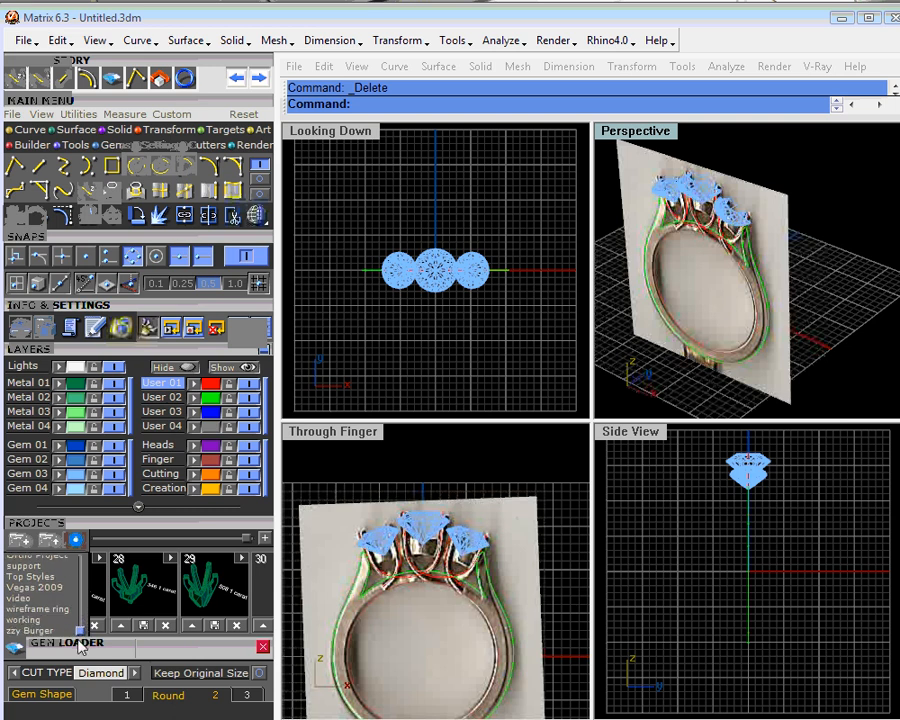
click(30, 566)
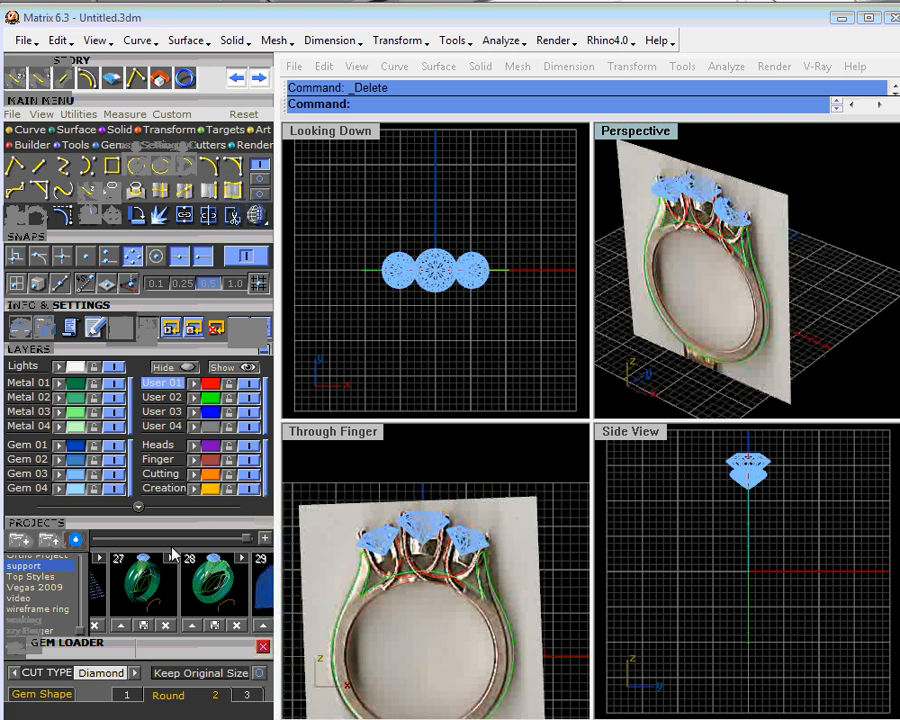
click(186, 540)
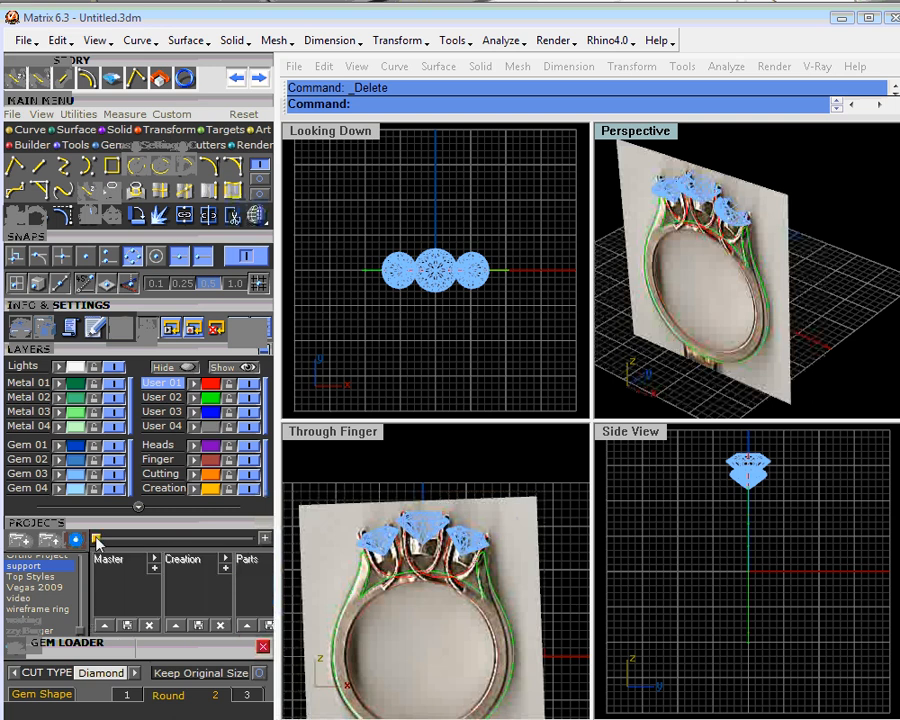
drag(97, 541, 251, 541)
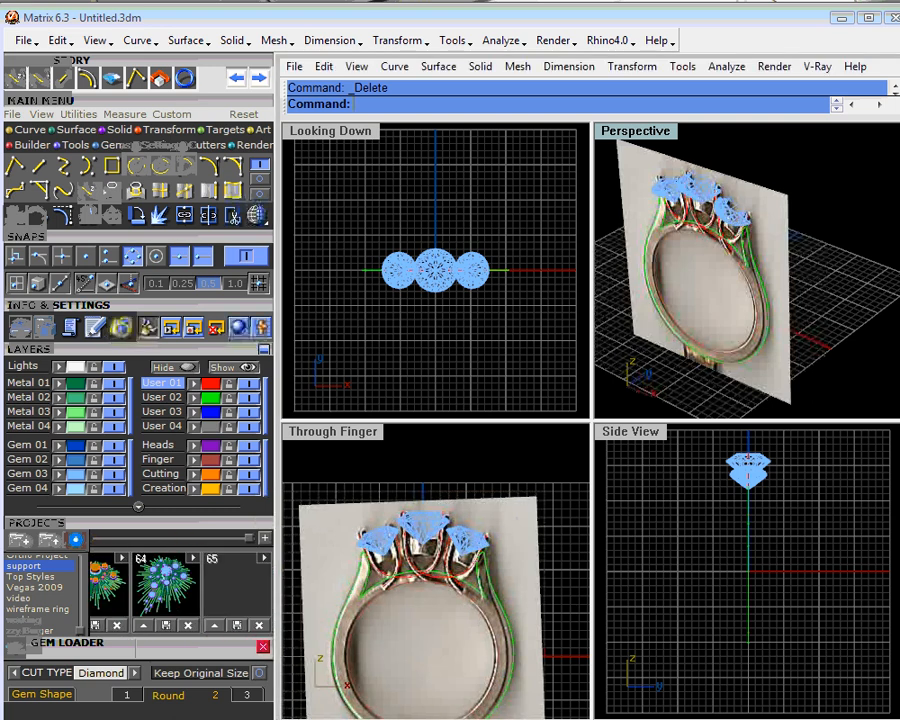
- Select all the ring curves, gems and the photo, save them into slot 65, and add another slot to the project
click(215, 628)
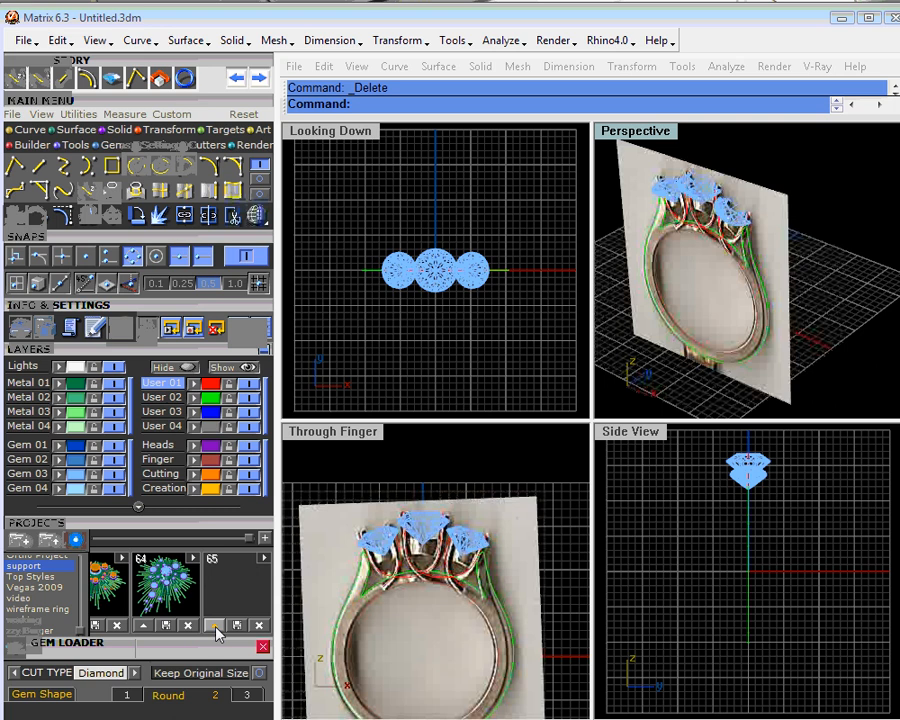
scroll(823, 225, down, 2)
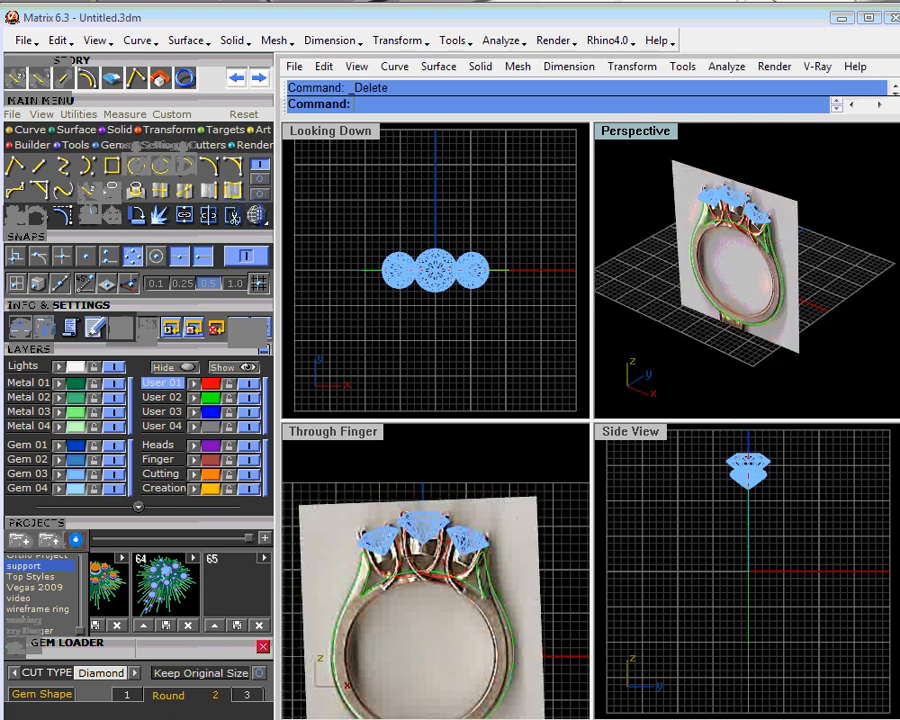
drag(597, 147, 846, 370)
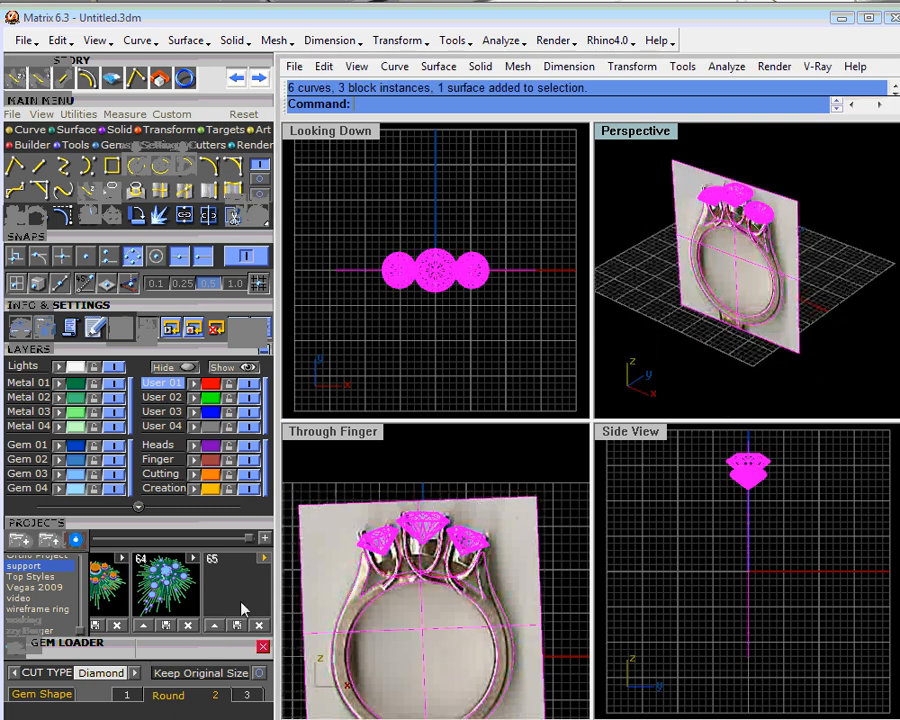
click(213, 625)
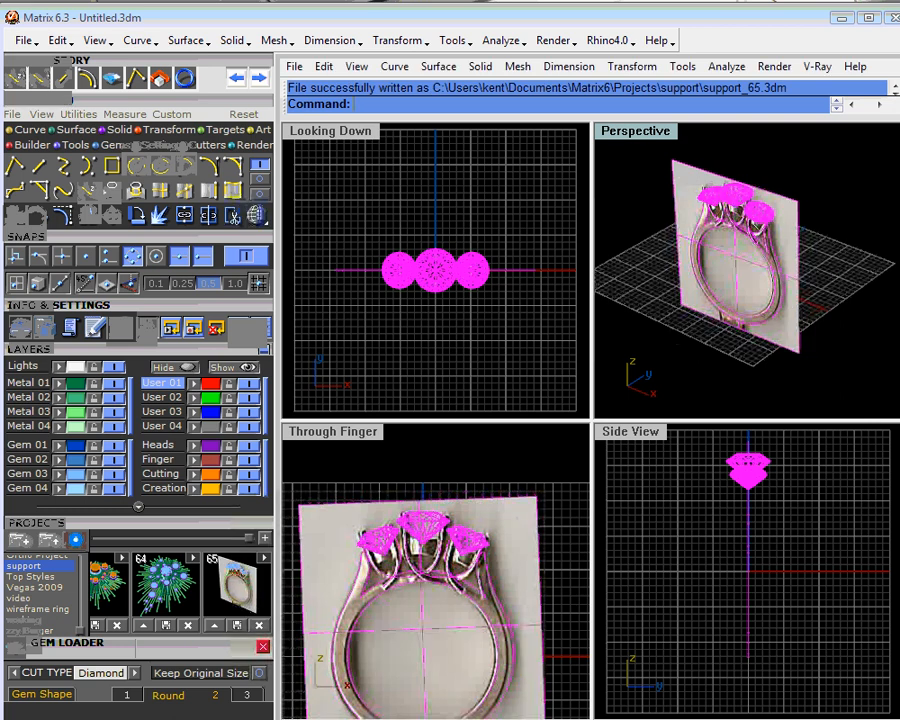
key(Escape)
click(265, 538)
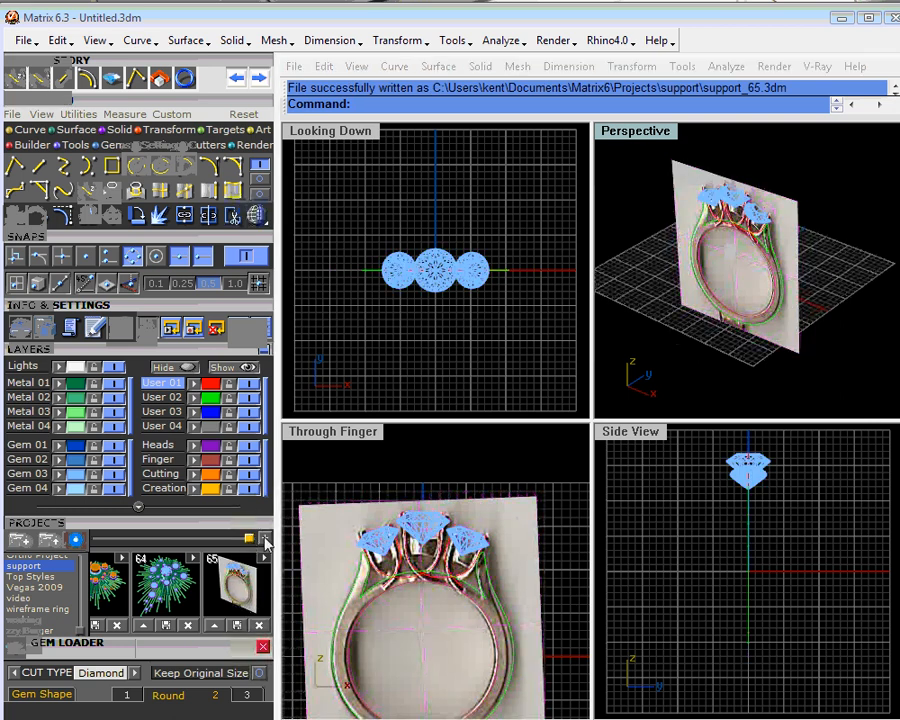
- Maximize the Perspective view and lock the User 04 photo layer
double_click(648, 138)
scroll(603, 378, up, 2)
right_drag(603, 378, 593, 406)
click(593, 408)
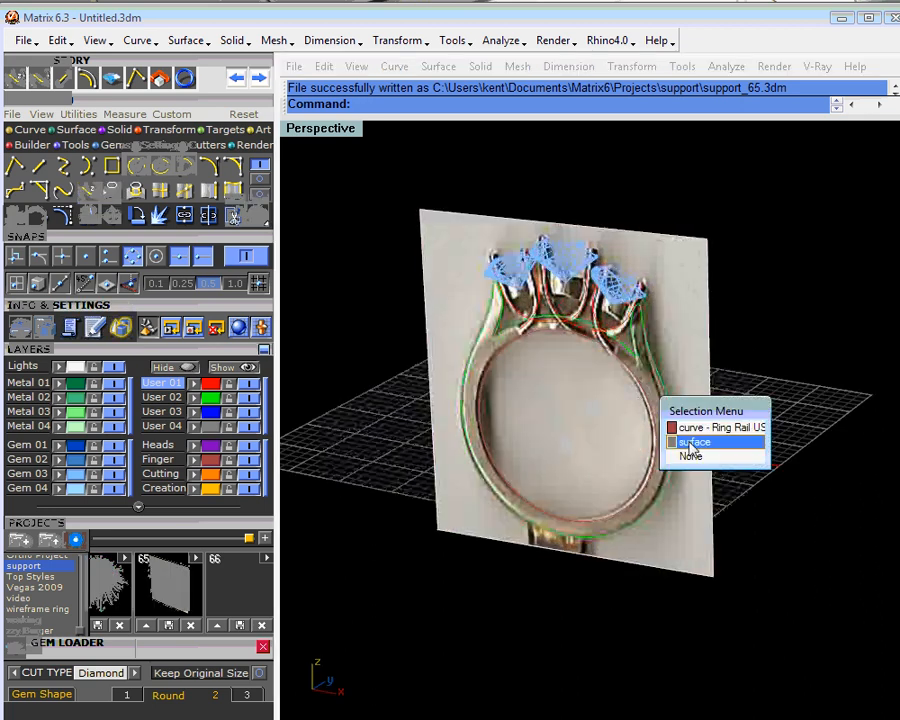
click(229, 428)
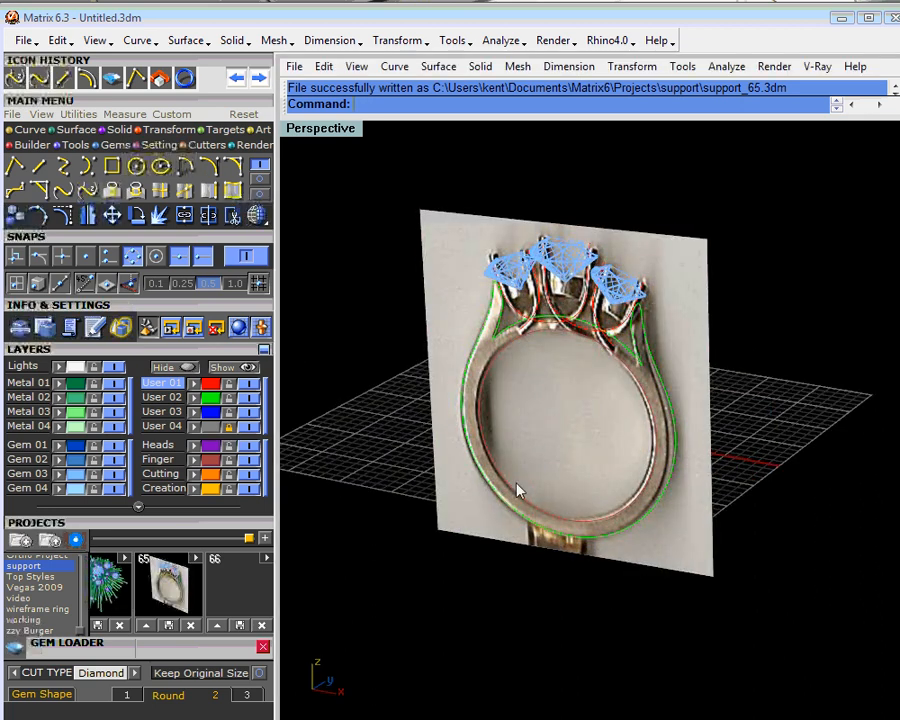
- Assign the finger ring rail curve to the User 02 layer
click(474, 403)
click(195, 399)
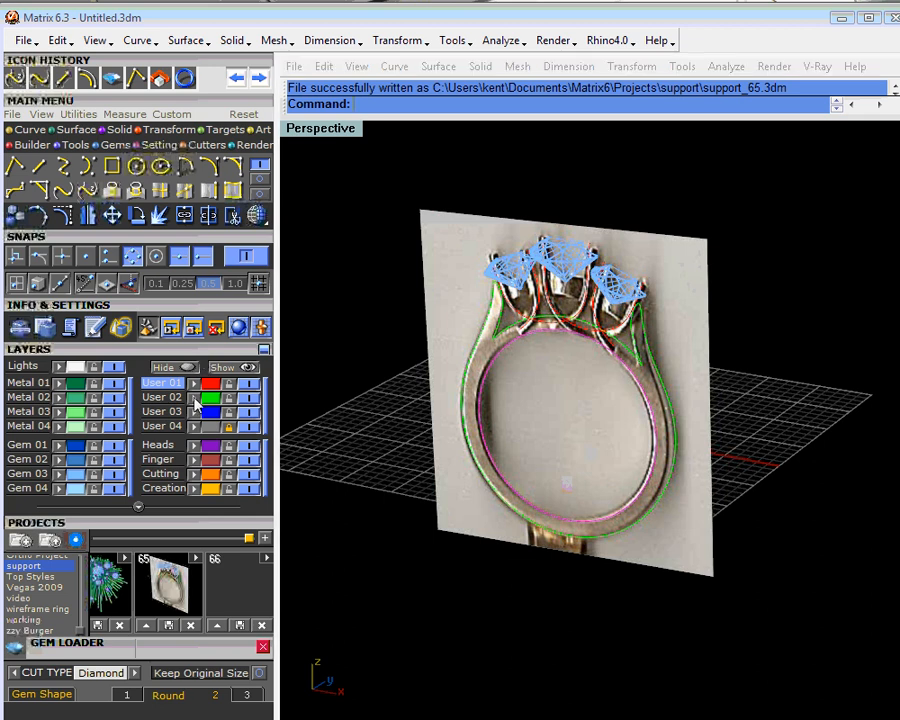
click(783, 413)
right_drag(740, 458, 808, 438)
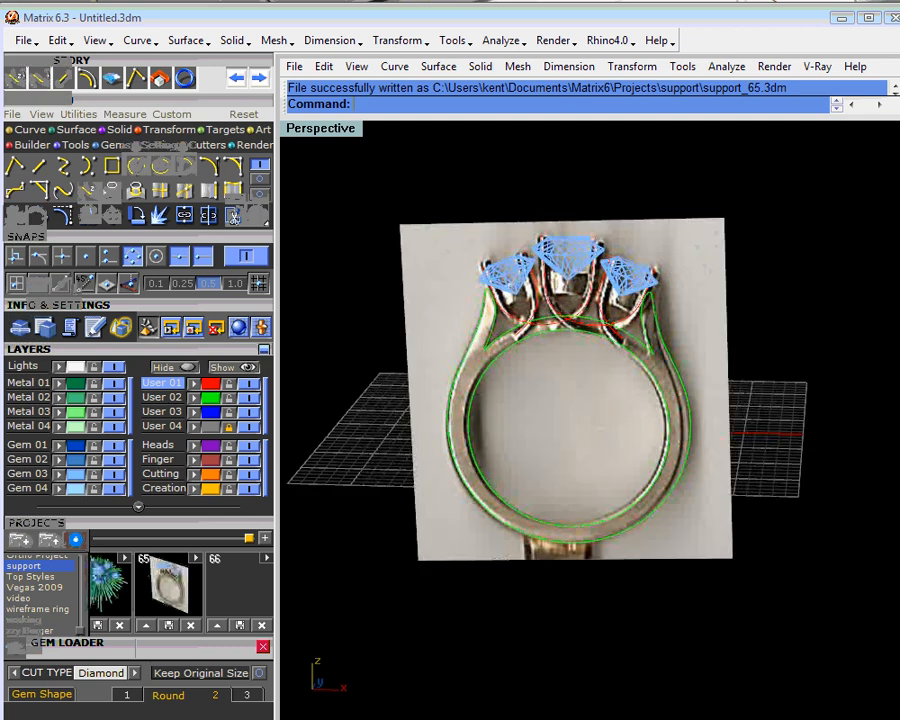
scroll(643, 313, up, 3)
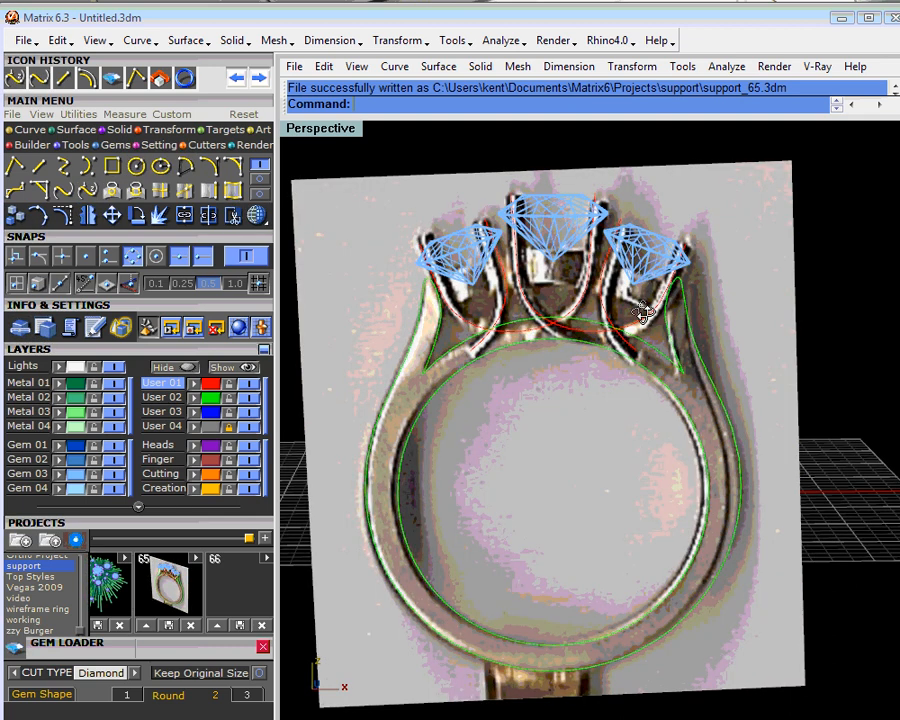
right_drag(643, 313, 562, 346)
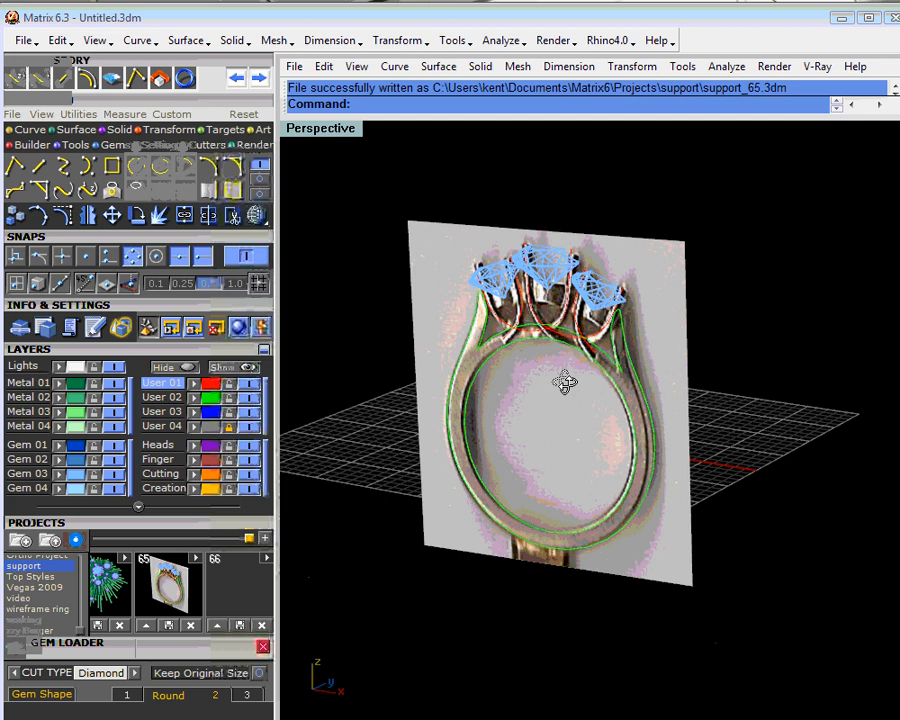
right_drag(565, 383, 590, 396)
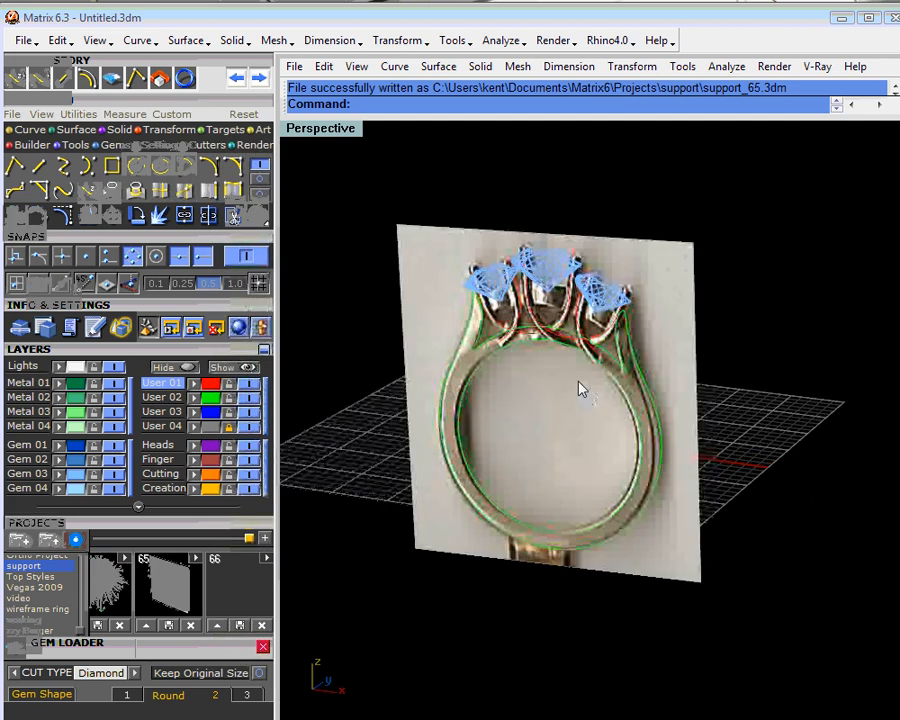
- With object snaps off, draw a shallow, outward-bowing arc in the Side View from beside the centre gem's tip down past the ring's midheight
double_click(348, 131)
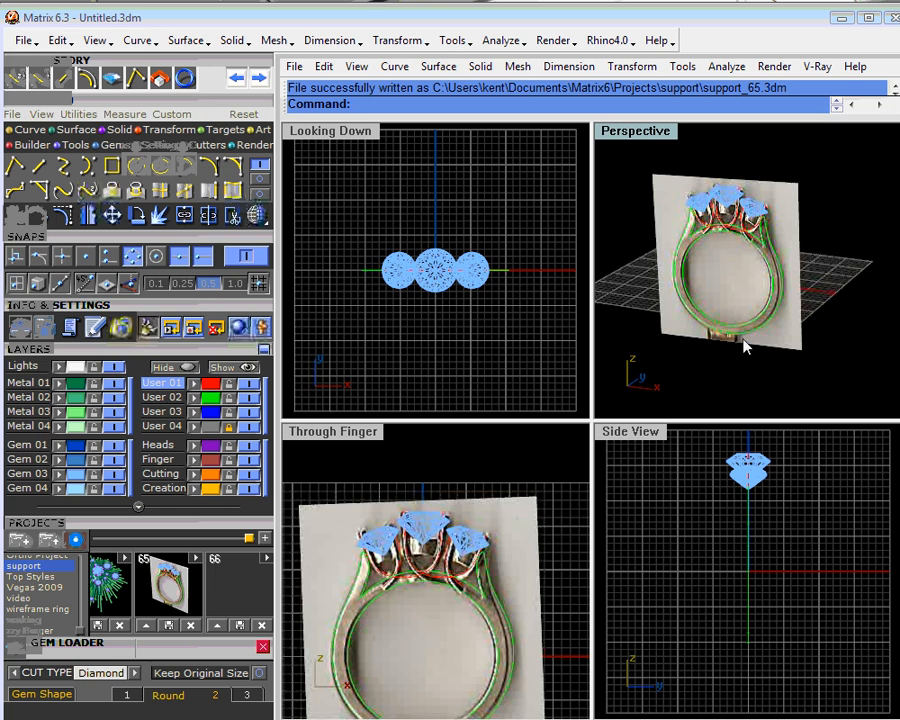
right_drag(743, 341, 742, 302)
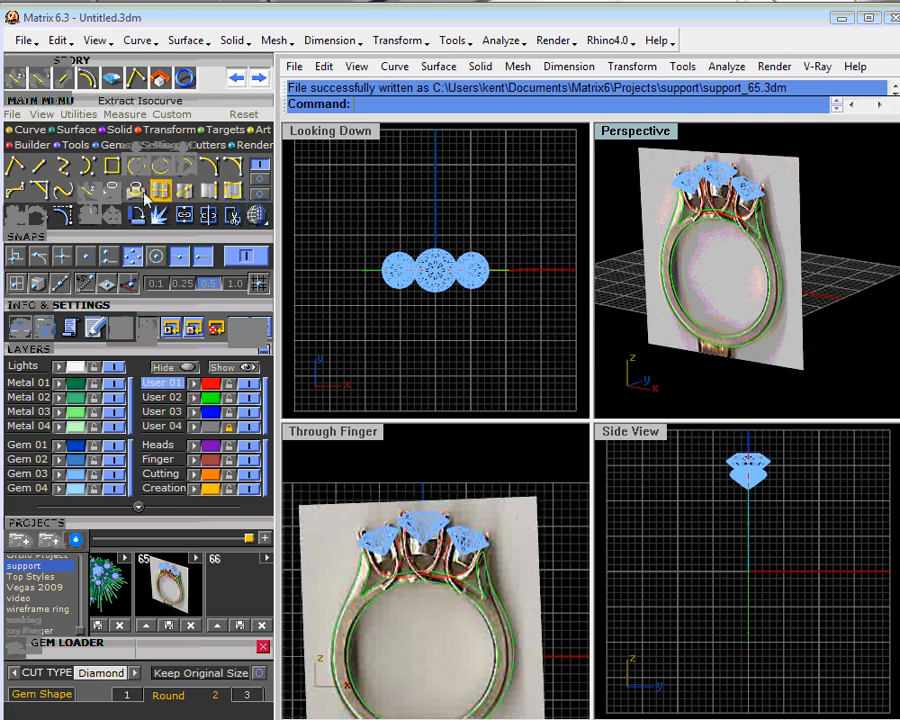
click(212, 168)
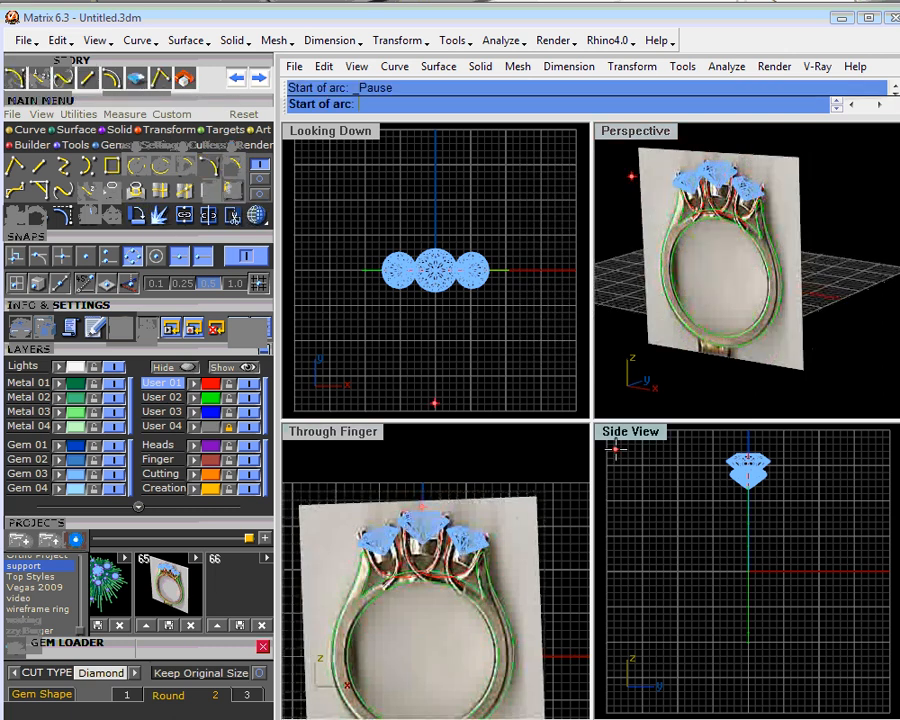
scroll(741, 521, up, 2)
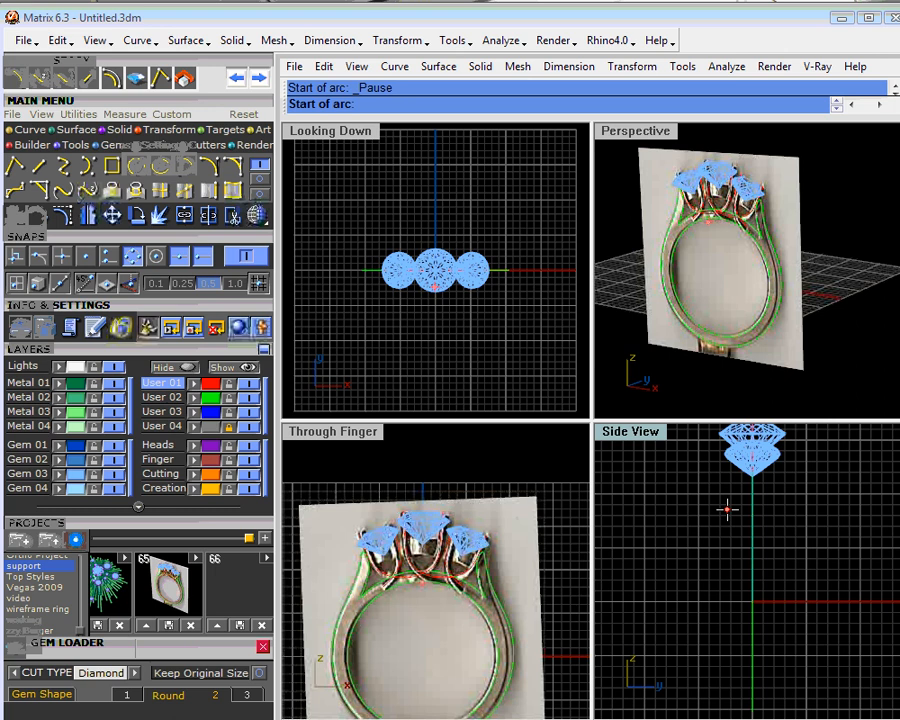
click(245, 256)
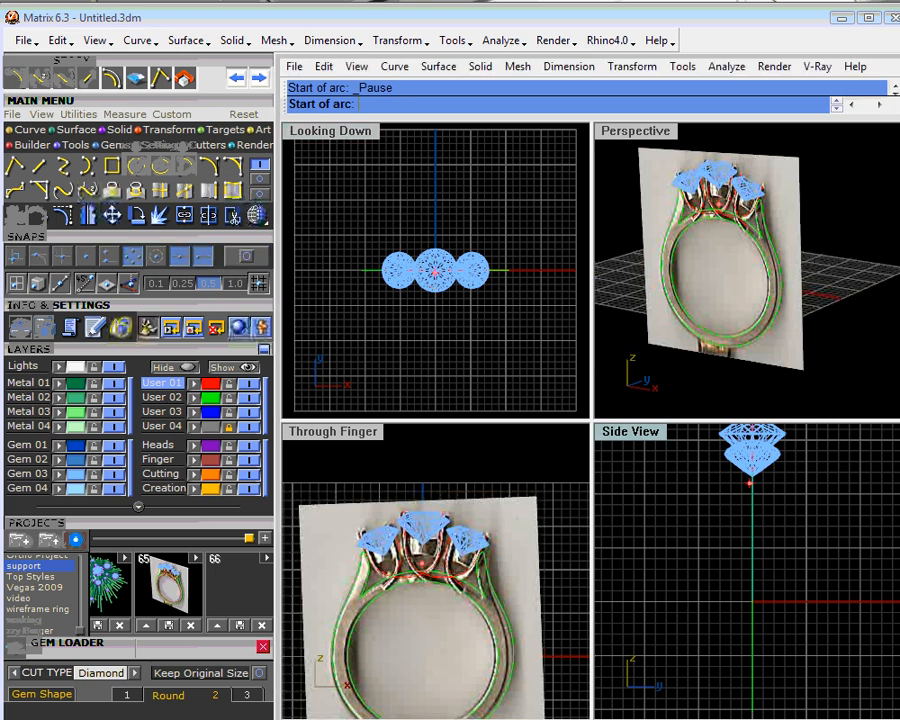
scroll(737, 463, up, 5)
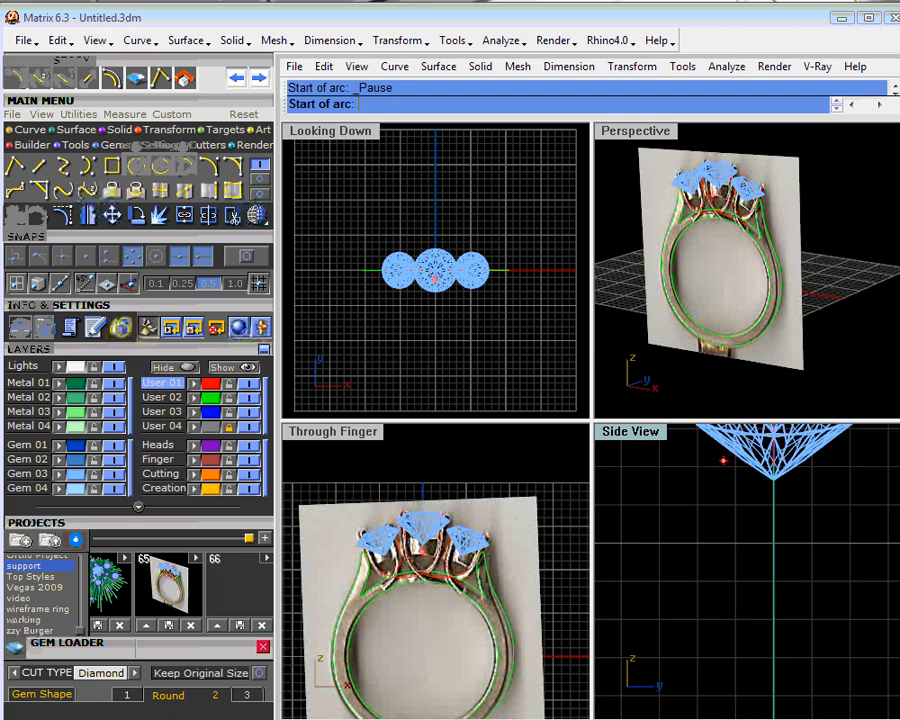
click(721, 461)
scroll(716, 510, down, 4)
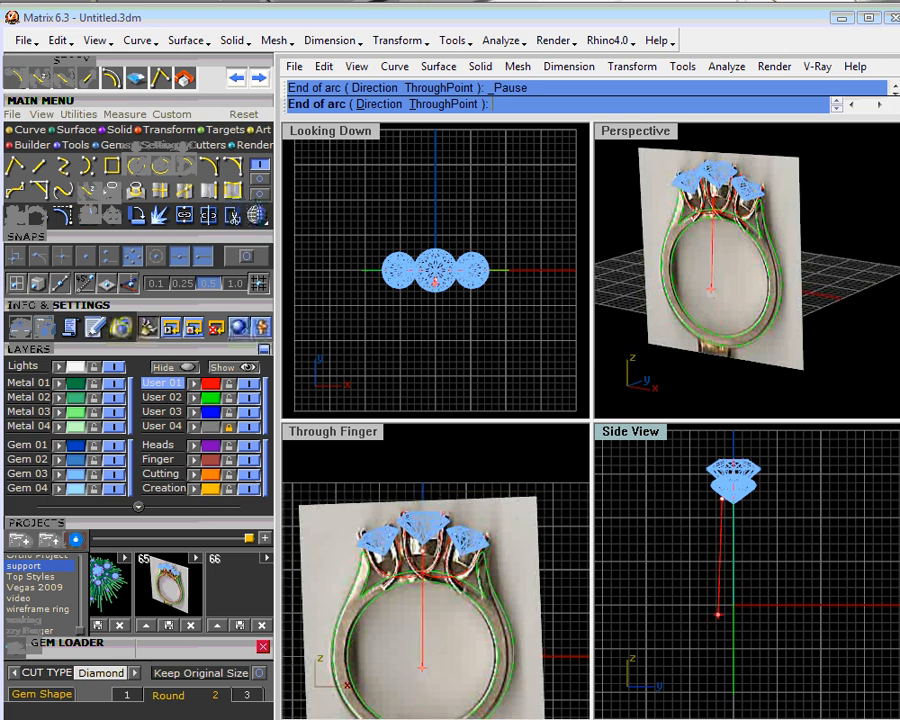
click(718, 607)
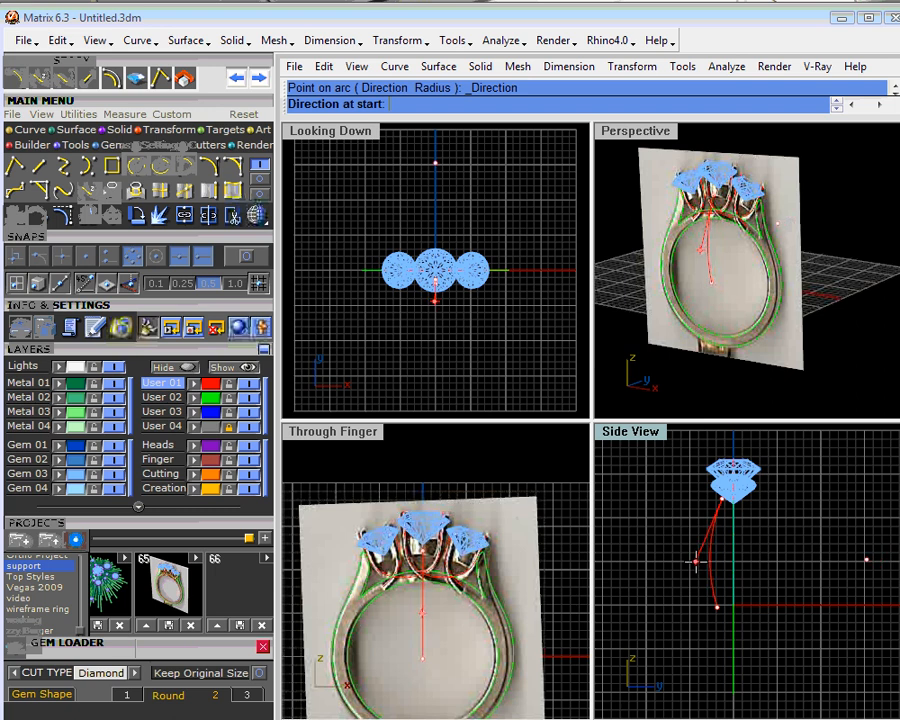
click(695, 561)
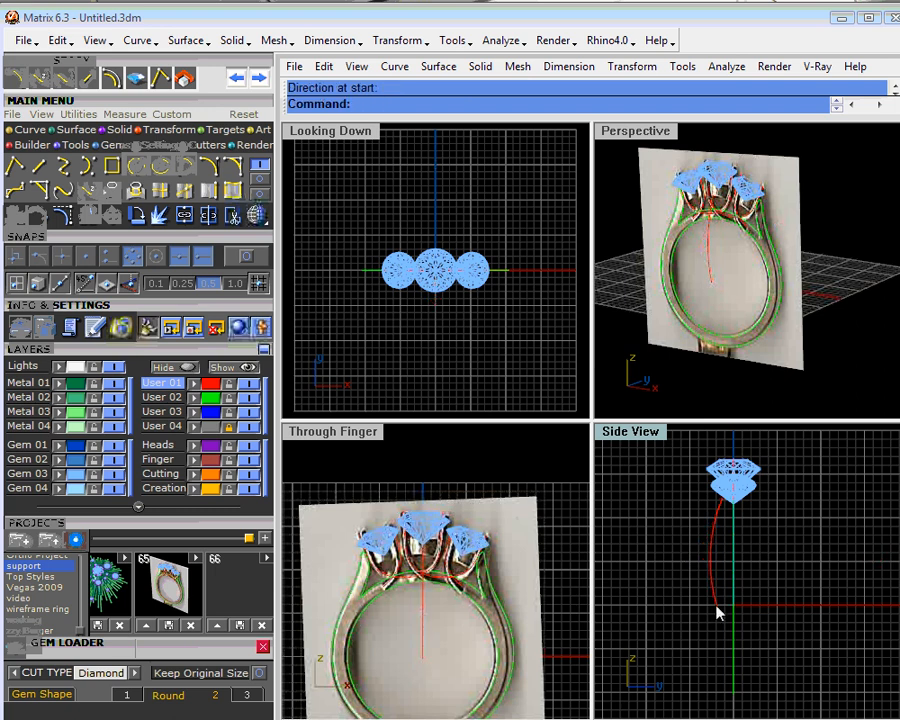
- Turn on the side arc's control points and move its lower end point straight down to lengthen the curve
click(64, 215)
right_drag(731, 625, 697, 548)
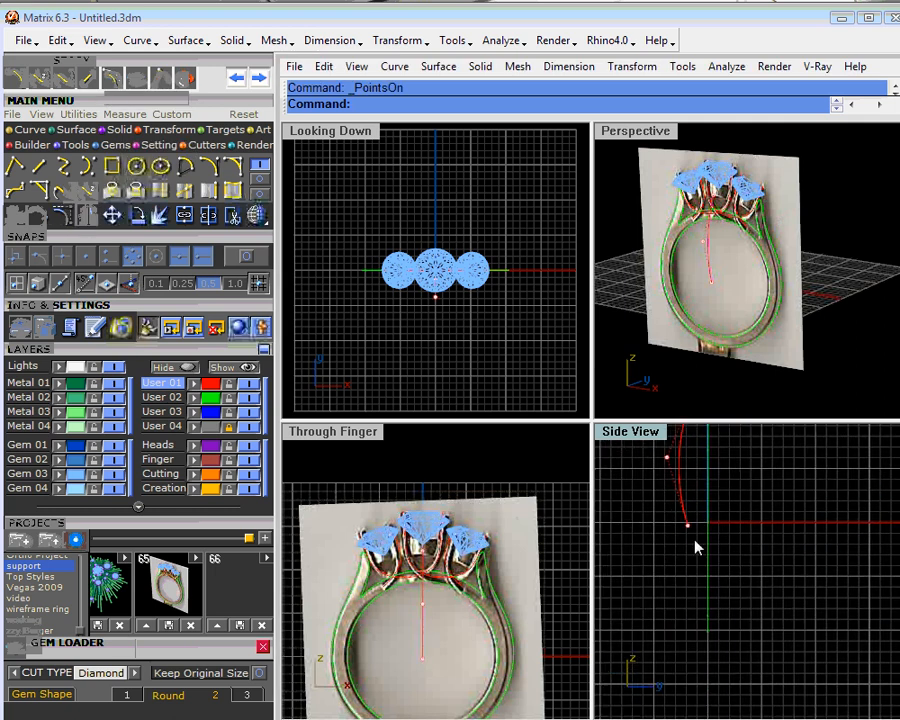
drag(688, 530, 688, 563)
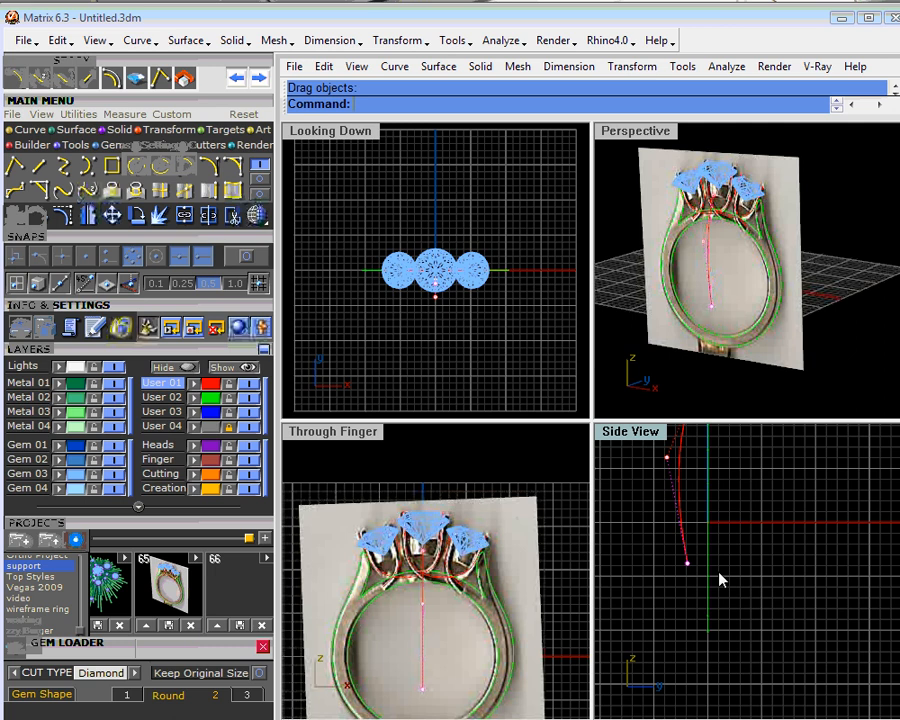
key(Escape)
scroll(721, 575, down, 2)
mouse_move(733, 575)
right_down()
mouse_move(746, 606)
mouse_move(734, 600)
right_up()
- Extend the lower end of the side curve dynamically with the Line type, down to the vertical centre axis near the ring's base
click(697, 592)
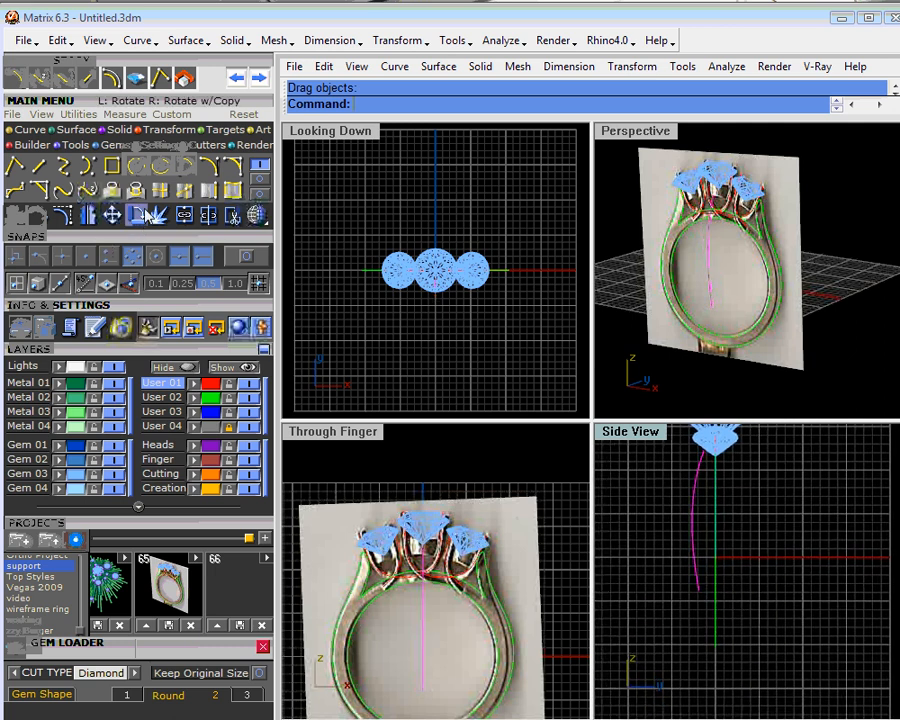
click(262, 180)
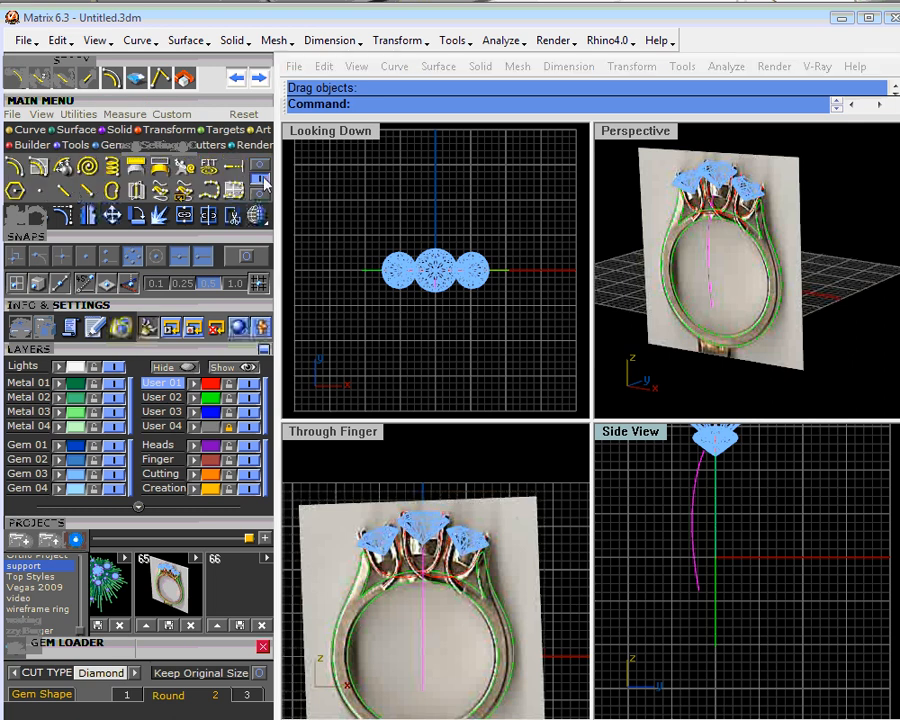
click(231, 170)
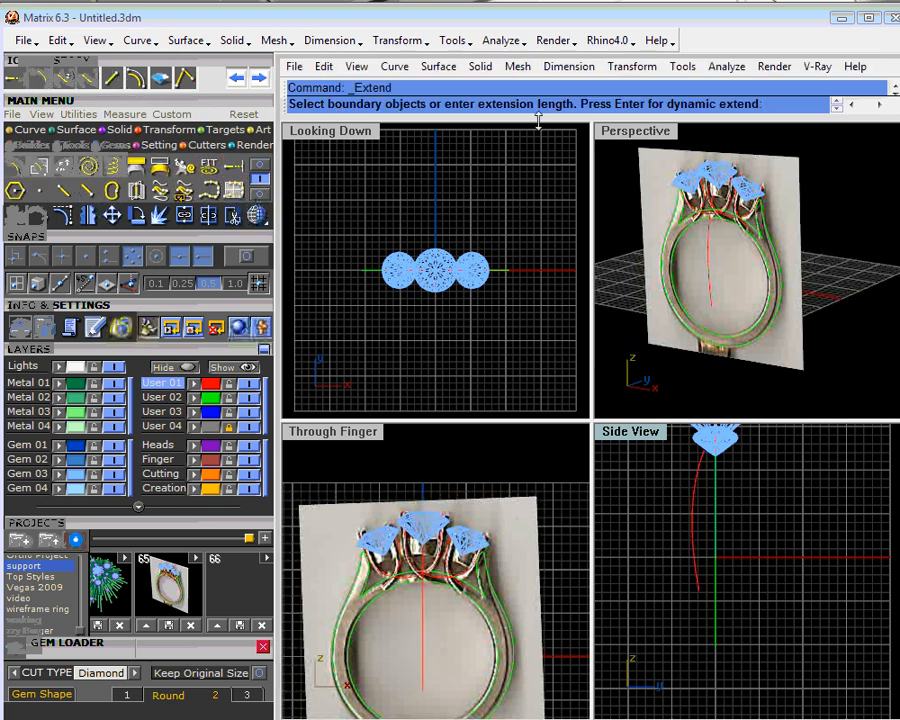
key(Return)
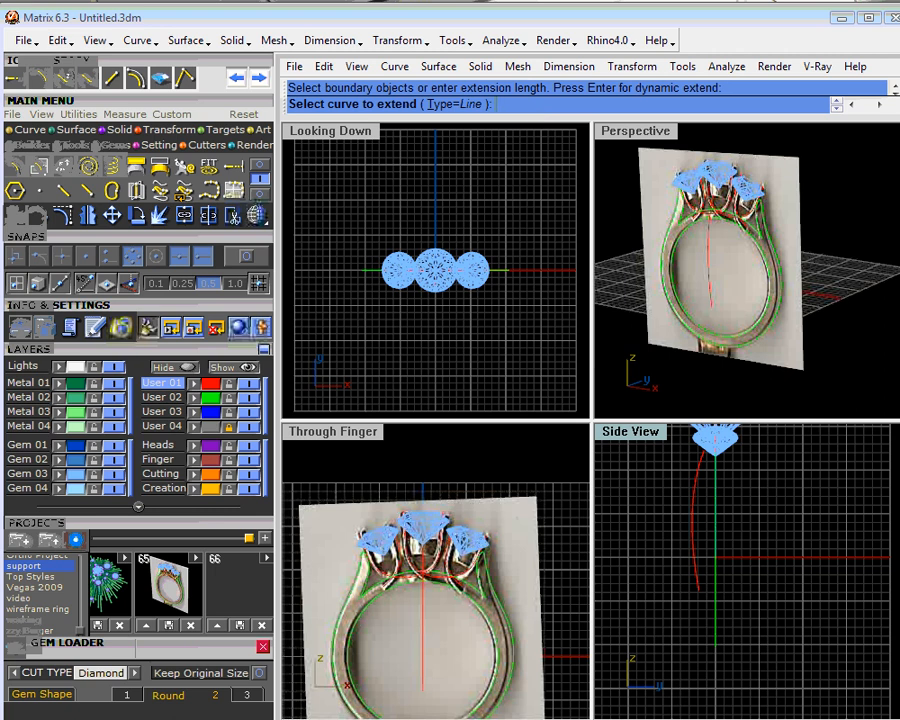
click(699, 597)
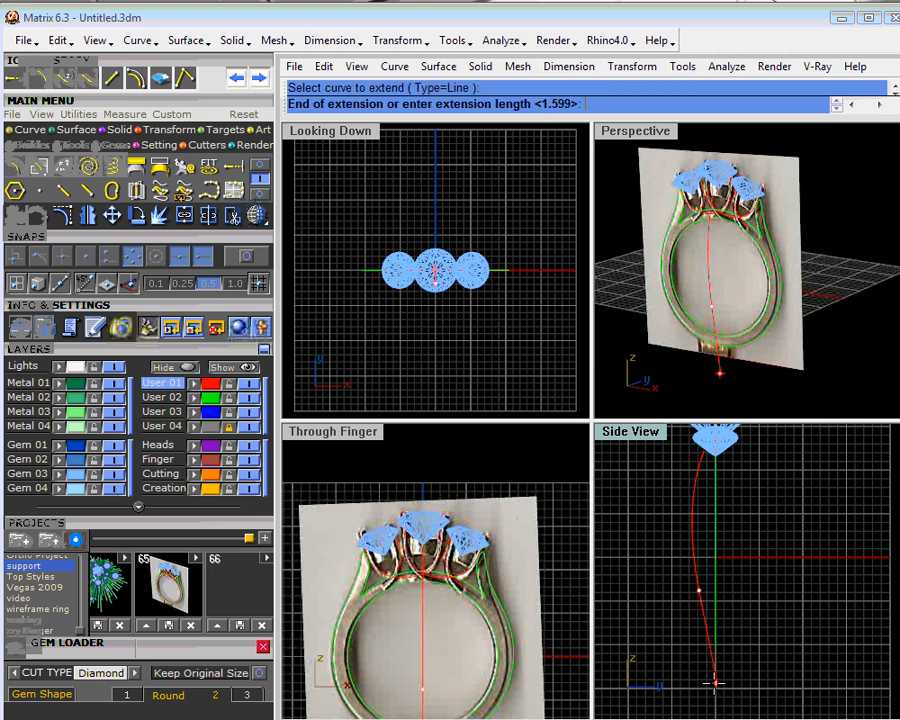
click(715, 683)
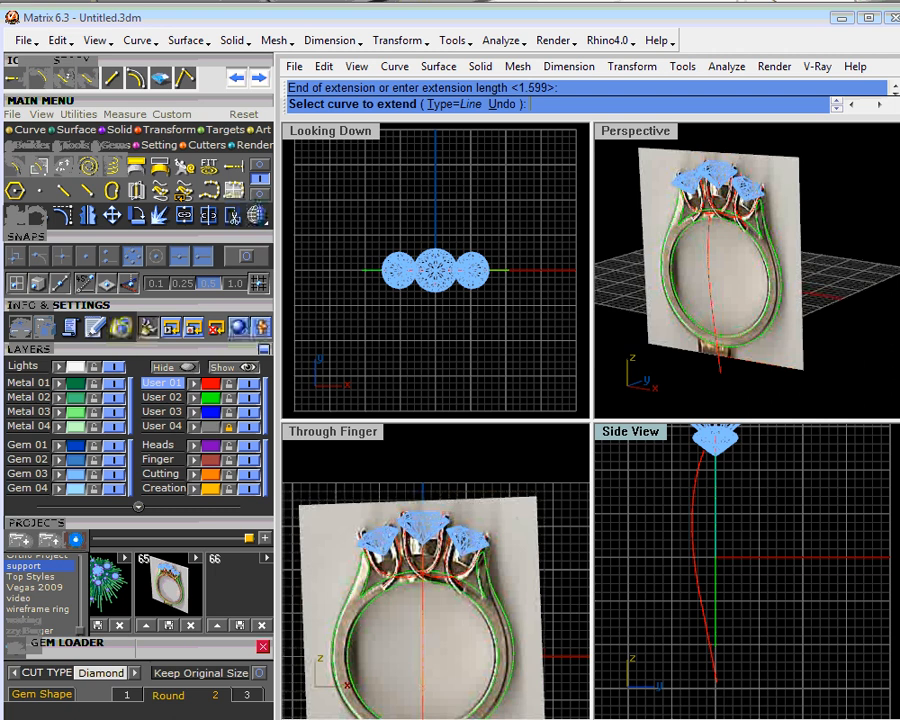
right_click(697, 563)
- Rotate the side curve slightly outward about its upper end in the Side View
click(694, 563)
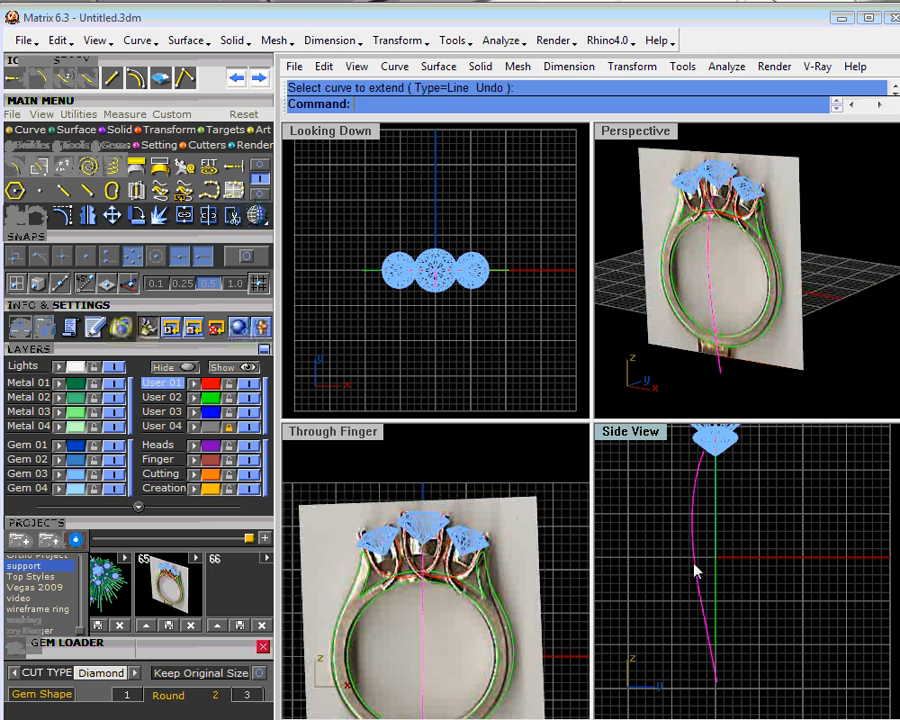
click(143, 222)
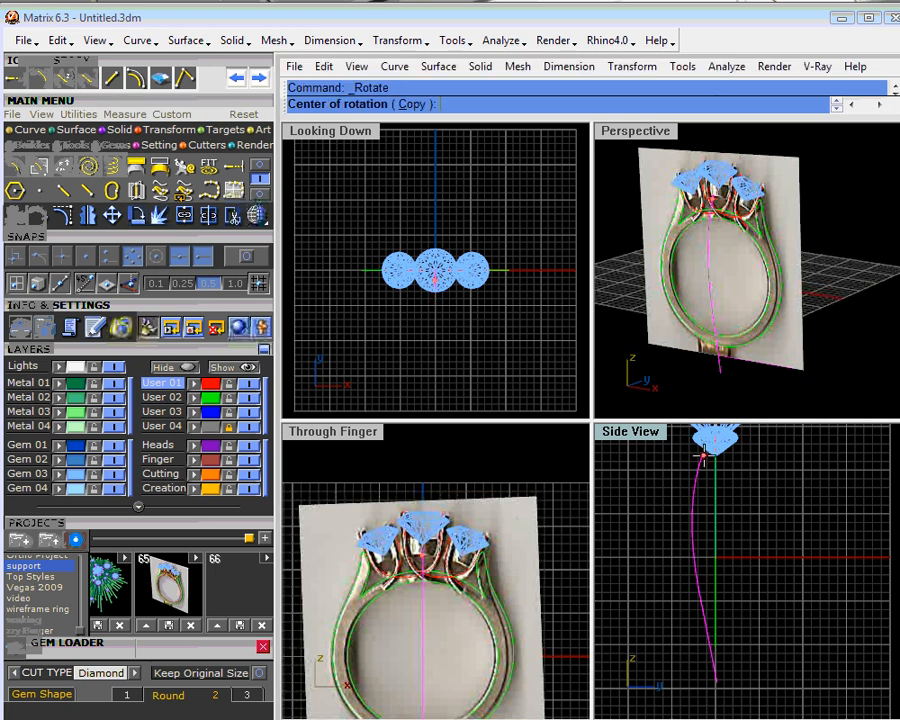
click(703, 455)
click(683, 645)
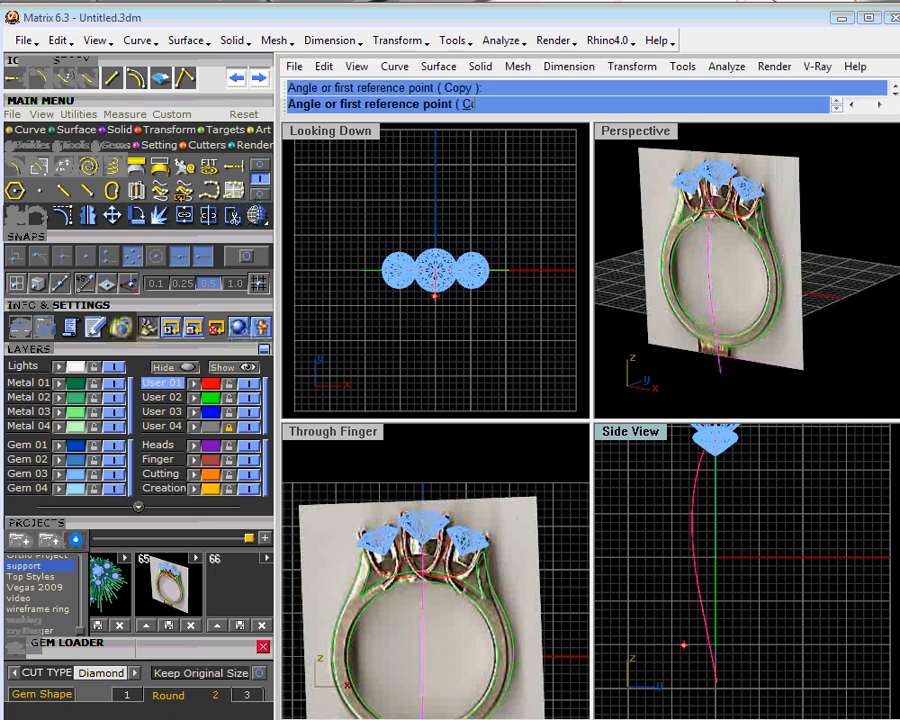
click(676, 644)
scroll(713, 652, up, 3)
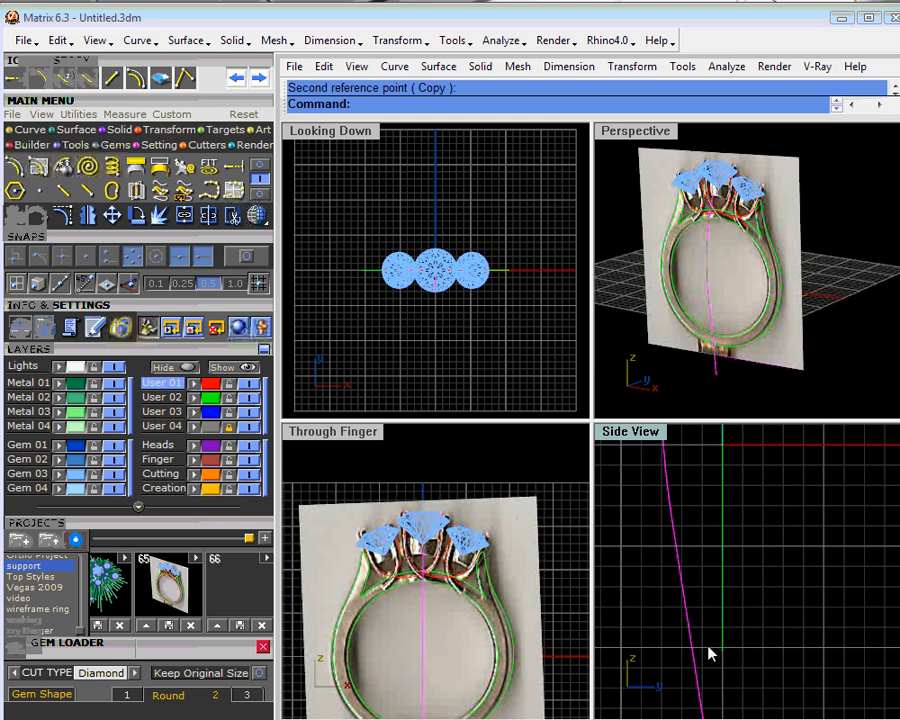
scroll(753, 642, down, 3)
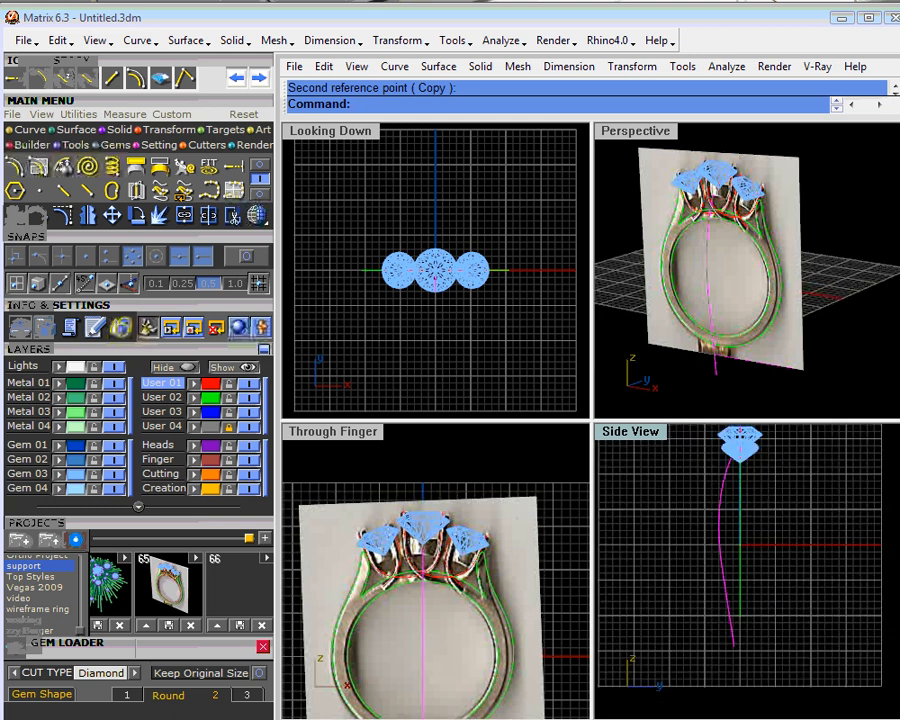
- Assign the side curve to the User 02 layer and inspect it against the ring in a maximized Perspective view
click(193, 399)
click(807, 500)
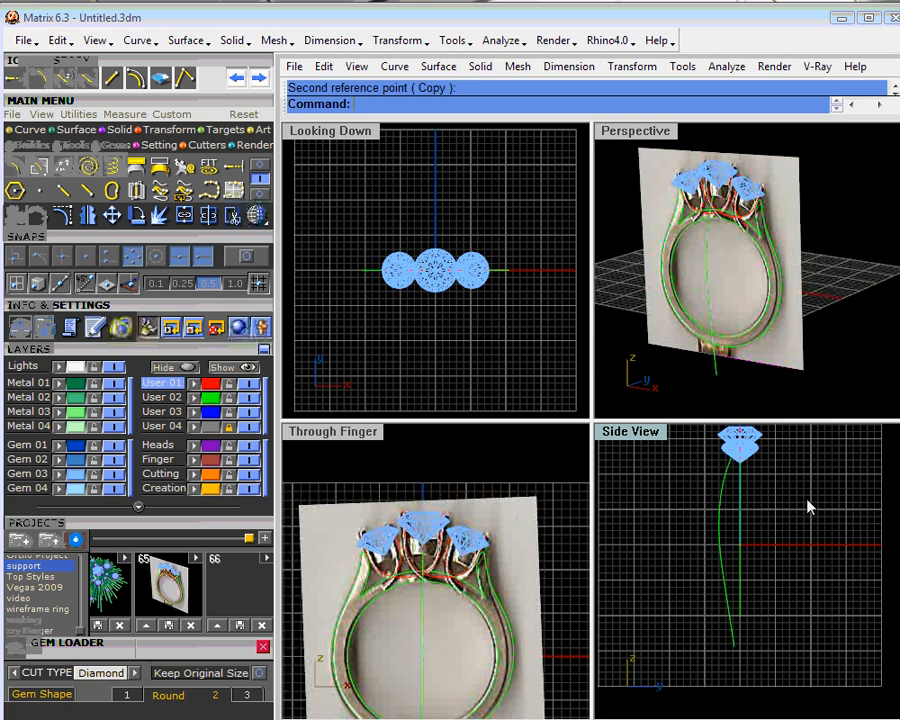
double_click(666, 134)
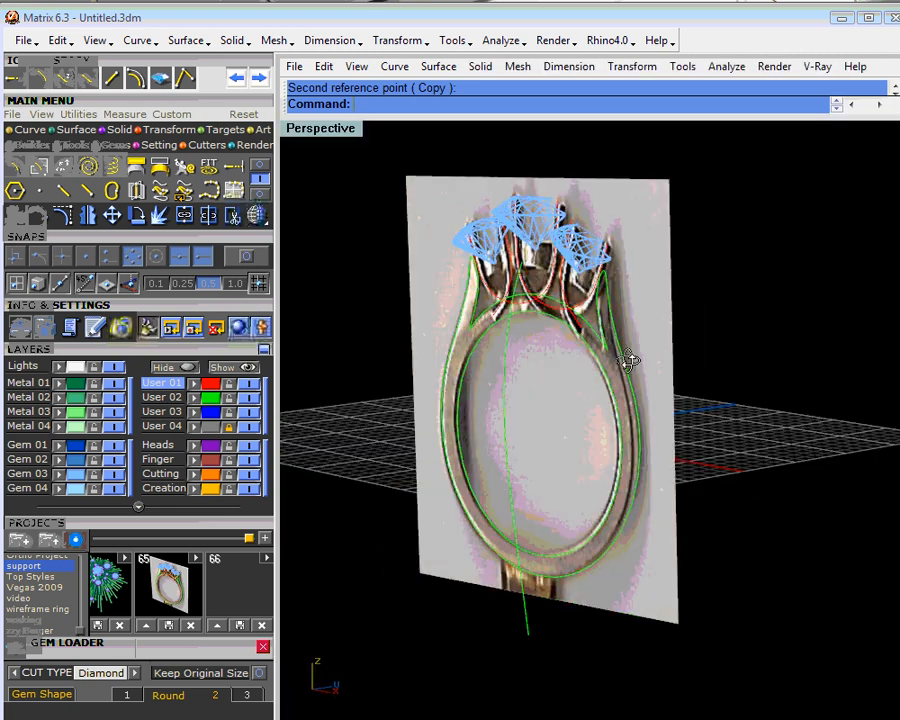
right_drag(628, 362, 673, 345)
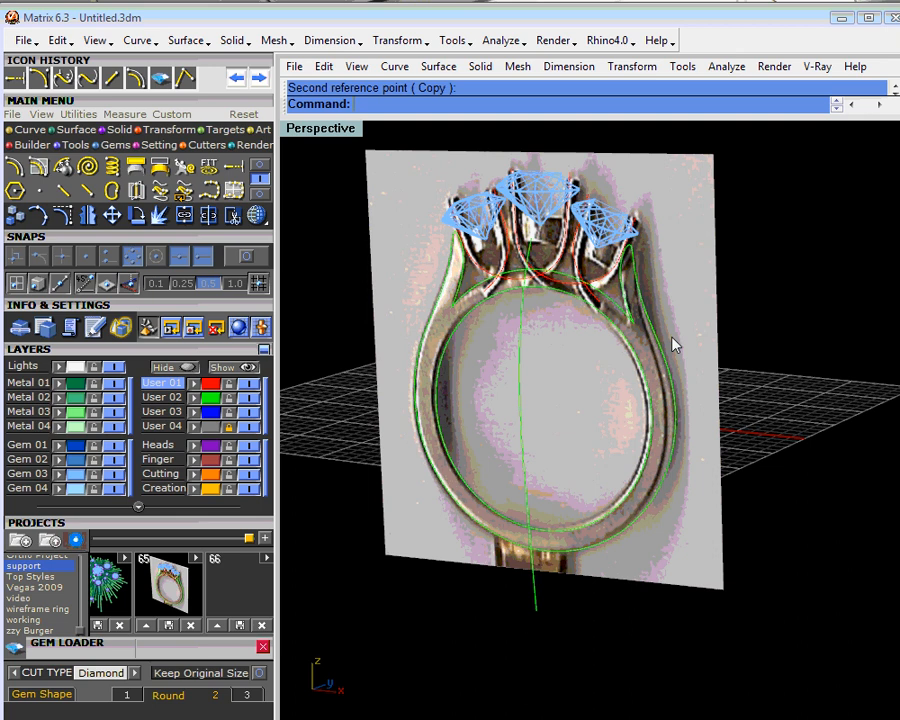
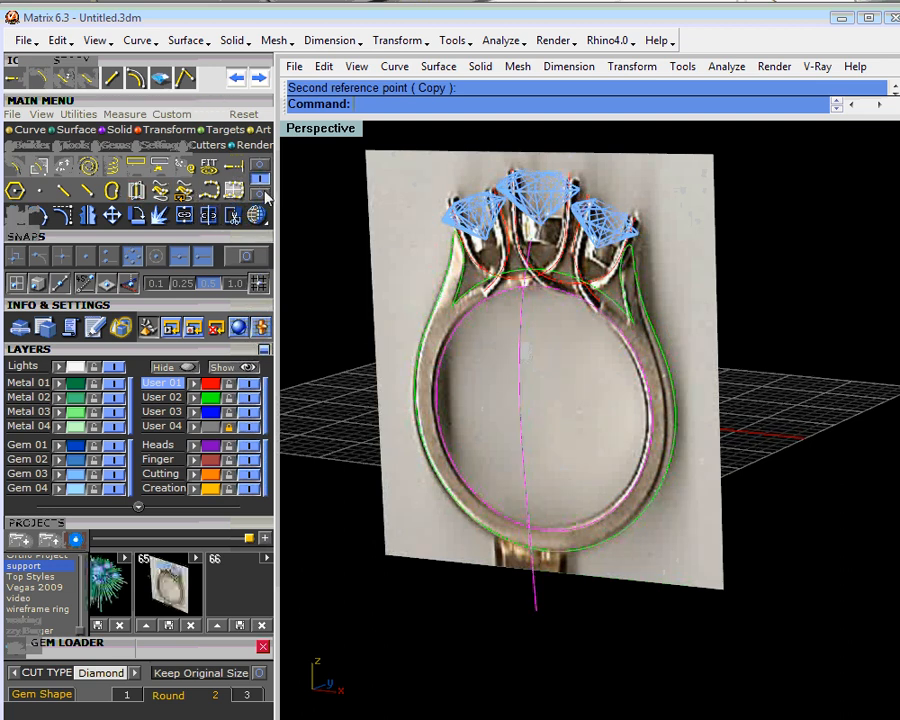
- Create 3D curves from two views by combining the side curve with the inner circle and outer ring outline, placing them on the Finger layer
click(164, 191)
mouse_move(538, 349)
right_down()
mouse_move(548, 354)
mouse_move(366, 329)
mouse_move(552, 345)
right_up()
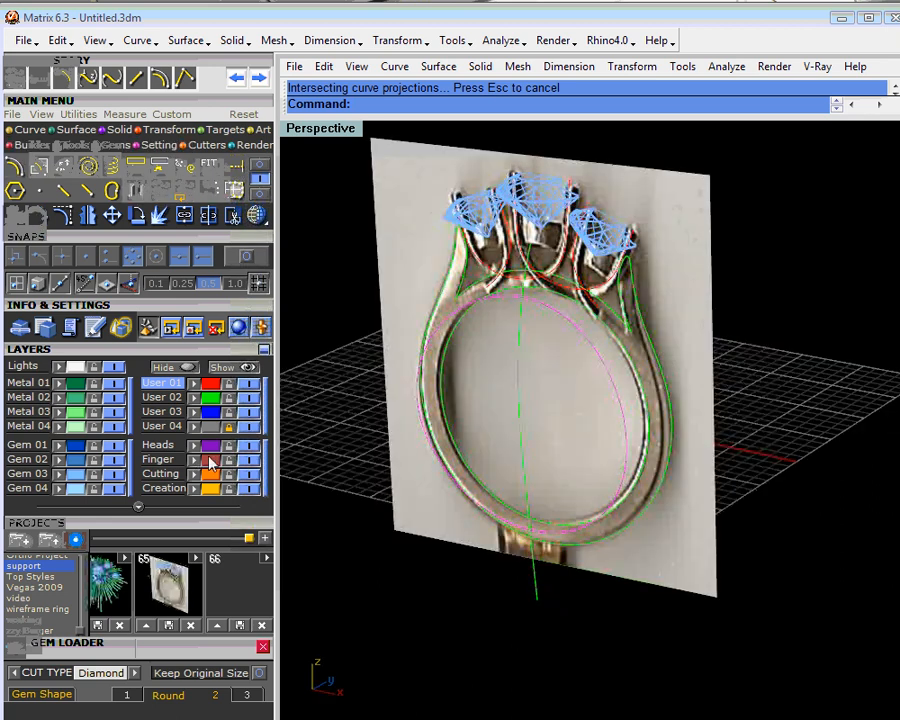
click(158, 459)
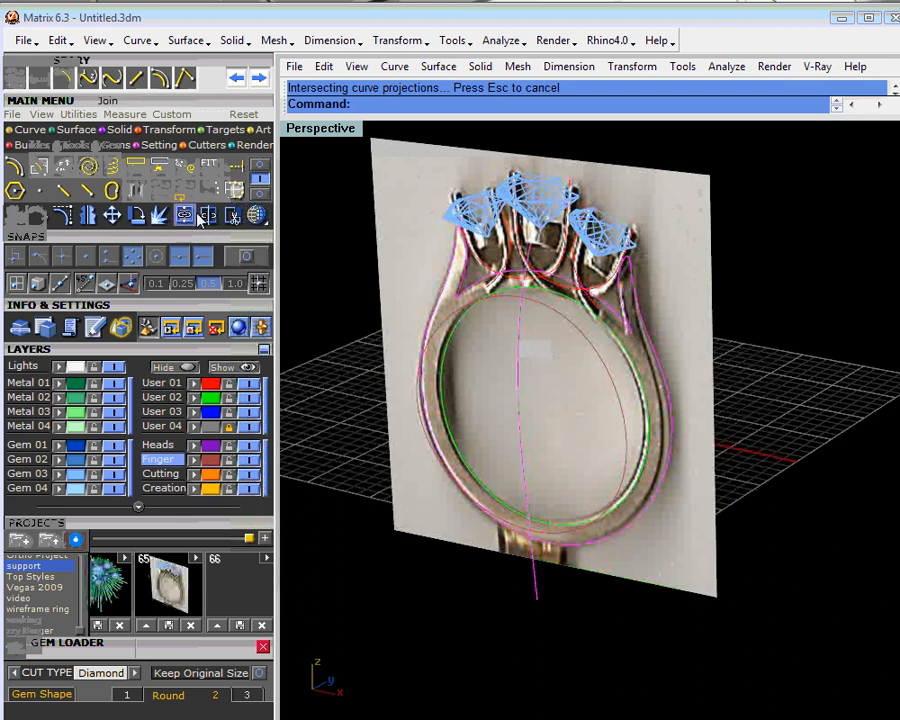
right_drag(476, 294, 570, 415)
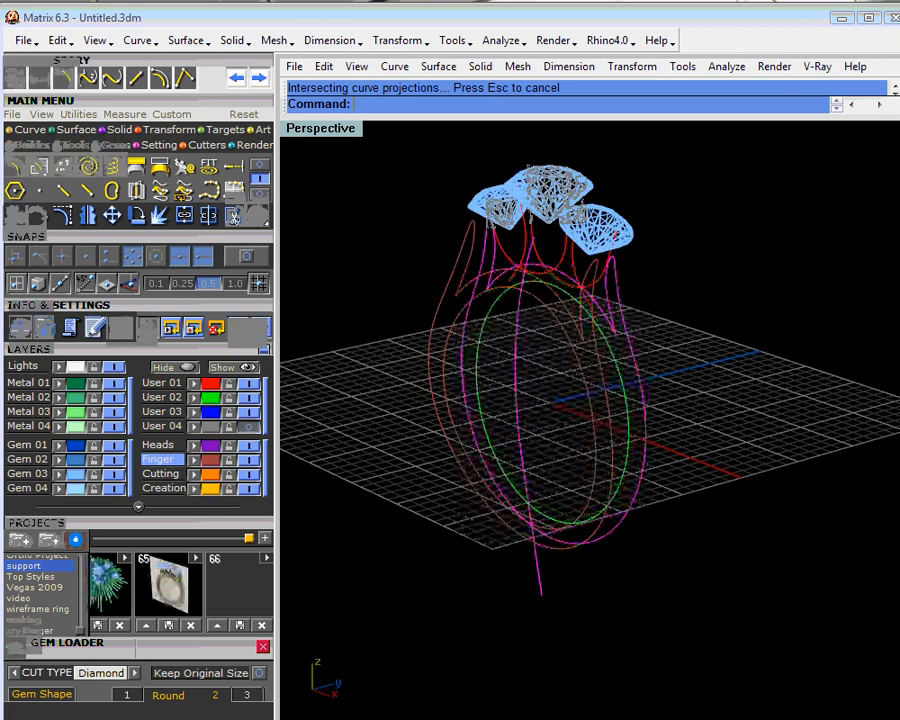
- Mirror the projected 3D ring curves to the opposite side of the ring's centre plane and hide the User 02 layer
right_click(88, 215)
click(743, 565)
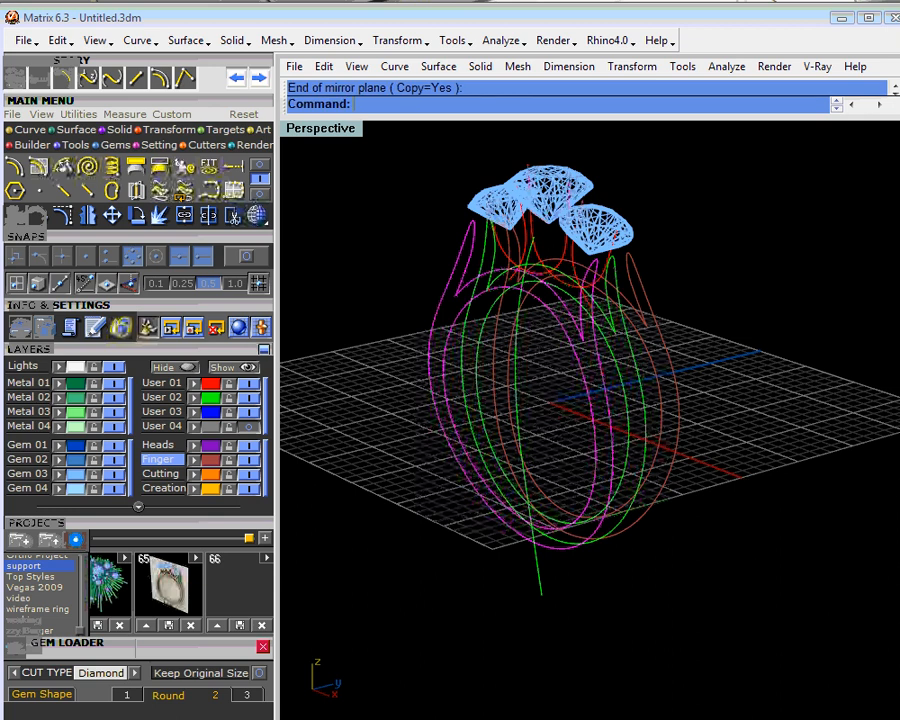
right_drag(743, 565, 625, 522)
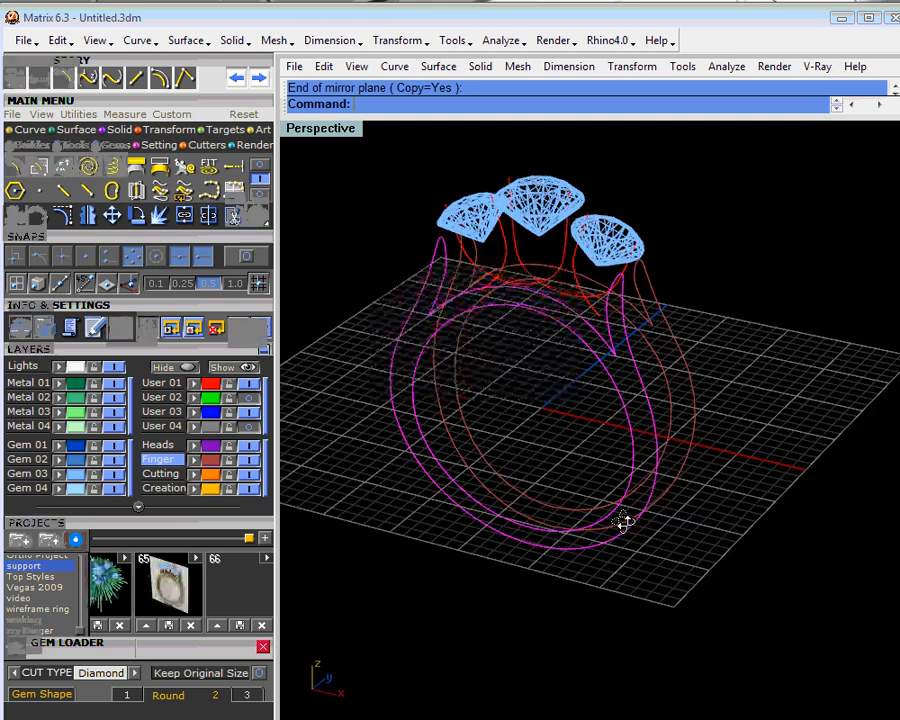
shift+right_drag(713, 381, 722, 354)
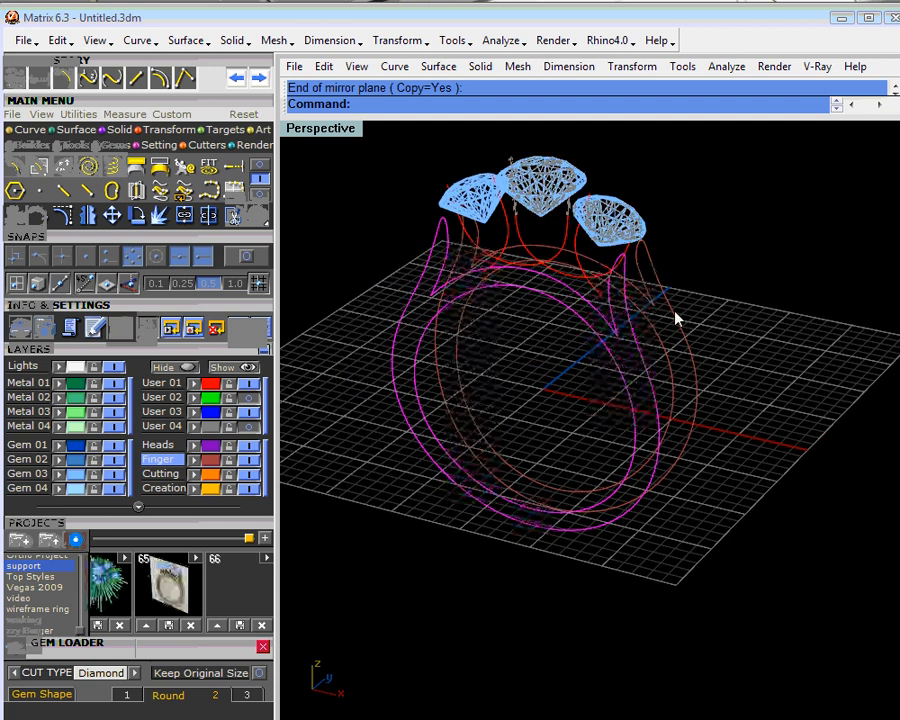
right_drag(676, 318, 659, 360)
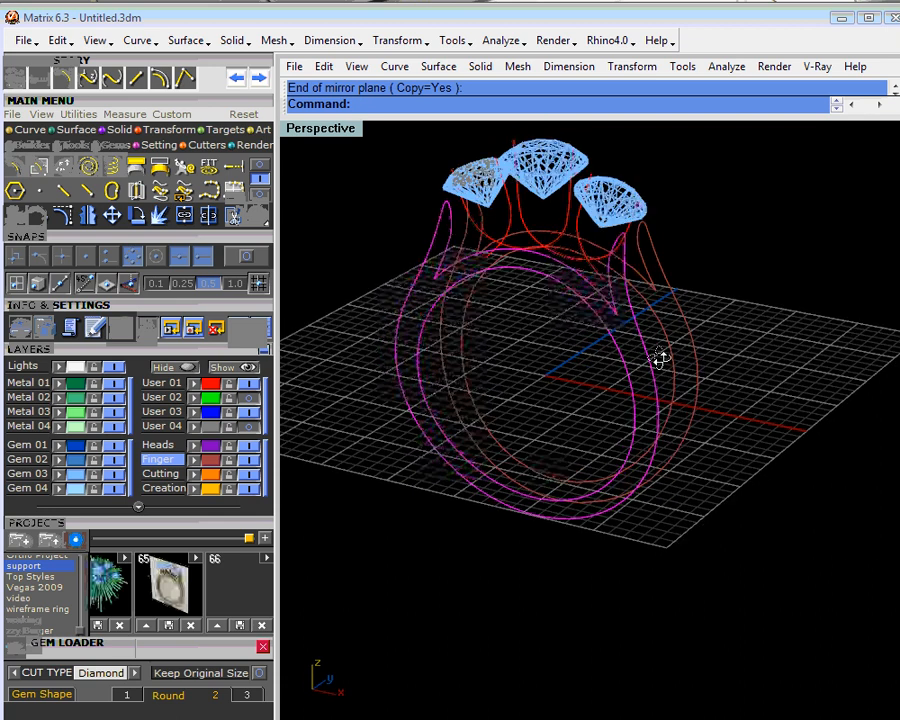
key(Escape)
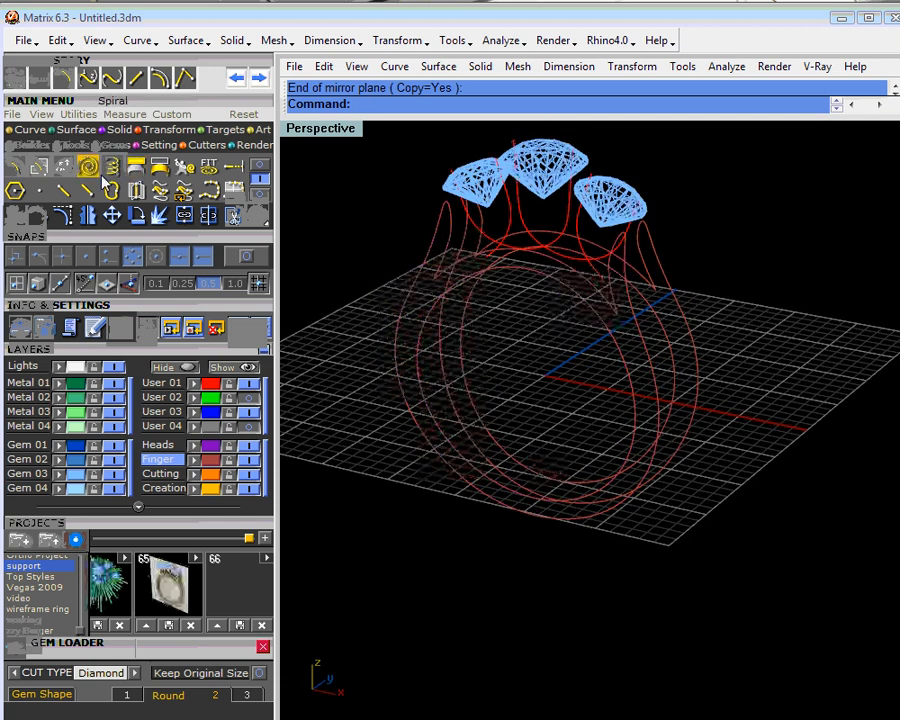
- On the Creation layer, draw a straight polyline joining the front and back curve corners at the base of the left shoulder
click(257, 165)
click(212, 487)
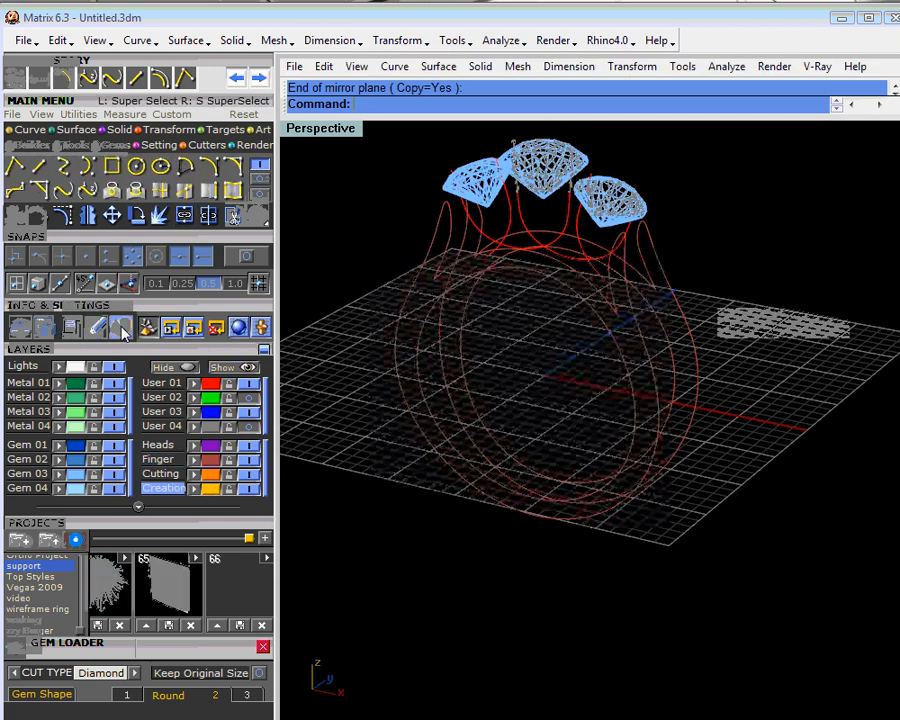
click(15, 166)
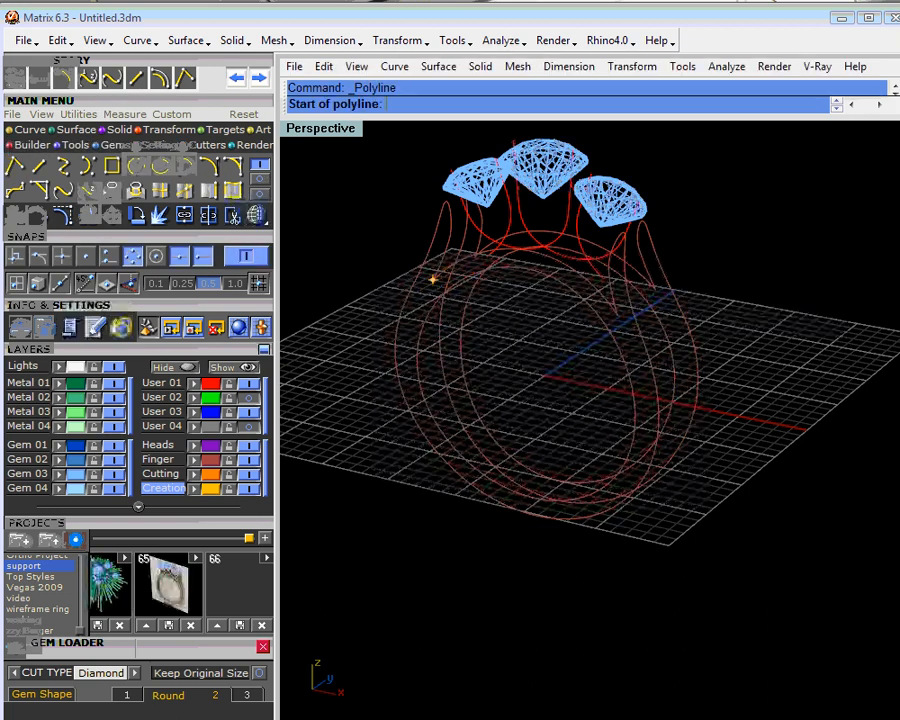
click(435, 278)
scroll(480, 262, up, 5)
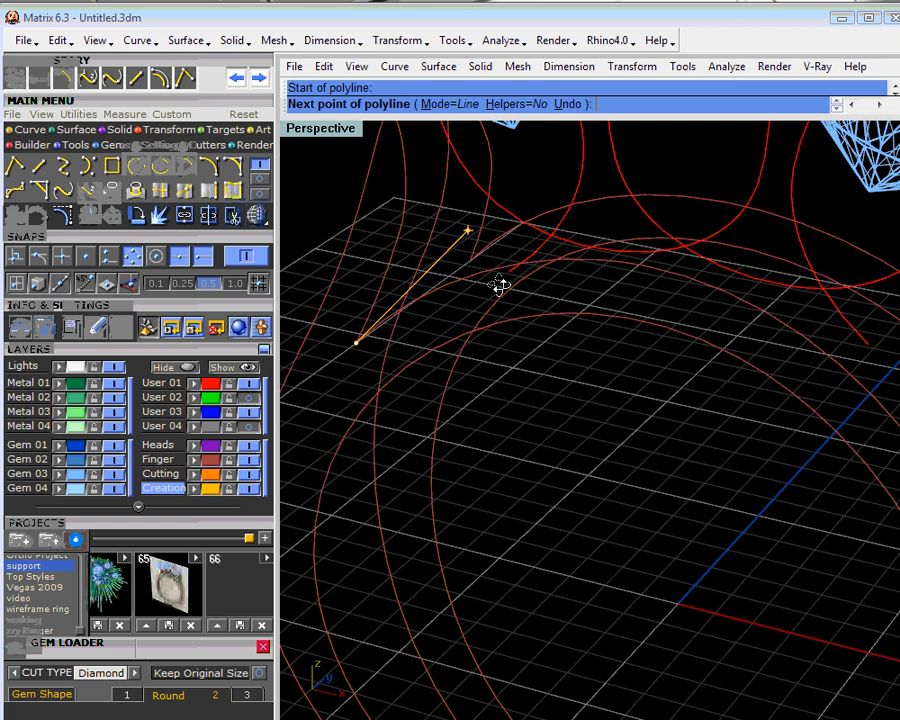
click(470, 262)
scroll(530, 255, down, 5)
right_click(589, 336)
- Draw a matching straight polyline between the front and back curve corners at the base of the right shoulder
right_click(736, 380)
click(716, 378)
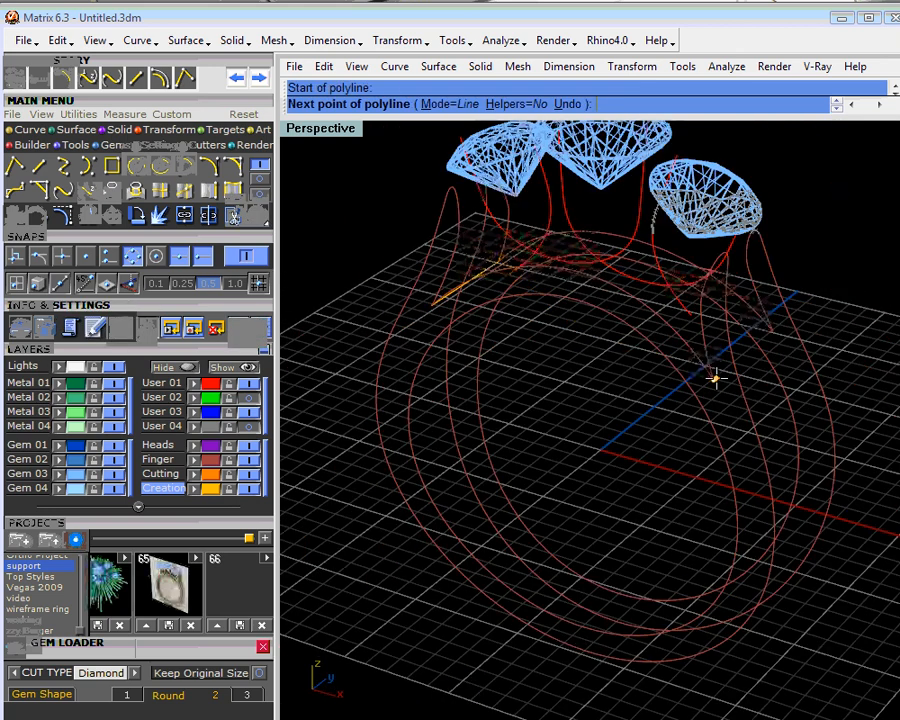
click(770, 334)
right_click(776, 380)
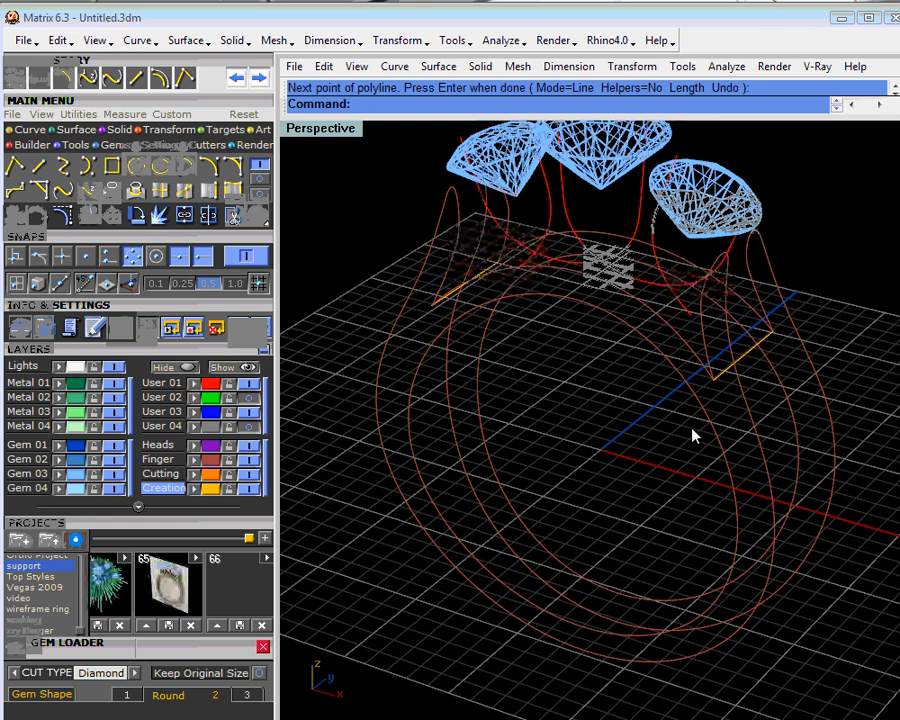
- Draw an Arc Direction curve bridging the two right shoulder tips, hiding the Gem 03 layer and bulging the arc upward in the Side View
right_drag(707, 427, 690, 372)
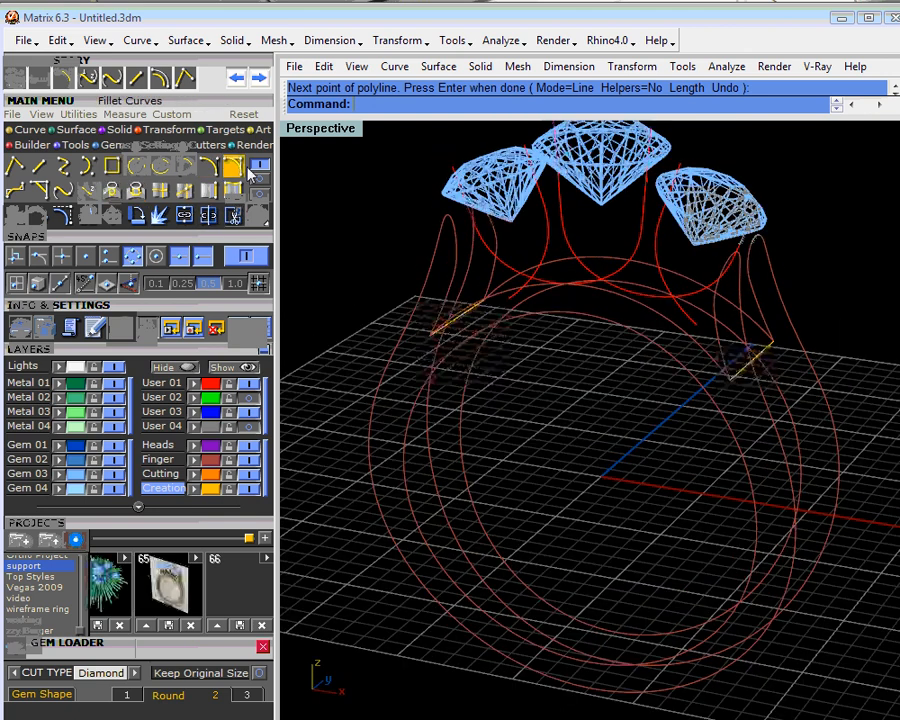
click(208, 167)
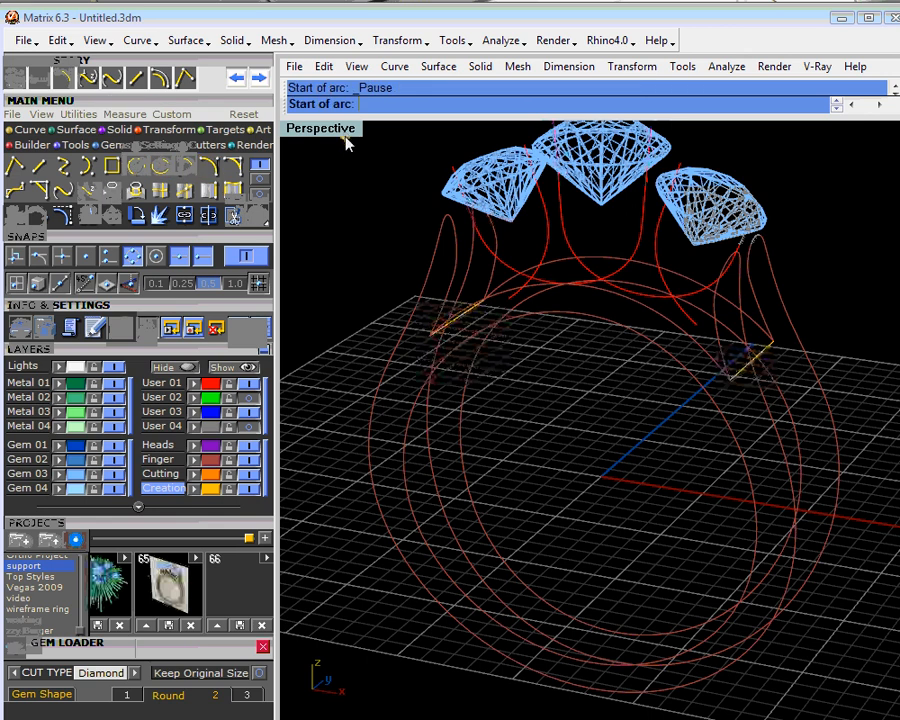
double_click(345, 132)
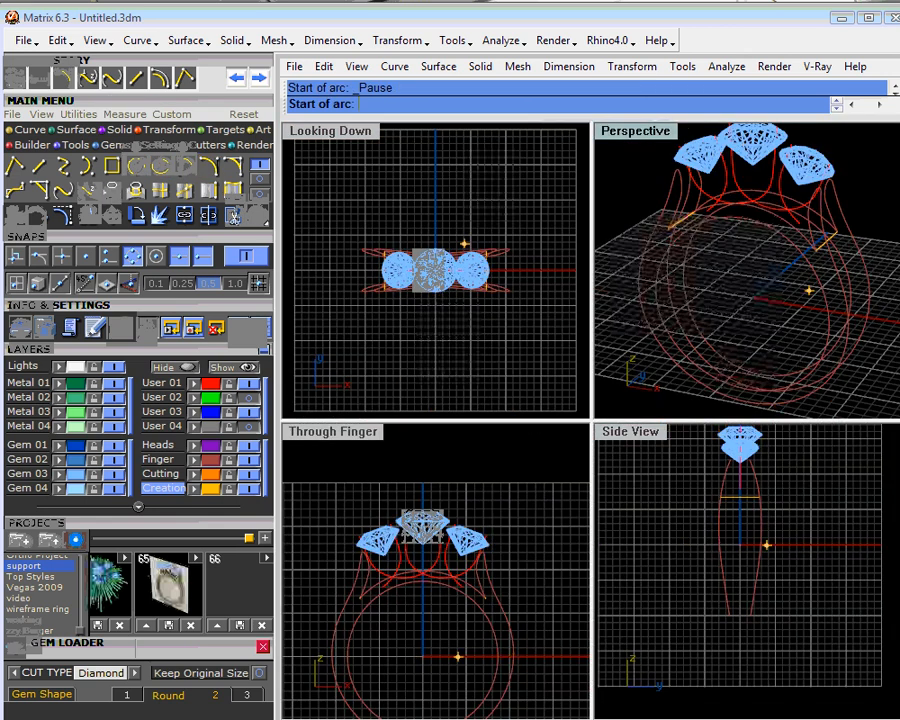
scroll(746, 270, up, 5)
scroll(832, 190, up, 3)
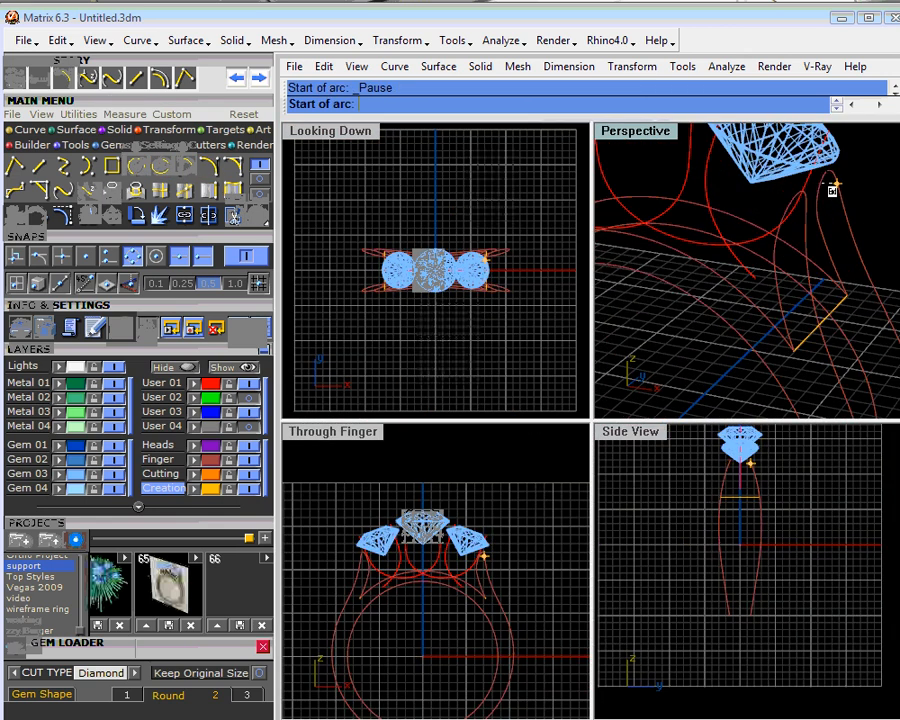
scroll(832, 190, up, 4)
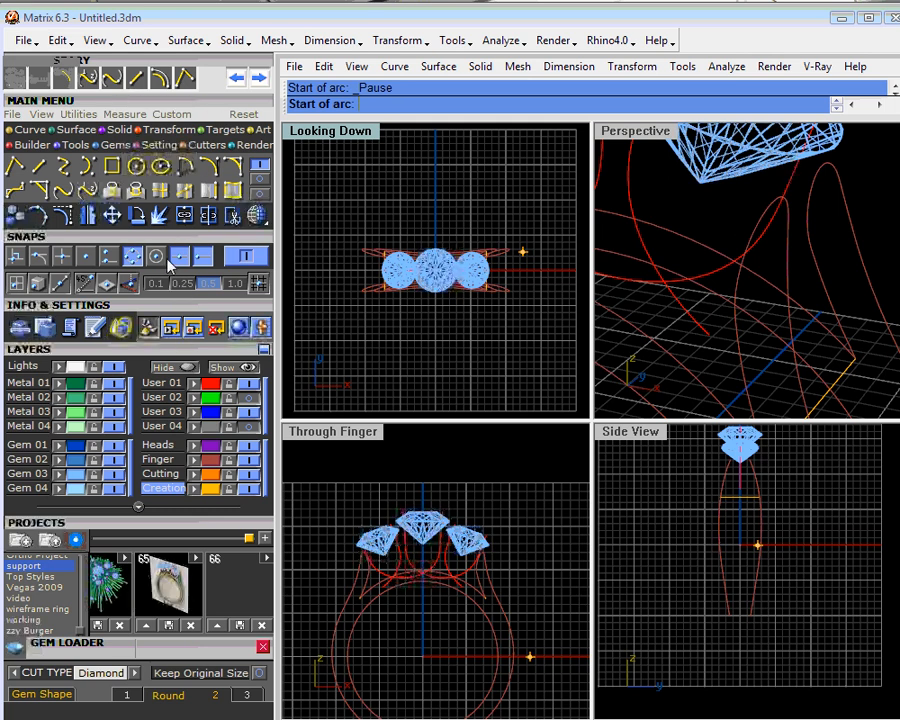
scroll(802, 233, up, 3)
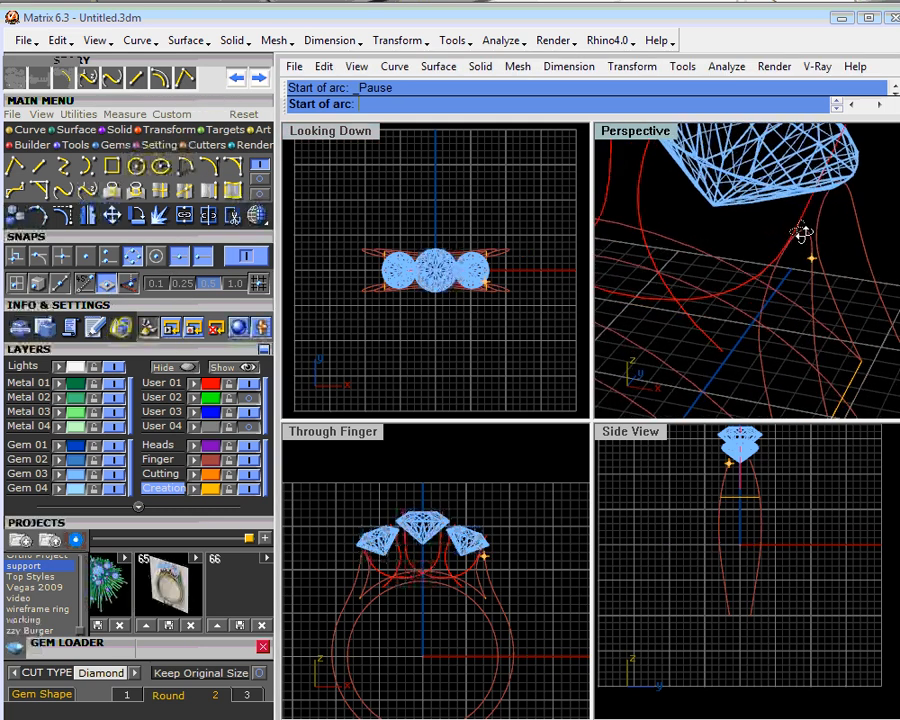
scroll(800, 235, up, 2)
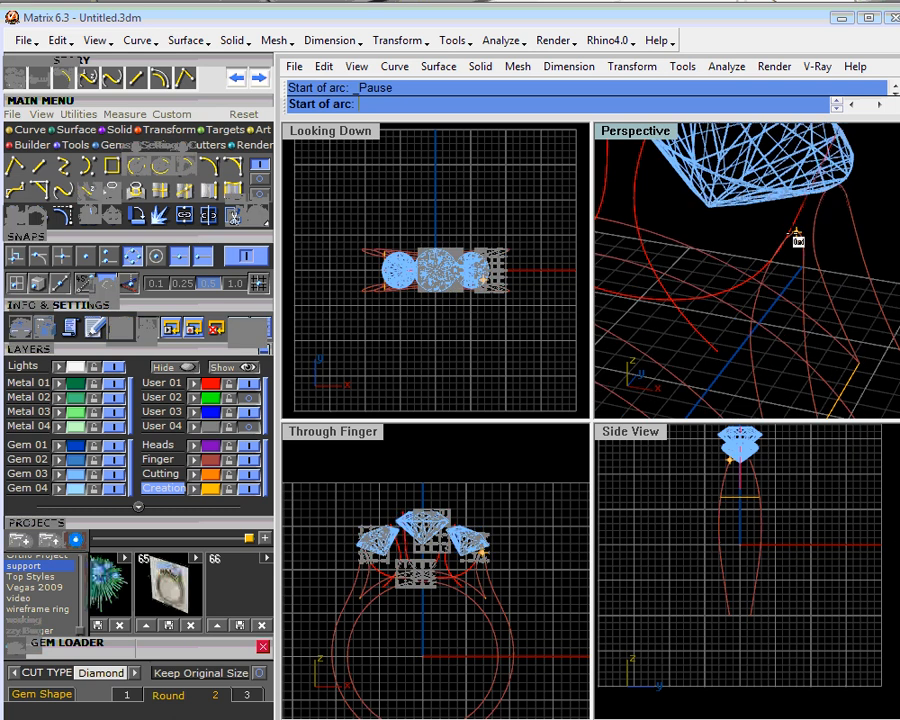
click(797, 238)
mouse_move(800, 240)
shift+right_down()
mouse_move(828, 272)
mouse_move(830, 236)
shift+right_up()
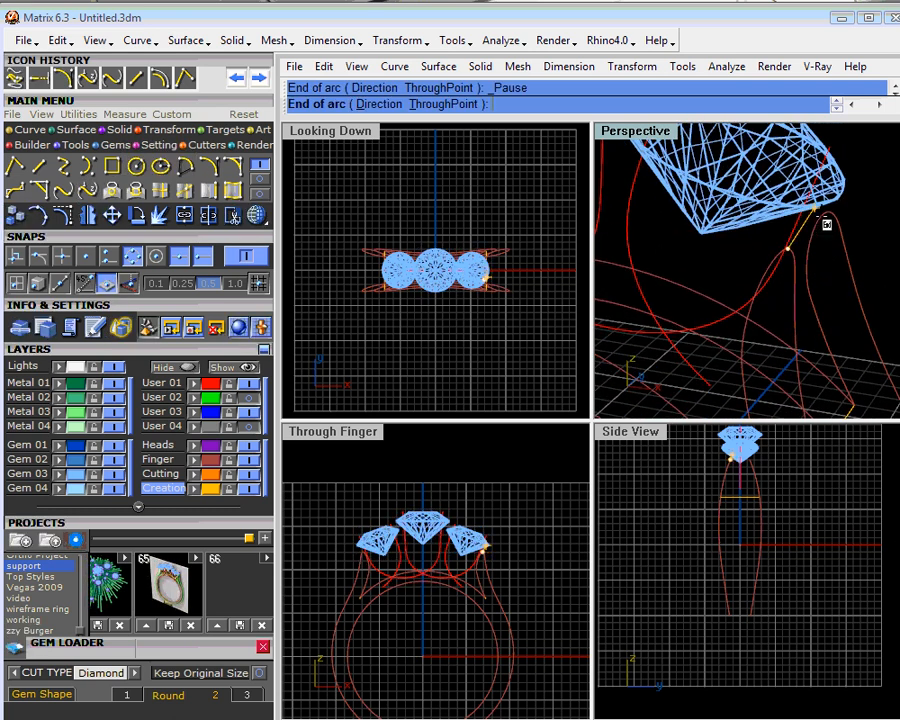
click(114, 475)
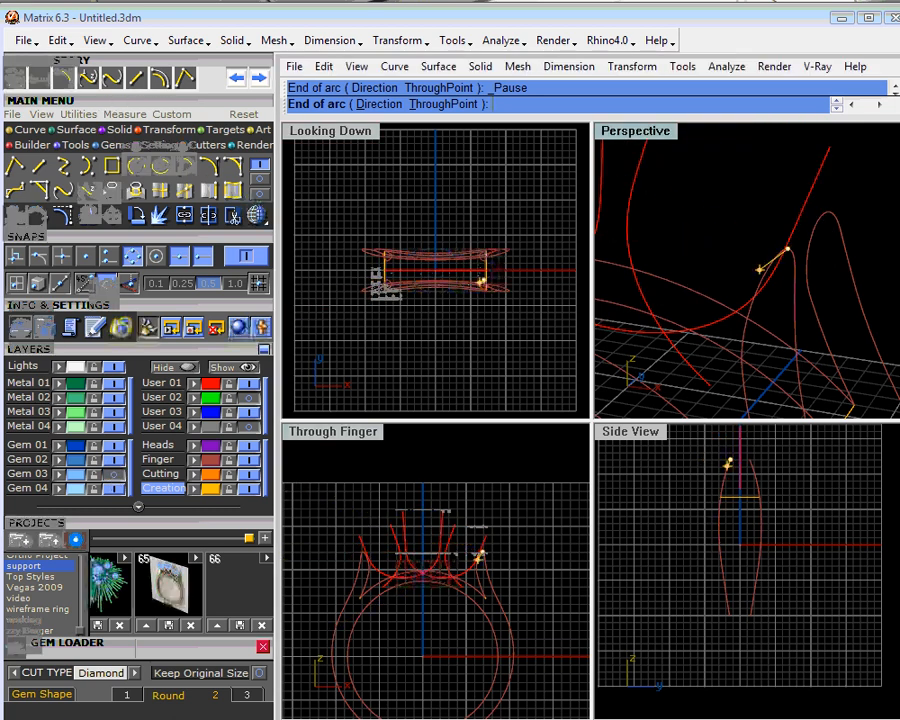
click(829, 215)
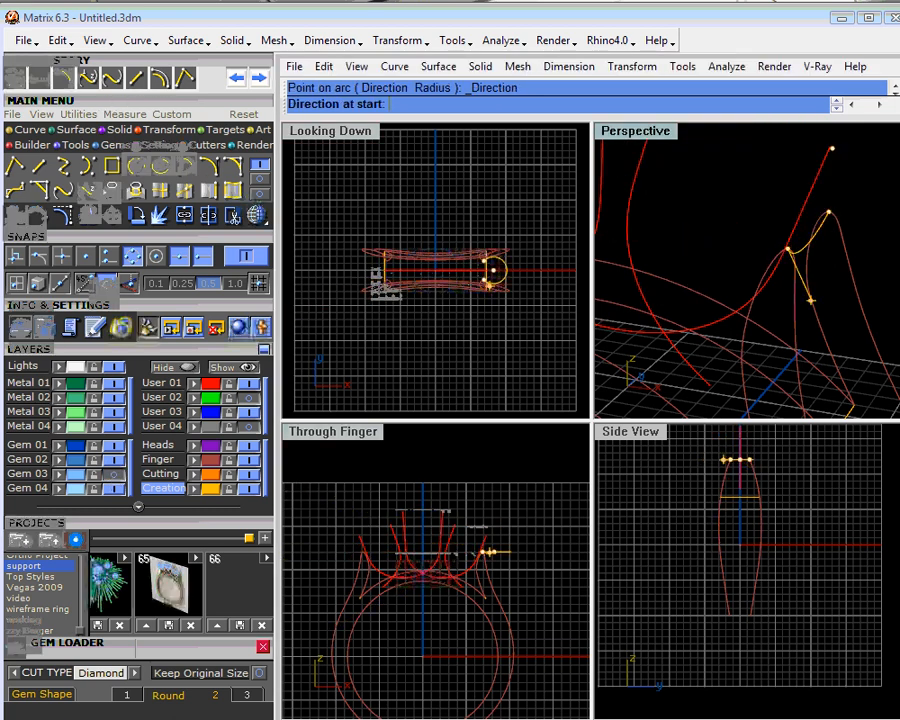
scroll(745, 455, up, 5)
right_drag(743, 453, 773, 488)
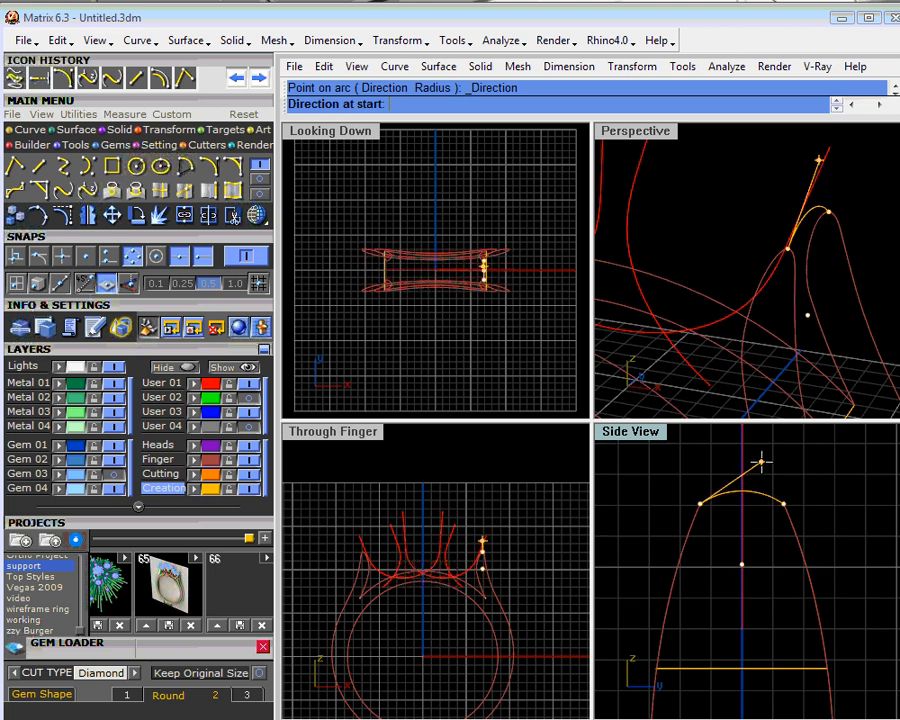
click(761, 464)
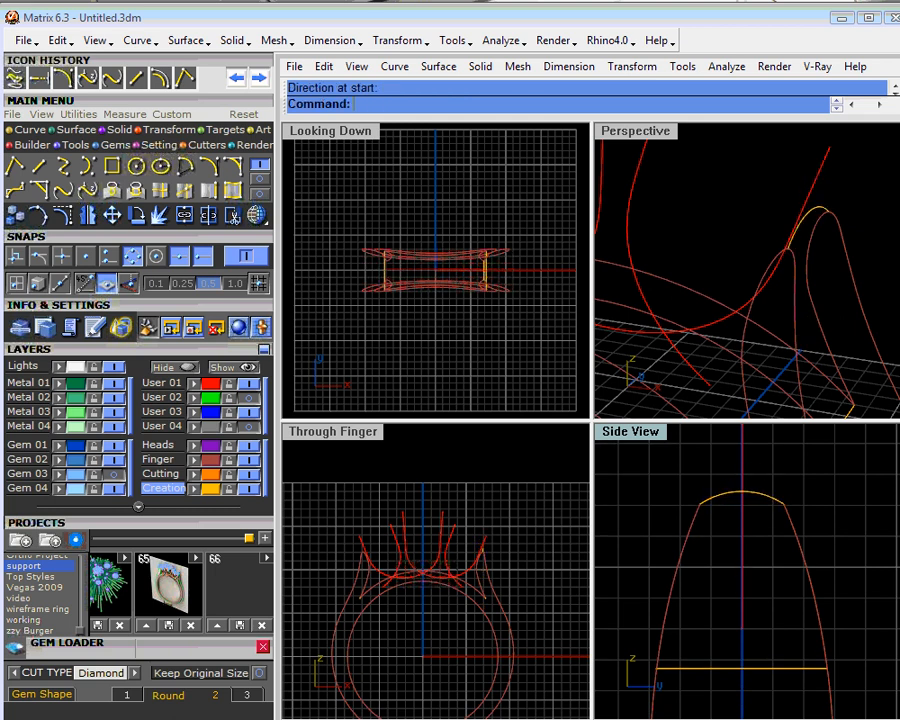
- Mirror the right shoulder tip arc about the origin (0) to the left shoulder tips in the maximized Perspective view
right_drag(816, 276, 846, 257)
right_drag(770, 258, 802, 243)
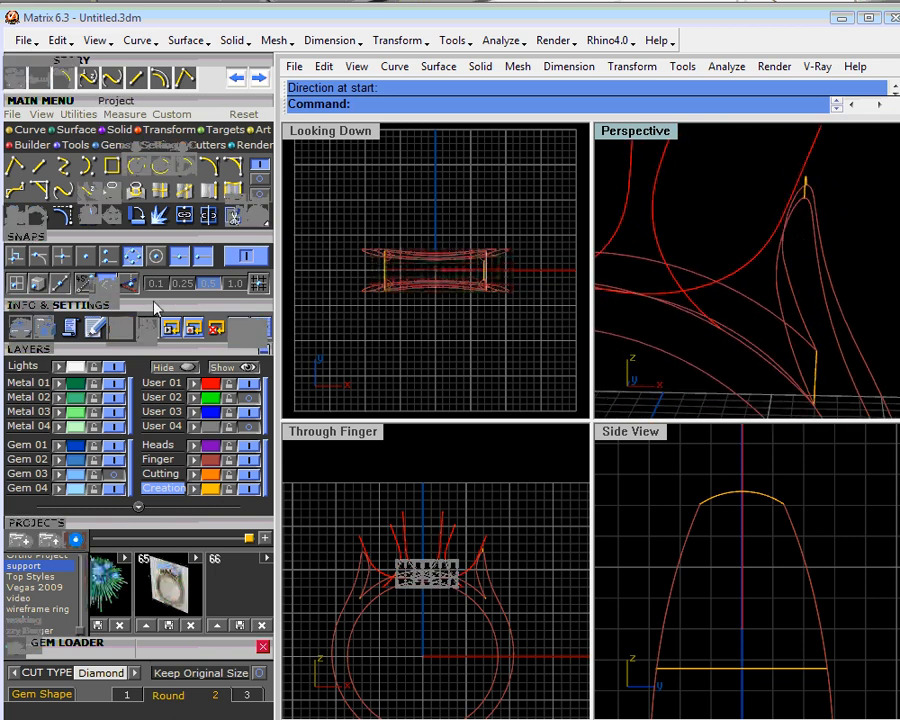
click(111, 284)
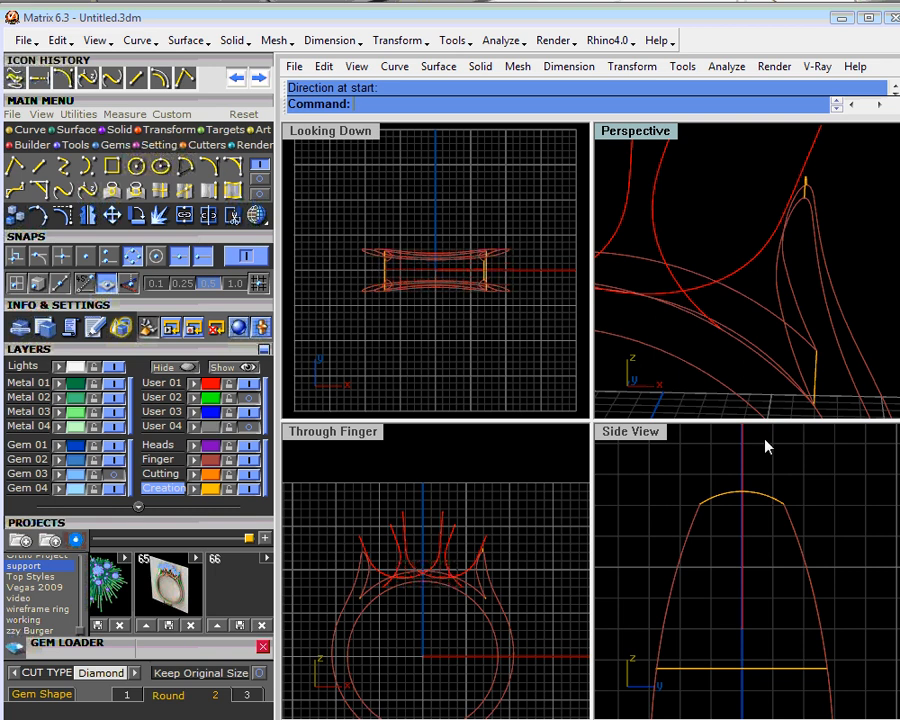
right_drag(776, 260, 745, 290)
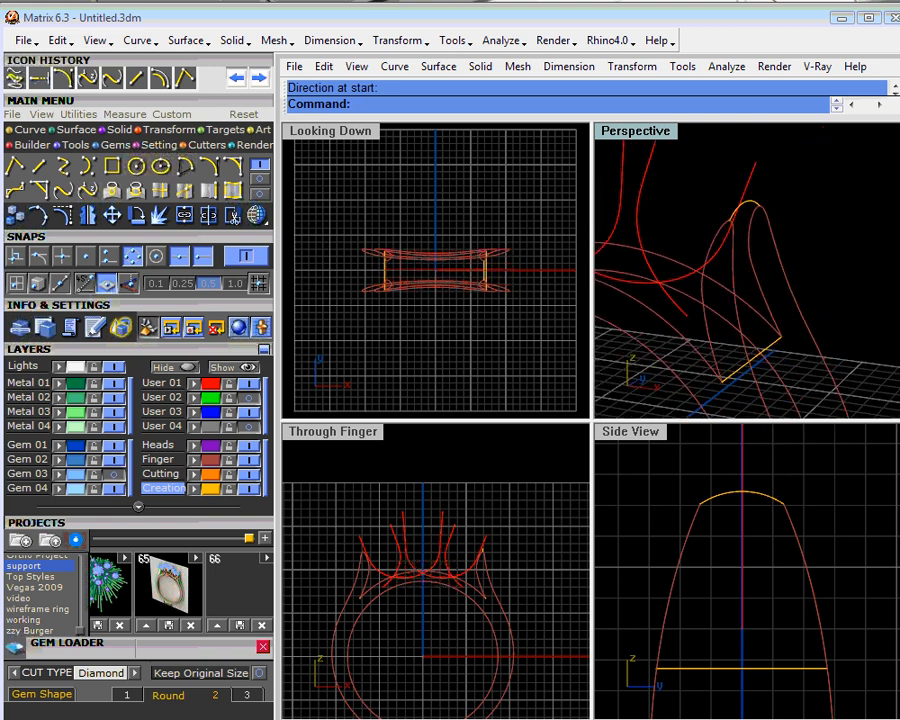
double_click(645, 136)
scroll(662, 168, down, 6)
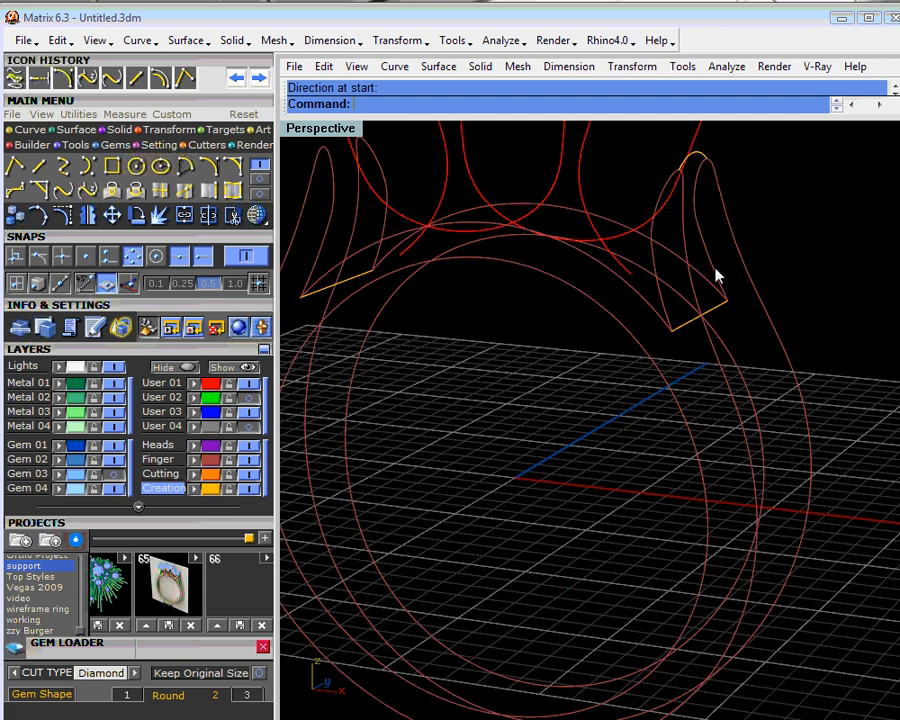
right_drag(718, 276, 677, 364)
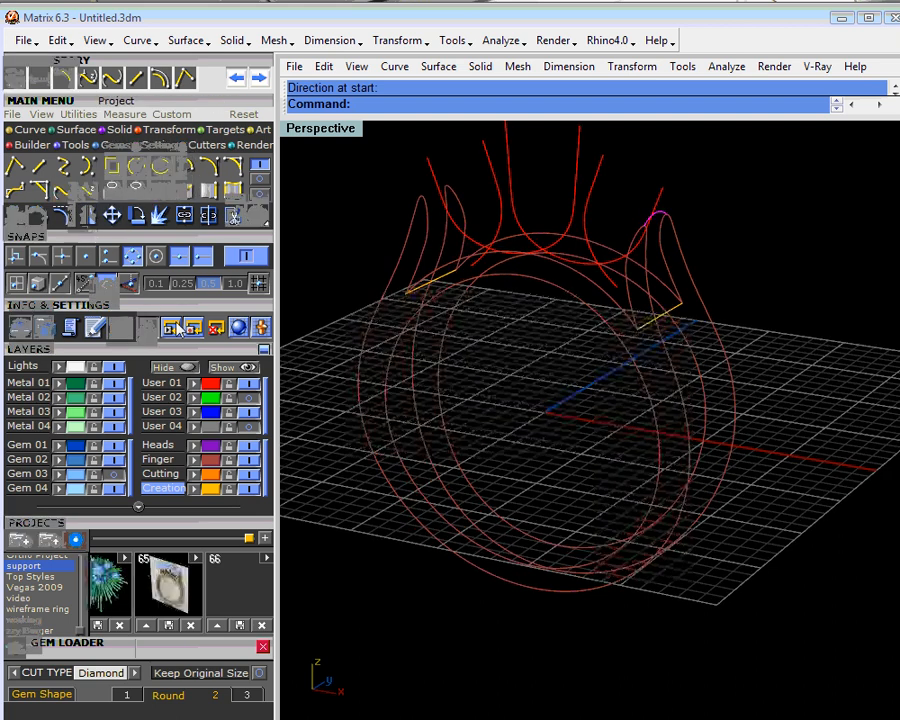
click(88, 222)
text(0)
key(Return)
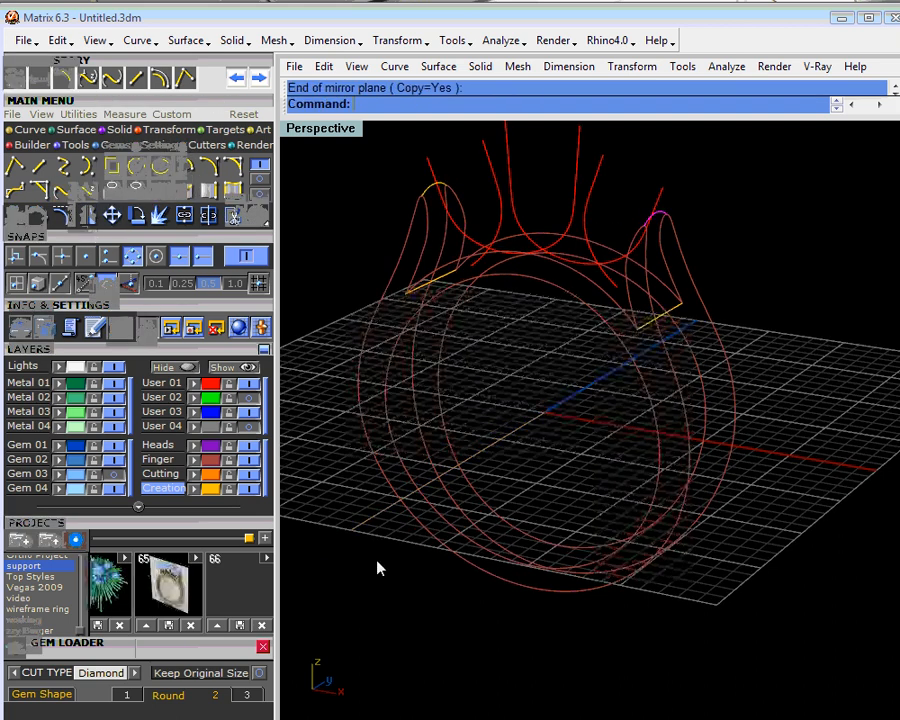
- Draw an Arc Direction curve between the two outer ring curves at the shank's widest point on the left, bulging outward
right_drag(522, 507, 644, 470)
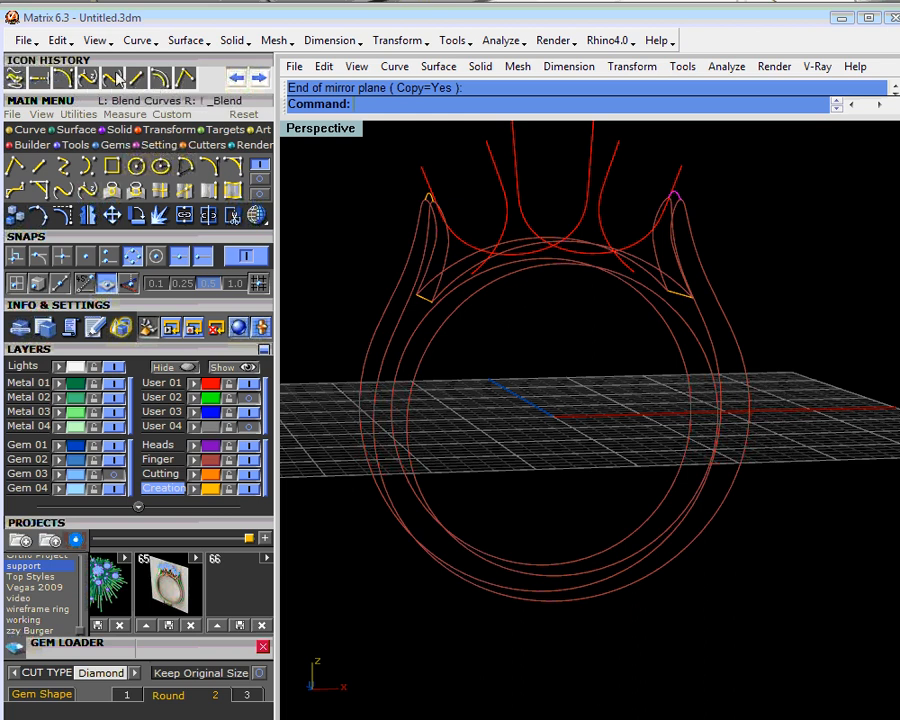
click(63, 80)
click(359, 410)
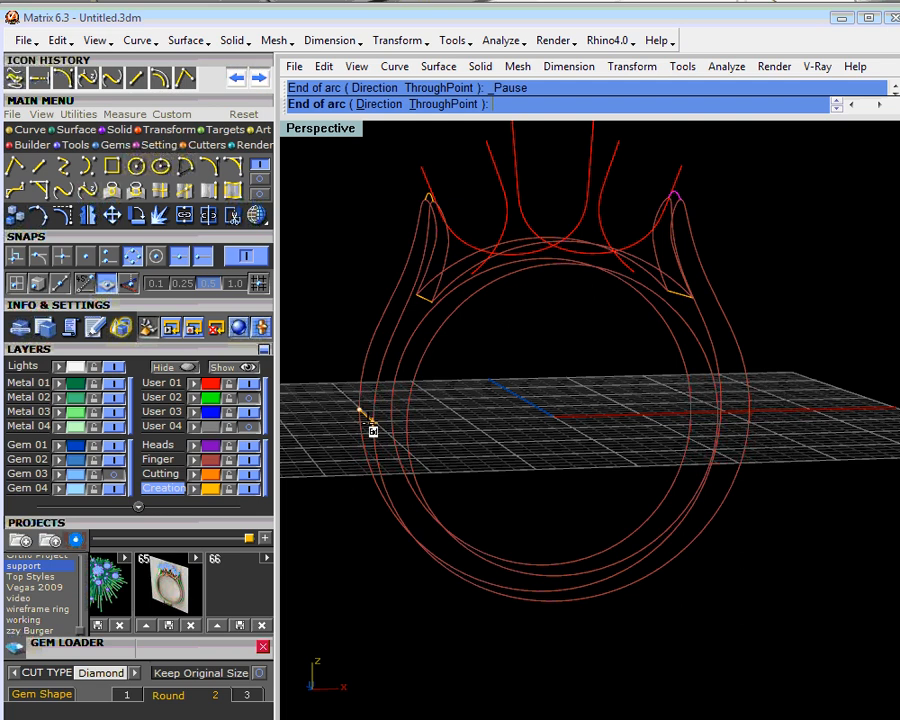
click(364, 424)
scroll(352, 424, up, 5)
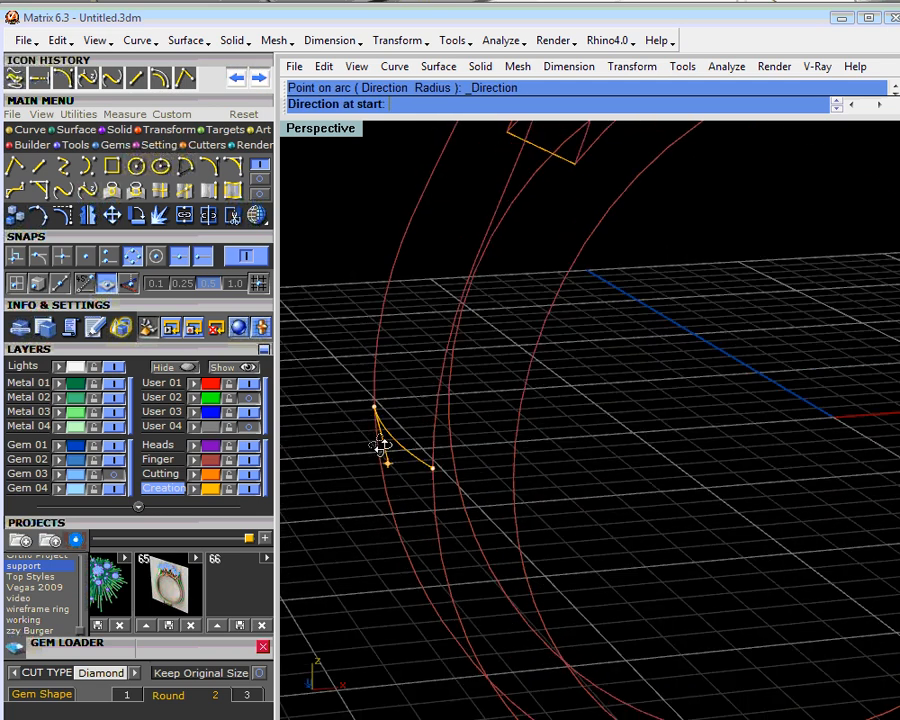
scroll(381, 447, down, 3)
click(362, 478)
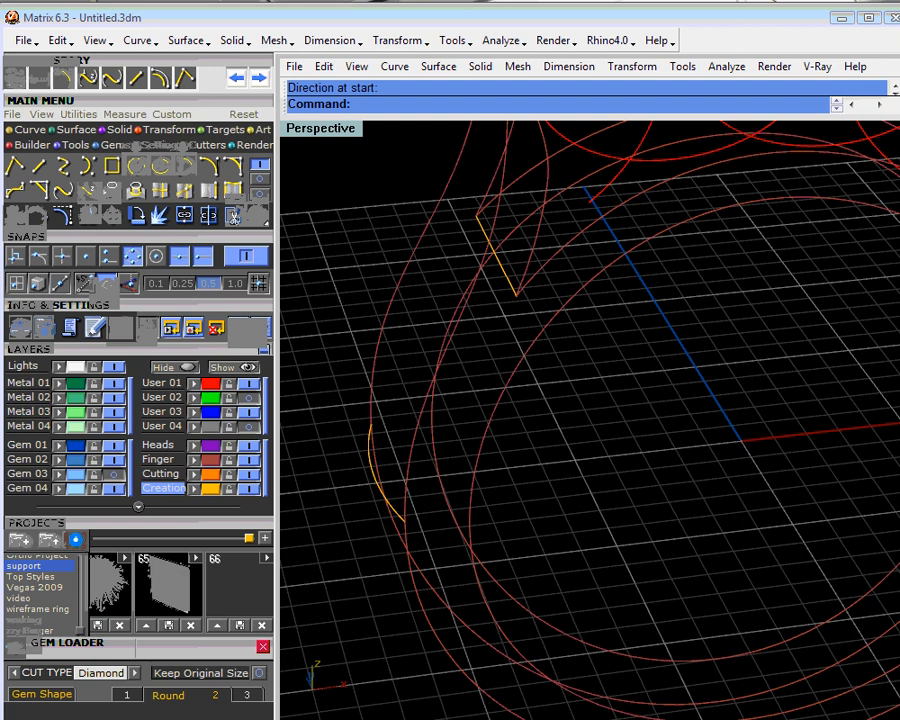
- Mirror the arc at the shank's widest left point about the origin (0) to the right side
scroll(369, 455, down, 6)
click(370, 457)
click(91, 219)
text(0)
key(Return)
click(624, 602)
click(738, 568)
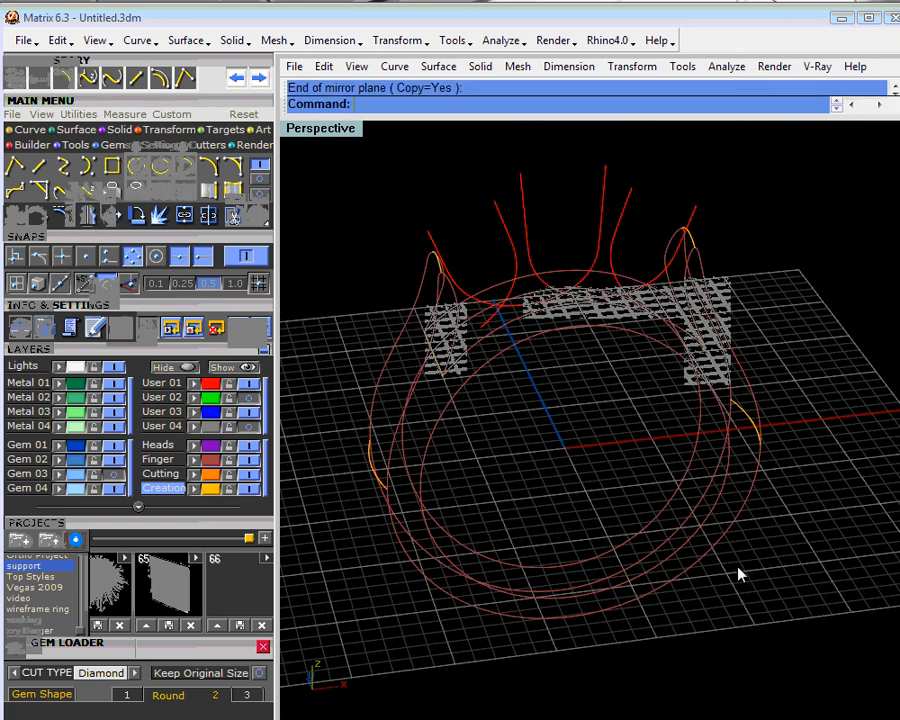
- On the Metal 01 layer, start a two-rail sweep along both outer ring curves, using the shoulder lines, tip arcs and side arcs as cross-sections
click(78, 388)
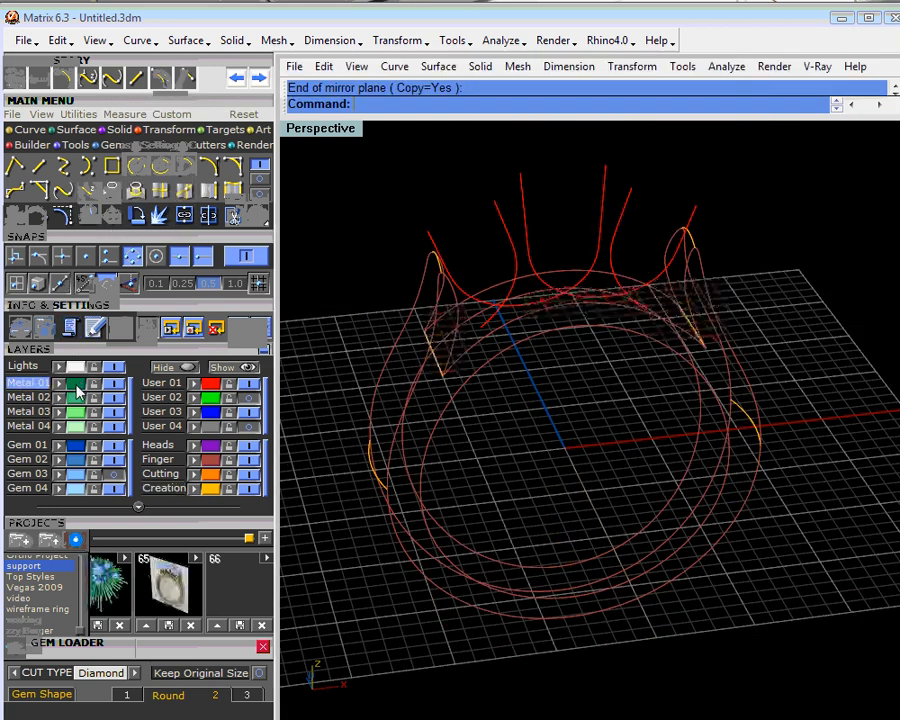
click(62, 128)
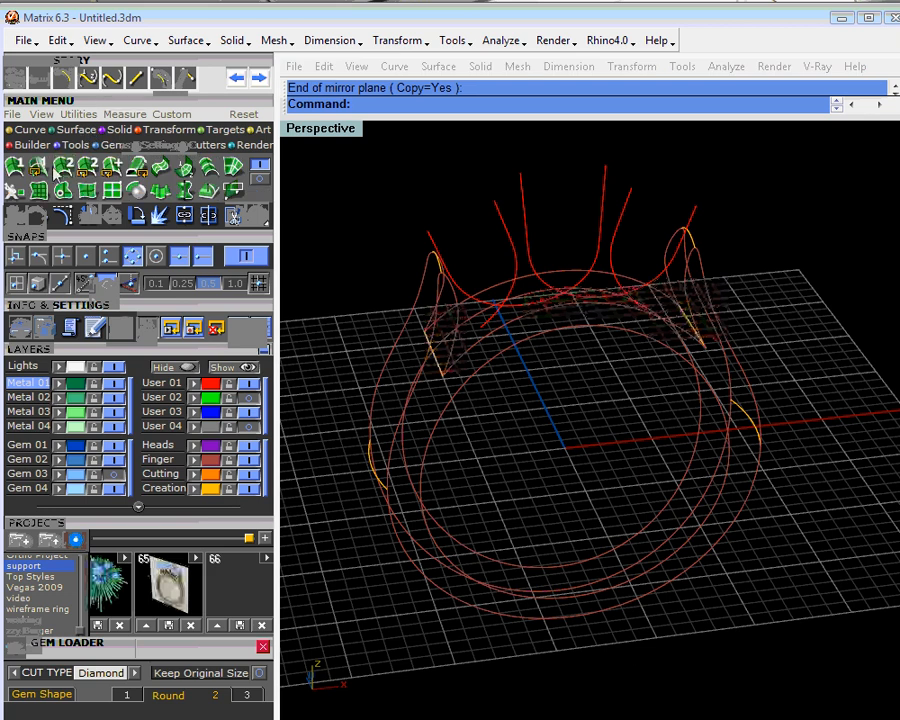
click(57, 168)
click(422, 333)
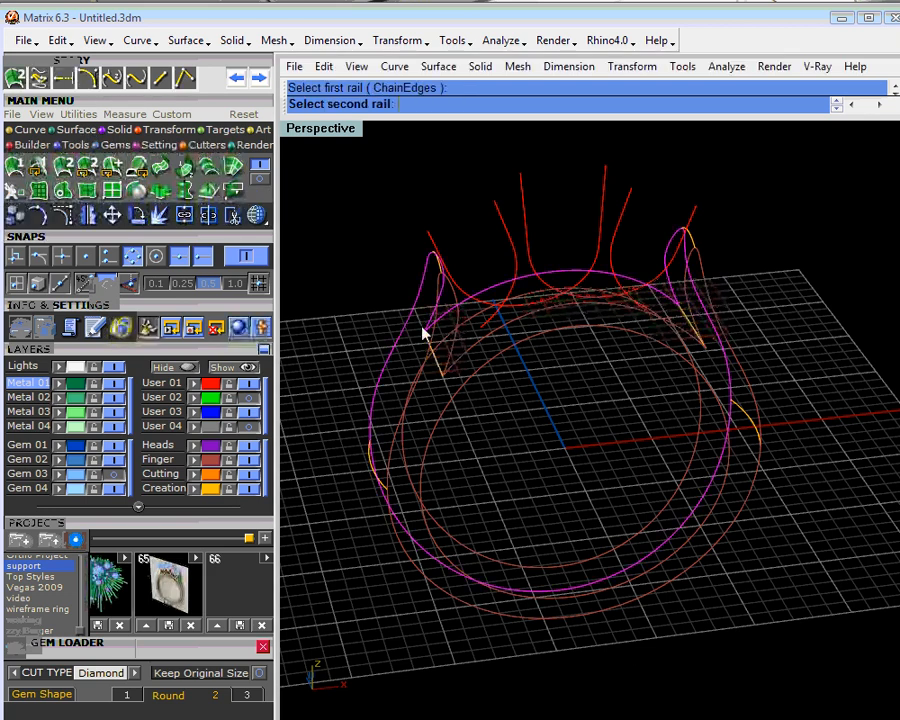
click(396, 451)
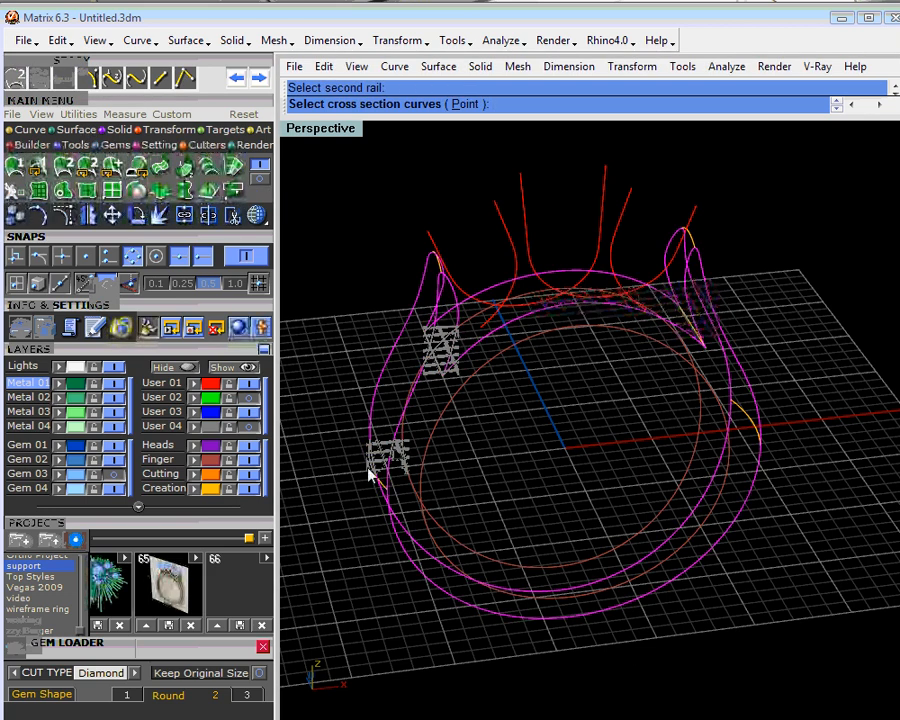
click(369, 470)
click(438, 265)
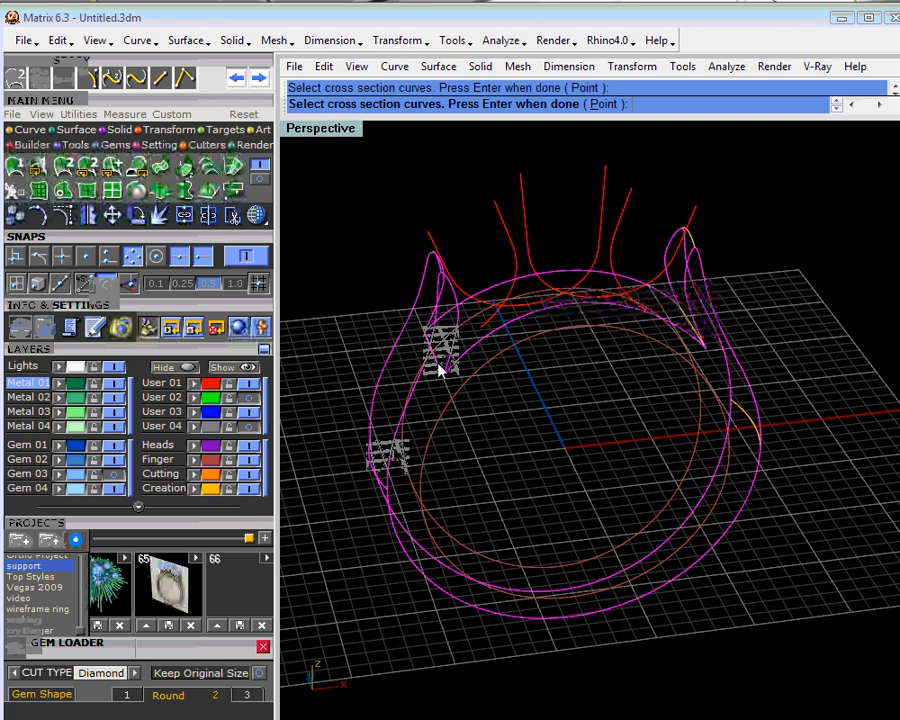
click(686, 323)
click(694, 235)
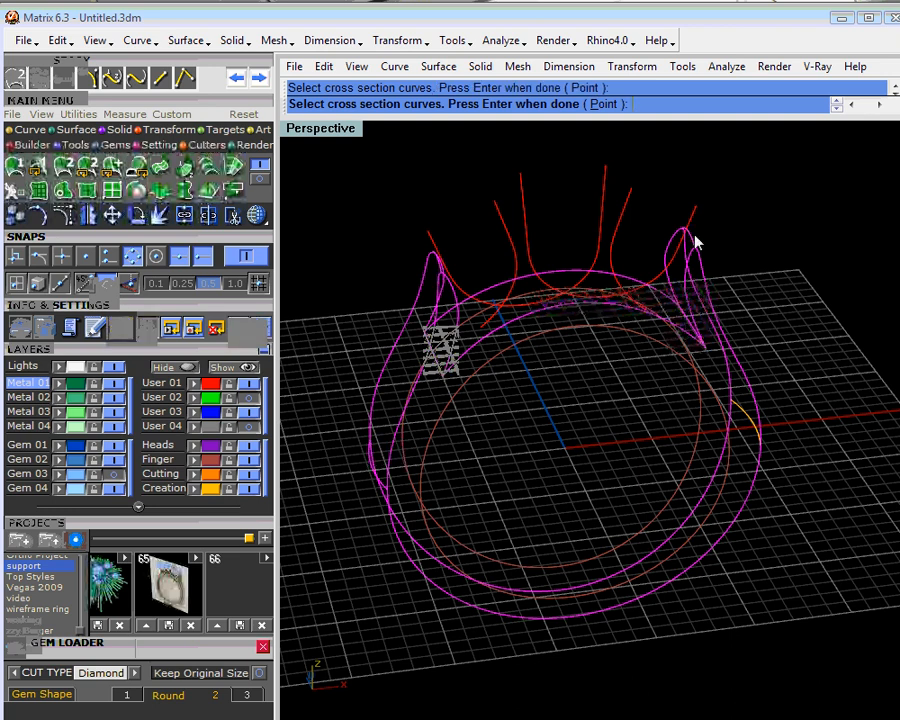
key(Return)
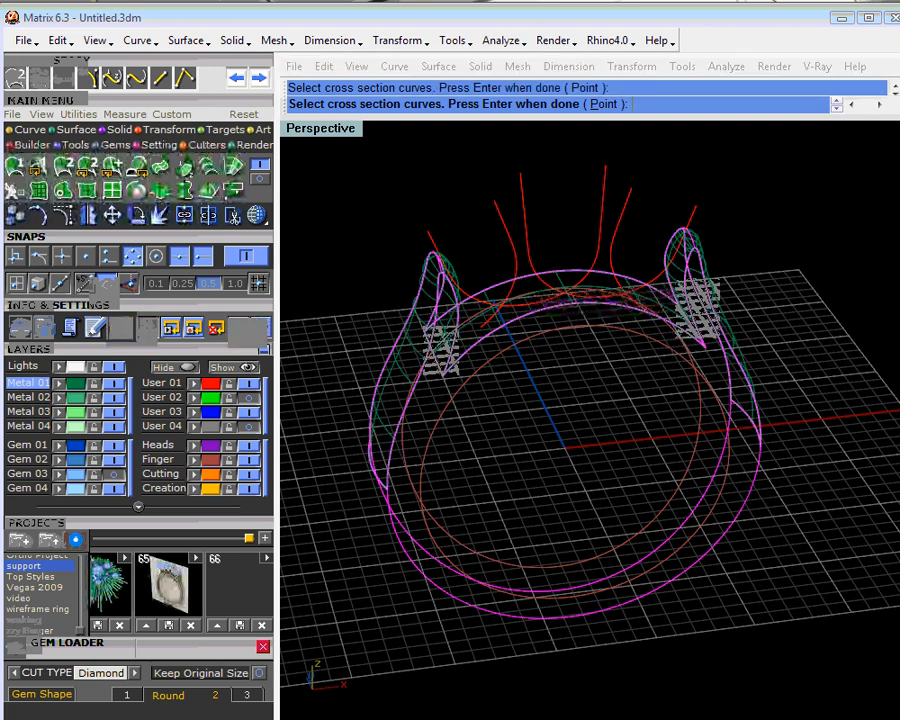
- Create the outer ring surface with Maintain height and Closed sweep enabled
click(667, 471)
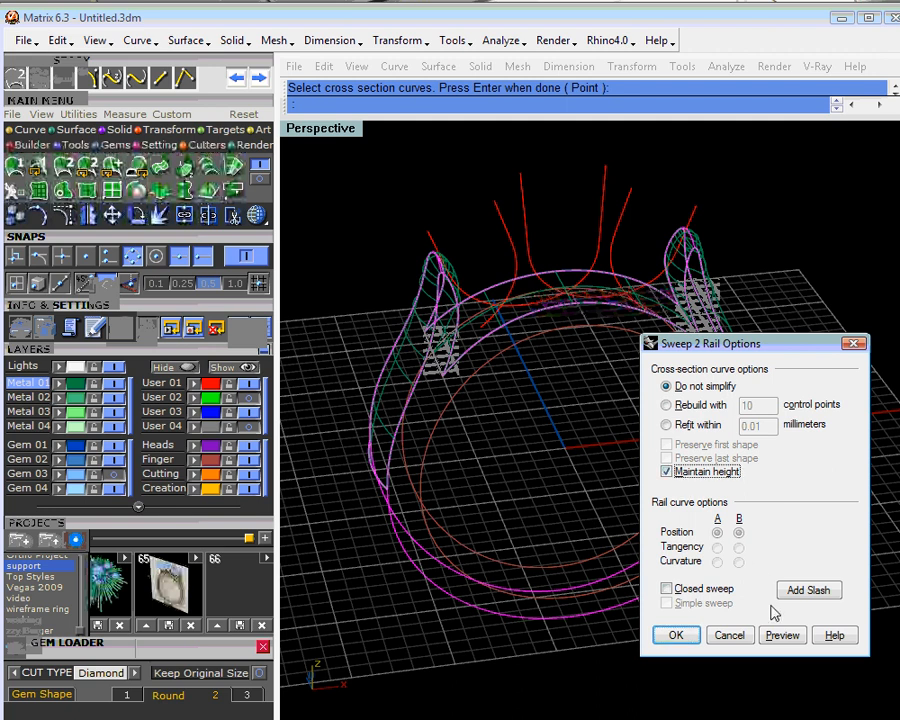
click(780, 635)
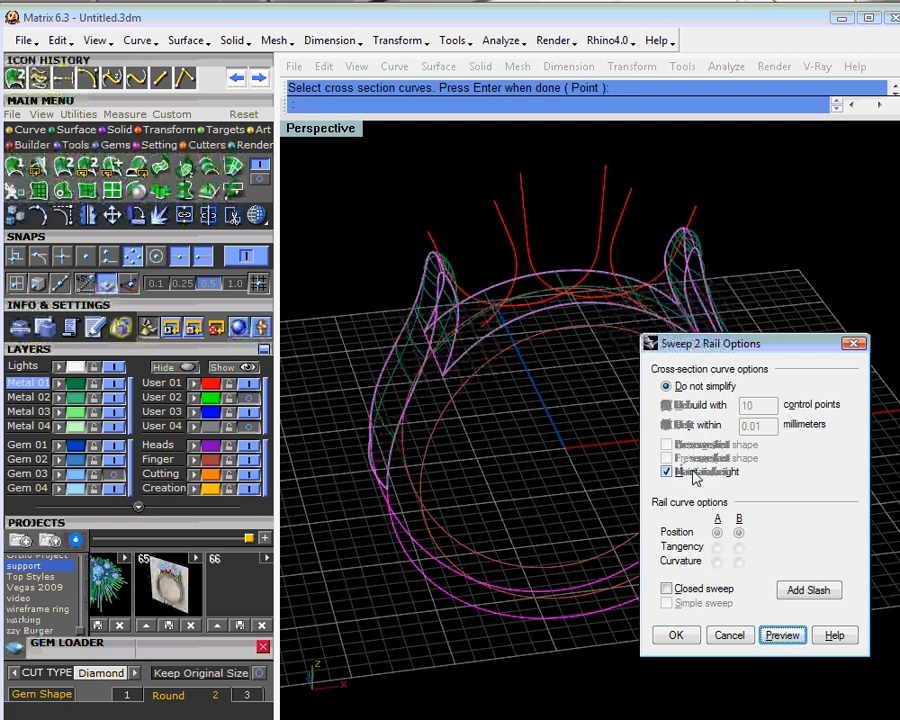
click(668, 590)
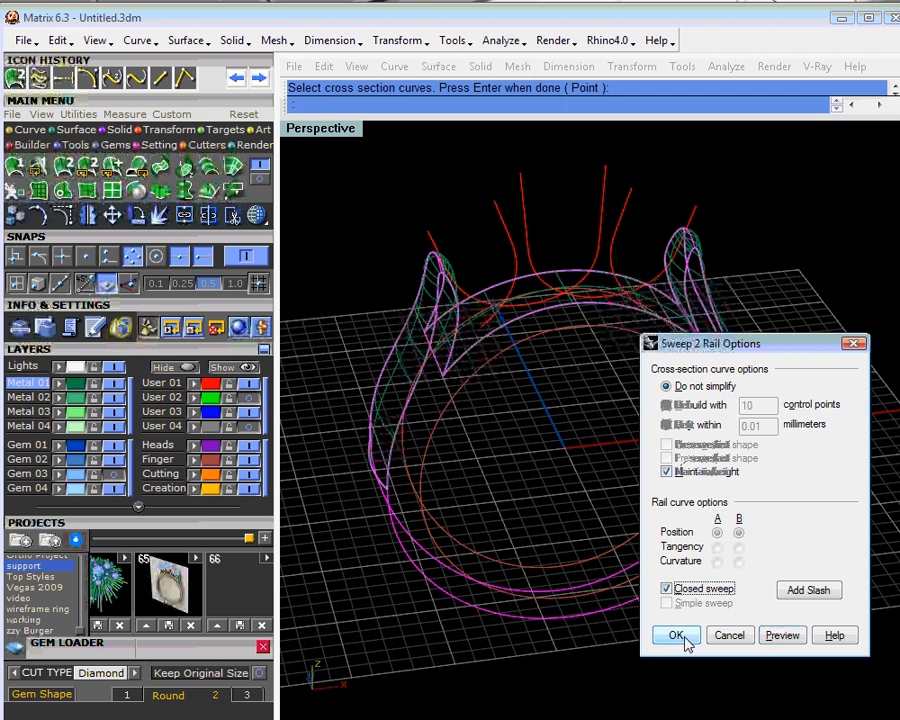
click(676, 635)
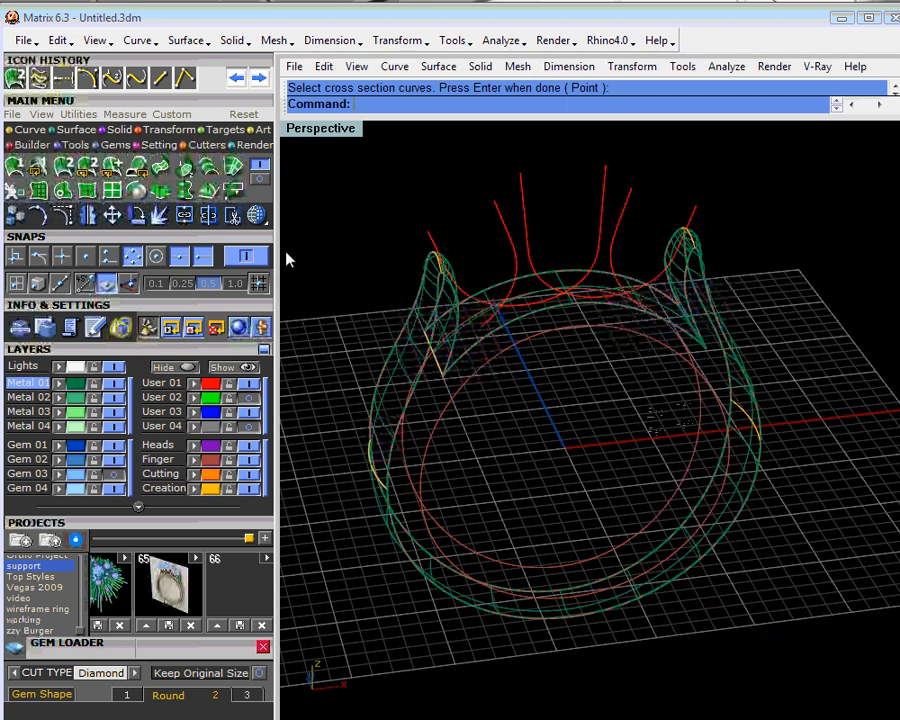
- Shade the Perspective view and set its shade mode to Shaded
mouse_move(478, 362)
right_down()
mouse_move(484, 317)
mouse_move(505, 317)
right_up()
click(257, 214)
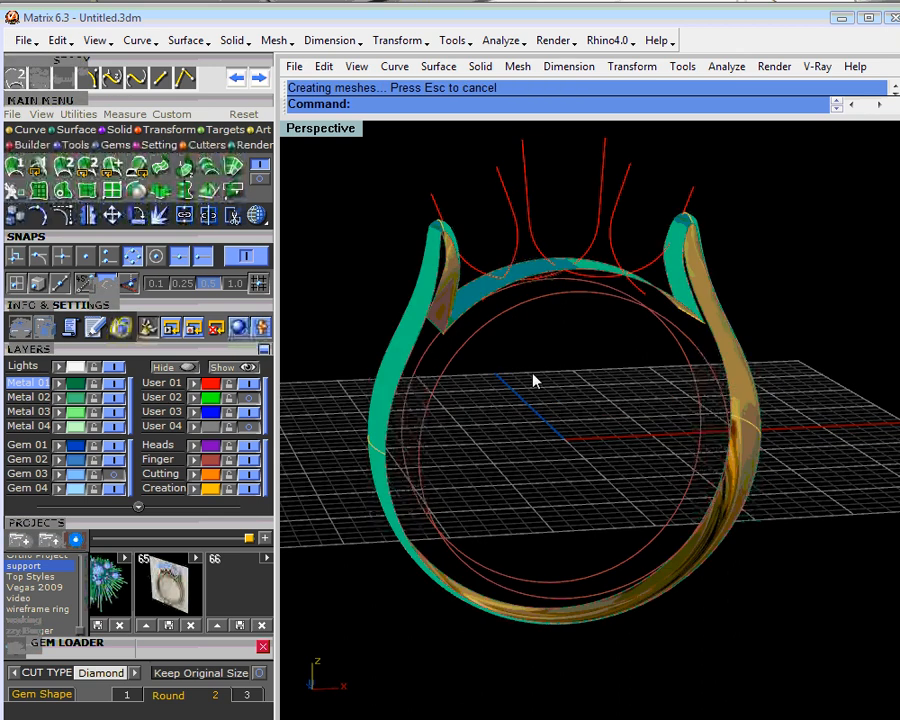
mouse_move(534, 378)
right_down()
mouse_move(575, 364)
mouse_move(763, 354)
mouse_move(610, 402)
right_up()
right_click(264, 220)
click(324, 279)
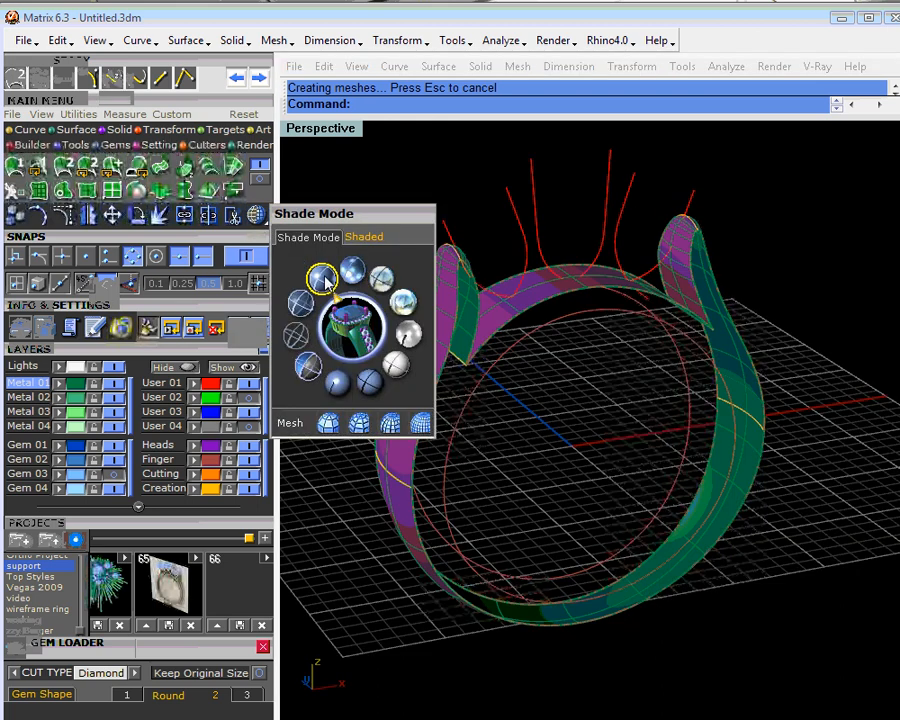
- Flip the direction of the outer ring surface and inspect it from the side and front
click(419, 386)
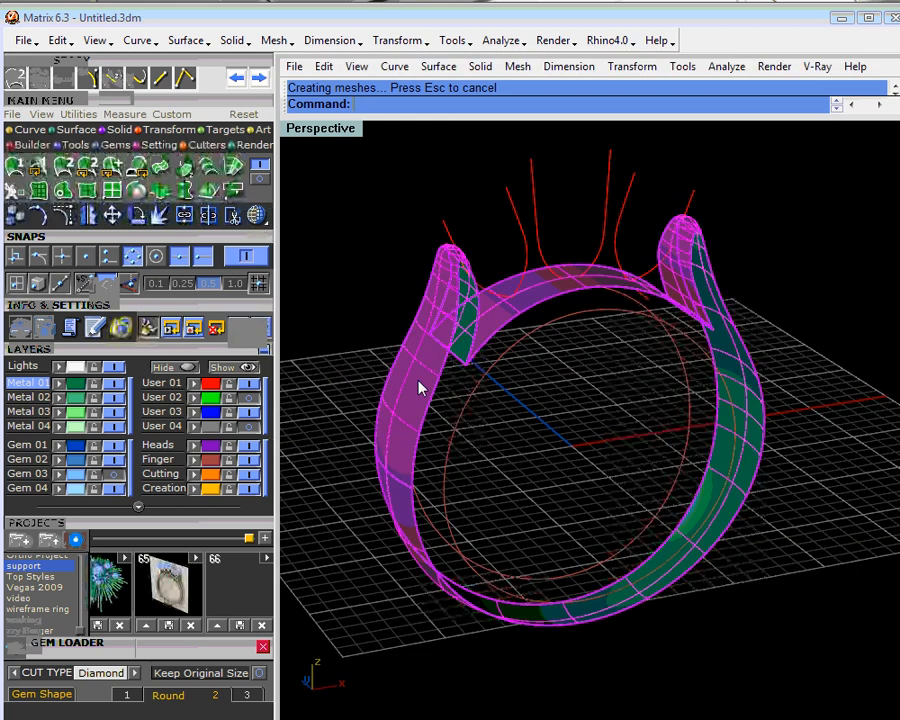
key(ctrl+f)
click(545, 465)
right_drag(545, 465, 738, 391)
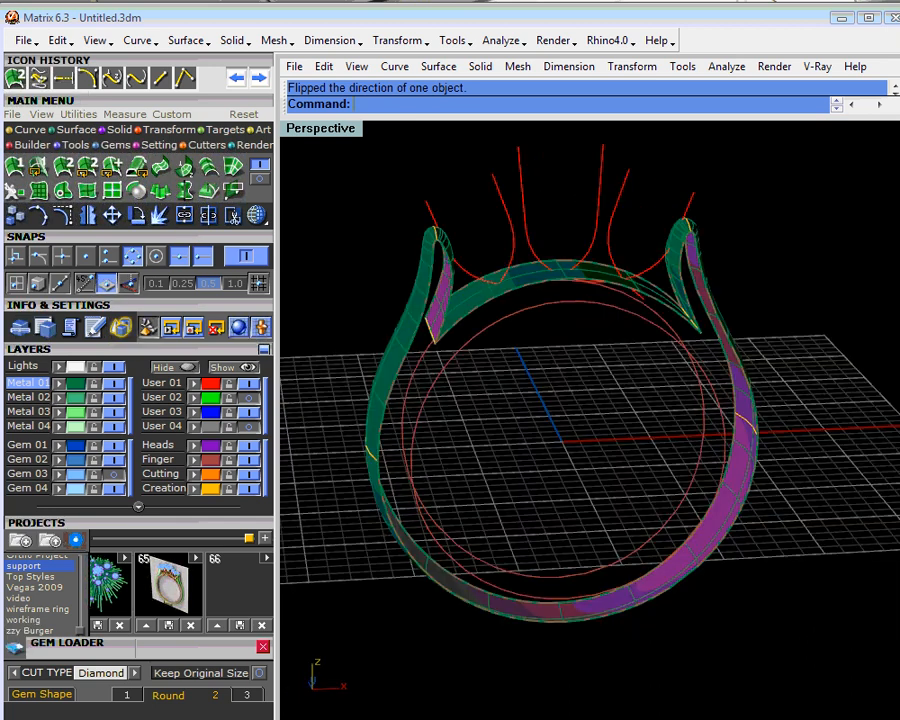
right_drag(643, 412, 530, 360)
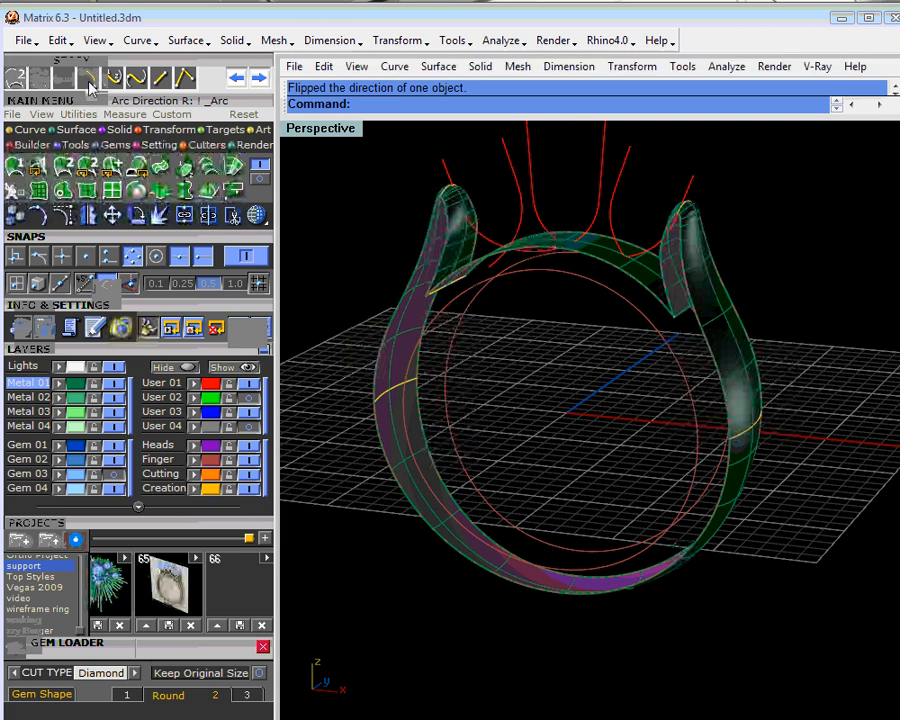
- Draw an Arc Direction curve between the bottom quadrants of the two inner finger circles, bulging upward in the Side View
click(89, 82)
mouse_move(551, 573)
right_down()
mouse_move(562, 600)
mouse_move(546, 578)
right_up()
click(557, 568)
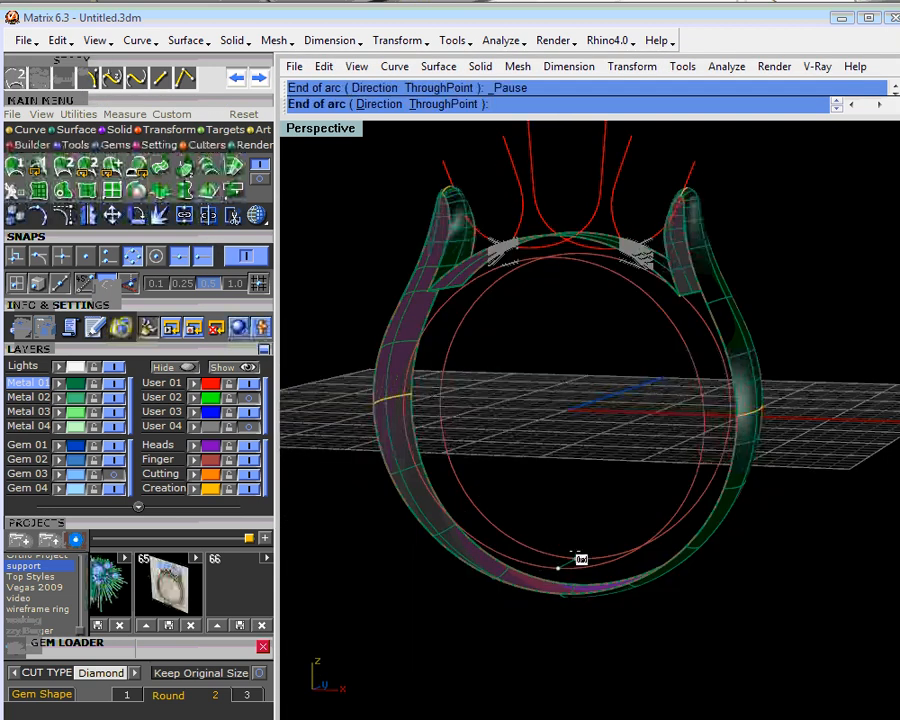
click(576, 558)
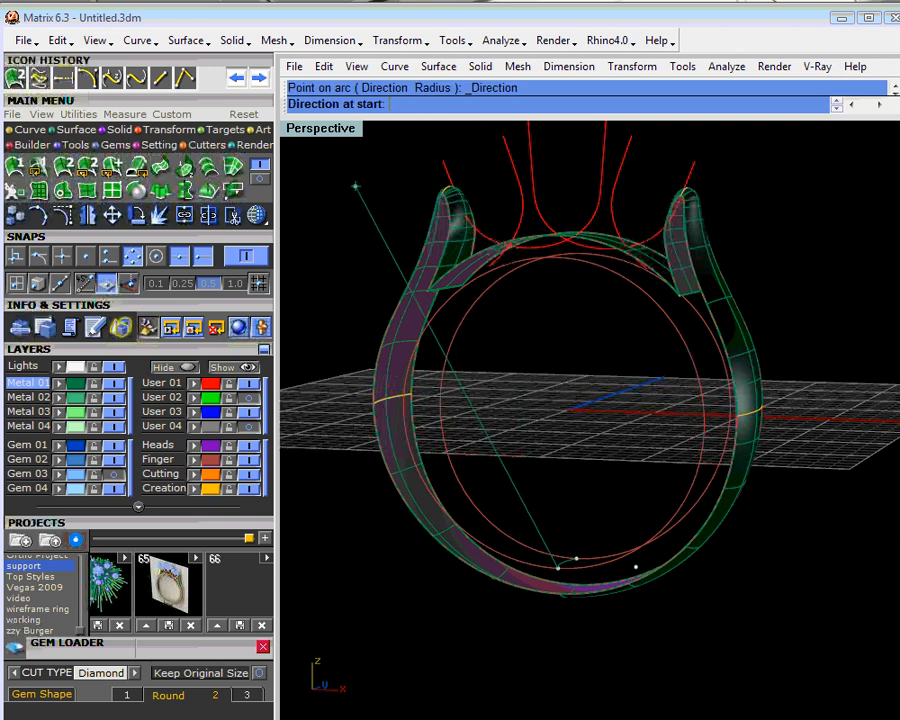
double_click(331, 132)
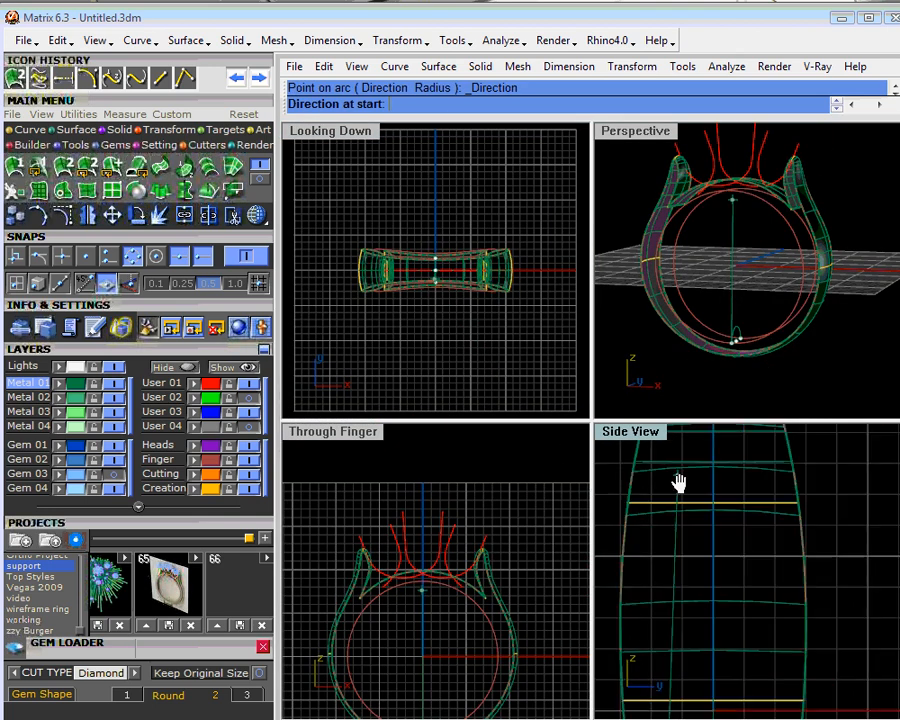
right_drag(679, 483, 700, 385)
scroll(685, 647, down, 5)
scroll(705, 669, down, 6)
right_drag(712, 667, 735, 574)
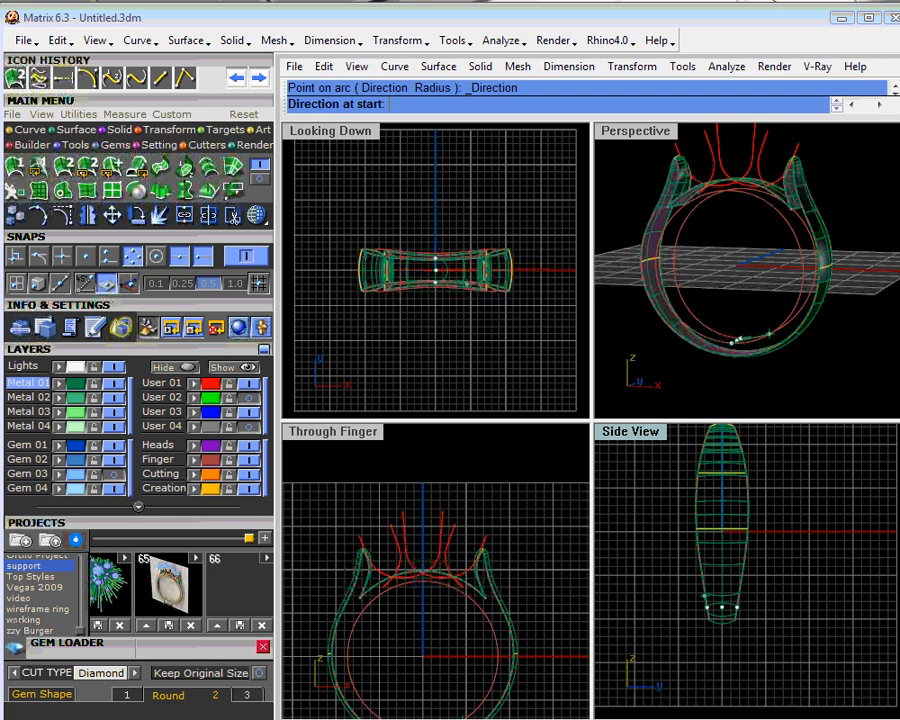
scroll(692, 594, up, 8)
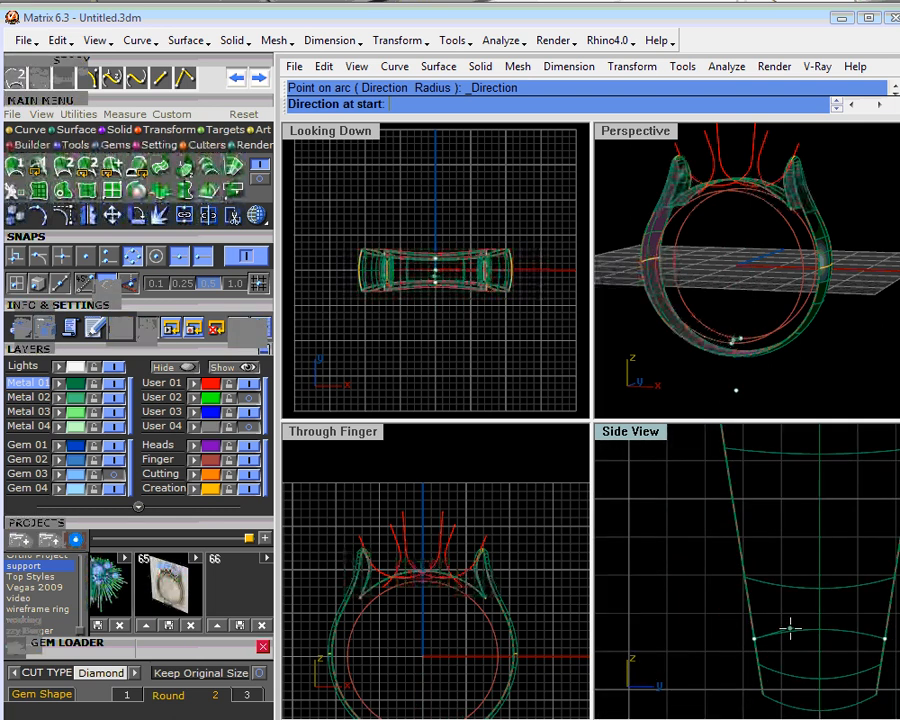
key(Escape)
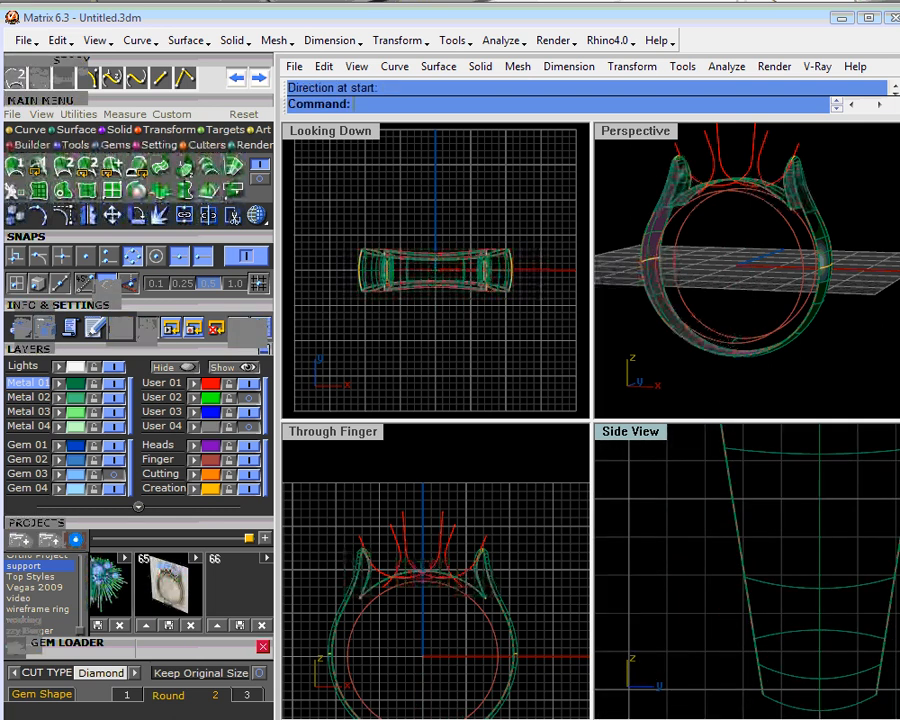
double_click(636, 131)
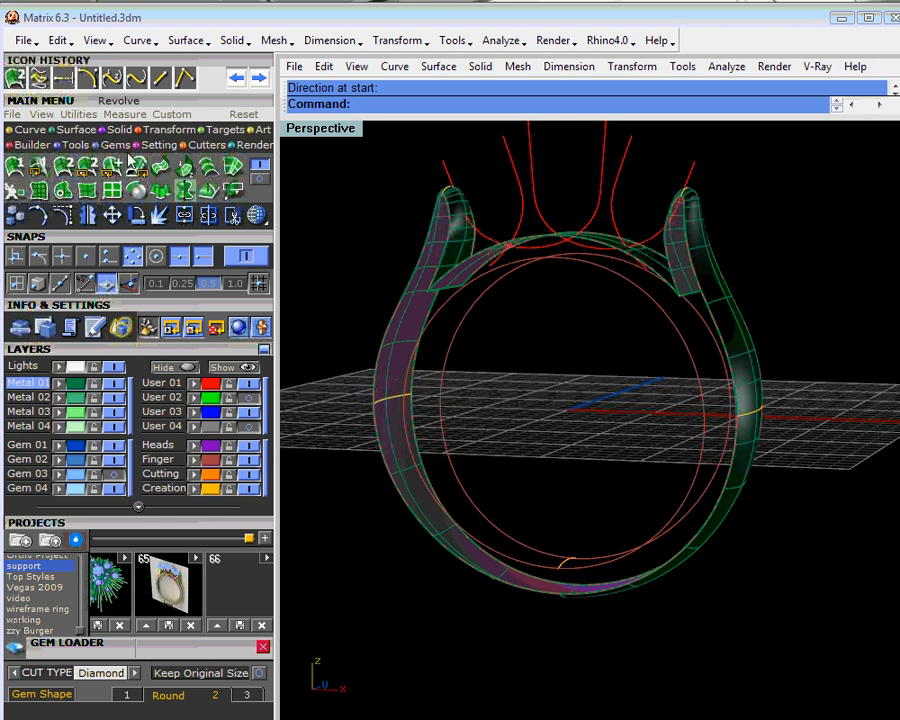
- Sweep the bottom arc along the two inner finger circles as a closed two-rail surface for the ring's inside
click(38, 77)
click(536, 556)
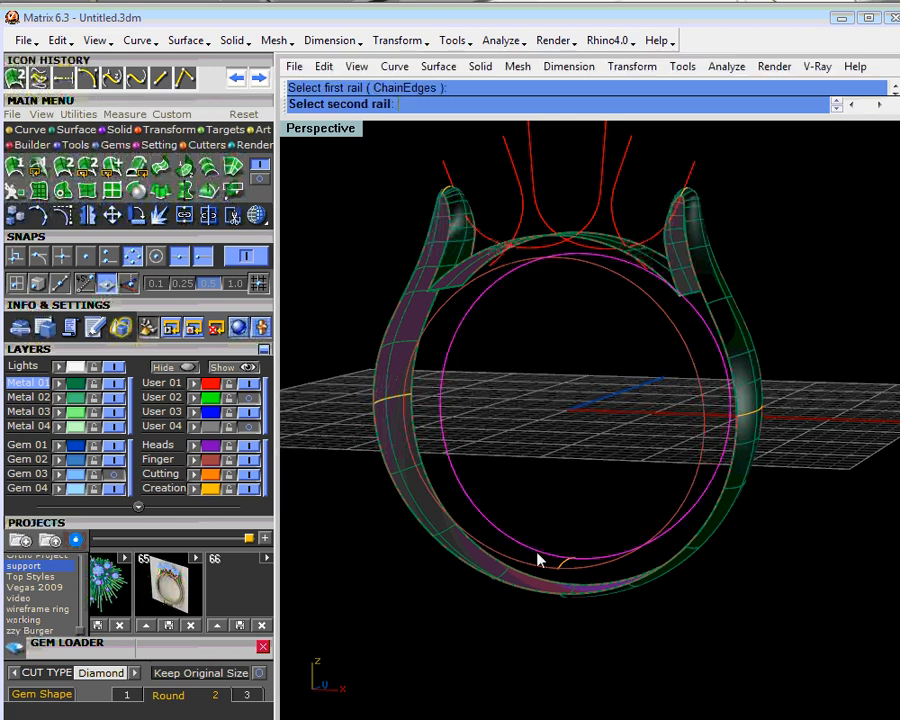
click(542, 568)
right_click(571, 541)
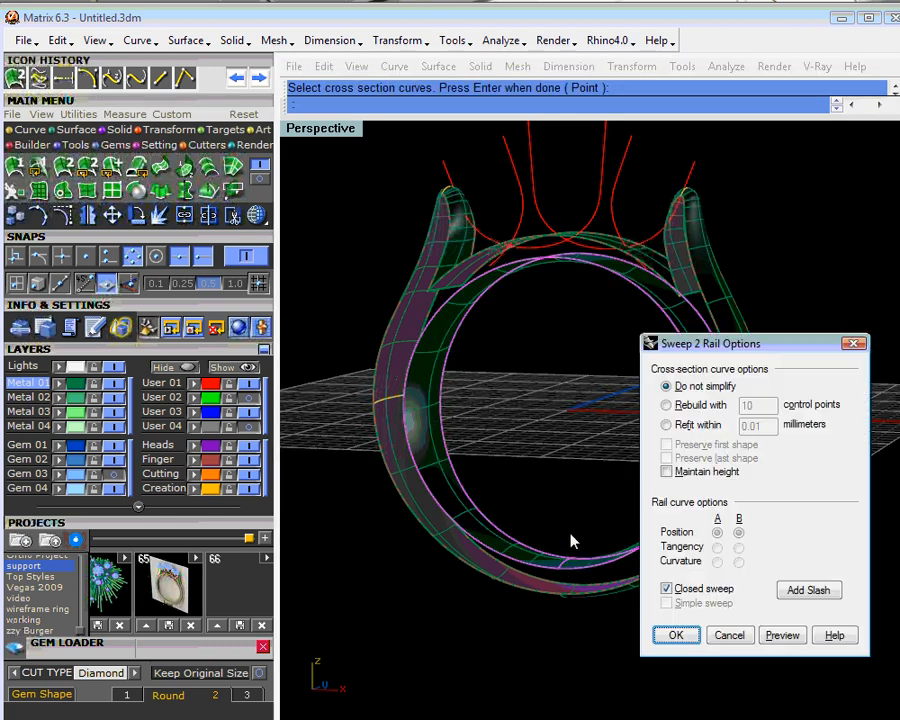
click(670, 640)
right_drag(526, 497, 583, 364)
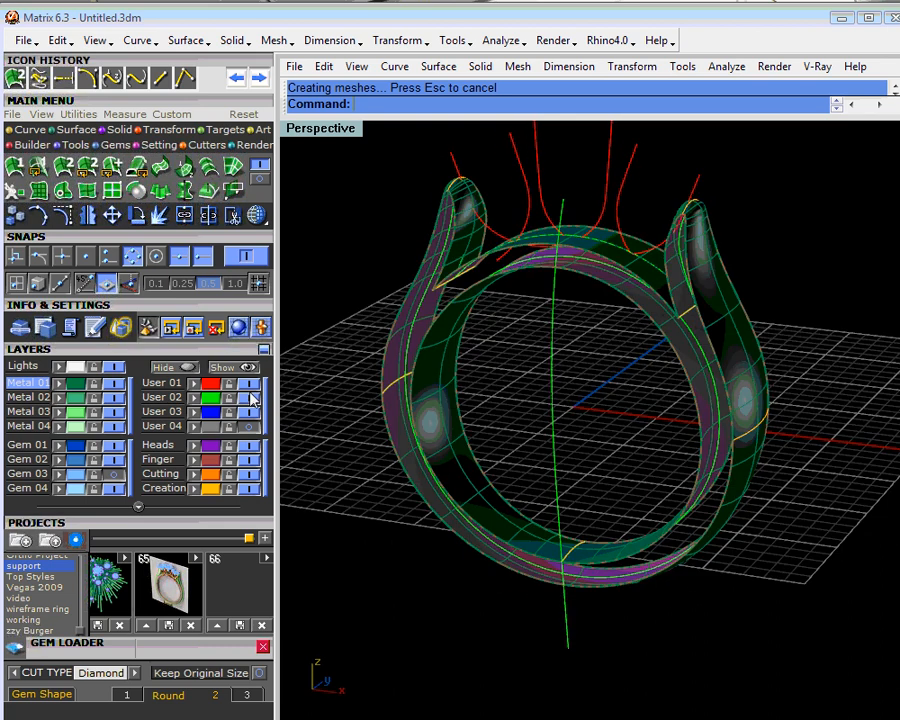
- Show the User 02 layer and extrude its vertical side-profile curve straight to both sides, extending past the ring's full width
click(552, 360)
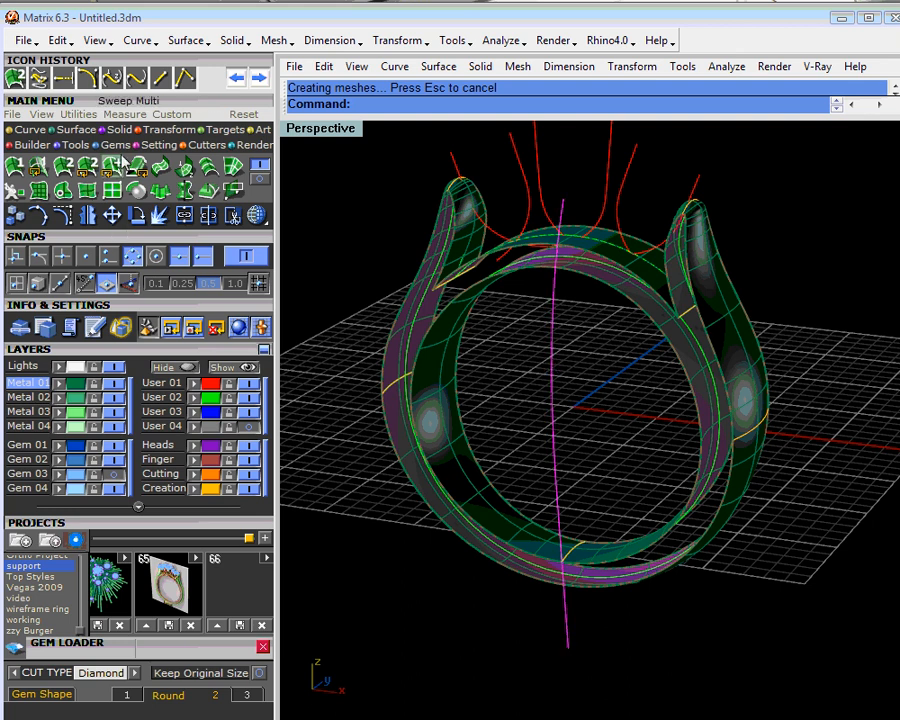
click(162, 188)
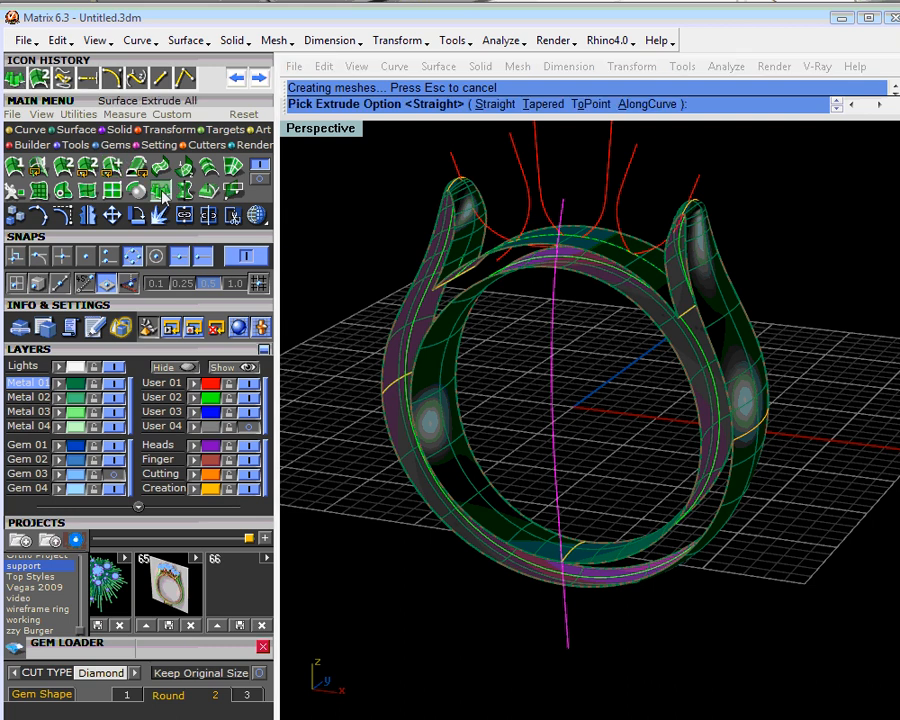
click(499, 105)
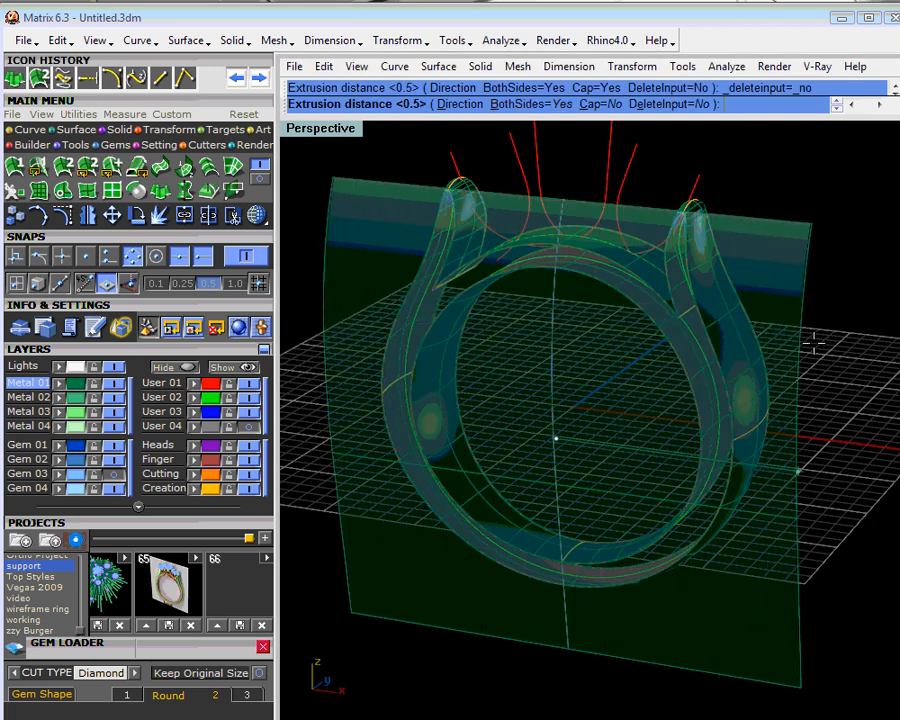
click(815, 343)
right_drag(815, 343, 765, 302)
click(765, 302)
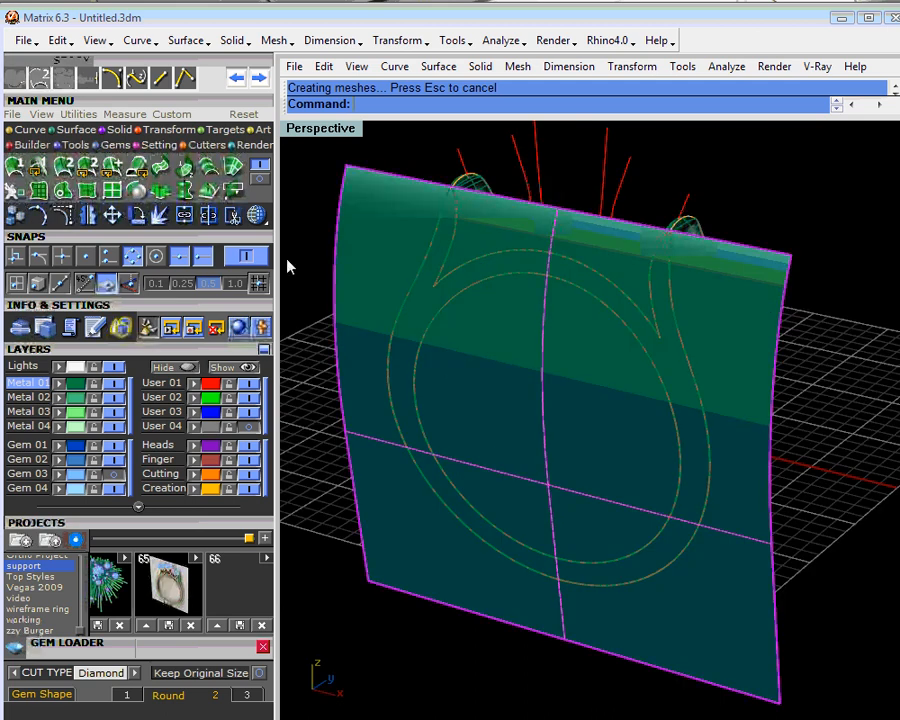
- Split the extruded sheet with the front outer ring curve and inner circle, and delete the pieces inside and outside the ring face
click(210, 216)
click(440, 254)
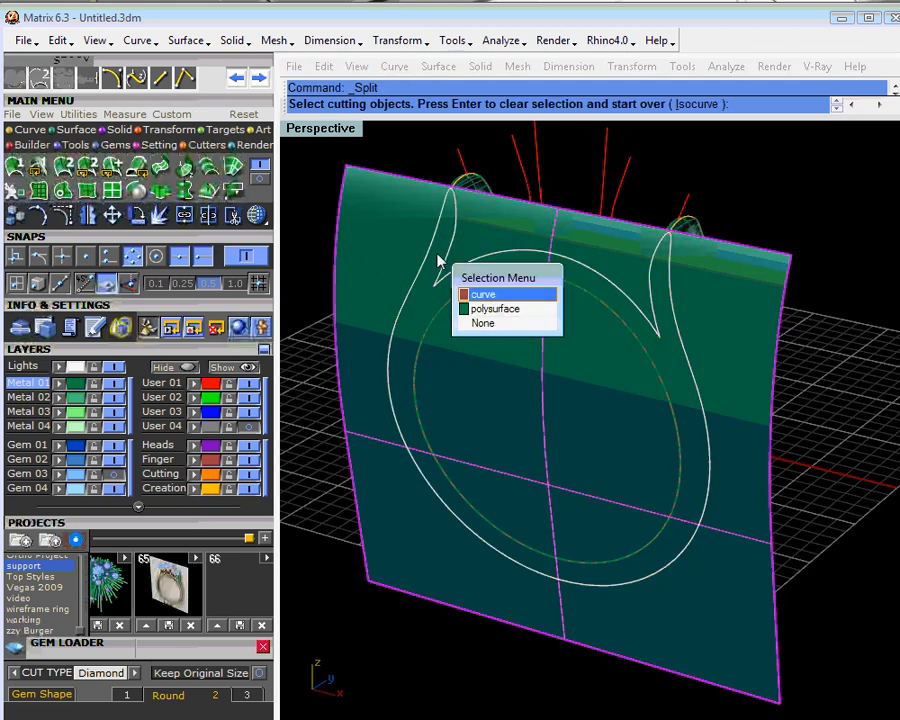
click(462, 302)
click(510, 341)
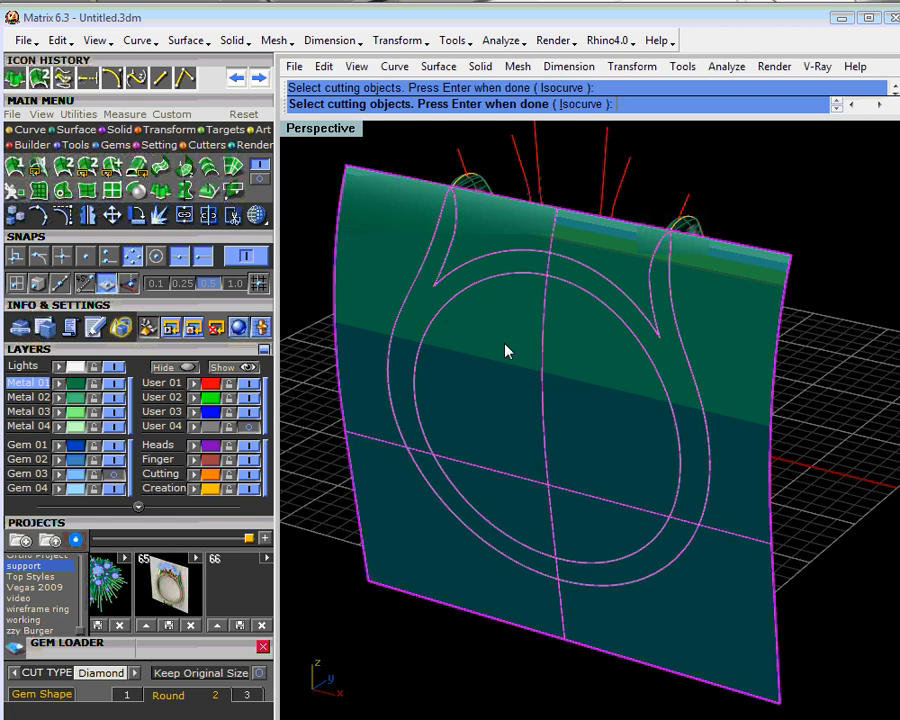
key(Return)
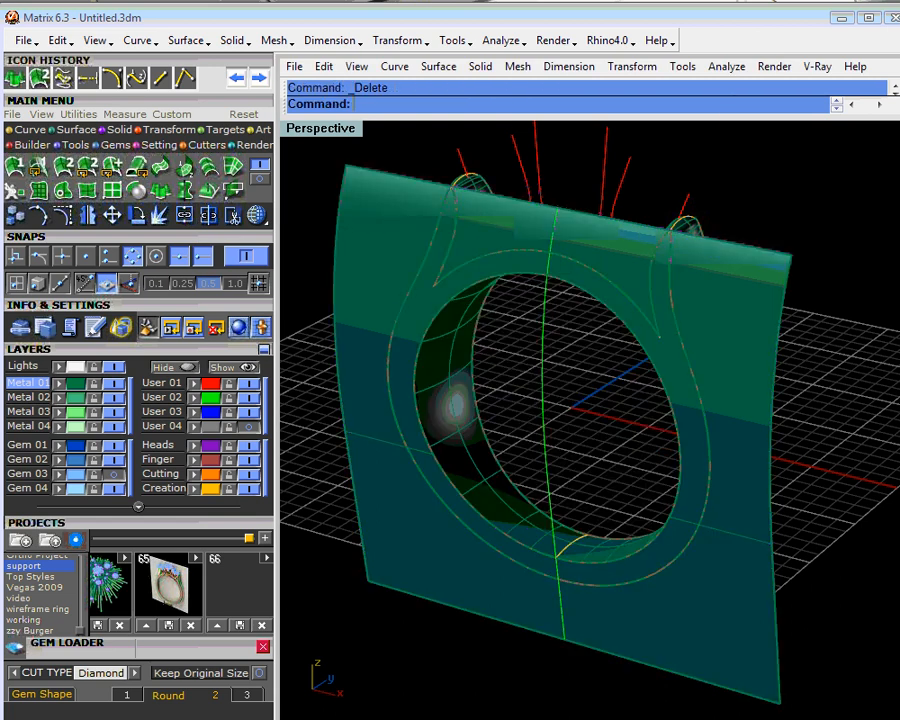
- Mirror the trimmed front side face about a plane through the origin onto the back of the ring
mouse_move(388, 278)
right_down()
mouse_move(512, 378)
mouse_move(437, 318)
mouse_move(747, 348)
mouse_move(767, 315)
mouse_move(800, 326)
mouse_move(570, 372)
right_up()
click(418, 307)
right_click(91, 217)
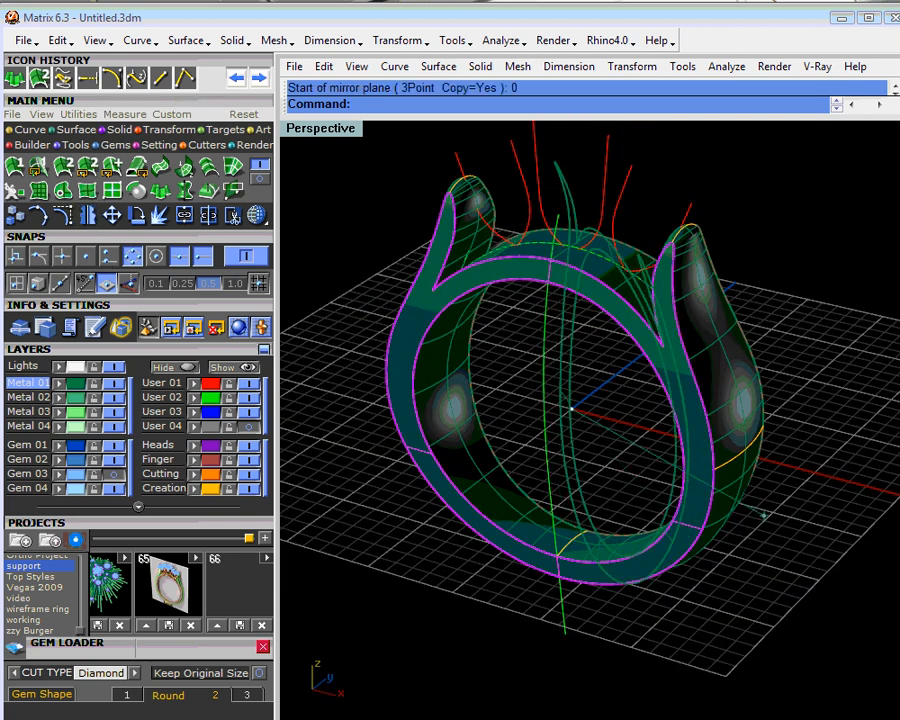
right_drag(789, 559, 497, 472)
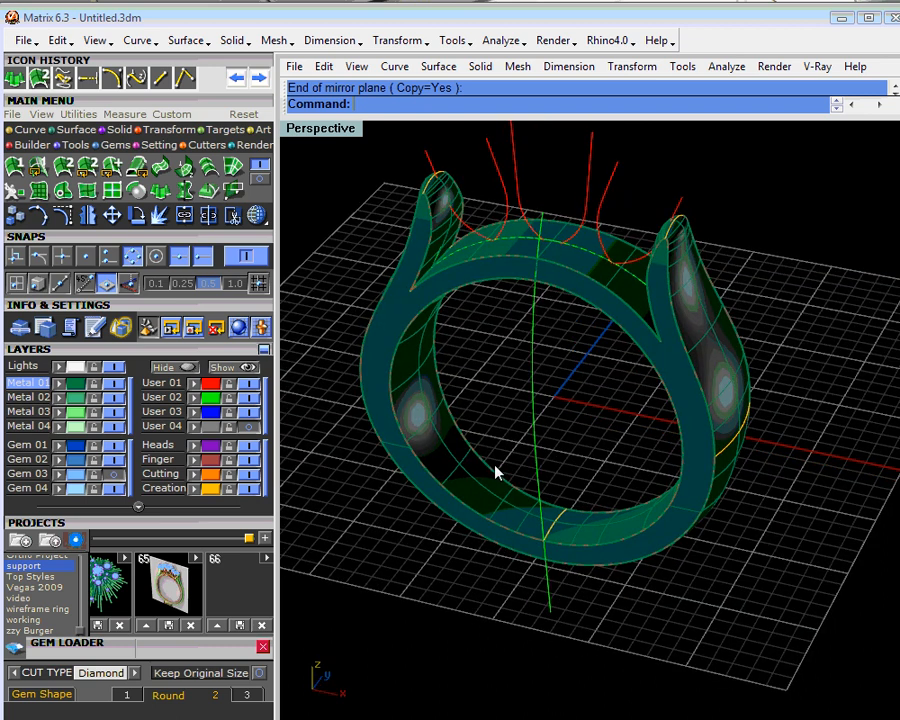
right_drag(497, 472, 457, 313)
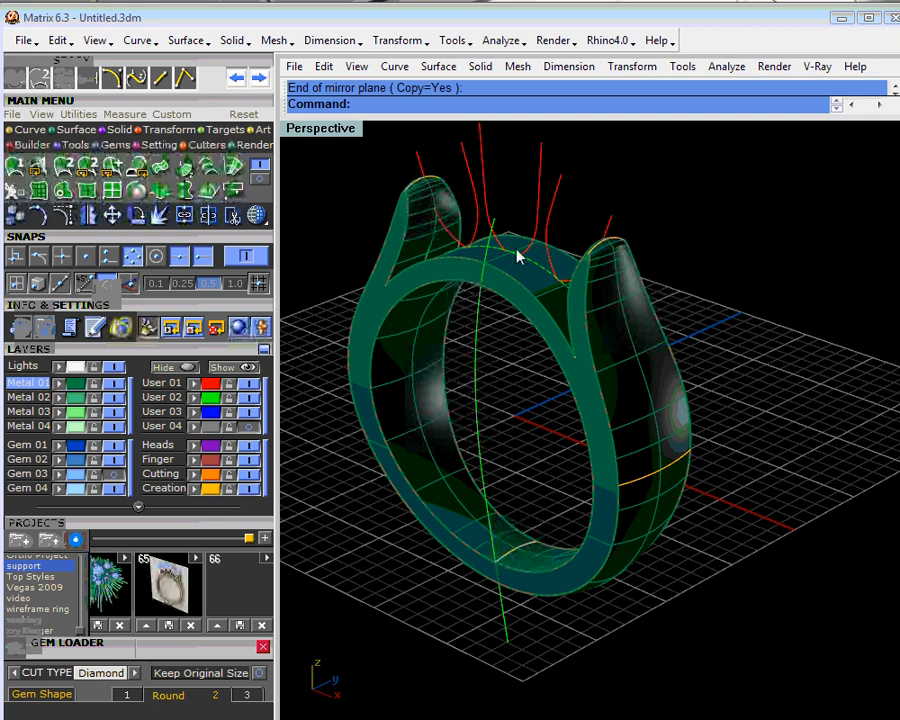
right_drag(518, 255, 582, 246)
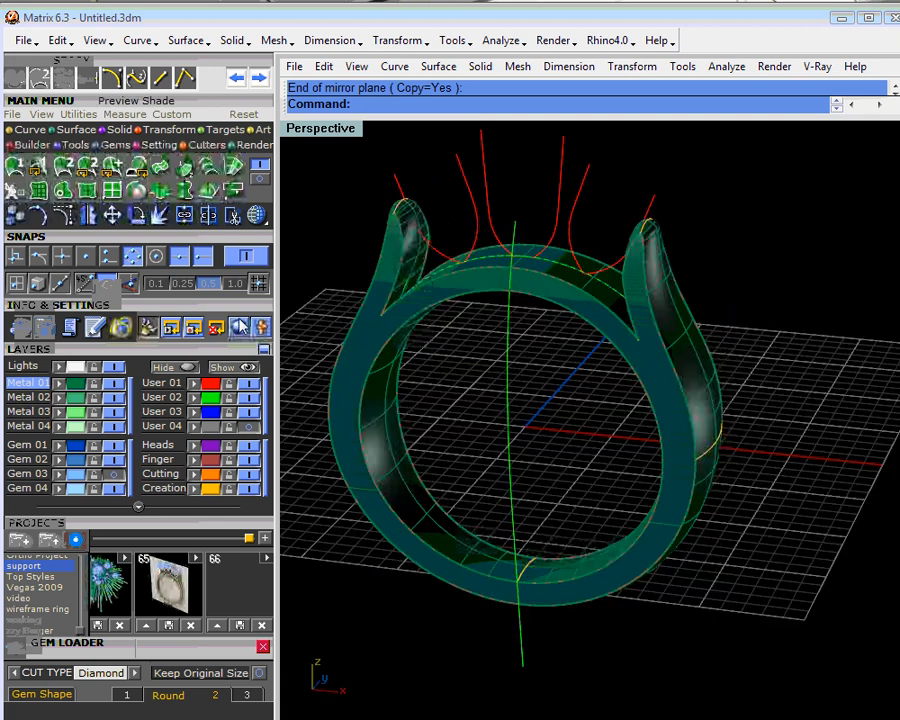
- Show the Gem 03 layer so the three diamonds appear above the ring
click(115, 477)
right_drag(538, 404, 603, 444)
click(465, 385)
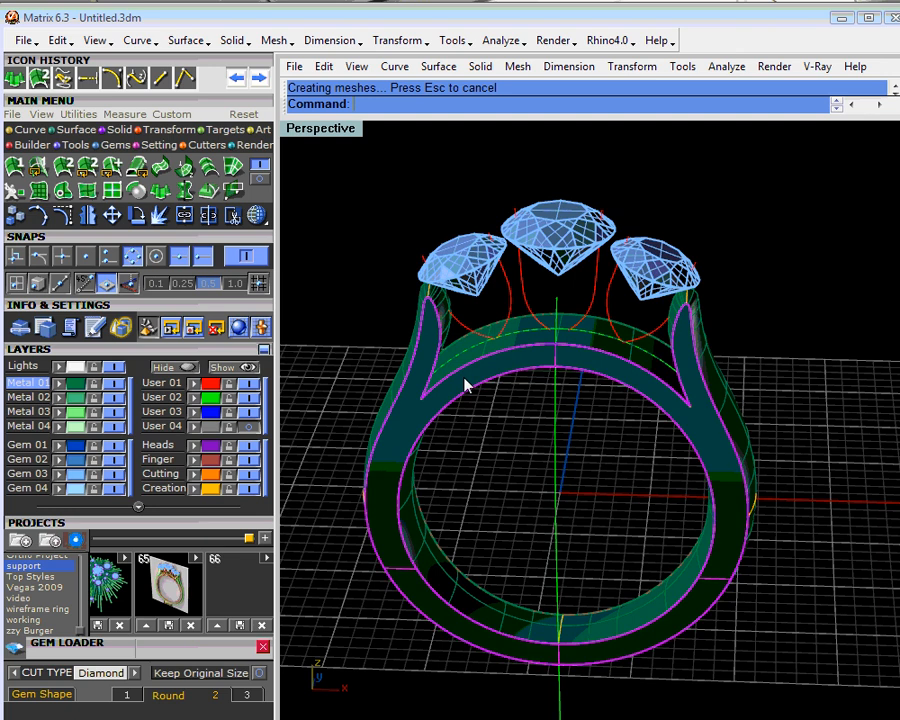
key(Escape)
- Select all surfaces on the Metal 01 layer and join them into one polysurface
click(75, 386)
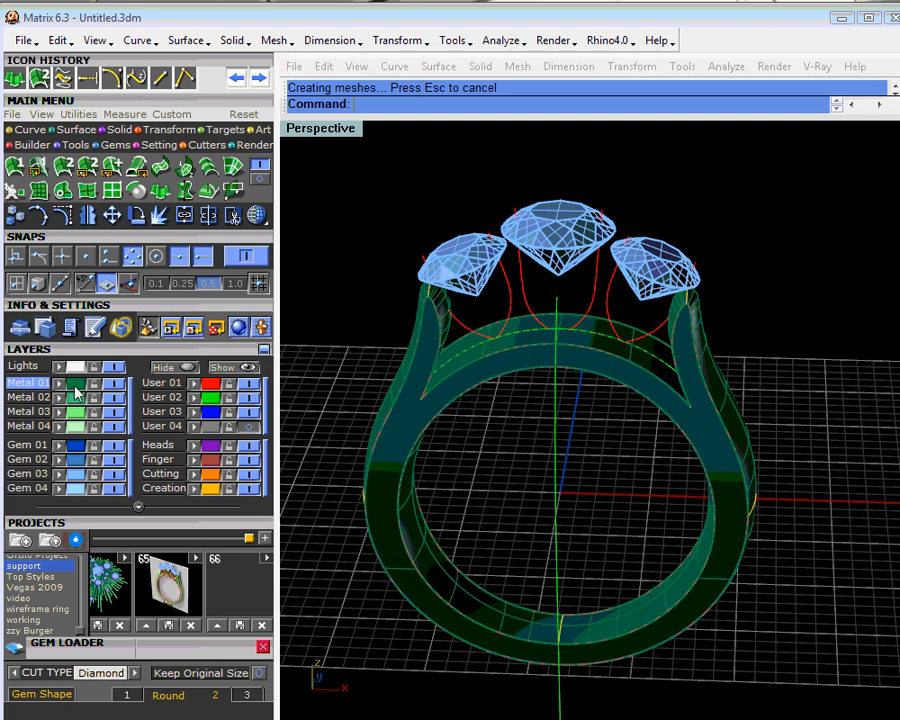
text(Join)
key(Return)
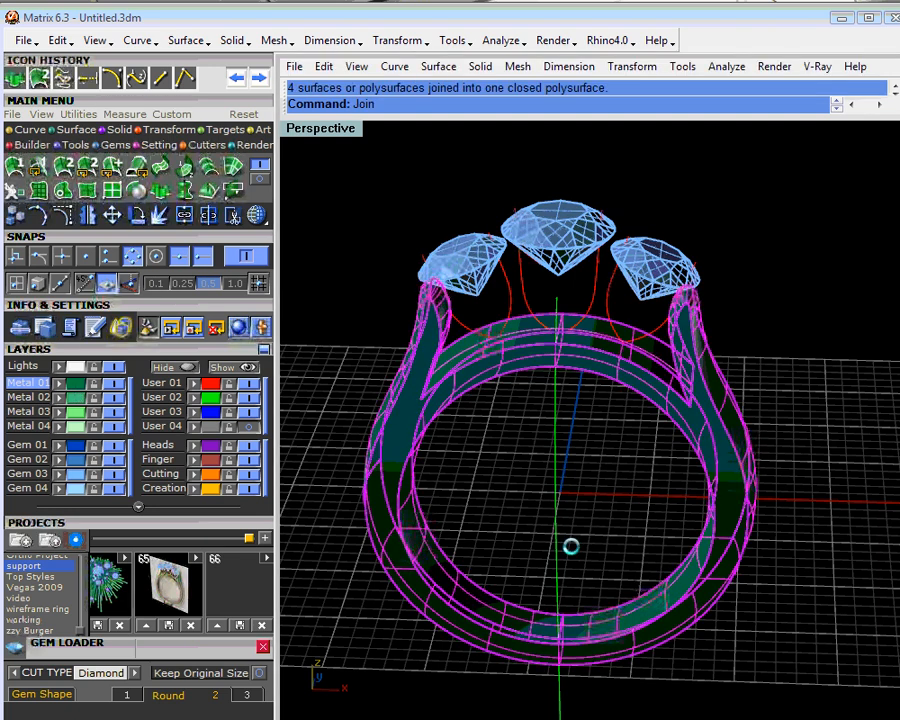
click(702, 454)
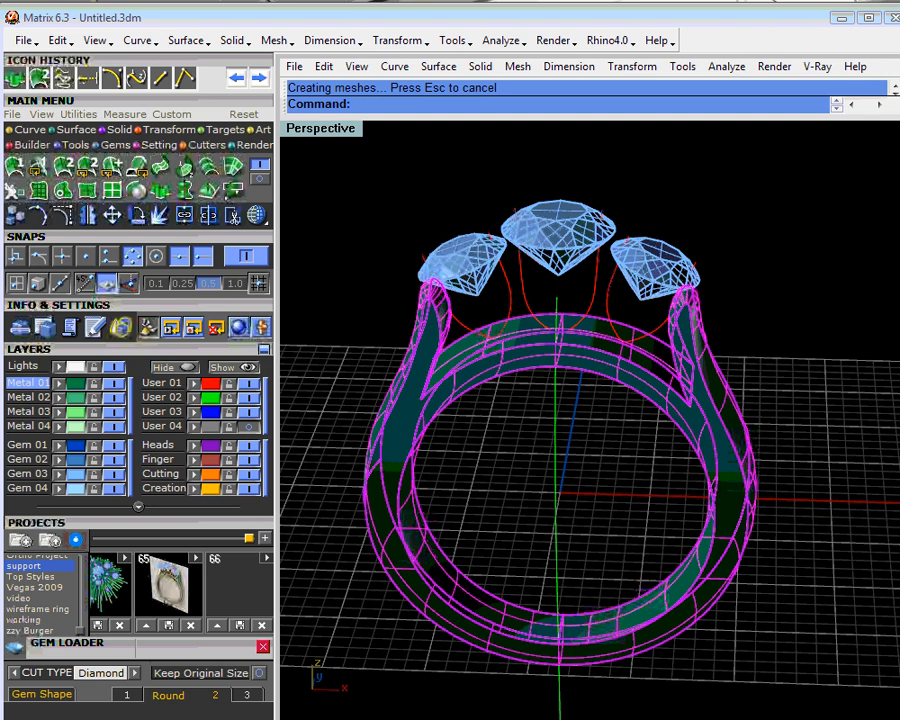
key(Escape)
scroll(567, 440, up, 2)
right_drag(702, 454, 607, 436)
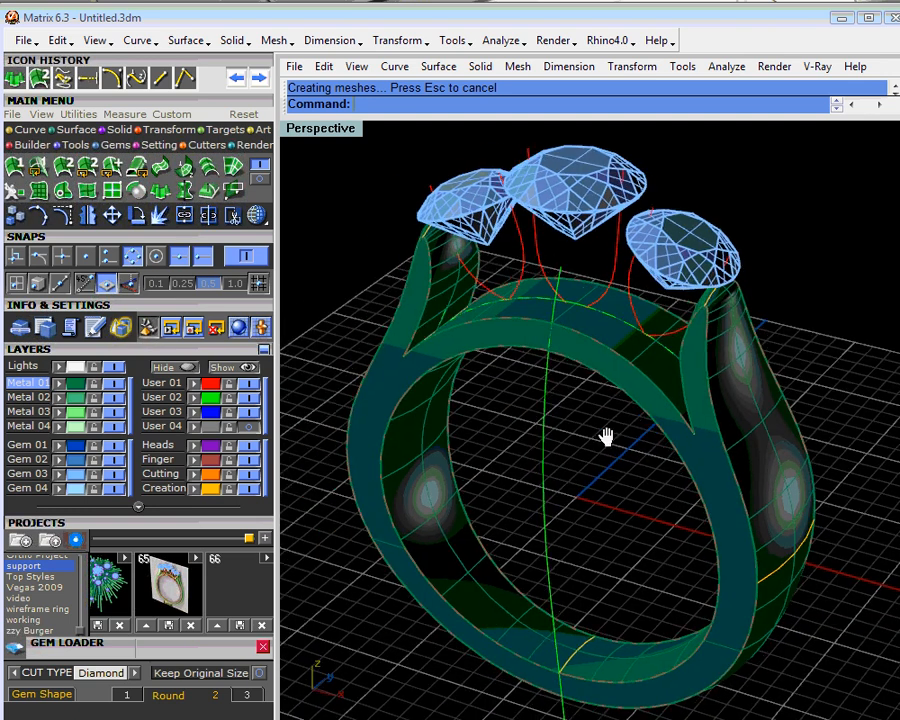
- Fillet the front inner finger-hole edge of the ring with a 0.25 radius, using both edge segments
click(118, 129)
click(158, 178)
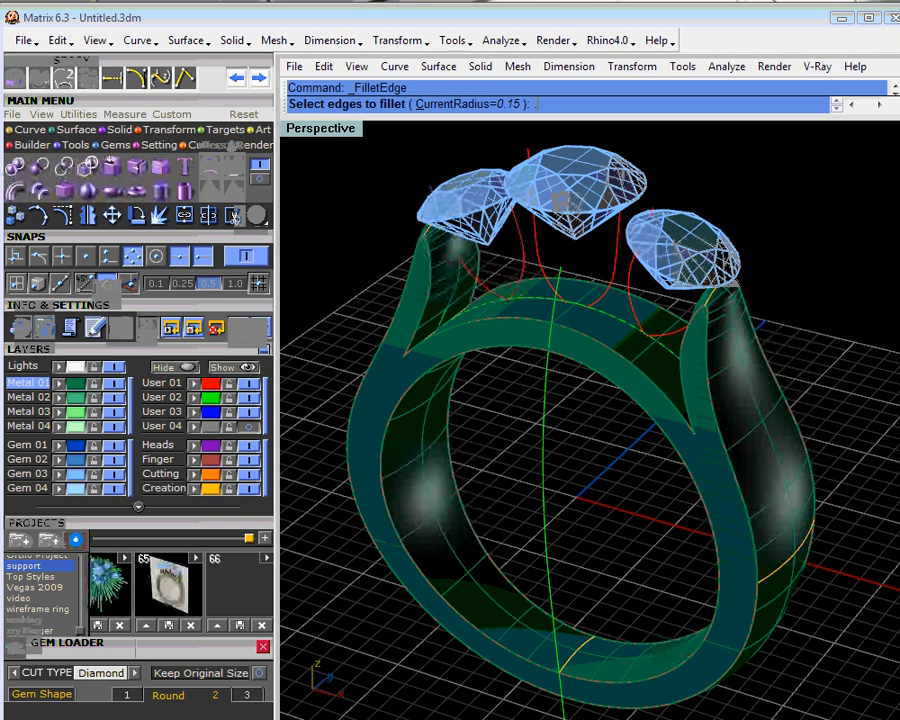
text(.25)
key(Return)
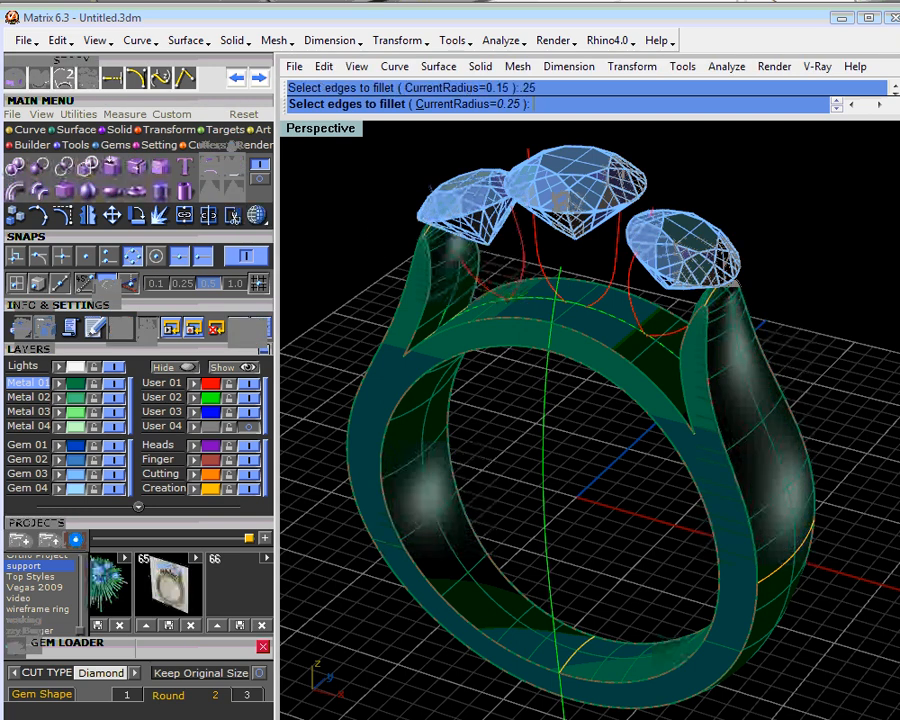
click(408, 402)
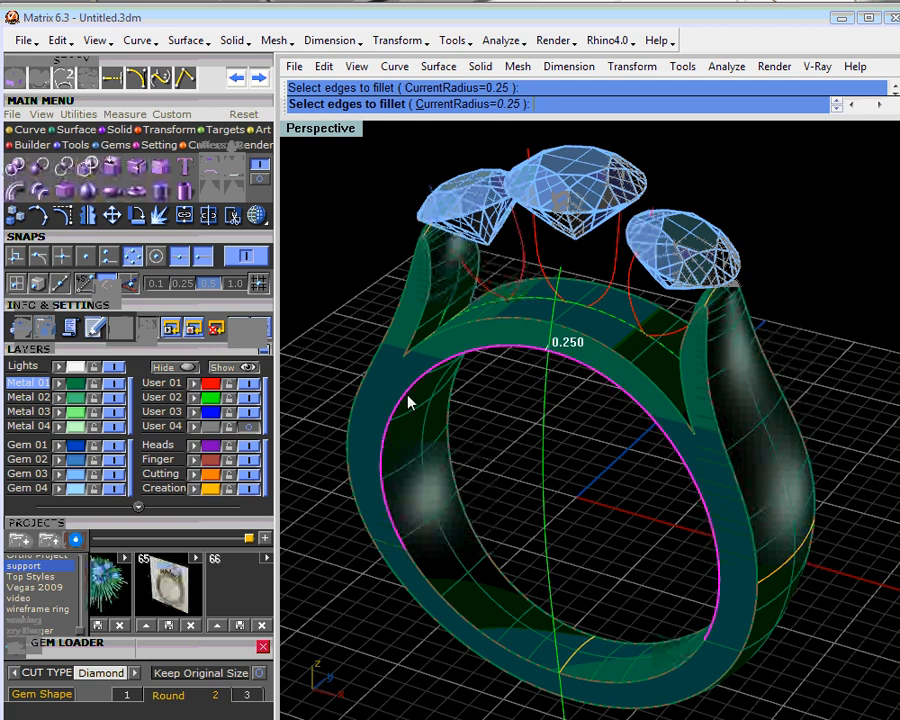
click(416, 568)
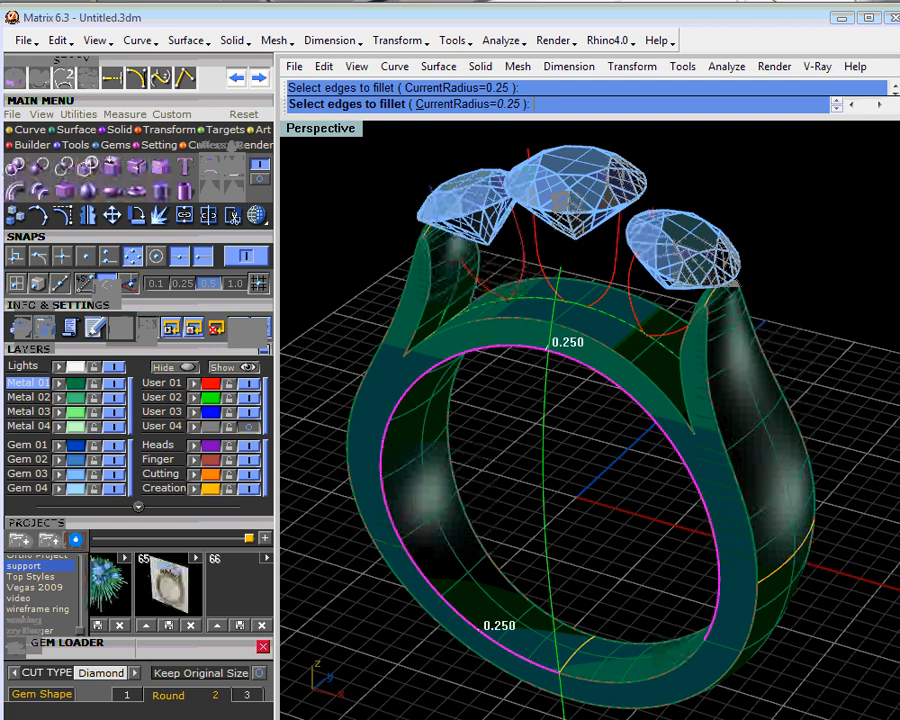
key(Return)
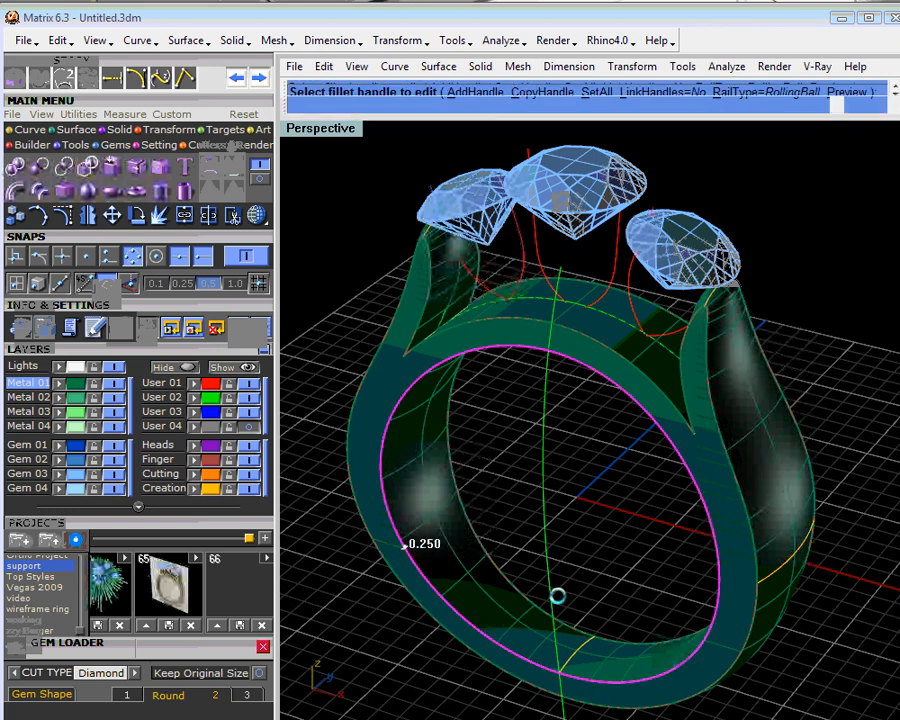
key(Return)
- Examine the filleted finger-hole edge and the still sharp outer edge around the narrow shank tips
right_drag(570, 509, 616, 425)
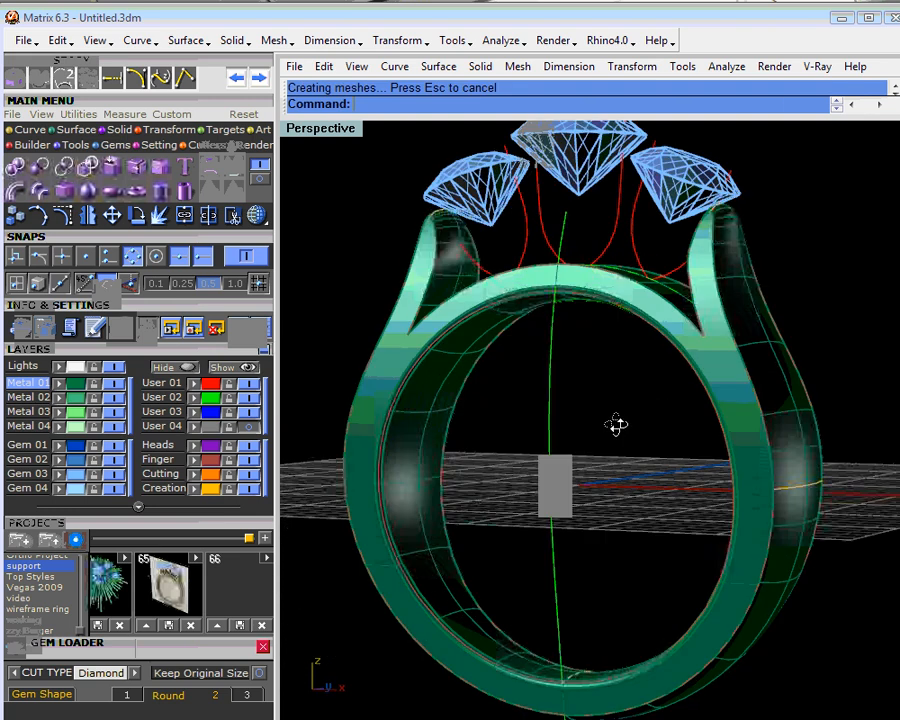
scroll(569, 309, up, 6)
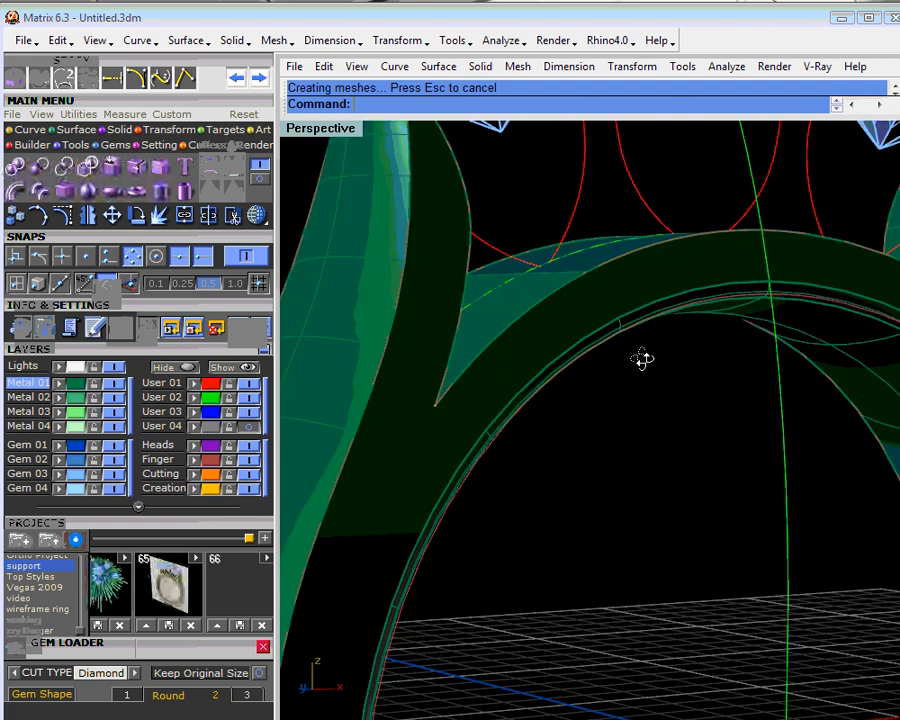
right_drag(642, 359, 520, 357)
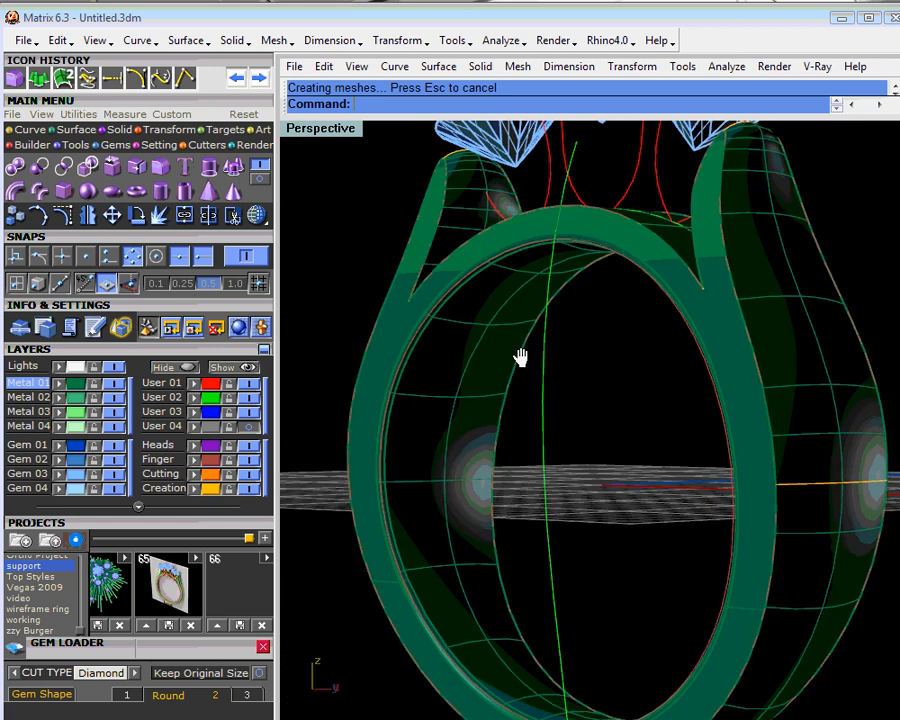
scroll(753, 245, up, 5)
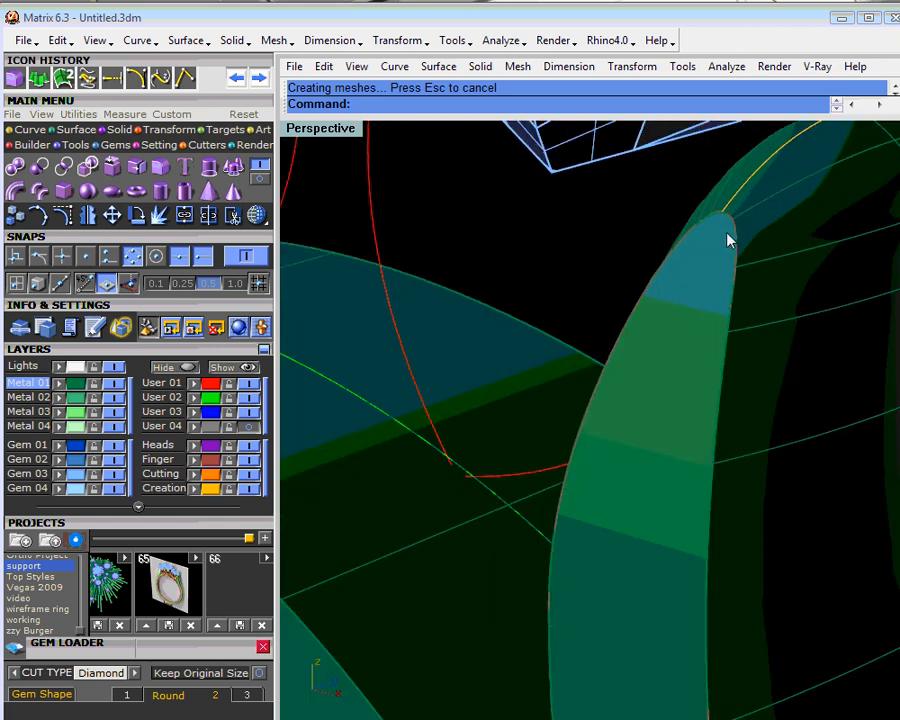
scroll(733, 239, down, 3)
scroll(735, 357, down, 2)
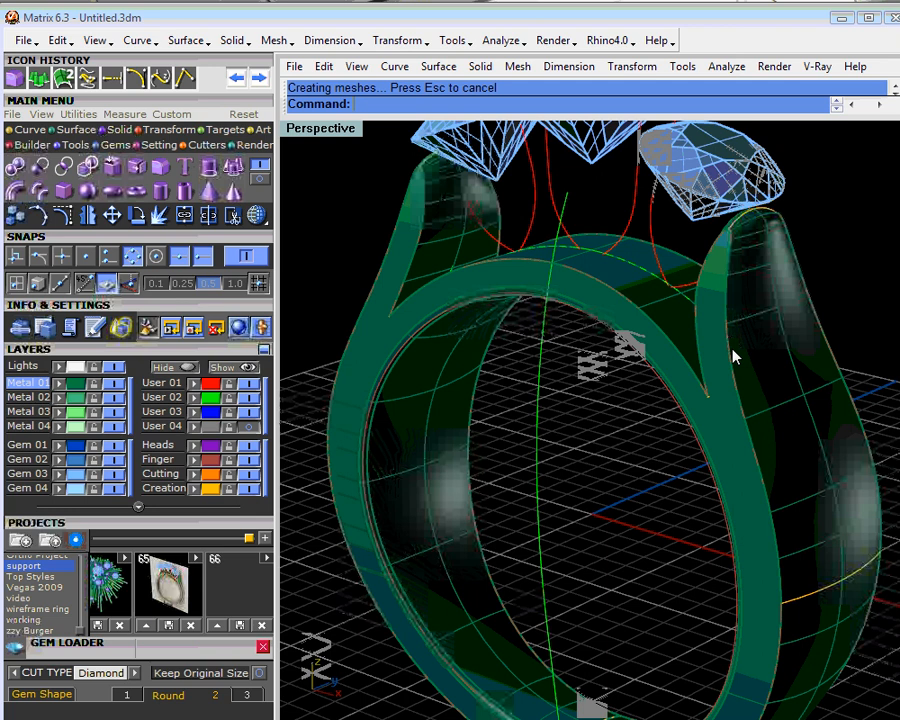
scroll(735, 357, up, 2)
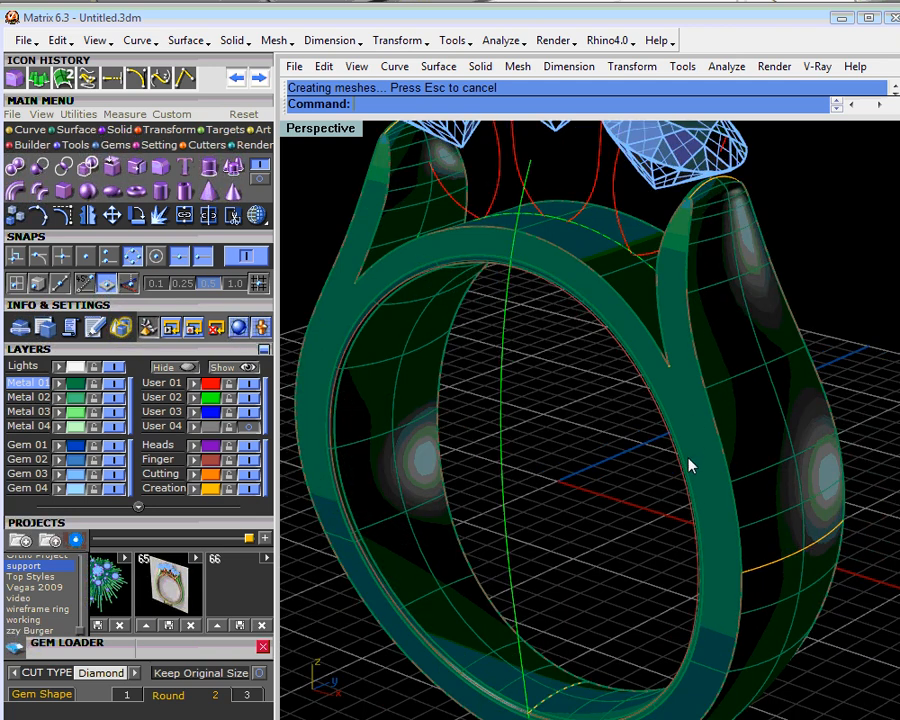
shift+right_drag(641, 508, 617, 466)
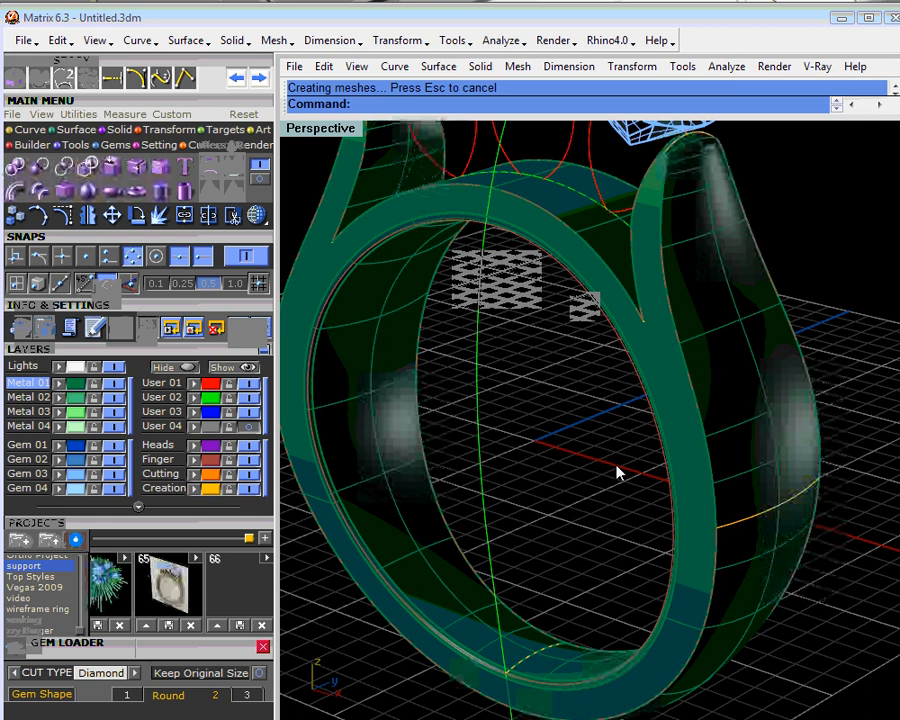
scroll(617, 472, down, 3)
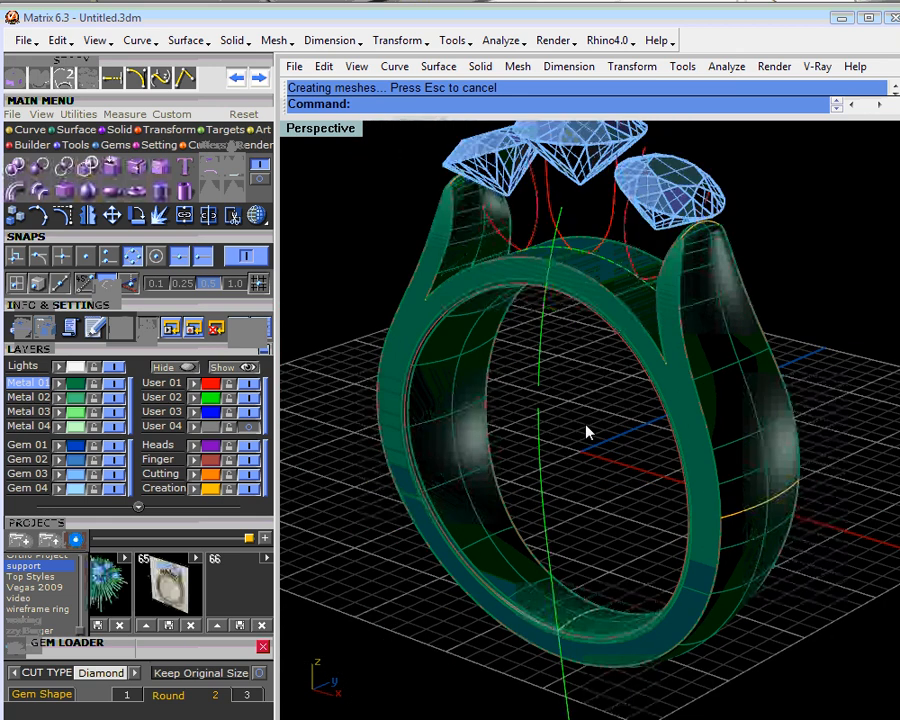
- Start a 0.25 radius edge fillet on all segments of the front face's outer edge, including both shank tips
click(162, 187)
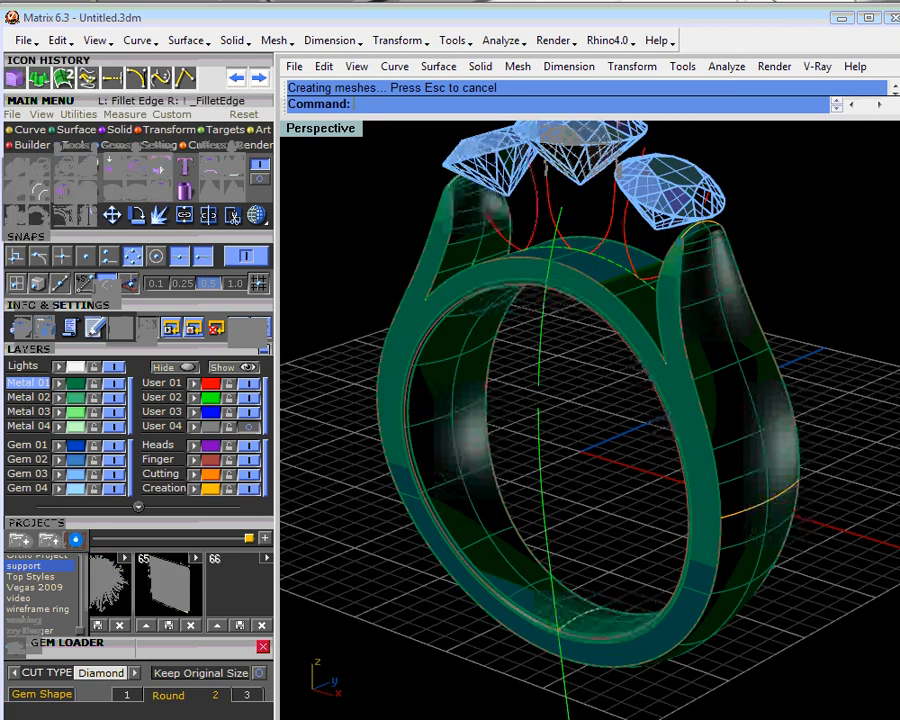
click(686, 342)
click(648, 337)
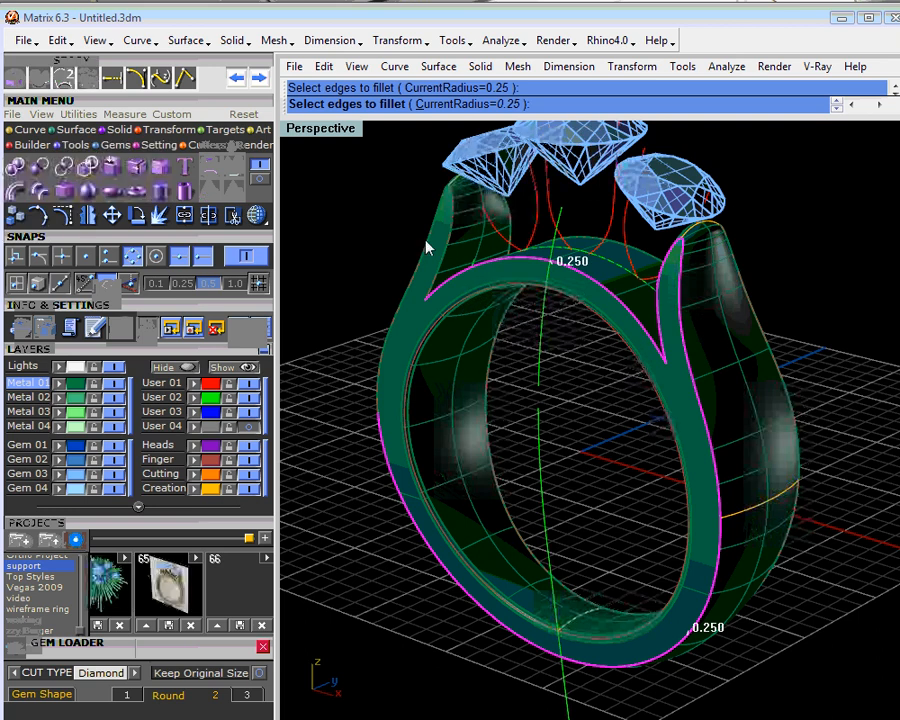
click(447, 263)
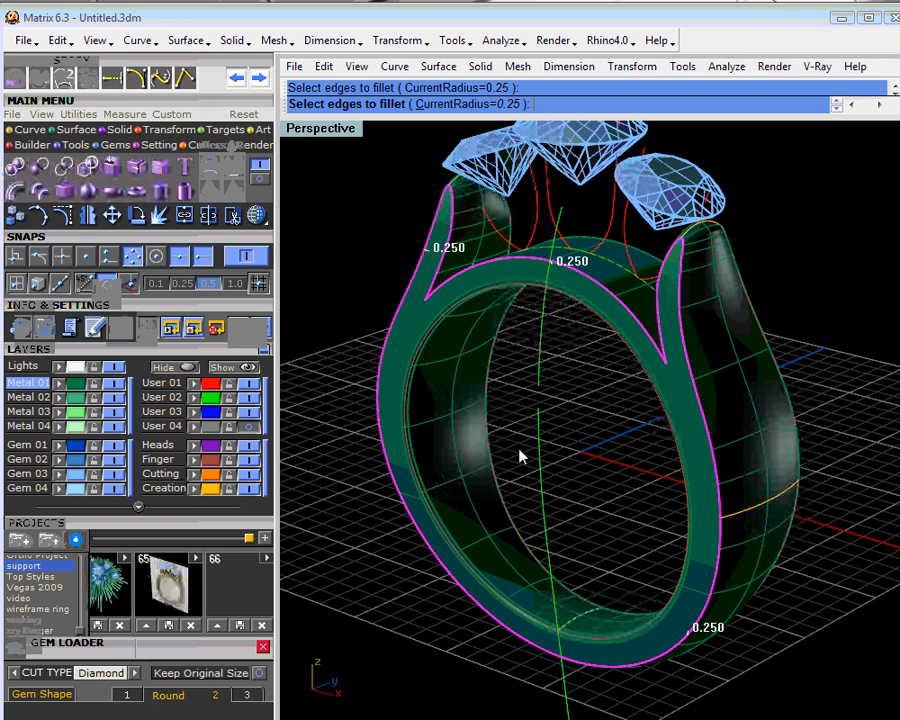
key(Return)
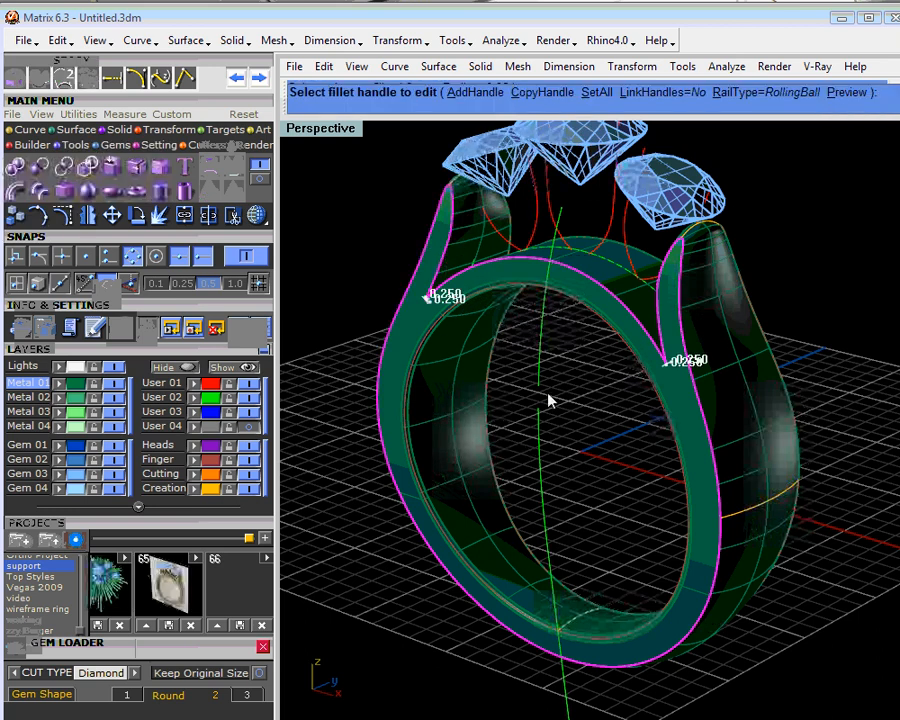
- Add a 0.25 fillet handle at the tip of the first shank shoulder, where its profile curve meets the edge
click(496, 92)
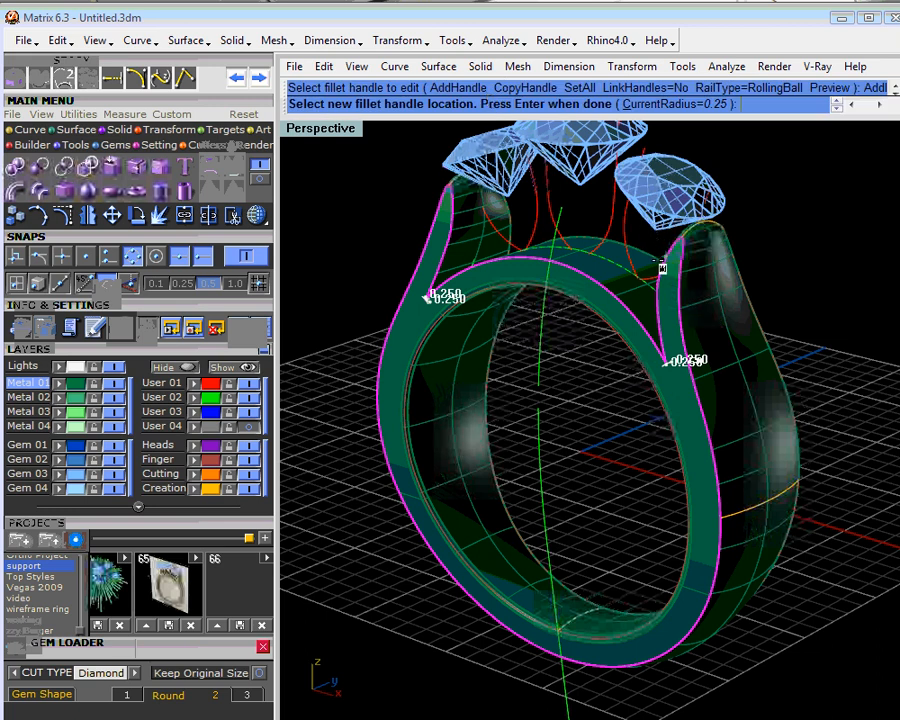
right_drag(637, 346, 700, 372)
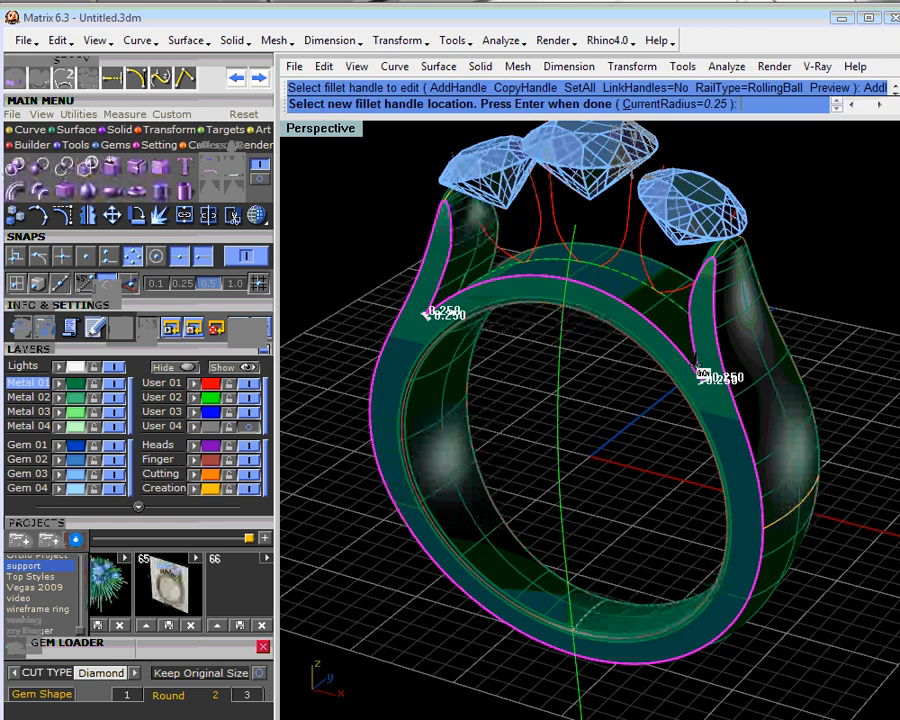
scroll(700, 371, up, 6)
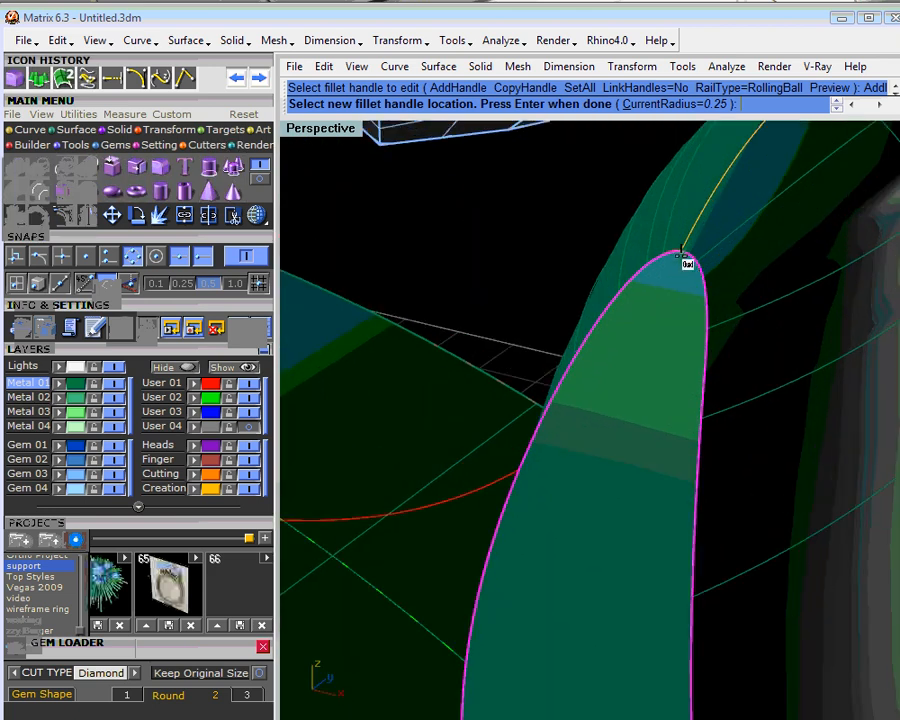
click(687, 258)
scroll(686, 281, down, 6)
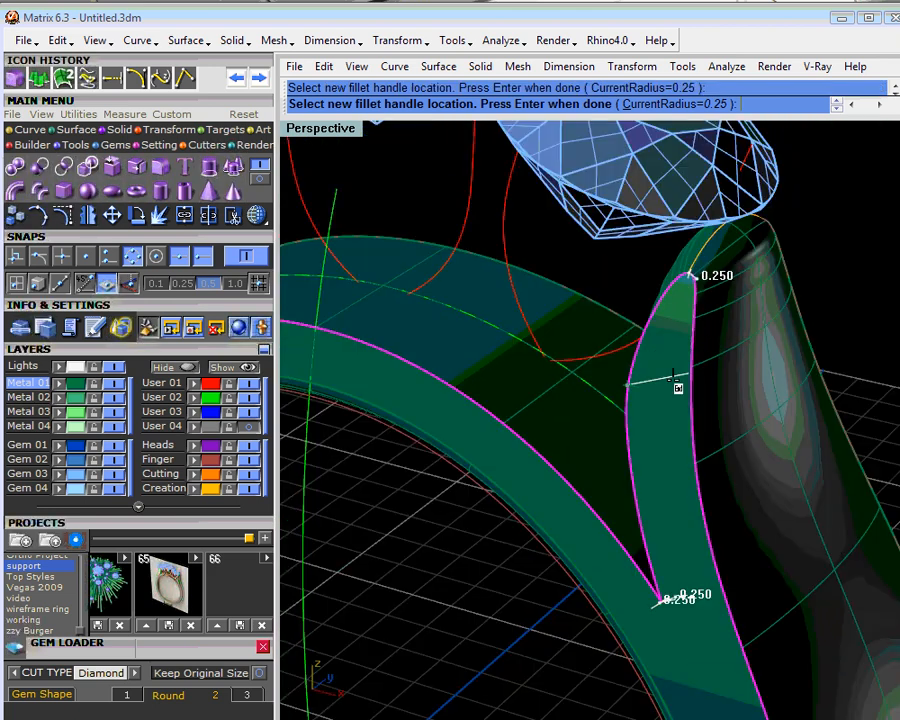
- Add a 0.25 fillet handle on the right side of the shank's outer edge, where the cross-section profile curve meets it
right_drag(672, 379, 600, 356)
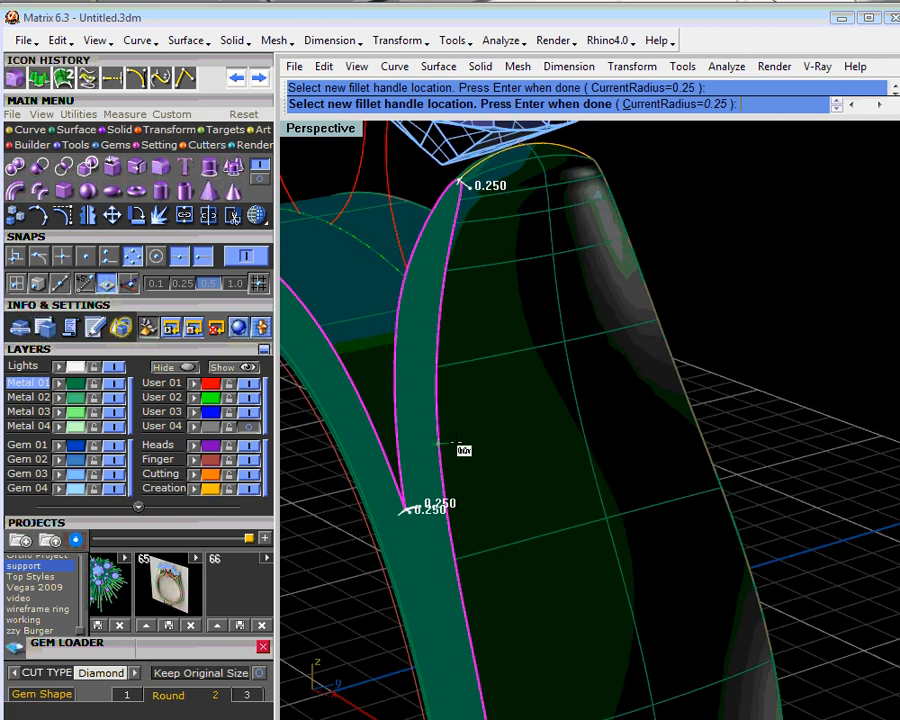
scroll(438, 443, down, 3)
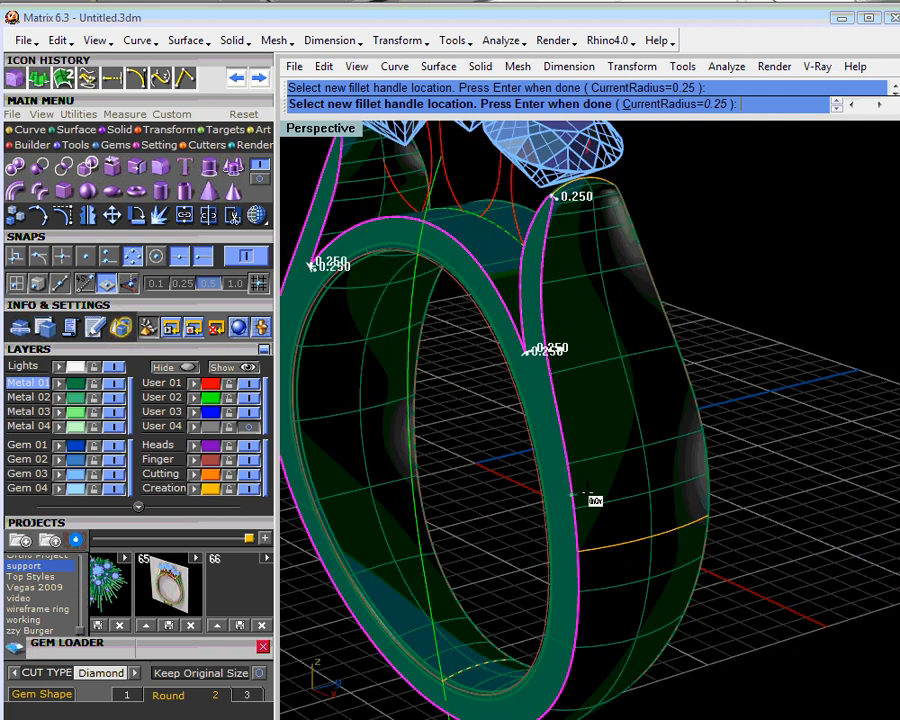
right_drag(575, 495, 607, 520)
click(605, 538)
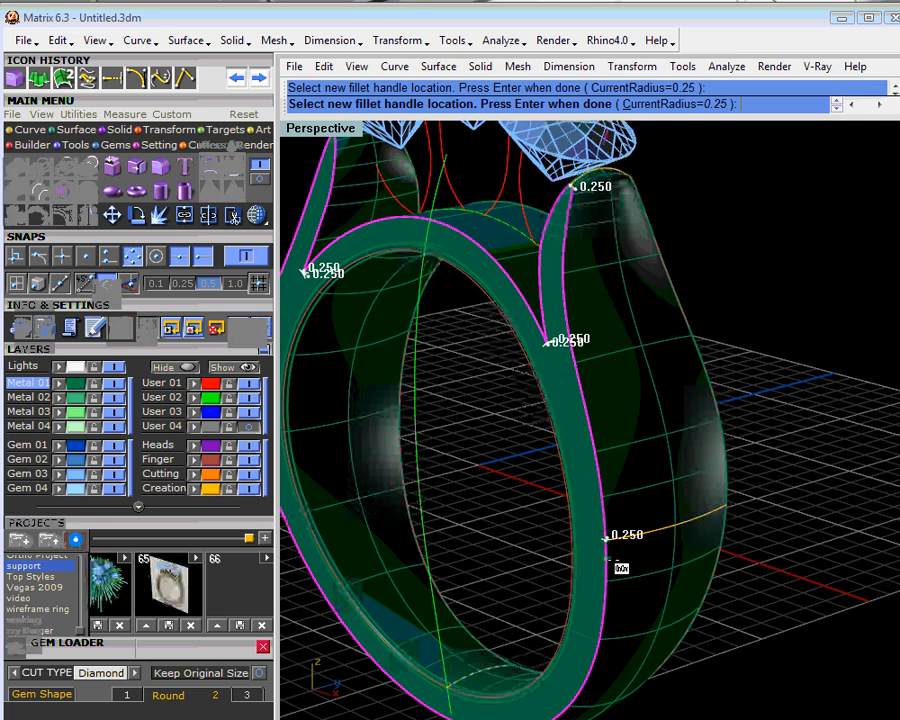
- Add 0.25 fillet handles on the left side of the shank's outer edge and at the tip of the left shoulder
right_drag(470, 528, 518, 326)
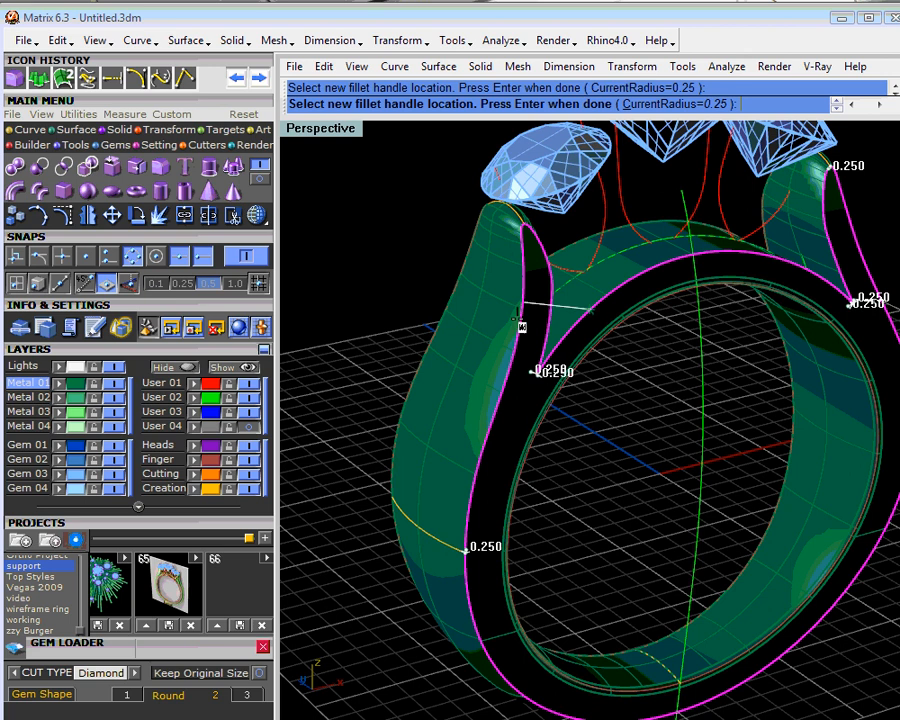
scroll(519, 247, up, 5)
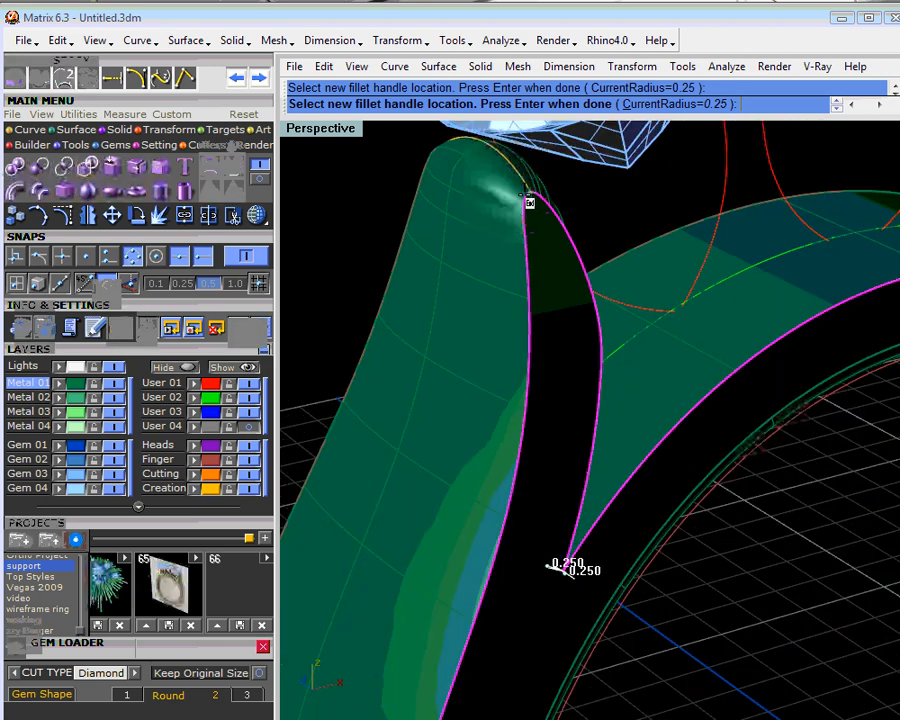
click(526, 195)
scroll(553, 260, down, 4)
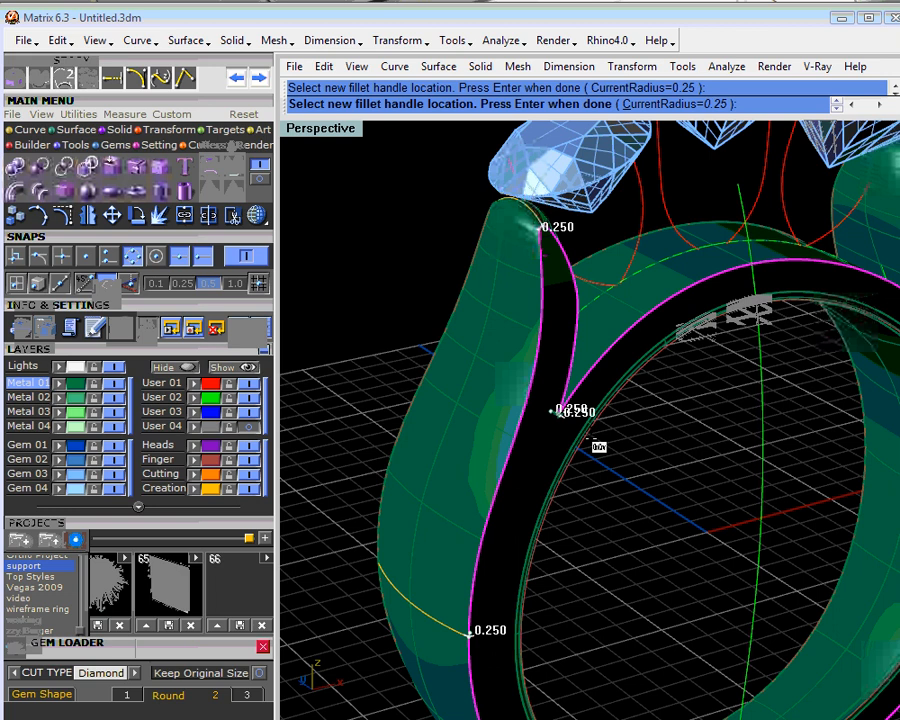
- Add a 0.25 fillet handle at the bottom centre of the shank's outer edge and finish adding handles
scroll(590, 438, down, 4)
right_drag(590, 438, 574, 643)
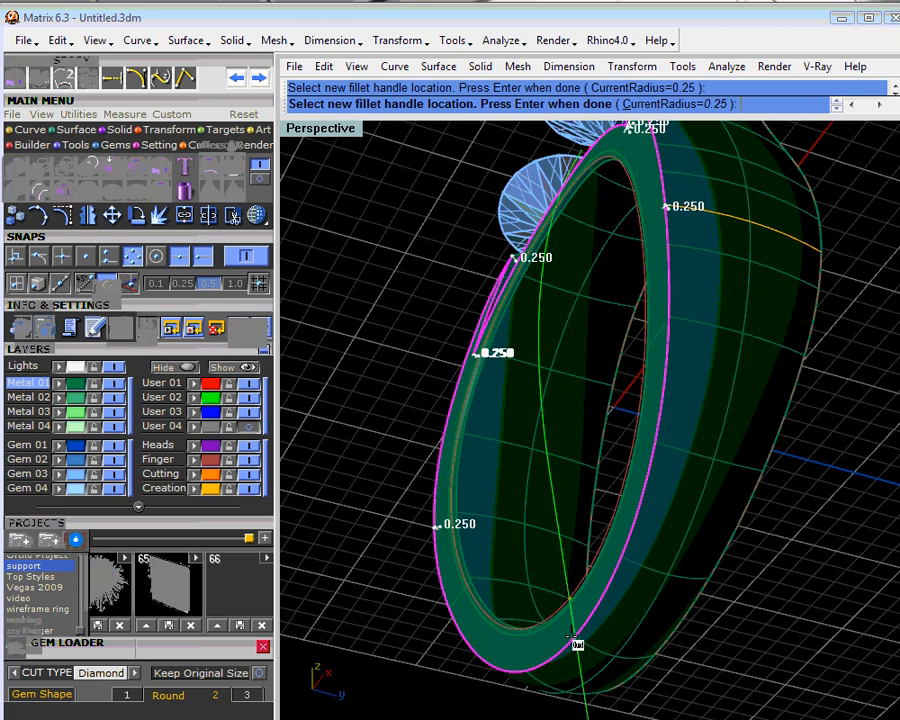
scroll(577, 645, up, 4)
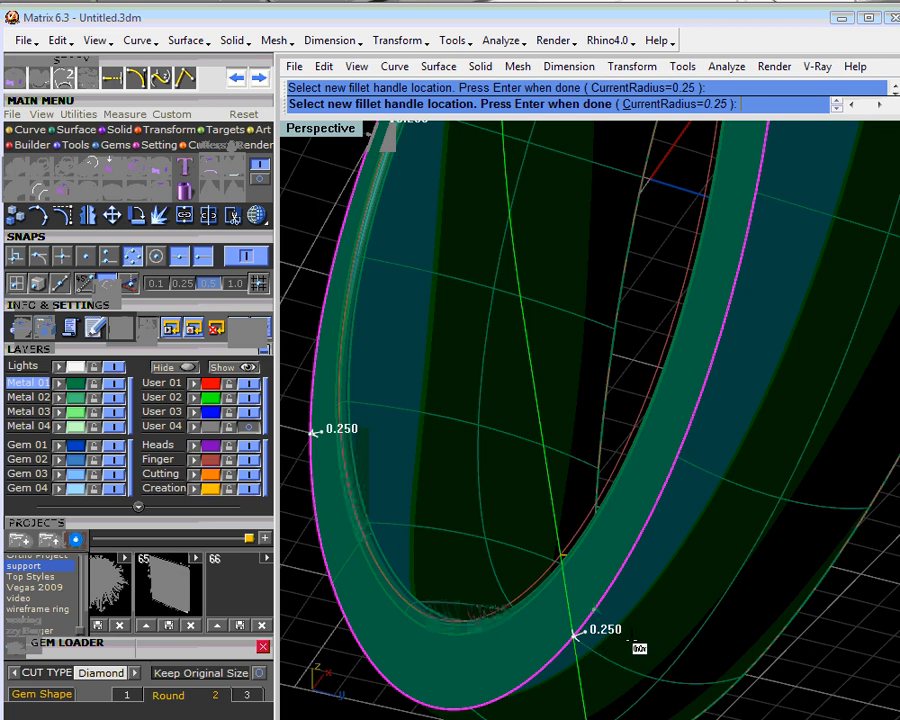
right_click(627, 608)
- Set the radius of the fillet handle on the right side of the shank to 0.75
scroll(617, 543, down, 4)
right_drag(637, 497, 697, 584)
scroll(757, 522, up, 4)
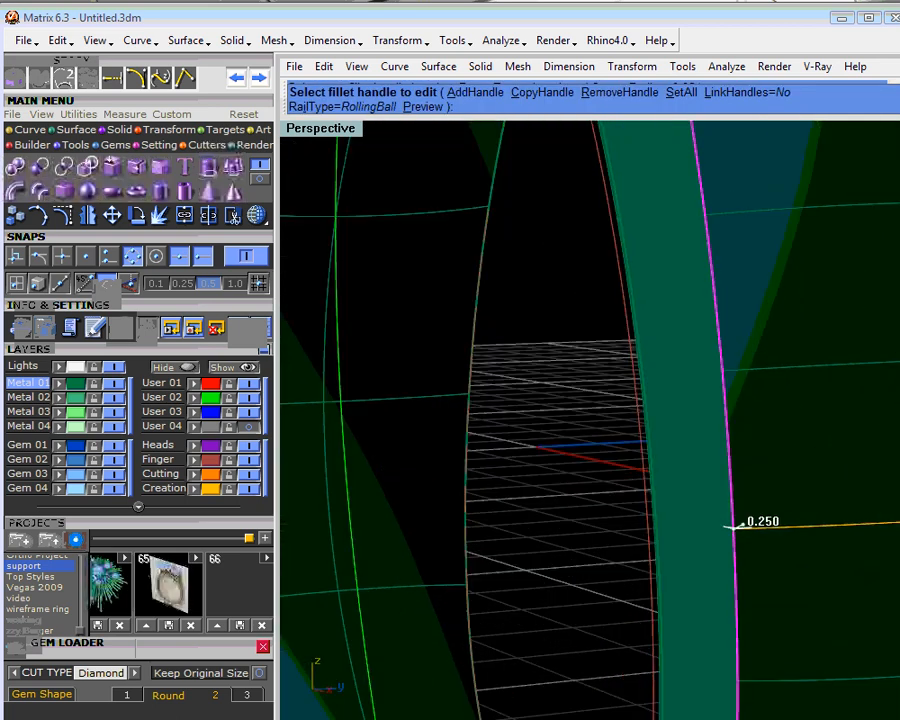
right_drag(755, 540, 670, 400)
click(620, 480)
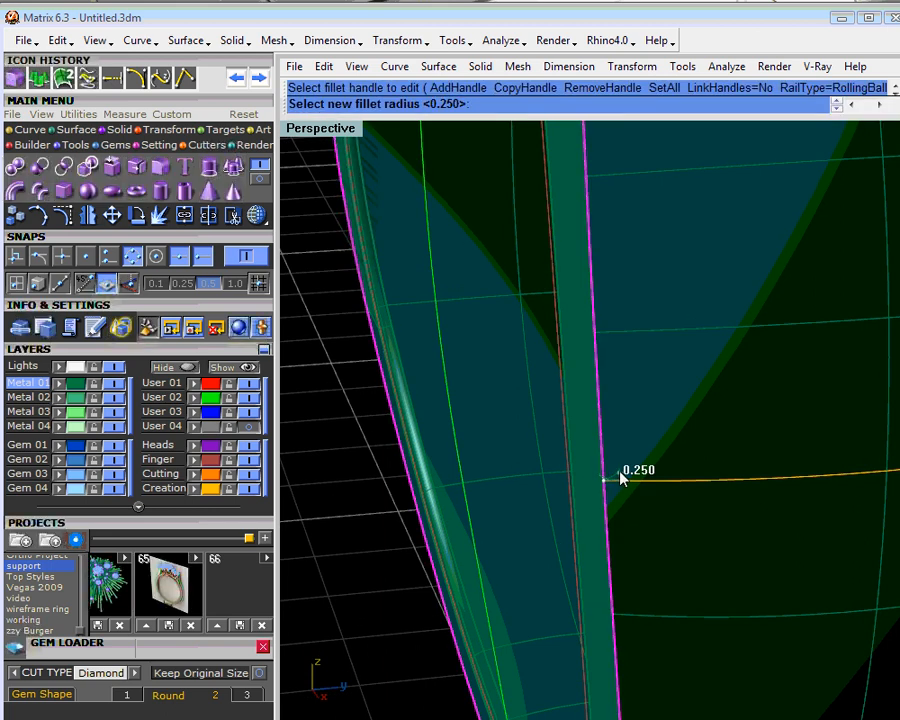
text(.75)
key(Return)
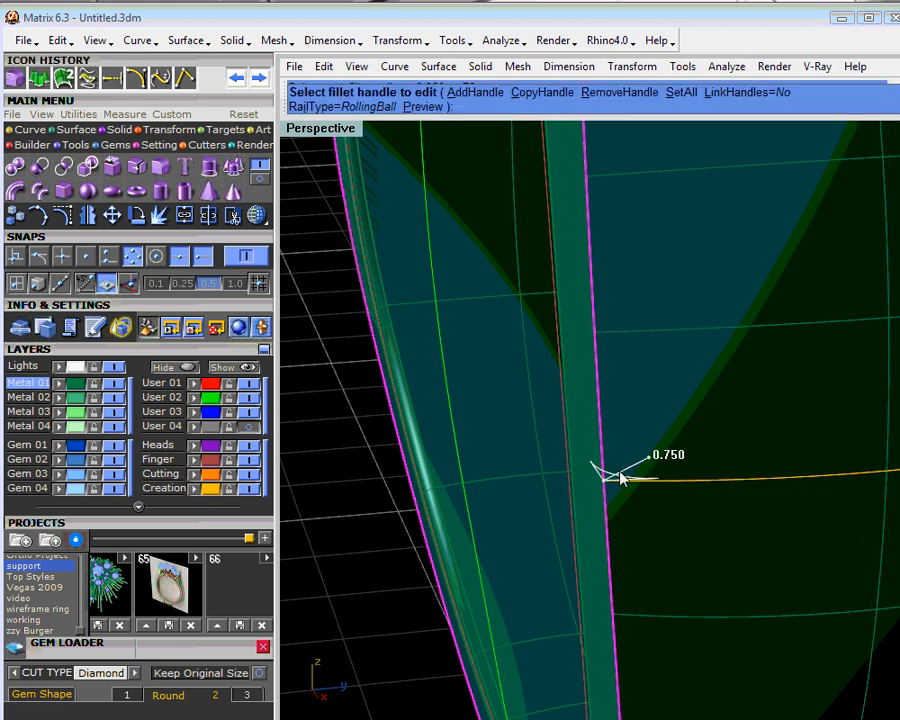
- Set the fillet handle on the left side of the shank to a 0.75 radius as well
right_drag(620, 478, 552, 428)
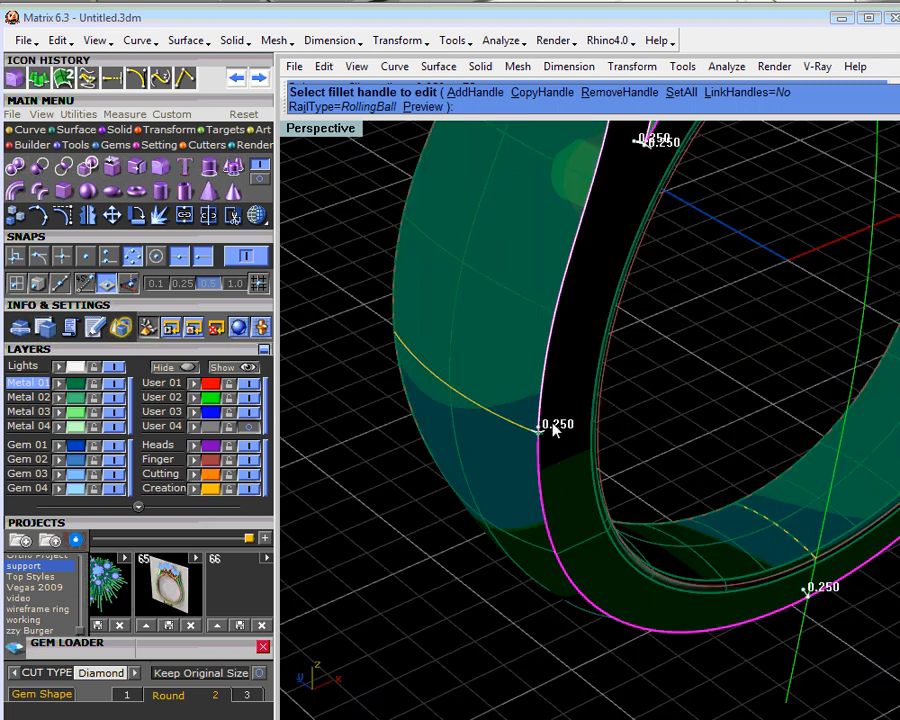
scroll(550, 428, up, 6)
click(534, 430)
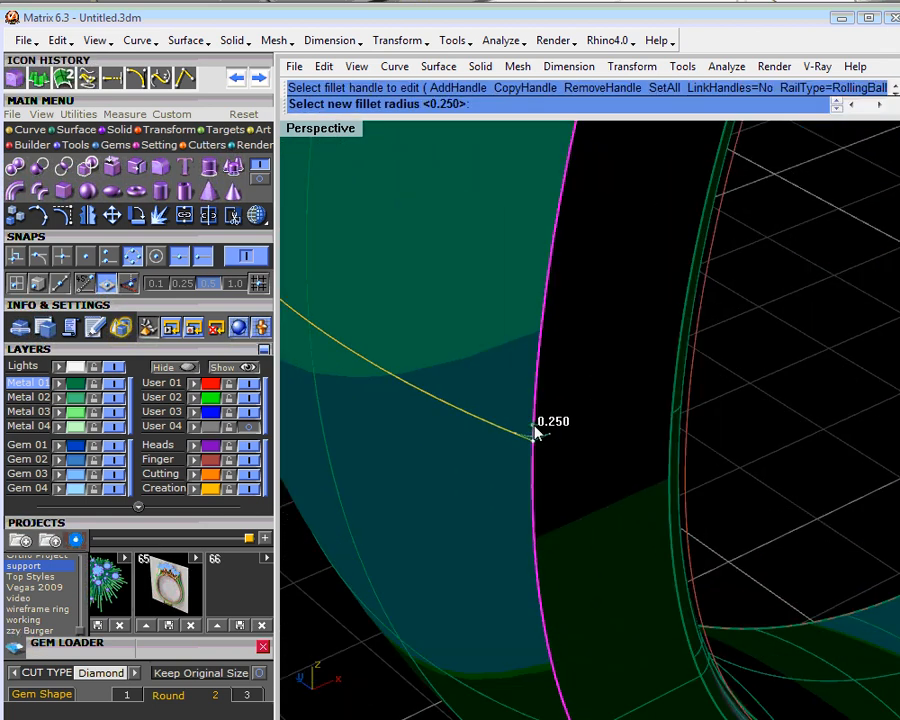
text(.75)
key(Return)
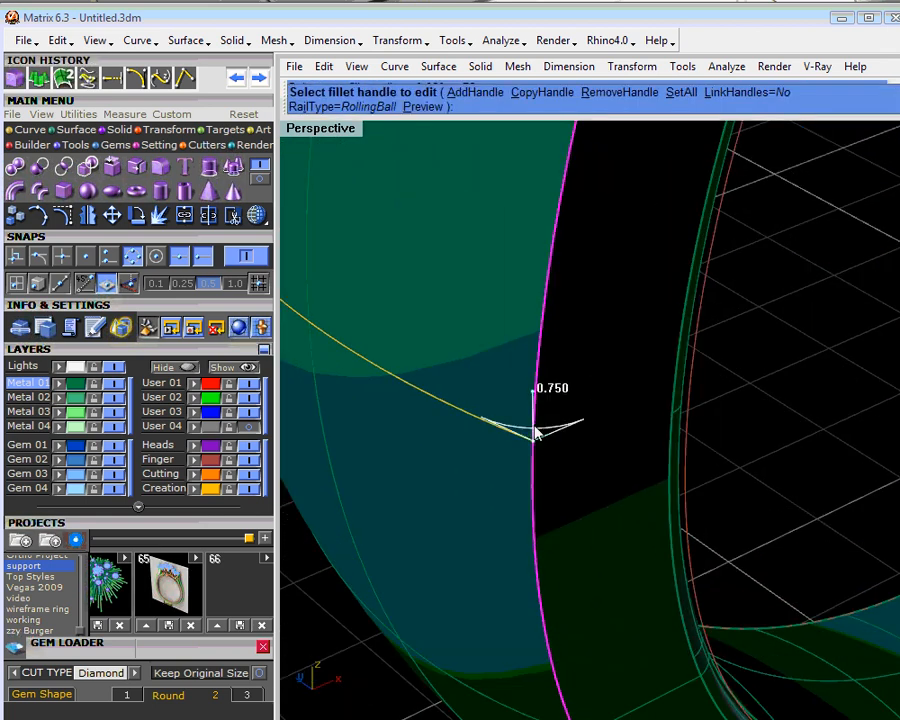
- Set the fillet handle at the bottom centre of the shank to a radius of 0.5
scroll(536, 430, down, 10)
shift+right_drag(720, 577, 700, 551)
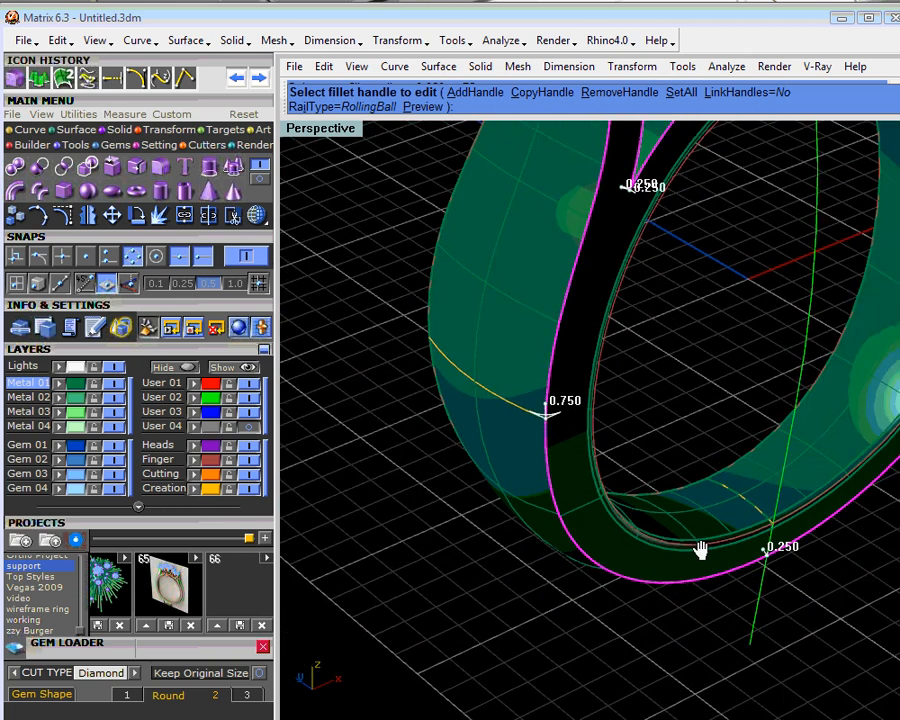
scroll(700, 551, up, 5)
click(705, 580)
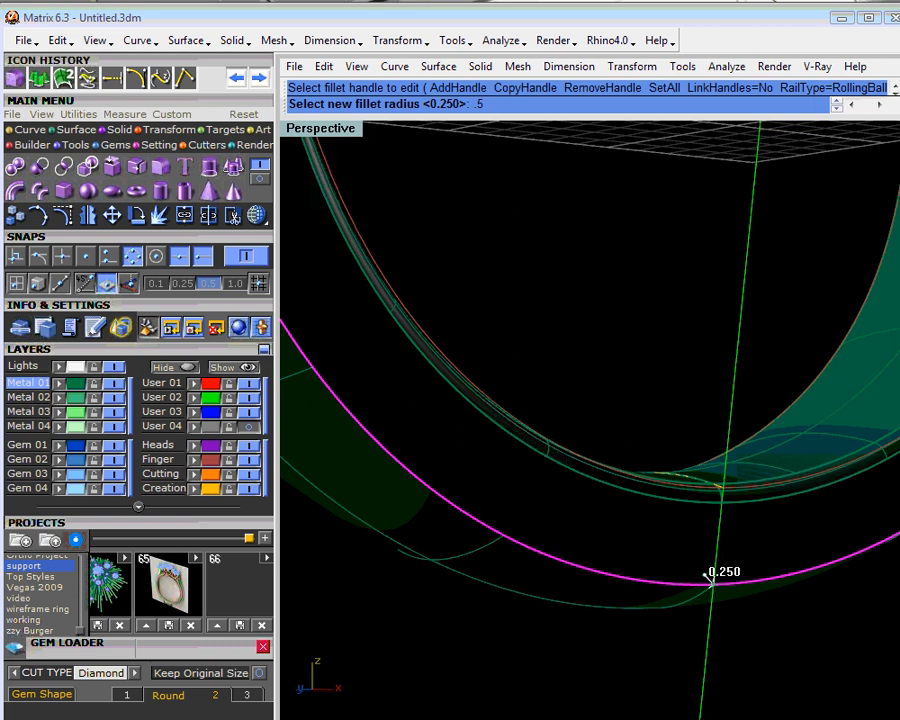
text(.5)
key(Return)
- Set both fillet handles at the left fork, where the shoulder splits from the band, to a radius of 0.1
scroll(700, 566, down, 5)
right_drag(712, 507, 722, 446)
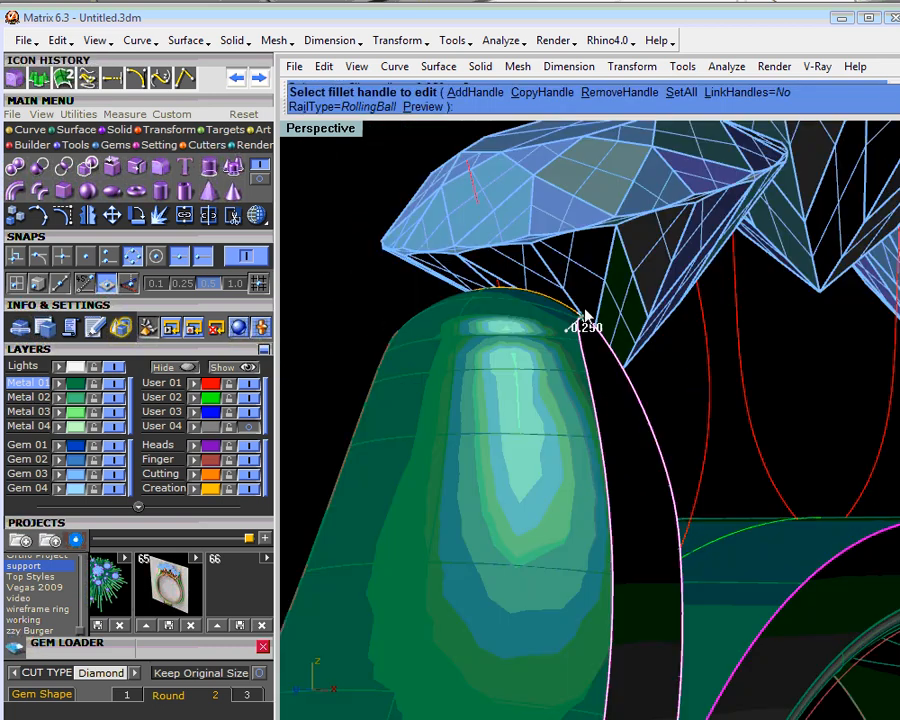
right_drag(586, 318, 470, 440)
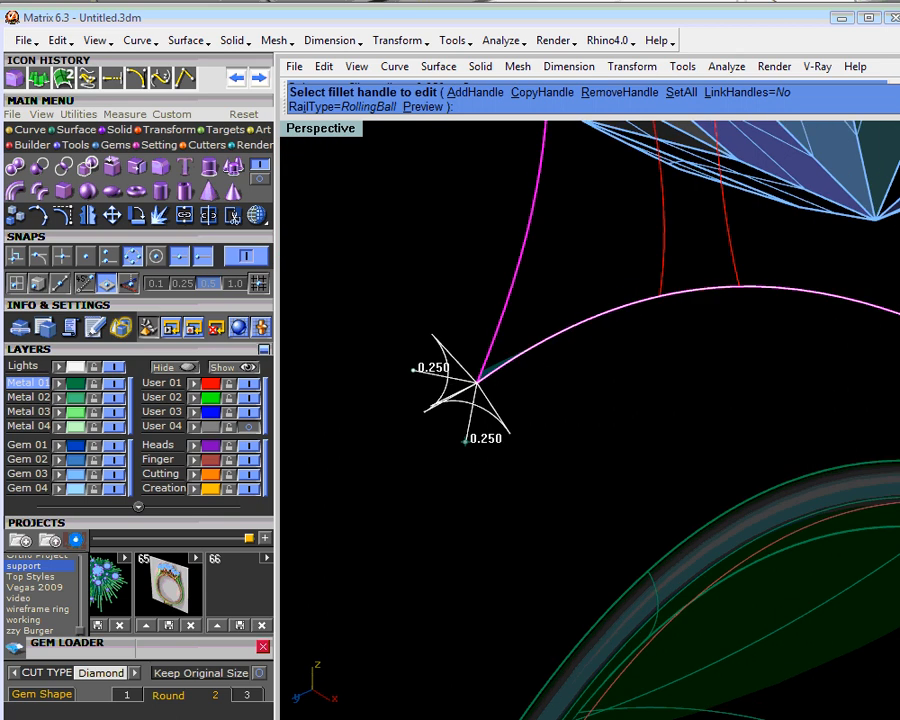
click(466, 446)
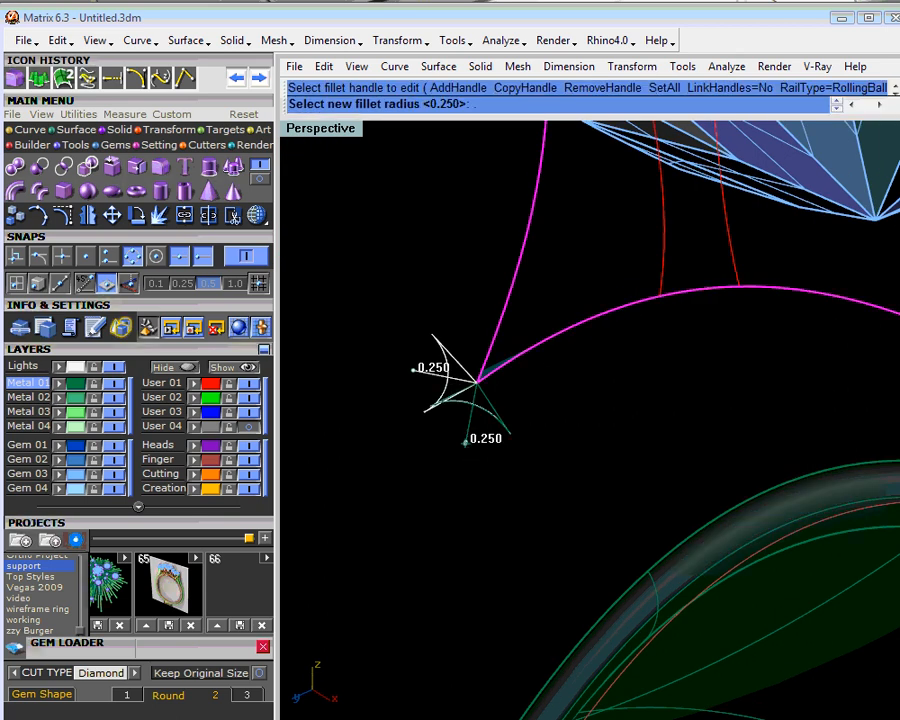
text(.1)
key(Return)
click(418, 377)
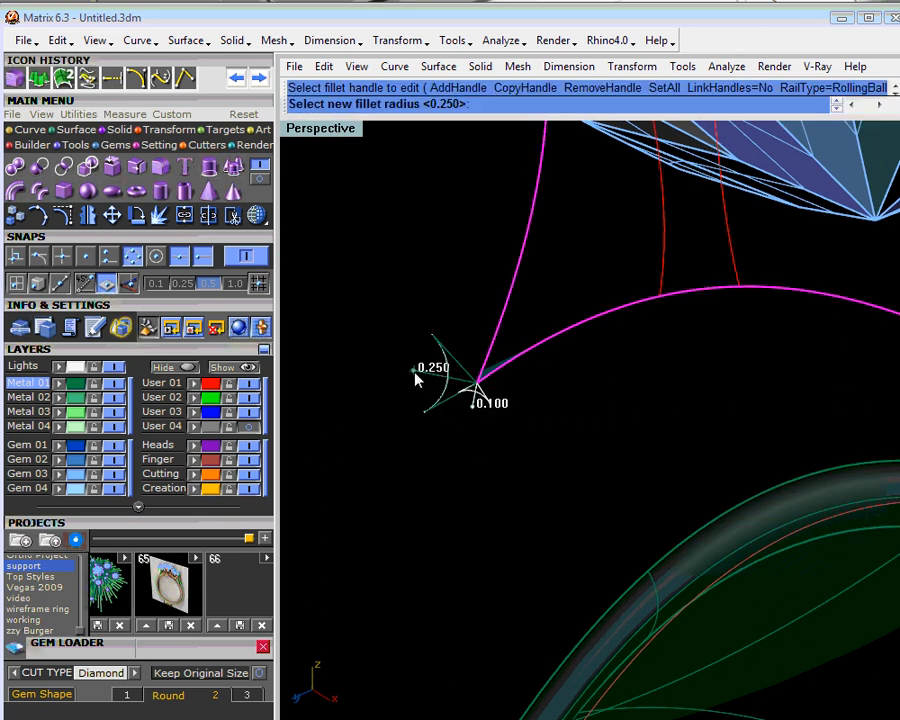
text(.1)
key(Return)
- Set both fillet handles at the right fork to a radius of 0.1 and apply the variable-radius fillet
right_drag(496, 448, 593, 573)
scroll(670, 502, down, 5)
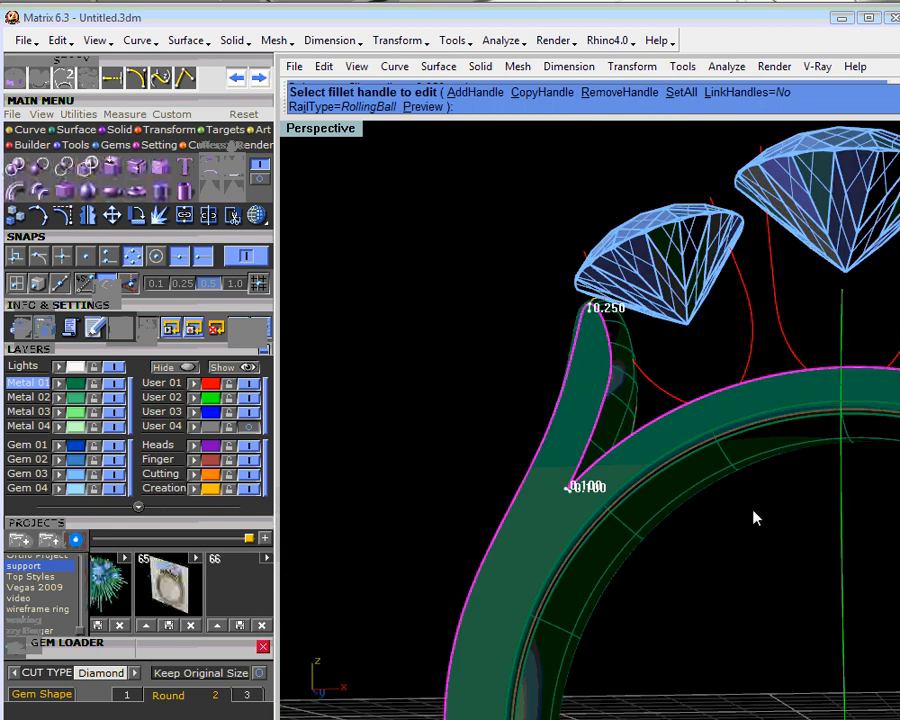
scroll(743, 437, up, 5)
click(733, 432)
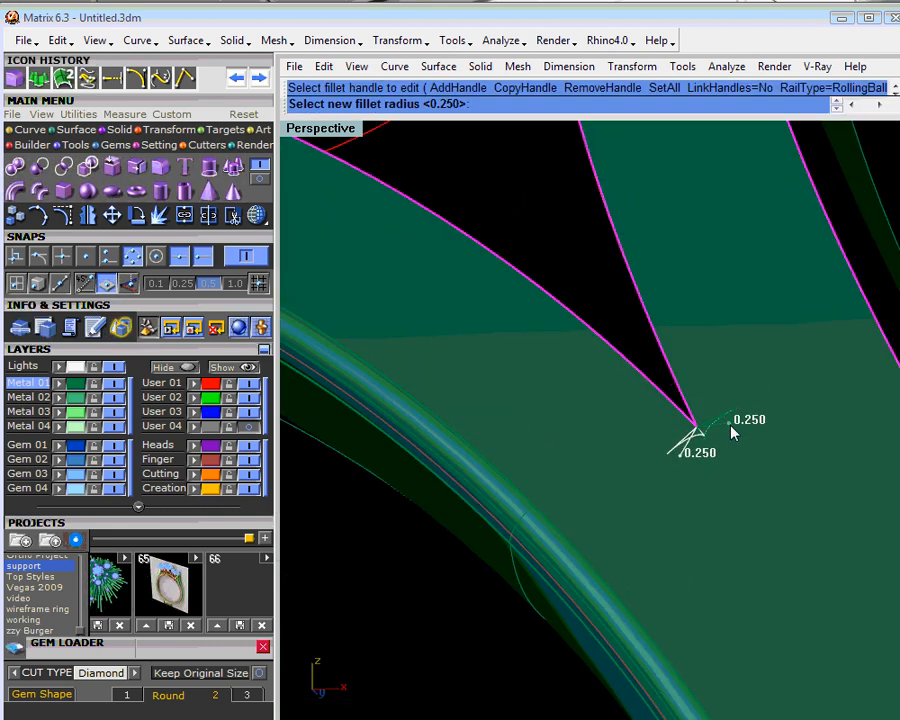
click(683, 427)
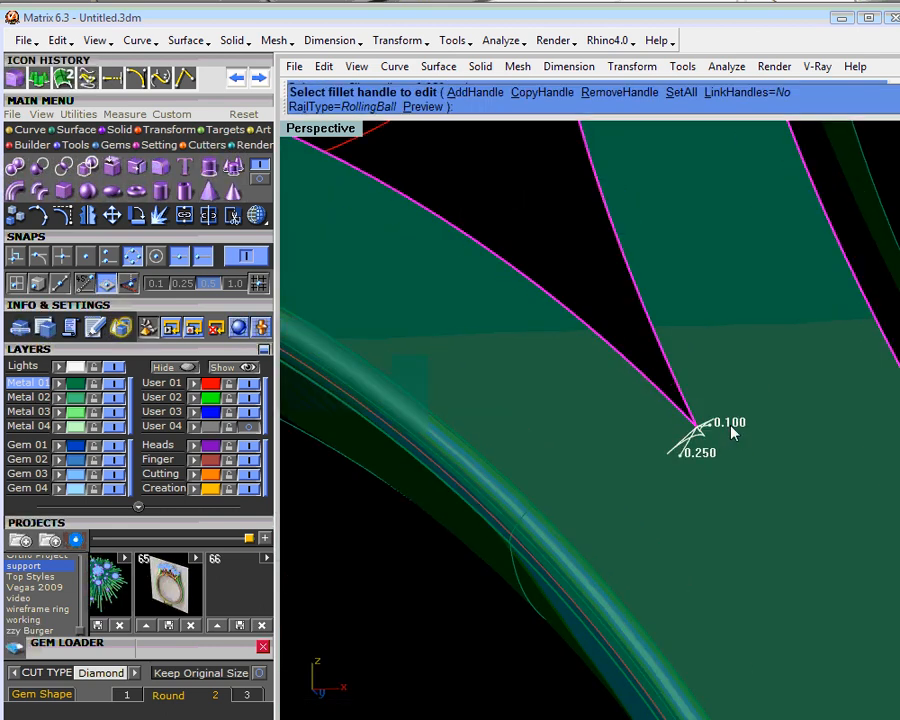
click(682, 461)
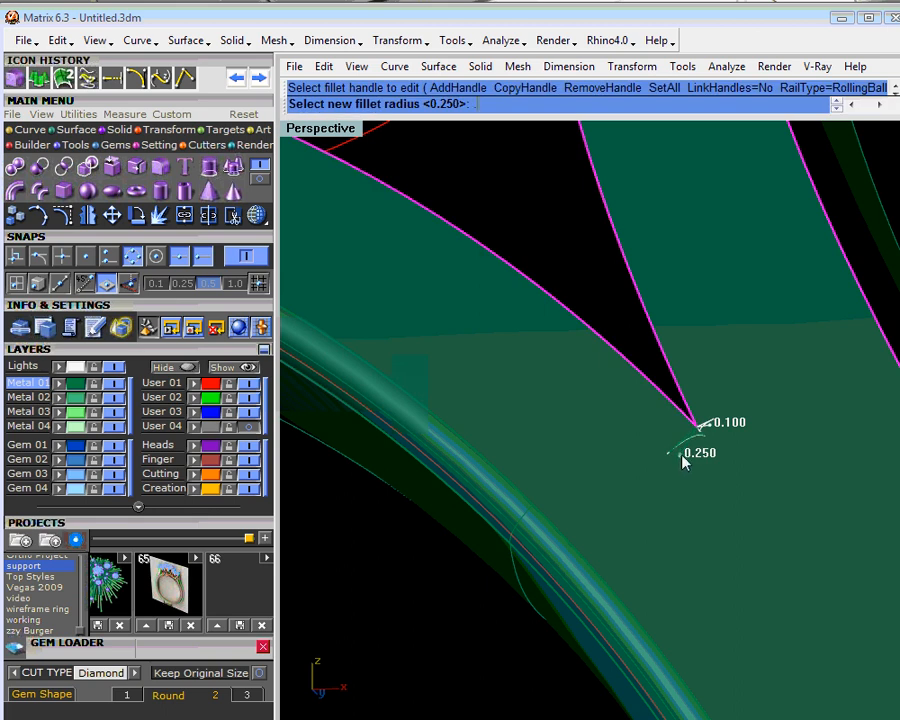
text(.1)
key(Return)
scroll(680, 461, down, 5)
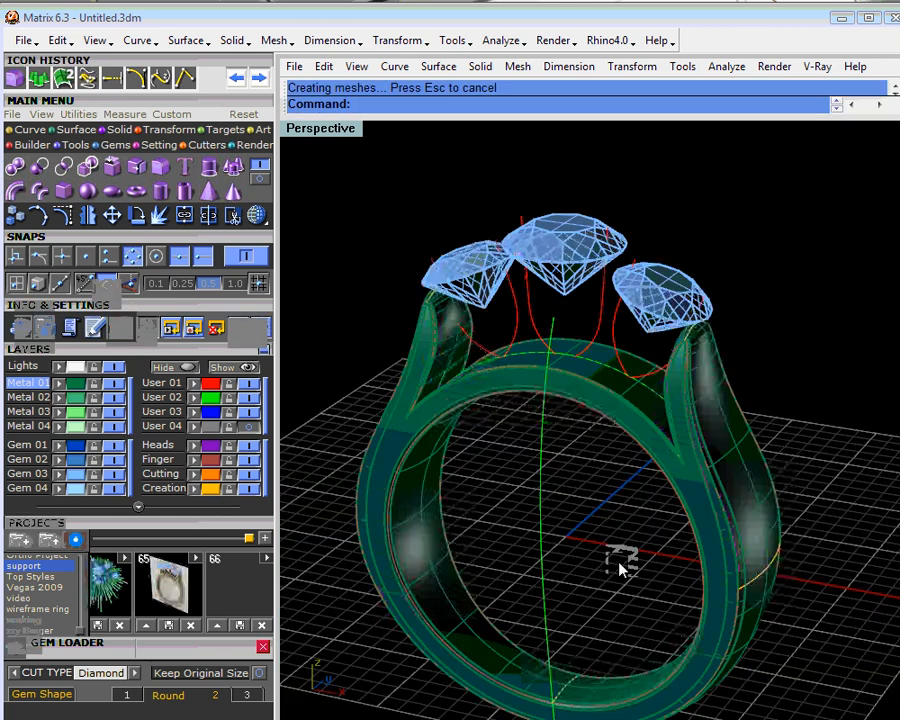
right_drag(649, 563, 481, 371)
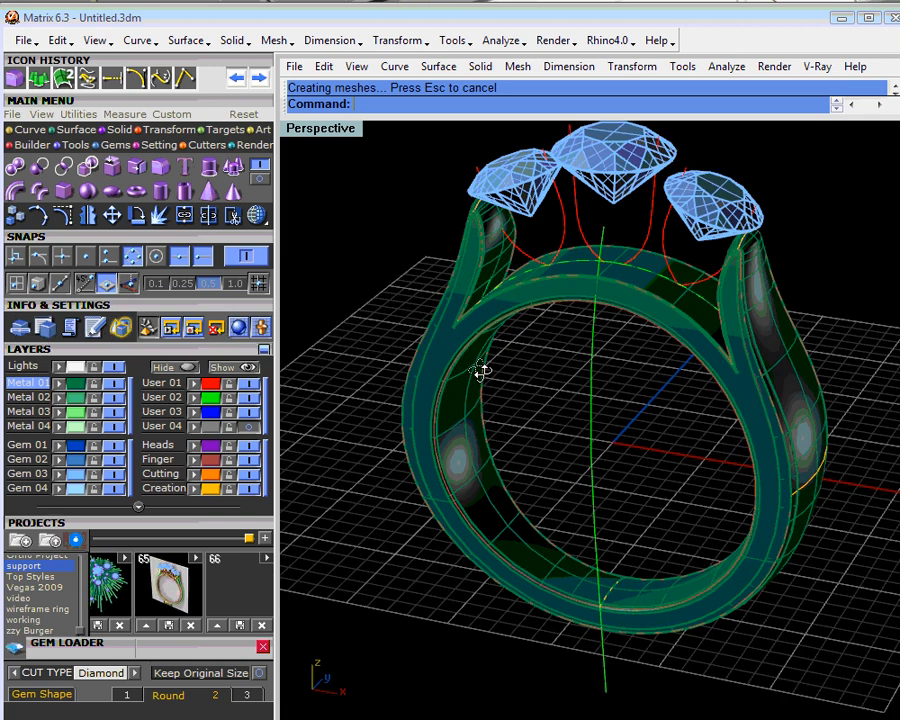
- Examine the fillet surfaces around both shoulder tips and forks for gaps and untrimmed or overlapping areas
scroll(367, 258, up, 5)
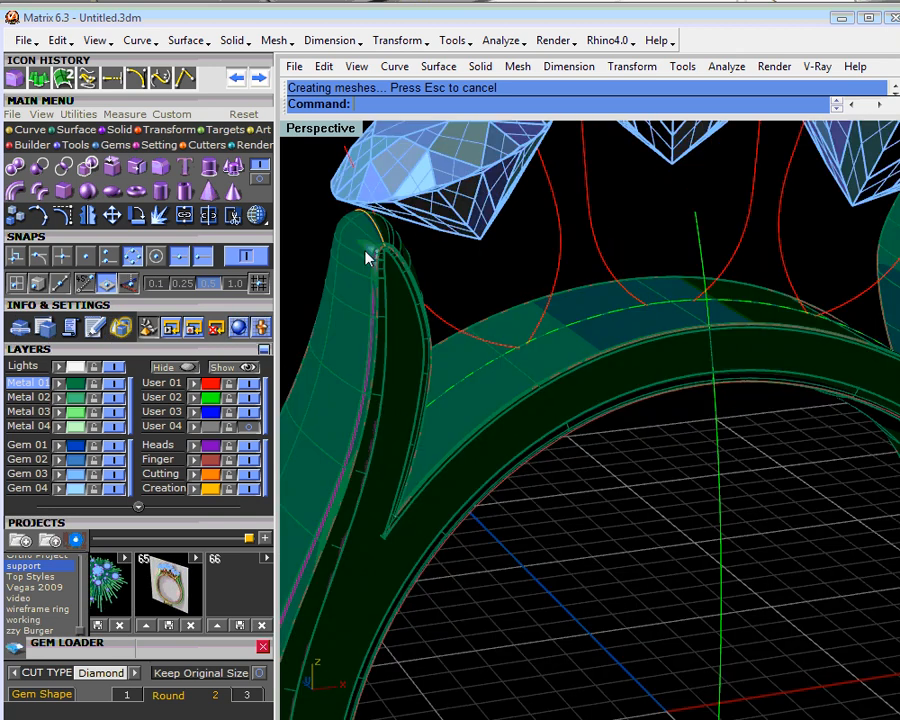
scroll(367, 258, up, 3)
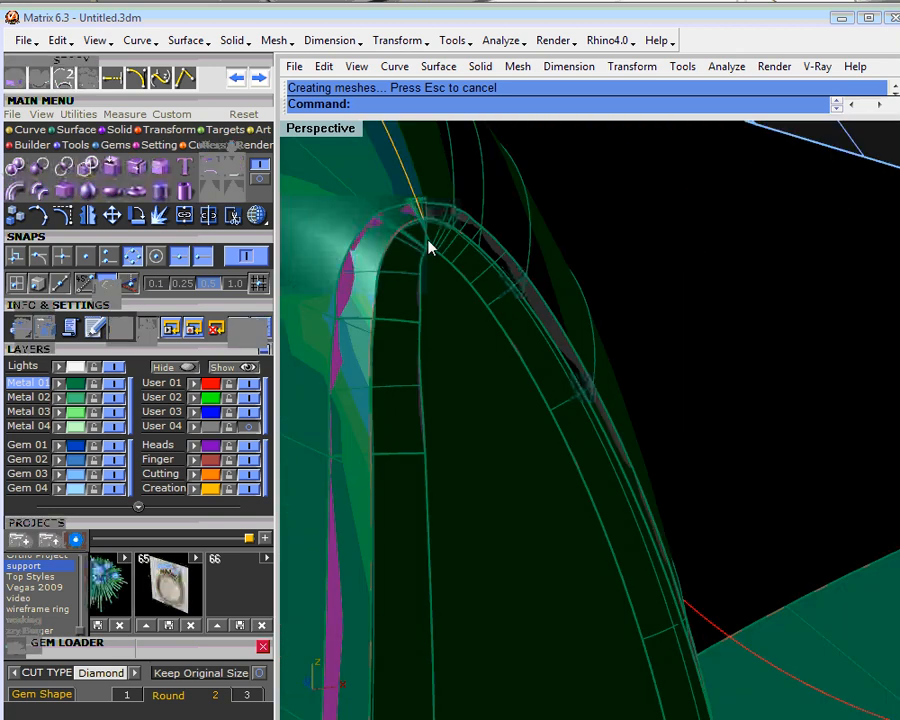
scroll(428, 247, down, 4)
scroll(430, 252, down, 4)
shift+right_drag(640, 373, 499, 364)
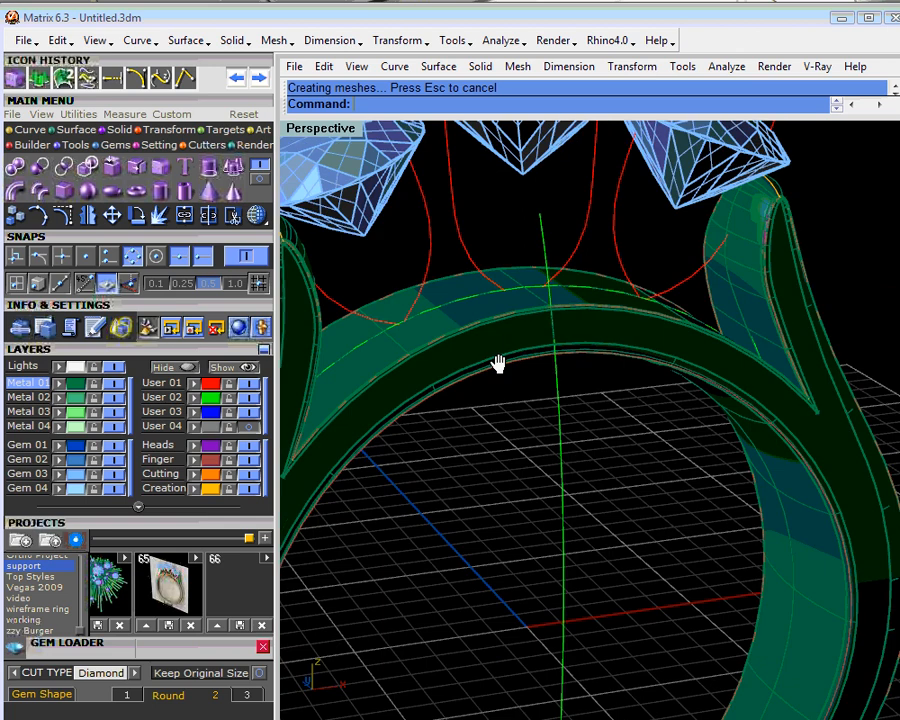
scroll(704, 464, up, 8)
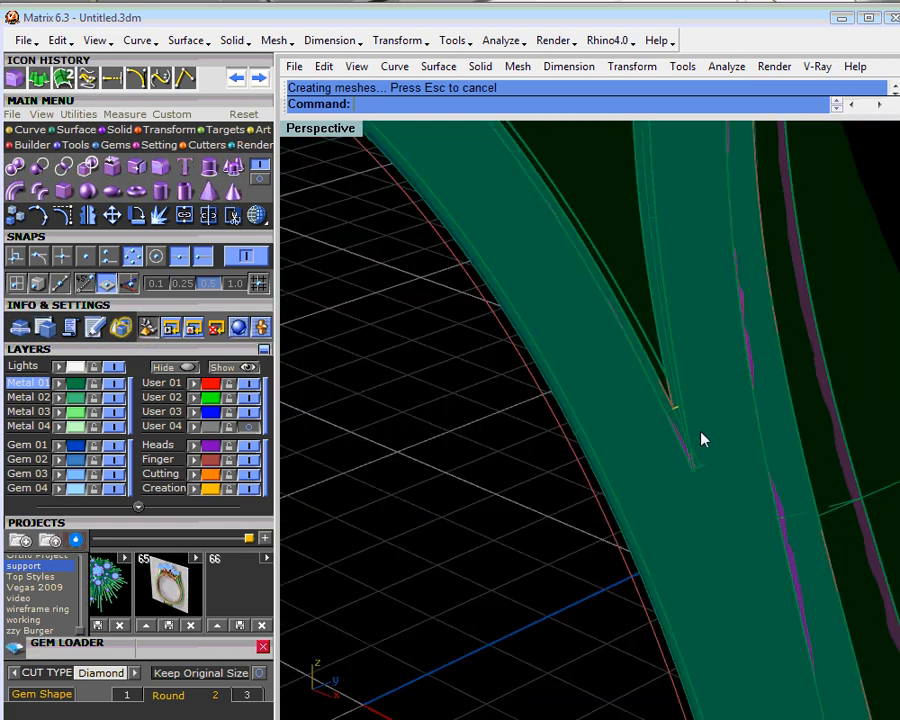
scroll(697, 290, down, 3)
right_drag(684, 281, 627, 683)
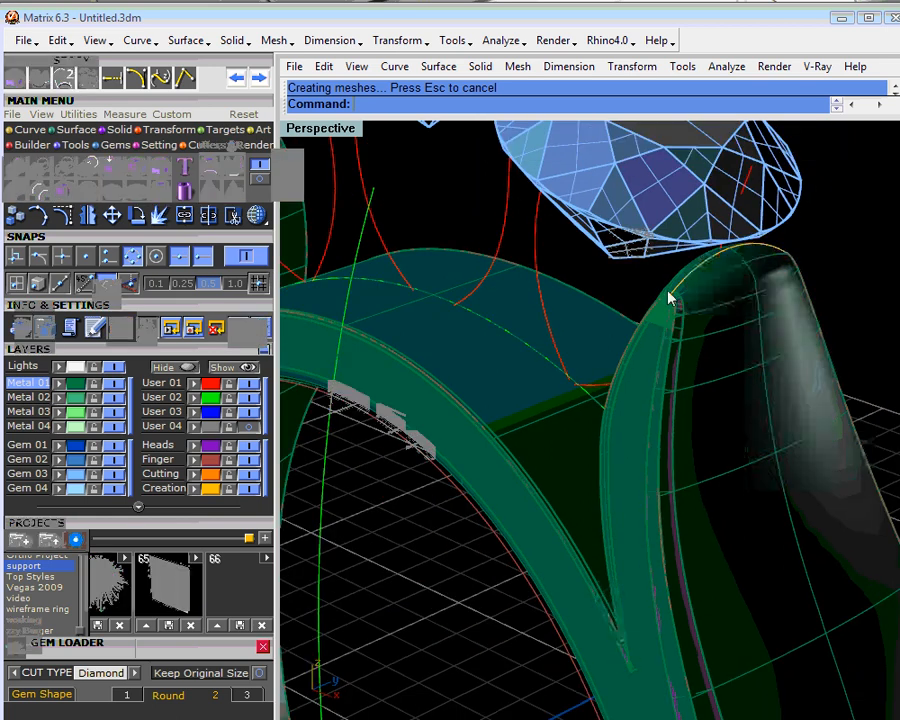
scroll(669, 300, up, 5)
scroll(664, 311, up, 2)
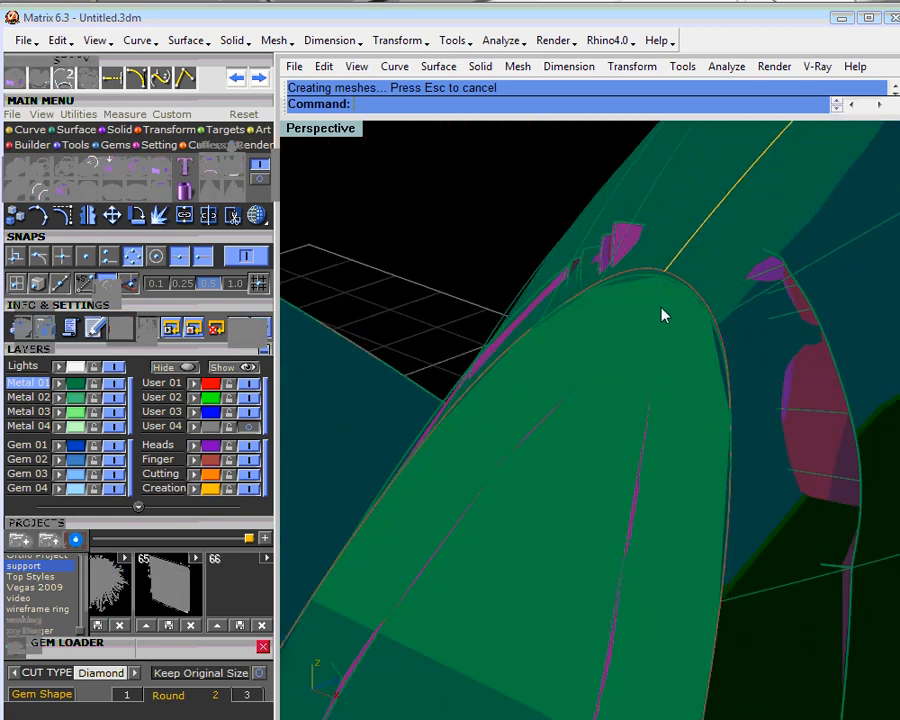
scroll(663, 311, down, 5)
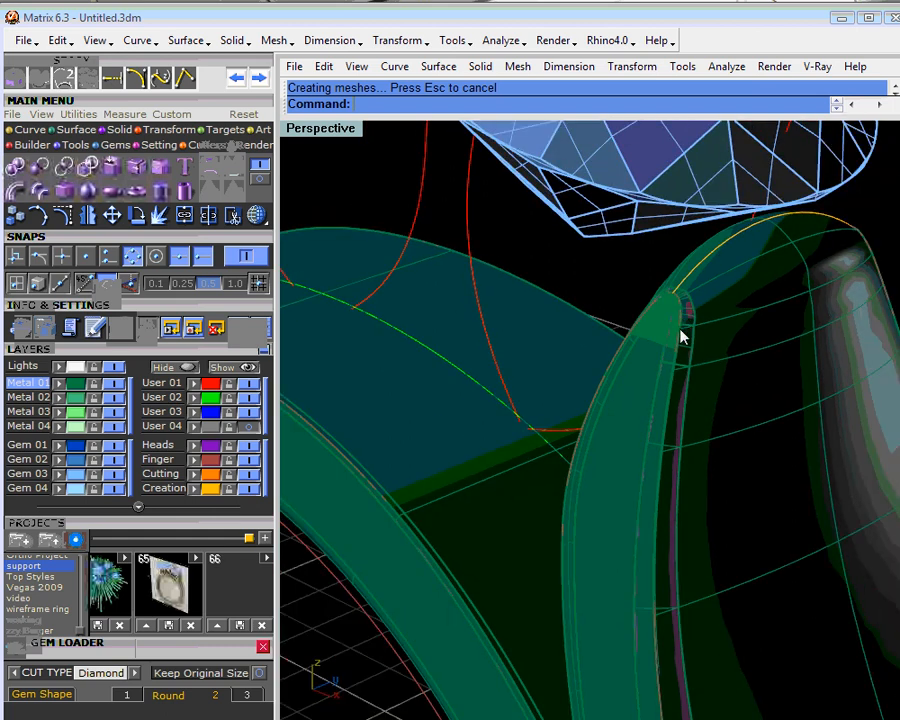
- Undo the variable-radius fillet on the front face's outer edge
right_drag(680, 338, 610, 220)
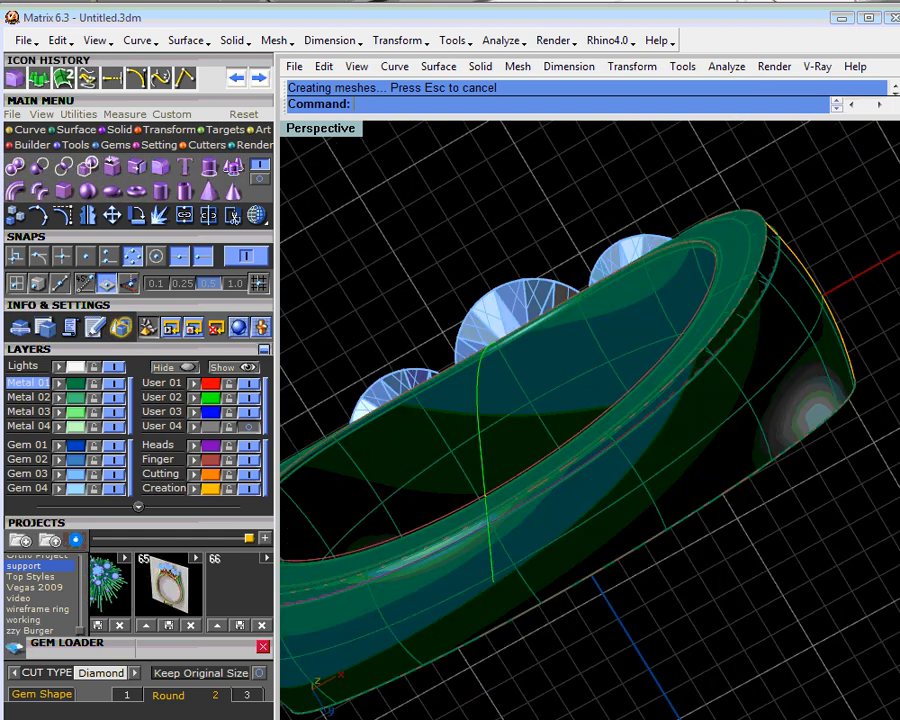
click(240, 79)
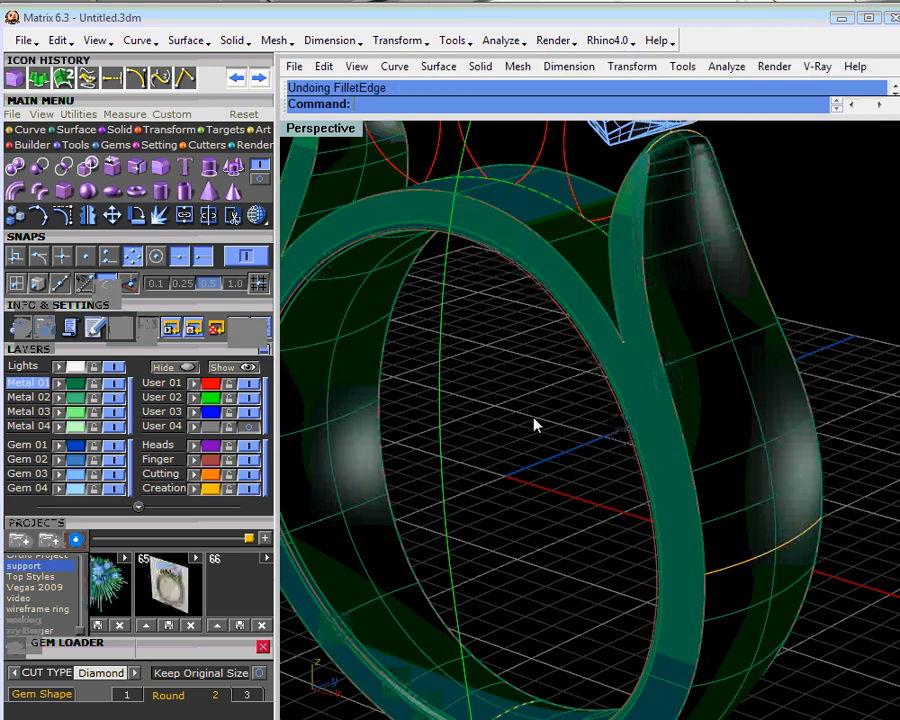
- Make Metal 02 the current layer, hide Metal 01, and select the curve between the left and centre stones
scroll(533, 447, down, 5)
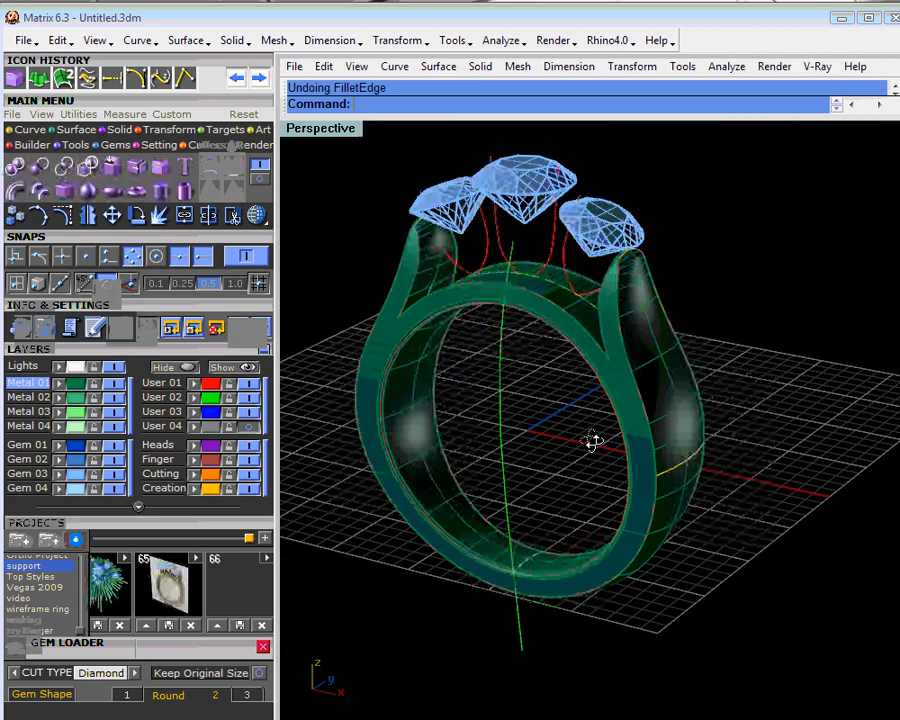
right_drag(592, 441, 570, 440)
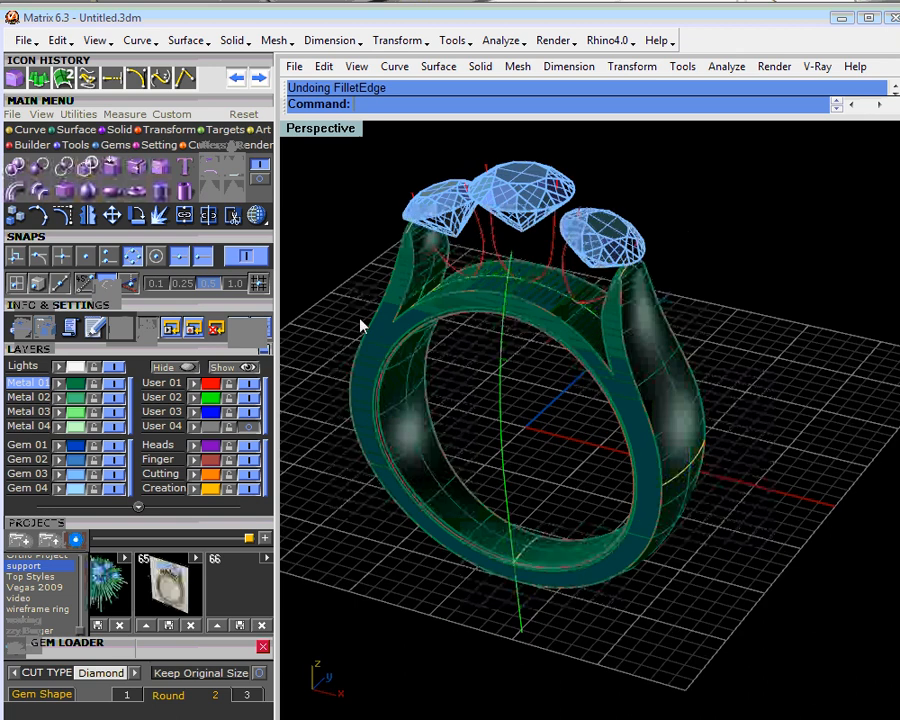
click(114, 384)
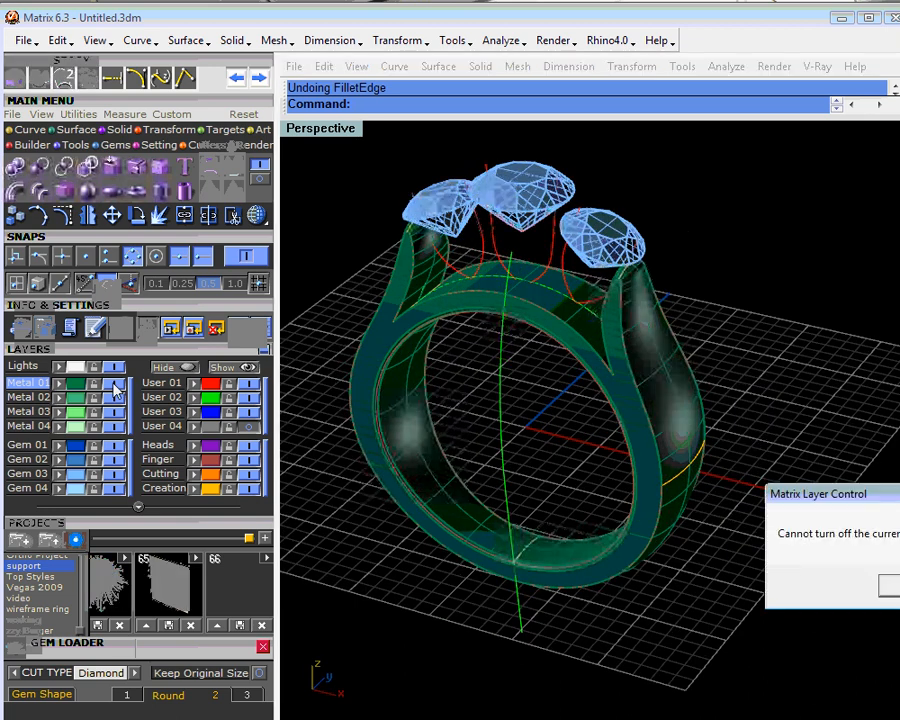
click(888, 586)
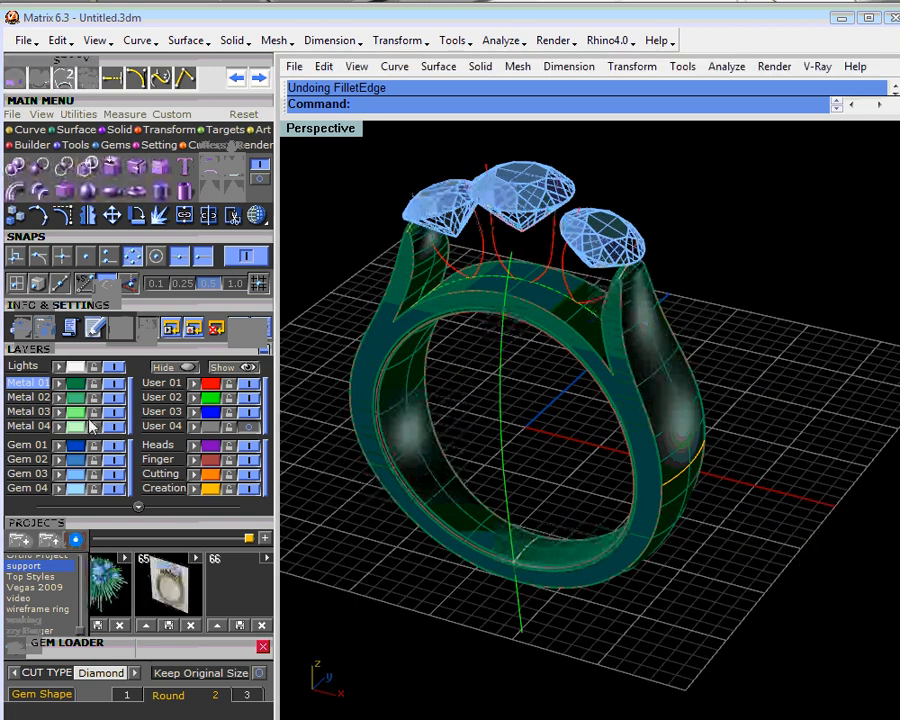
click(28, 397)
click(114, 383)
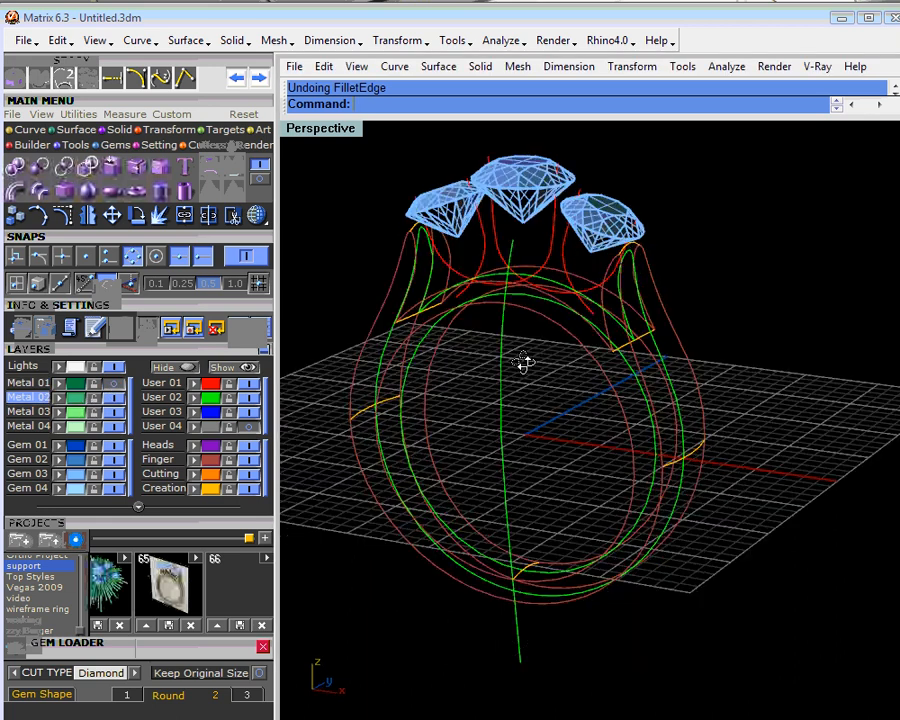
right_drag(524, 363, 472, 305)
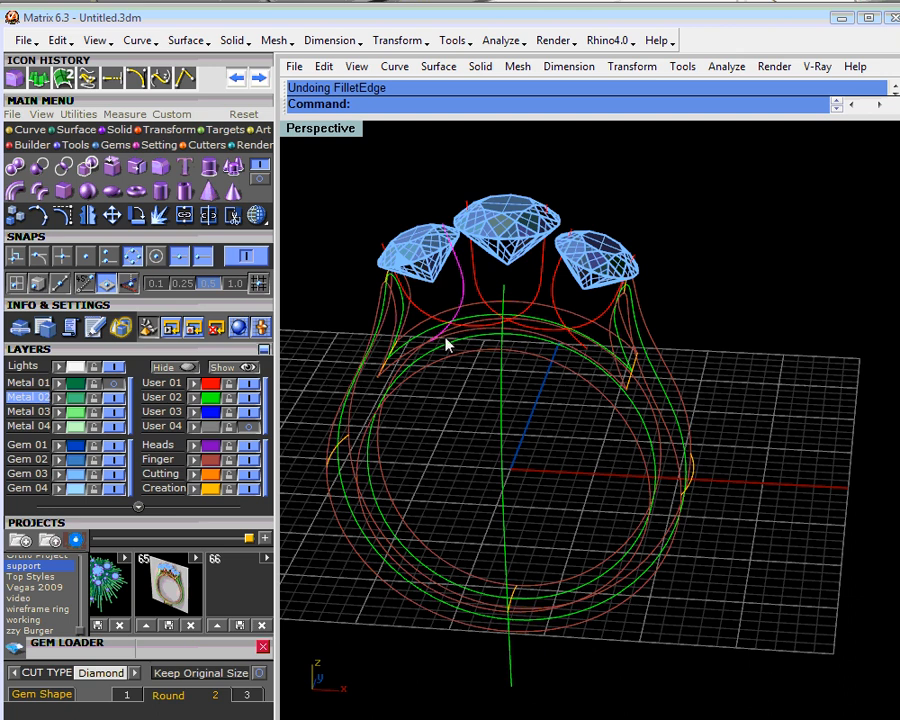
- Restore the four-view layout, show Metal 01 again, and move the selected curve from the ring's centre plane towards the front face of the shank
double_click(322, 128)
scroll(737, 502, down, 5)
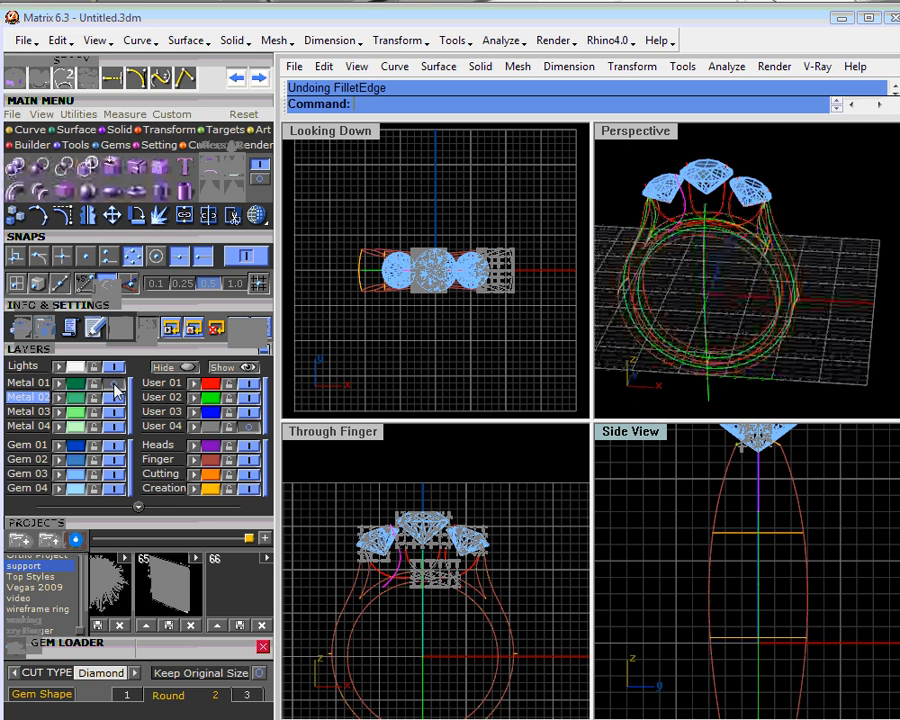
right_drag(747, 452, 750, 535)
scroll(755, 540, up, 2)
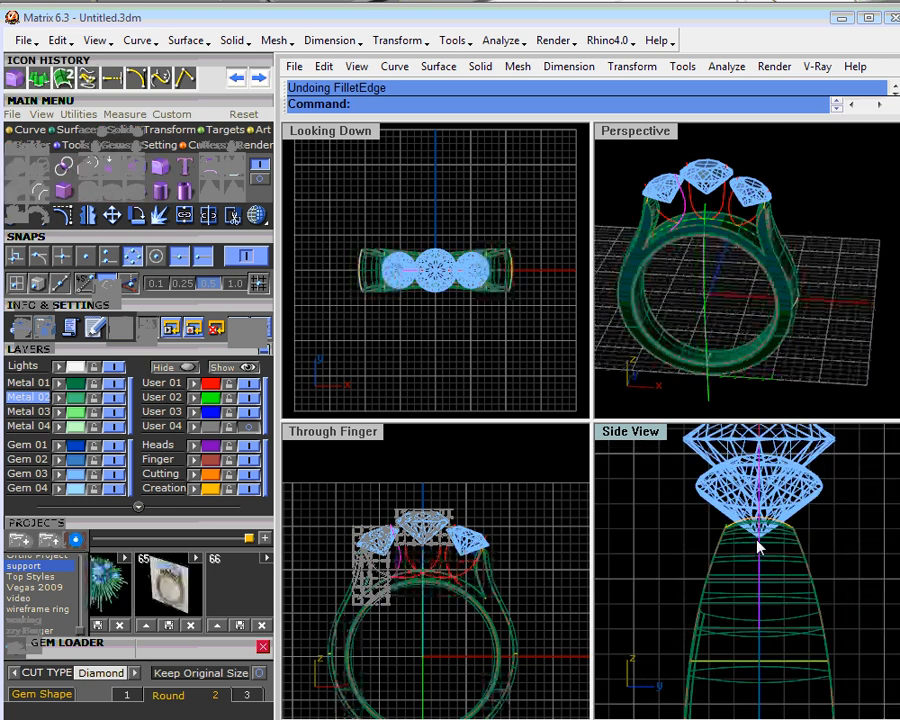
drag(741, 545, 717, 545)
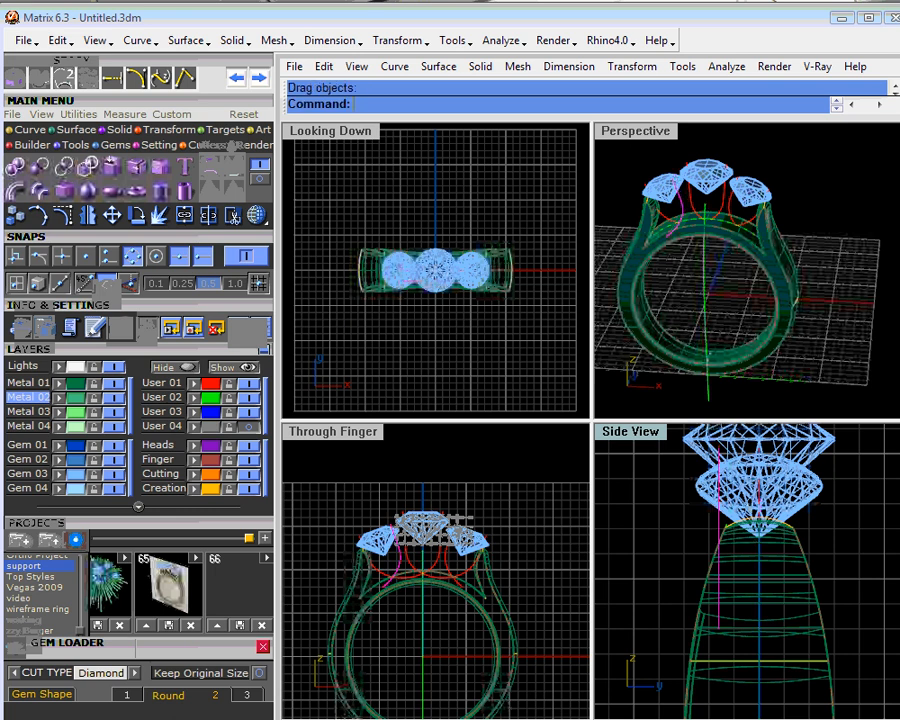
scroll(775, 237, up, 5)
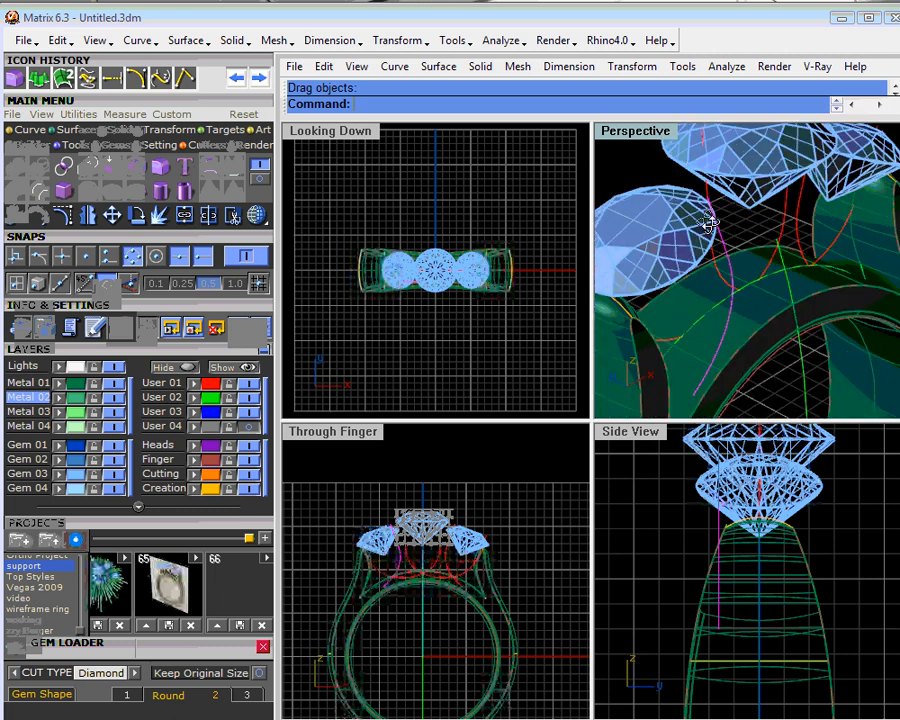
scroll(759, 235, up, 3)
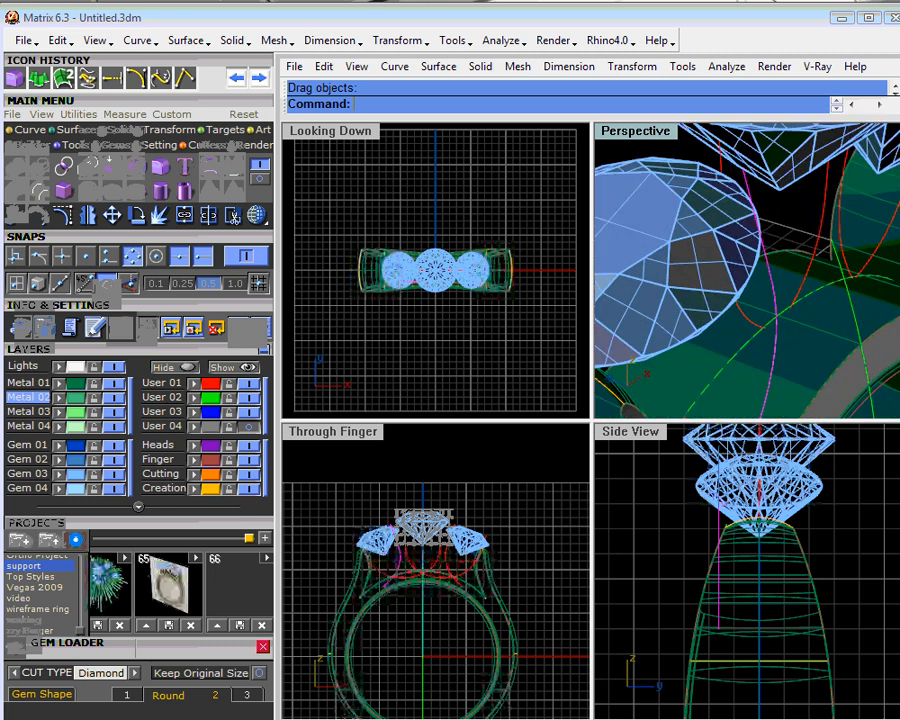
scroll(412, 287, up, 5)
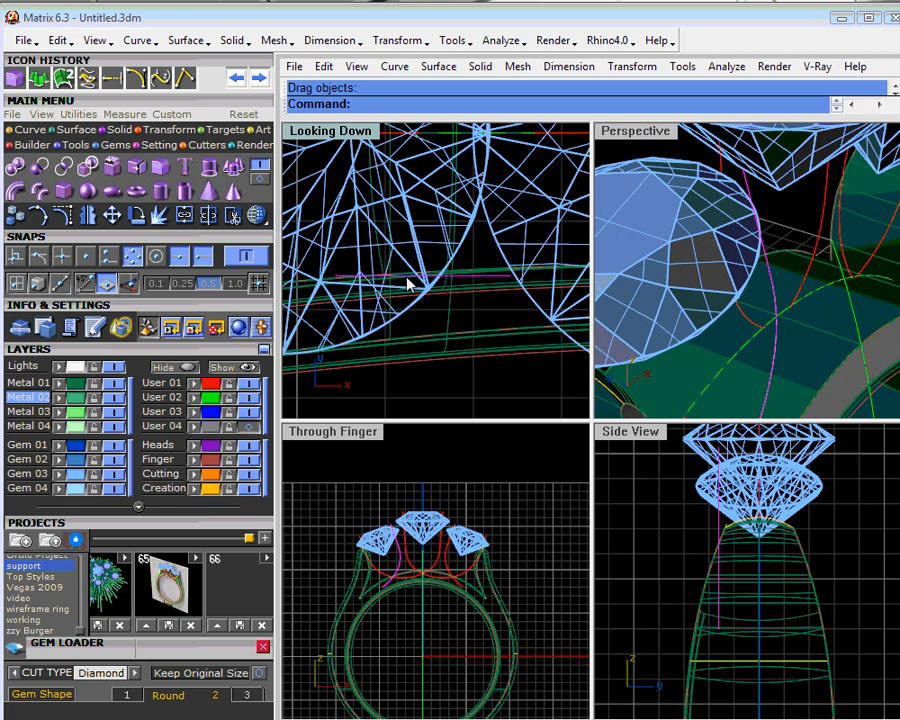
drag(412, 287, 405, 290)
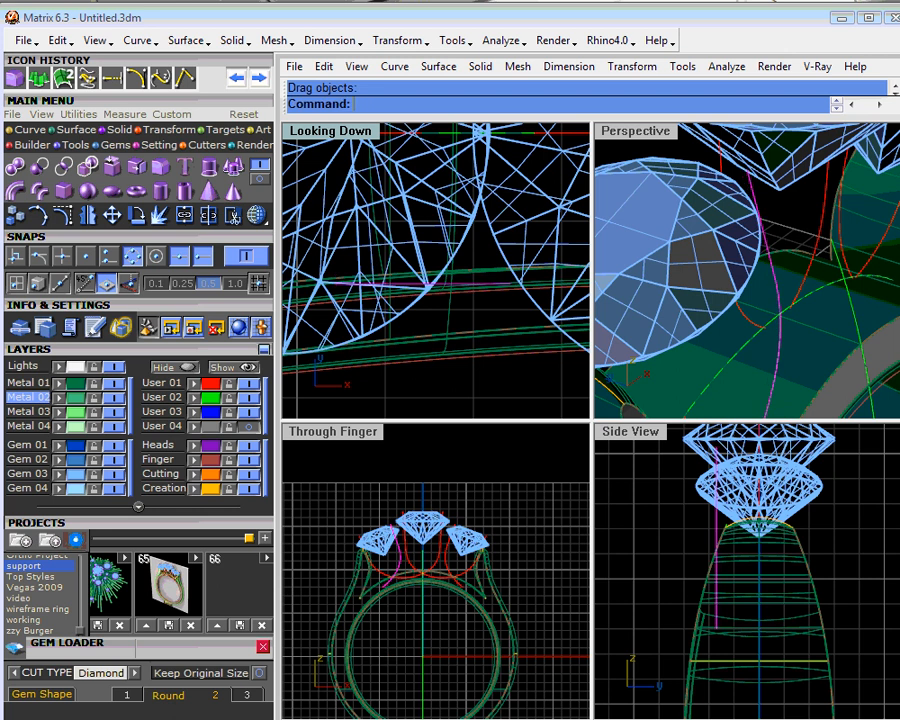
- Hide the stones on the Gem 03 layer to expose the curve for bending
right_drag(740, 270, 762, 292)
mouse_move(732, 592)
right_down()
mouse_move(725, 558)
mouse_move(733, 571)
right_up()
scroll(725, 557, down, 2)
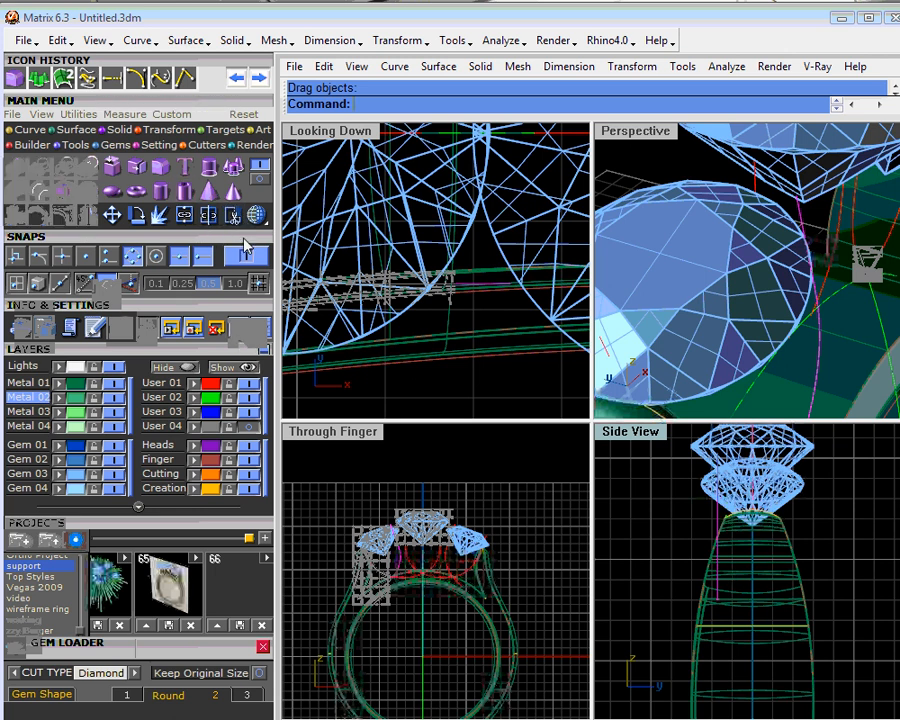
click(168, 129)
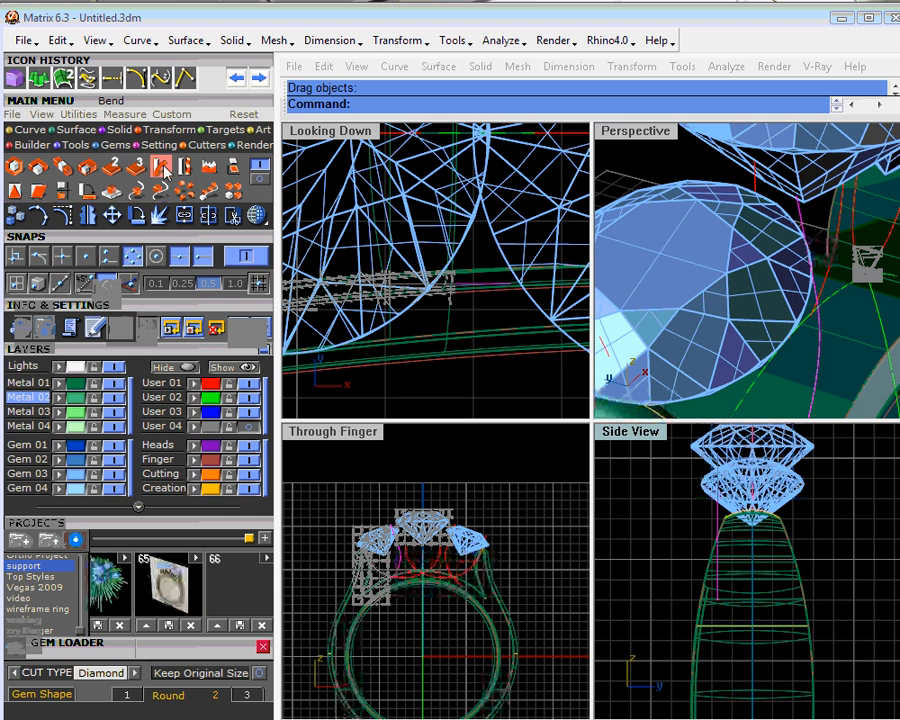
click(159, 168)
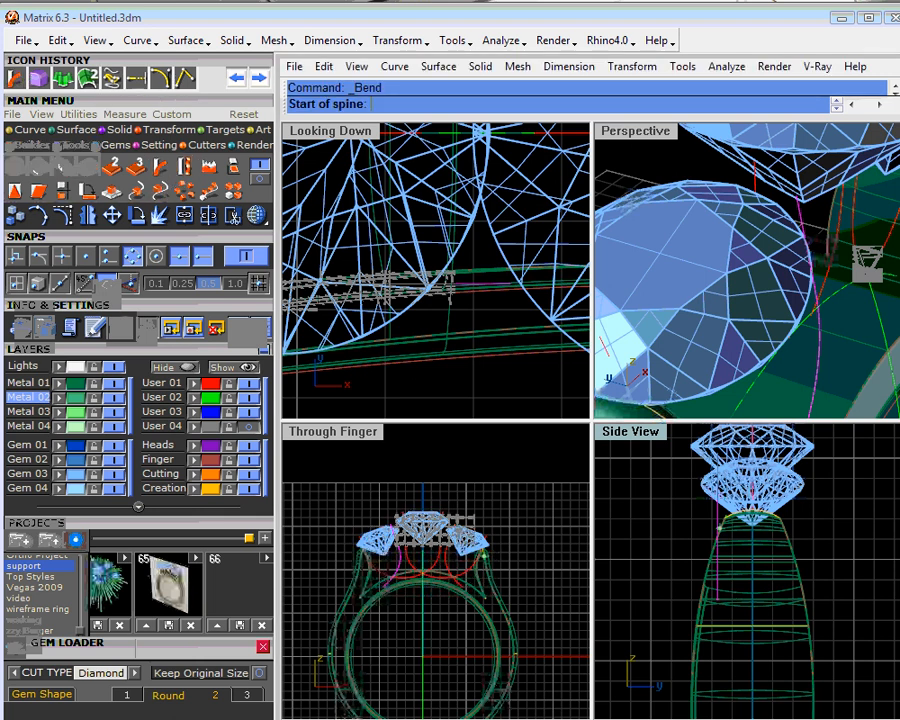
click(116, 474)
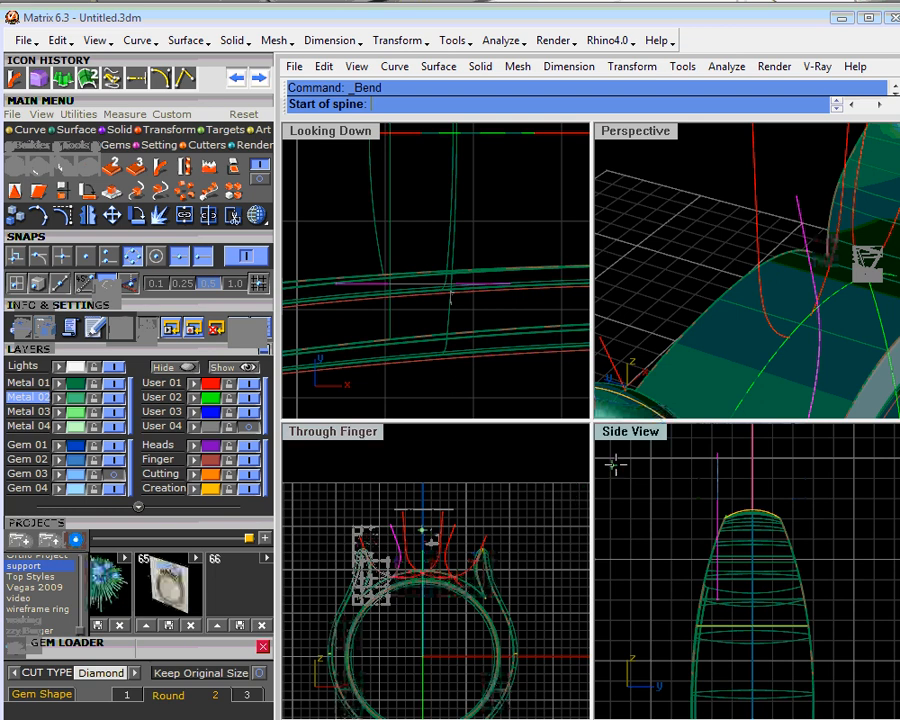
click(716, 455)
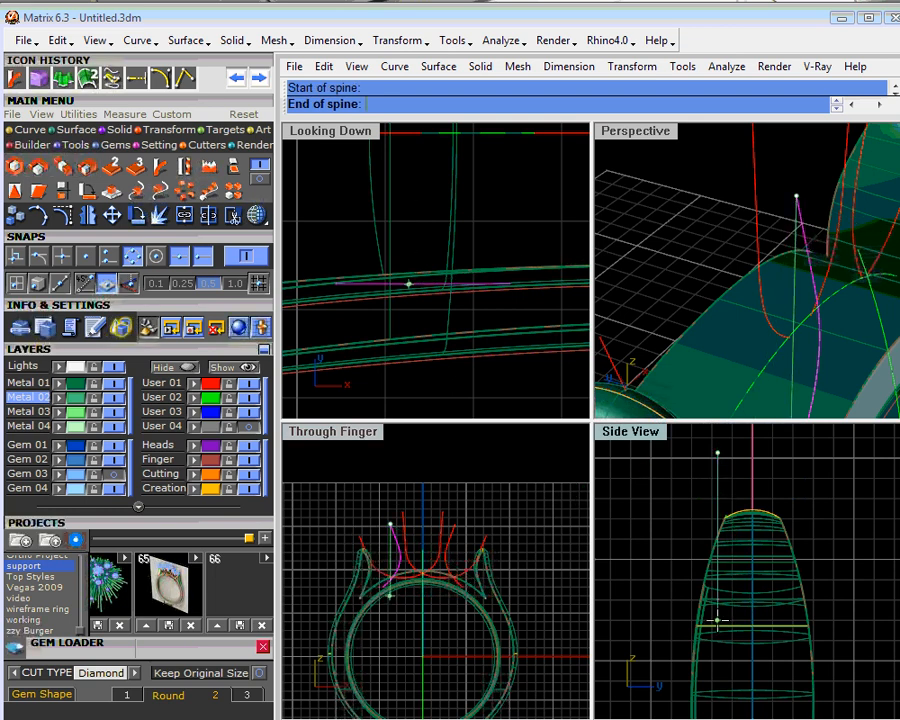
scroll(716, 620, up, 4)
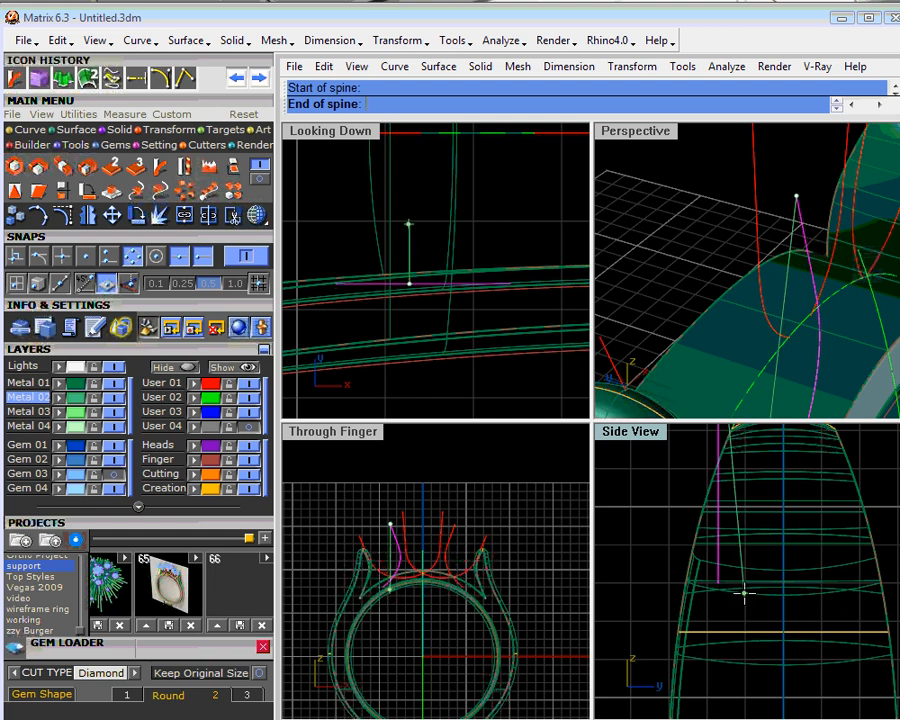
click(744, 593)
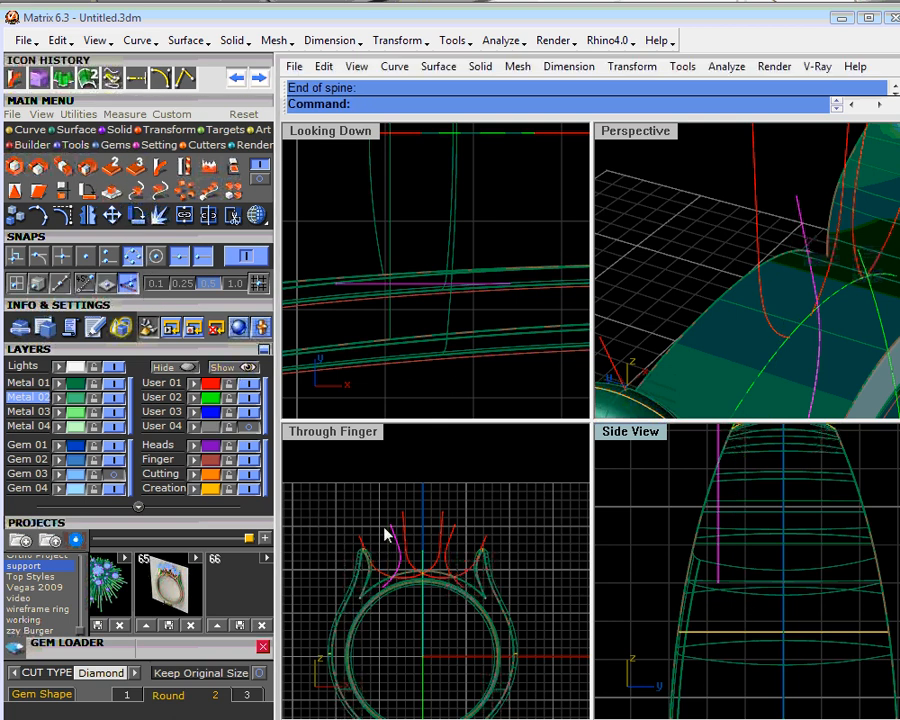
- Bend the curve in the side view, using its upper and lower ends as the spine and swinging the lower end outward to the shank's front edge
click(15, 78)
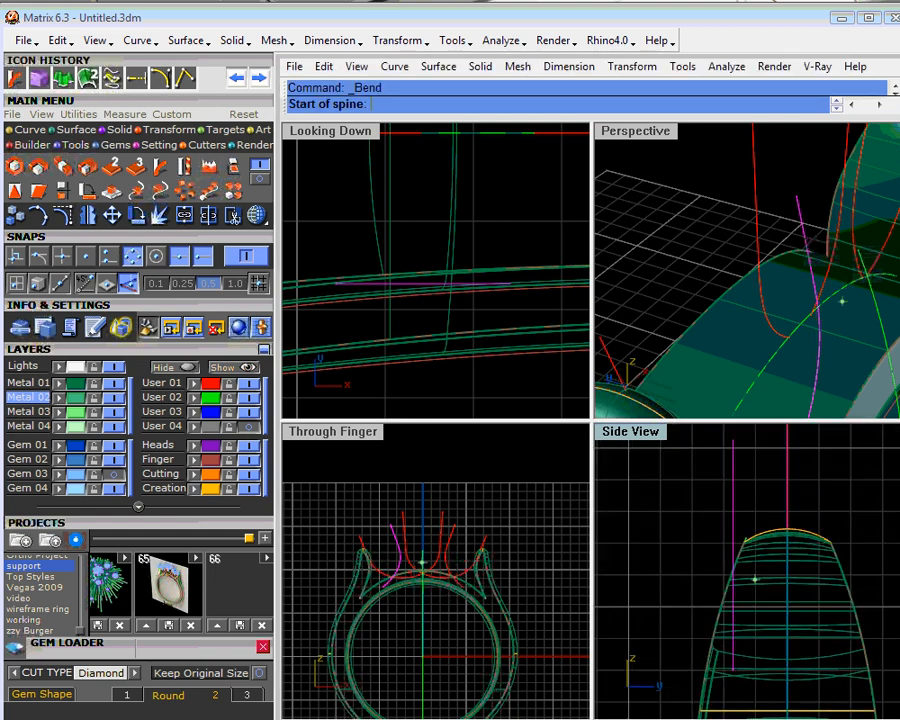
click(733, 440)
scroll(740, 672, up, 4)
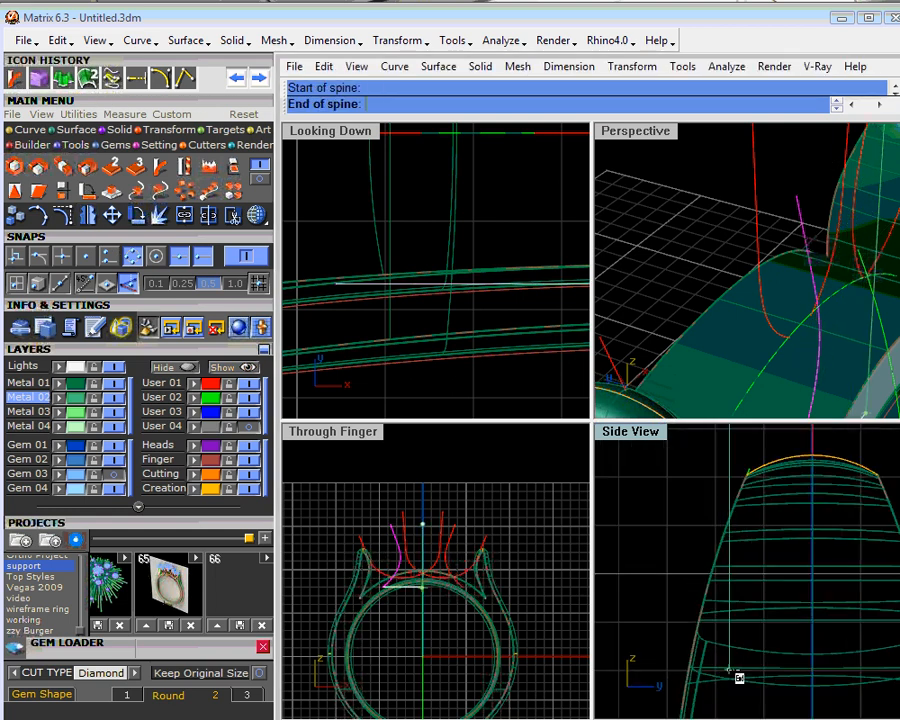
click(721, 675)
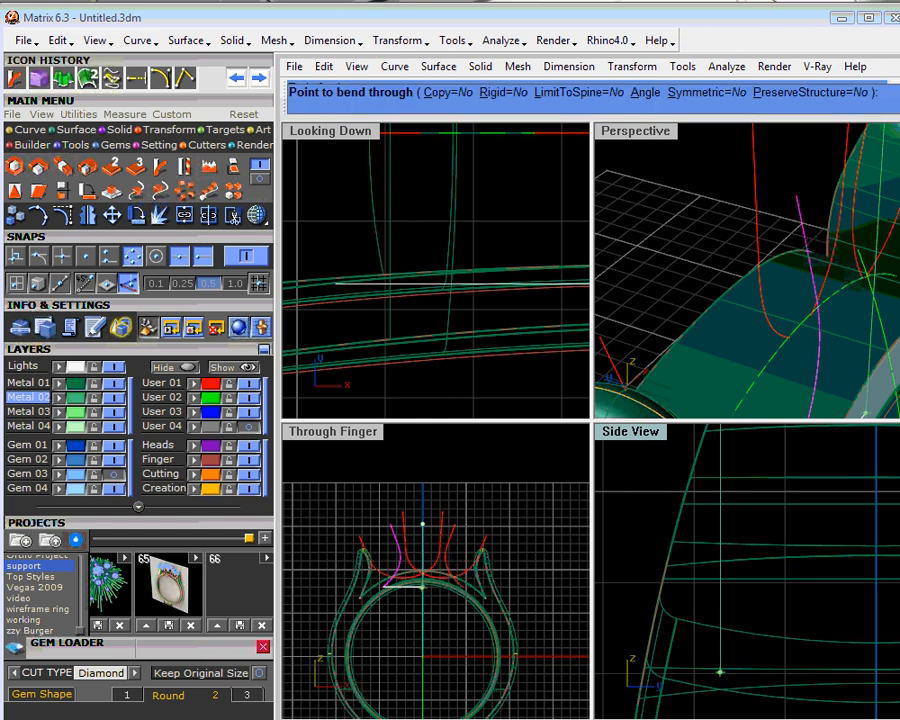
scroll(722, 672, down, 4)
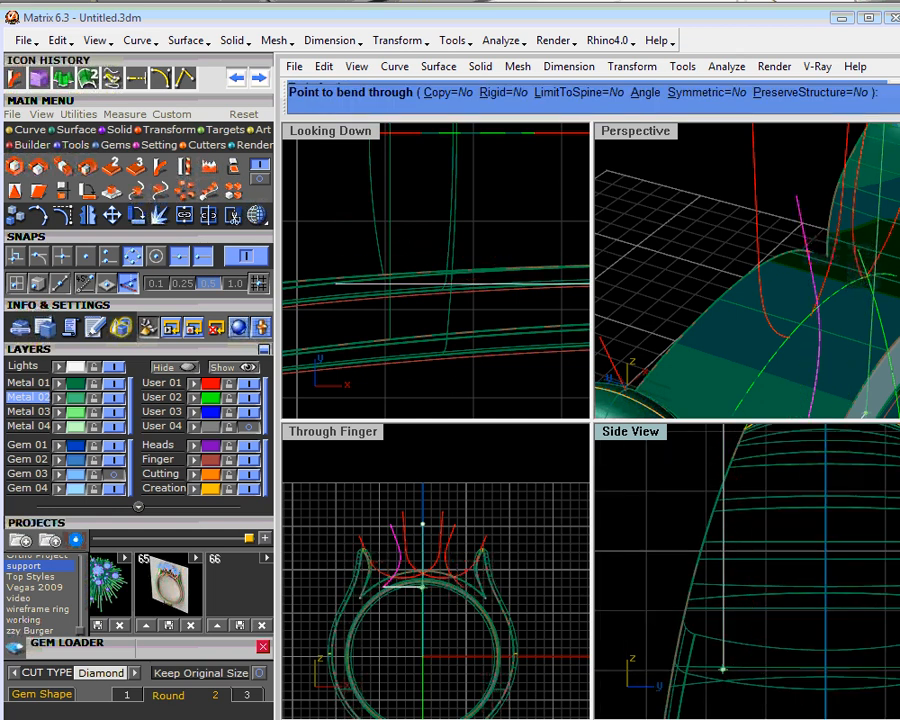
click(668, 670)
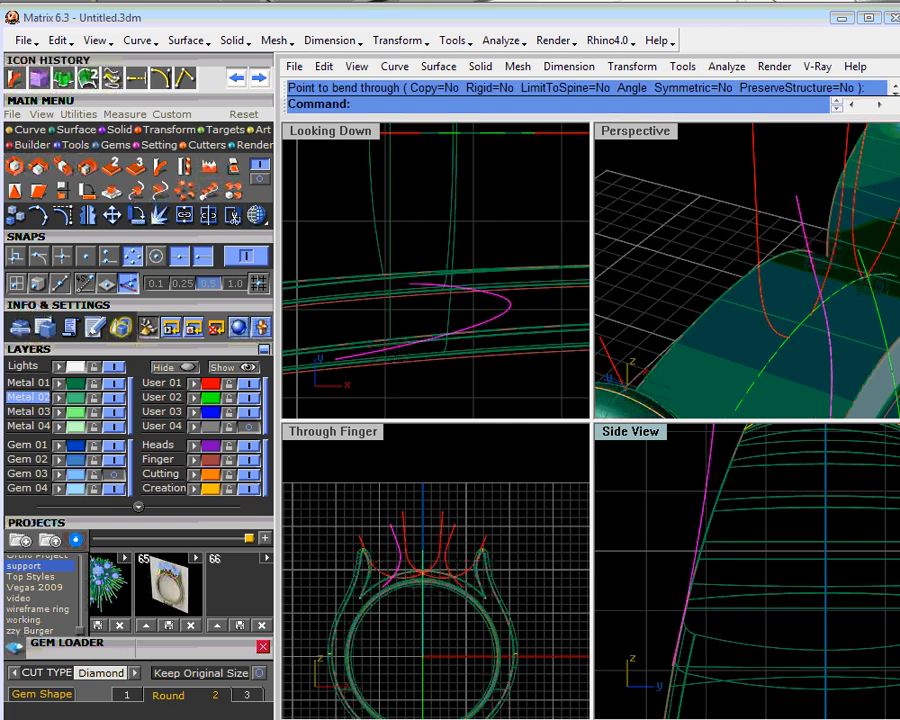
- Check the bent curve against the shoulder and delete the matching unbent curve on the opposite side
right_drag(720, 362, 781, 286)
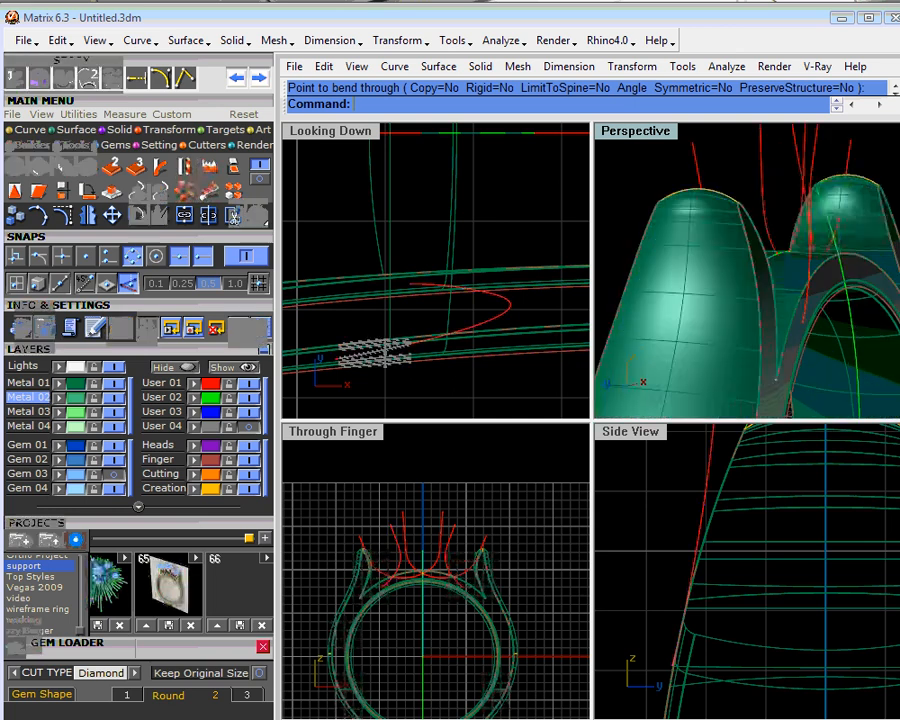
mouse_move(788, 314)
right_down()
mouse_move(743, 322)
mouse_move(772, 323)
right_up()
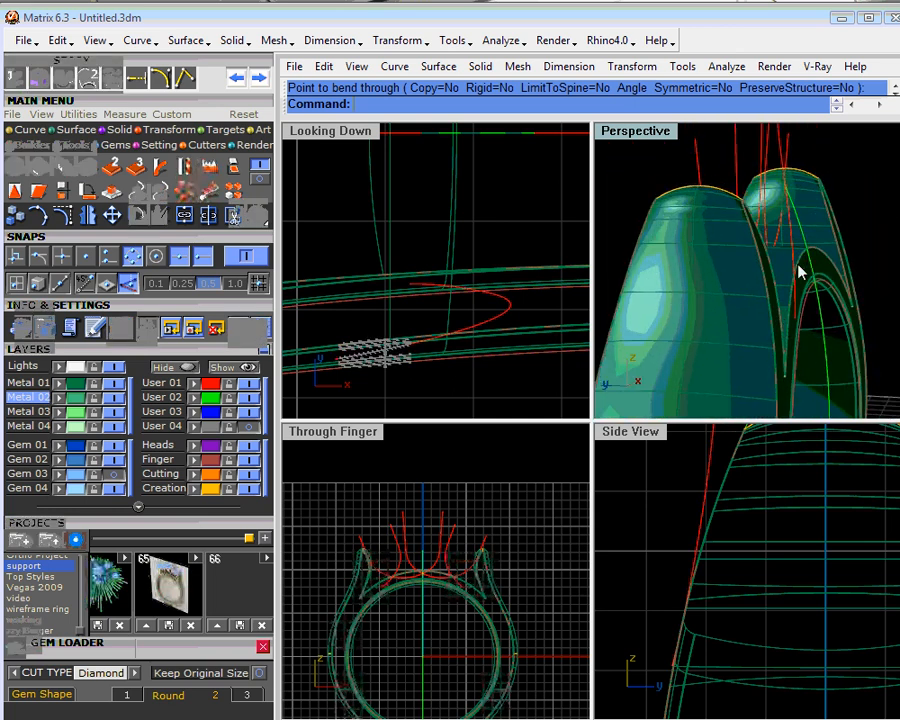
right_drag(798, 271, 755, 323)
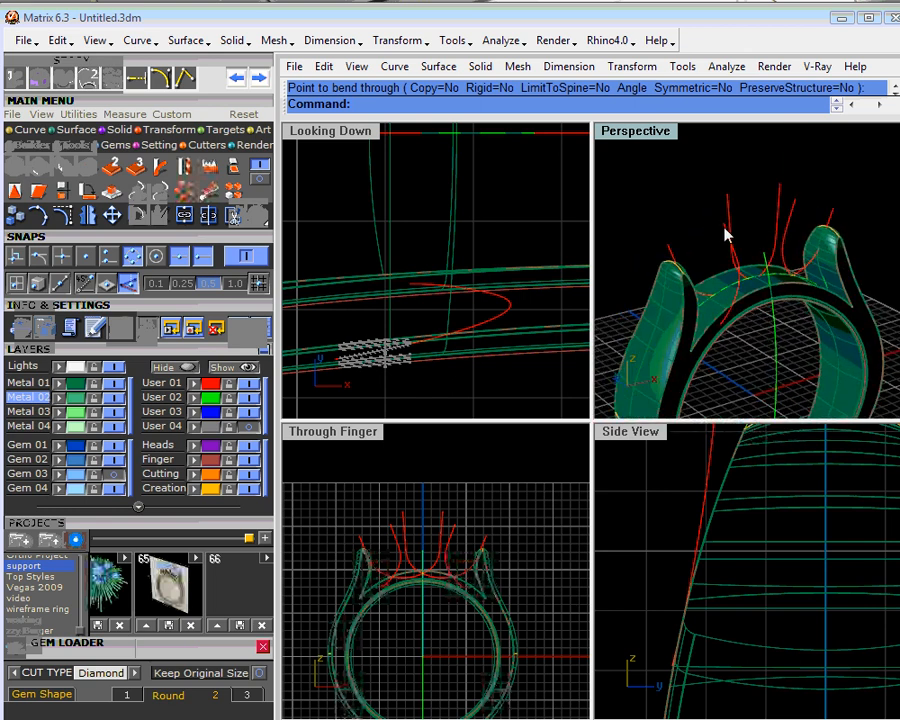
right_drag(829, 261, 743, 317)
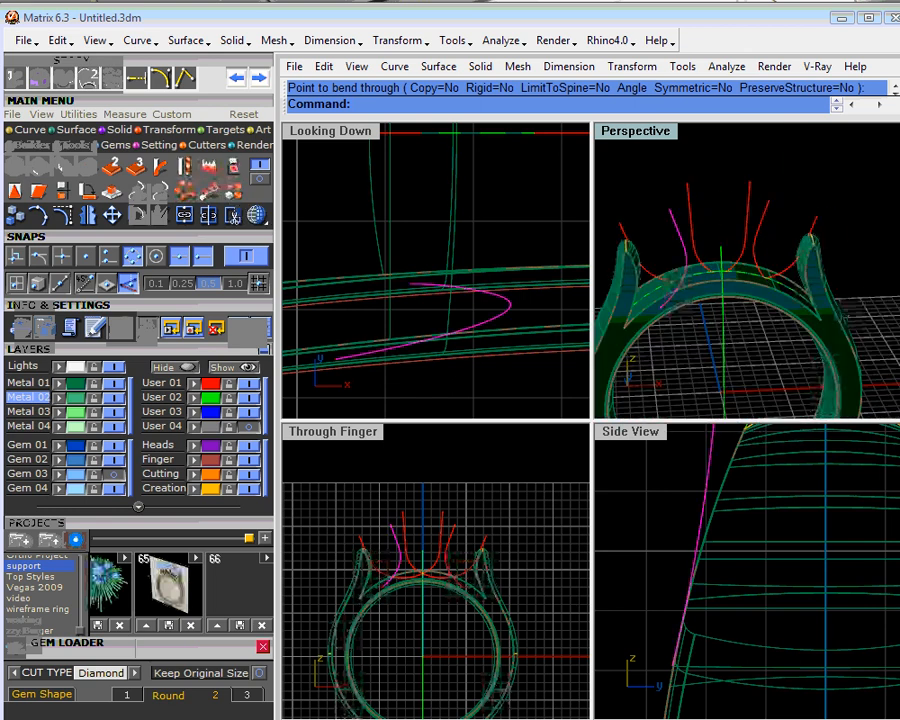
key(Delete)
- Mirror a copy of the bent curve across the ring's vertical centre plane through W0,0,0
click(685, 264)
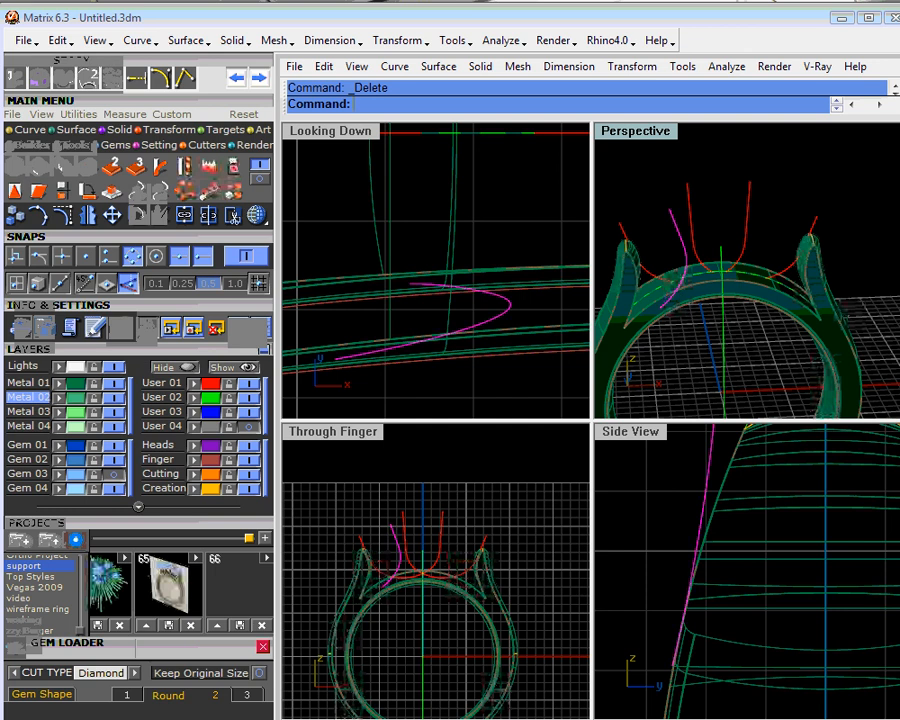
click(89, 219)
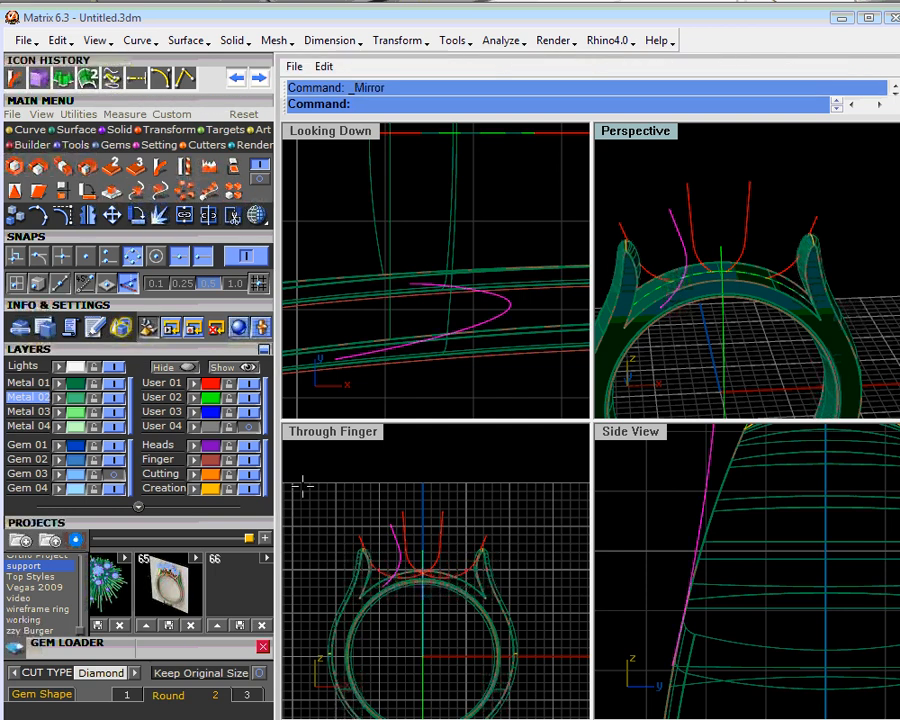
text(W0,0,0)
key(Return)
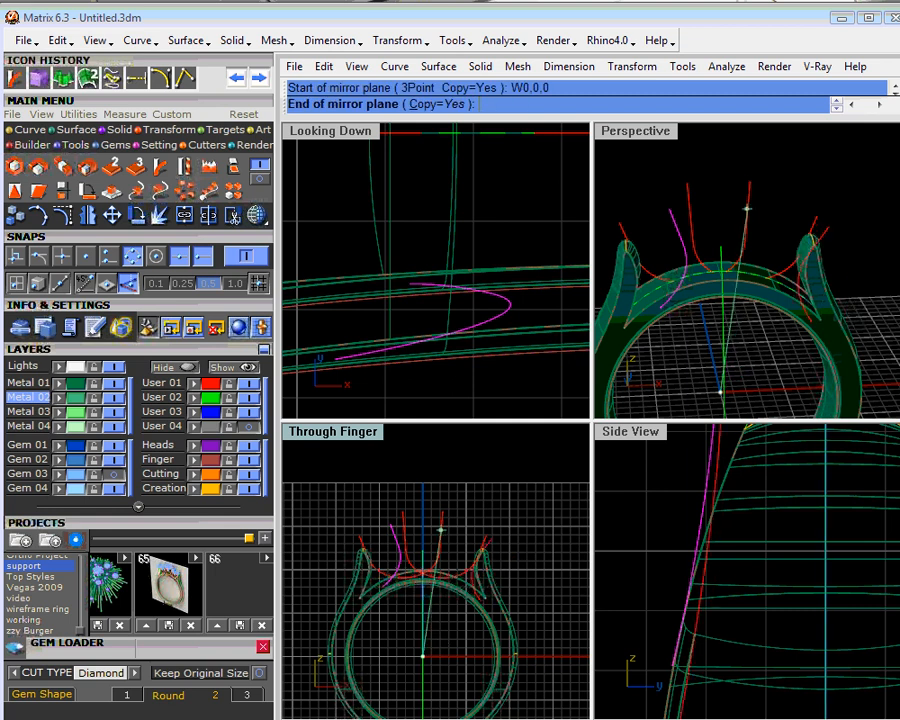
shift+click(440, 466)
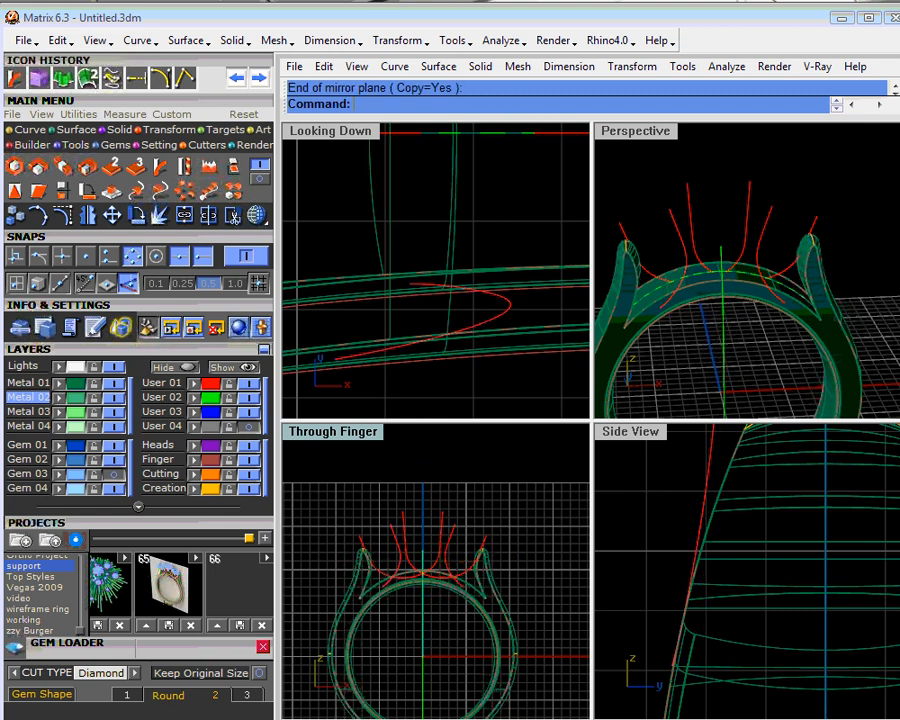
- Select the wide support curve beneath the centre stone and show the stones on the Gem 03 layer again
right_drag(690, 318, 733, 328)
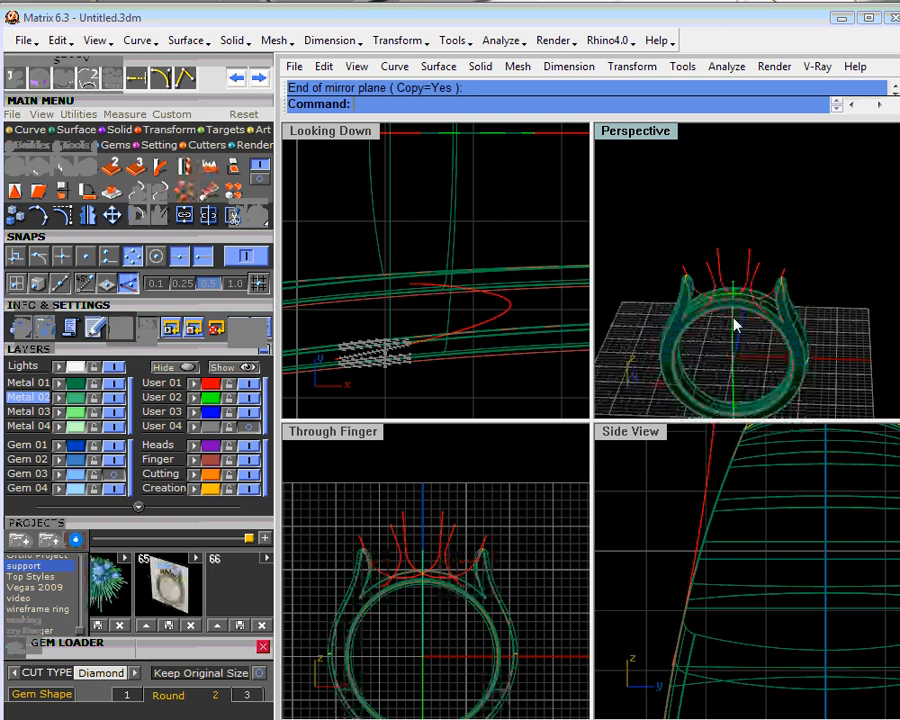
right_drag(735, 323, 693, 231)
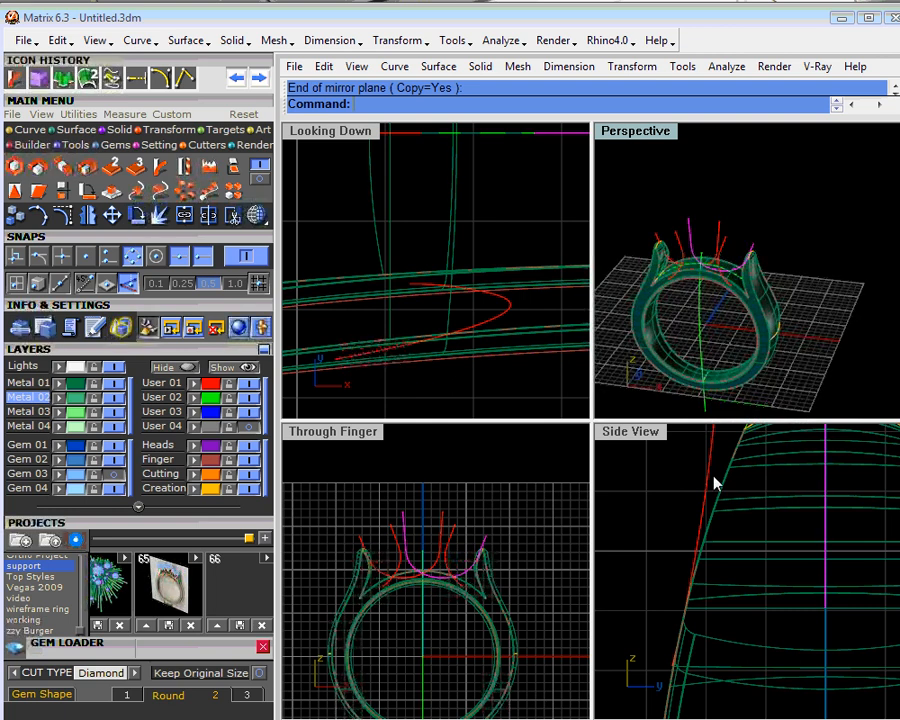
scroll(733, 486, down, 6)
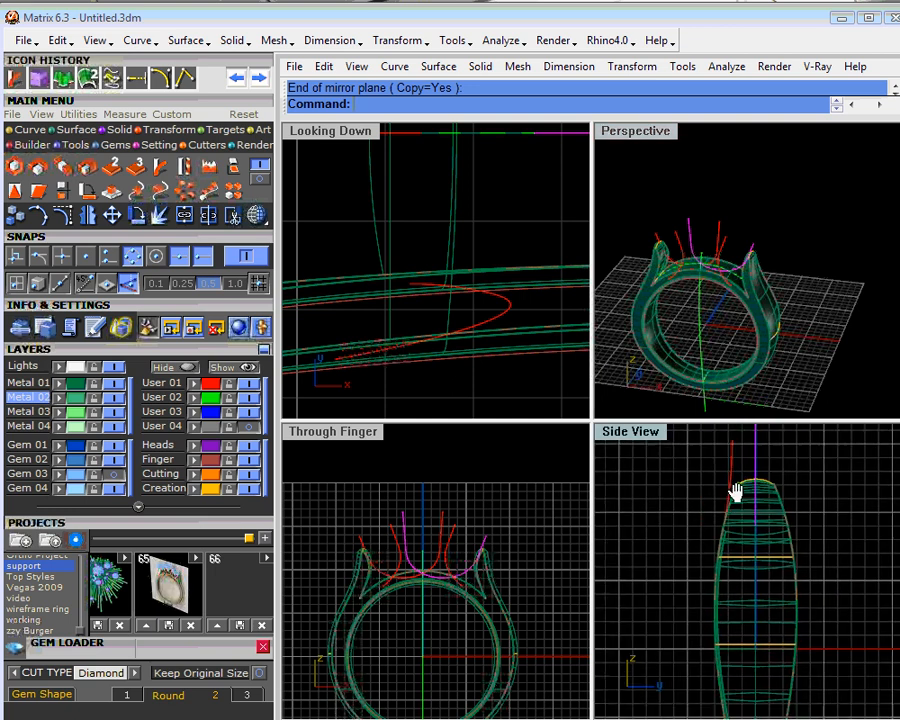
click(114, 475)
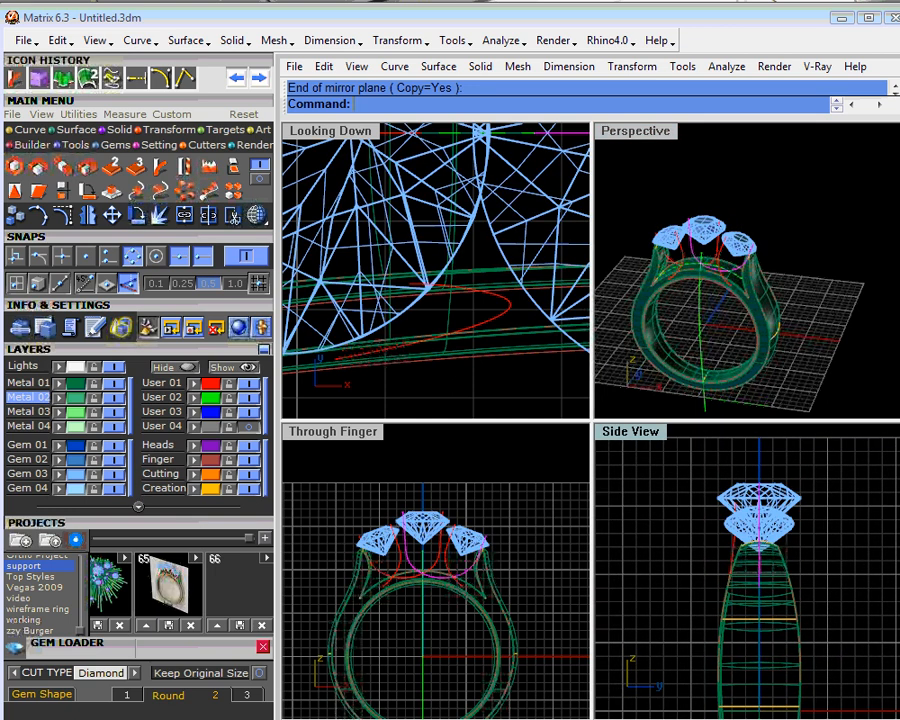
- Move the wide support curve forward in the side view to just inside the centre stone's front edge, checking it against the stones
scroll(760, 498, up, 3)
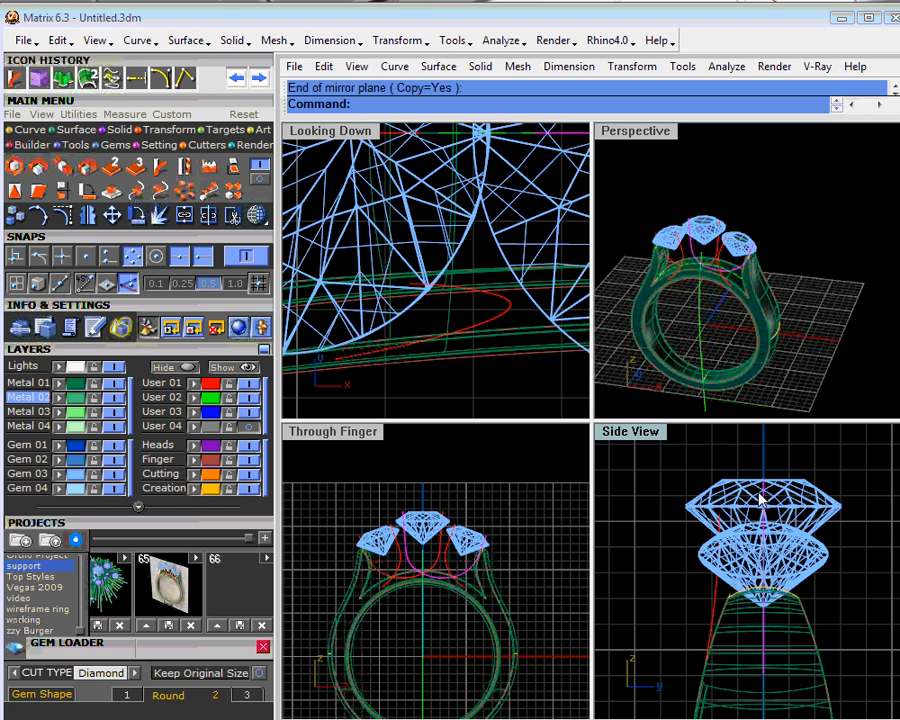
scroll(762, 498, up, 2)
mouse_move(708, 494)
mouse_down()
mouse_move(700, 505)
mouse_move(708, 505)
mouse_up()
scroll(490, 305, down, 4)
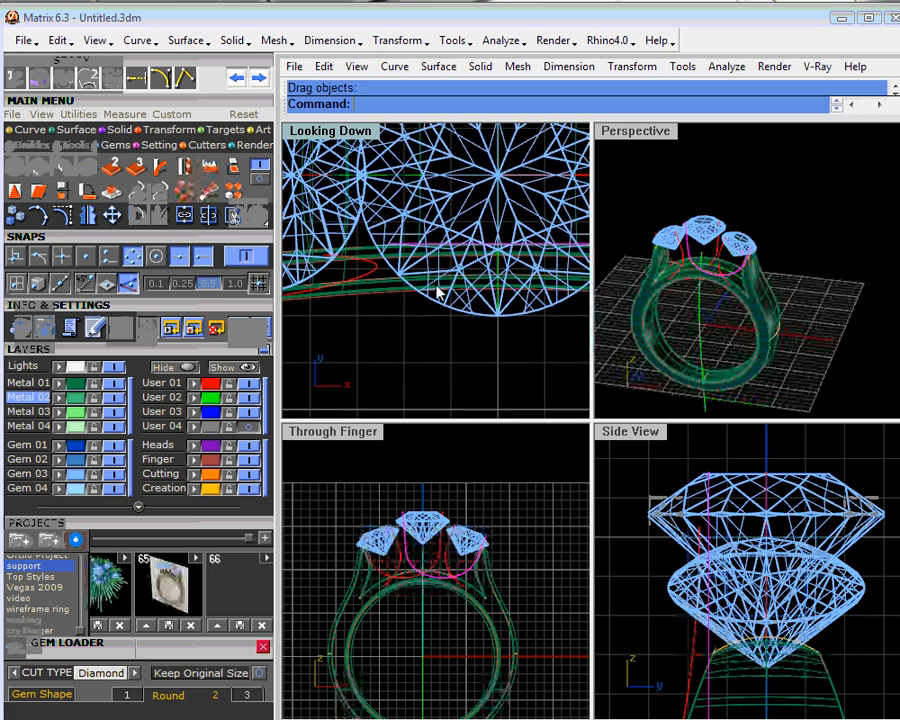
scroll(437, 292, down, 3)
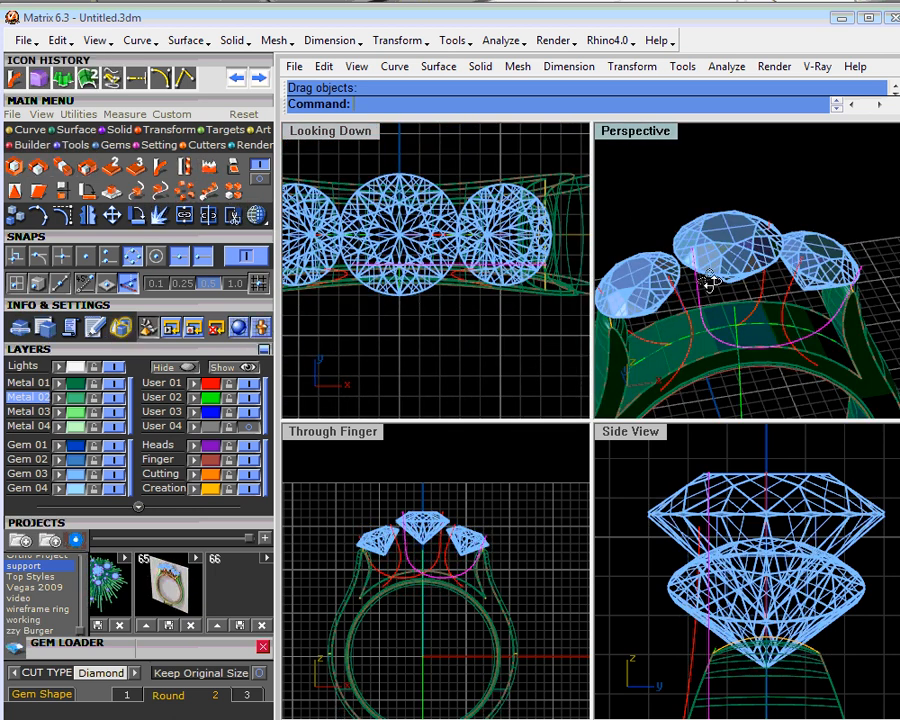
mouse_move(707, 285)
right_down()
mouse_move(716, 338)
mouse_move(716, 235)
mouse_move(723, 296)
right_up()
scroll(723, 296, up, 5)
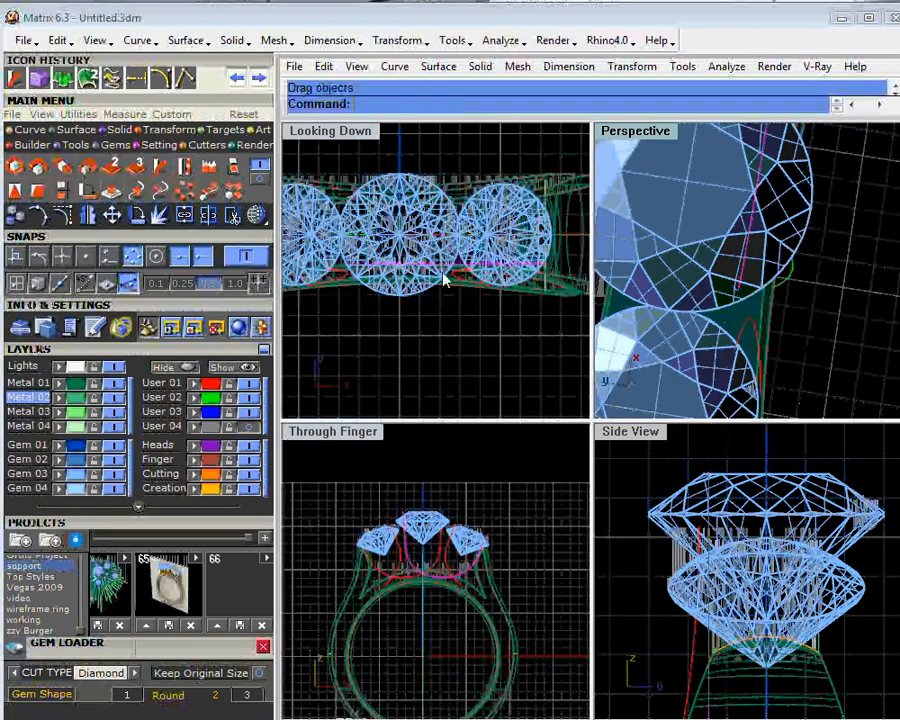
scroll(444, 281, up, 4)
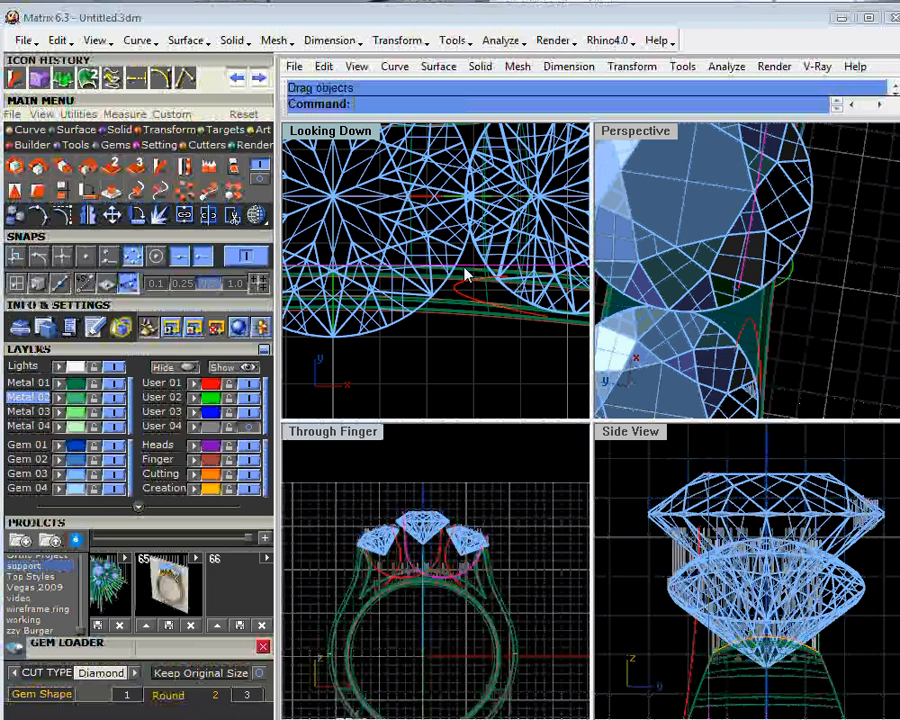
right_drag(740, 270, 780, 296)
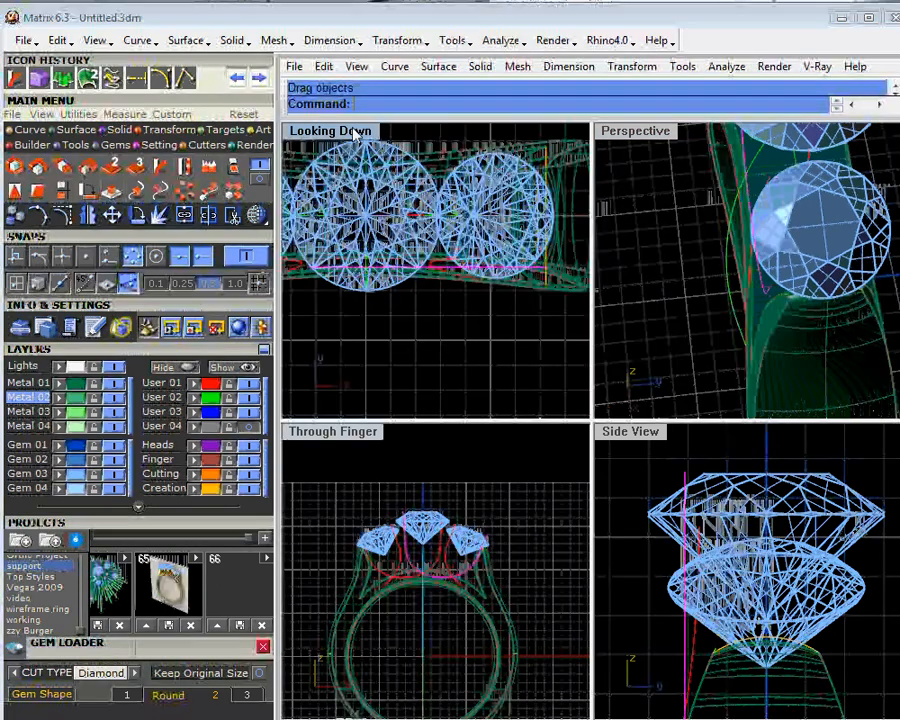
- Bend the wide curve in the top view, using its two ends as the spine and swinging the outer end inward under the side stone
double_click(358, 137)
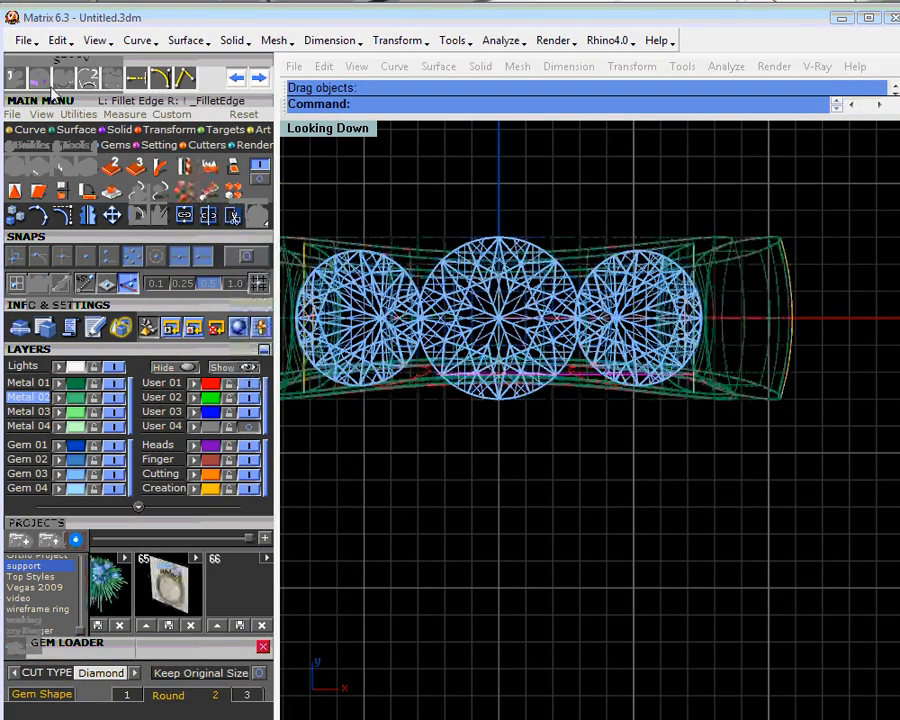
click(18, 82)
scroll(583, 425, up, 2)
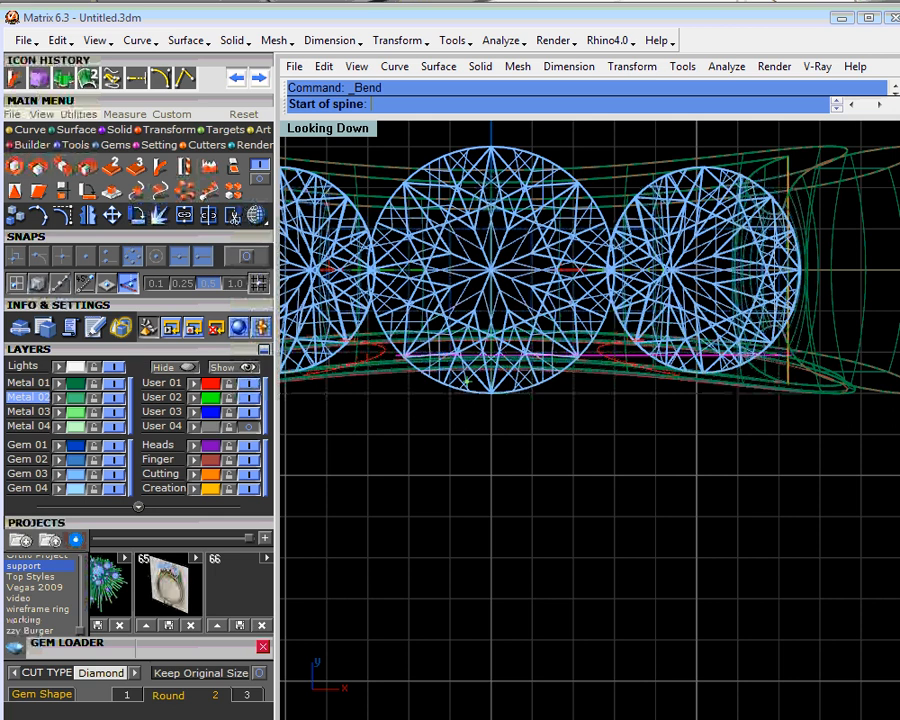
scroll(400, 357, up, 3)
click(397, 355)
scroll(553, 388, down, 3)
right_drag(795, 388, 724, 378)
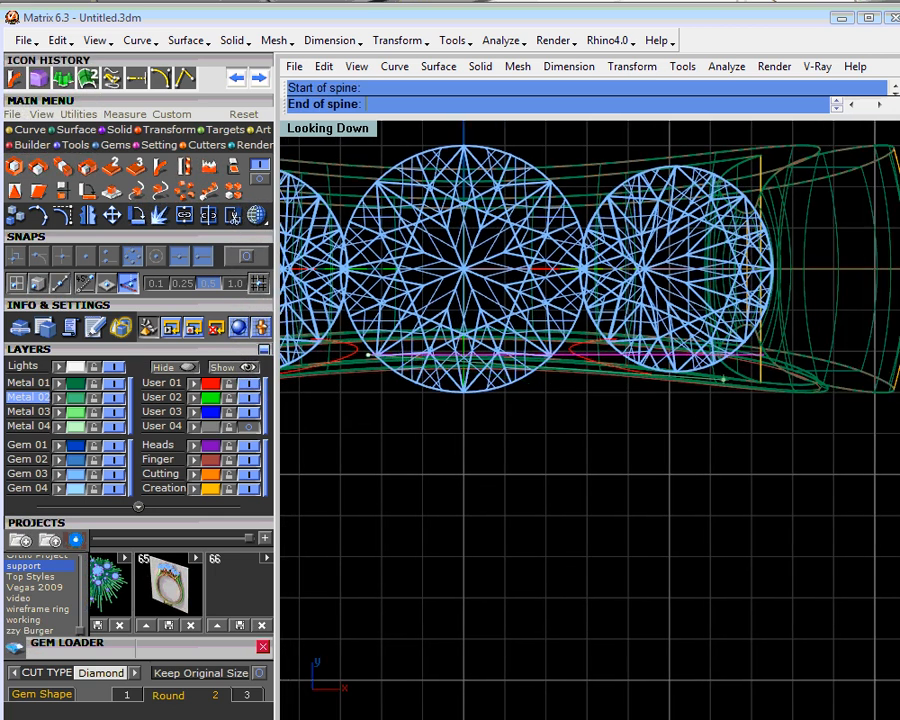
scroll(771, 359, up, 4)
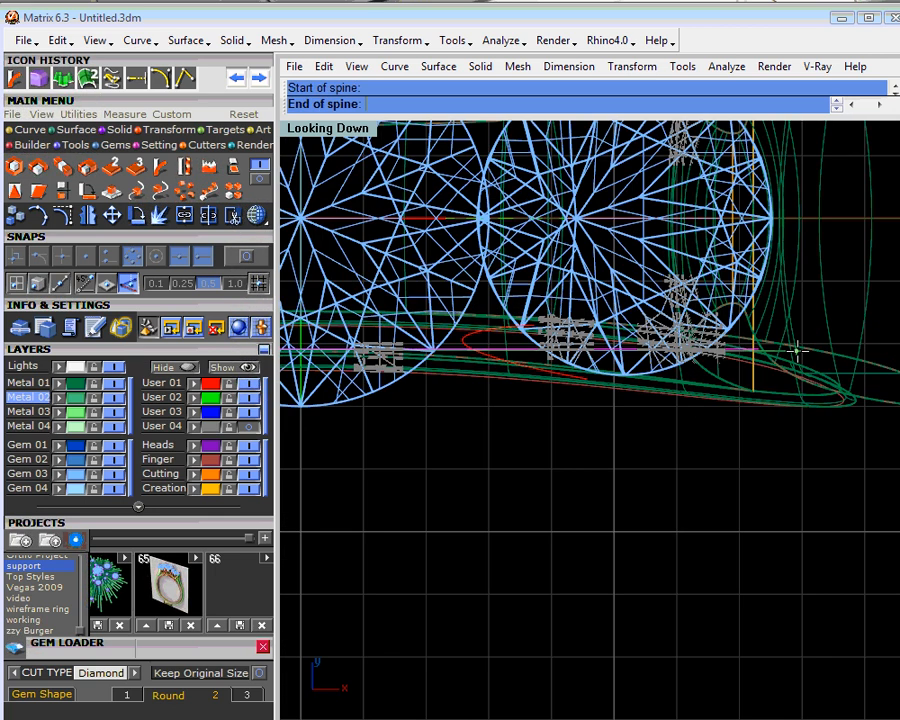
click(796, 350)
scroll(785, 330, up, 2)
click(773, 267)
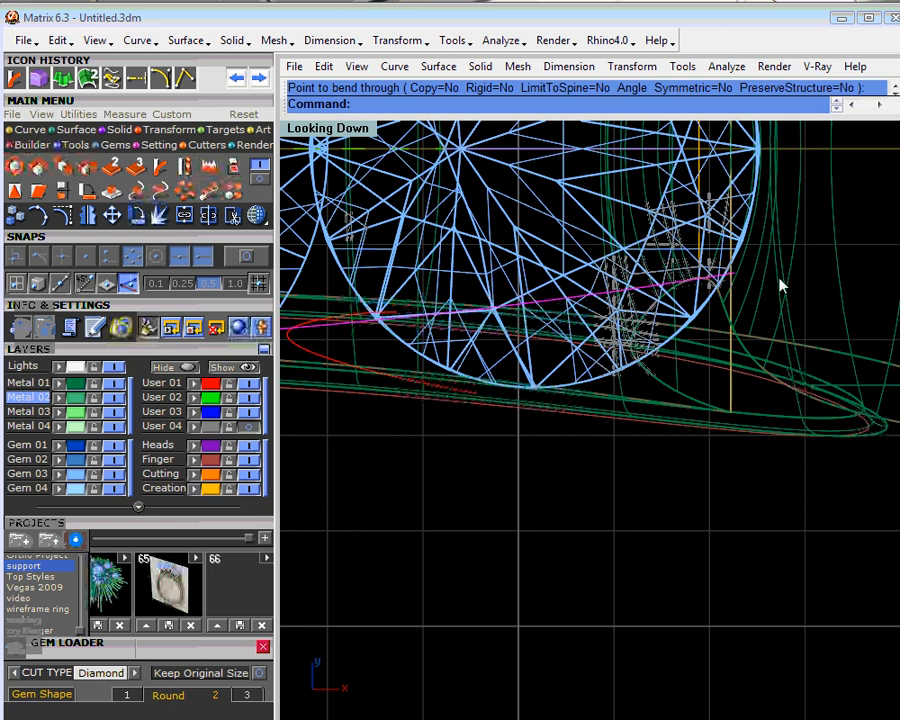
scroll(745, 360, down, 1)
scroll(745, 360, down, 5)
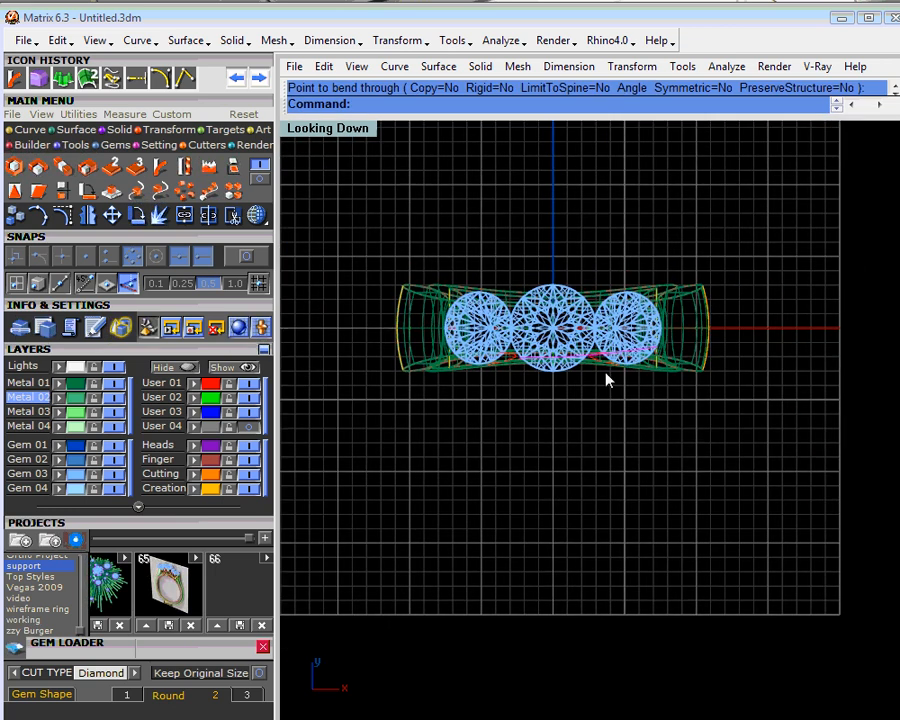
- Rotate the bent curve slightly toward the front of the shank and delete its unbent counterpart on the opposite side
double_click(365, 130)
right_drag(722, 250, 775, 318)
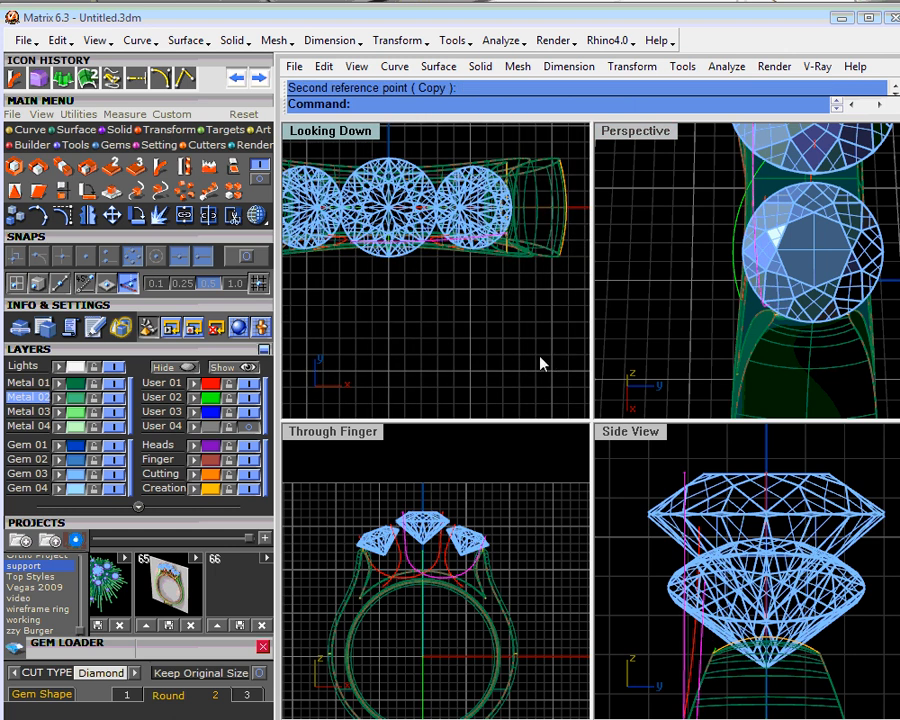
right_drag(730, 320, 818, 220)
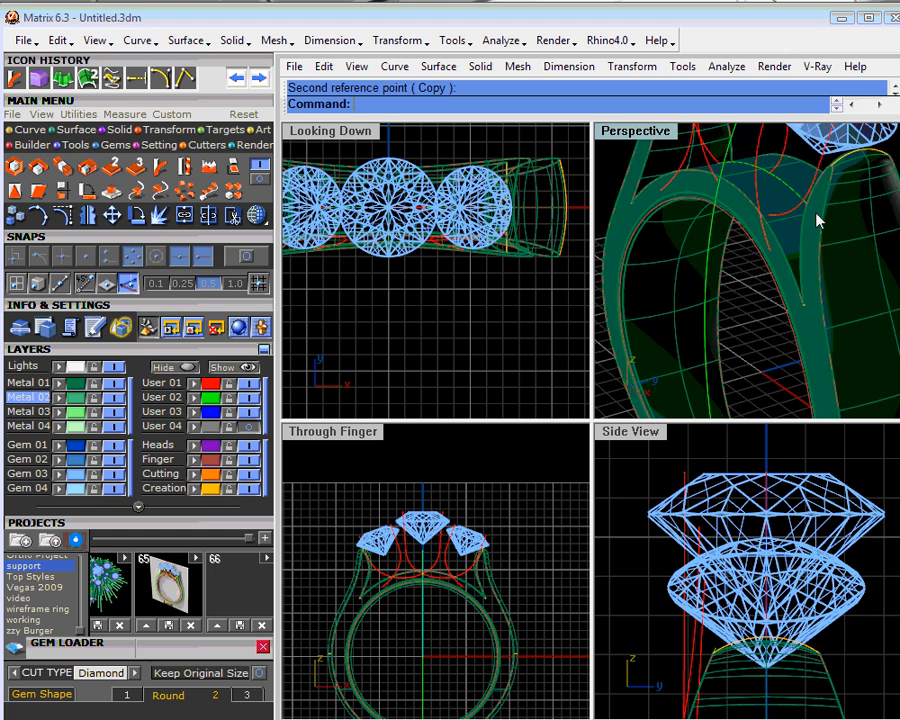
right_drag(818, 220, 770, 327)
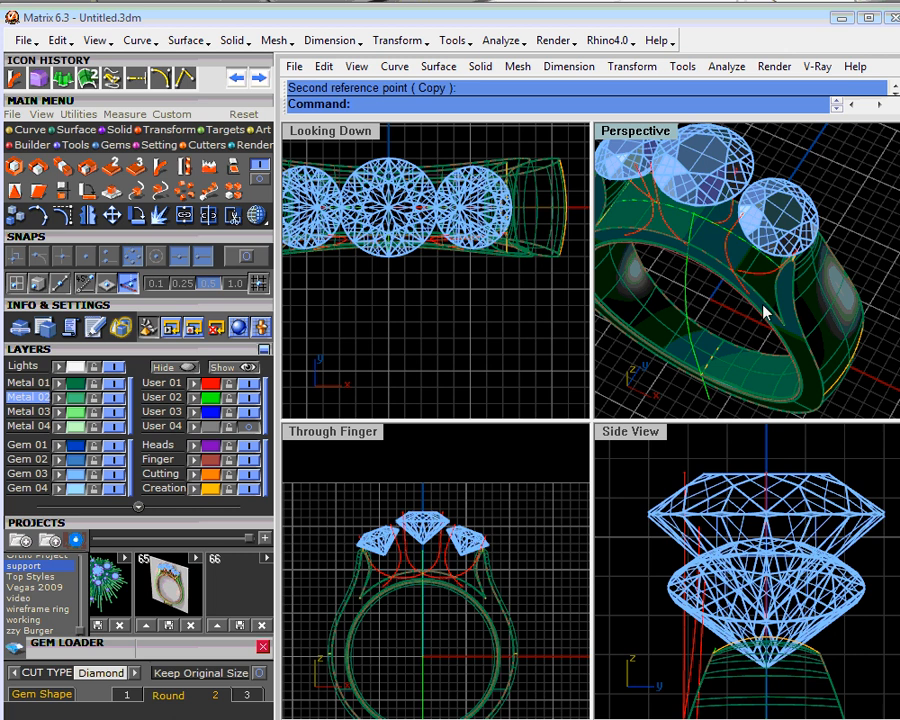
click(727, 229)
key(Delete)
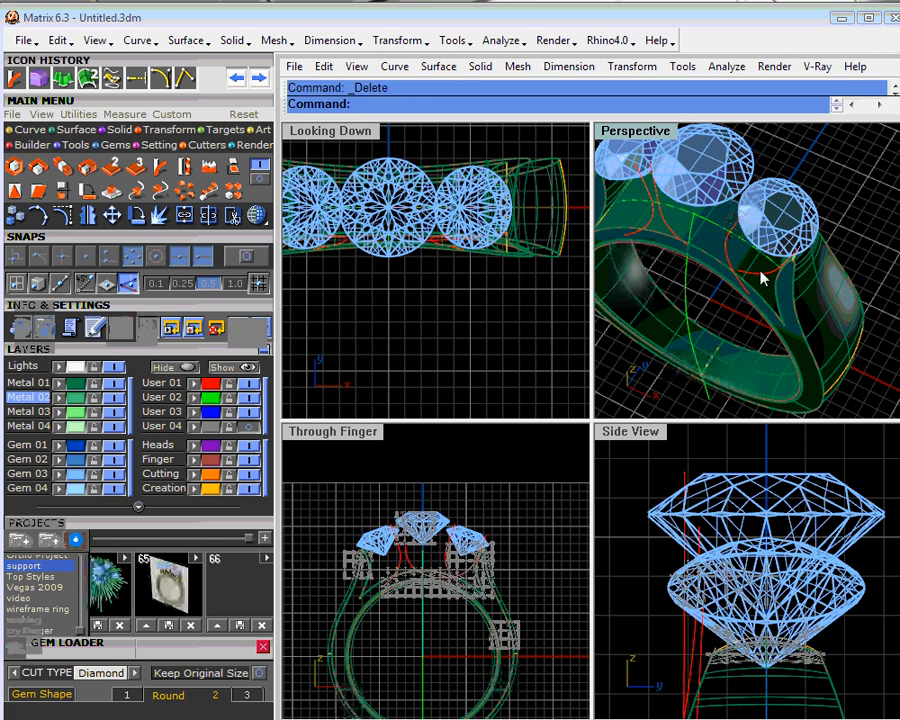
- Try to mirror a copy of the bent wide curve to the back of the ring about 0, and undo the mirror
click(759, 279)
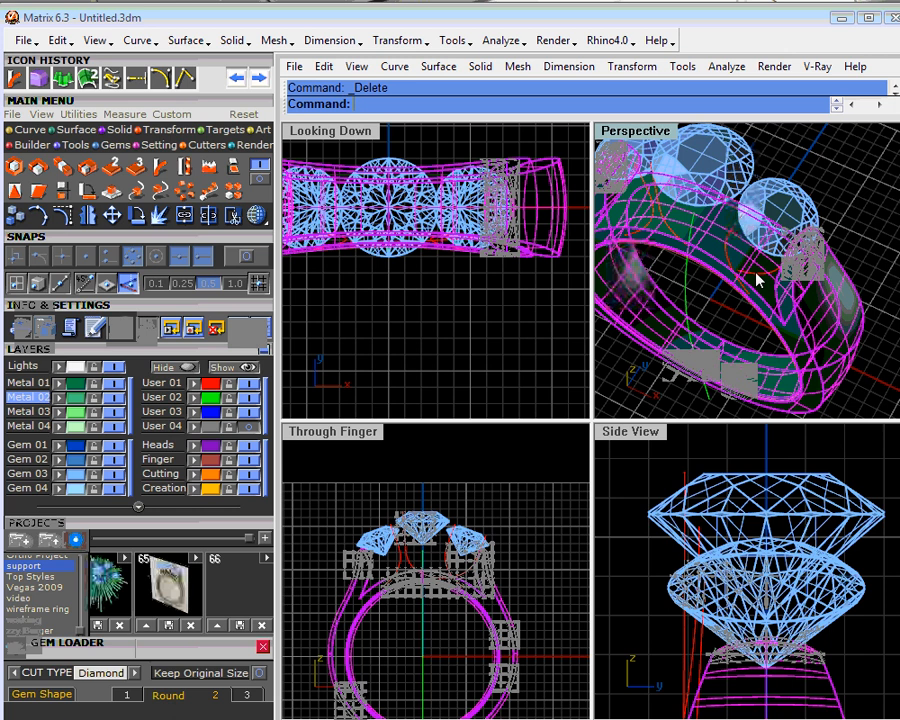
click(756, 274)
right_click(88, 215)
scroll(409, 270, down, 6)
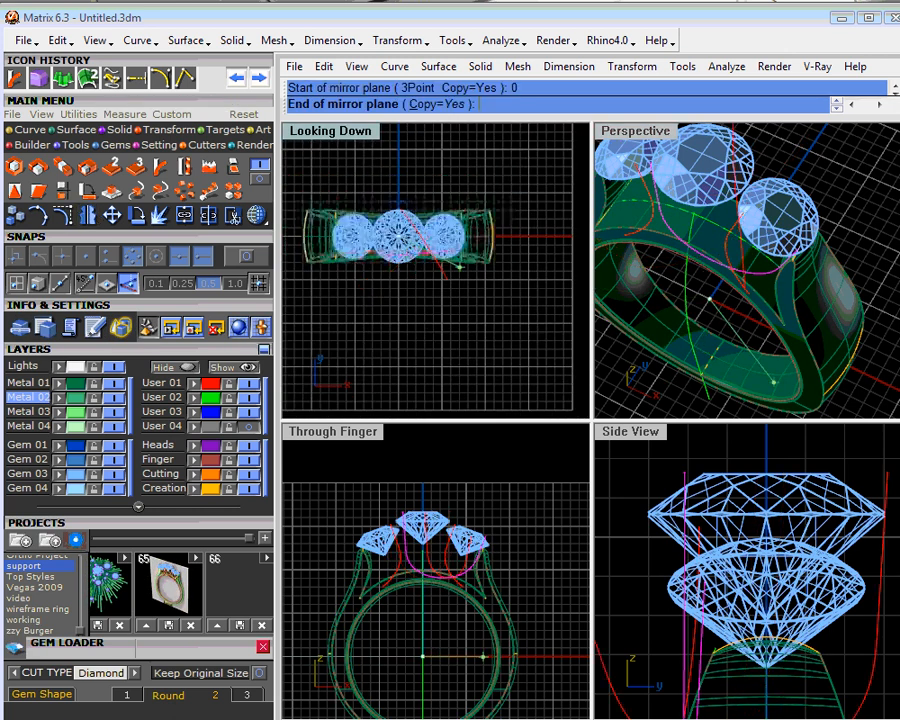
click(524, 240)
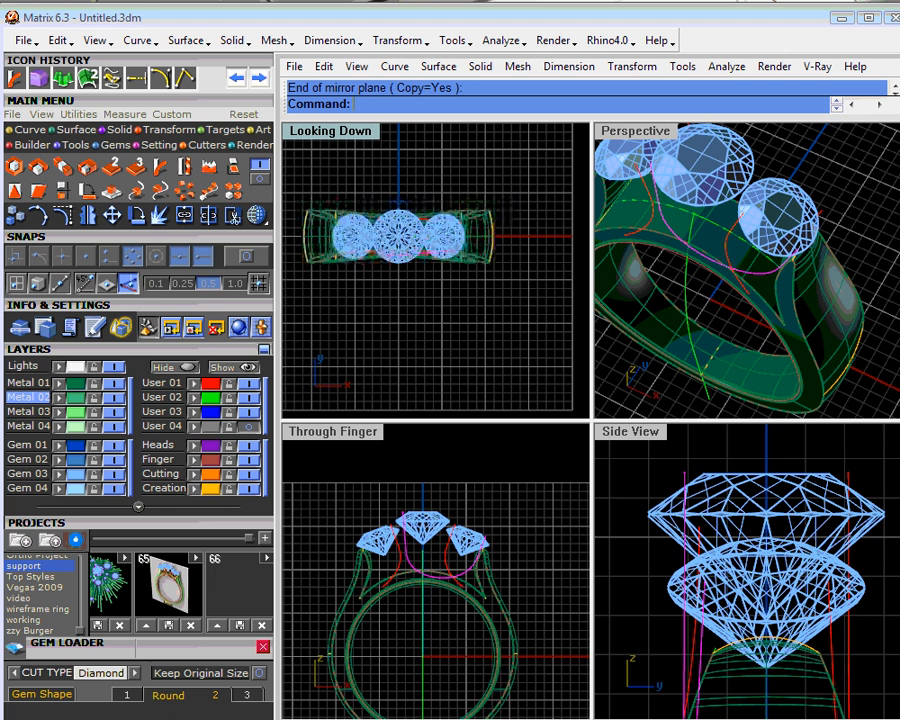
click(237, 78)
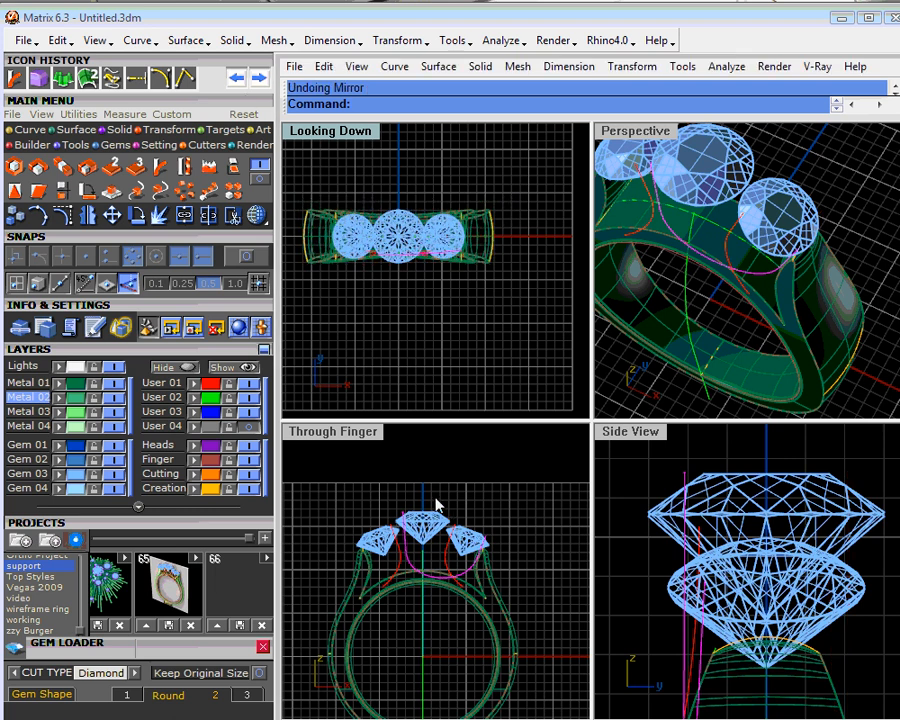
- Try mirroring a copy of the bent wide curve across the ring's vertical centre plane through 0, and delete the copy
right_drag(438, 503, 455, 485)
right_click(88, 215)
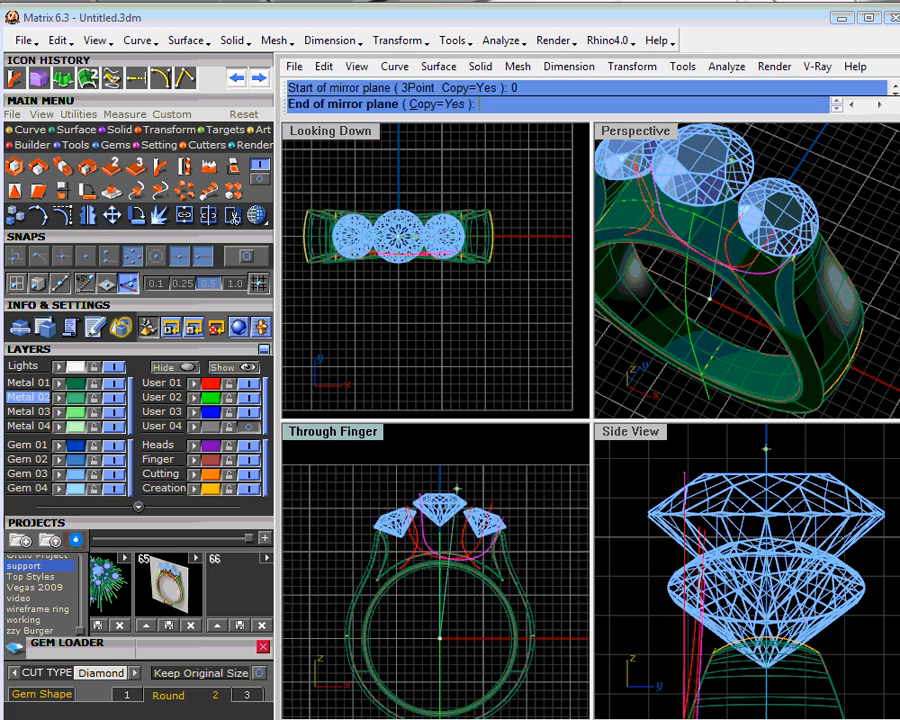
click(664, 367)
click(846, 174)
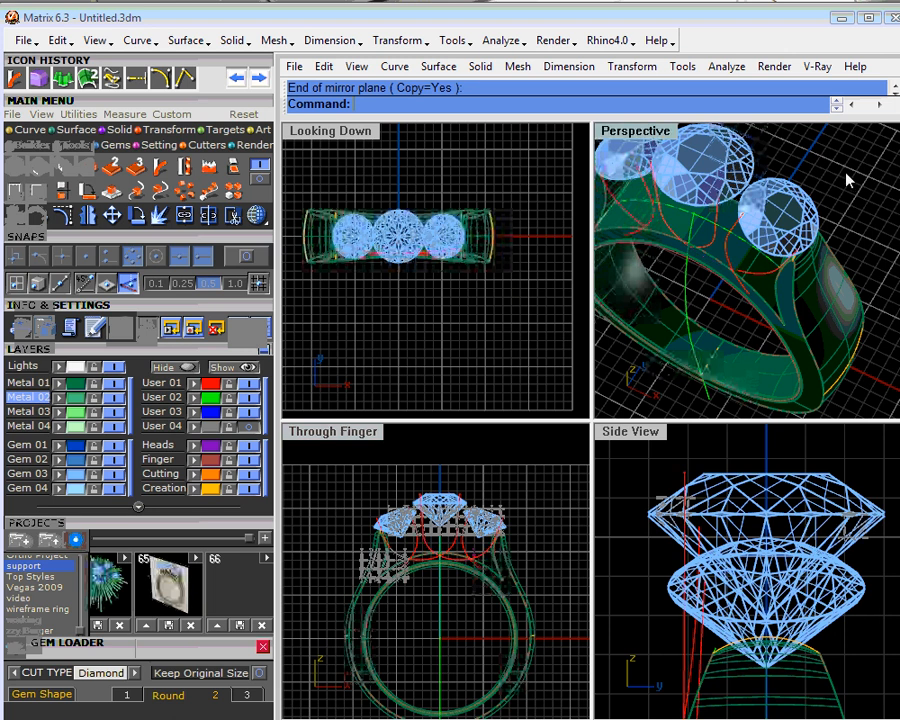
right_drag(732, 285, 722, 190)
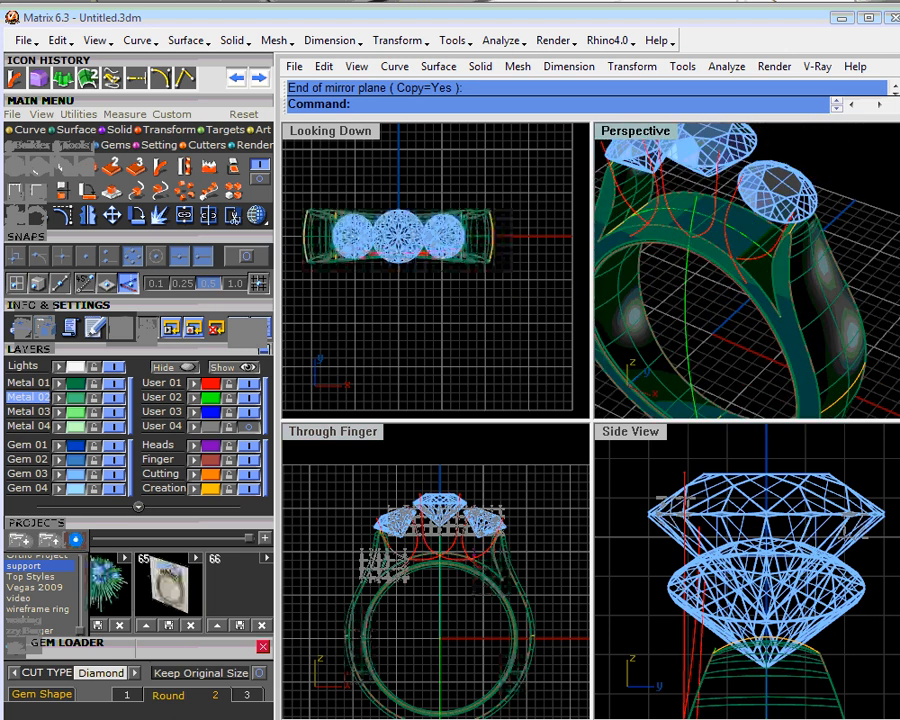
key(Delete)
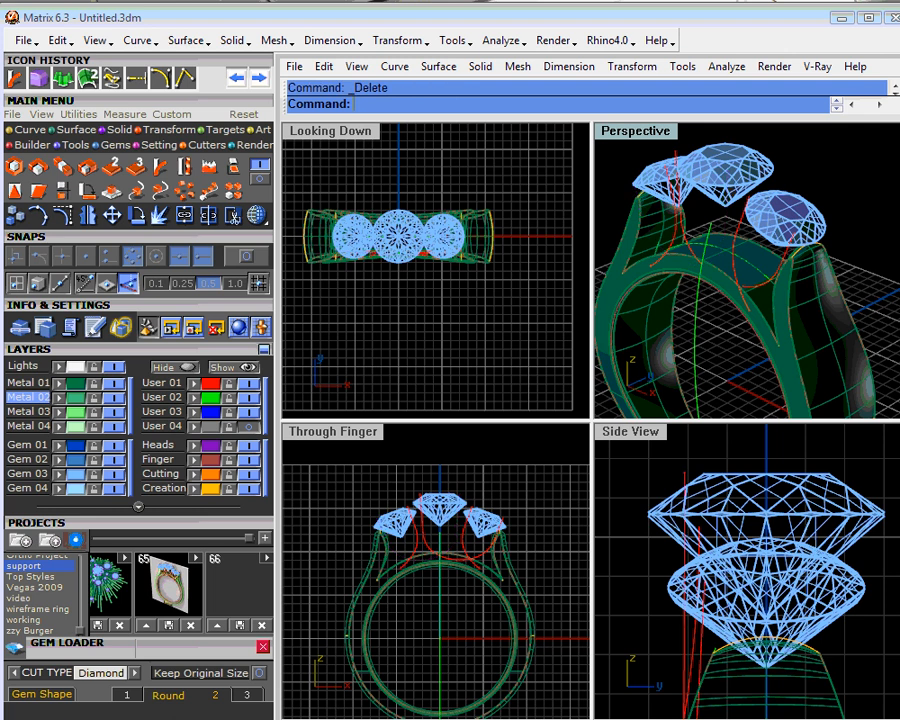
- Select the wide support curve spanning the centre and side stones
click(688, 247)
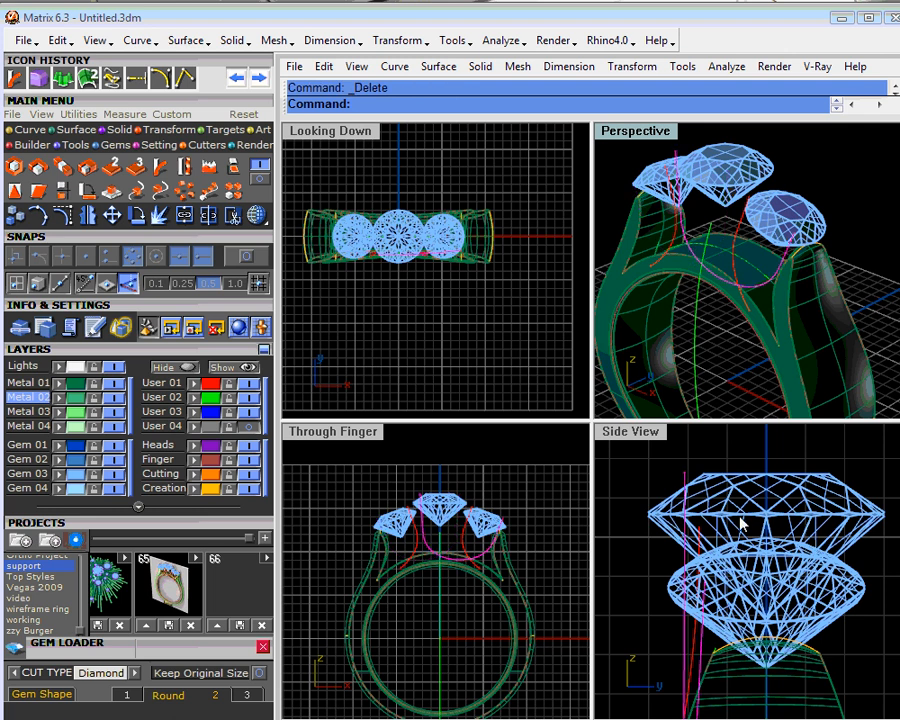
scroll(743, 527, down, 3)
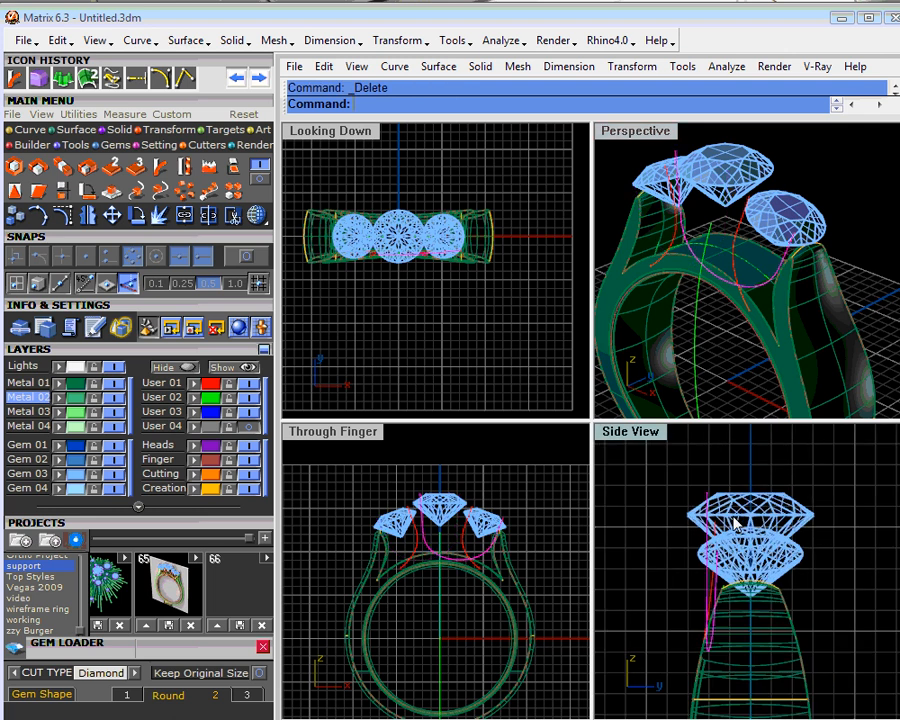
click(160, 217)
scroll(747, 570, up, 2)
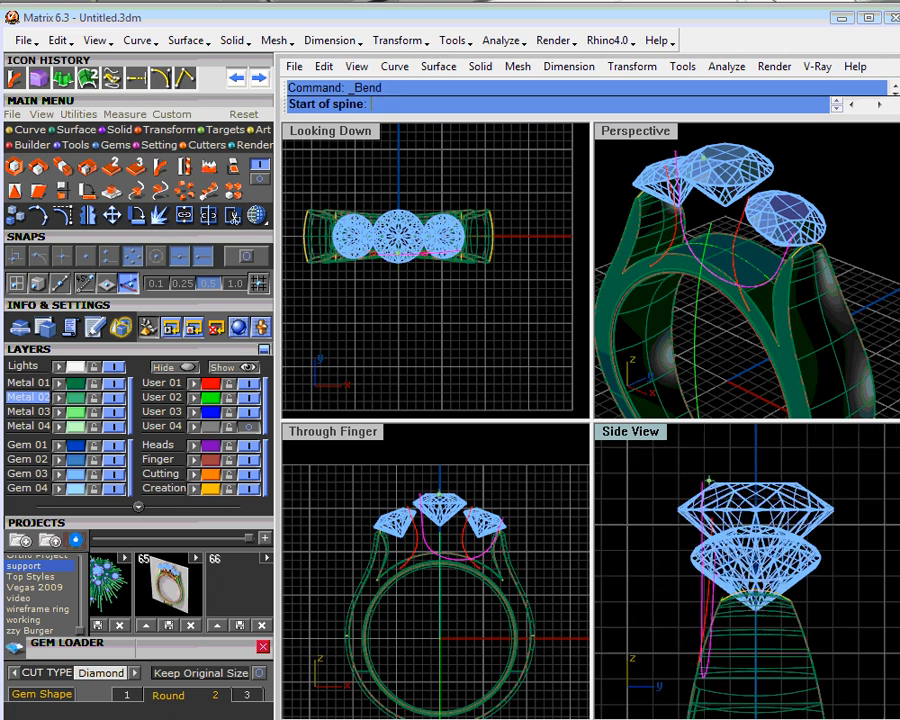
click(497, 338)
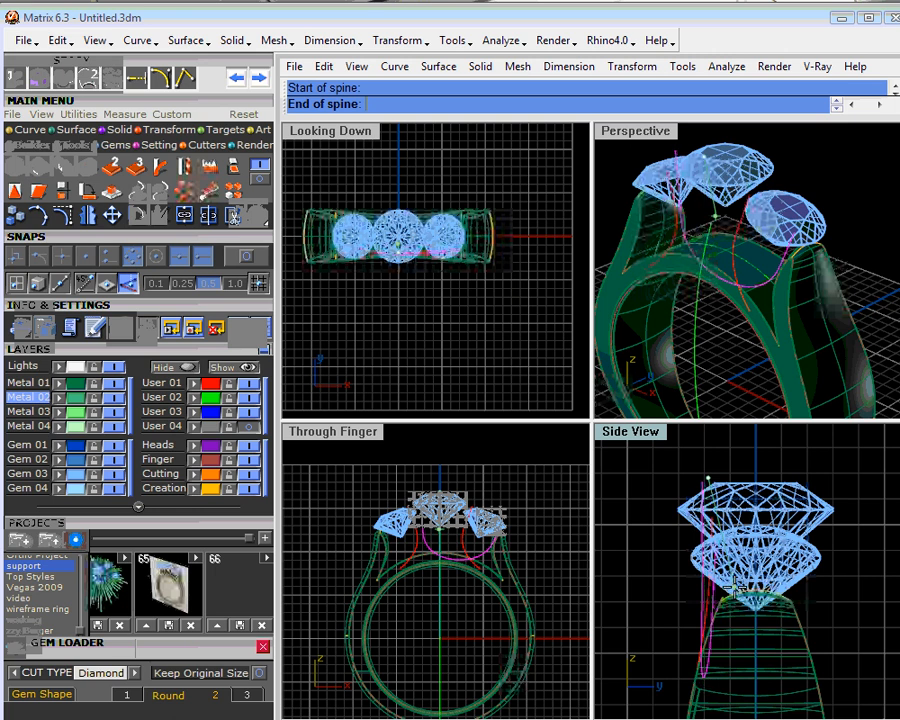
click(703, 683)
- Bend the wide curve in the side view, starting the spine partway down and swinging its lower end outward to the shank's front edge
right_click(714, 568)
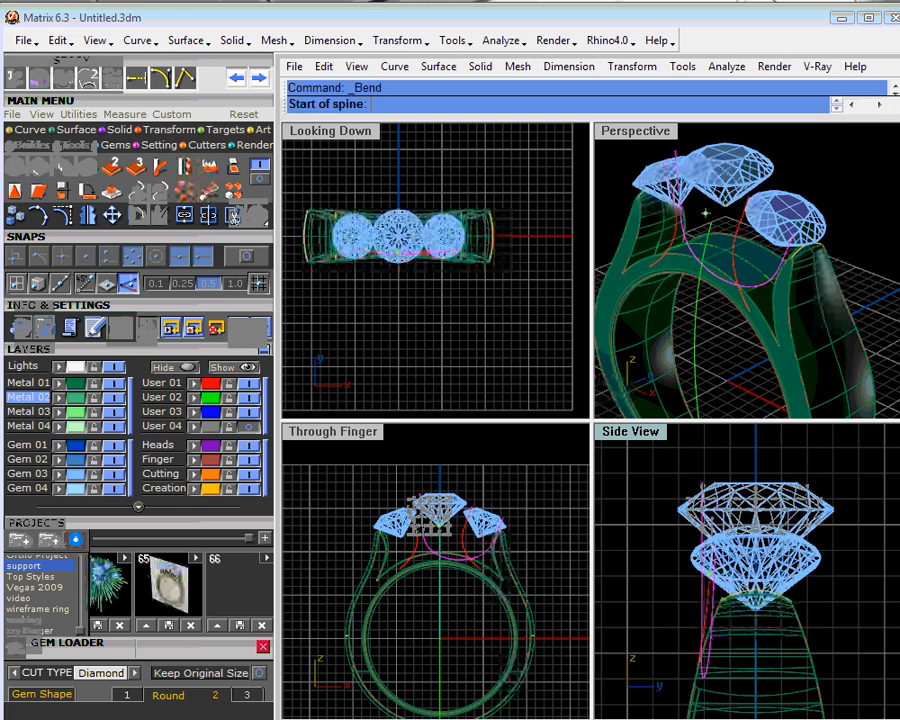
click(709, 573)
click(703, 697)
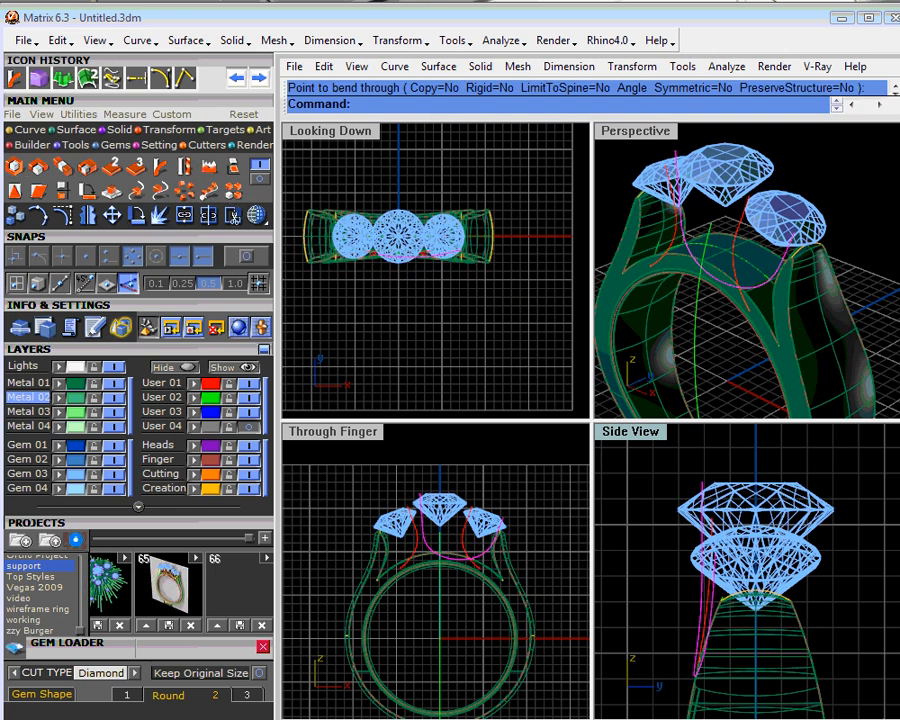
right_drag(665, 300, 766, 307)
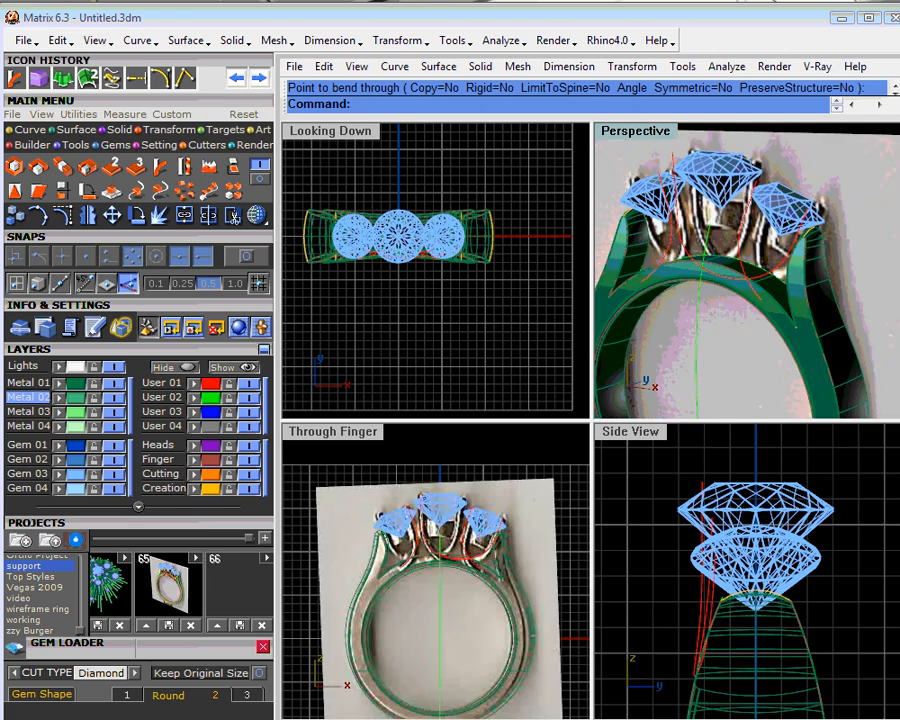
- Mirror a copy of the bent wide support curve across the ring's vertical centre plane through 0
scroll(443, 568, up, 5)
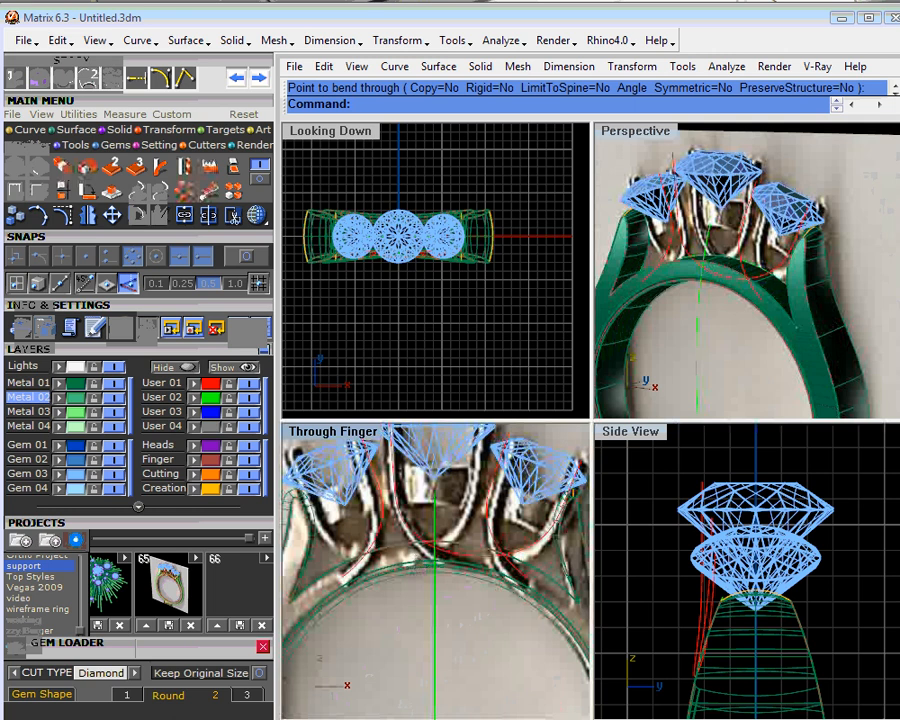
right_drag(729, 328, 810, 317)
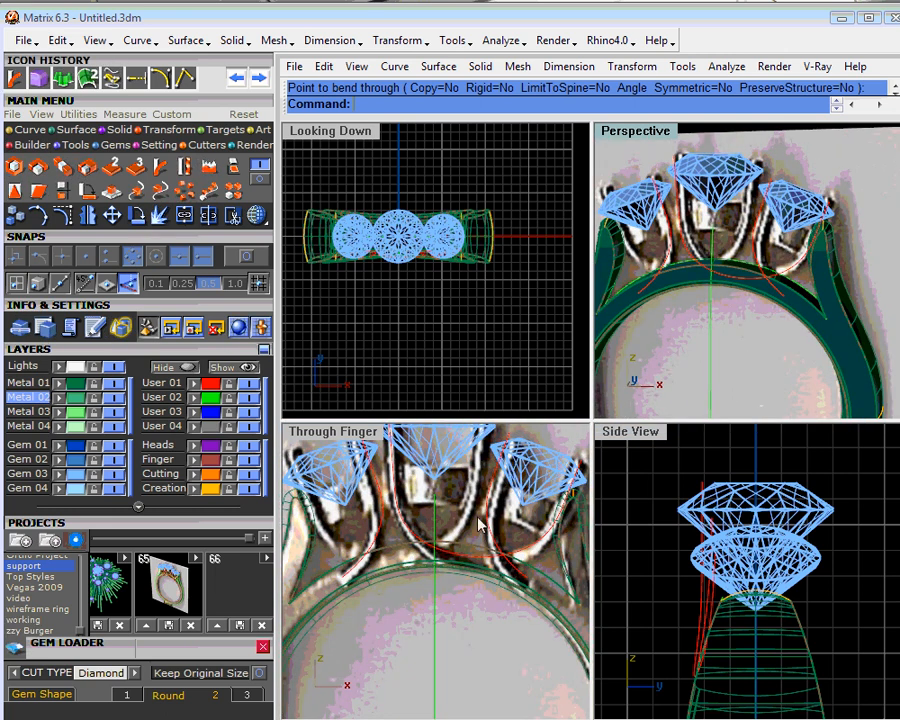
scroll(452, 525, down, 4)
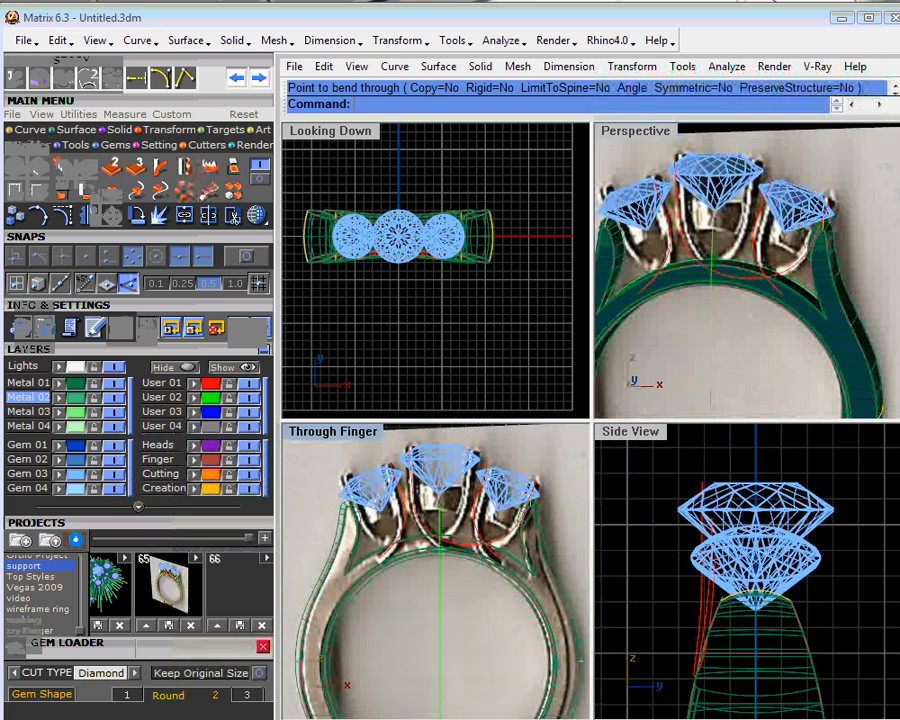
right_drag(673, 271, 684, 187)
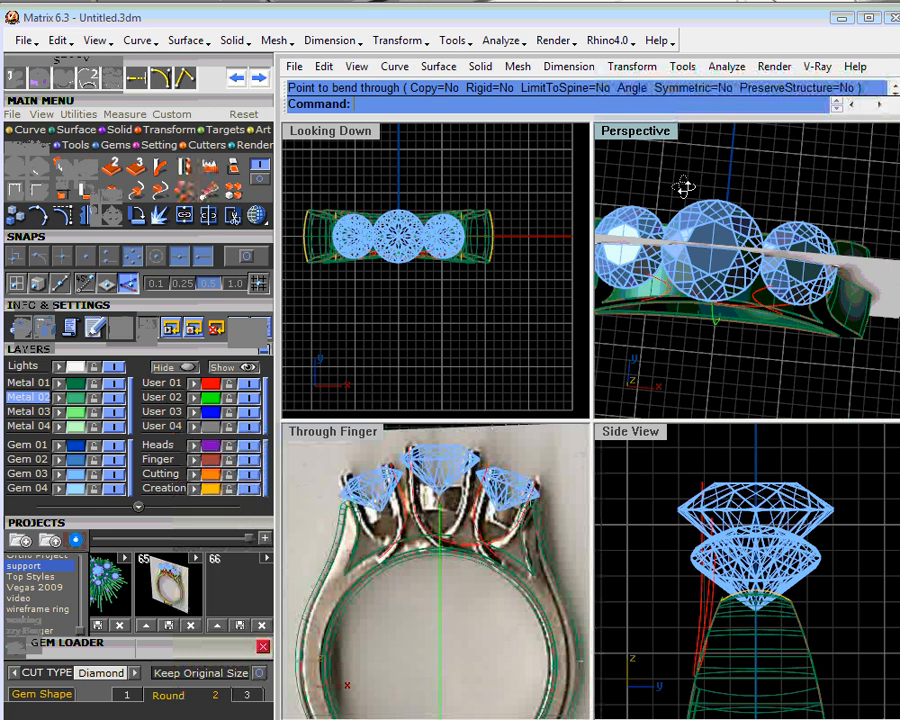
right_drag(683, 187, 678, 262)
click(679, 249)
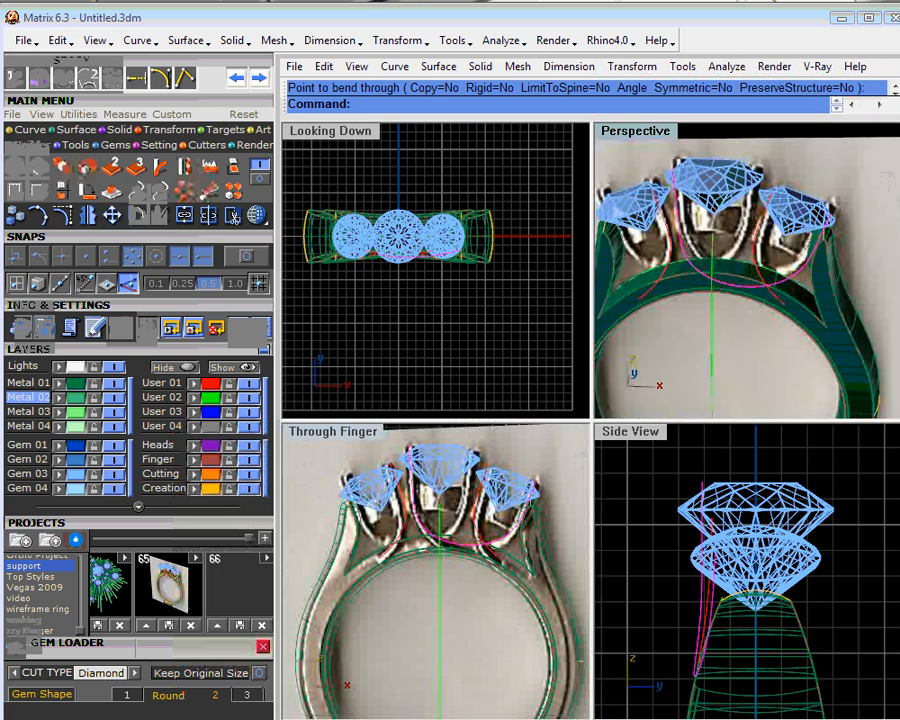
right_click(88, 215)
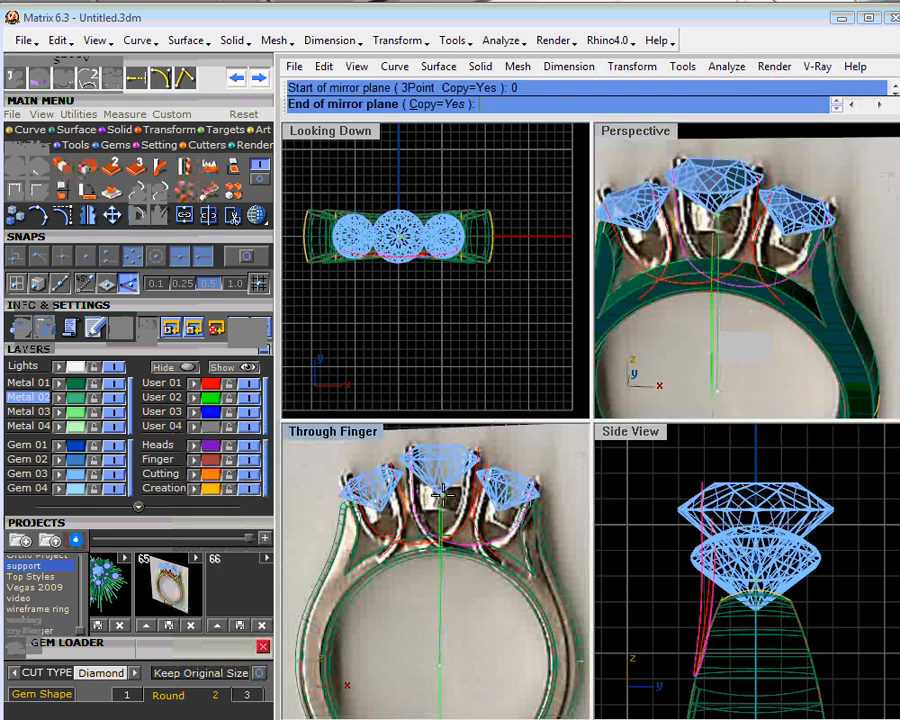
right_drag(441, 493, 449, 559)
click(448, 467)
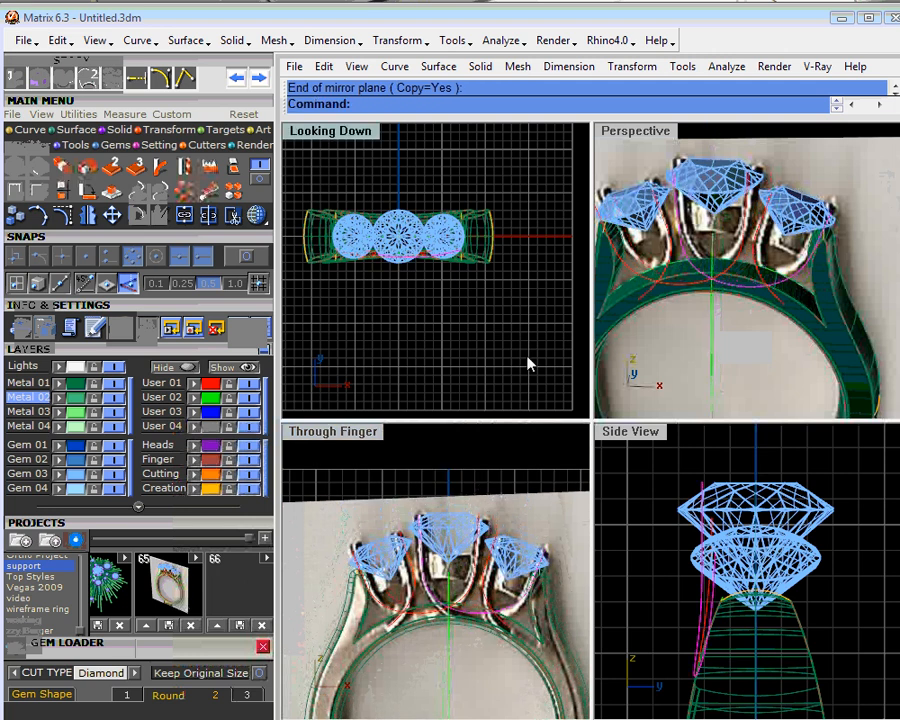
- Start Profile Placer on the mirrored wide curve spanning one side stone and the centre stone, working in an enlarged perspective view
right_drag(728, 286, 692, 242)
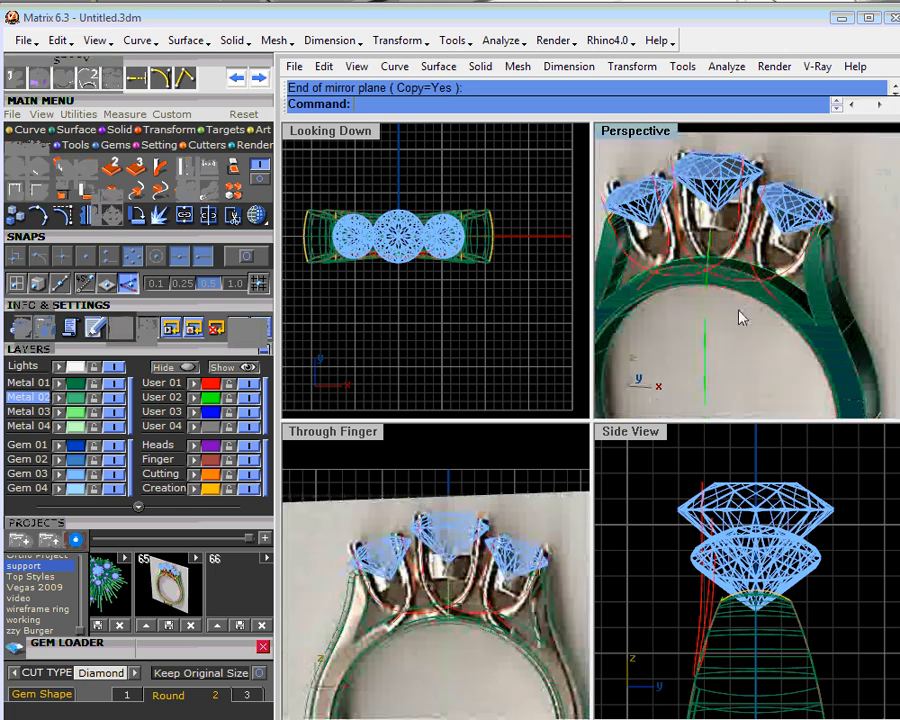
mouse_move(739, 315)
right_down()
mouse_move(714, 330)
mouse_move(745, 325)
mouse_move(757, 312)
mouse_move(752, 304)
right_up()
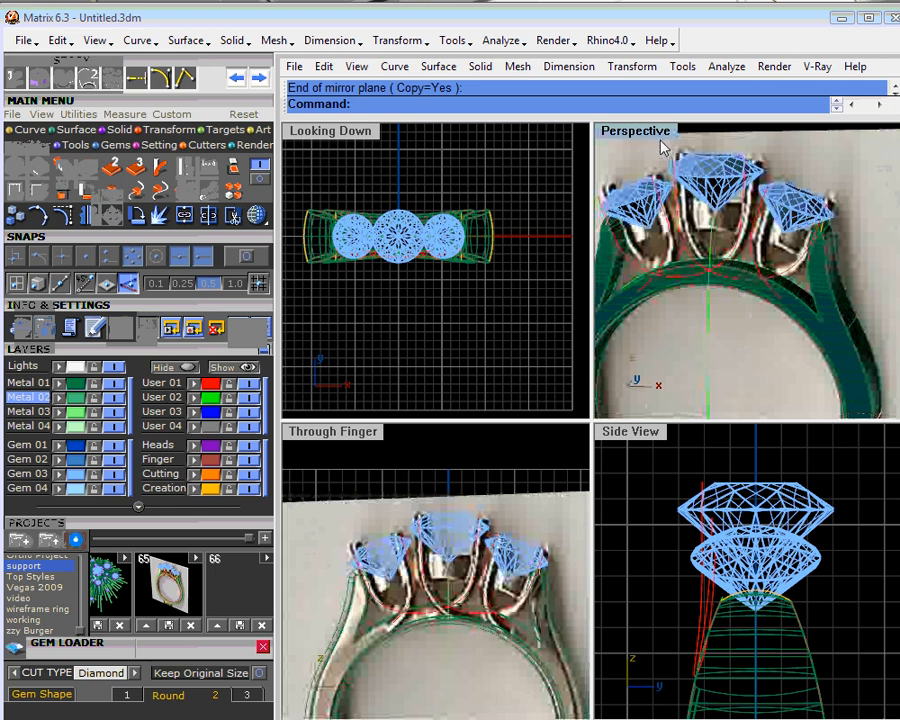
double_click(660, 142)
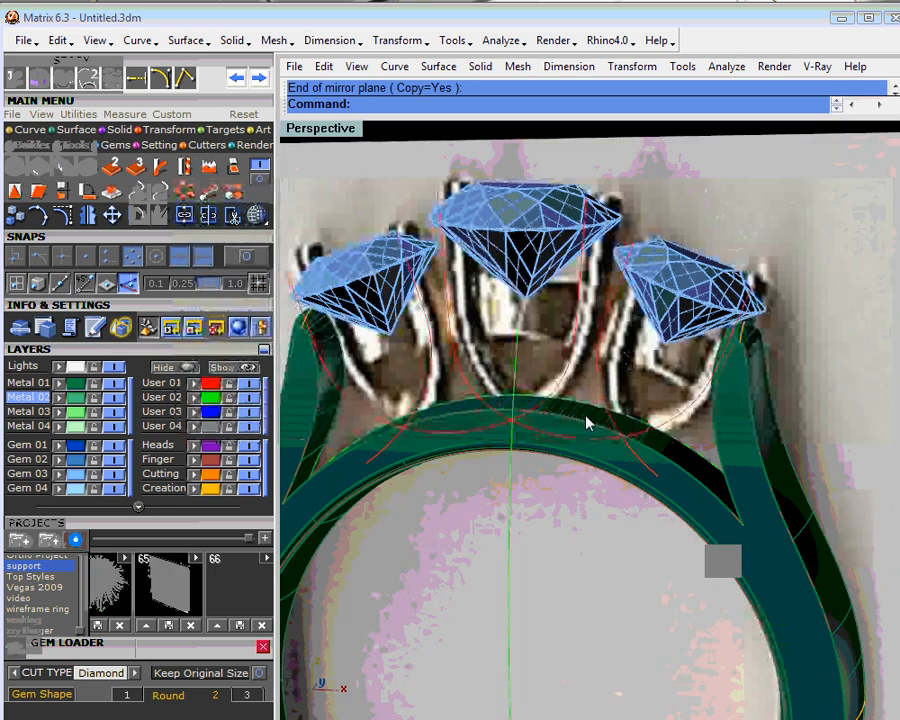
right_drag(588, 423, 469, 355)
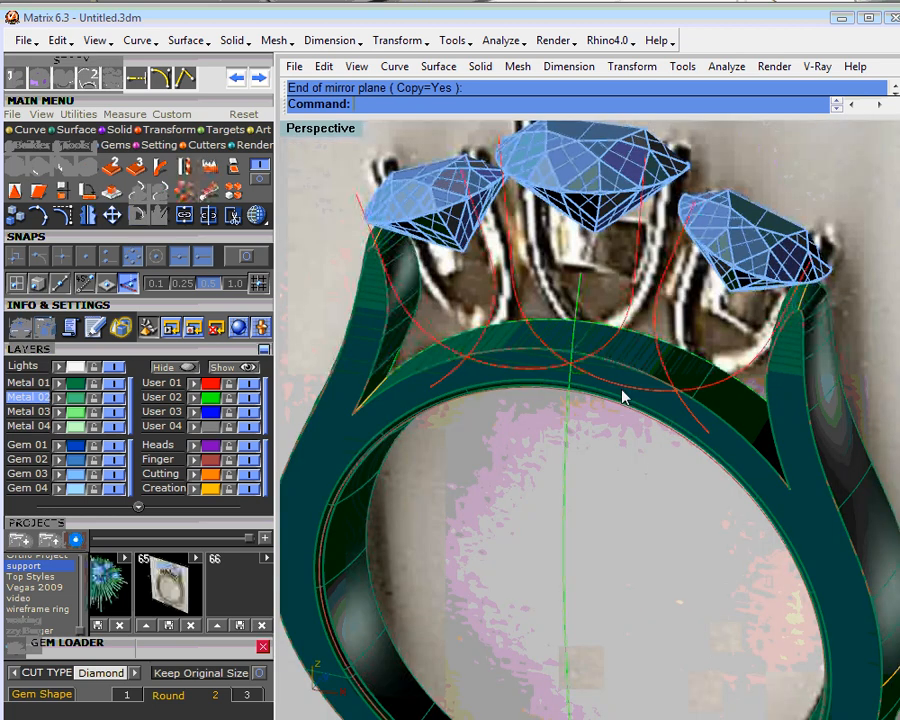
shift+right_drag(625, 396, 627, 422)
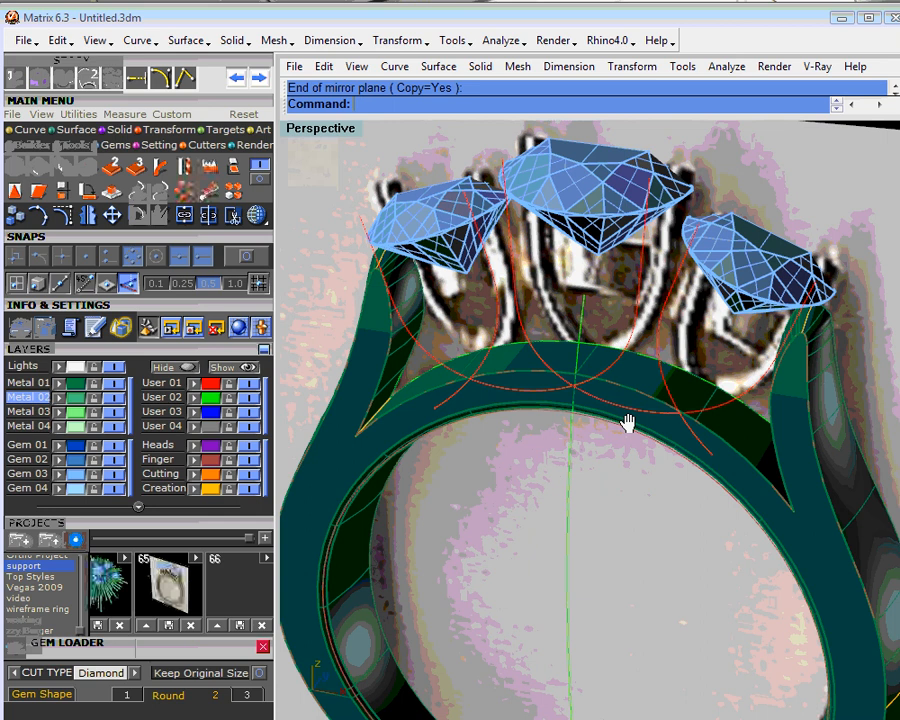
middle_click(646, 310)
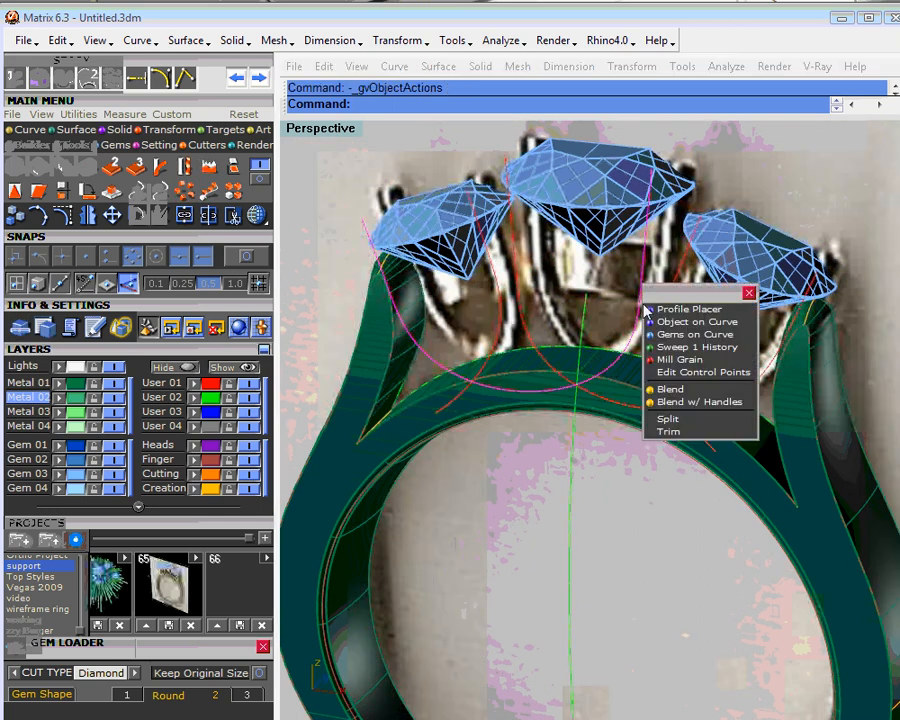
click(703, 311)
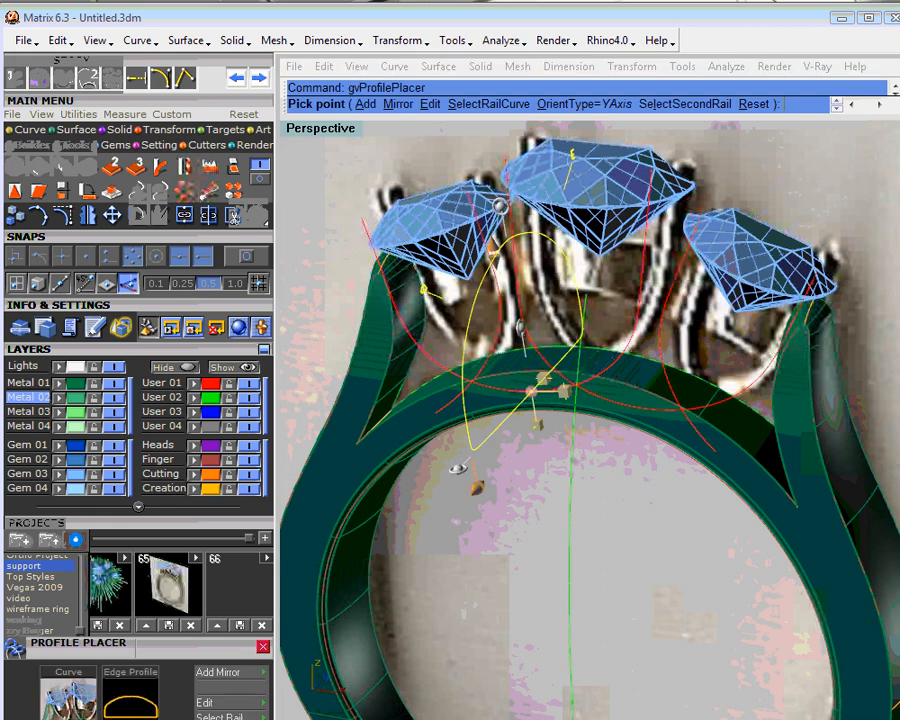
- Replace the placed half-round profile with the oval profile from the profile library
right_drag(620, 347, 572, 354)
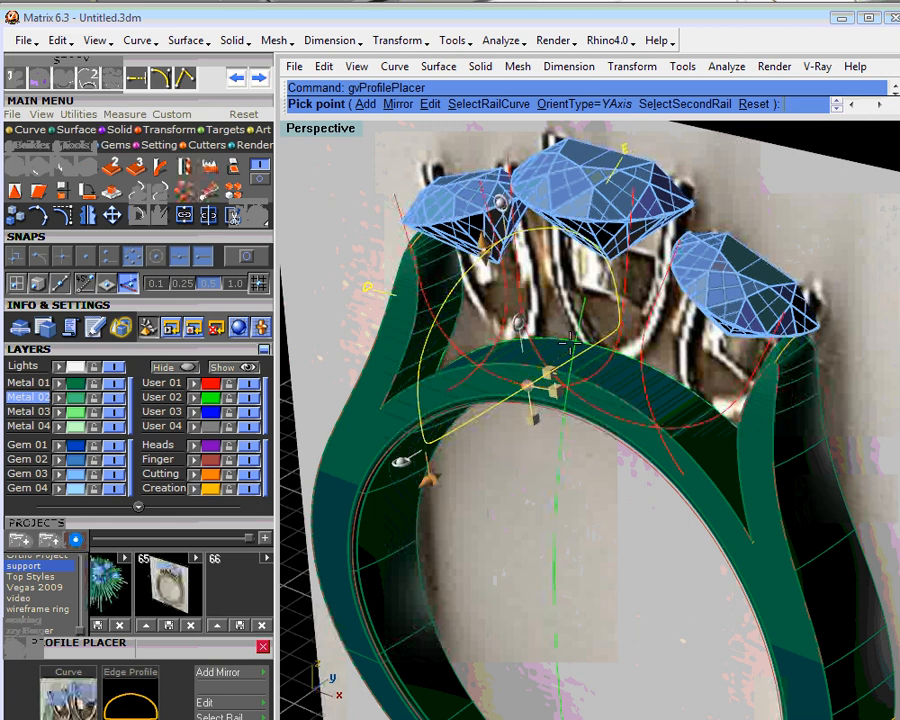
click(368, 287)
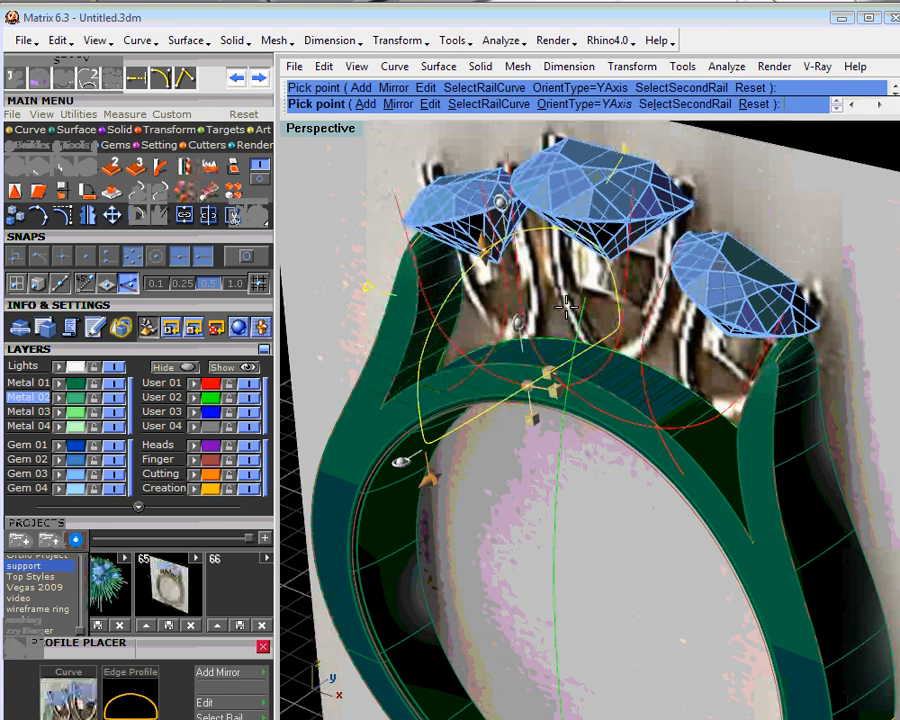
click(567, 307)
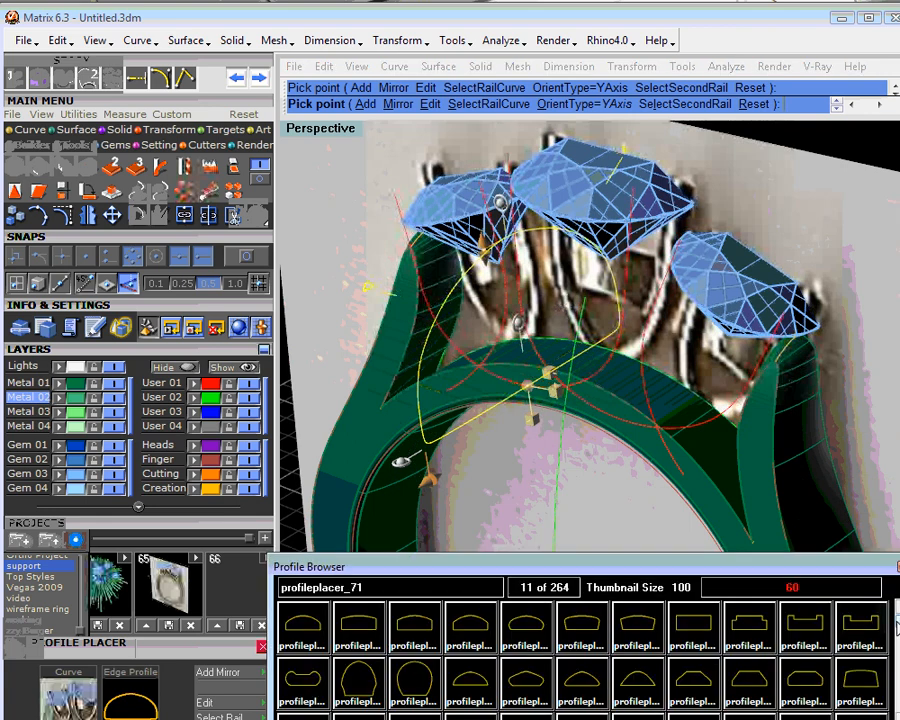
drag(897, 624, 897, 649)
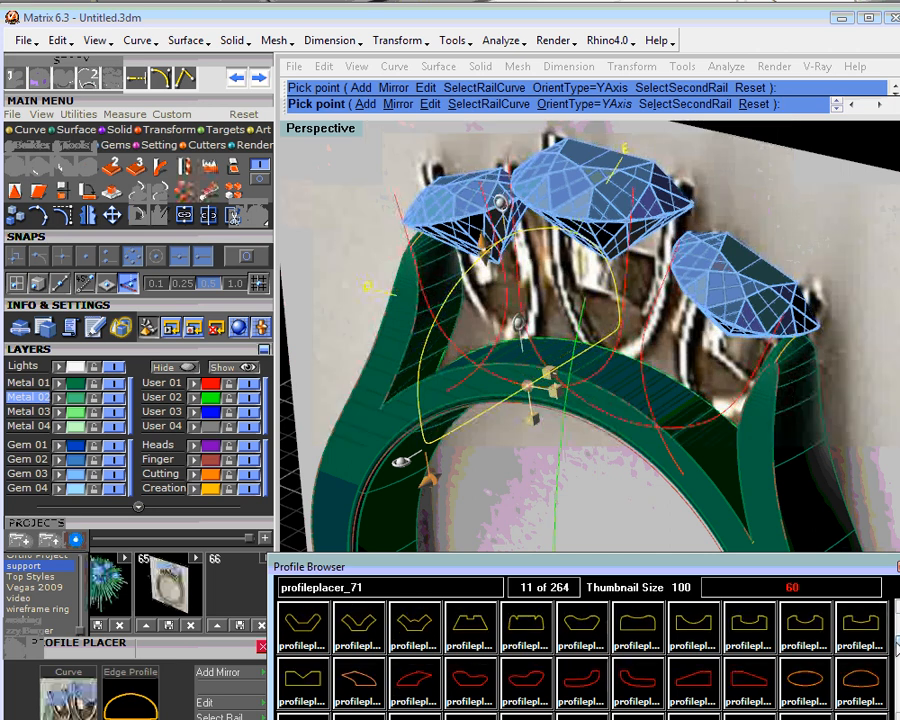
click(814, 695)
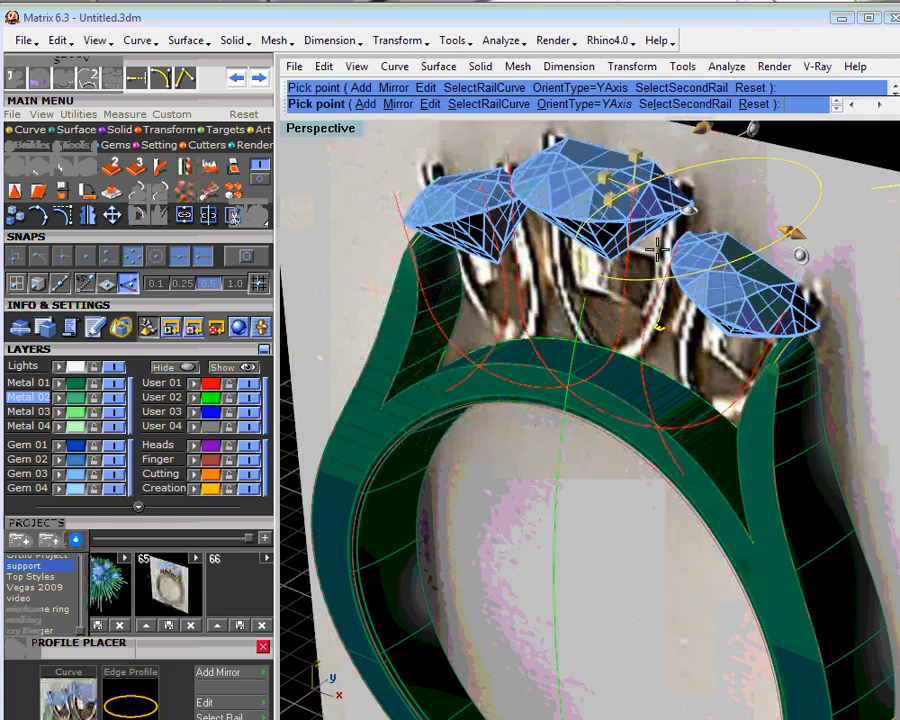
- Roll the oval profile around the upper end of the mirrored curve so it turns toward the inside of the ring
scroll(659, 250, up, 3)
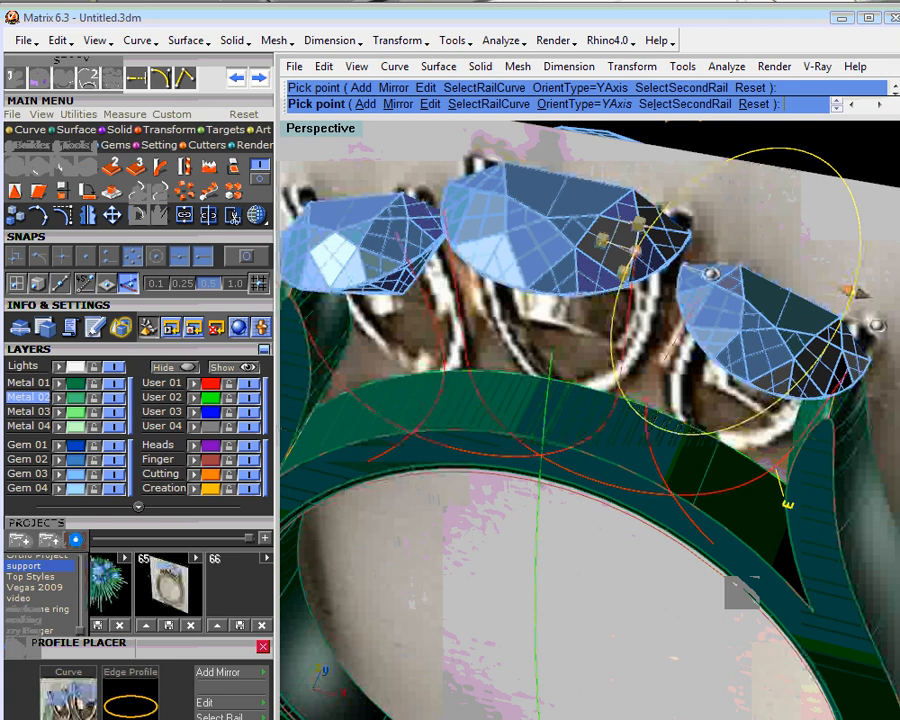
right_drag(704, 304, 683, 321)
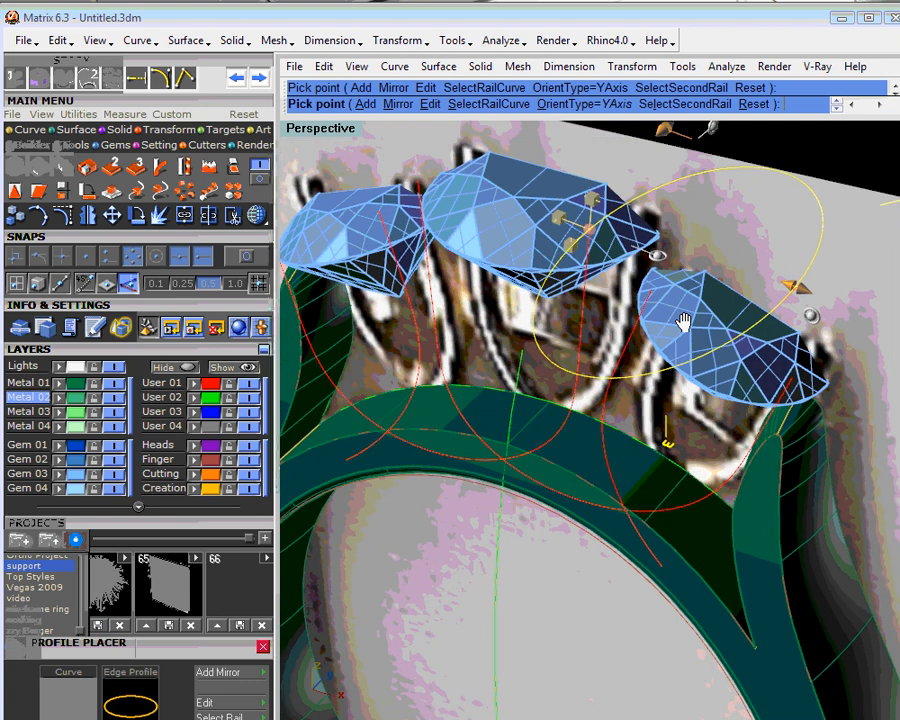
scroll(683, 321, down, 3)
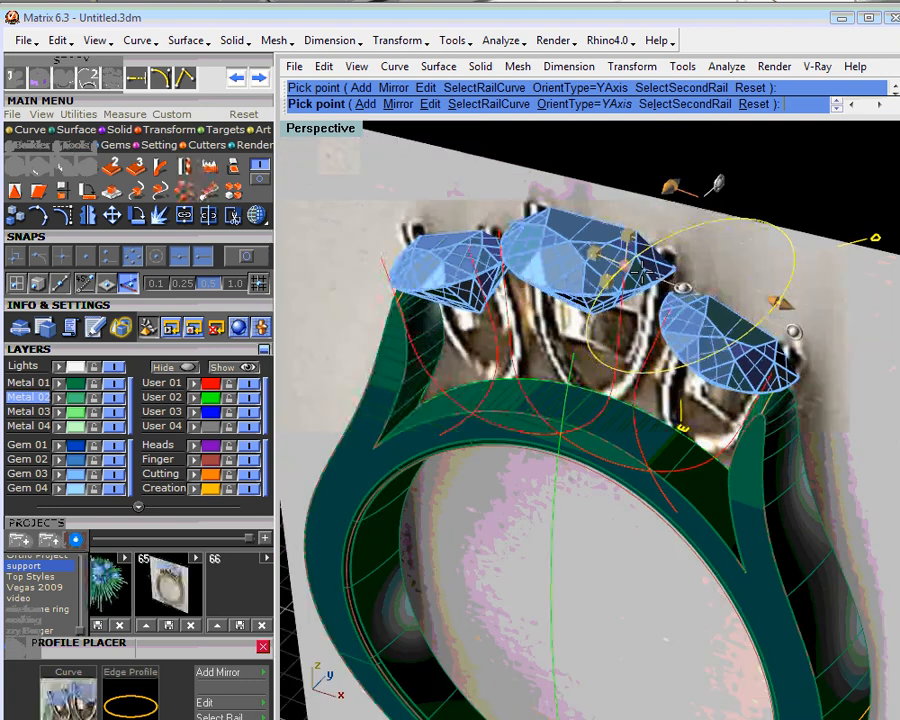
scroll(650, 285, up, 3)
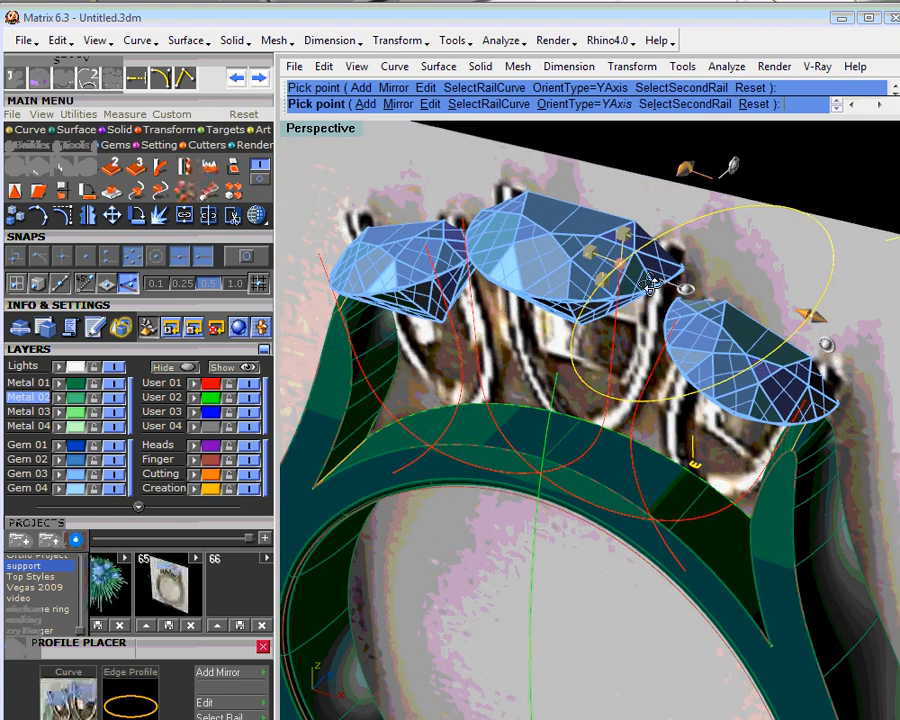
right_drag(650, 285, 660, 440)
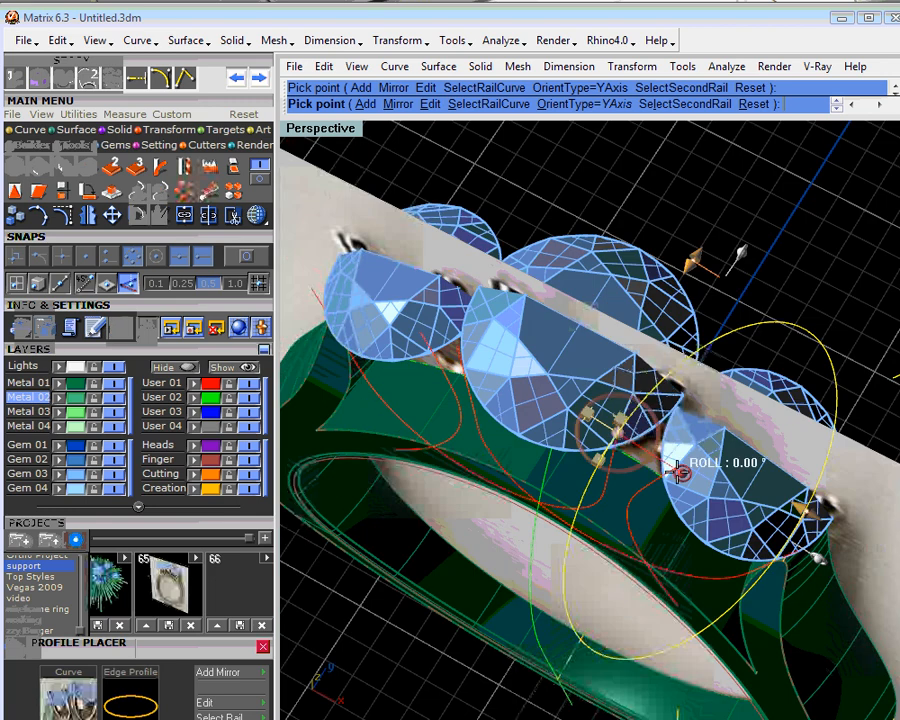
drag(679, 471, 627, 503)
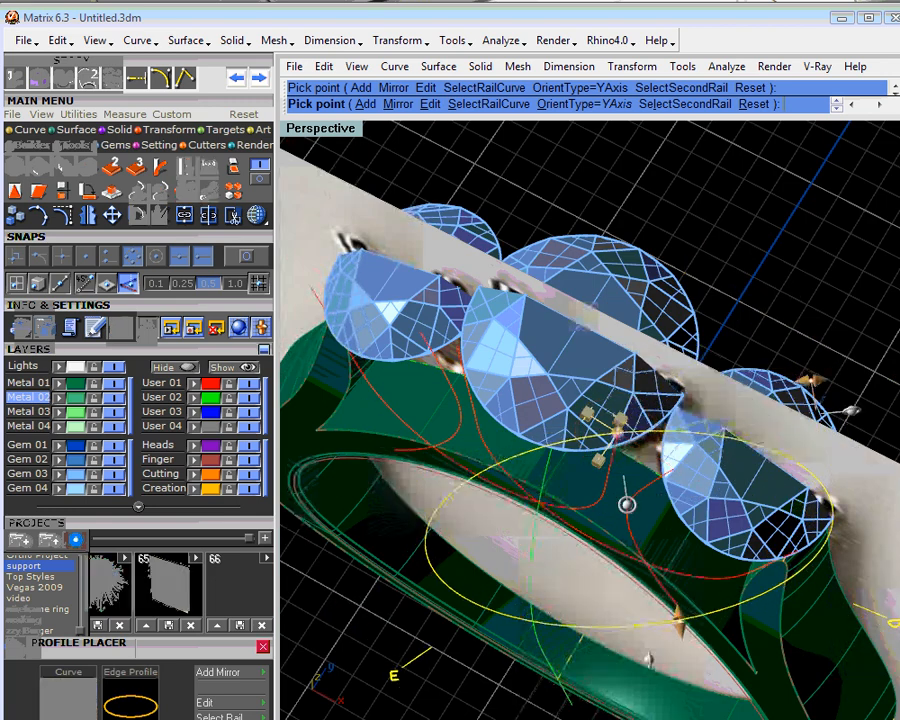
- Shrink the oval profile's width and height until it forms a small, nearly round section beside the centre stone
shift+right_drag(627, 503, 594, 423)
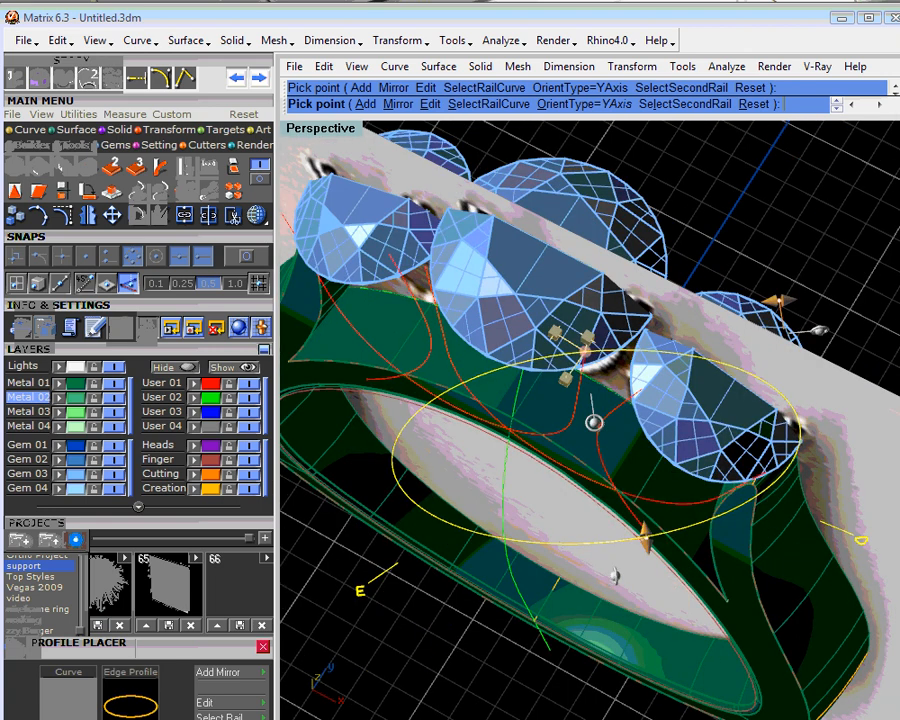
shift+right_drag(594, 423, 589, 413)
drag(776, 292, 598, 308)
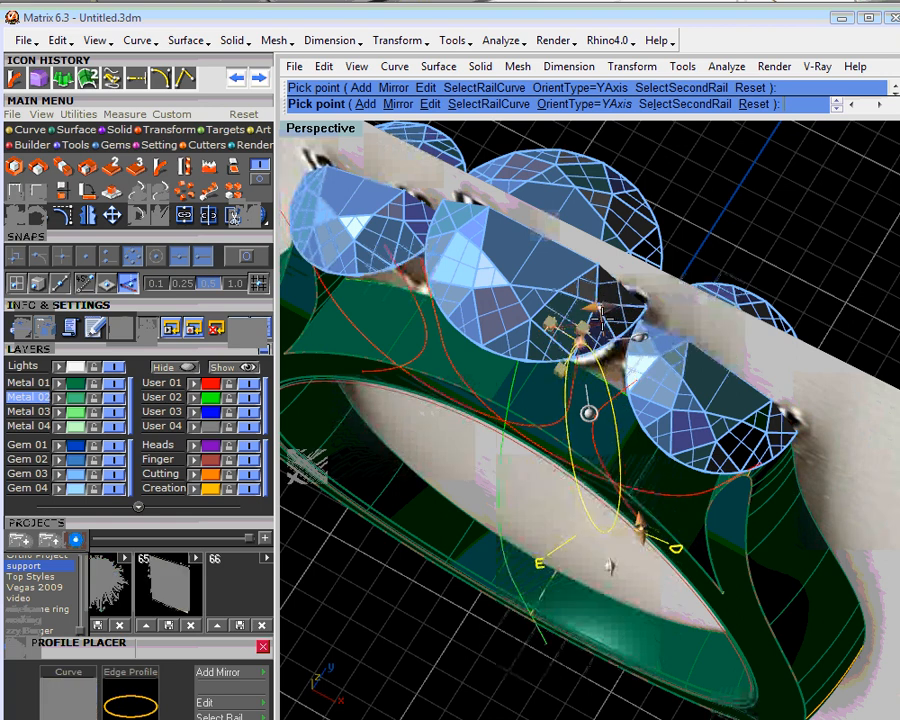
drag(641, 500, 624, 386)
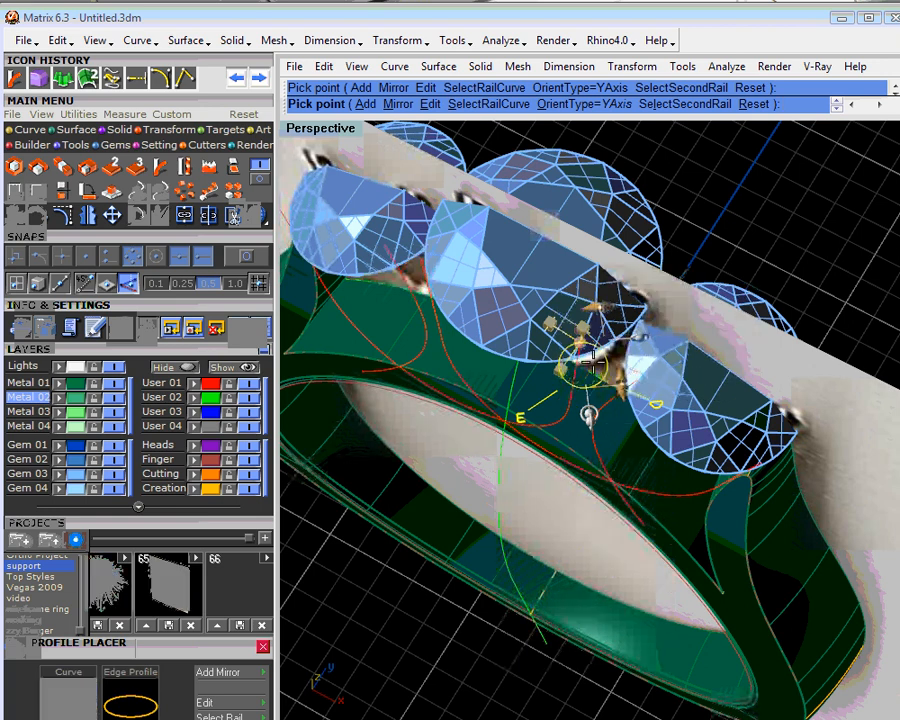
- Offset the small round profile in Y so it is centred on the curve's end, and finish placing it
shift+right_drag(593, 359, 588, 381)
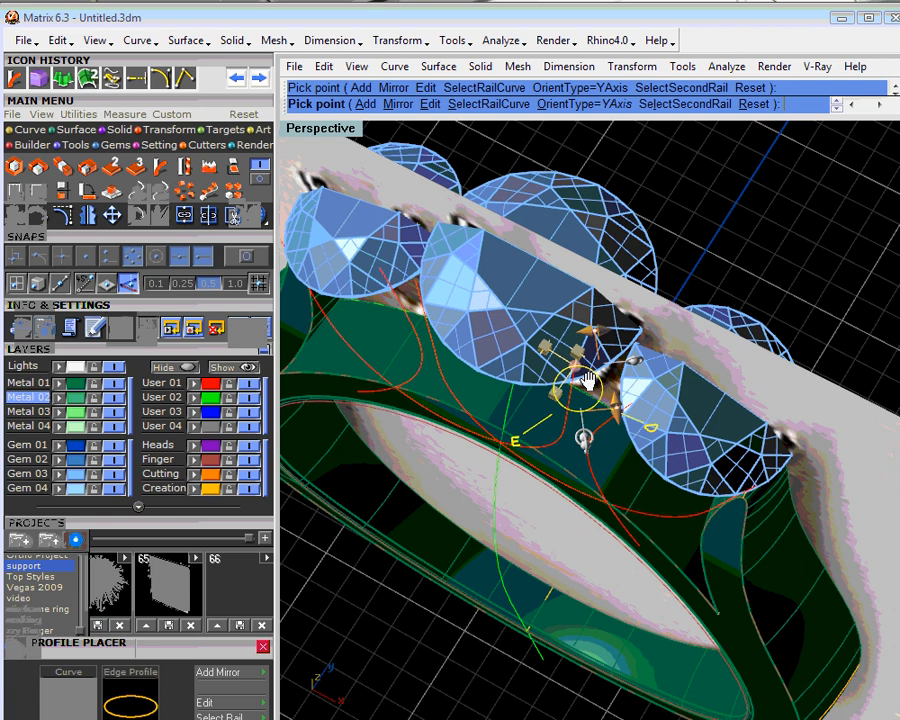
scroll(588, 381, up, 4)
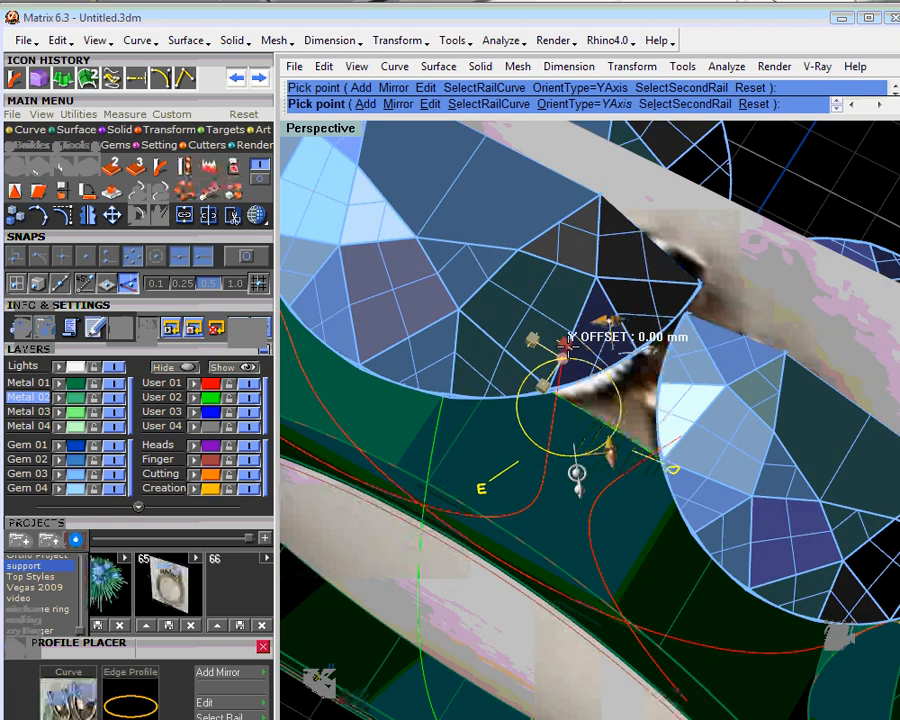
drag(563, 344, 538, 313)
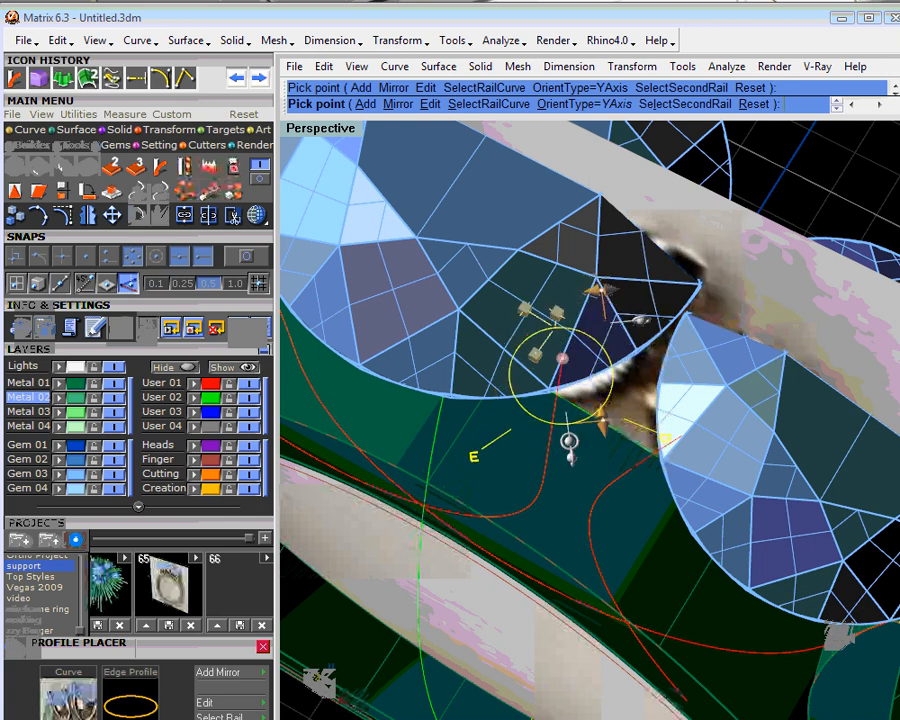
right_drag(592, 474, 775, 533)
drag(720, 464, 714, 495)
scroll(726, 509, down, 2)
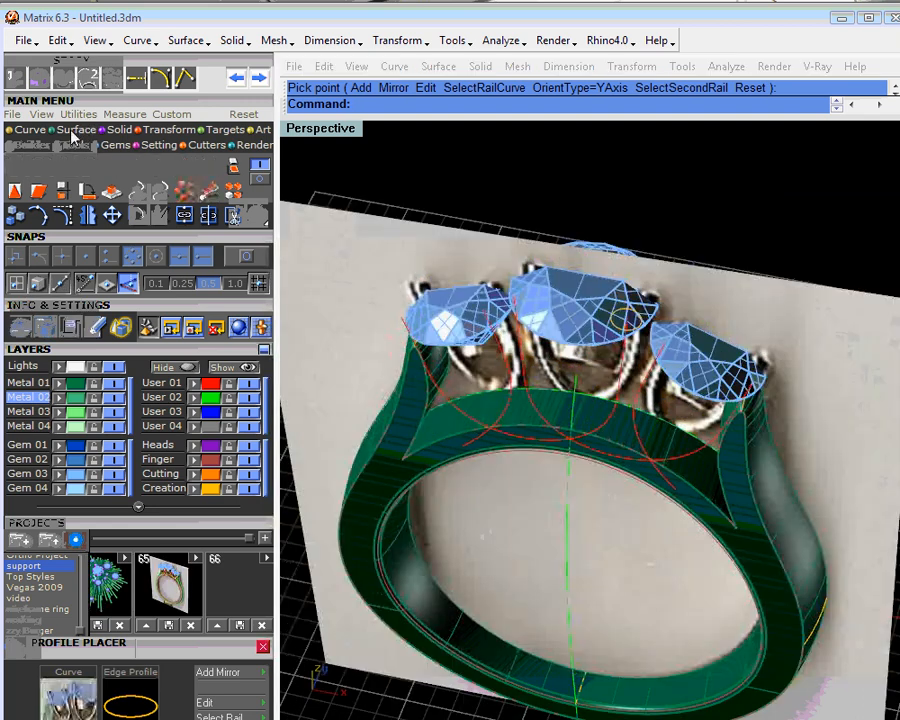
- Try a one-rail Freeform sweep of the small round profile along the mirrored curve, inspect the tube, and delete it
click(57, 130)
click(38, 167)
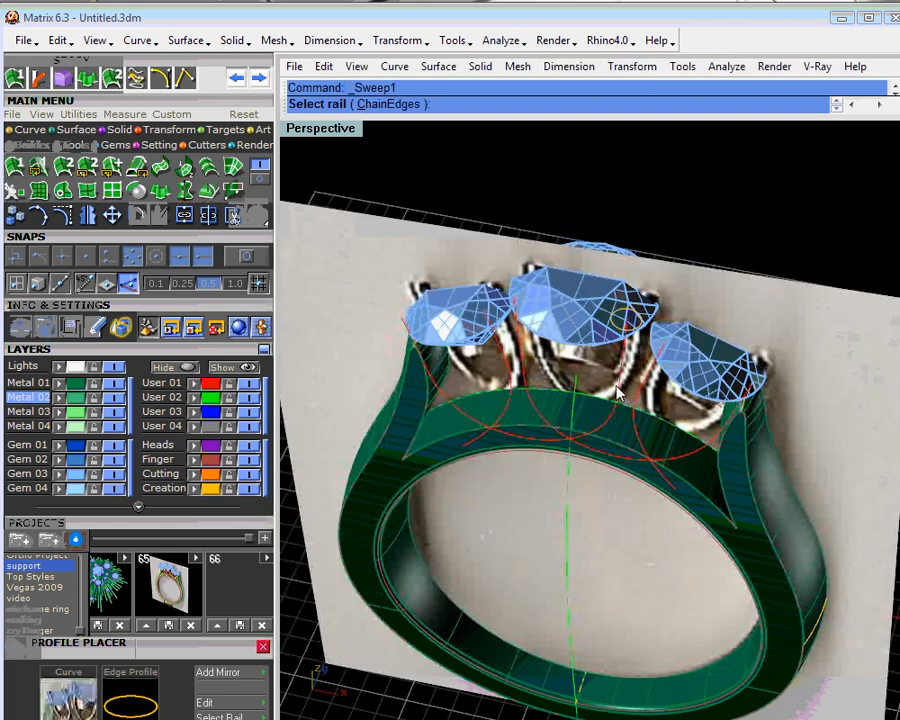
click(626, 331)
click(648, 366)
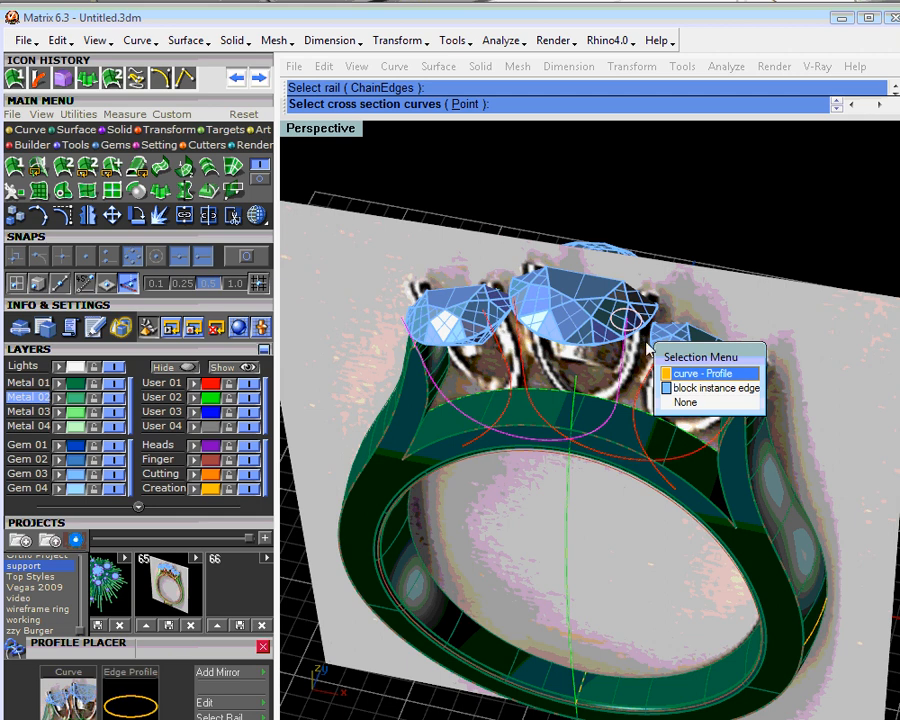
click(670, 370)
key(Return)
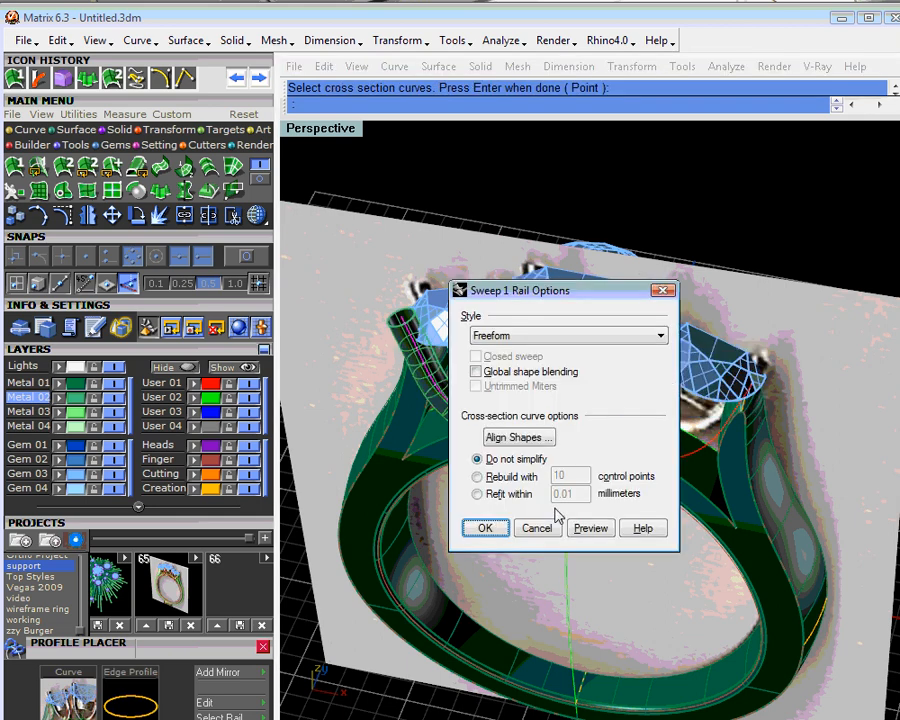
click(490, 530)
right_drag(530, 511, 503, 499)
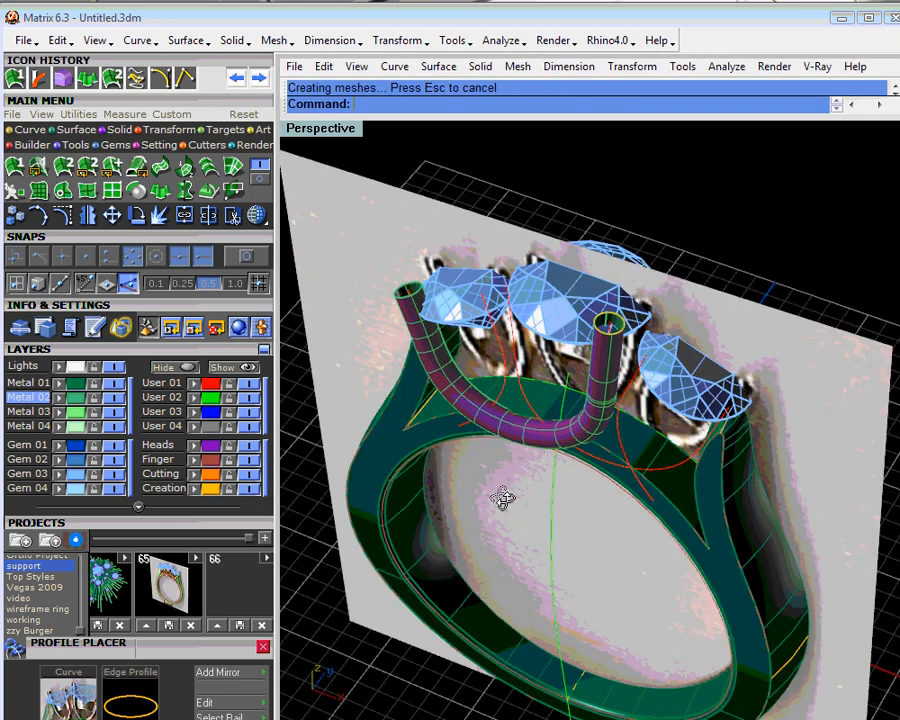
right_drag(503, 499, 608, 357)
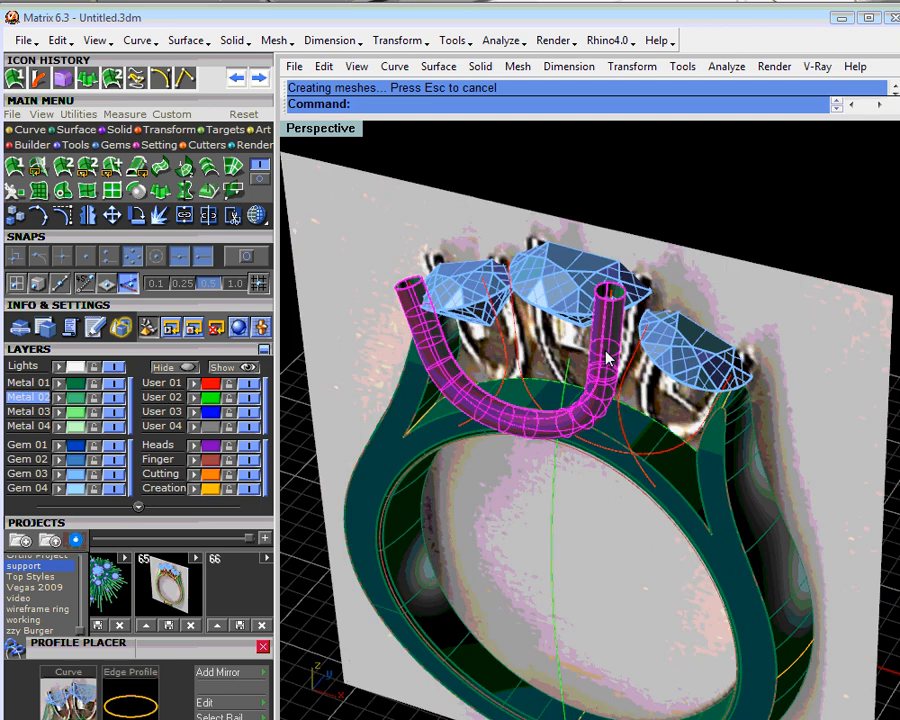
key(Delete)
- Edit the small round profile in Profile Placer and add a second profile on the same curve, near its lowest point
click(617, 300)
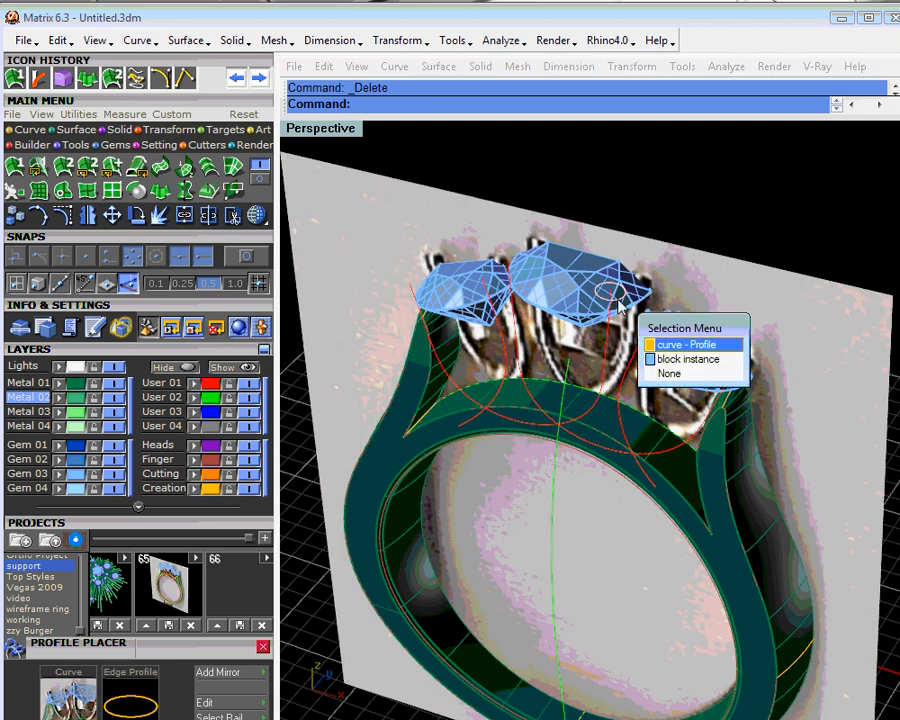
click(657, 352)
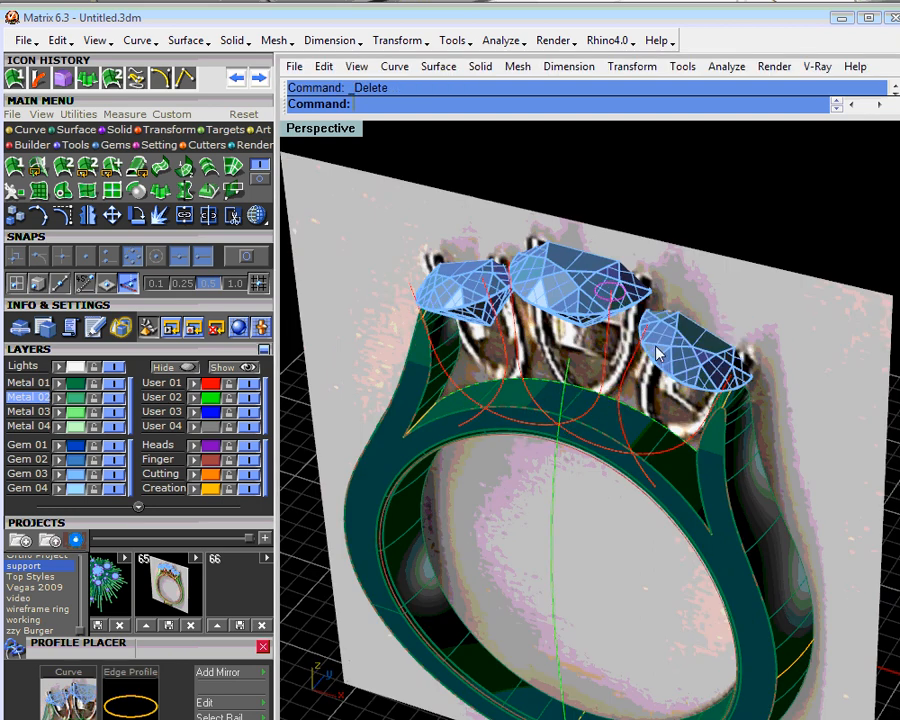
right_click(657, 352)
click(670, 364)
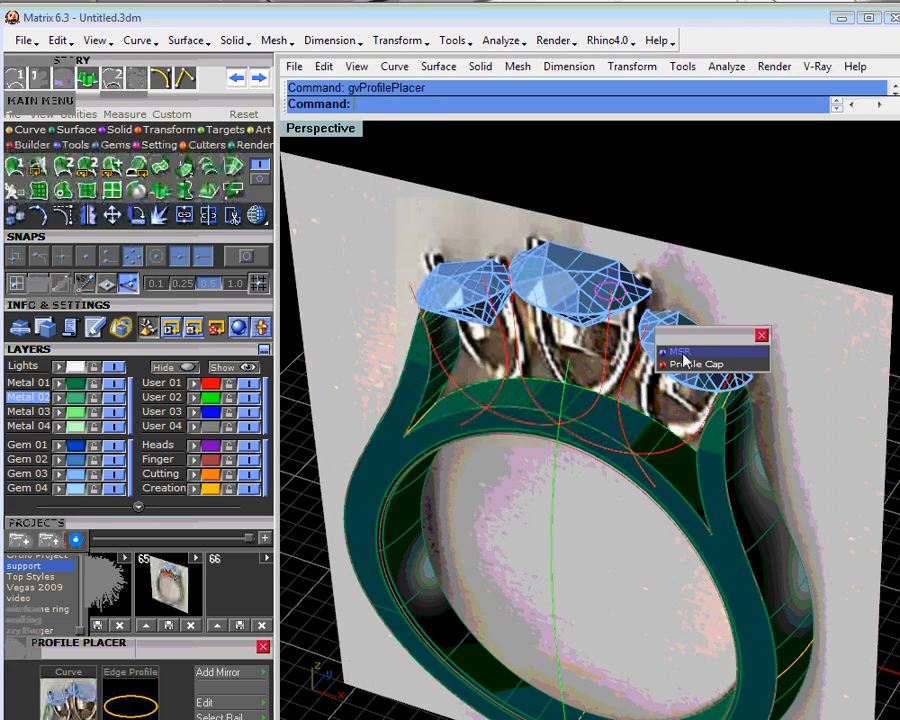
click(366, 104)
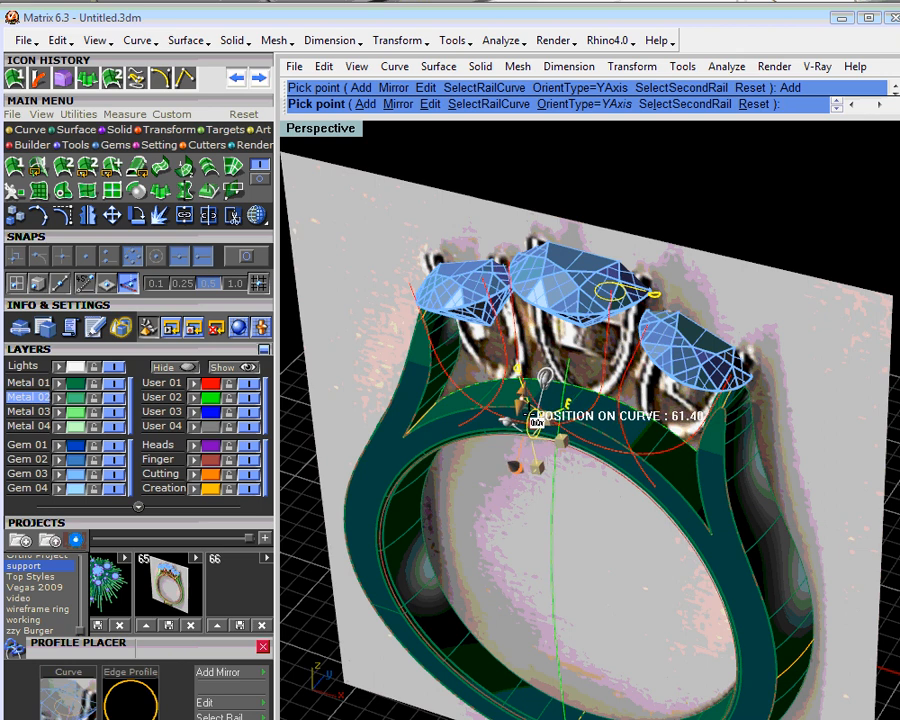
click(530, 415)
- Adjust the X offset of the added profile at the lowest point of the curve
right_drag(534, 420, 523, 366)
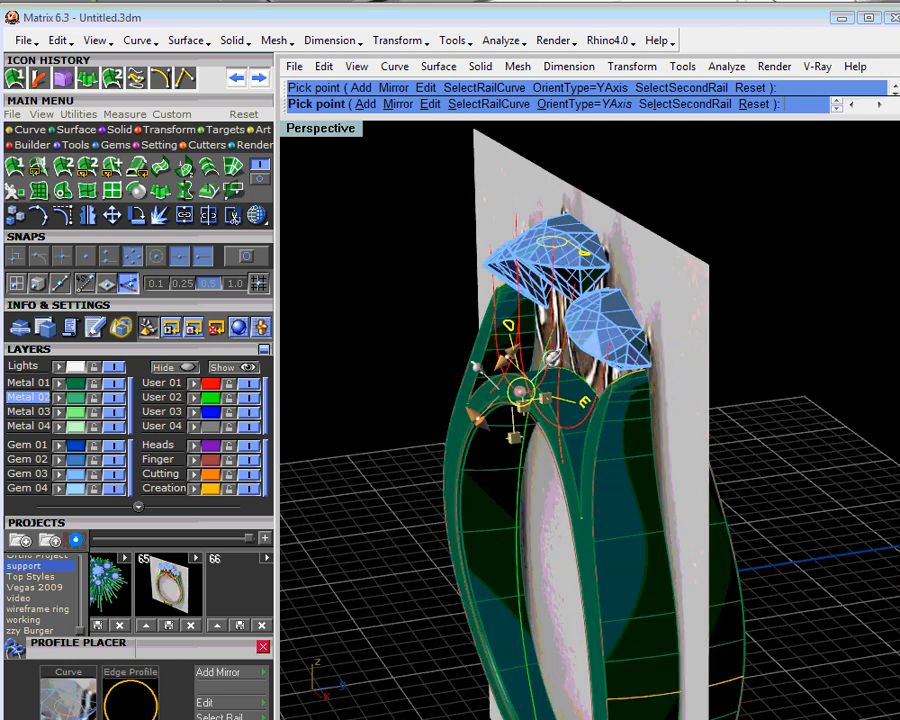
scroll(515, 392, up, 5)
scroll(515, 392, down, 1)
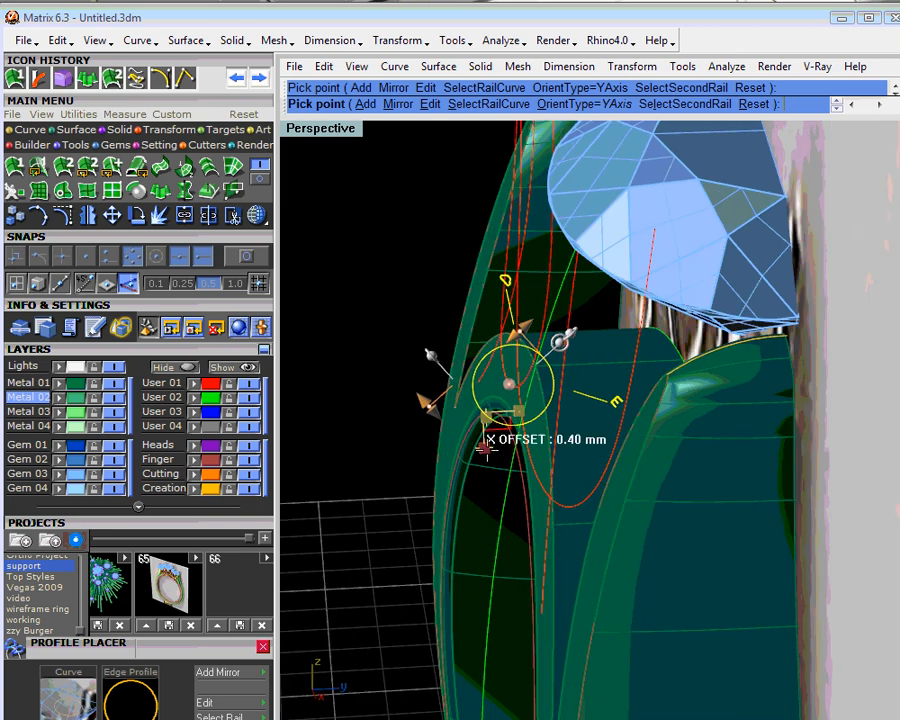
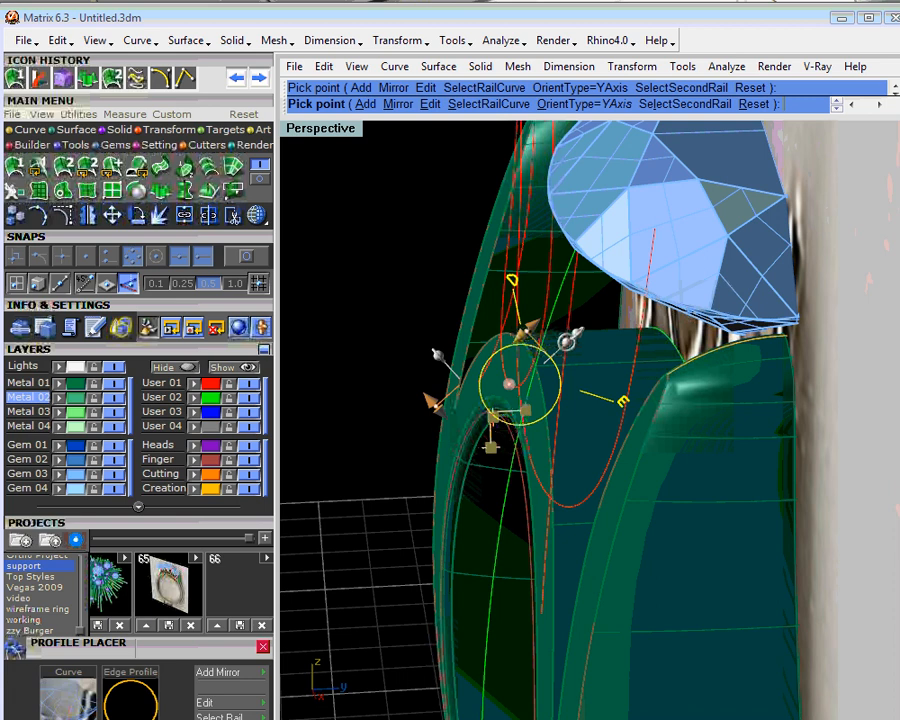
- Set the X offset of the added profile at the curve's lowest point to about -0.20 mm and finish placing it
right_drag(490, 448, 672, 456)
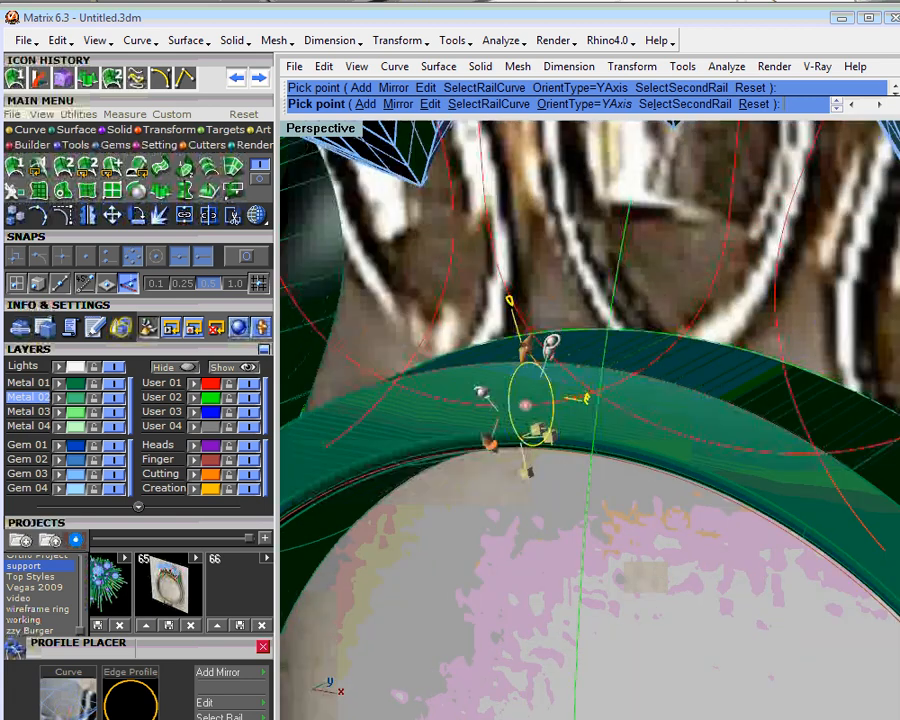
scroll(682, 389, down, 5)
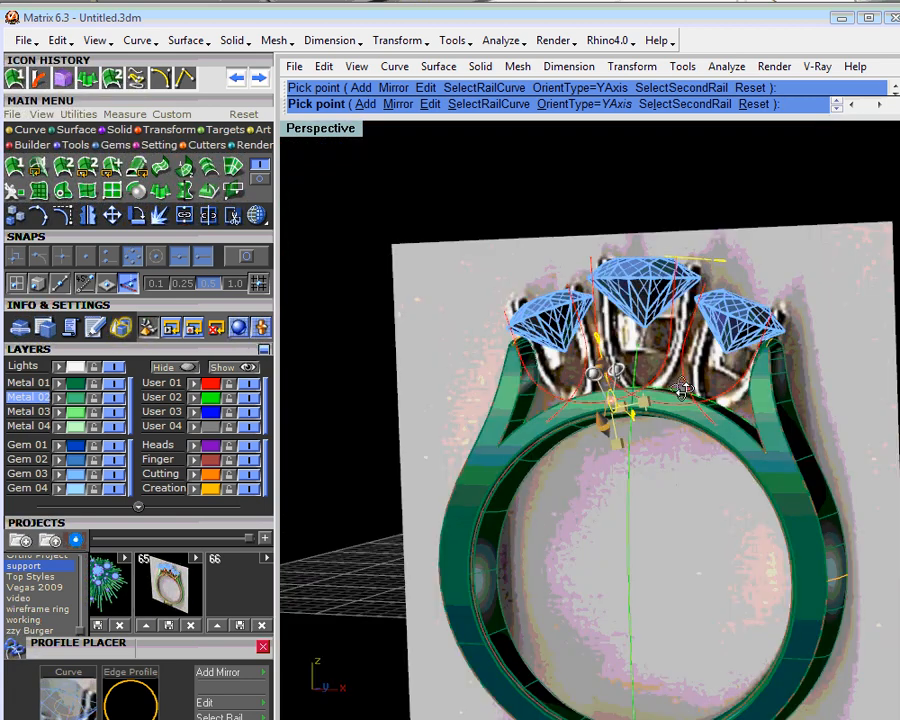
click(113, 384)
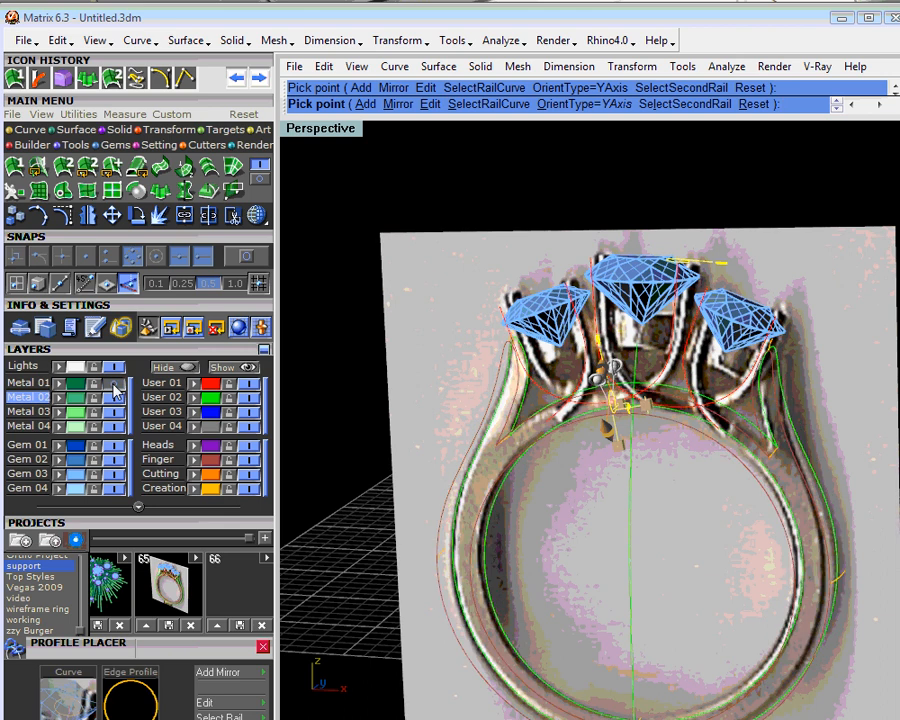
click(113, 384)
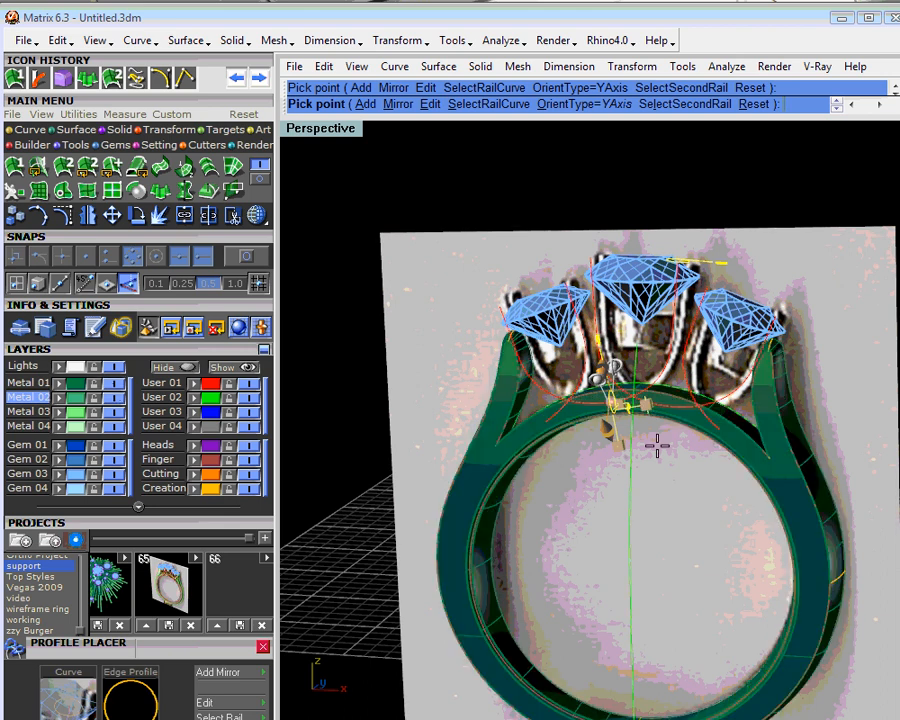
scroll(657, 446, up, 5)
right_drag(657, 446, 622, 427)
scroll(622, 427, up, 5)
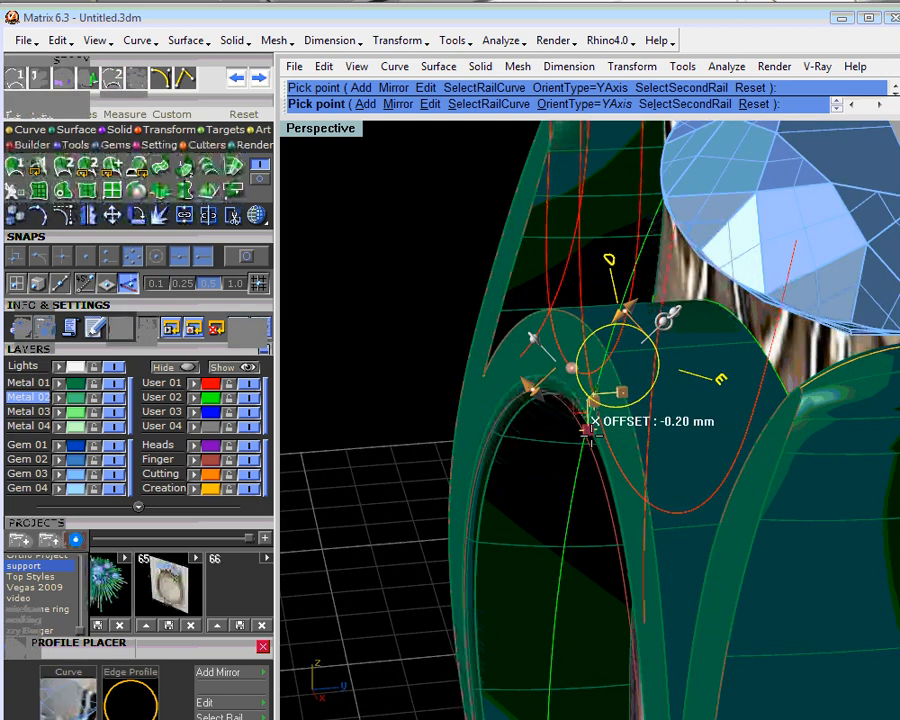
right_drag(586, 420, 674, 453)
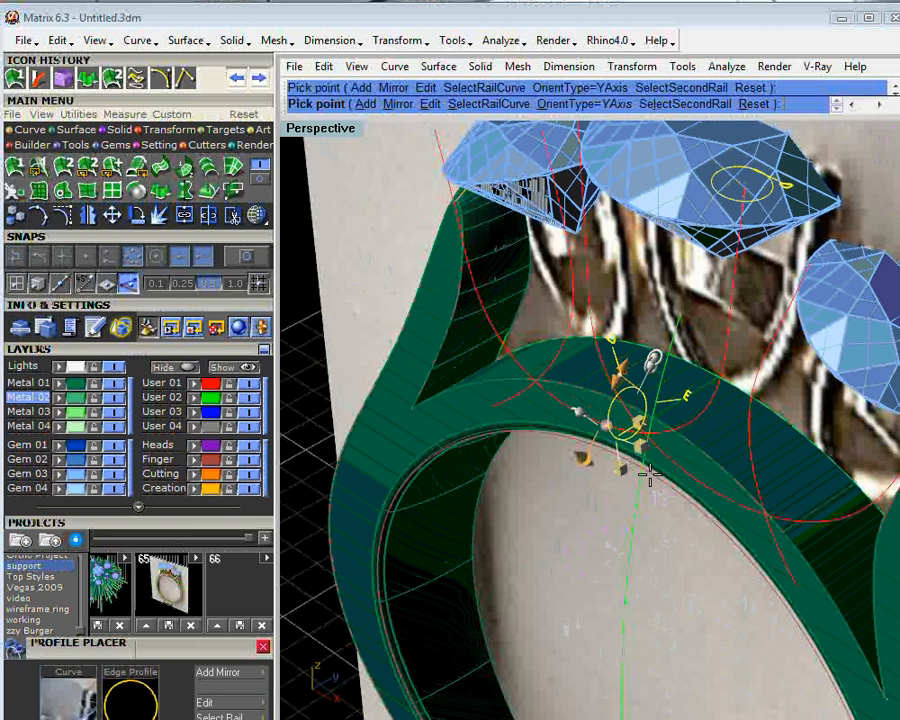
right_click(650, 478)
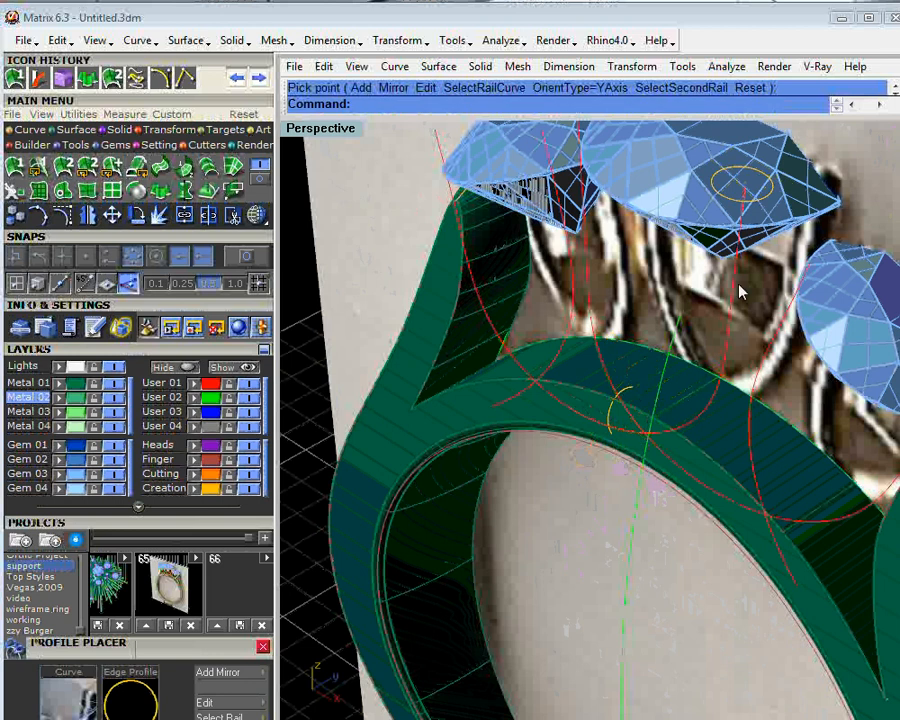
- Edit the small round profile by the centre stone in Profile Placer, add a third profile at the curve's opposite end, and adjust its offset
right_drag(711, 290, 733, 247)
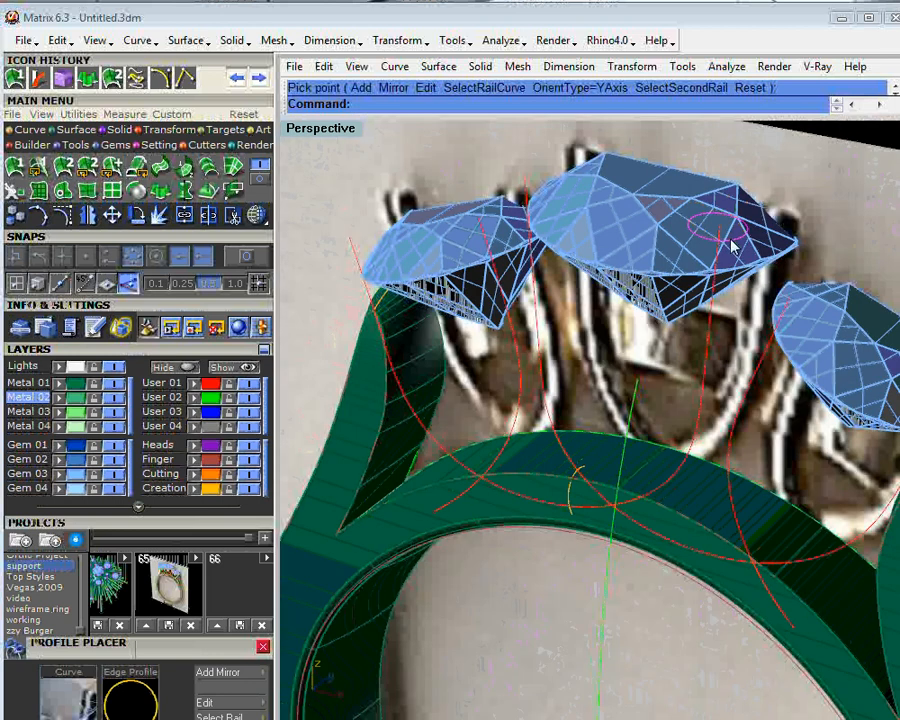
right_click(733, 247)
click(750, 255)
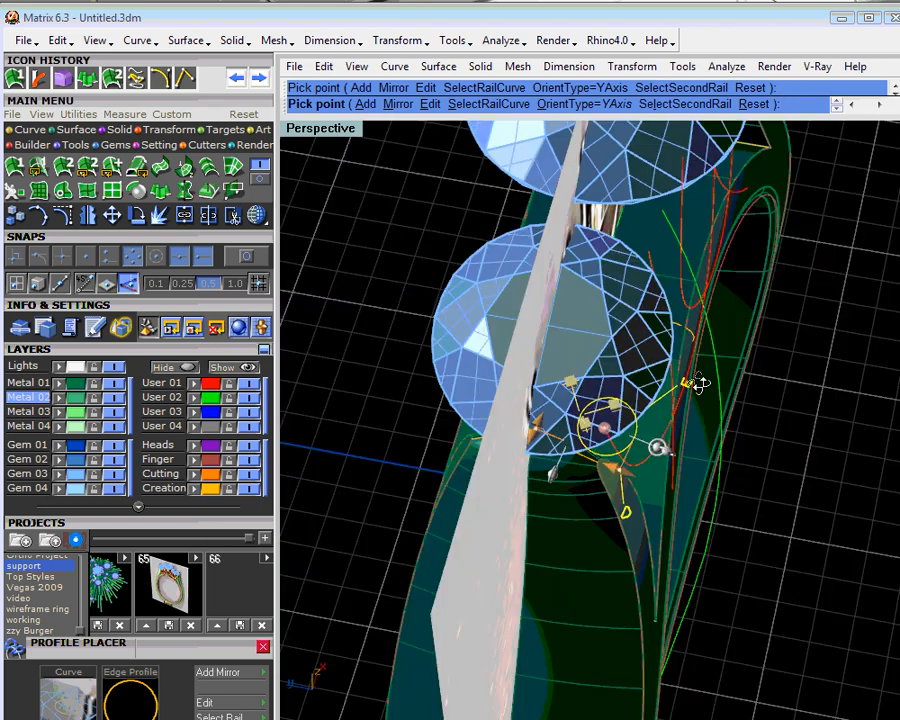
right_drag(698, 385, 690, 474)
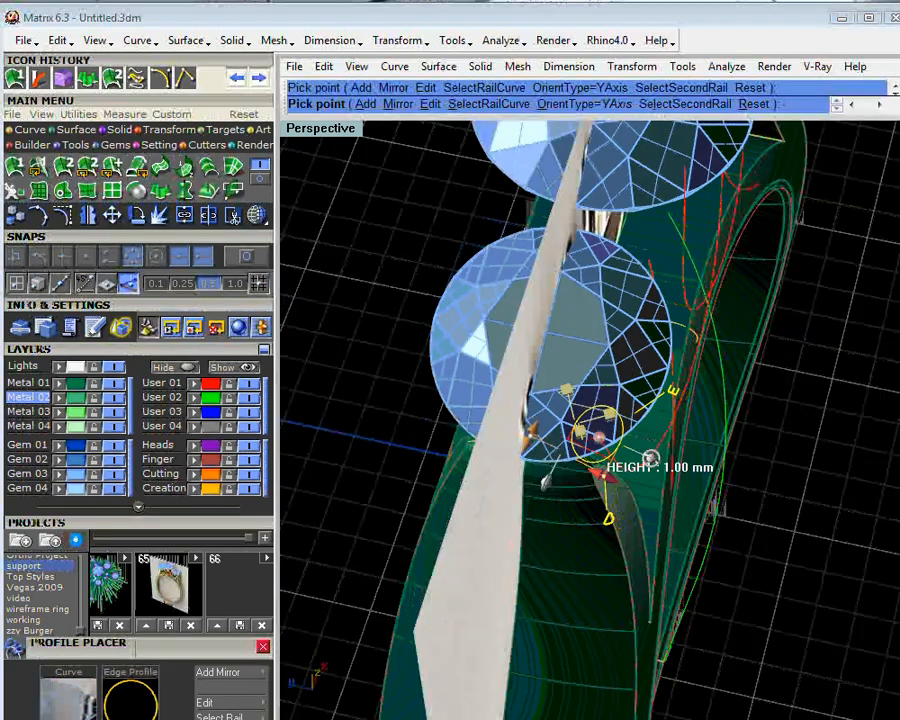
mouse_move(530, 432)
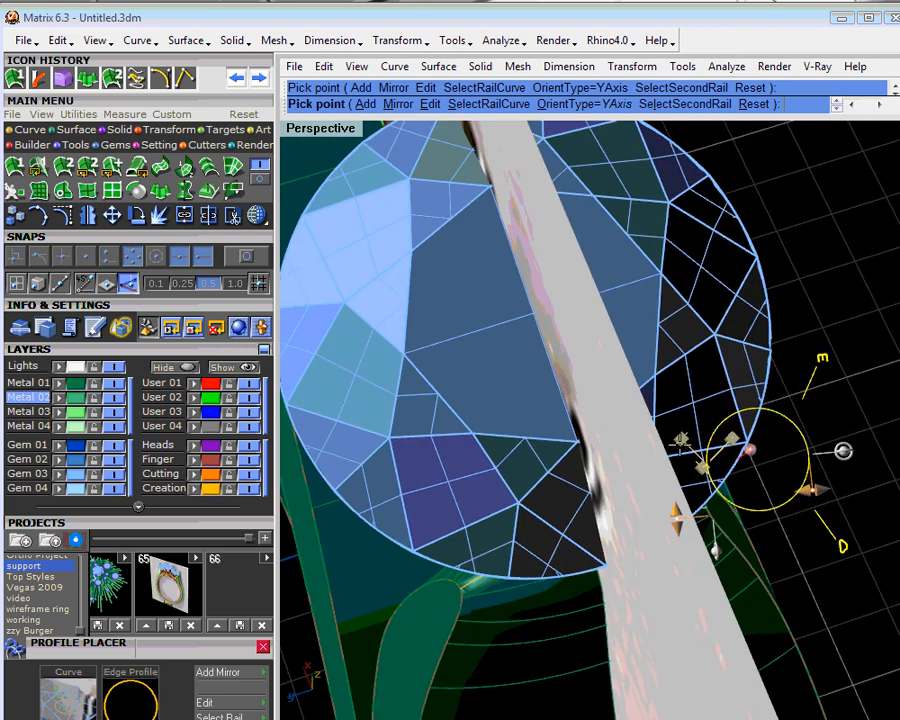
drag(700, 432, 693, 428)
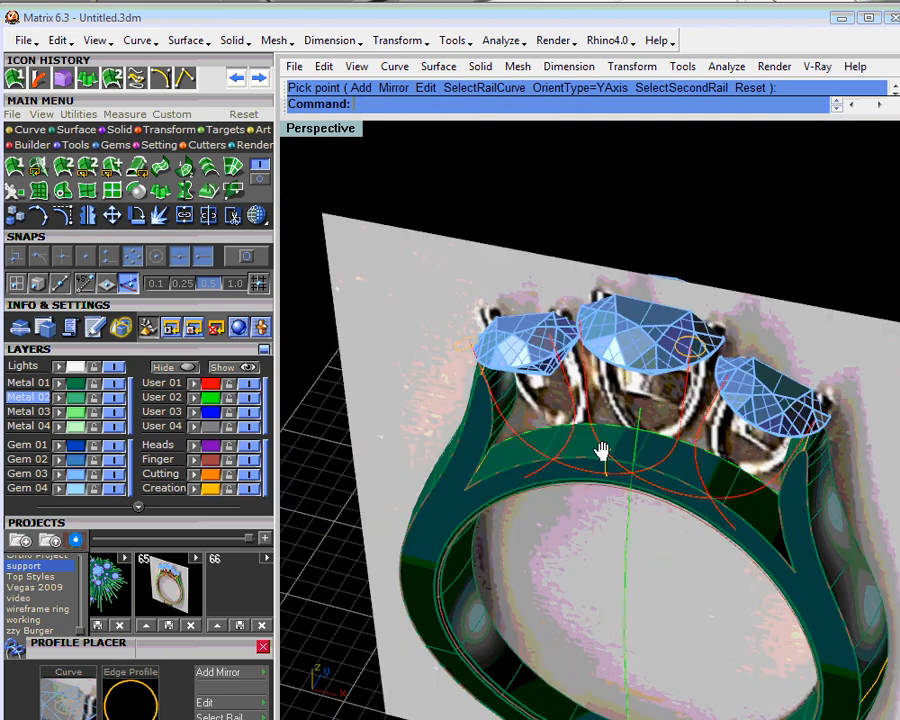
- Try a one-rail sweep along the mirrored curve, picking the profiles beside the centre stone and at the lowest point
shift+right_drag(602, 452, 602, 450)
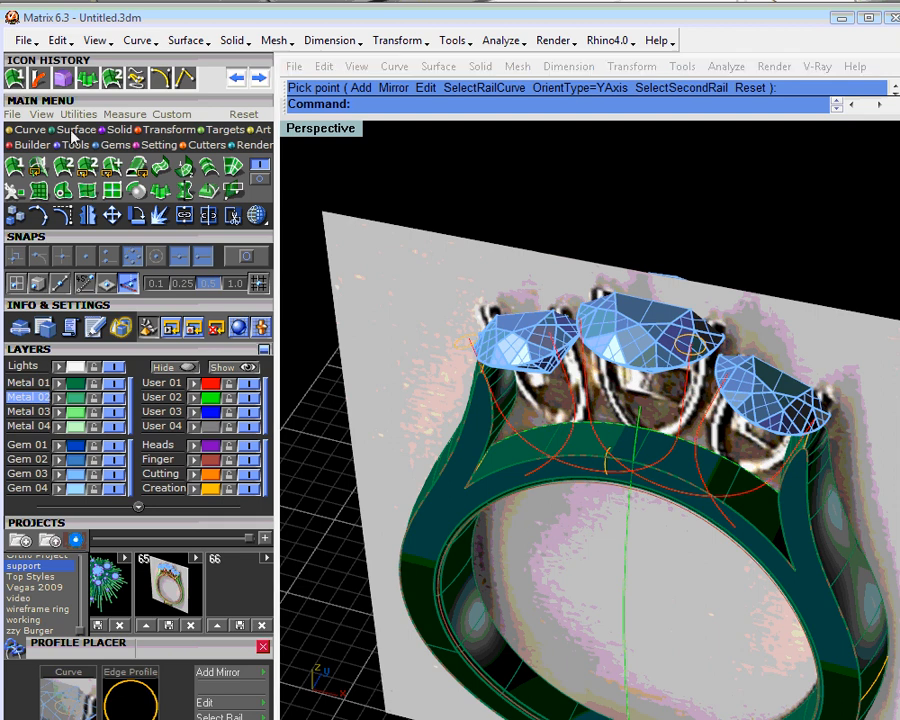
click(17, 168)
click(589, 472)
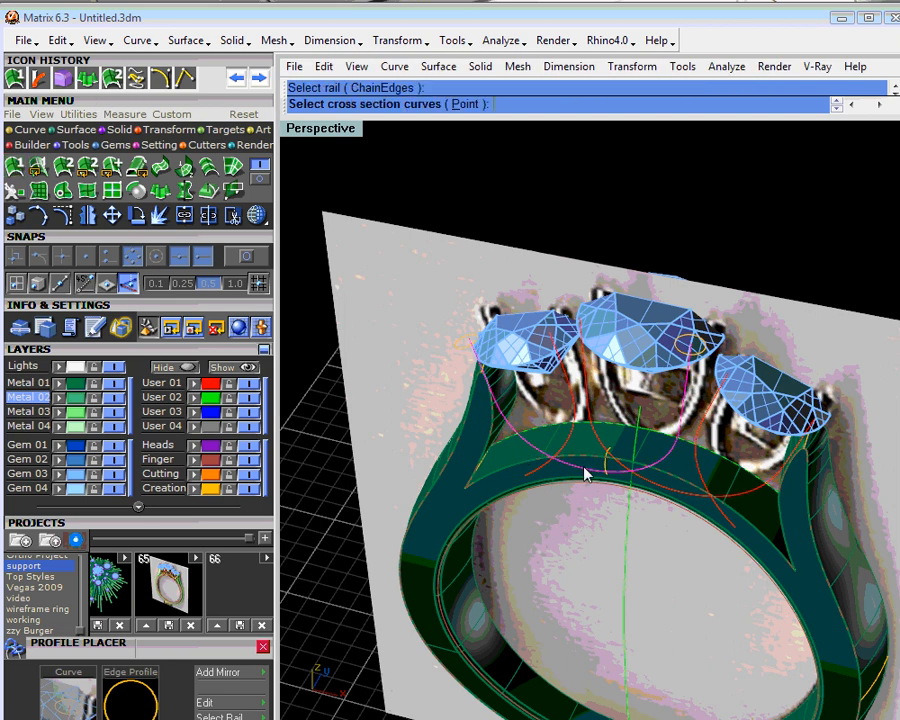
click(688, 362)
click(713, 396)
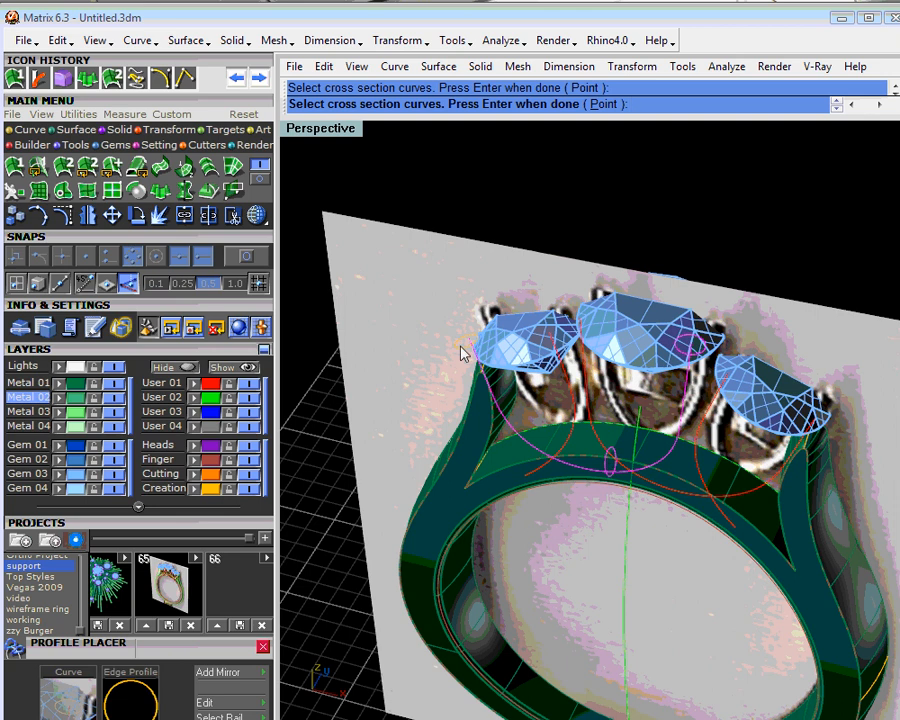
key(Return)
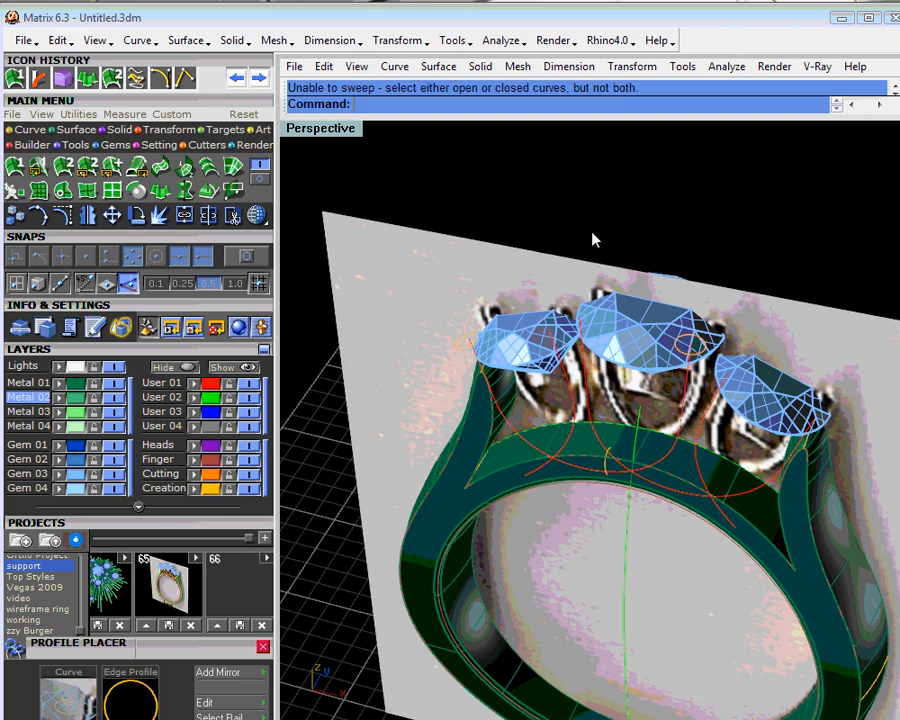
- Sweep the two end profiles and the lowest-point profile along the mirrored curve with a one-rail Freeform sweep
click(13, 165)
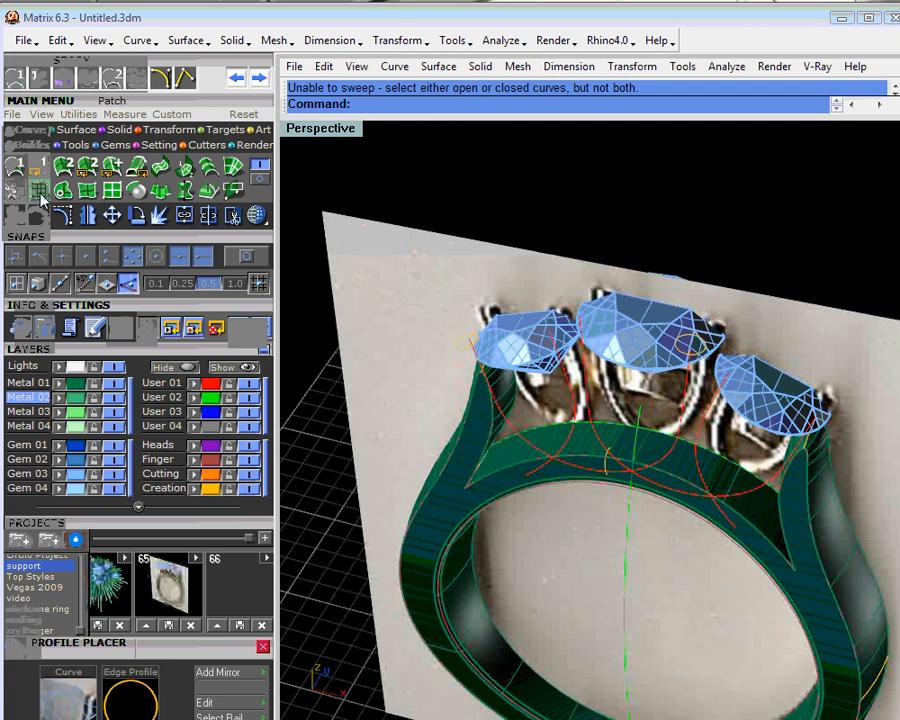
click(535, 443)
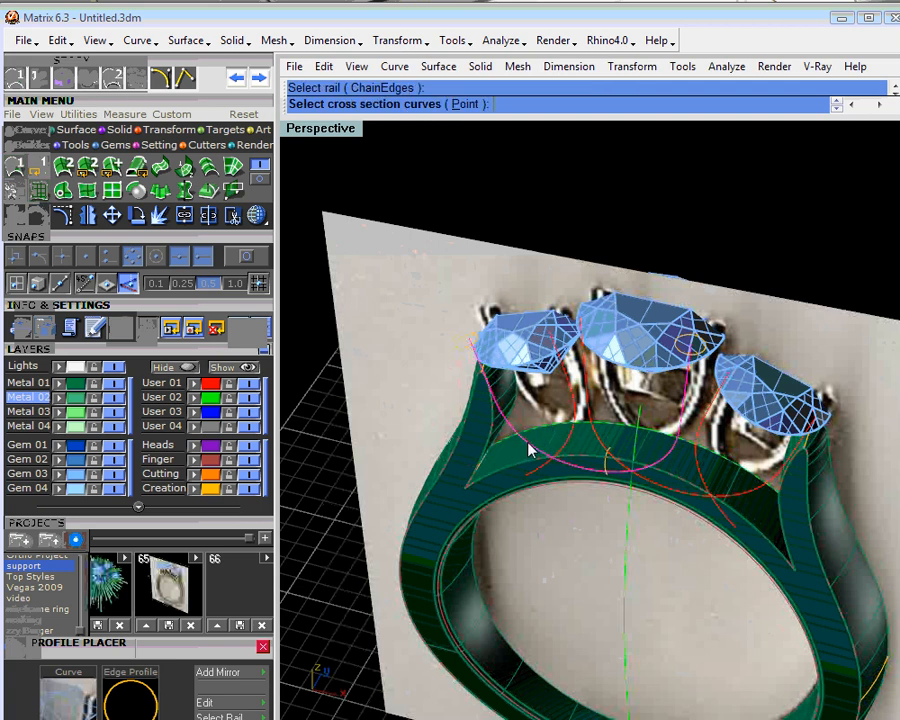
click(462, 352)
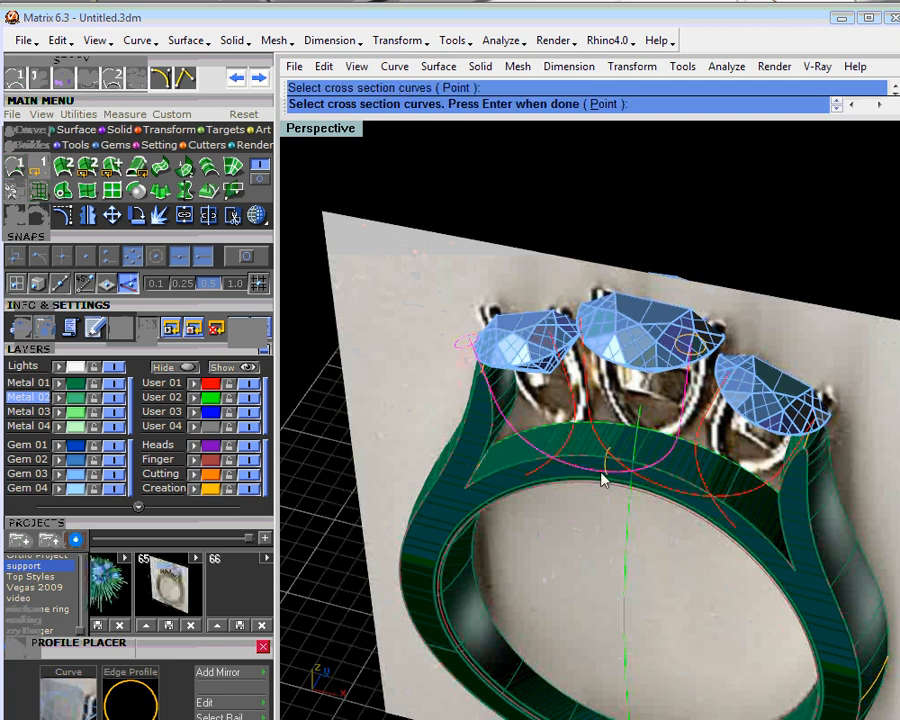
click(697, 368)
click(725, 413)
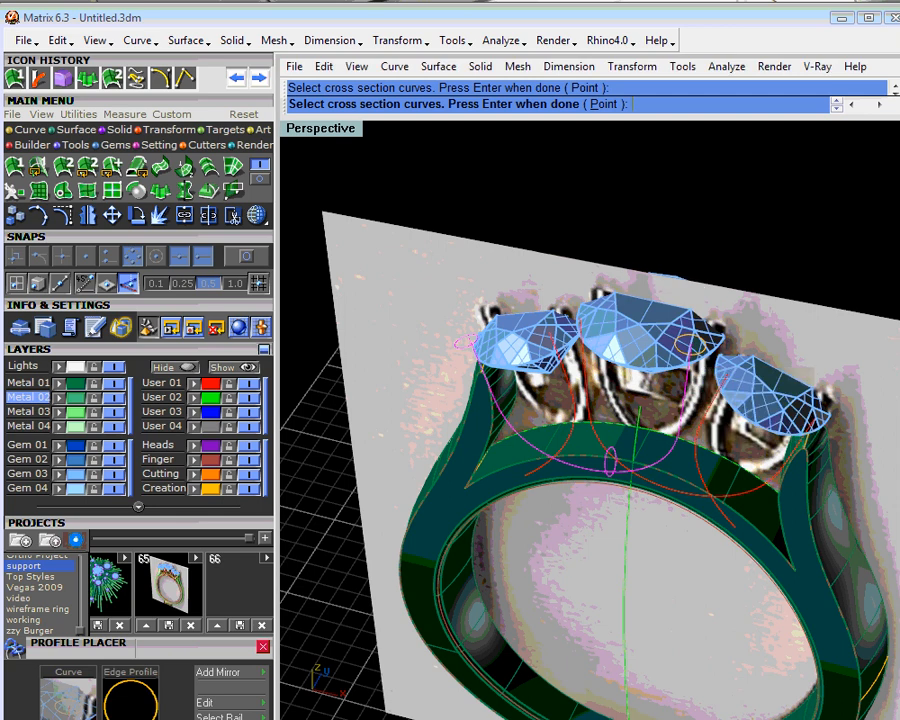
click(693, 368)
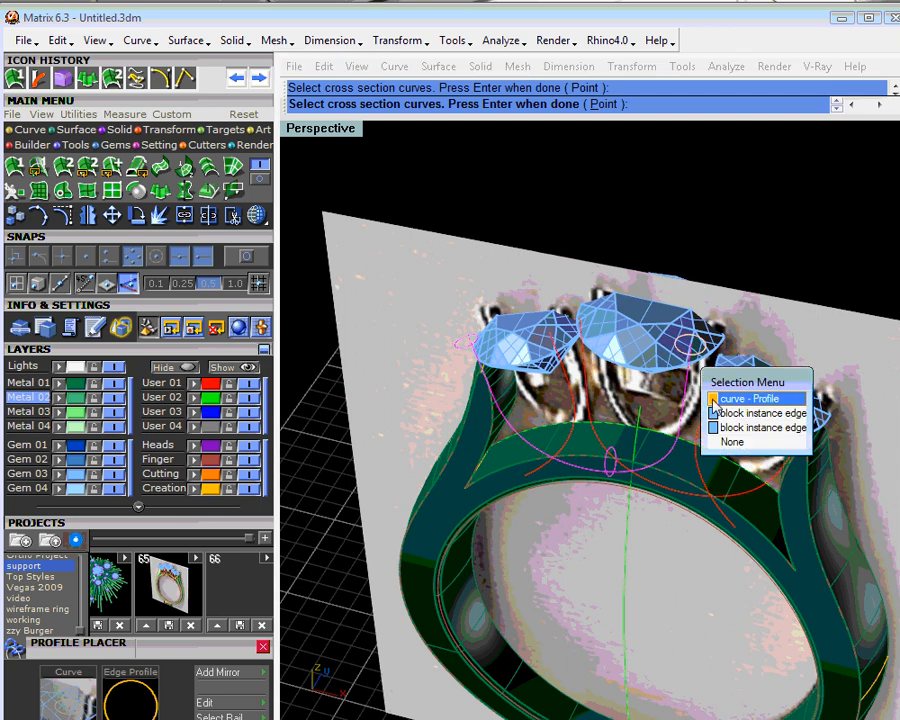
click(750, 399)
key(Return)
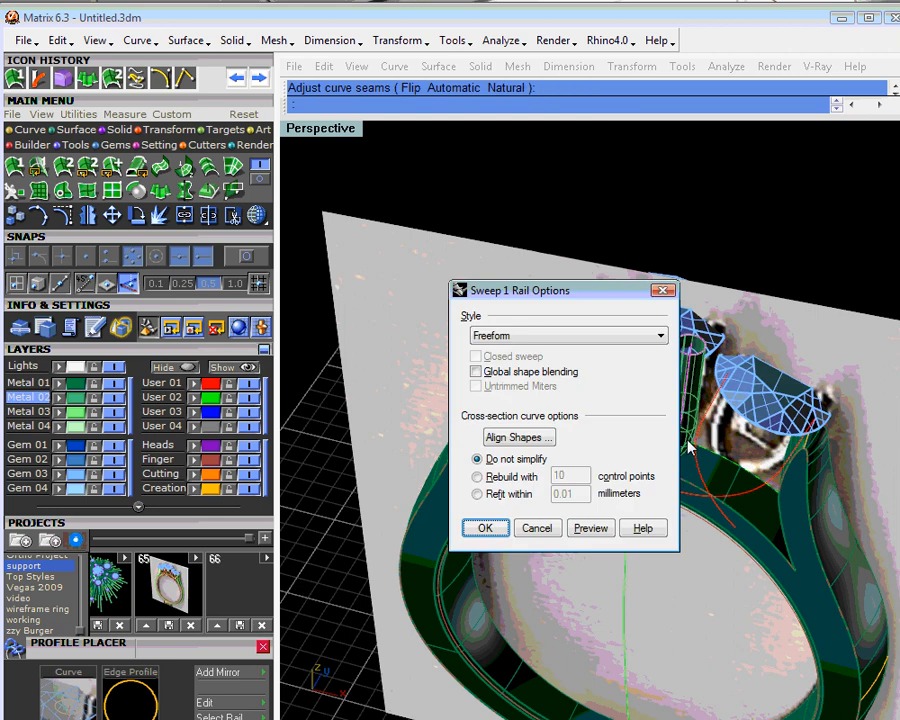
drag(610, 299, 390, 272)
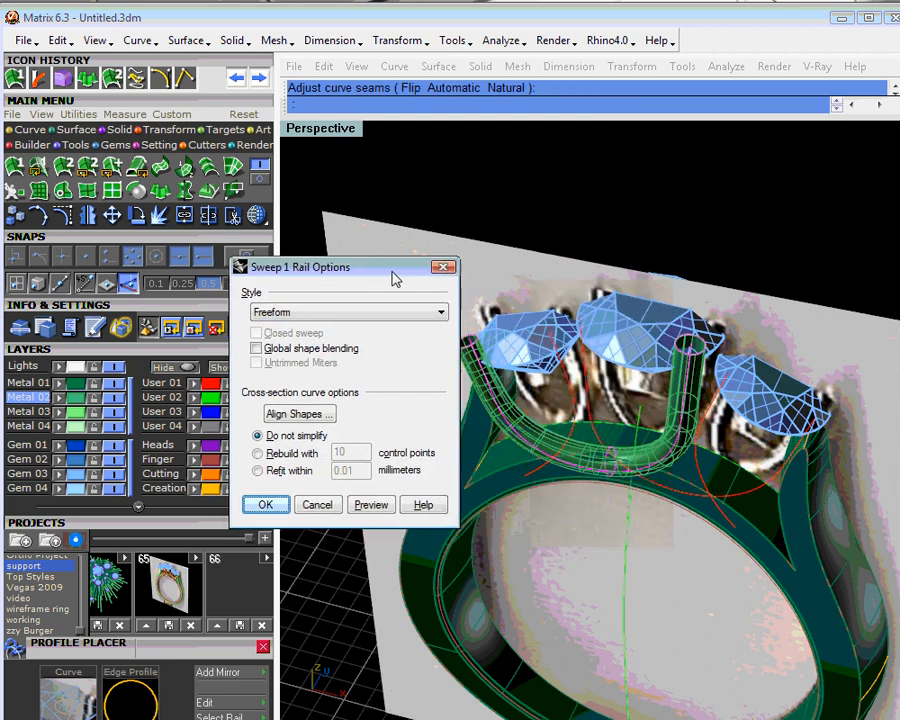
right_drag(637, 475, 562, 395)
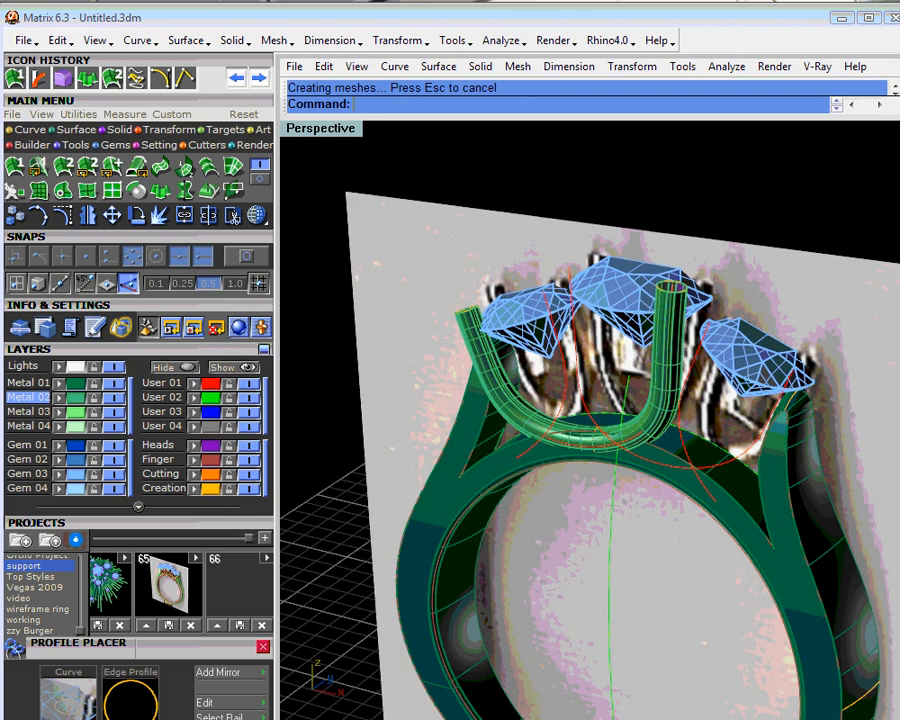
- Inspect the swept tube around its lowest point and both ends, and delete it
scroll(516, 472, up, 5)
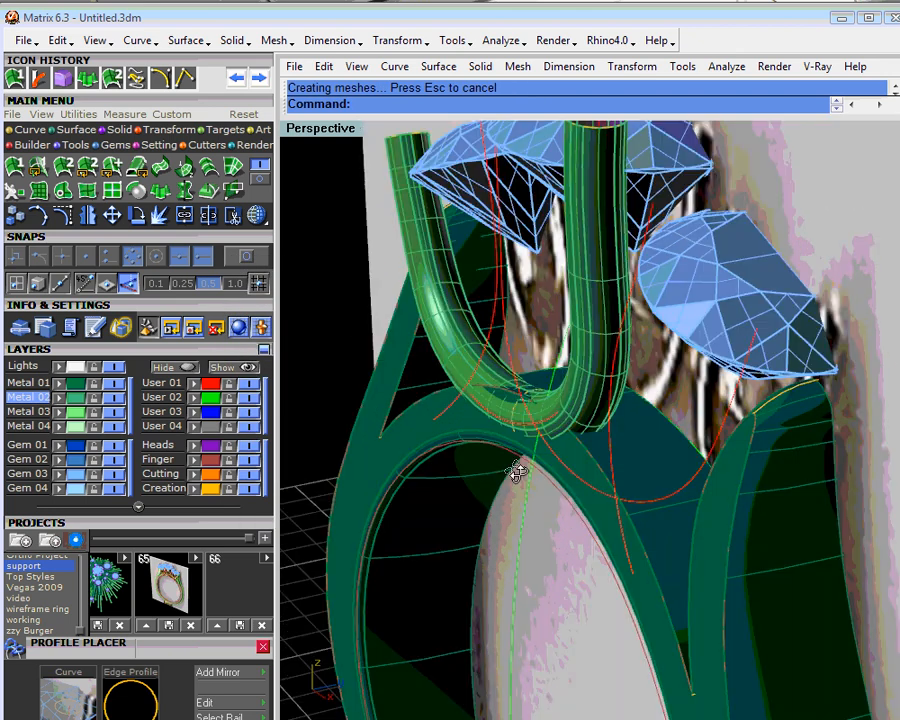
right_drag(516, 472, 588, 388)
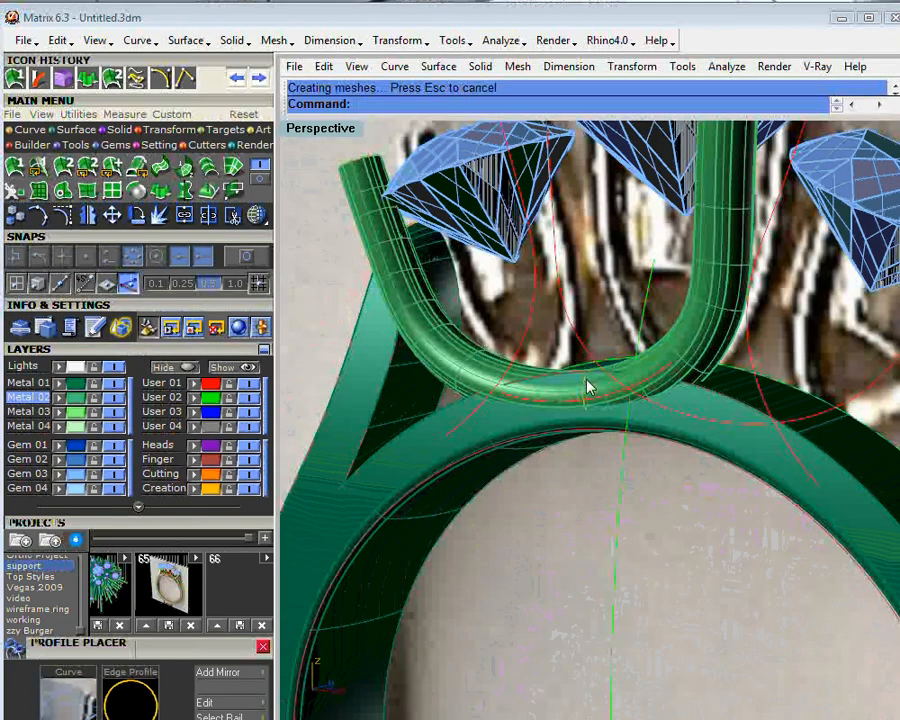
right_drag(588, 388, 484, 418)
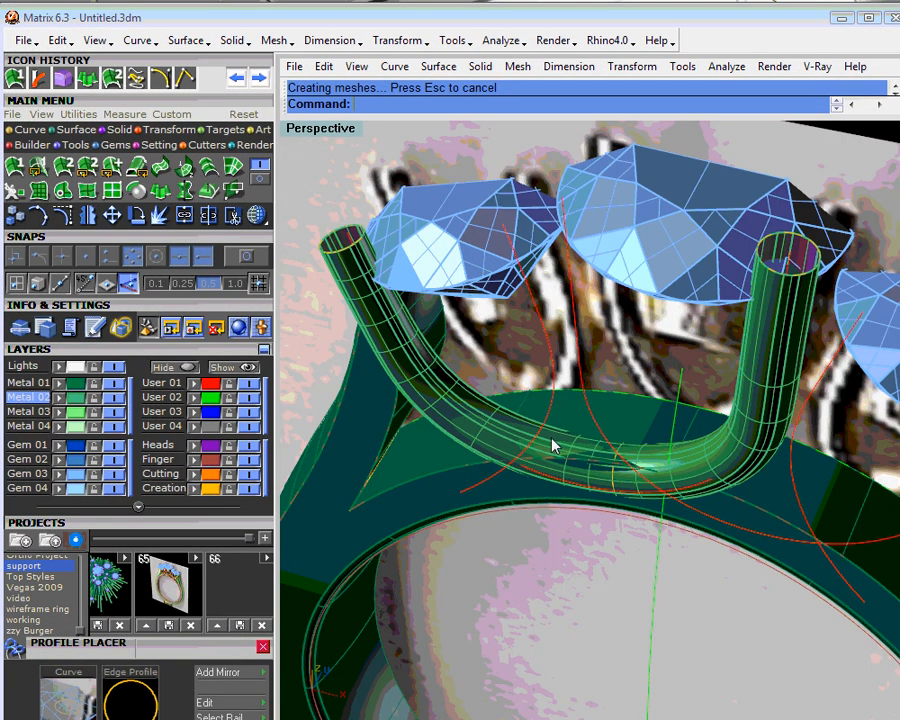
click(484, 418)
key(Delete)
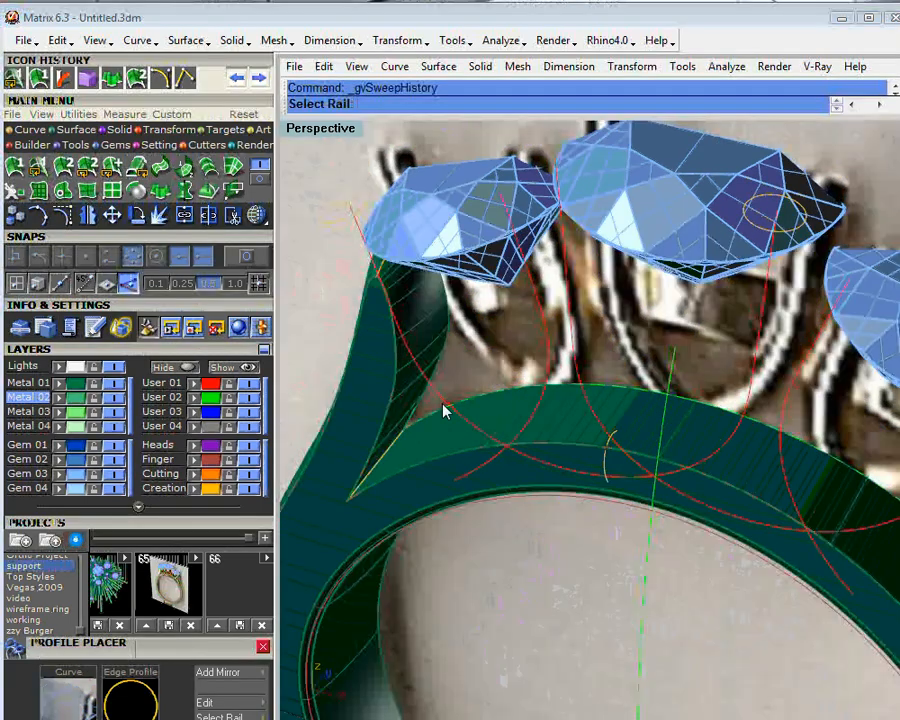
- Create a history sweep along the mirrored curve through the centre-stone end profile, the lowest-point profile and the opposite end profile
click(437, 401)
click(482, 436)
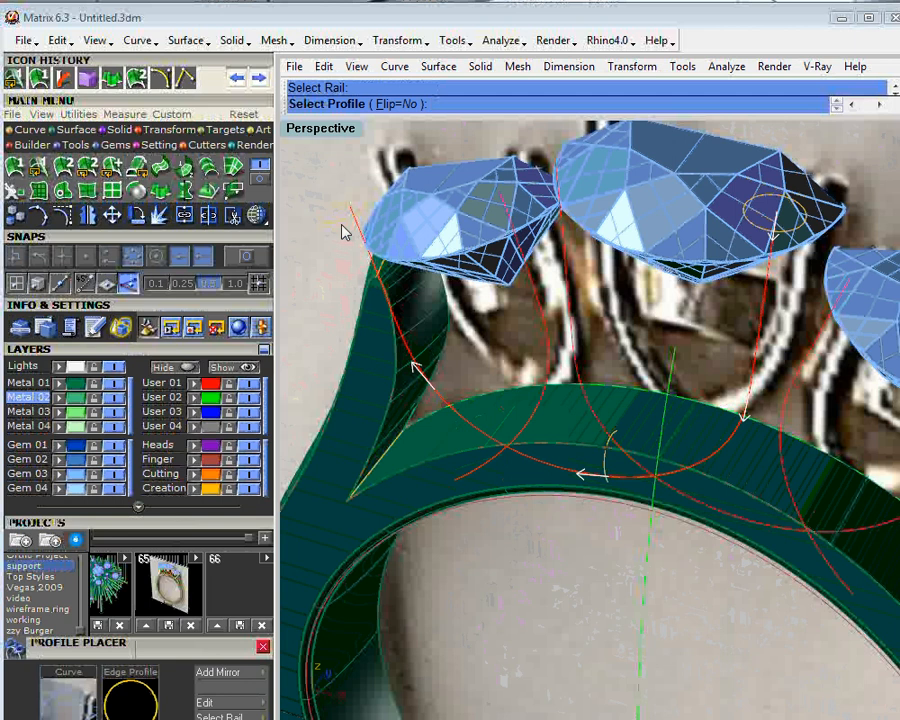
click(764, 228)
click(611, 465)
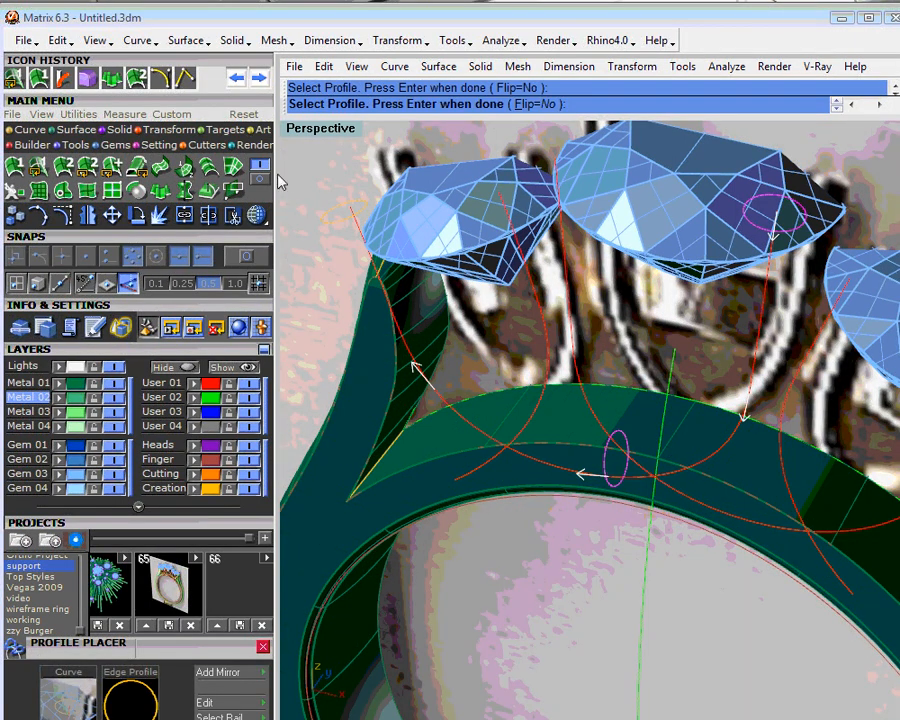
click(333, 225)
key(Return)
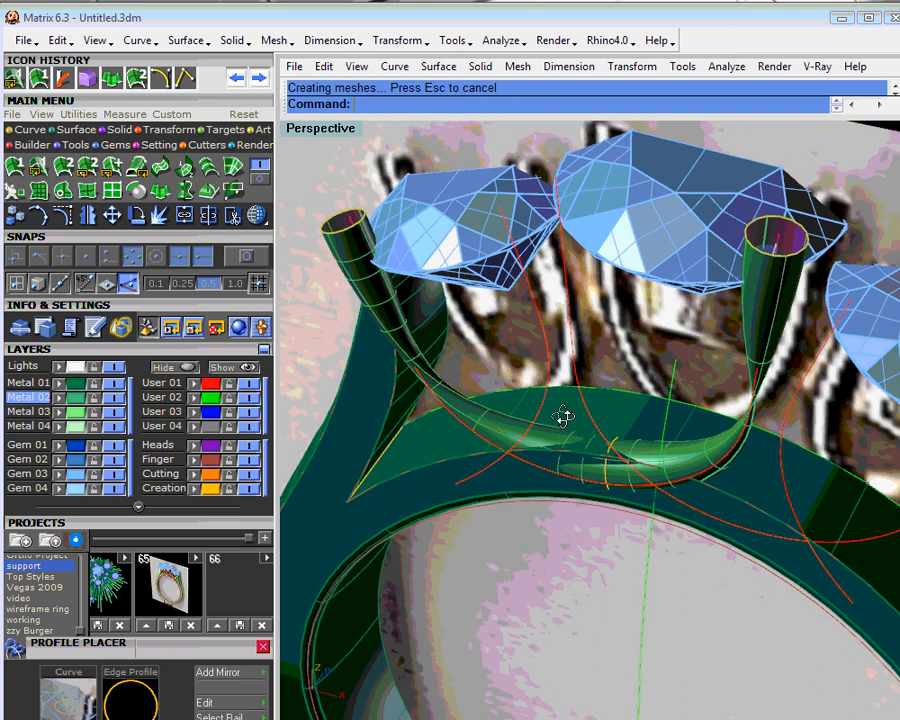
- Roll the lowest-point profile with Profile Placer until the swept tube keeps an even, untwisted thickness through its bend
right_drag(563, 417, 540, 428)
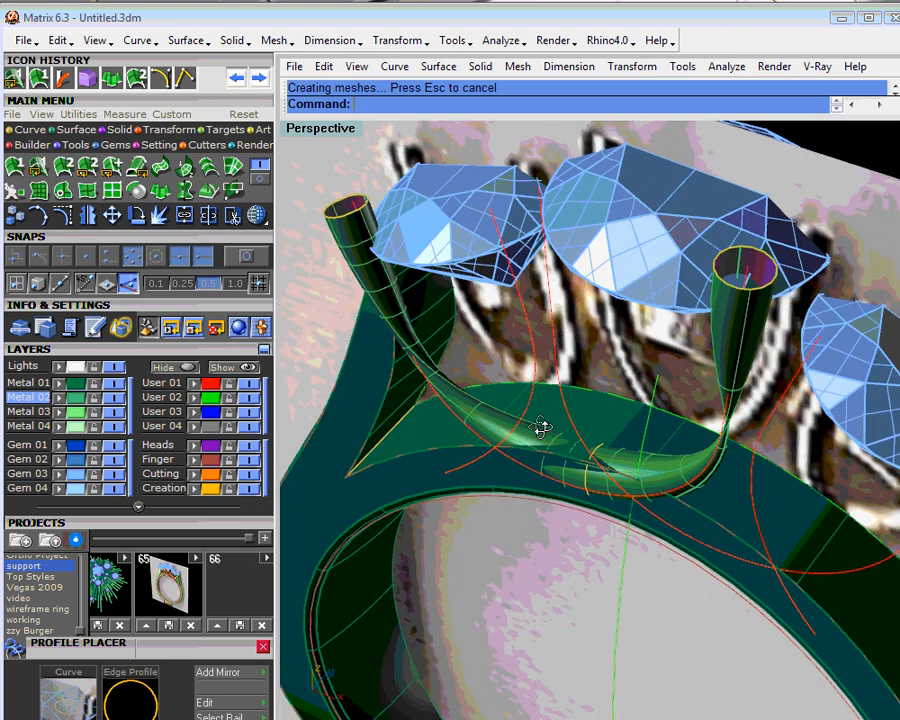
right_drag(540, 428, 627, 463)
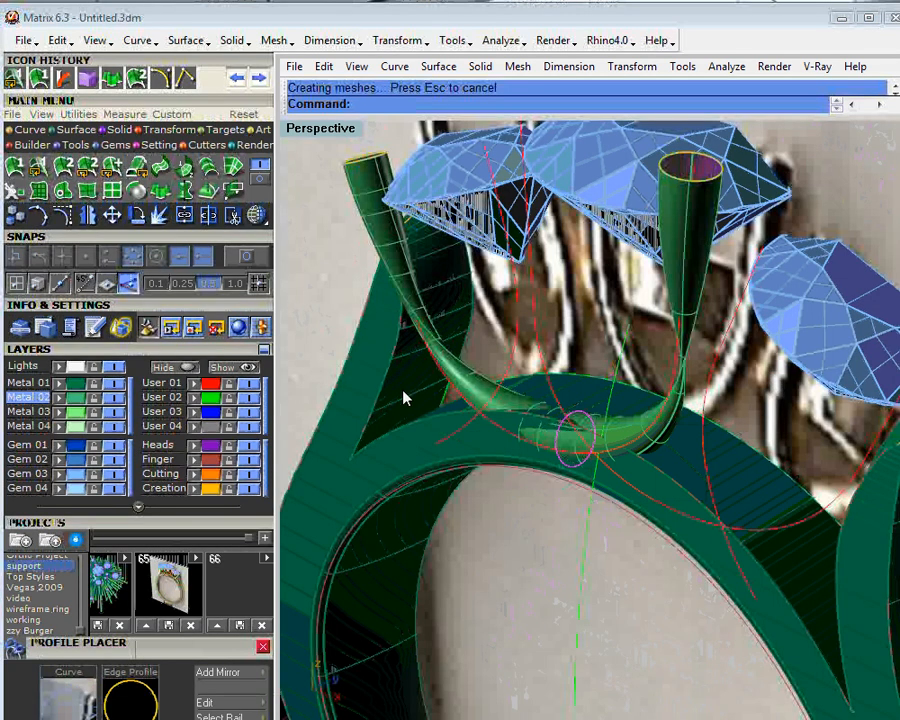
click(616, 472)
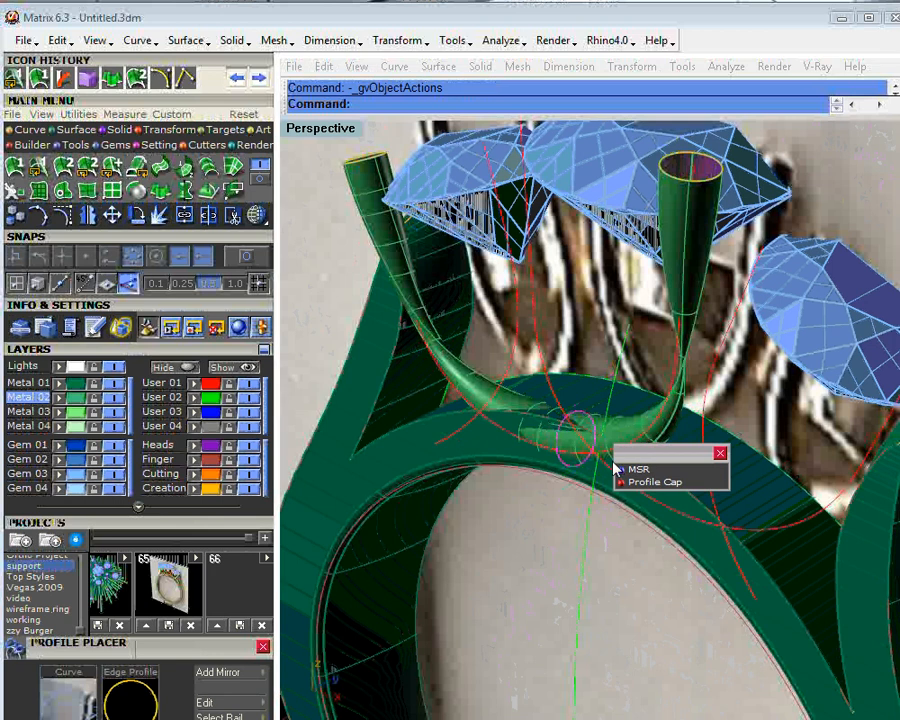
click(620, 474)
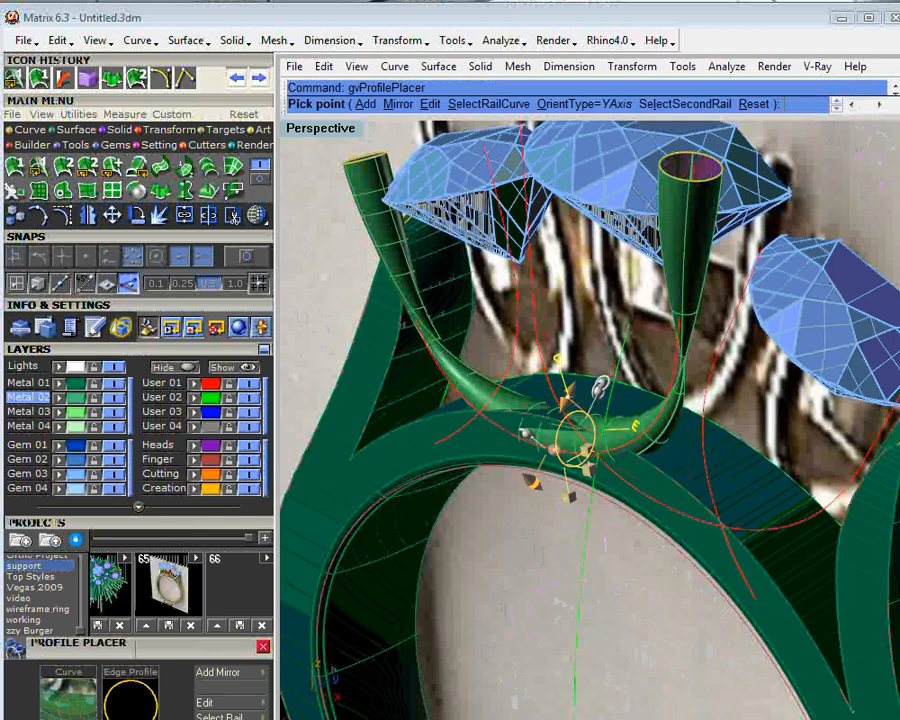
right_drag(618, 470, 571, 463)
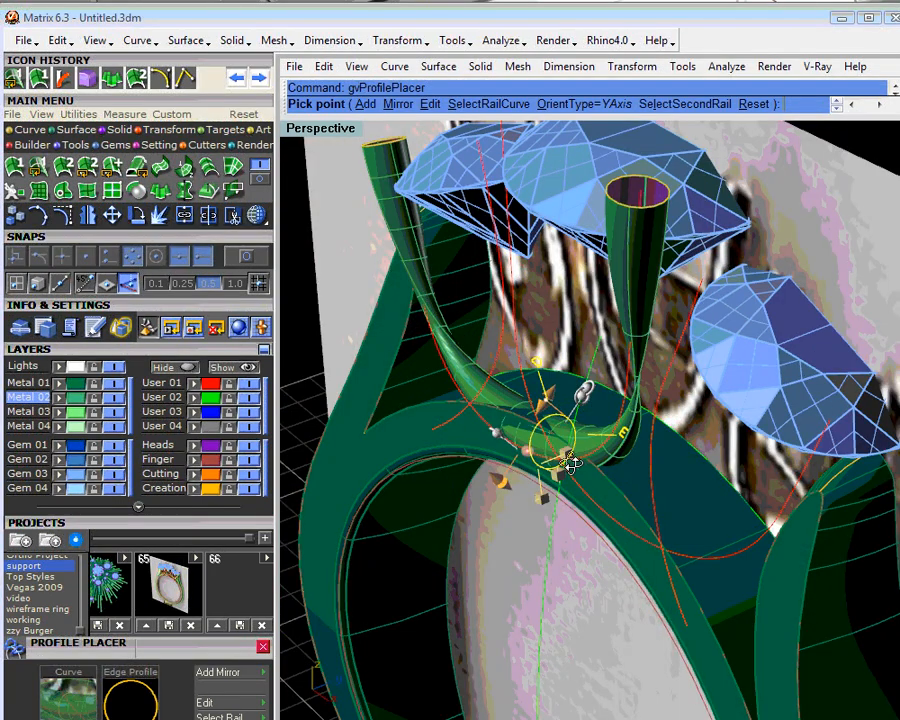
drag(585, 392, 503, 398)
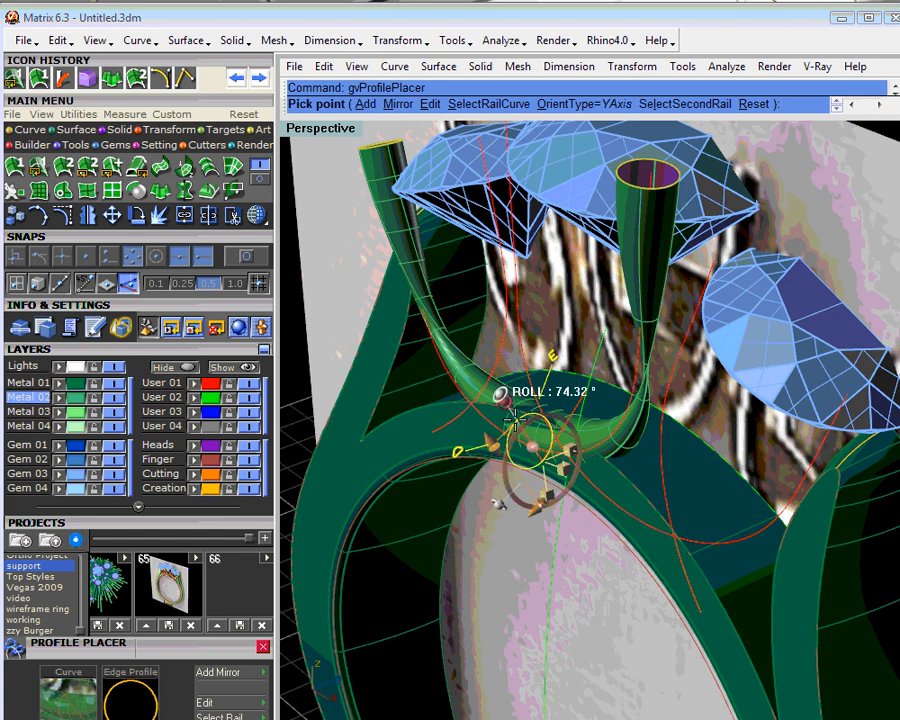
key(Escape)
shift+right_drag(524, 485, 587, 475)
- Raise the lowest-point profile above the finger rail with Profile Placer, adjusting its Y and X offsets
key(F6)
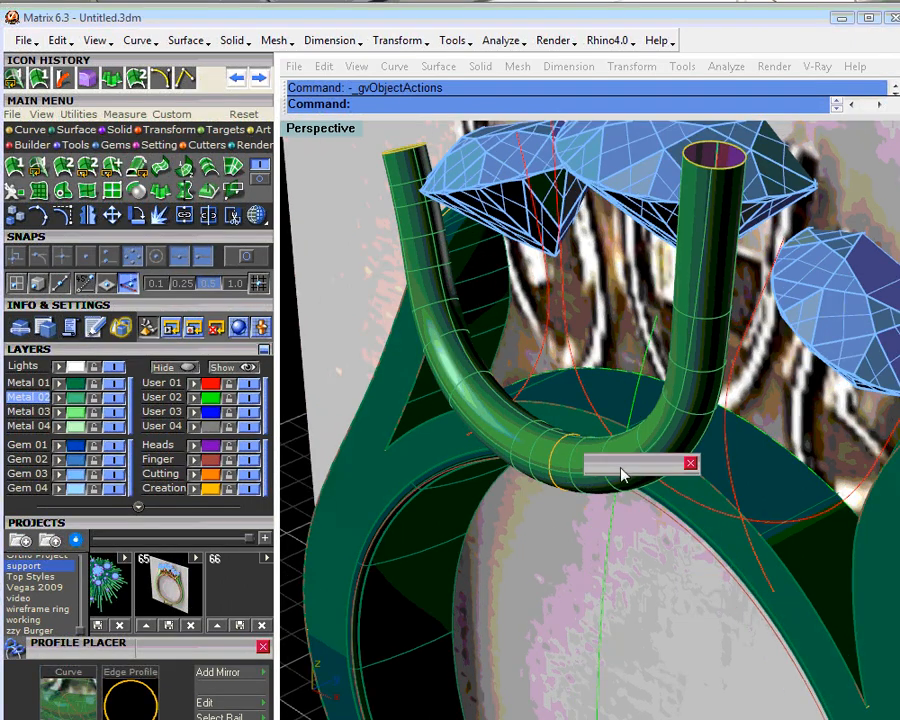
click(690, 463)
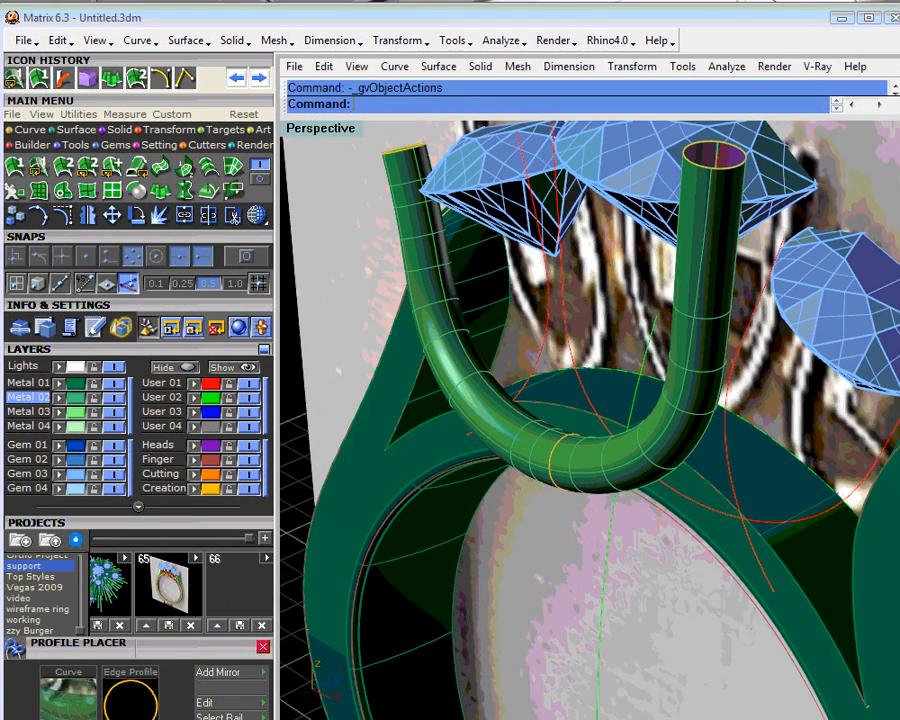
click(573, 459)
click(600, 501)
click(625, 504)
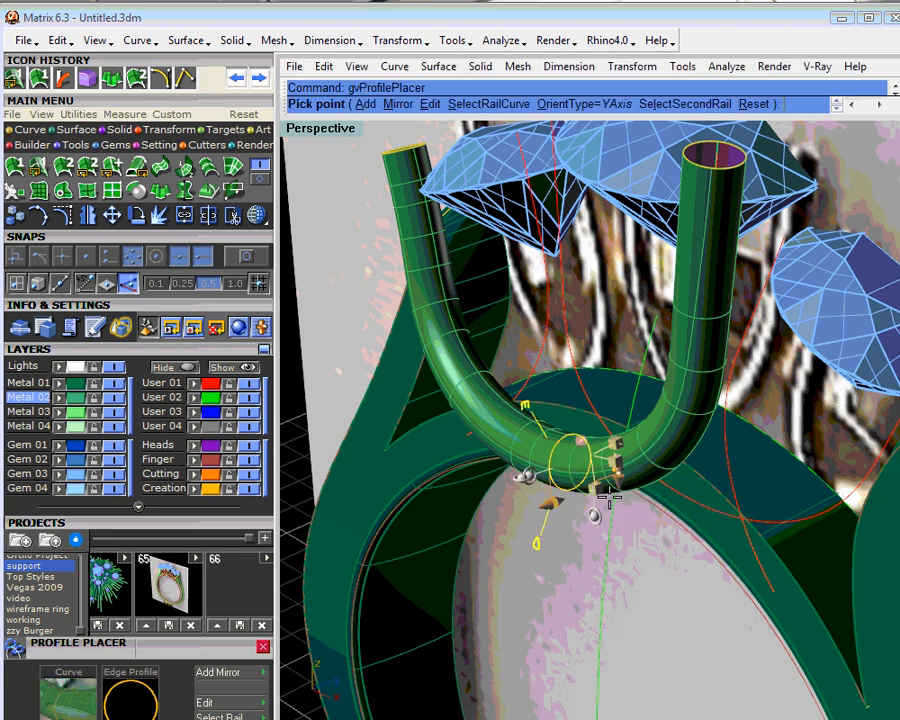
mouse_move(619, 462)
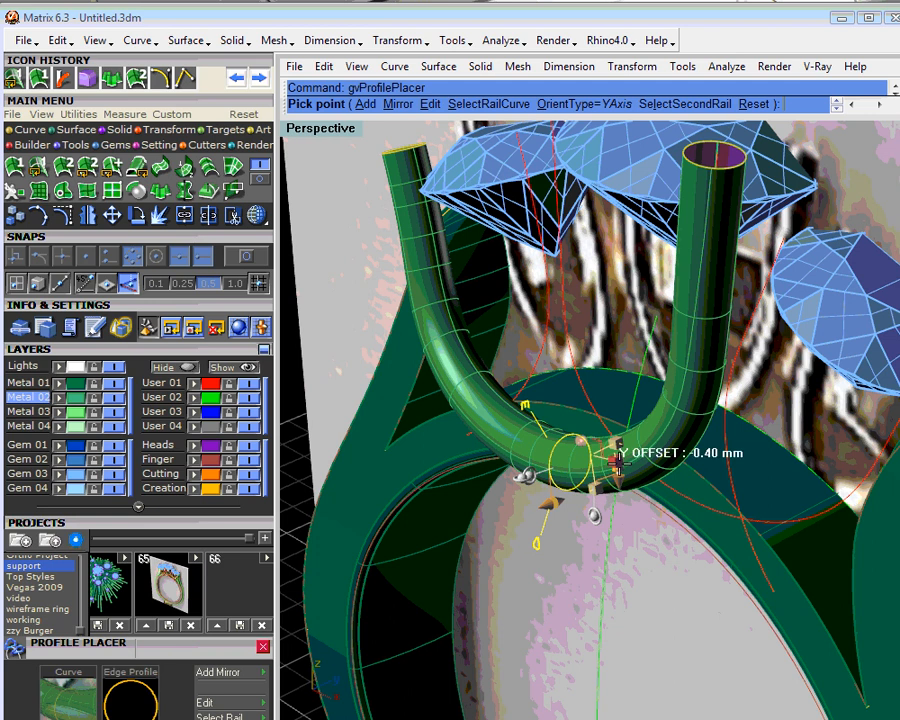
drag(619, 459, 605, 425)
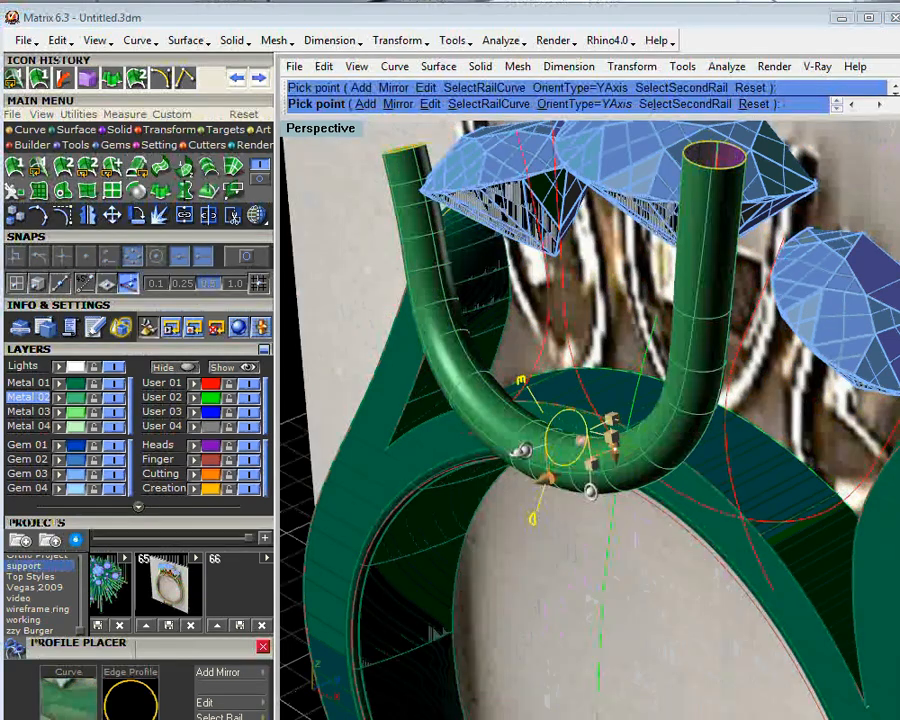
drag(592, 463, 618, 448)
right_click(608, 471)
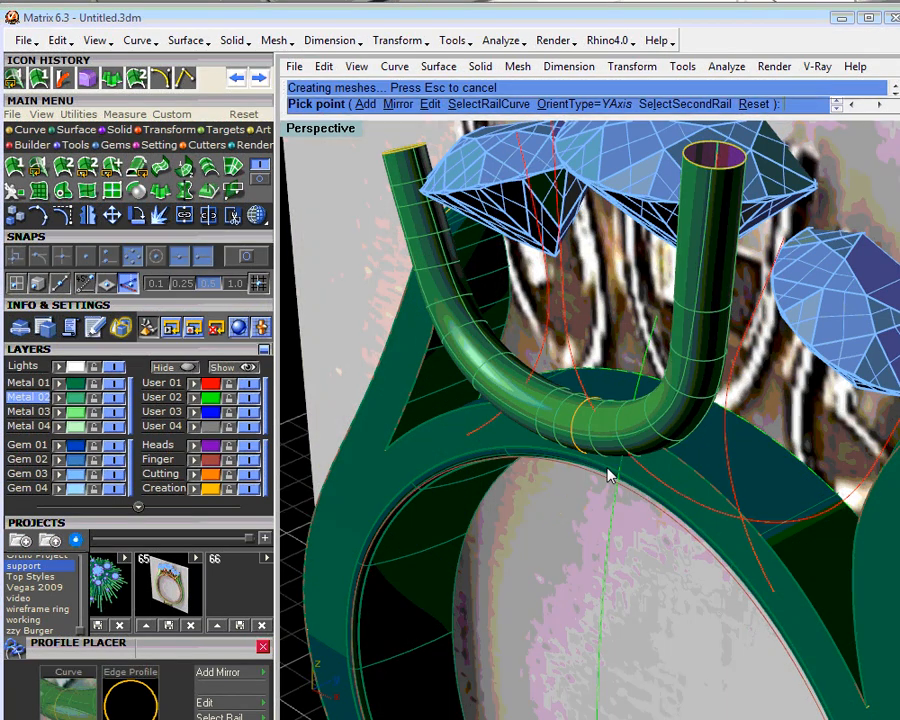
- Check the tube's clearance from the ring and delete the unswept U-shaped support curve on the opposite side
right_drag(604, 478, 546, 451)
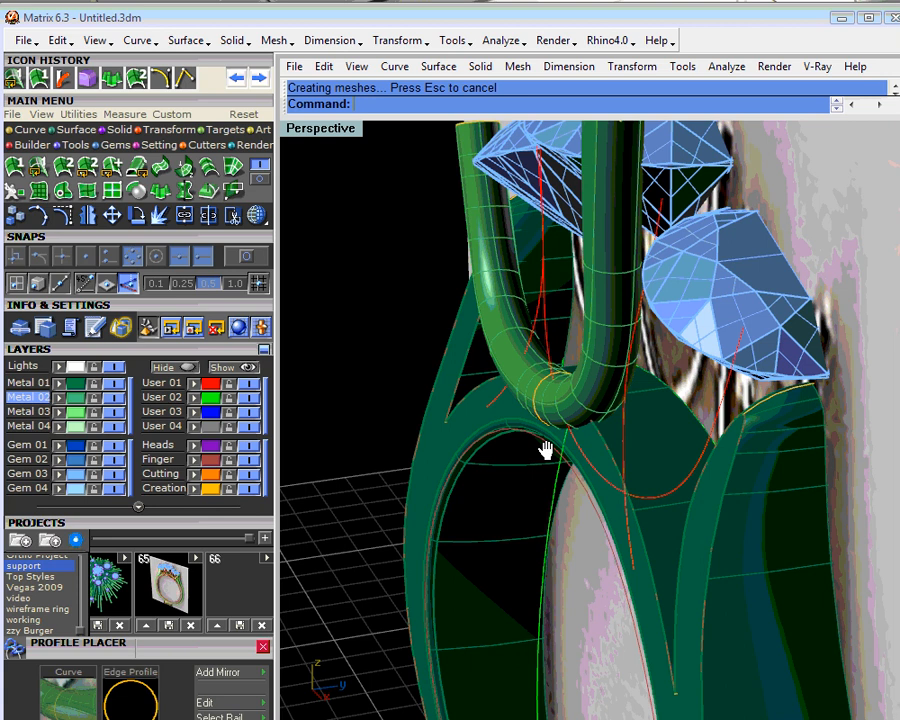
right_drag(546, 450, 593, 495)
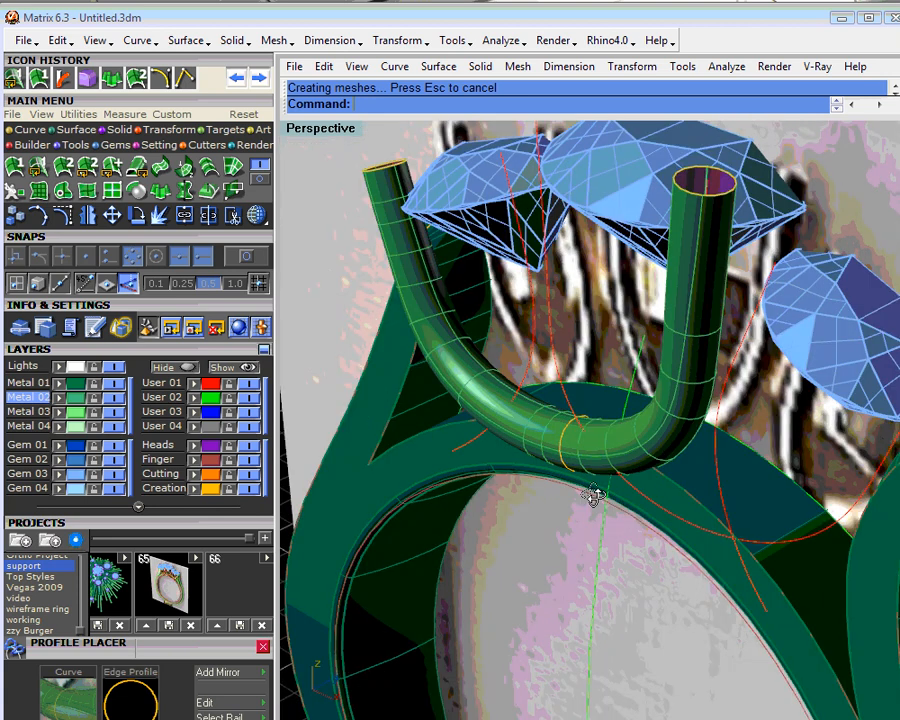
right_drag(593, 495, 570, 378)
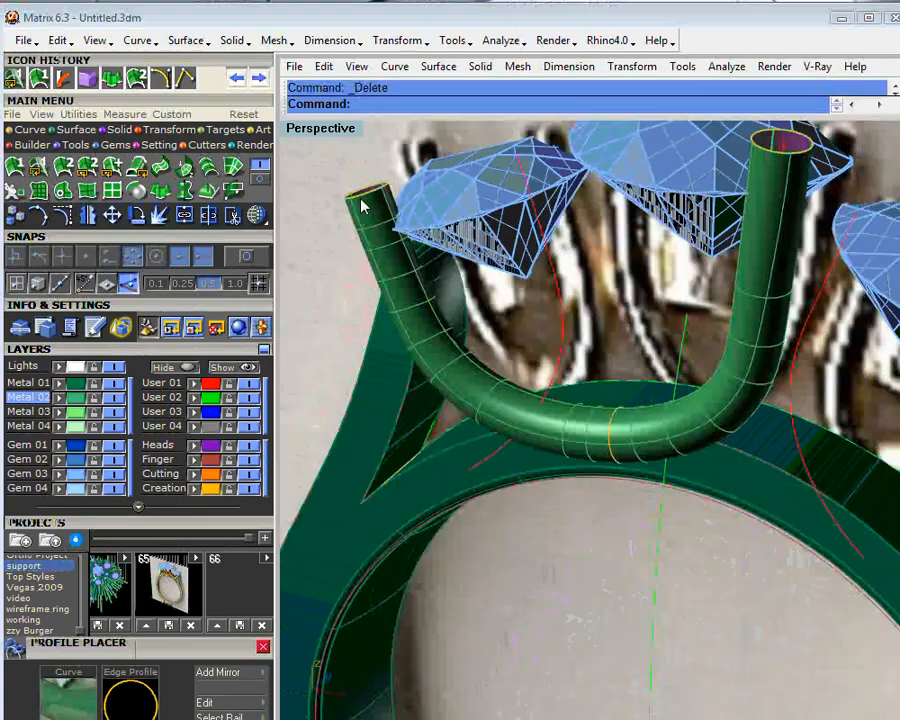
- Mirror the tube with its rail curve and three profiles to the opposite side, starting the mirror plane at 0 and keeping the original
click(364, 194)
click(410, 242)
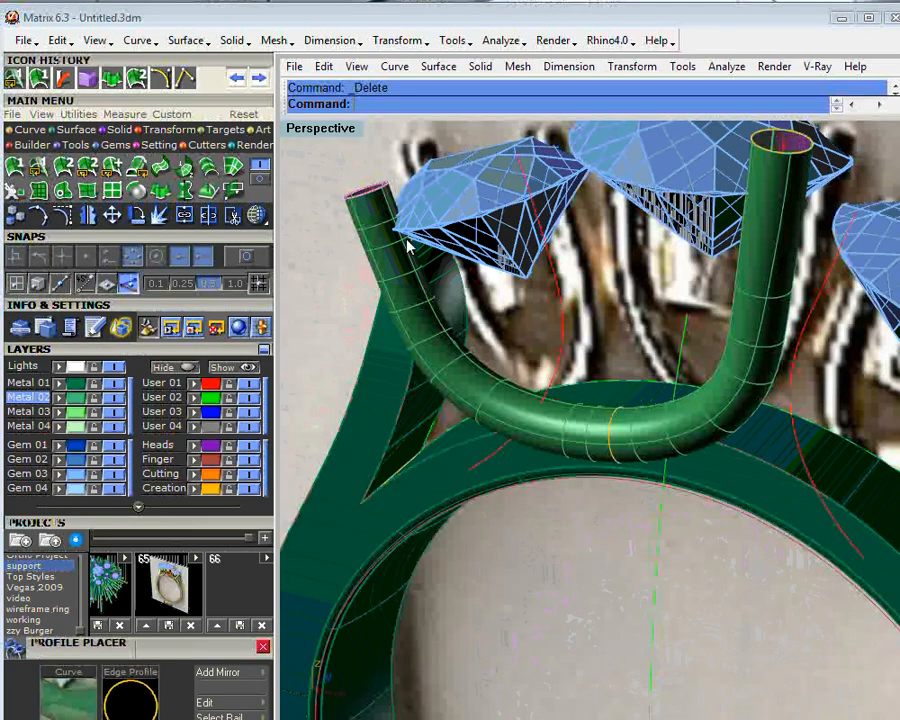
click(376, 198)
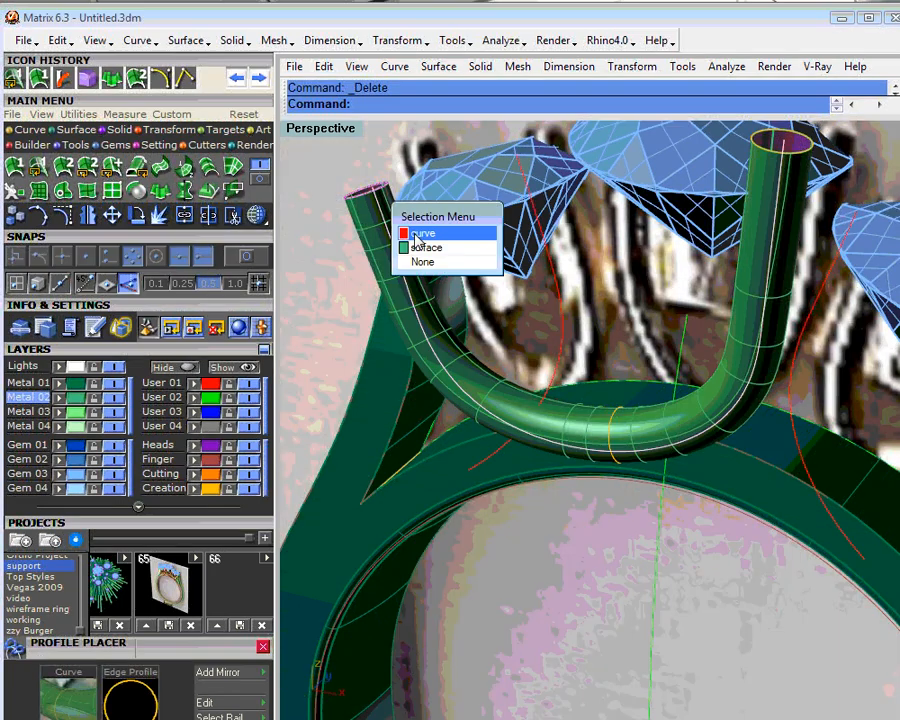
click(416, 232)
click(613, 428)
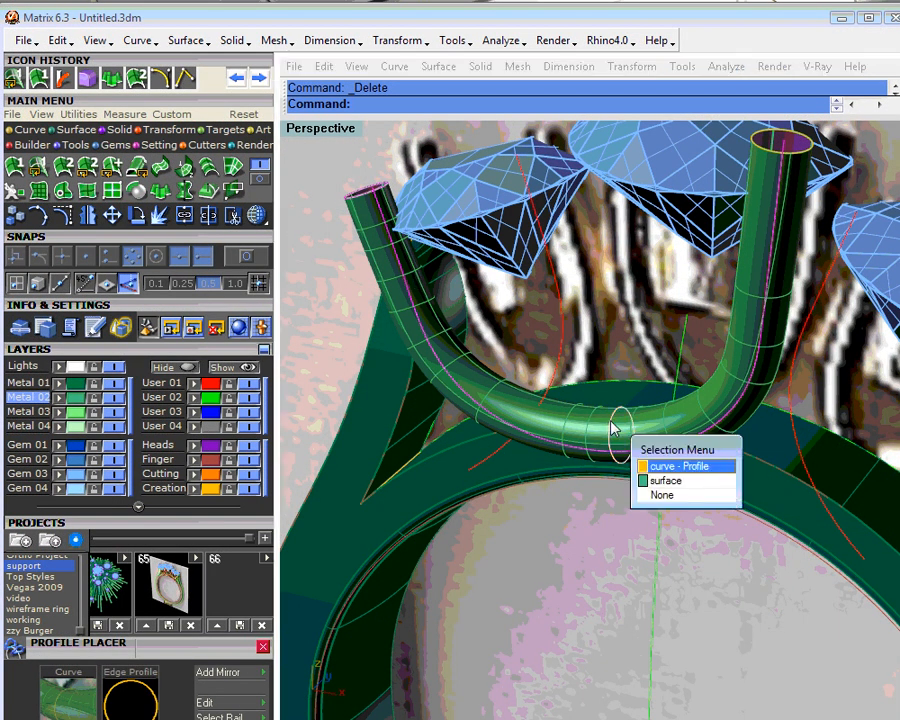
click(655, 466)
click(780, 155)
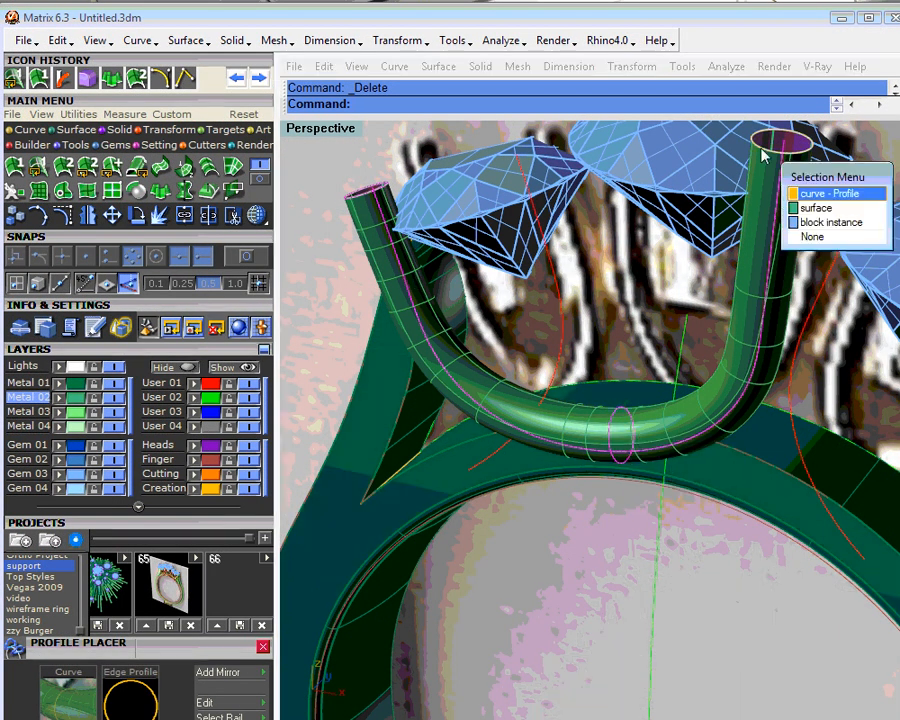
click(805, 195)
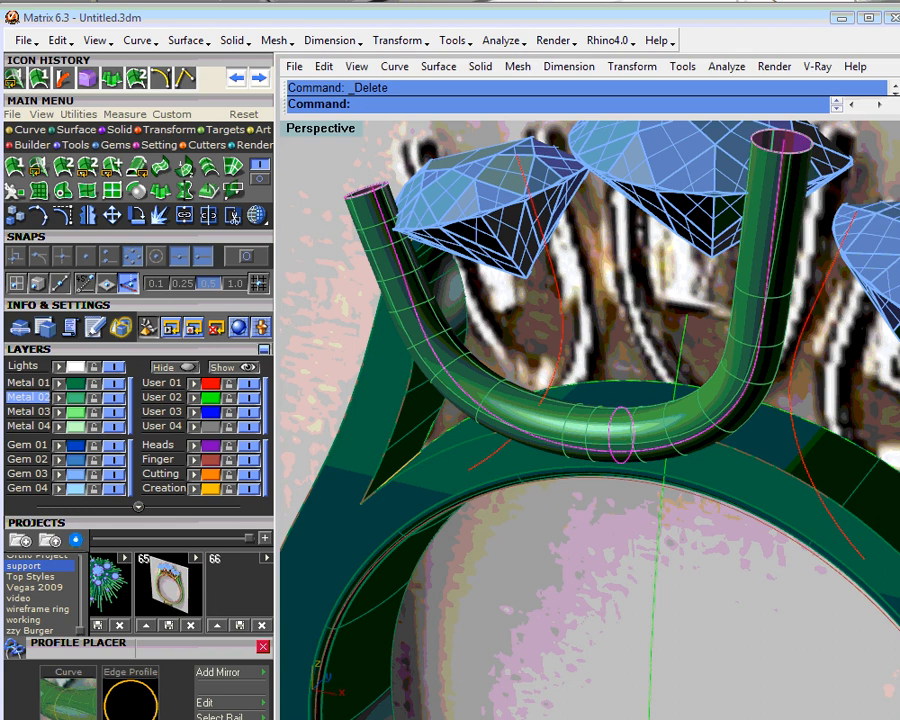
click(742, 338)
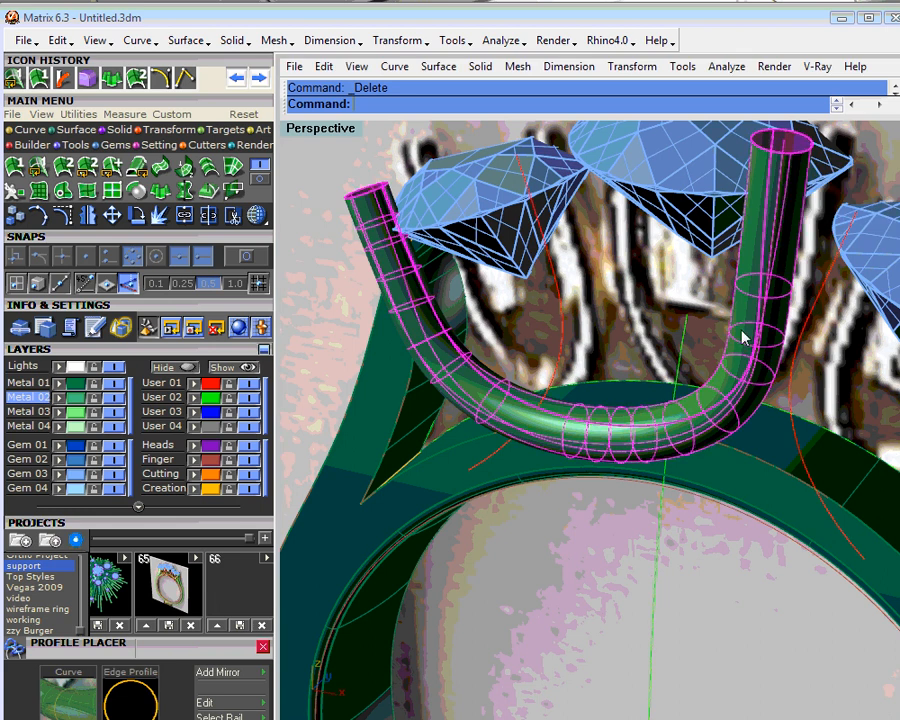
click(62, 163)
text(0)
key(Return)
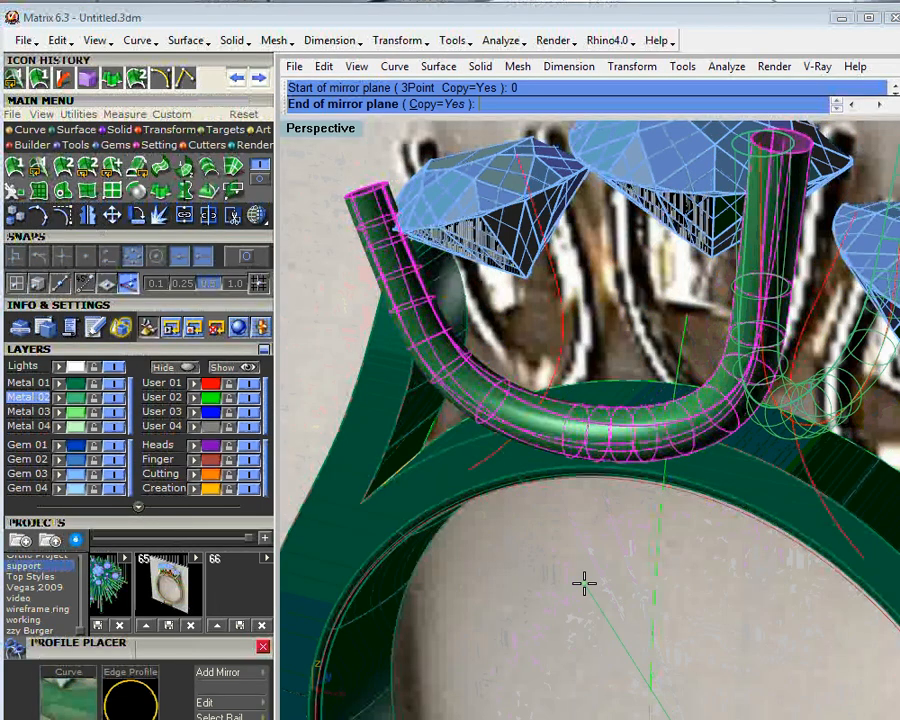
scroll(584, 583, down, 10)
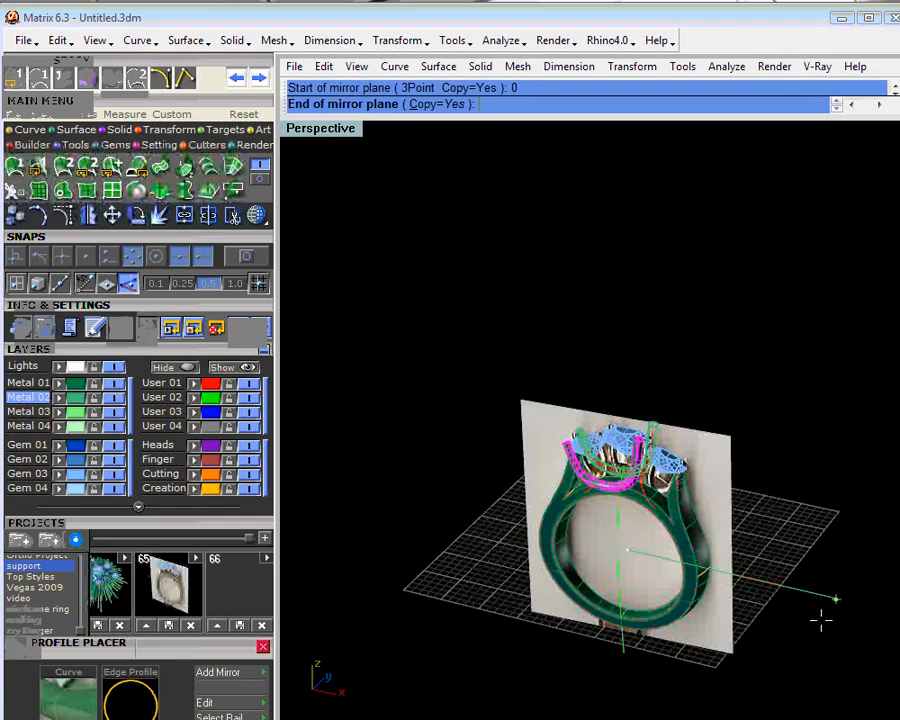
click(577, 679)
click(707, 370)
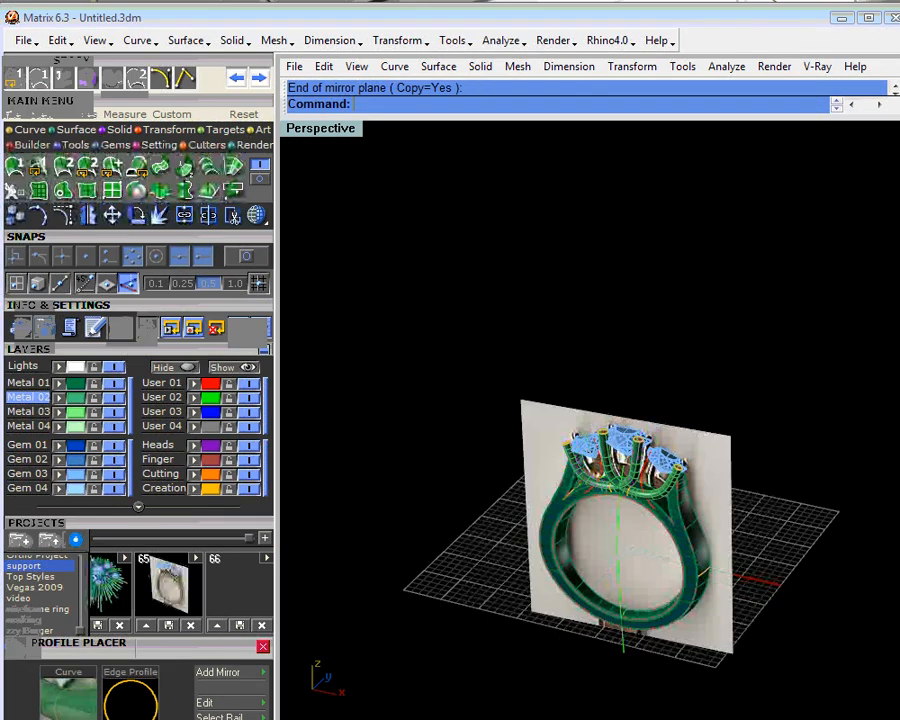
scroll(622, 493, up, 2)
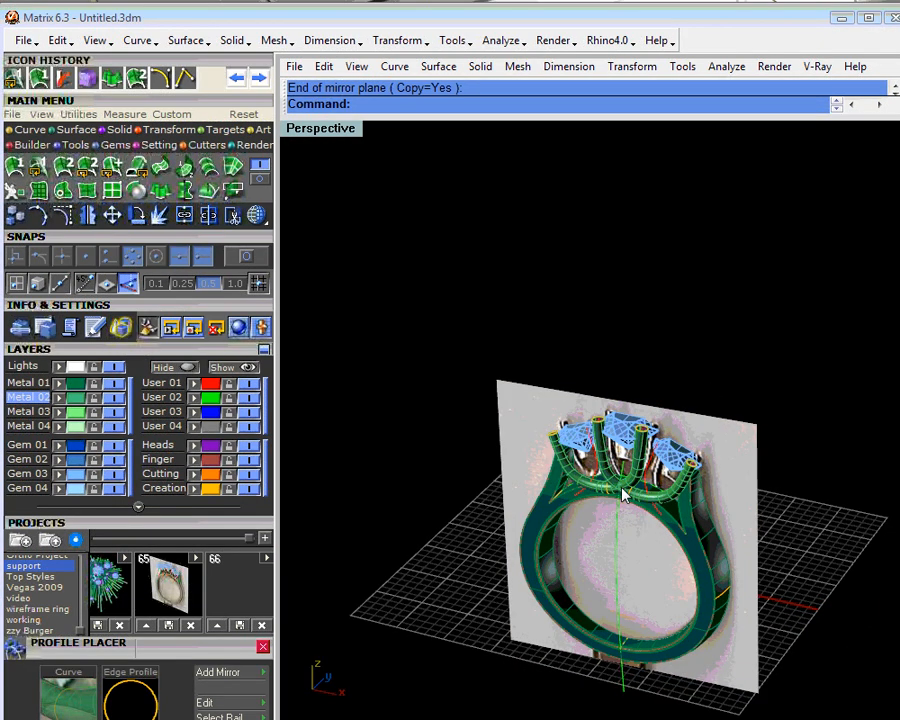
- Shift the original tube's lowest-point profile behind the mirrored tube with Profile Placer, at an X offset of about -1.76 mm
scroll(622, 493, up, 3)
click(582, 486)
click(620, 532)
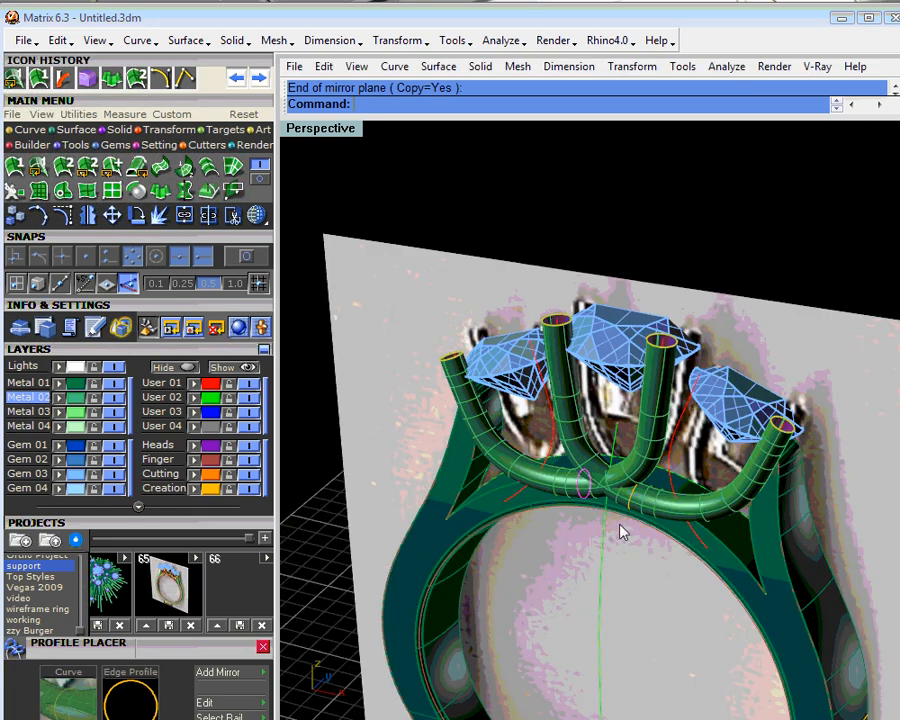
scroll(616, 518, up, 3)
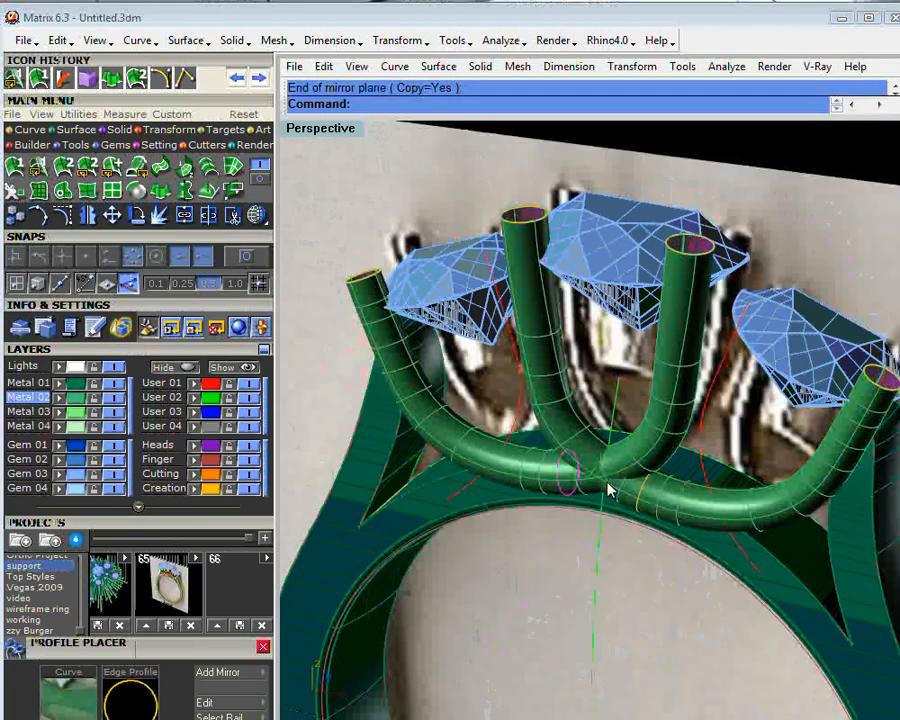
key(F6)
click(637, 489)
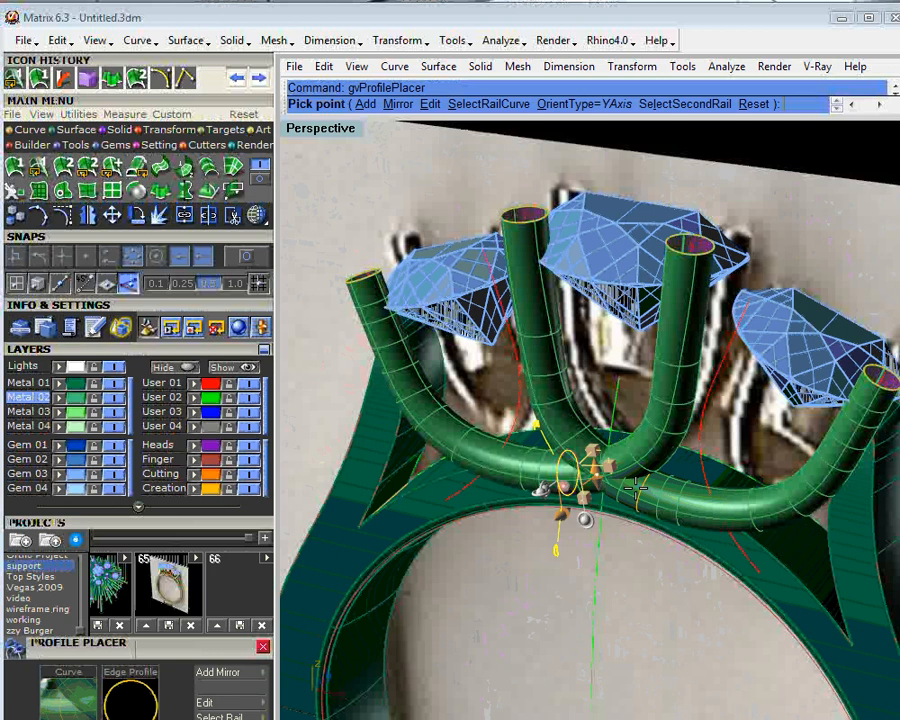
scroll(612, 488, up, 3)
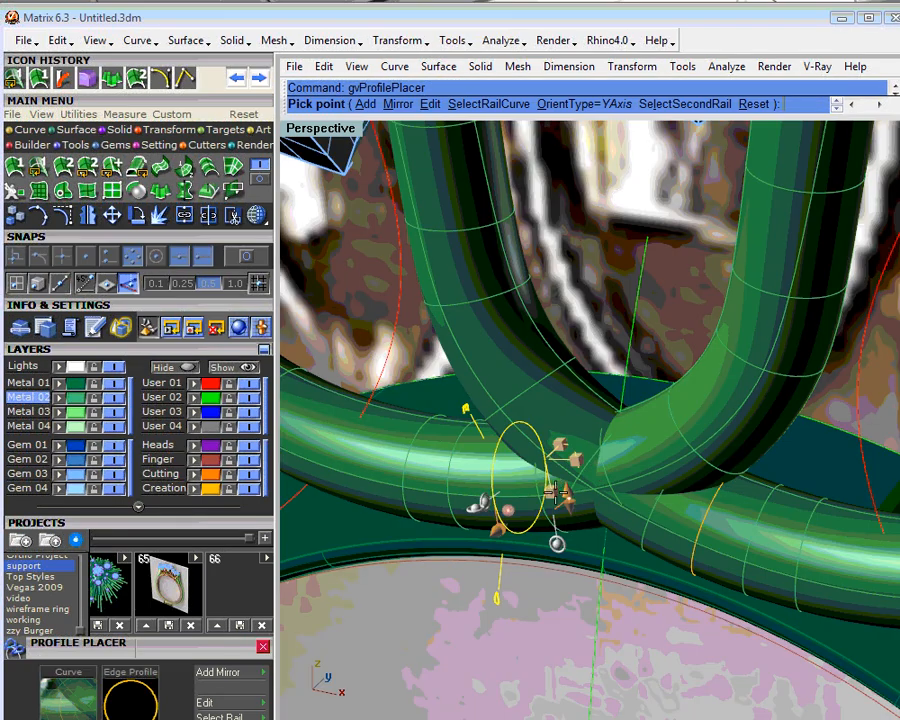
click(589, 453)
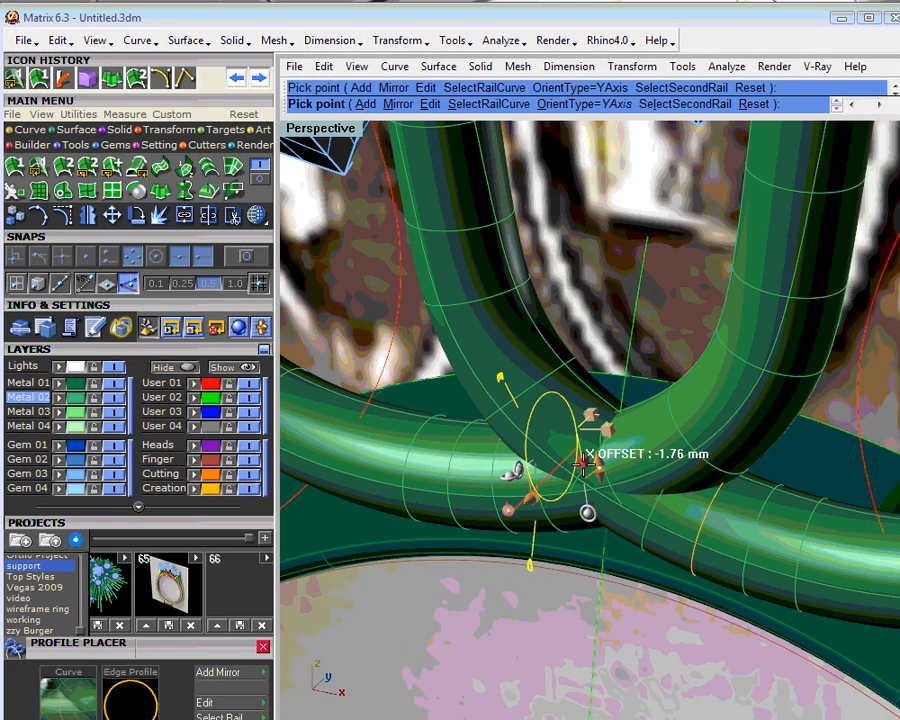
click(584, 463)
right_click(590, 470)
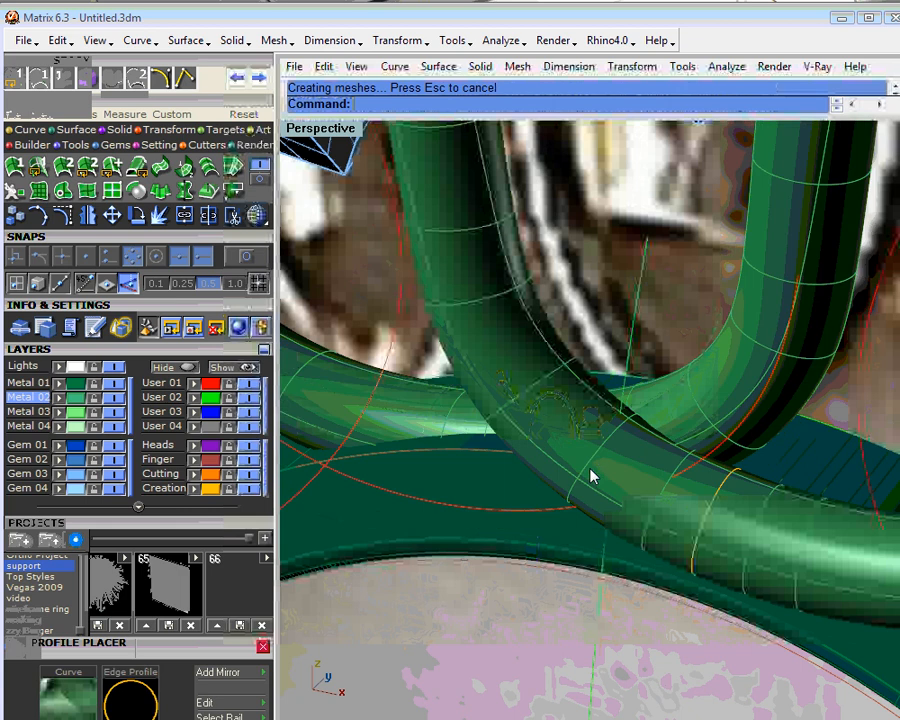
- Bring the rear tube's lowest-point profile closer to the front tube by changing its offset with Profile Placer
scroll(590, 477, down, 5)
right_drag(590, 477, 571, 498)
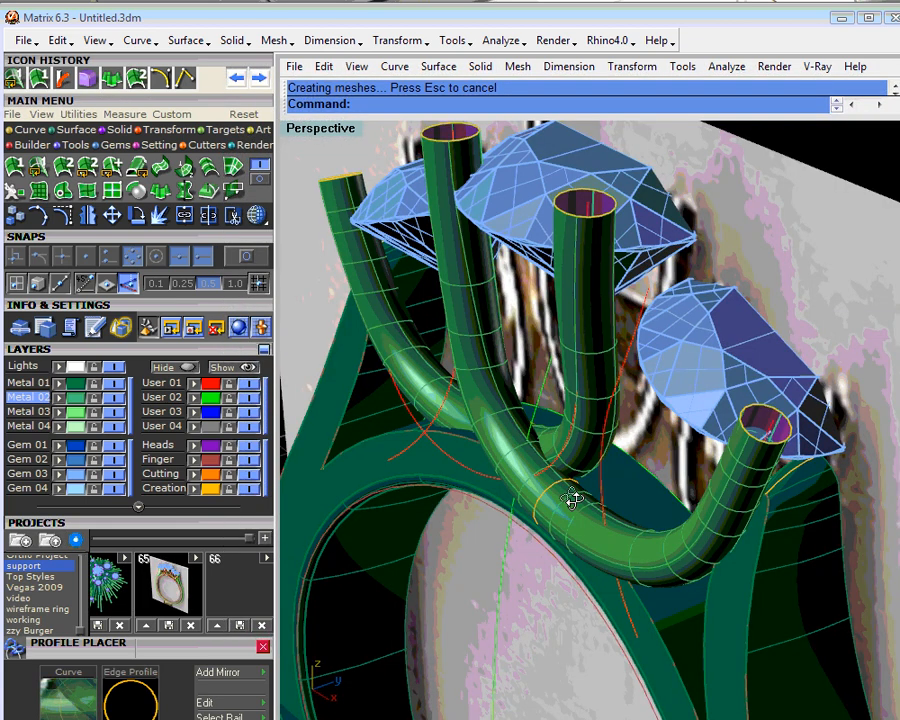
scroll(573, 500, up, 3)
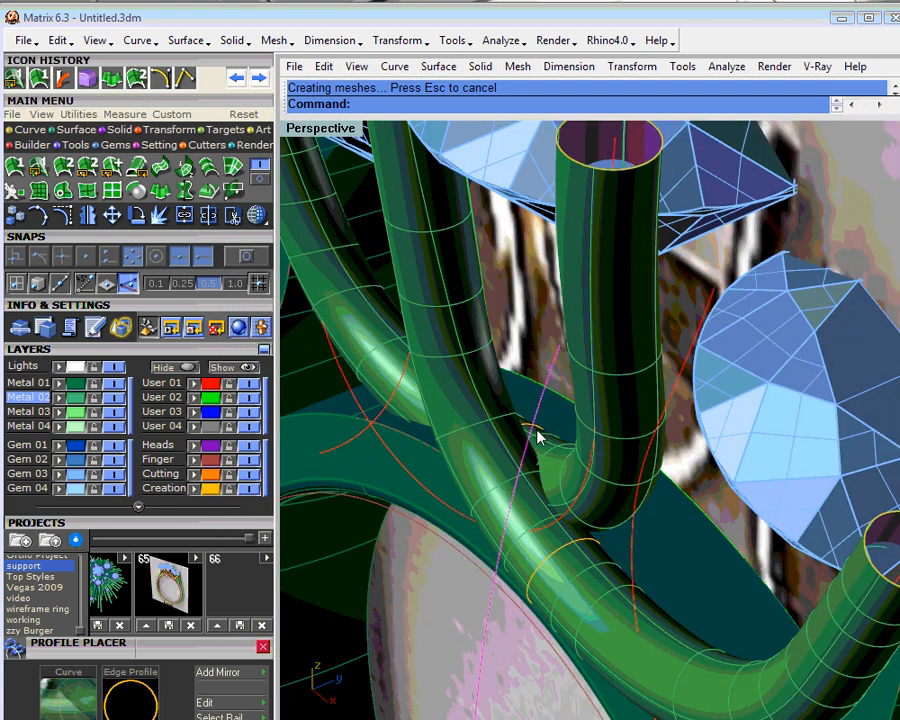
click(575, 465)
click(580, 466)
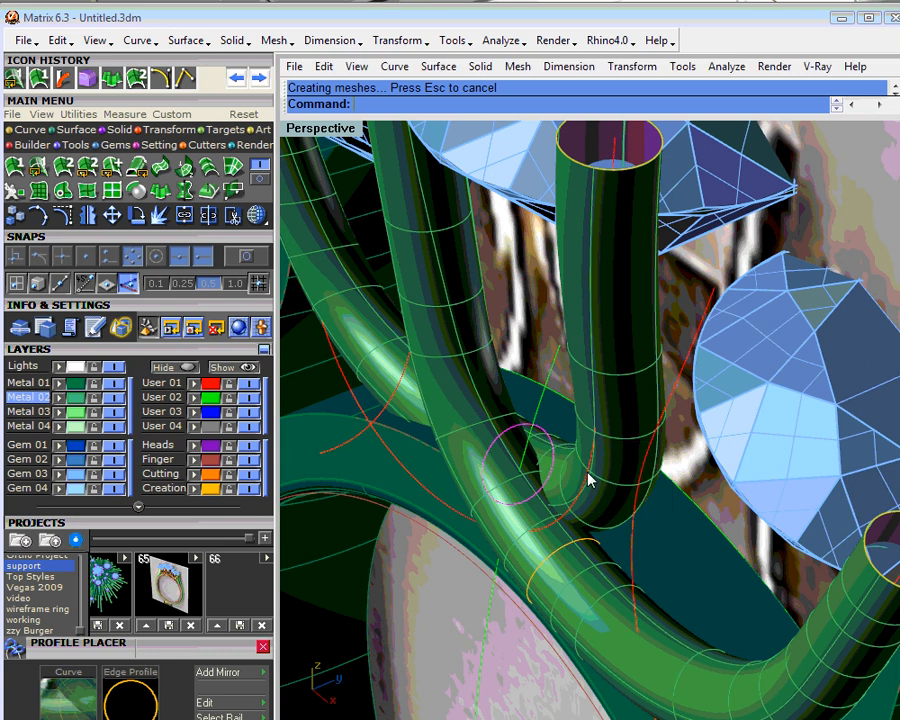
click(609, 482)
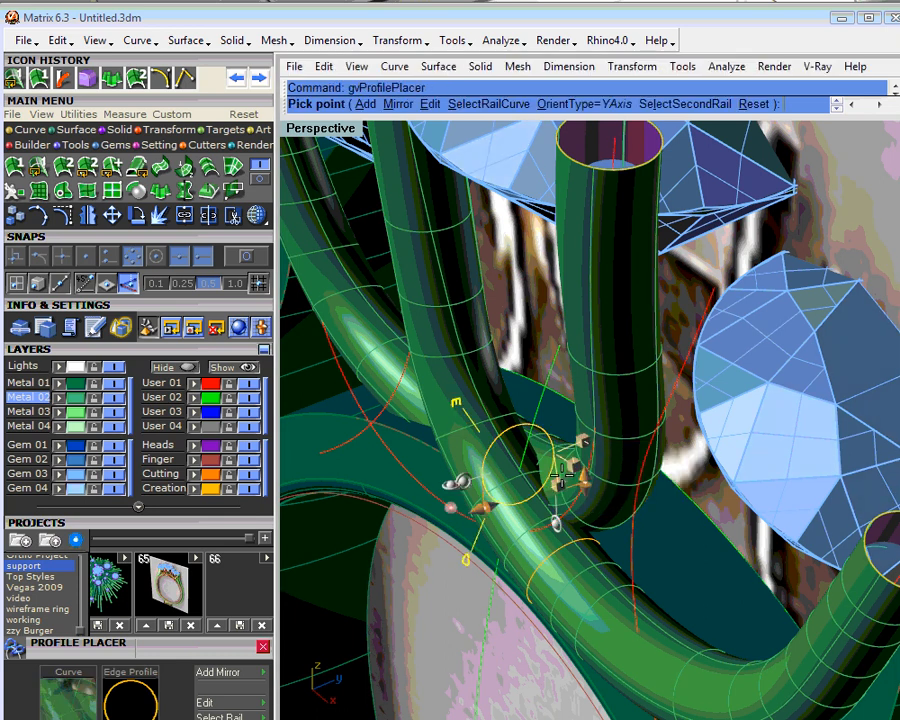
drag(565, 485, 542, 488)
right_click(544, 499)
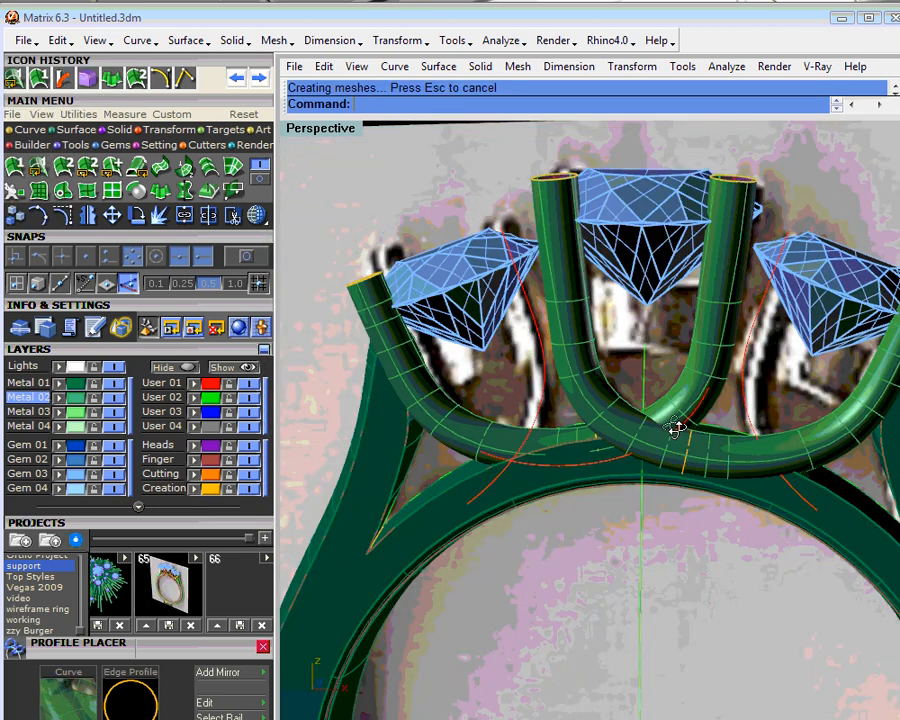
mouse_move(675, 428)
right_down()
mouse_move(820, 444)
mouse_move(660, 432)
right_up()
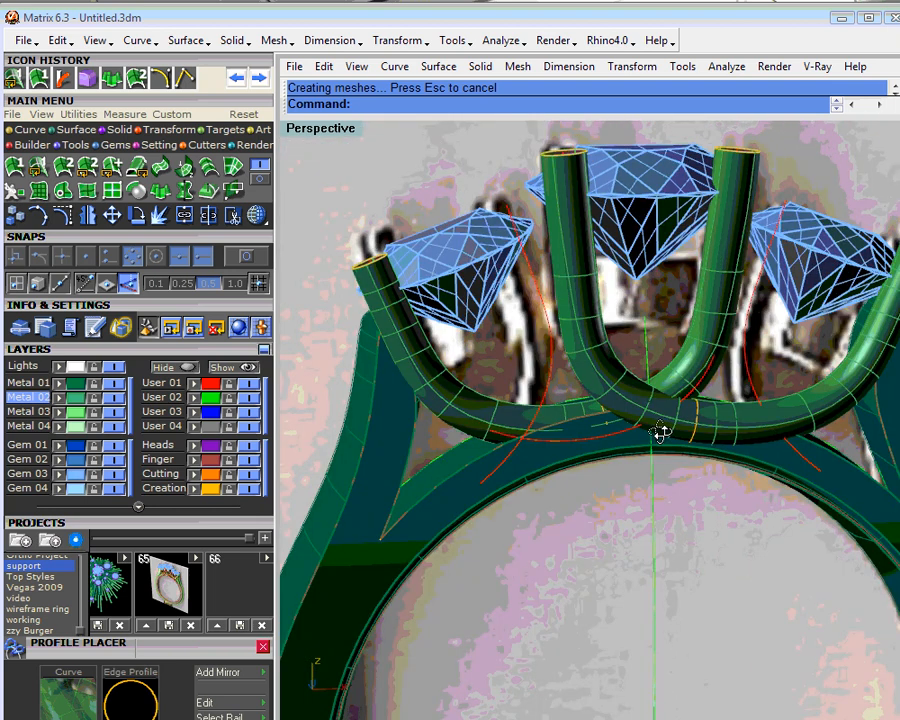
- Adjust the X offset of the front tube's lowest-point profile with Profile Placer where the two tubes cross
right_drag(660, 432, 552, 490)
scroll(650, 462, up, 2)
double_click(549, 485)
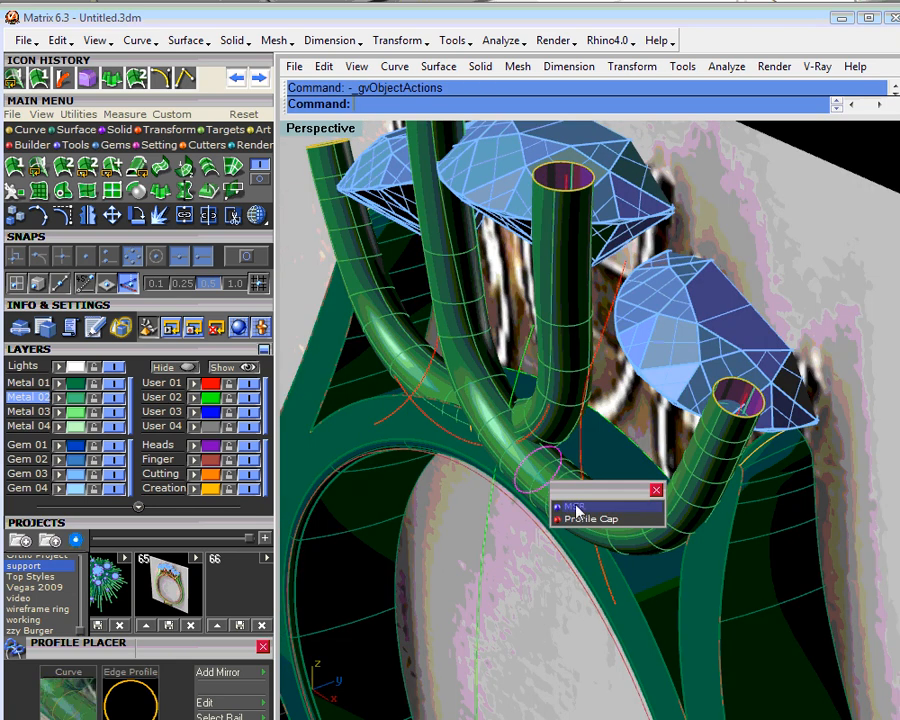
click(577, 507)
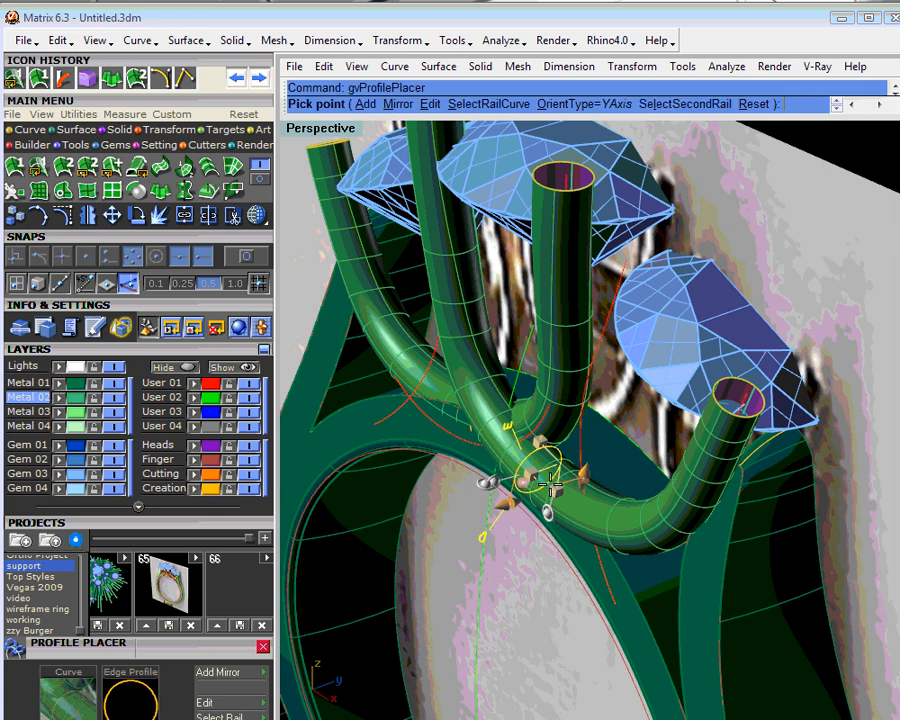
scroll(549, 485, up, 3)
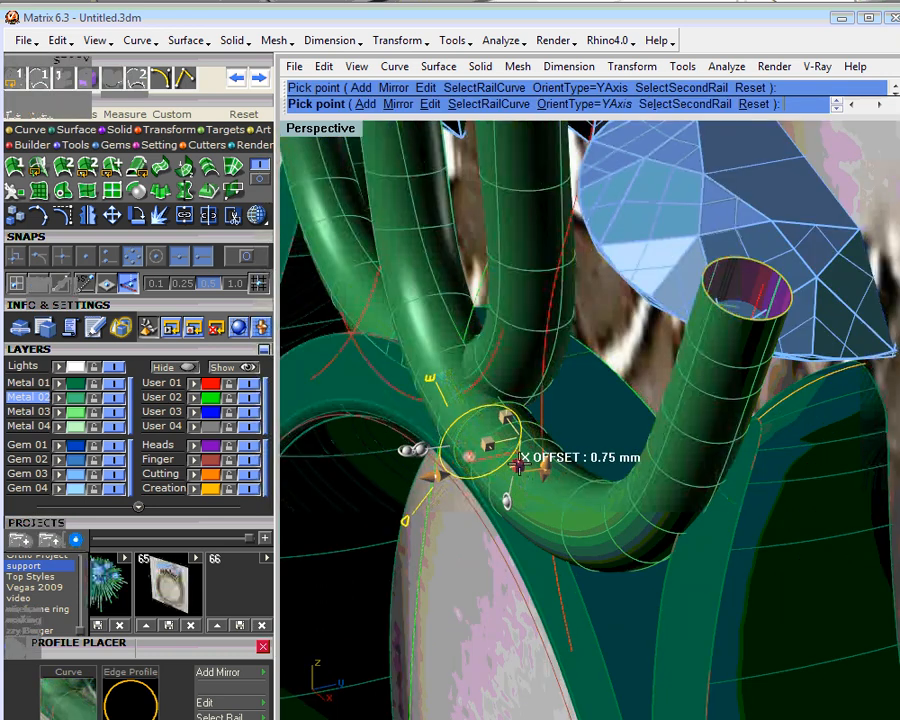
click(518, 463)
right_click(528, 475)
- Flip the surface direction of the front support tube
right_drag(524, 468, 618, 484)
scroll(618, 484, down, 4)
click(628, 488)
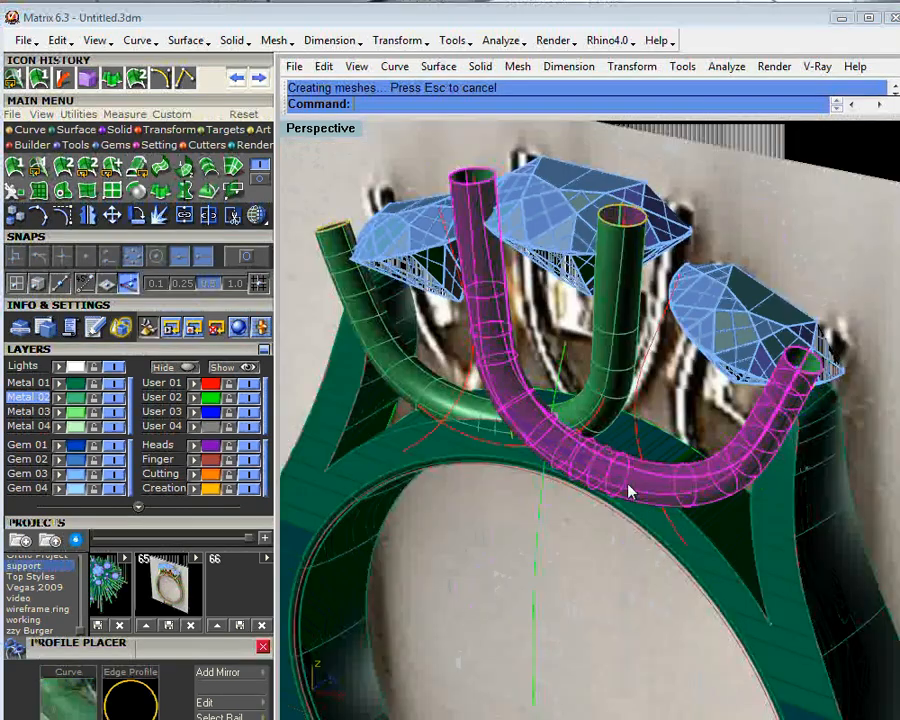
key(ctrl+f)
click(813, 149)
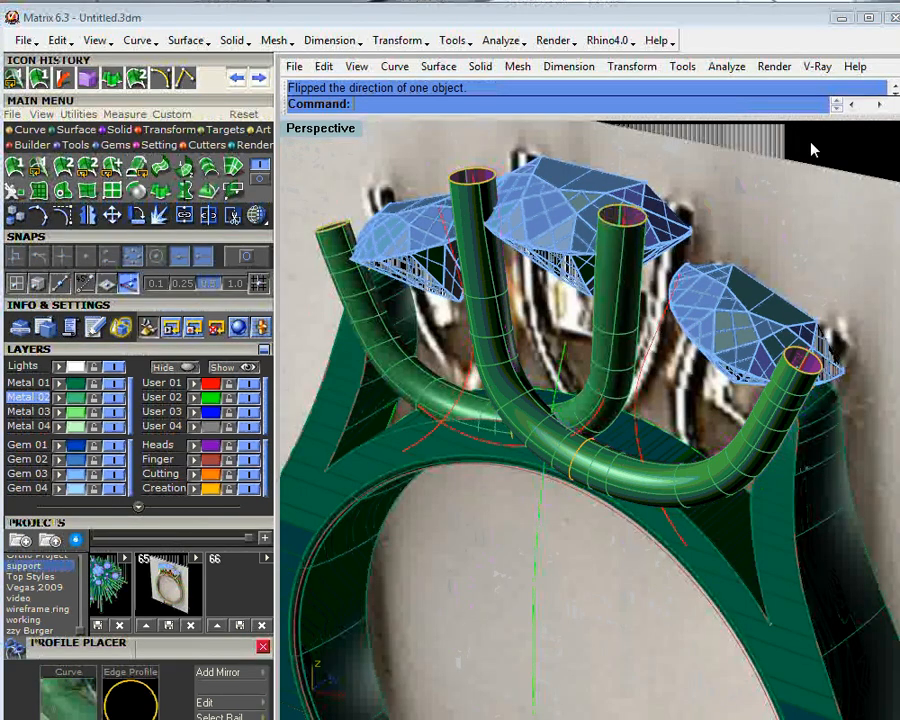
click(593, 400)
right_drag(593, 400, 520, 424)
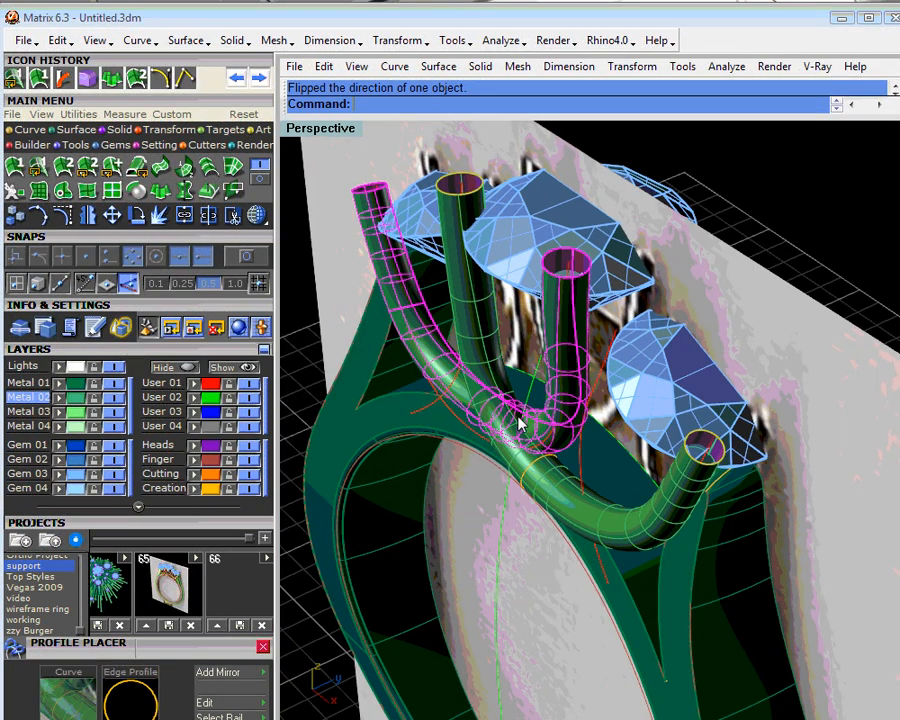
scroll(518, 417, up, 4)
middle_click(519, 418)
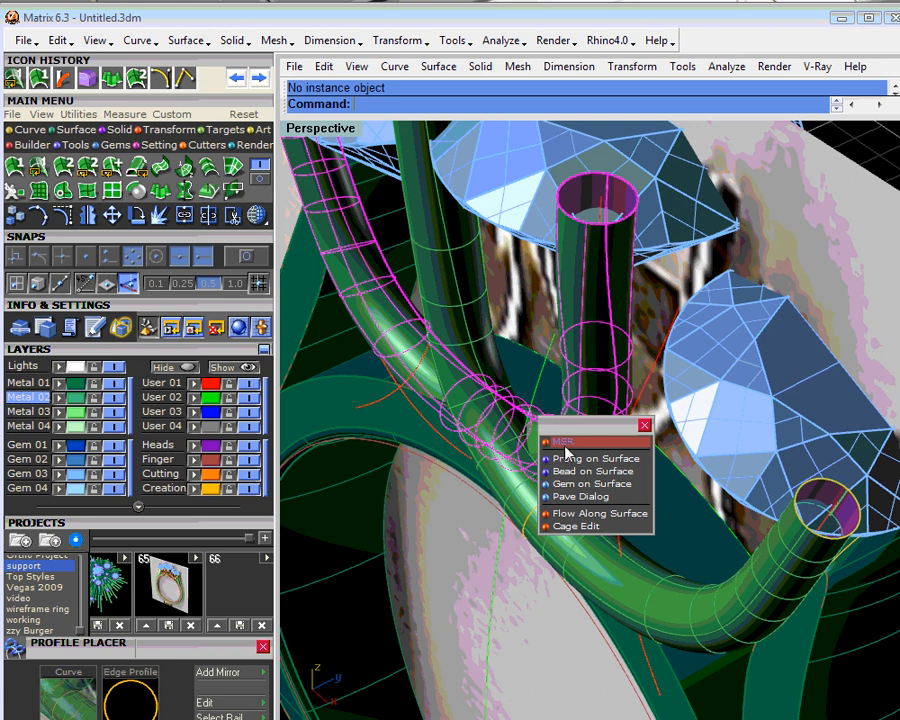
click(644, 428)
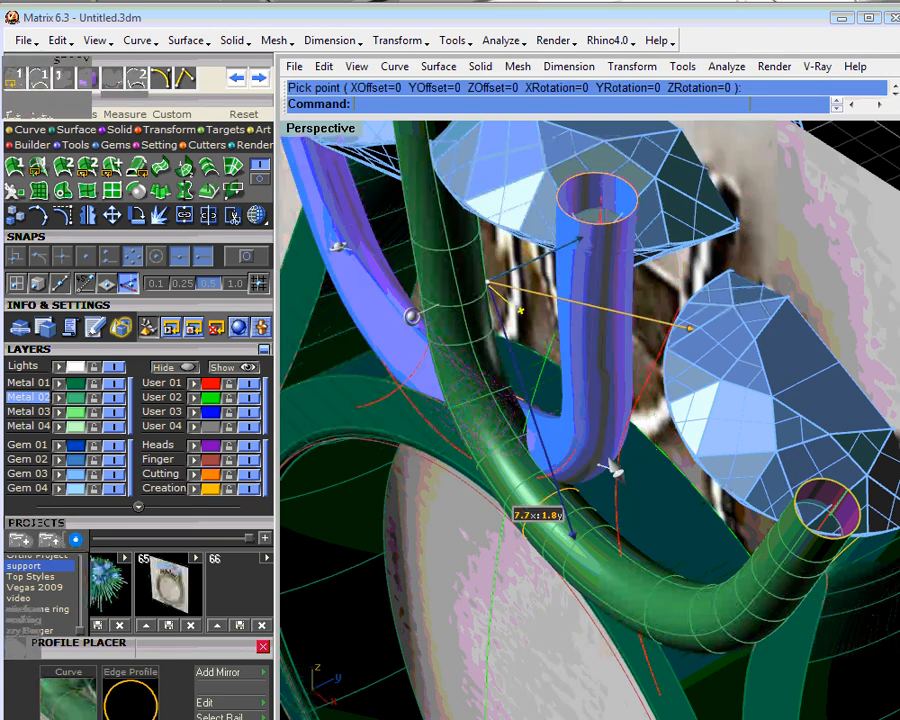
key(Escape)
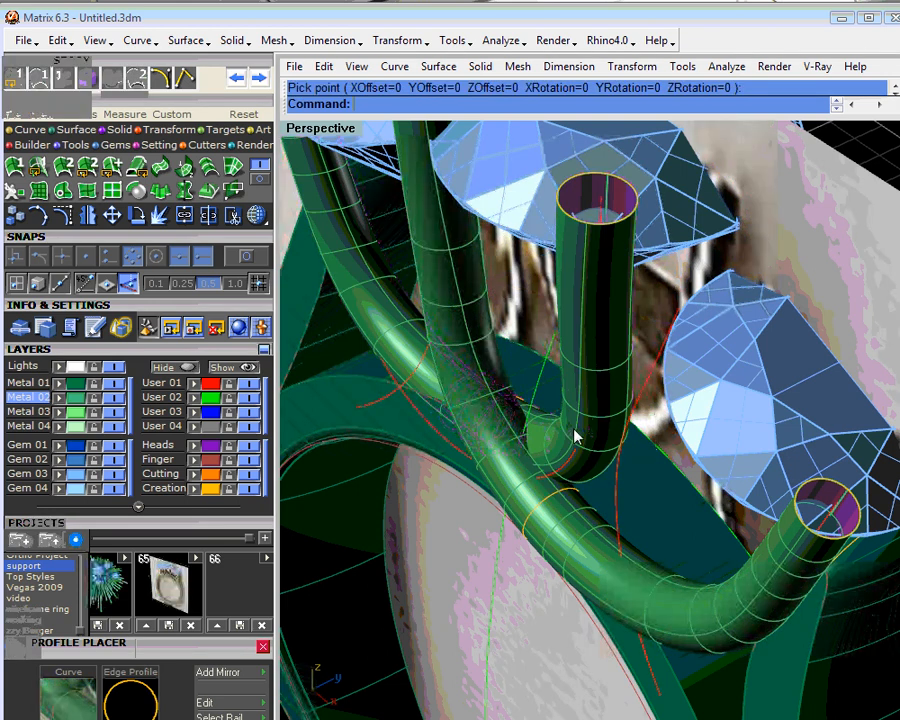
- Nudge the rear tube's lowest-point profile slightly toward the front tube with Profile Placer
click(525, 409)
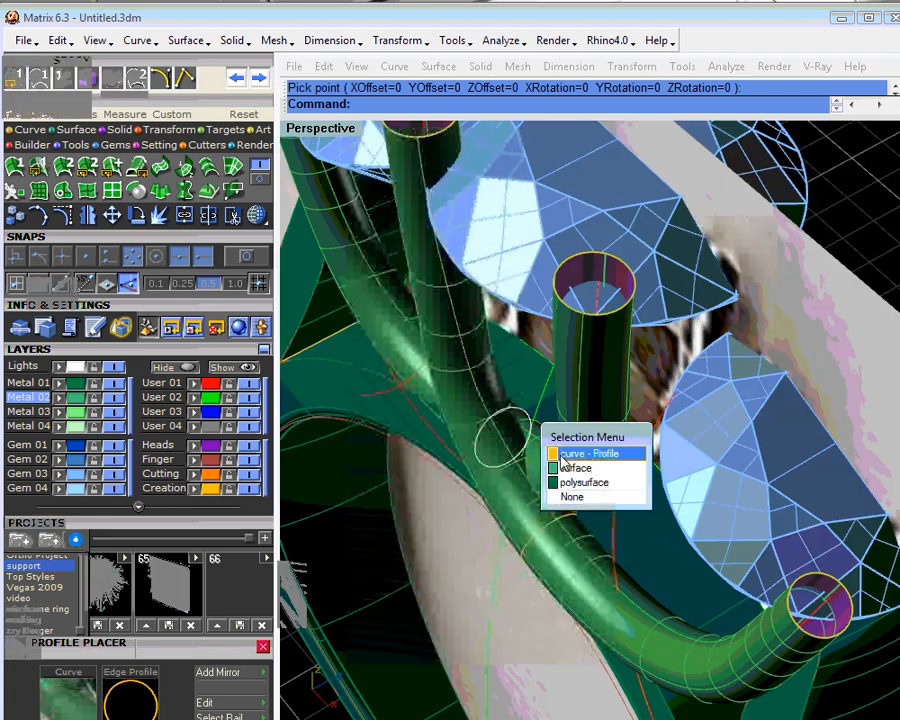
click(561, 456)
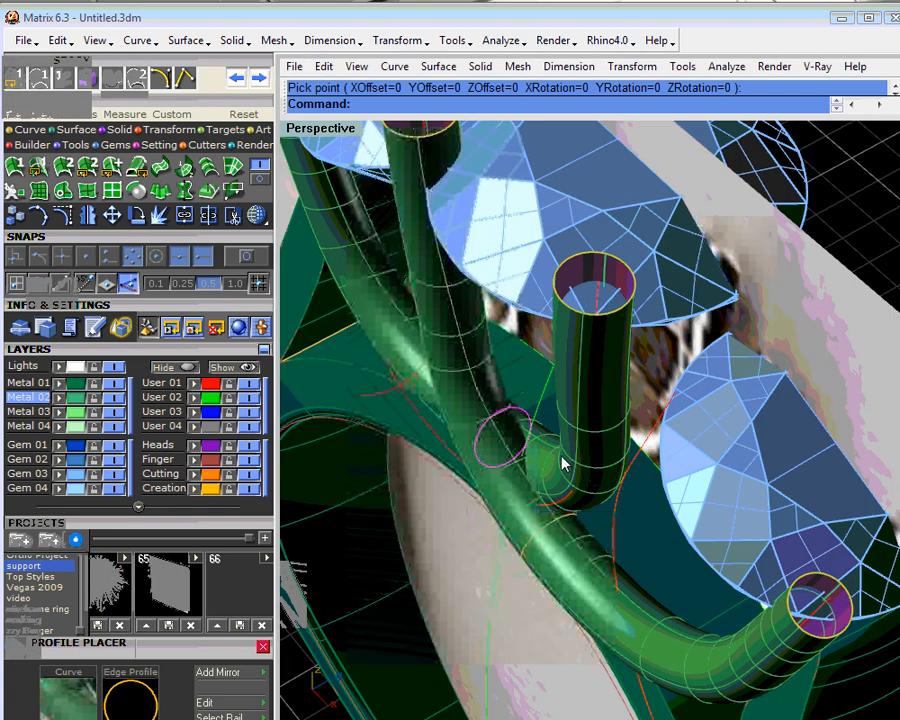
click(563, 463)
click(586, 472)
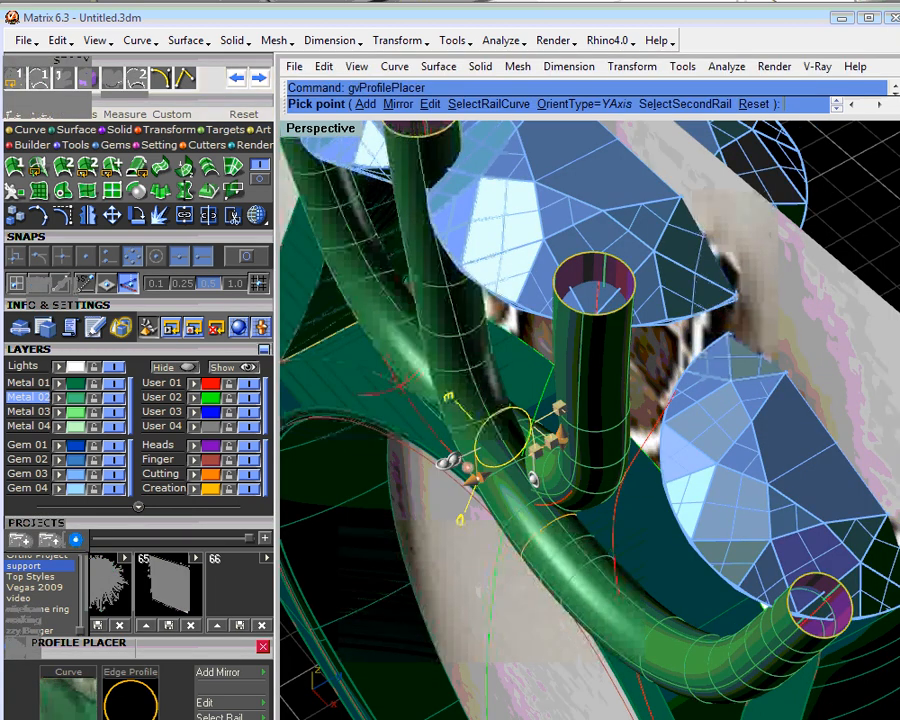
drag(536, 449, 529, 452)
right_click(547, 477)
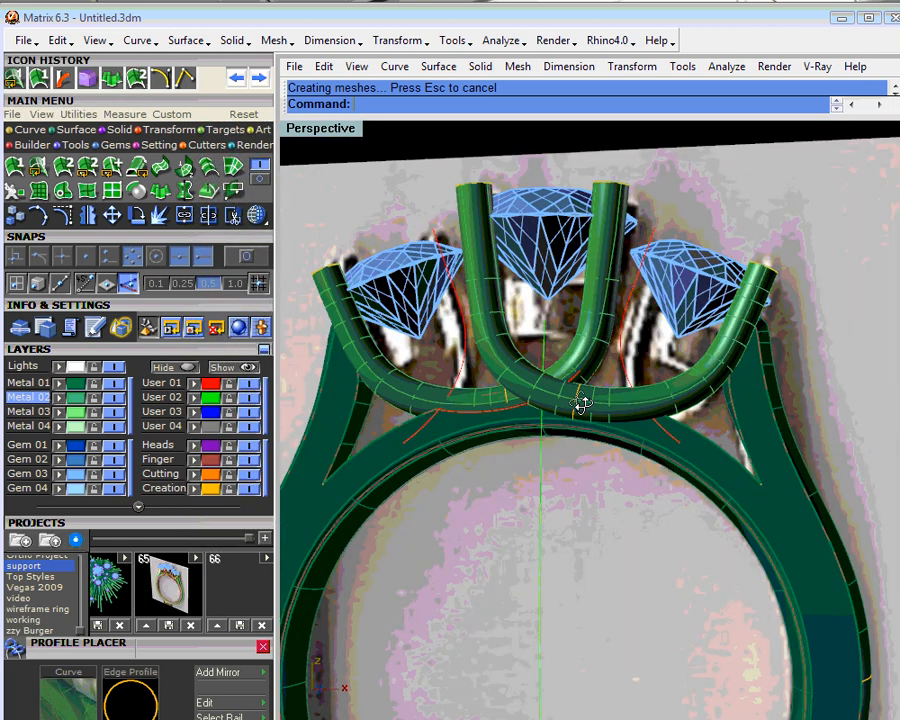
- Start Profile Placer on the support curve between the left and centre stones and choose an oval profile from the Profile Browser
right_drag(581, 403, 515, 366)
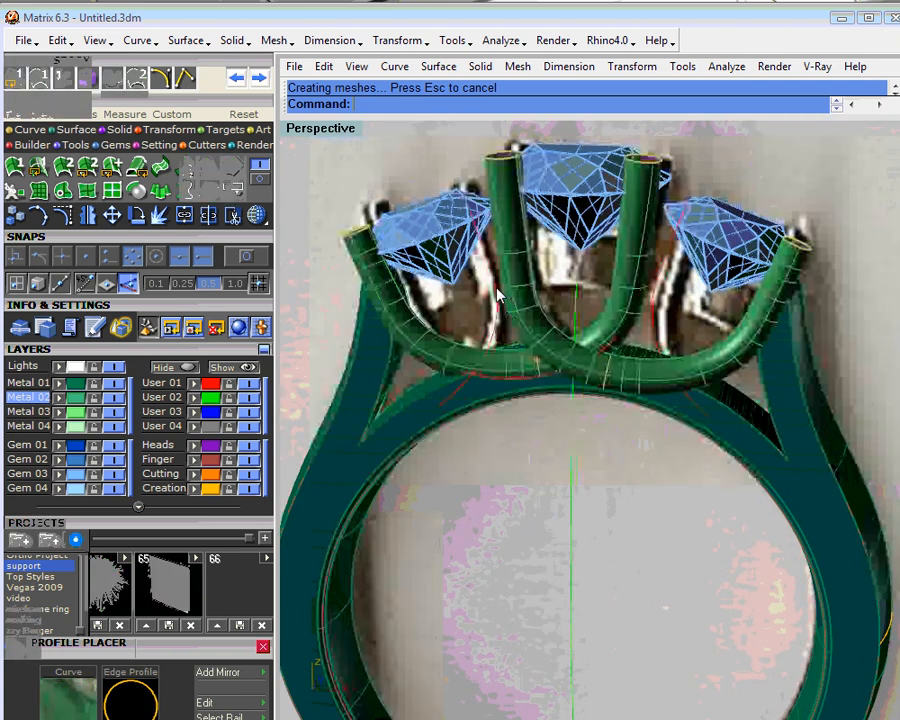
middle_click(513, 366)
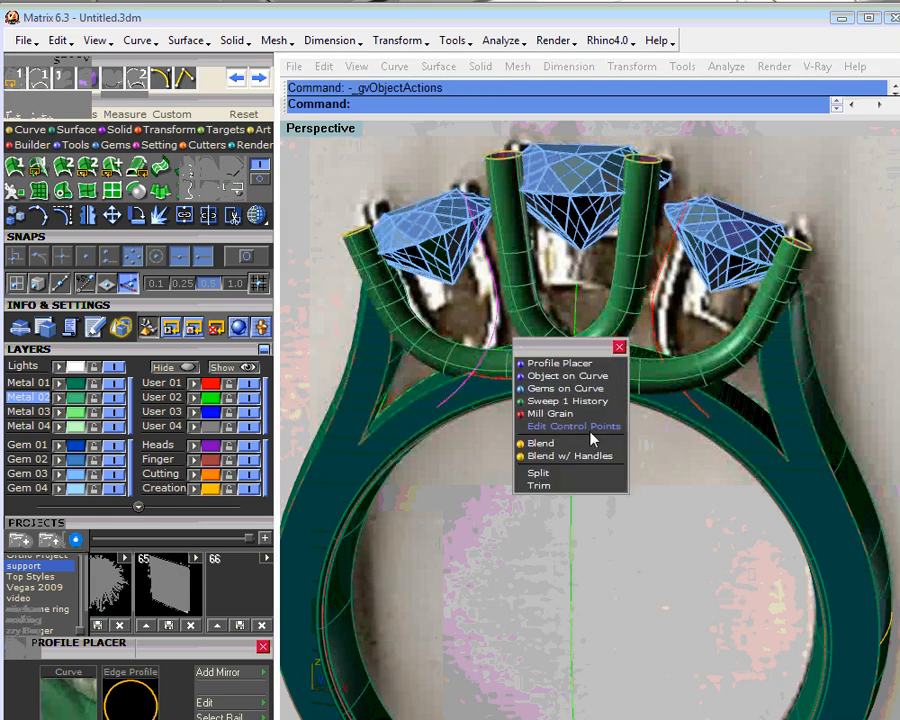
click(560, 364)
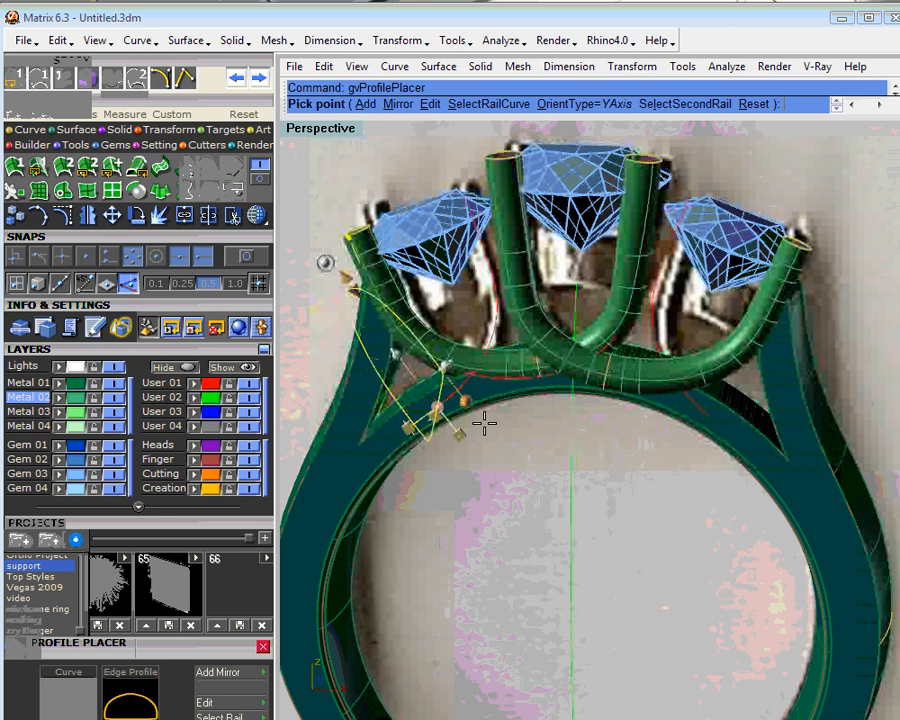
right_drag(484, 424, 412, 482)
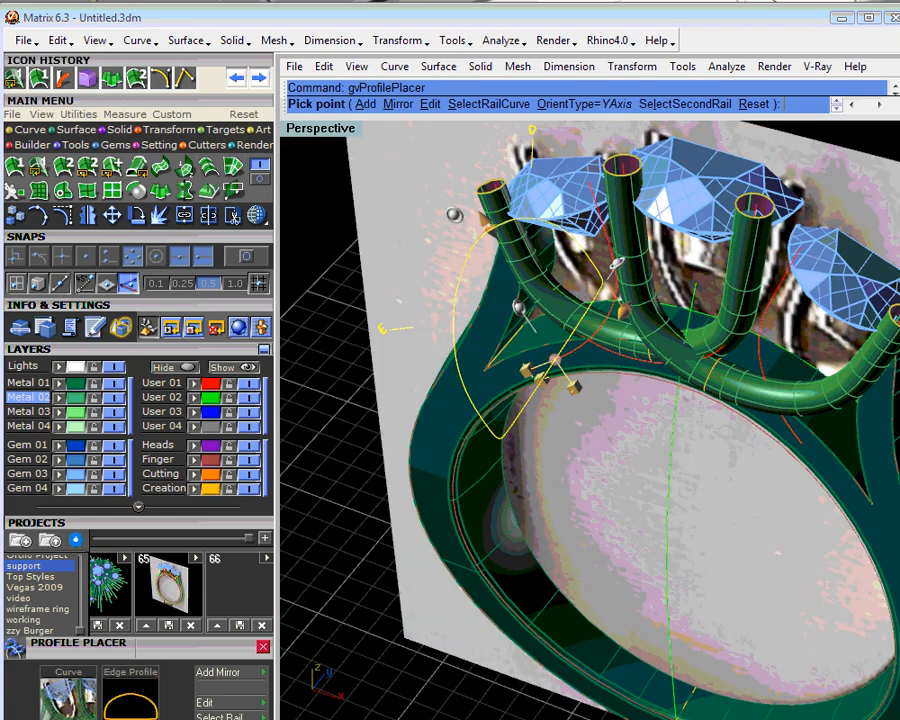
right_drag(615, 352, 631, 383)
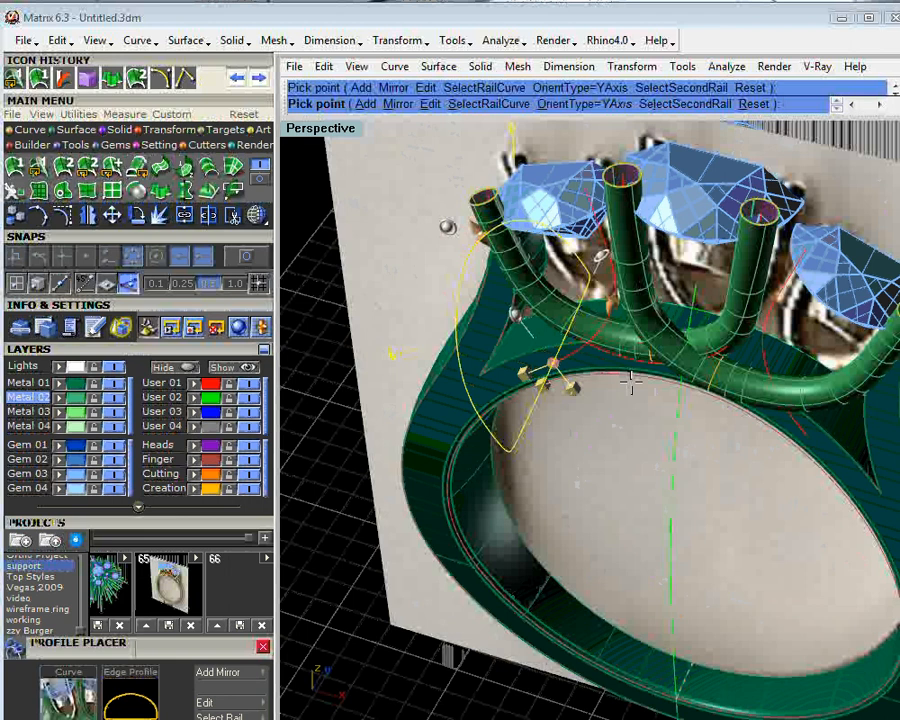
click(130, 695)
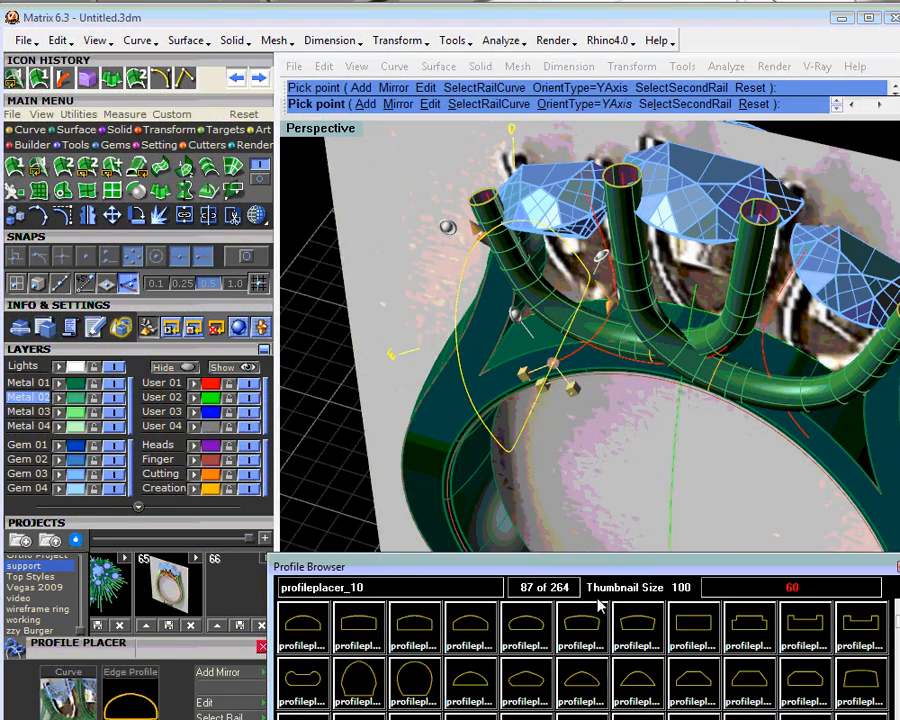
click(805, 680)
drag(898, 622, 898, 640)
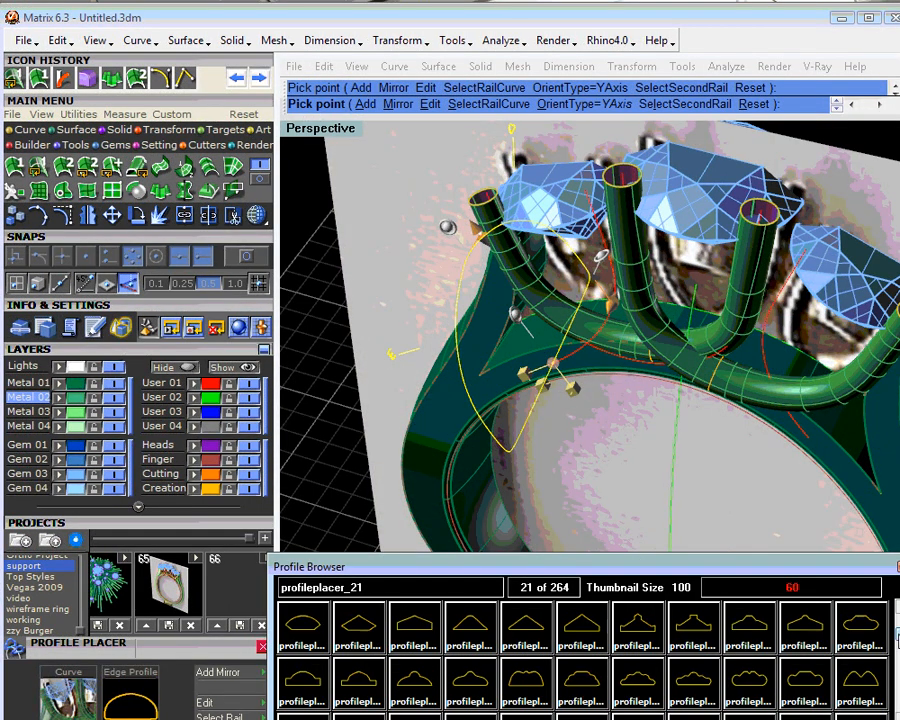
click(814, 674)
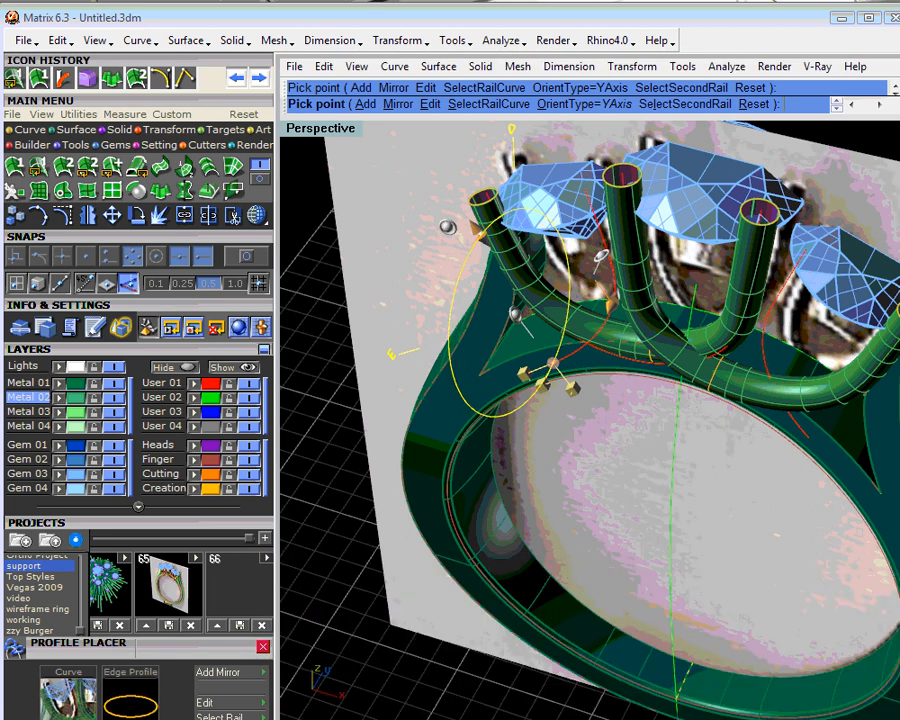
- Shrink the oval profile on the left support curve to a small round section with a width of 1.00 mm
shift+right_drag(419, 306, 434, 359)
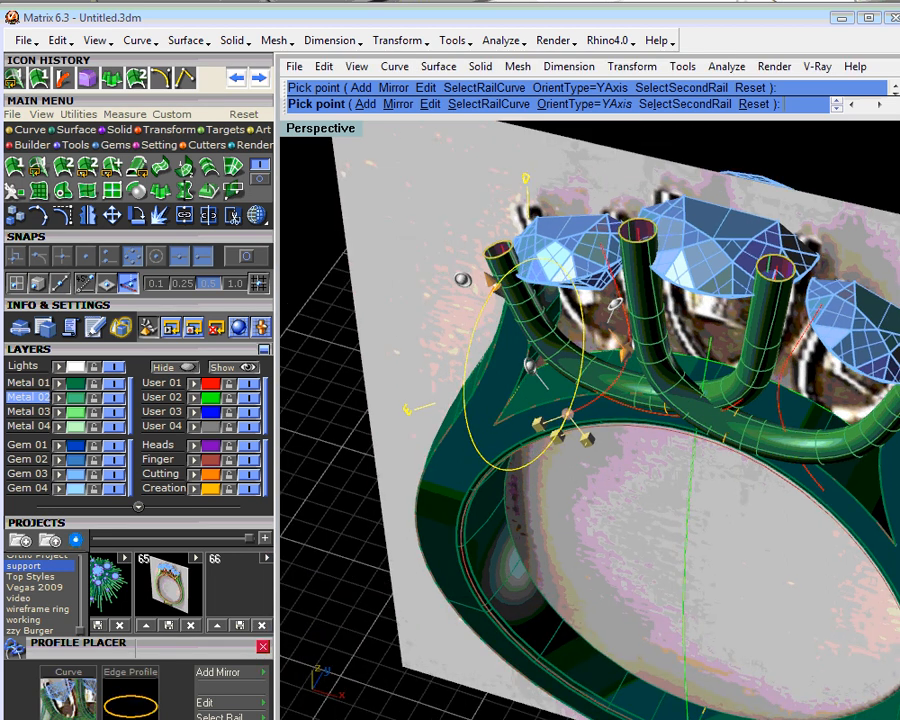
right_drag(616, 304, 645, 478)
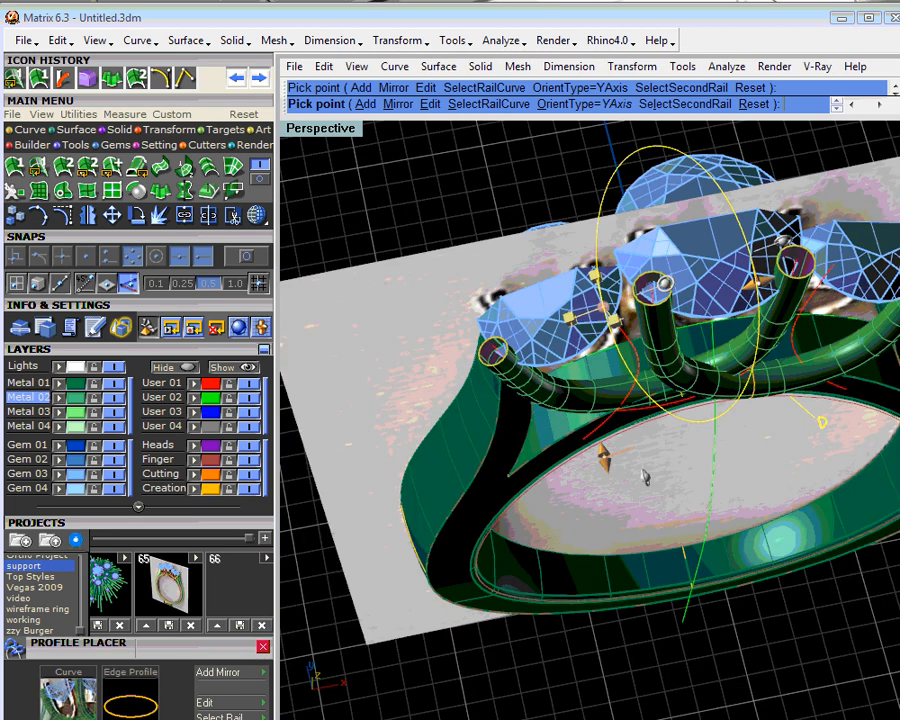
right_drag(697, 262, 722, 312)
shift+right_drag(722, 312, 733, 362)
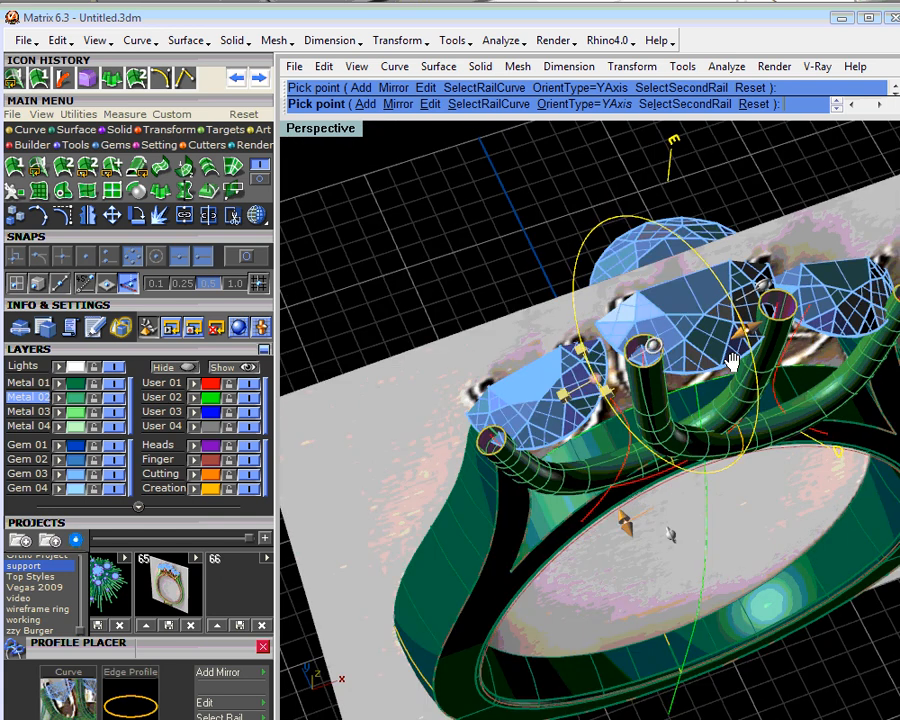
right_drag(733, 362, 708, 394)
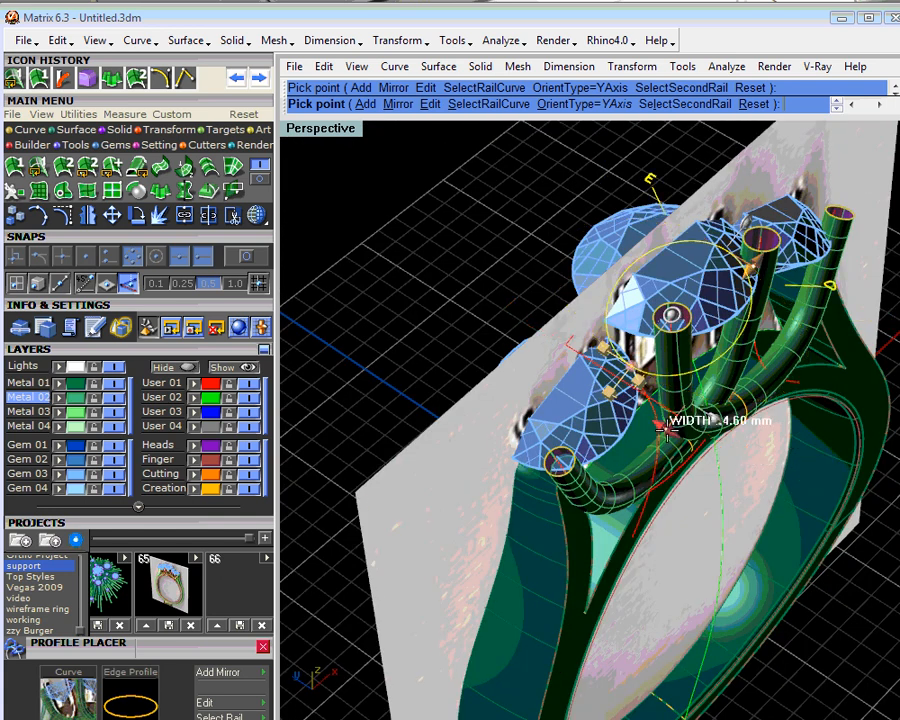
drag(632, 391, 634, 393)
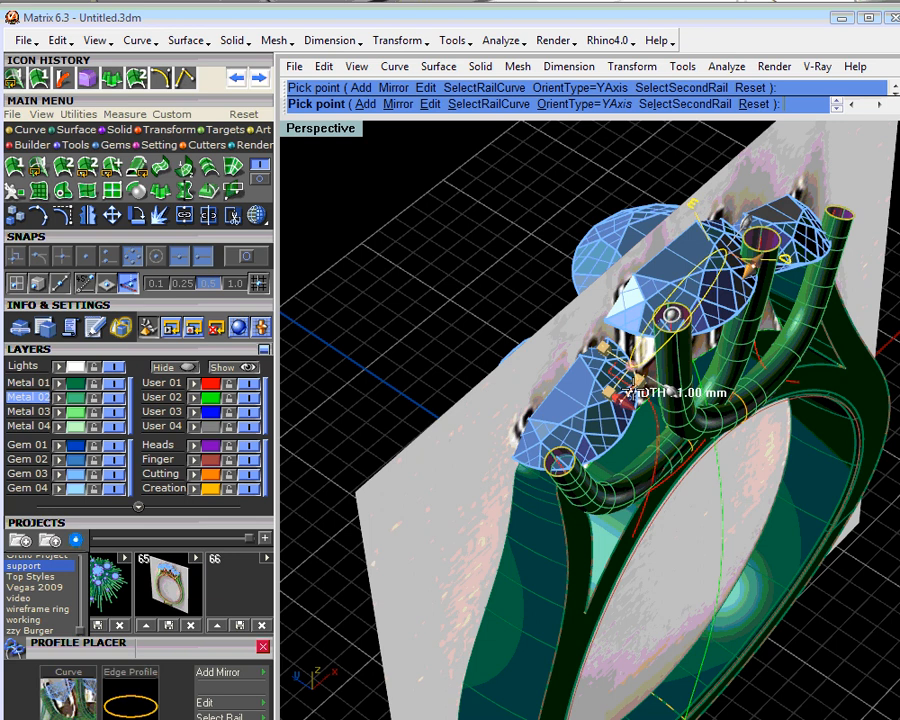
drag(751, 267, 687, 360)
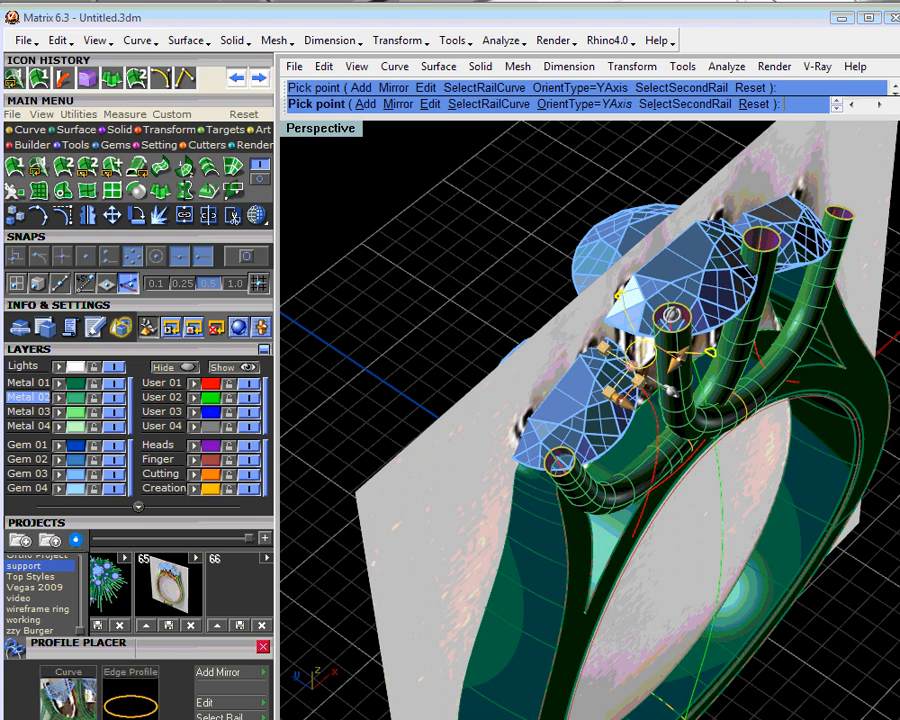
- Adjust the tilt and roll of the small round profile to orient it at the upper end of the left support curve
scroll(683, 432, up, 4)
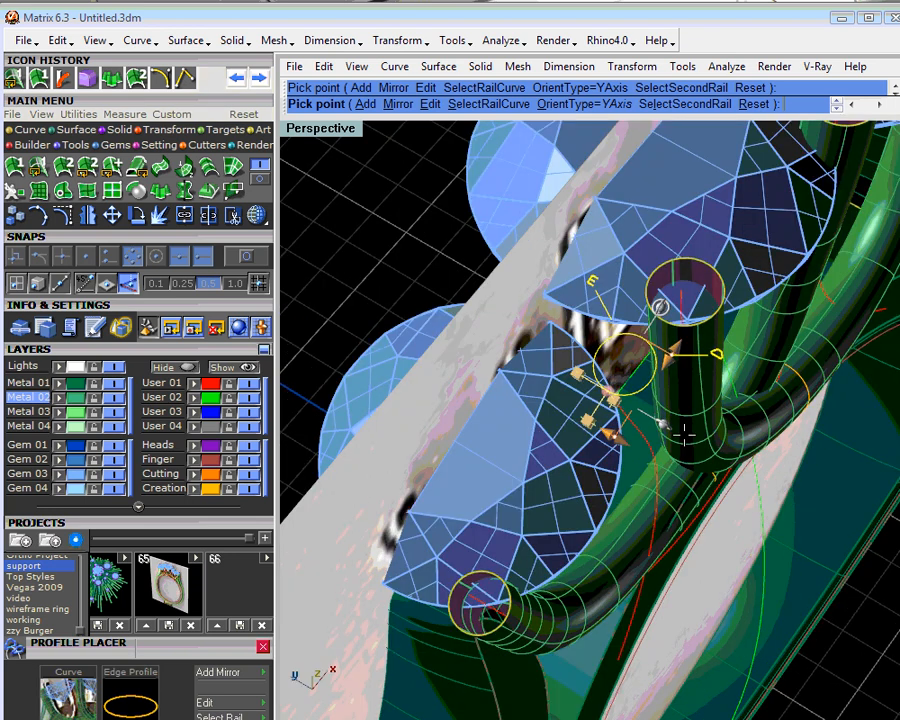
right_drag(684, 434, 674, 433)
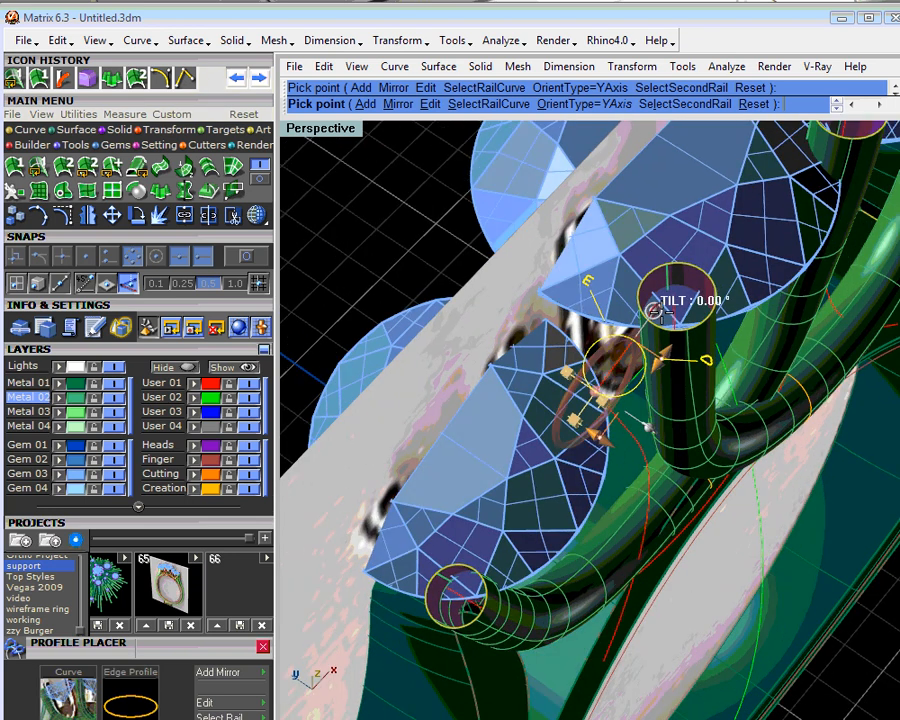
scroll(655, 311, up, 3)
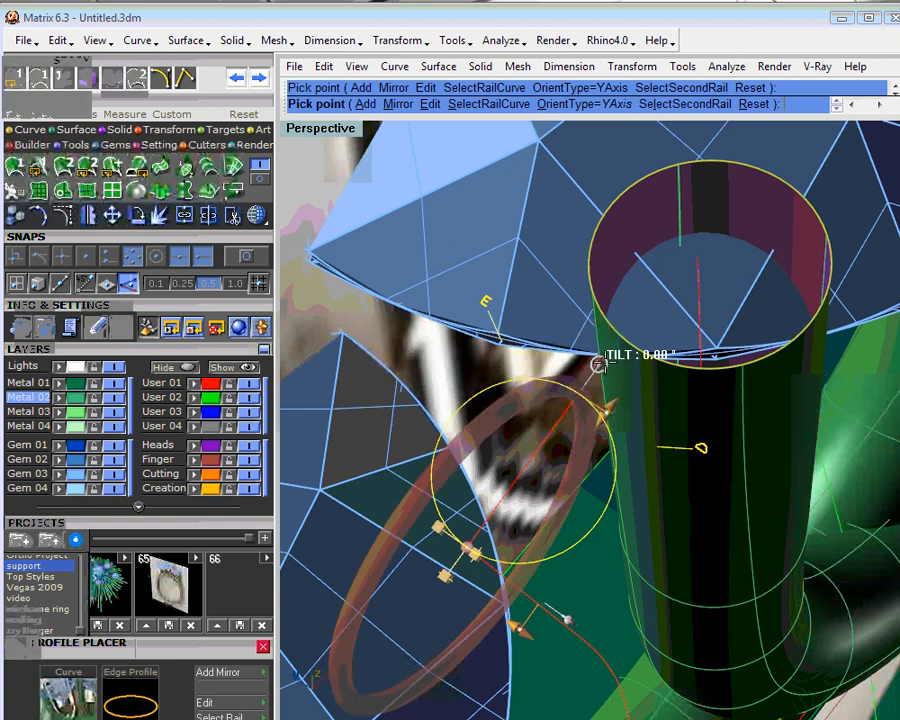
drag(598, 363, 594, 428)
drag(597, 364, 652, 541)
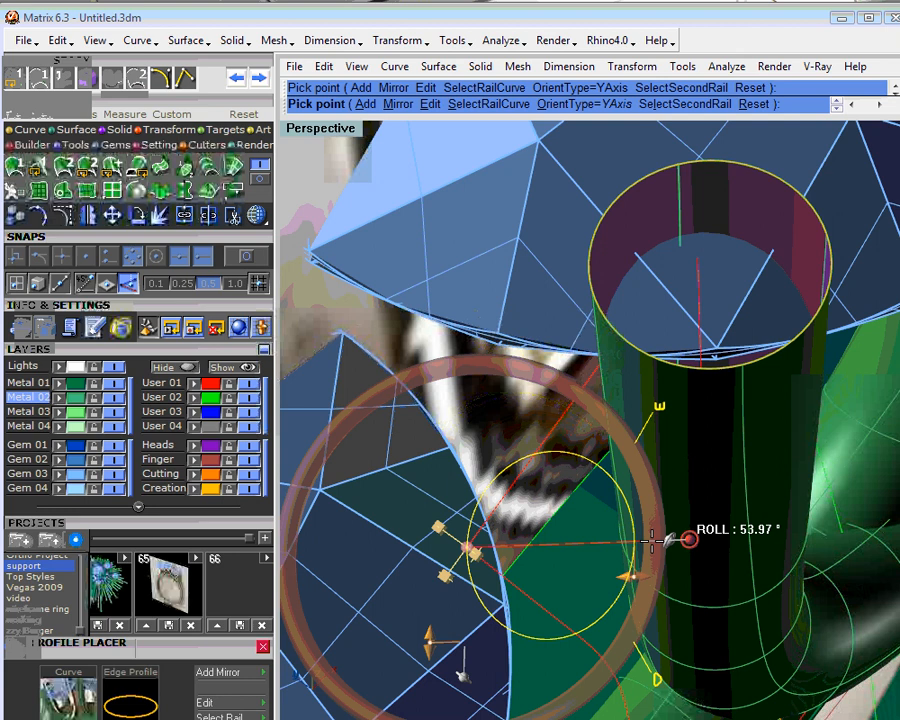
drag(683, 502, 688, 504)
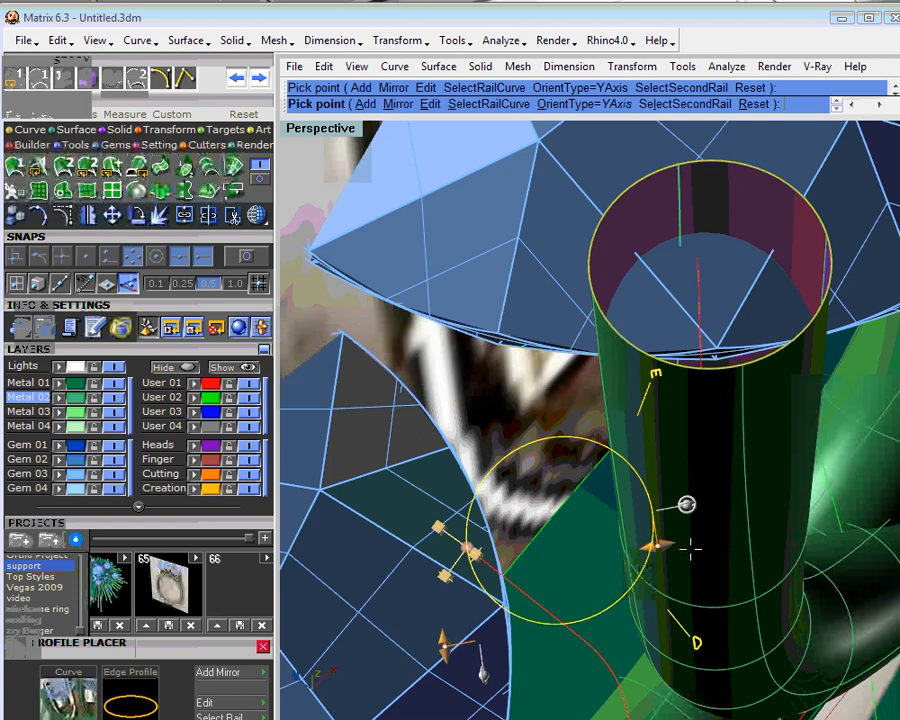
- Offset the round profile from the curve's end toward the left stone and accept the placement
right_drag(690, 549, 675, 415)
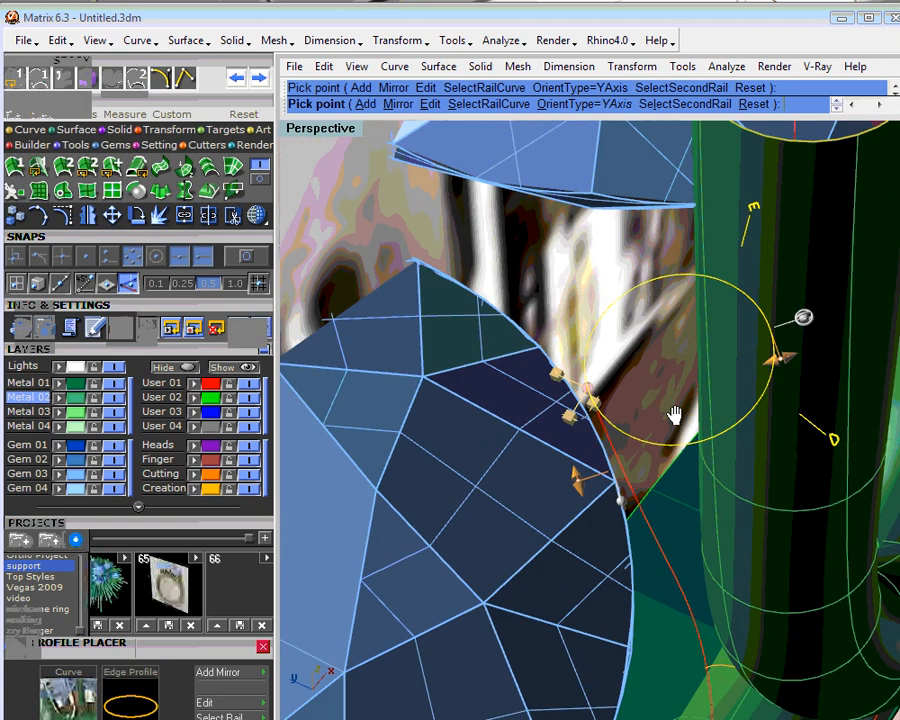
drag(586, 390, 538, 420)
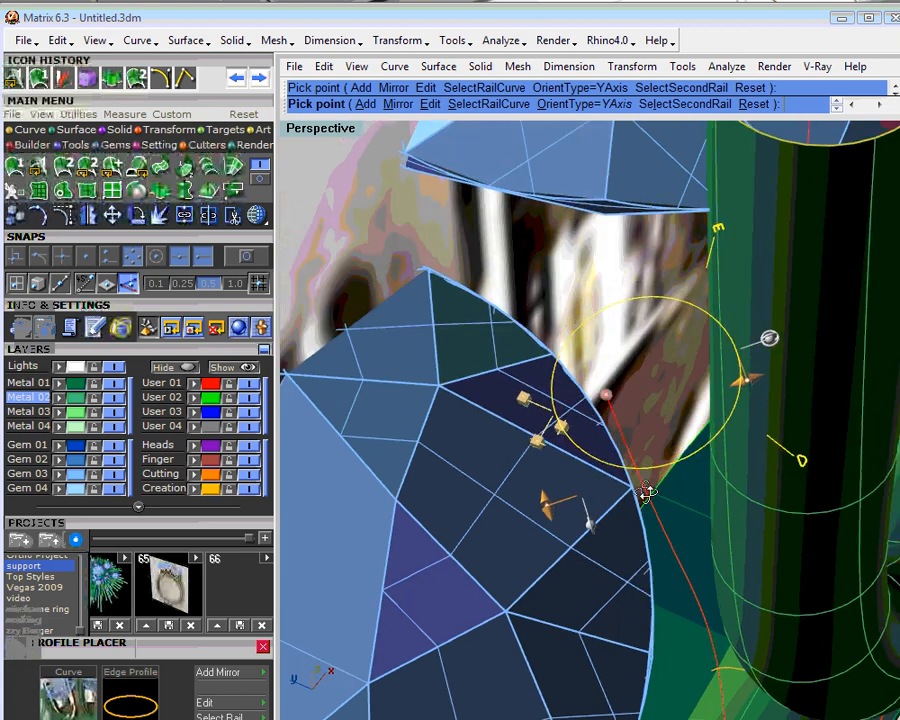
right_drag(646, 492, 669, 396)
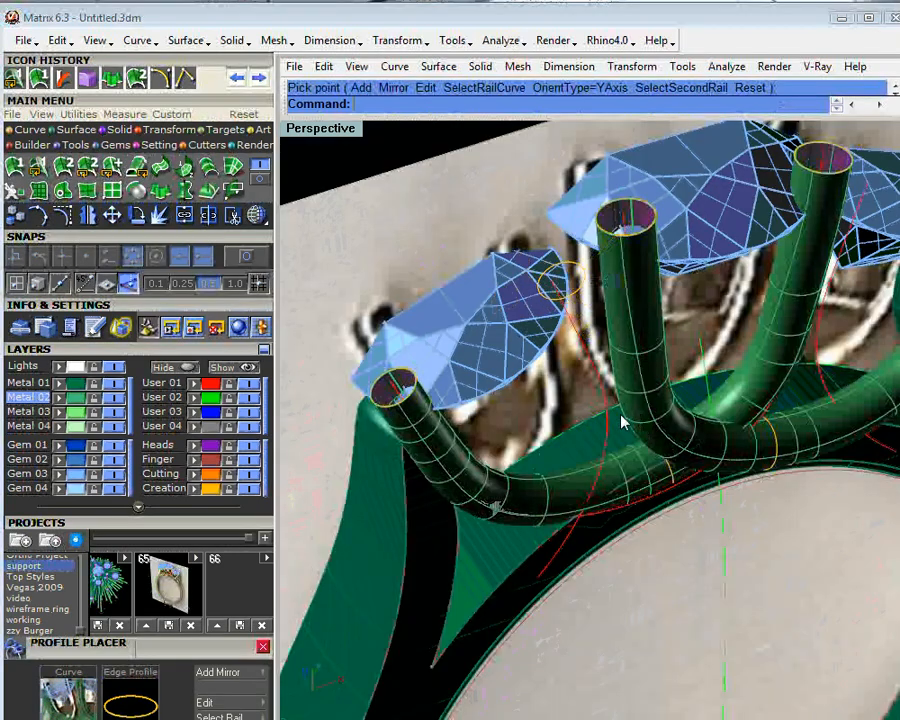
click(42, 86)
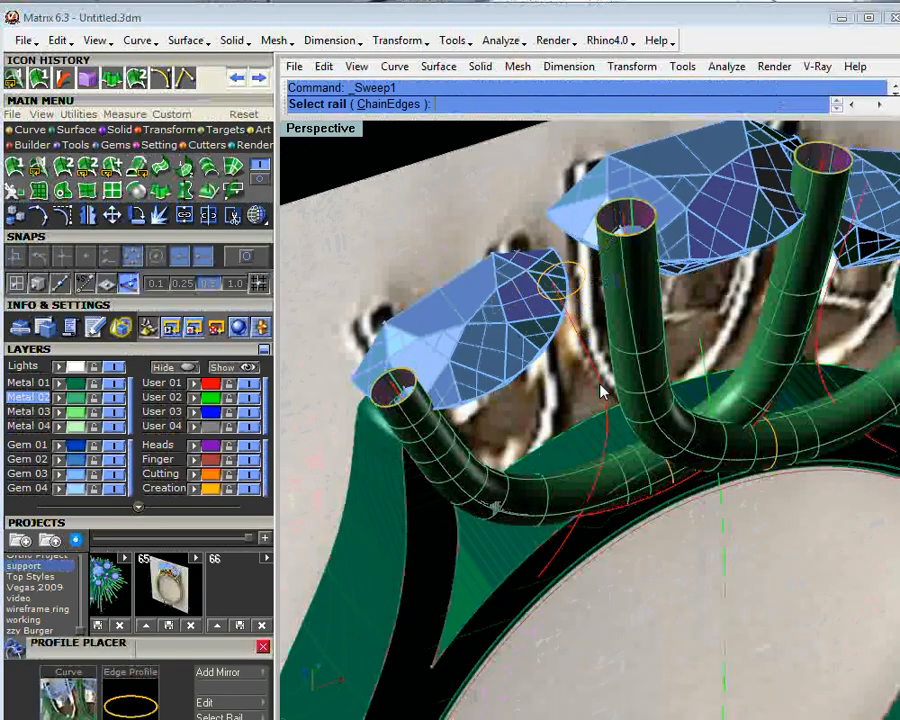
click(602, 387)
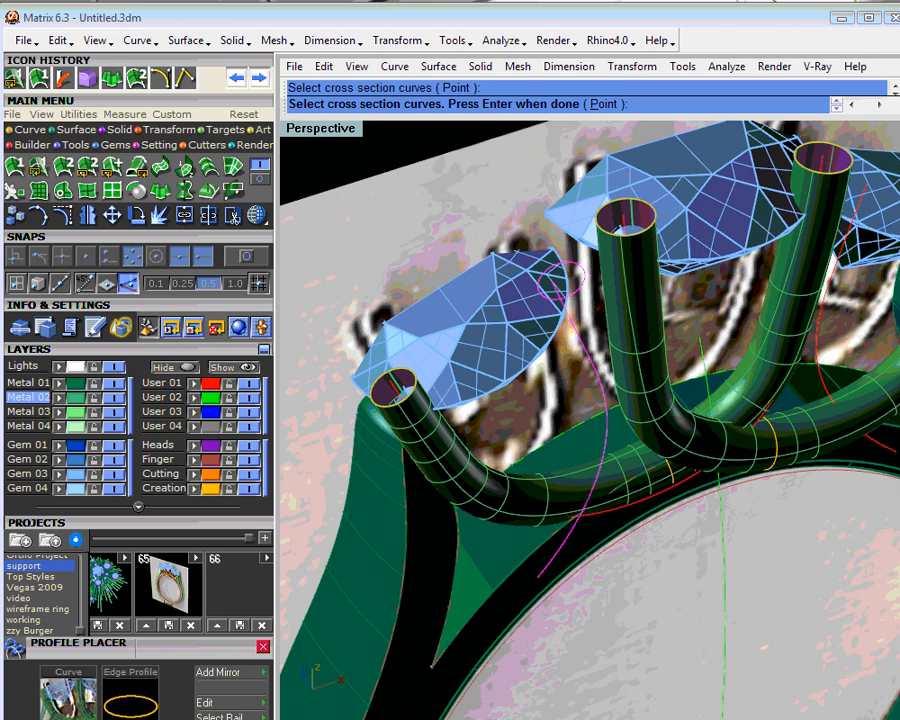
key(Return)
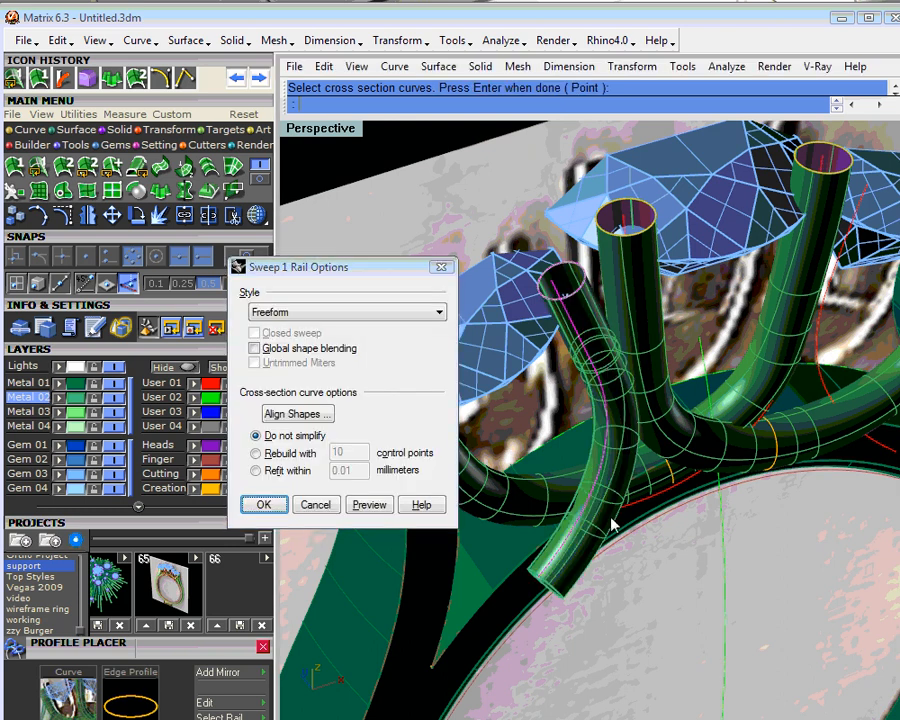
right_drag(612, 526, 714, 462)
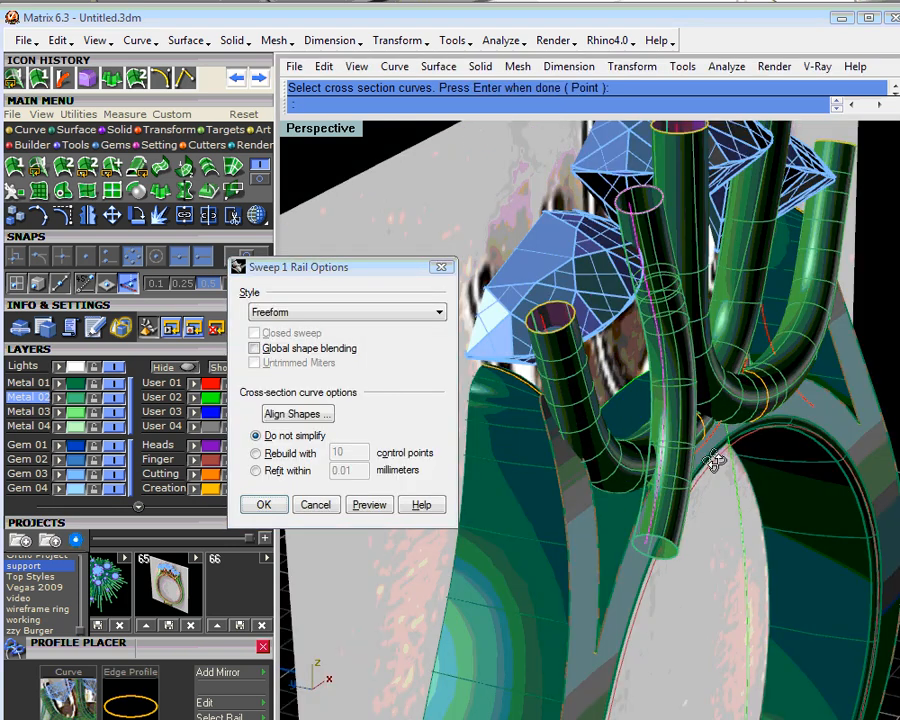
right_drag(714, 462, 515, 415)
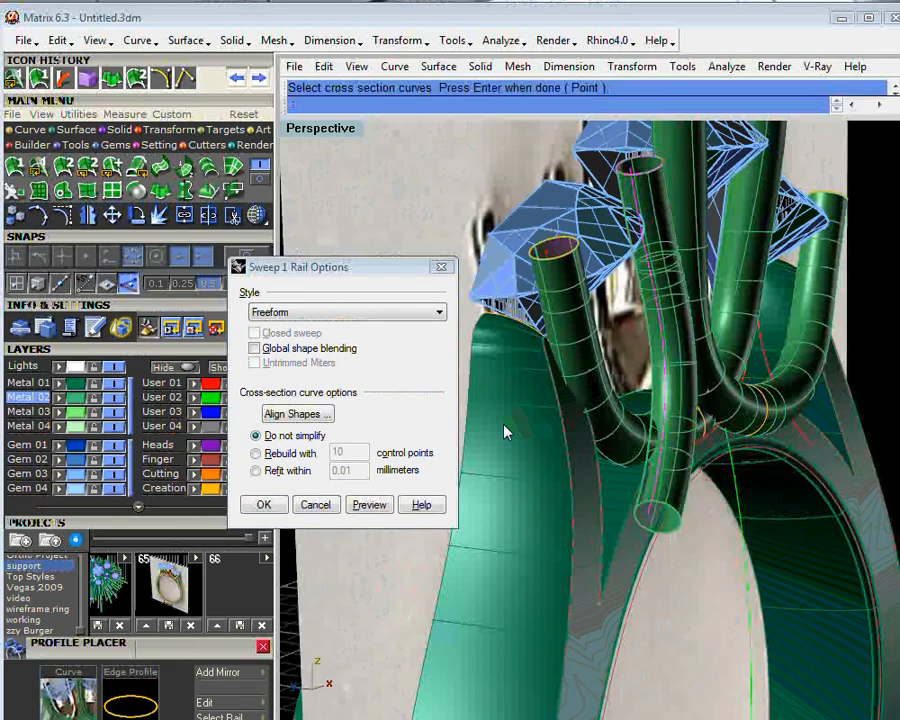
click(318, 506)
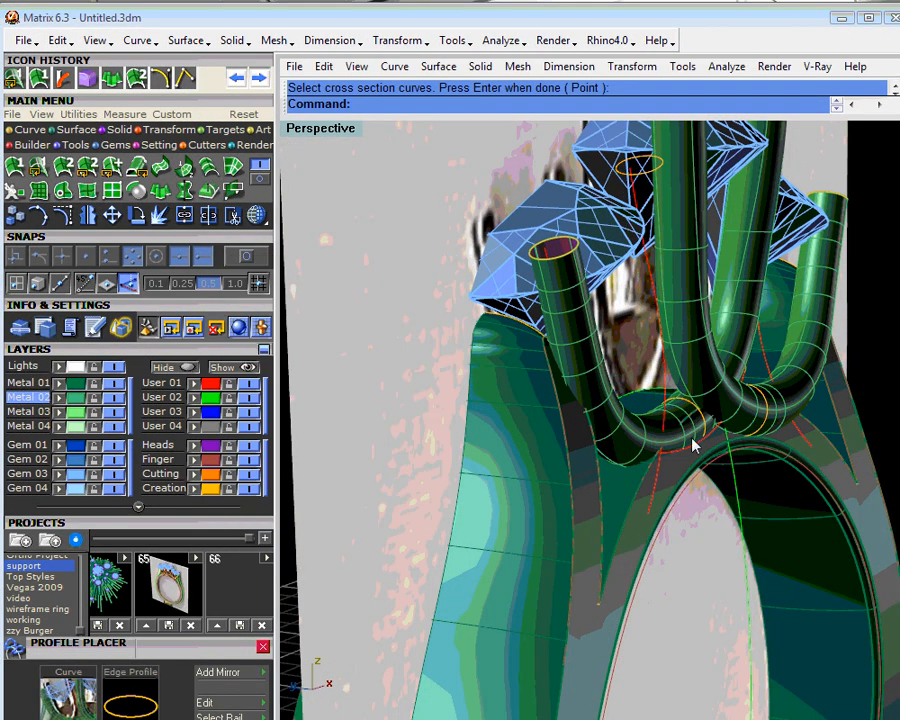
- Rotate the left support curve together with its round profile slightly in the Side View
click(660, 284)
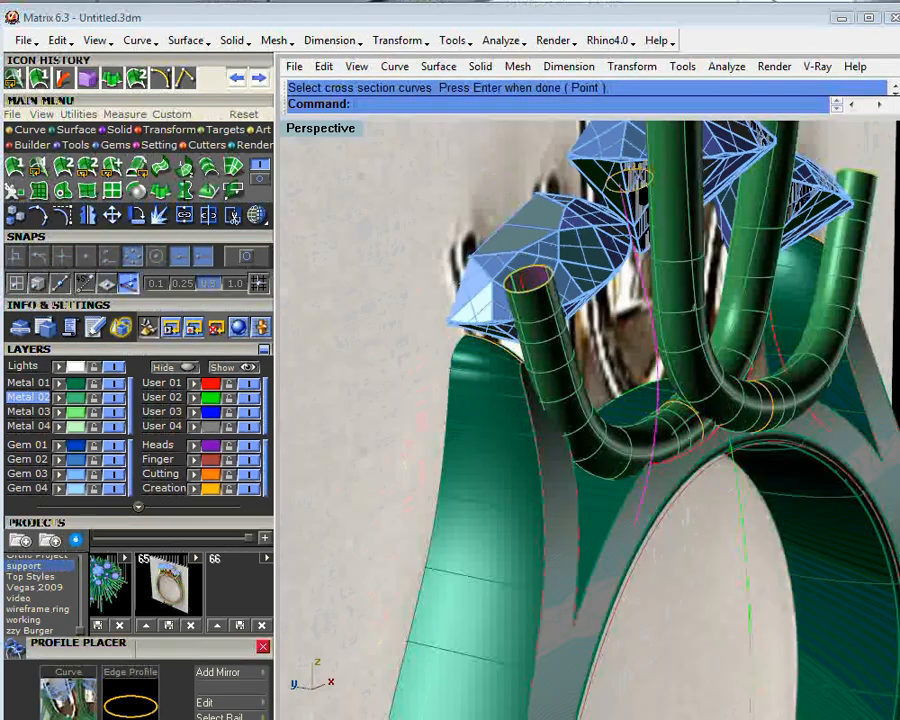
click(645, 188)
click(700, 236)
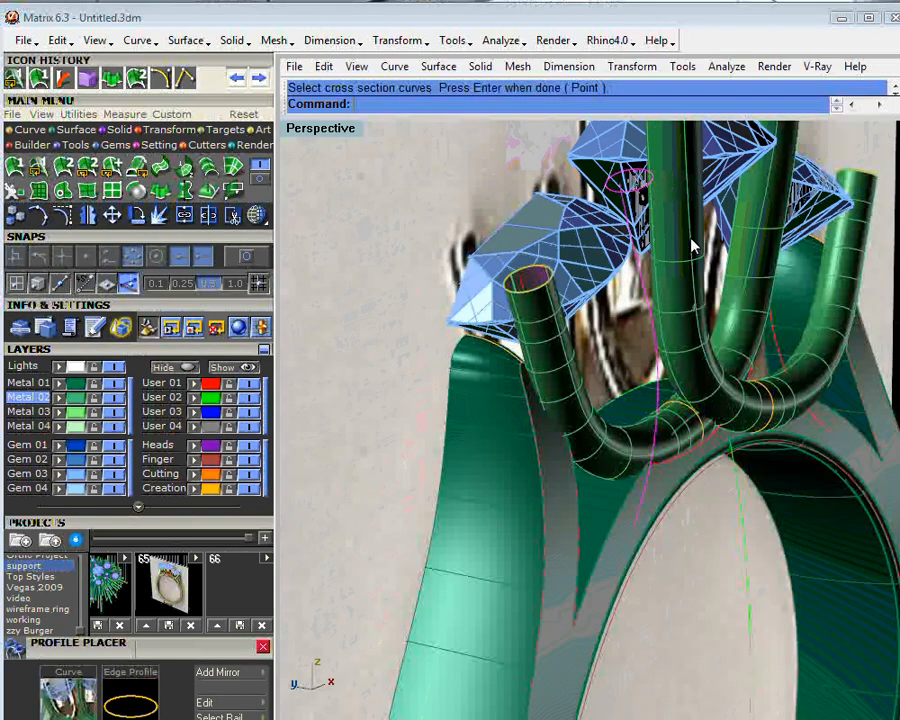
double_click(337, 135)
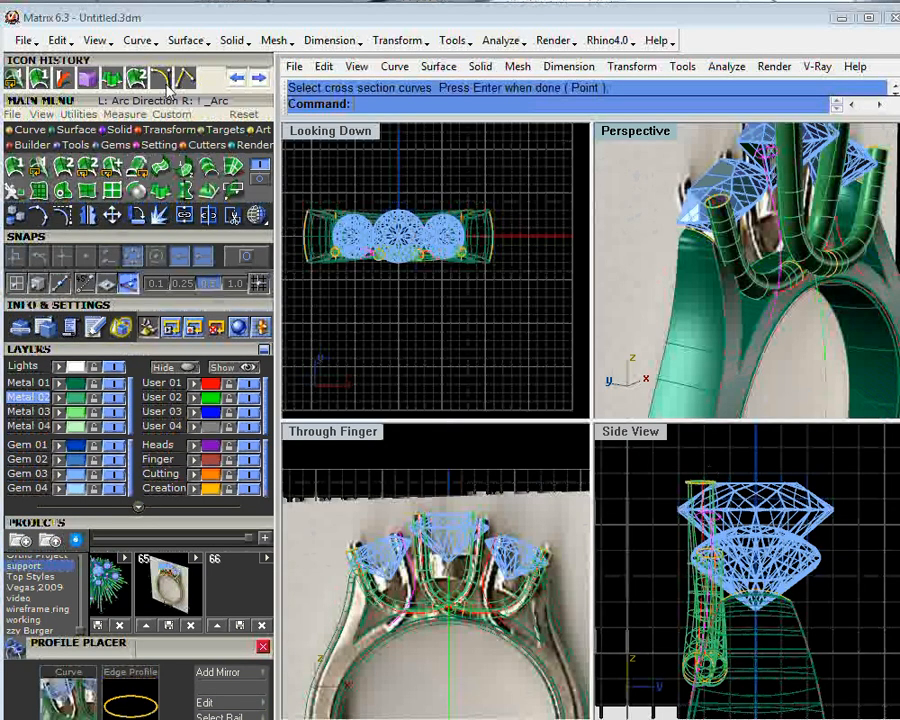
click(136, 215)
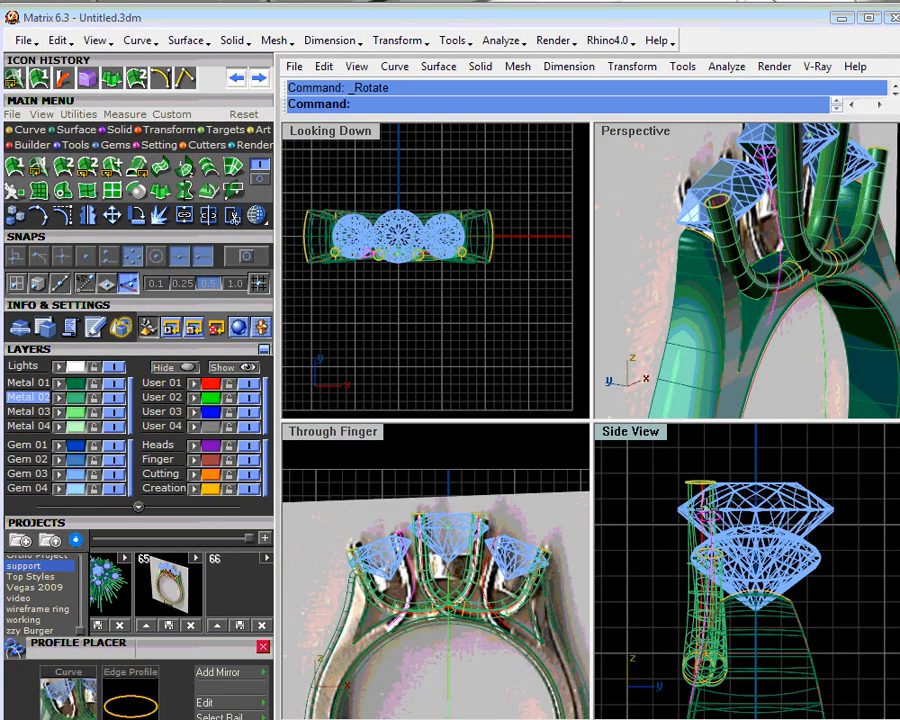
scroll(705, 480, up, 3)
scroll(707, 535, up, 4)
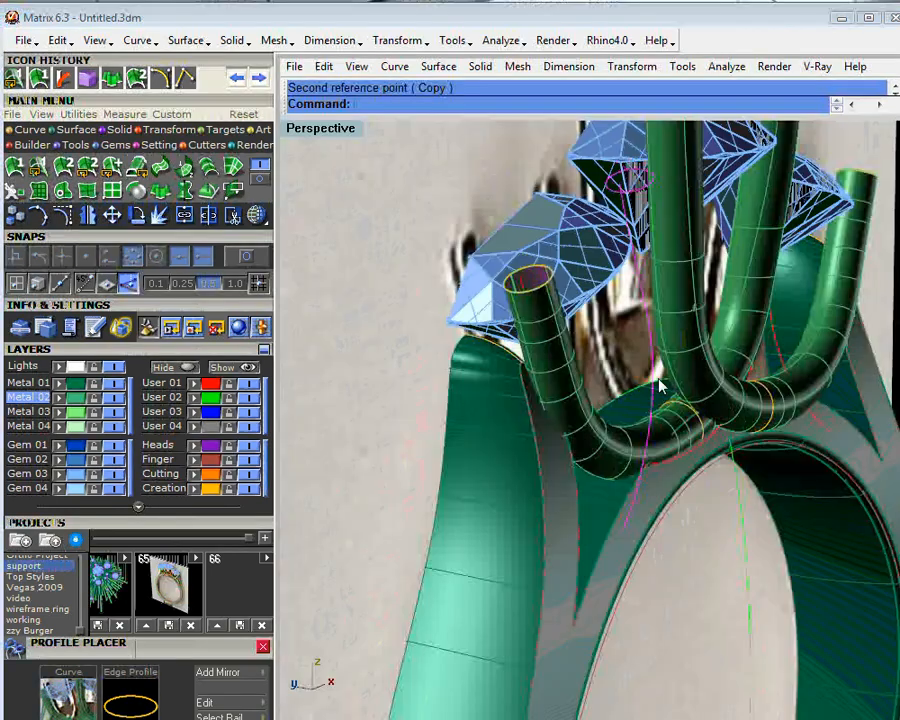
right_drag(660, 385, 660, 407)
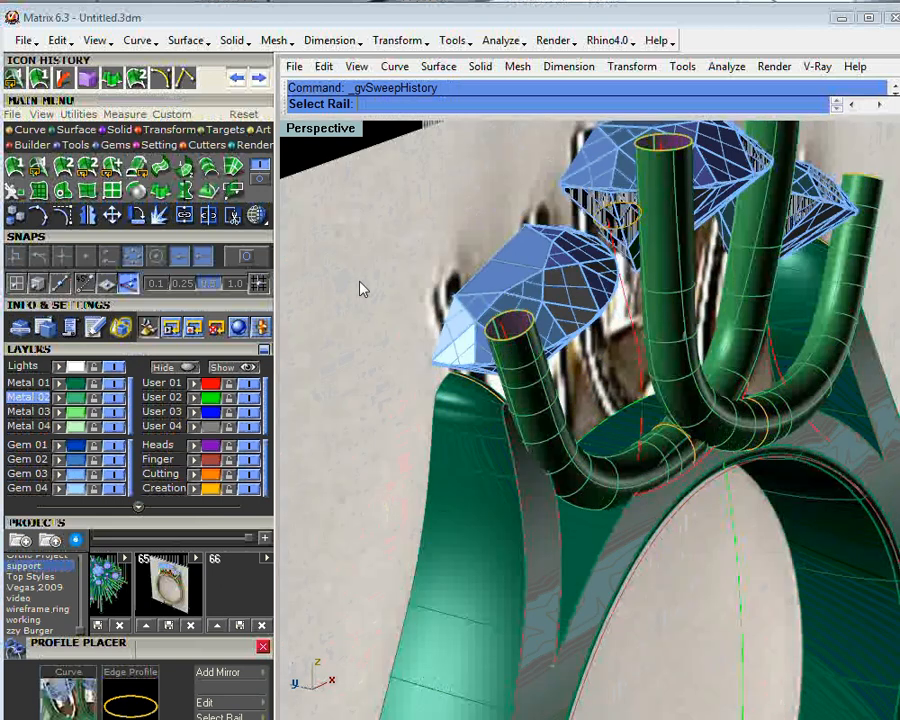
- Sweep the round profile along the left support curve with Sweep 1 Rail, using Freeform style and Do not simplify
click(640, 362)
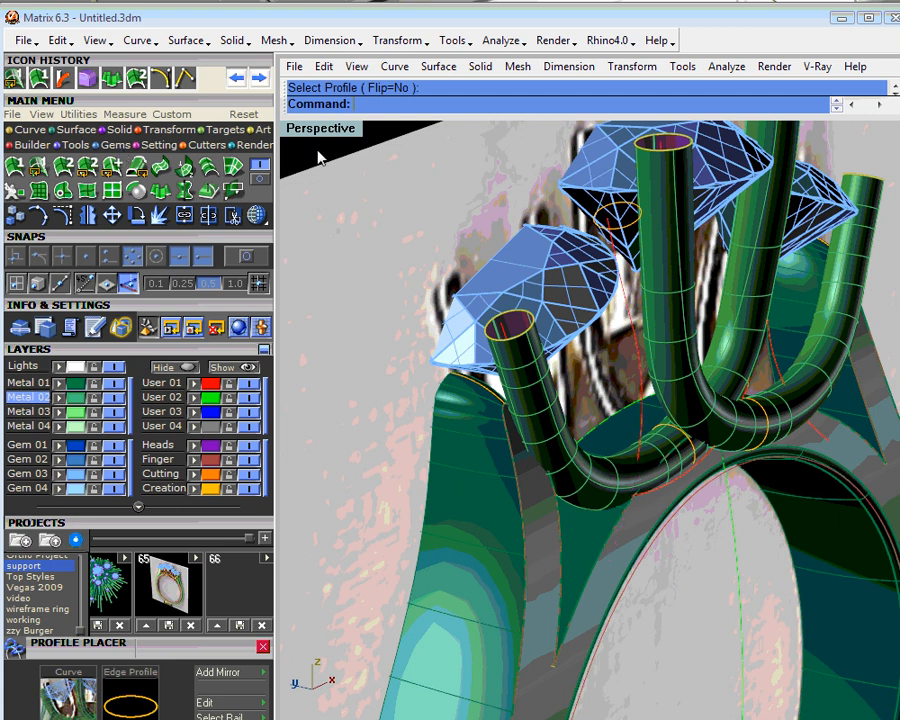
click(14, 166)
click(641, 333)
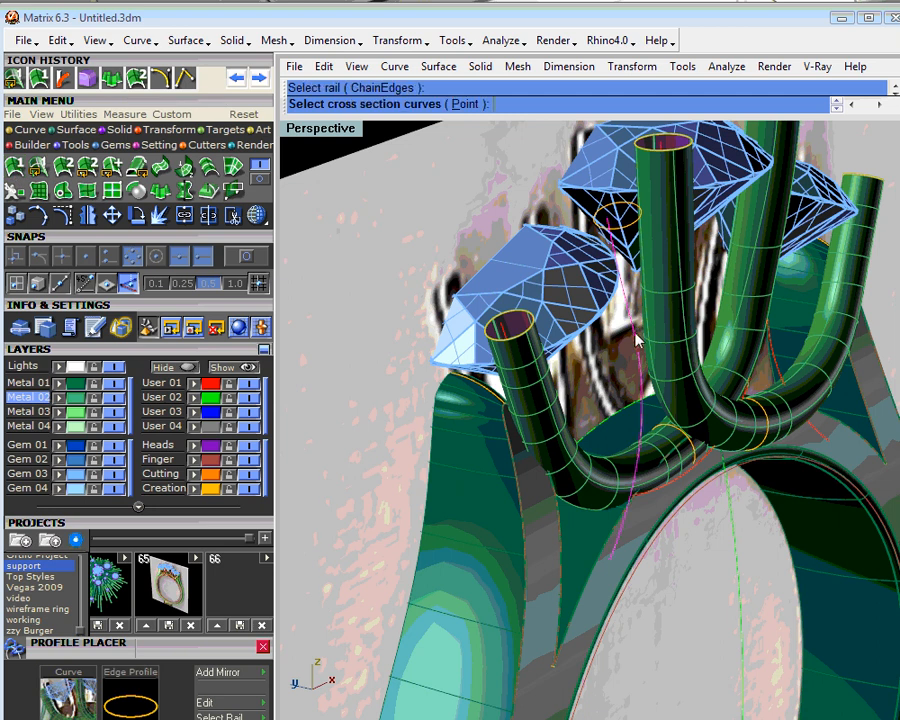
key(Return)
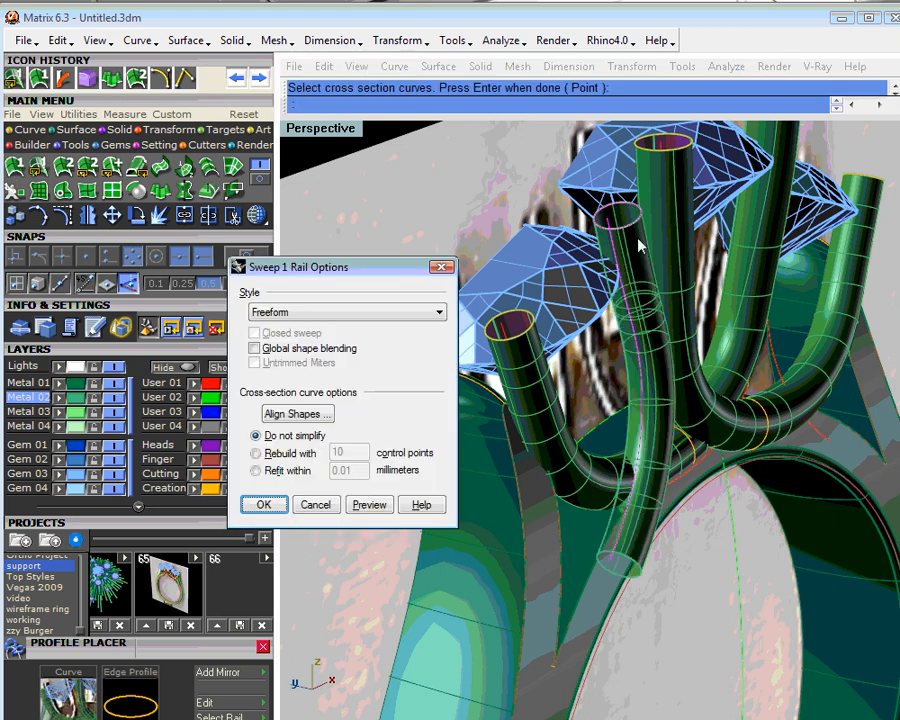
right_drag(683, 502, 737, 466)
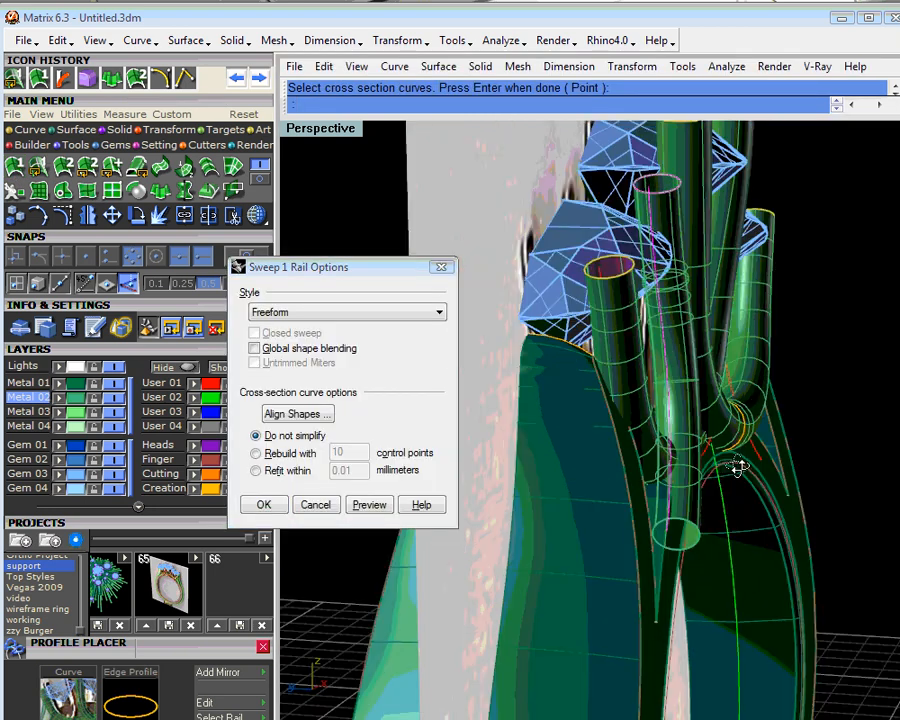
click(268, 503)
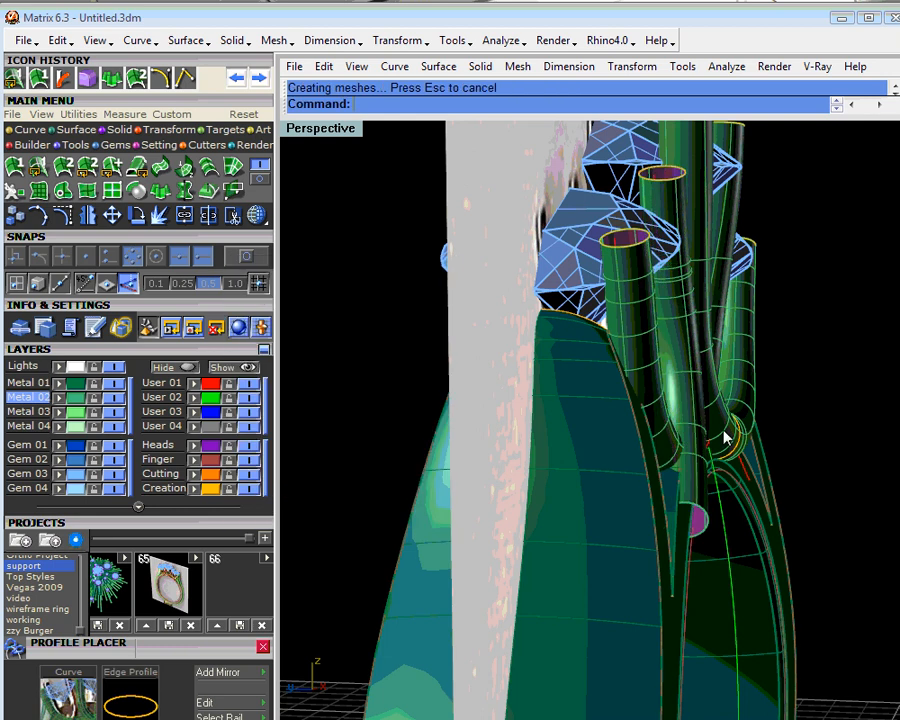
- Make Gem 01 the current layer and temporarily hide Metal 01 and Metal 02 to compare the support curves with the ring photo
right_drag(727, 437, 739, 532)
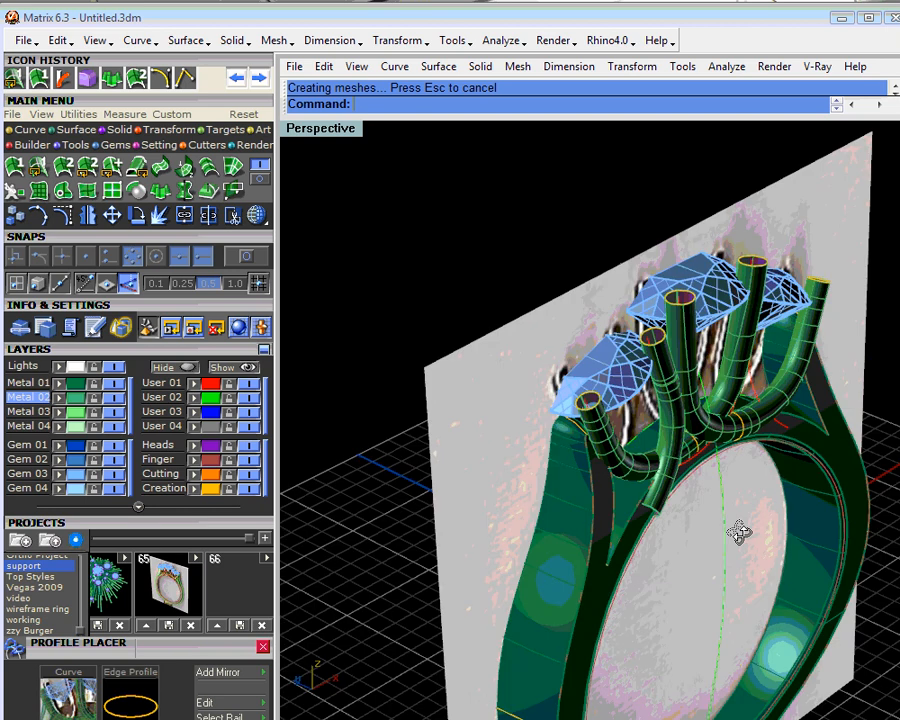
right_drag(739, 532, 525, 445)
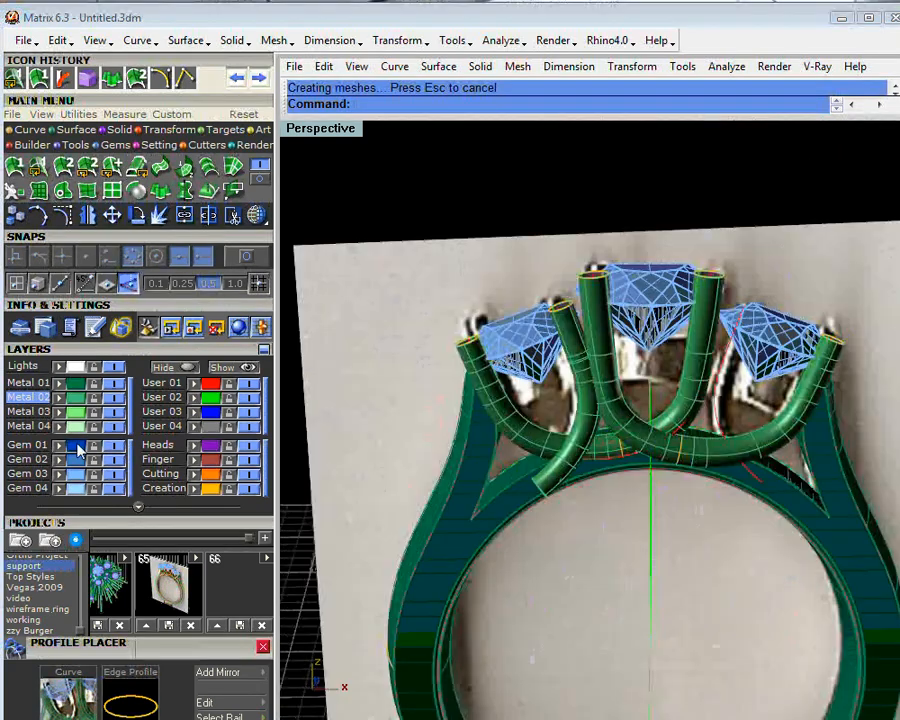
click(76, 446)
click(114, 398)
click(114, 385)
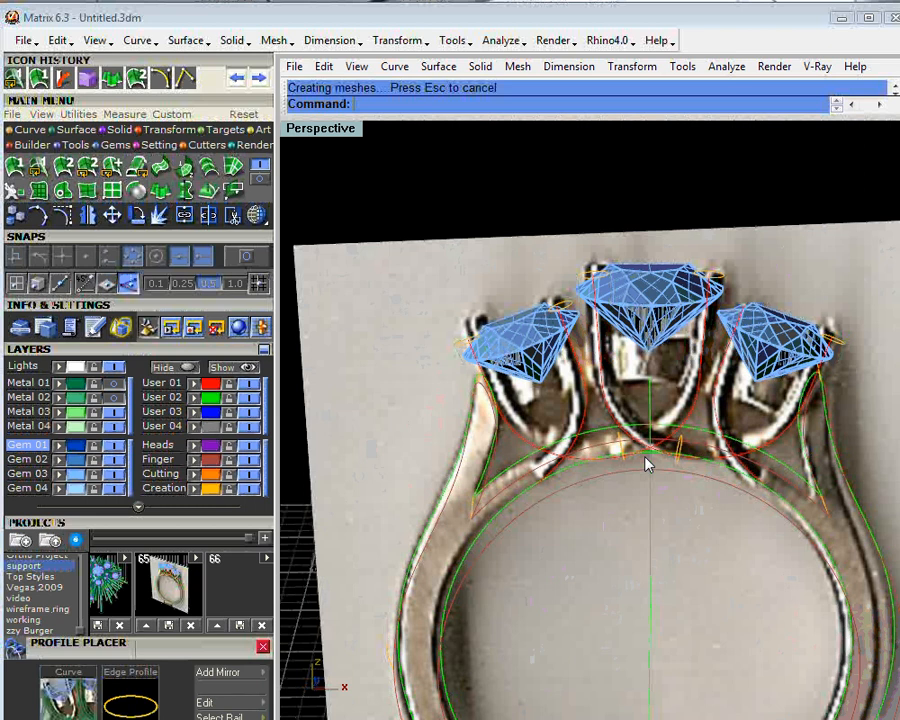
right_drag(645, 463, 720, 450)
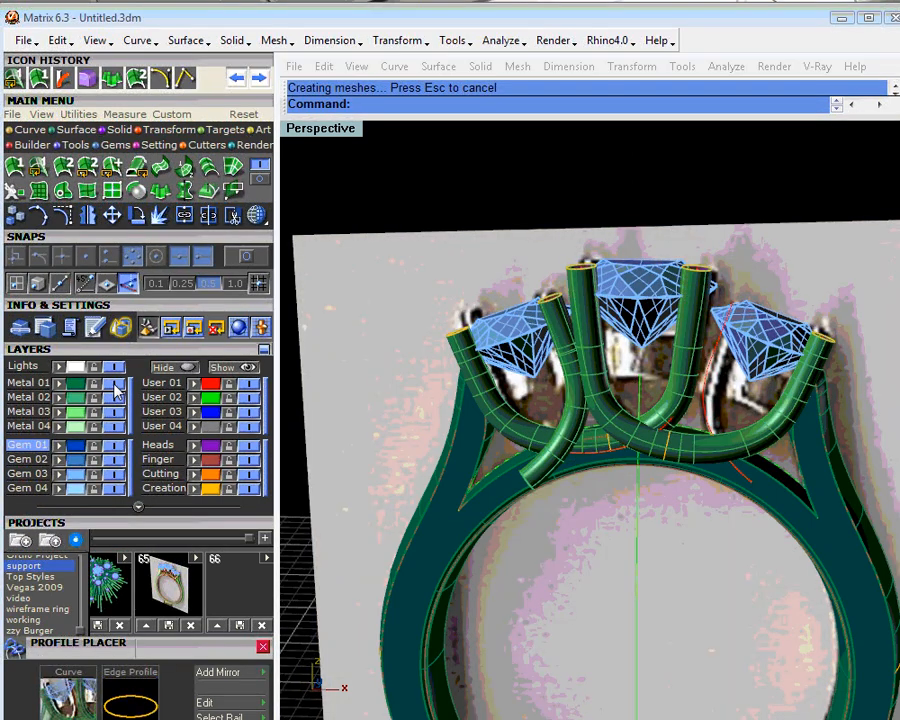
- Mirror the support tube beside the left stone to the right side, using a mirror plane from point 0 along the ring's vertical centre line
right_drag(670, 484, 694, 512)
click(572, 420)
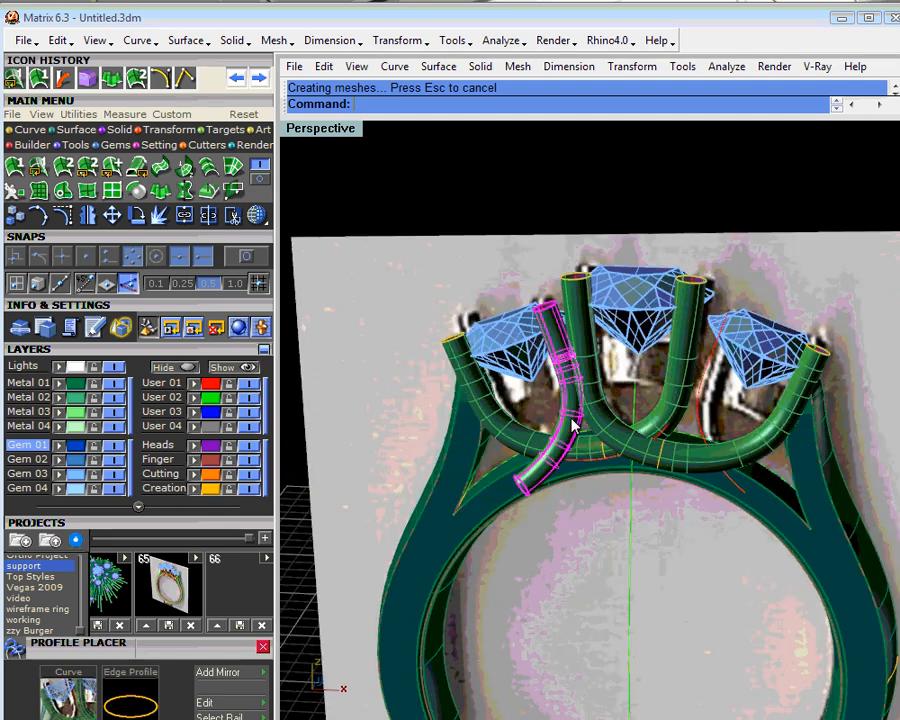
click(526, 227)
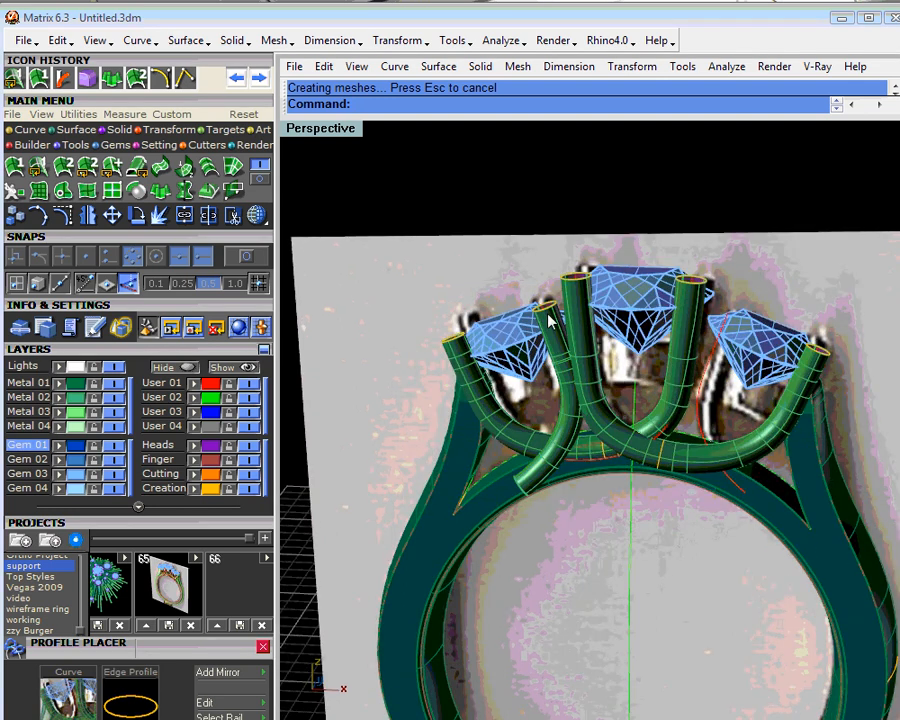
scroll(549, 316, up, 2)
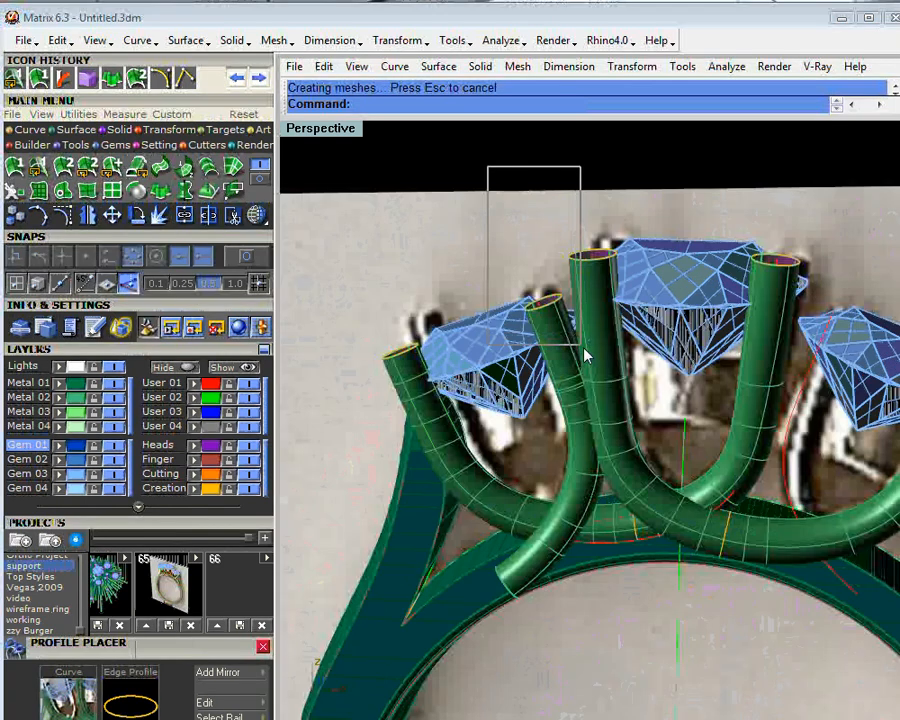
click(568, 338)
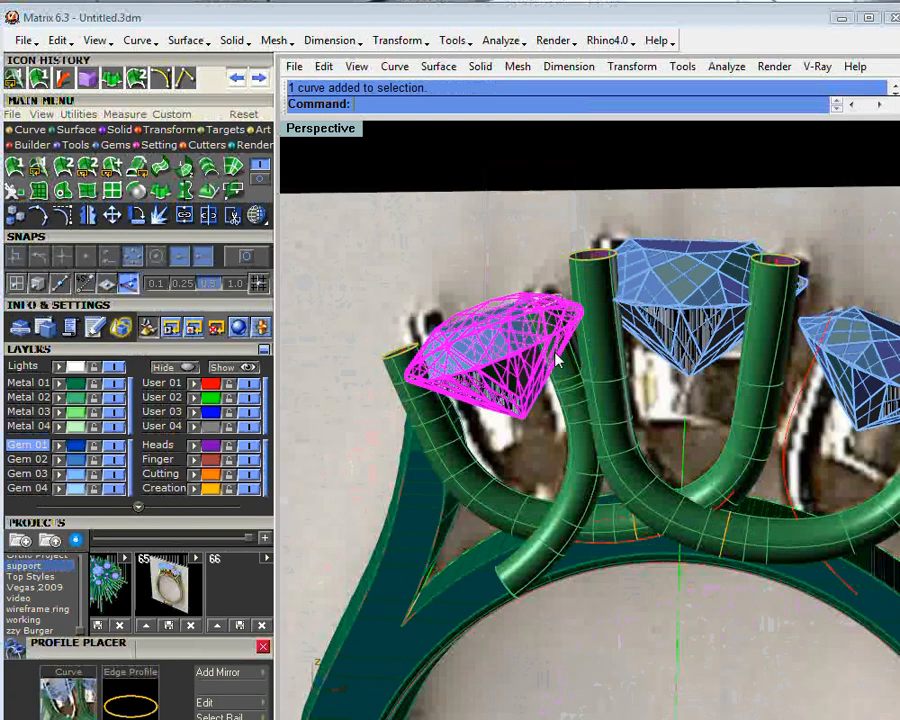
click(537, 305)
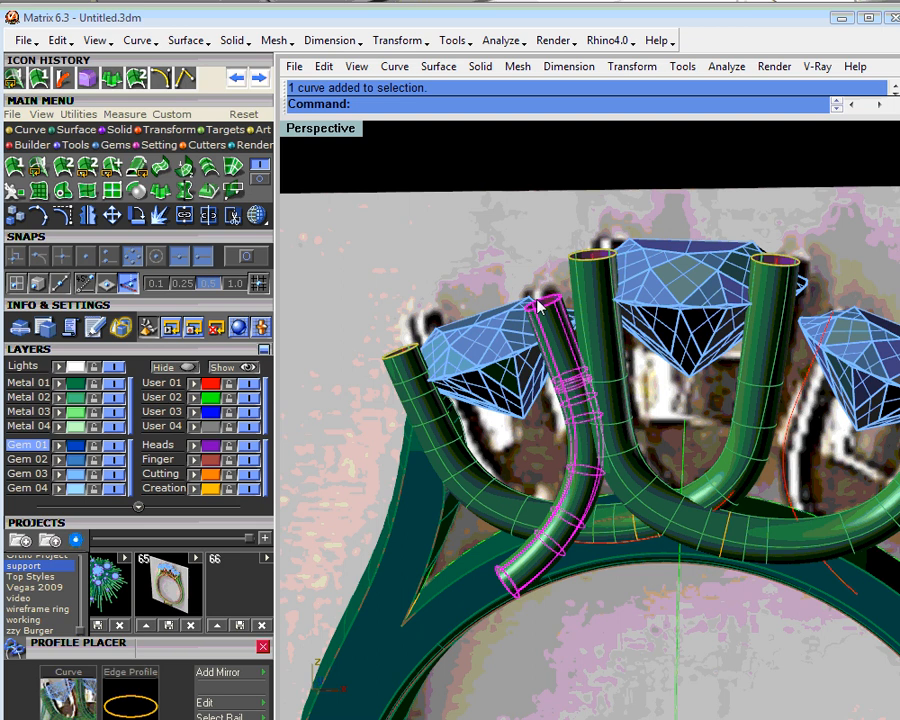
scroll(537, 305, up, 3)
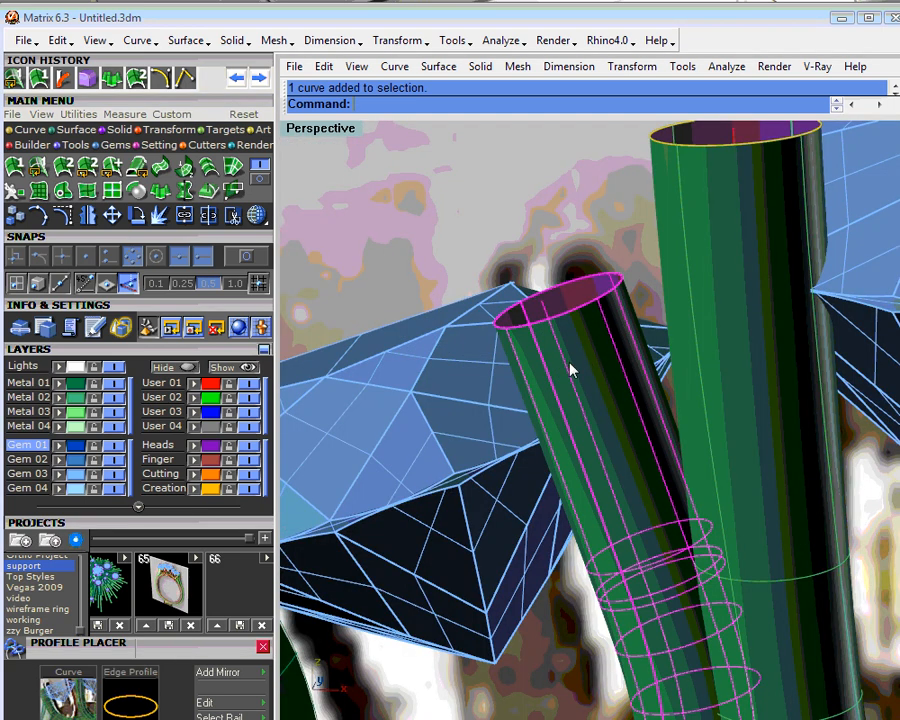
scroll(570, 364, down, 15)
click(87, 216)
text(0)
key(Return)
scroll(678, 467, down, 6)
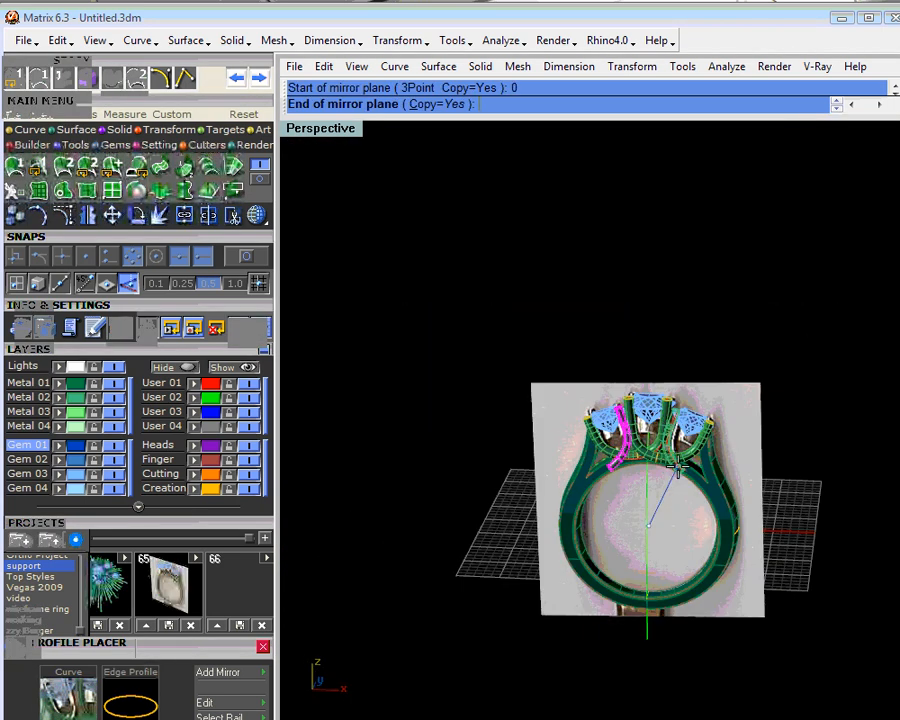
click(630, 689)
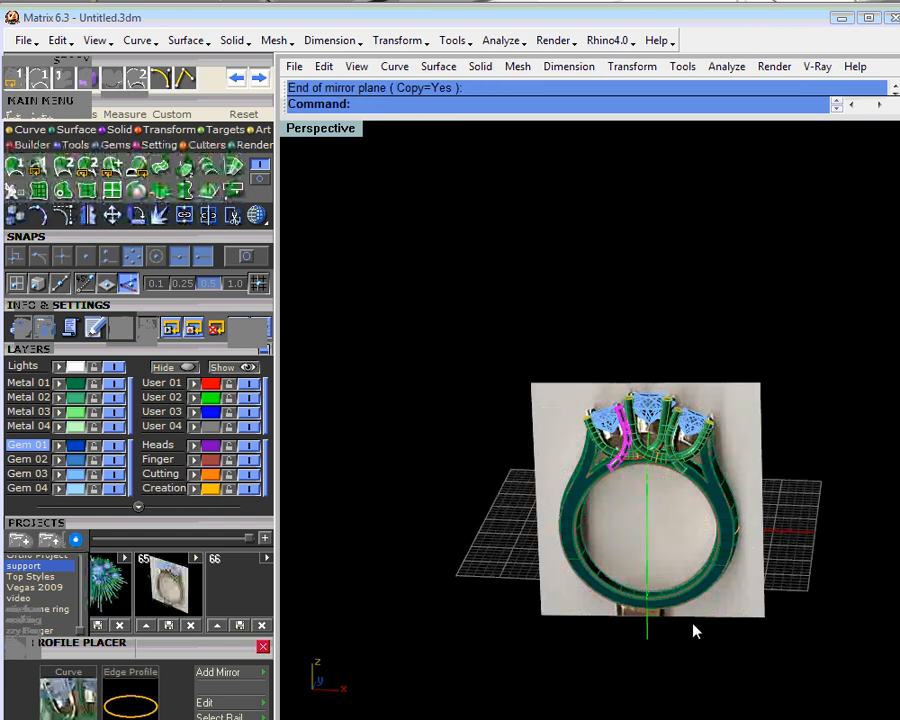
scroll(621, 425, up, 6)
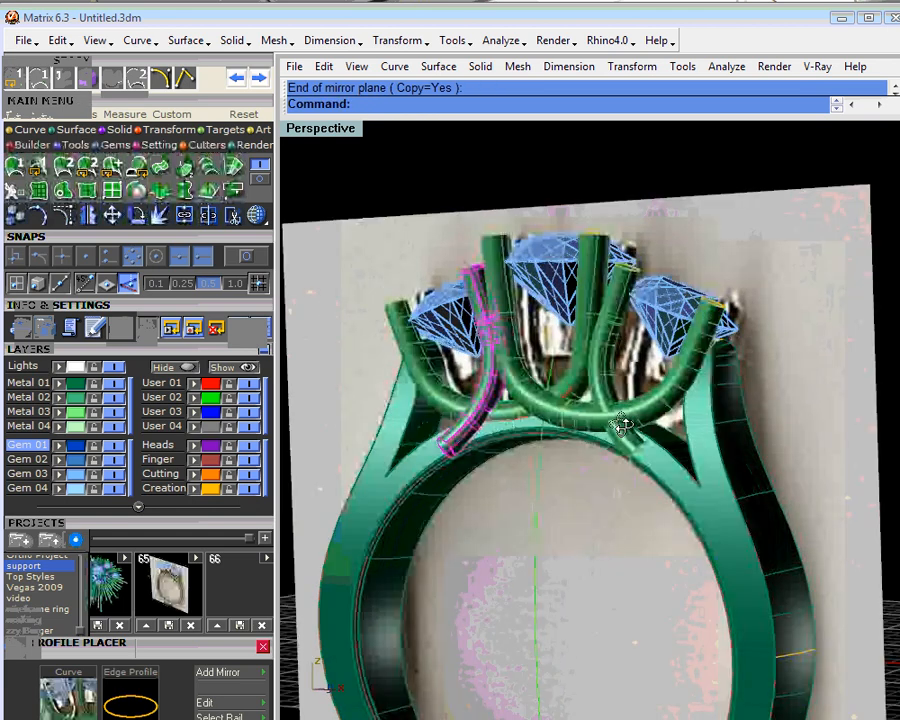
- Delete the long swept tube that runs from the left of the centre stone to the right stone
mouse_move(621, 425)
right_down()
mouse_move(565, 408)
mouse_move(623, 430)
right_up()
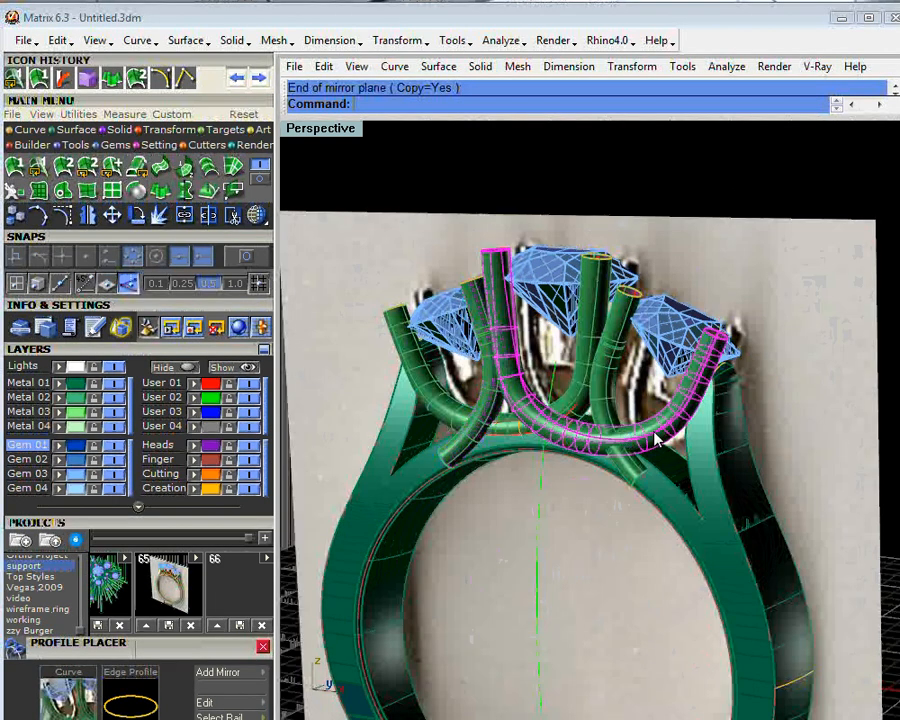
key(Delete)
scroll(577, 440, up, 3)
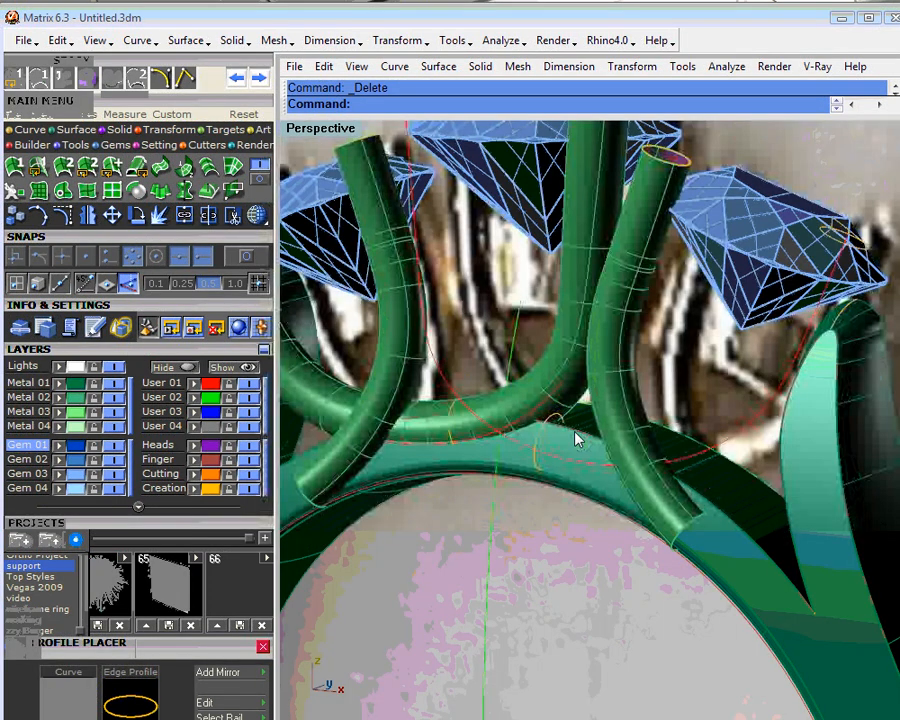
- Move the round profile on the lower part of the exposed support curve to about position 58 on the curve with Profile Placer
scroll(577, 440, up, 2)
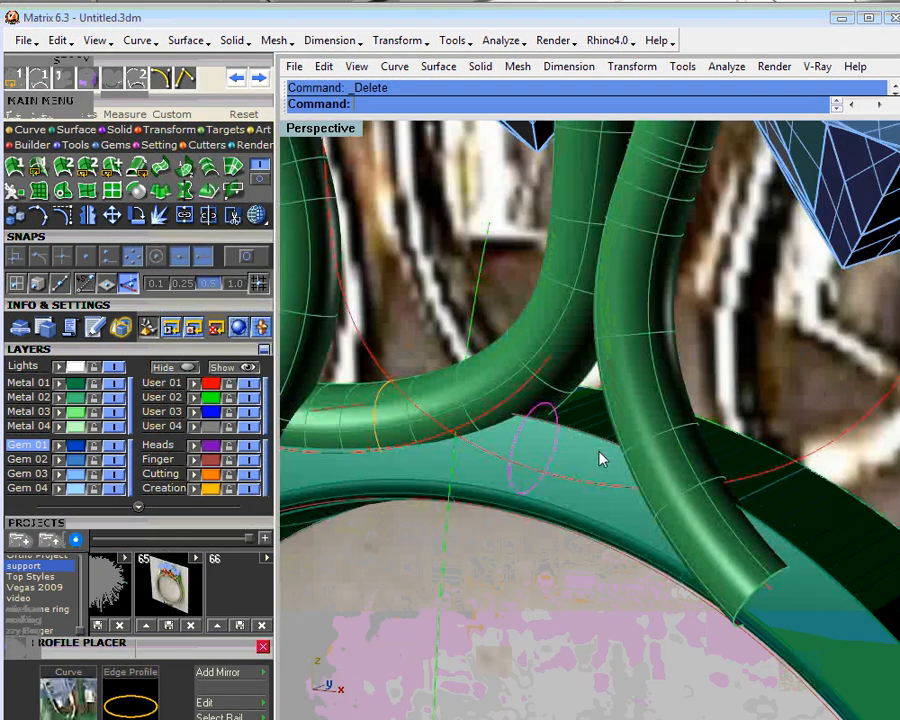
click(593, 460)
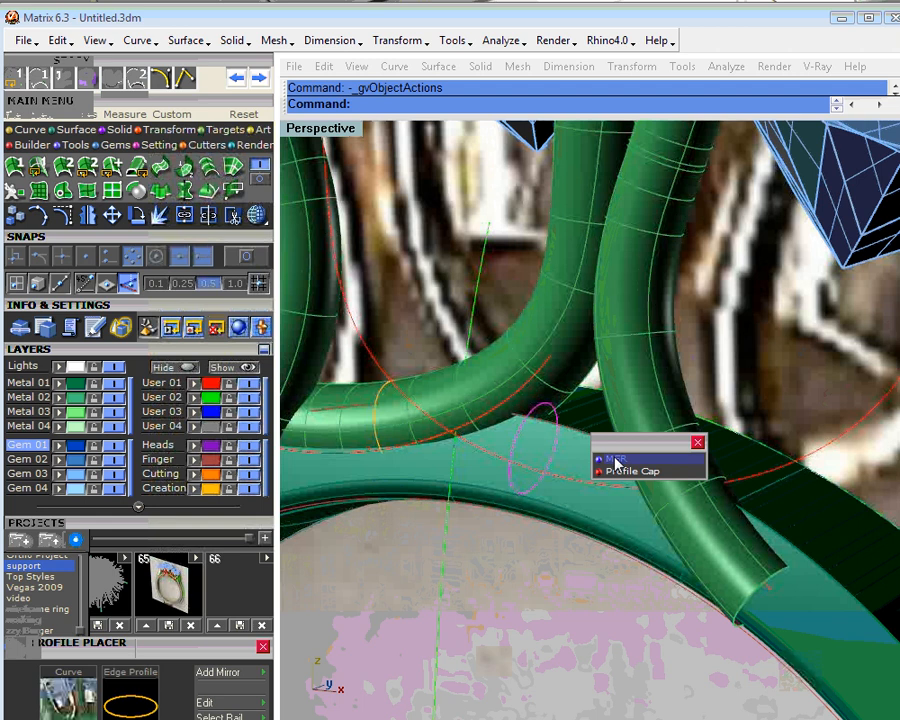
click(616, 460)
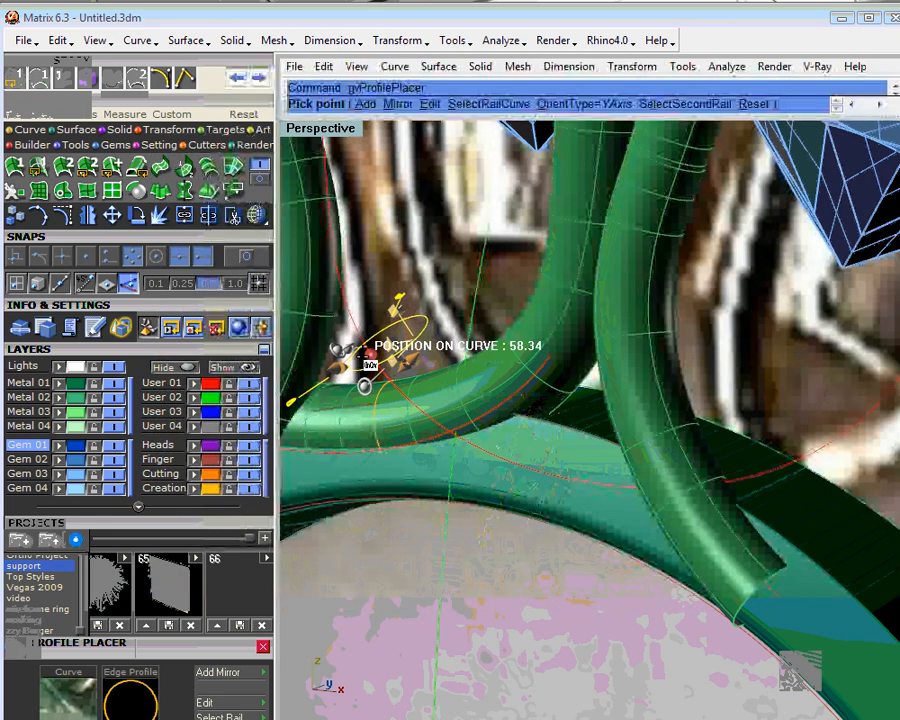
click(370, 366)
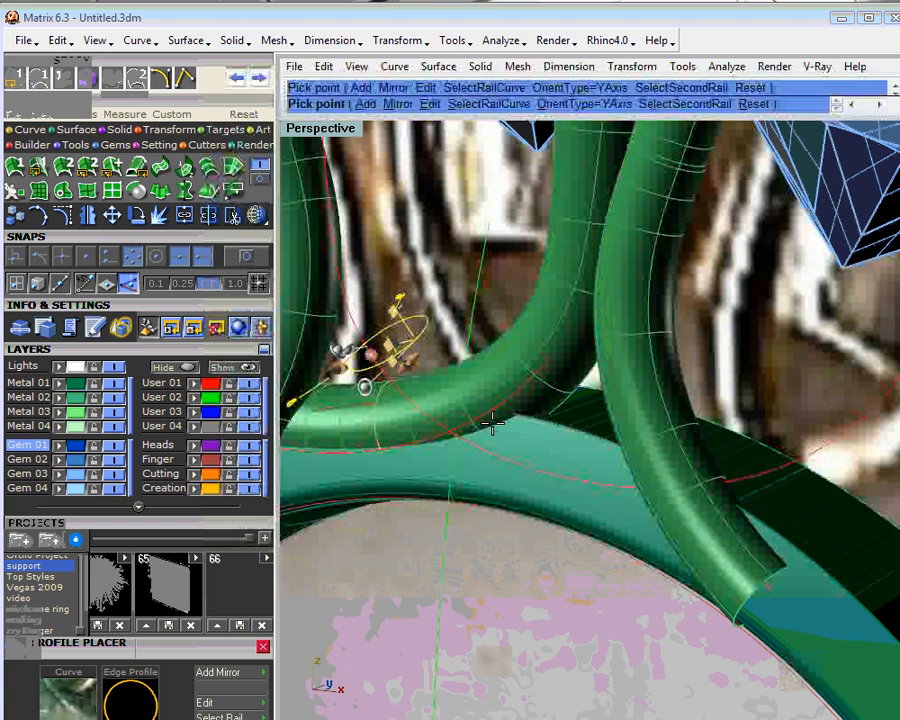
- Add another round profile on the curve beside the mirrored tube, offset it about 1.09 mm in X, and accept the placement
right_drag(492, 424, 507, 440)
click(364, 107)
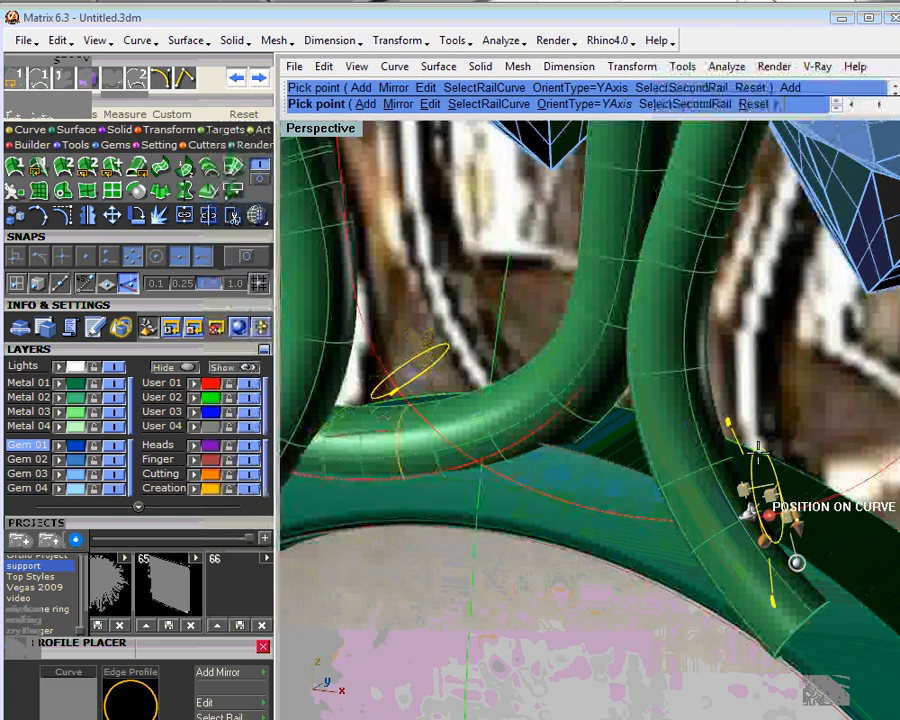
click(750, 512)
right_drag(750, 511, 712, 432)
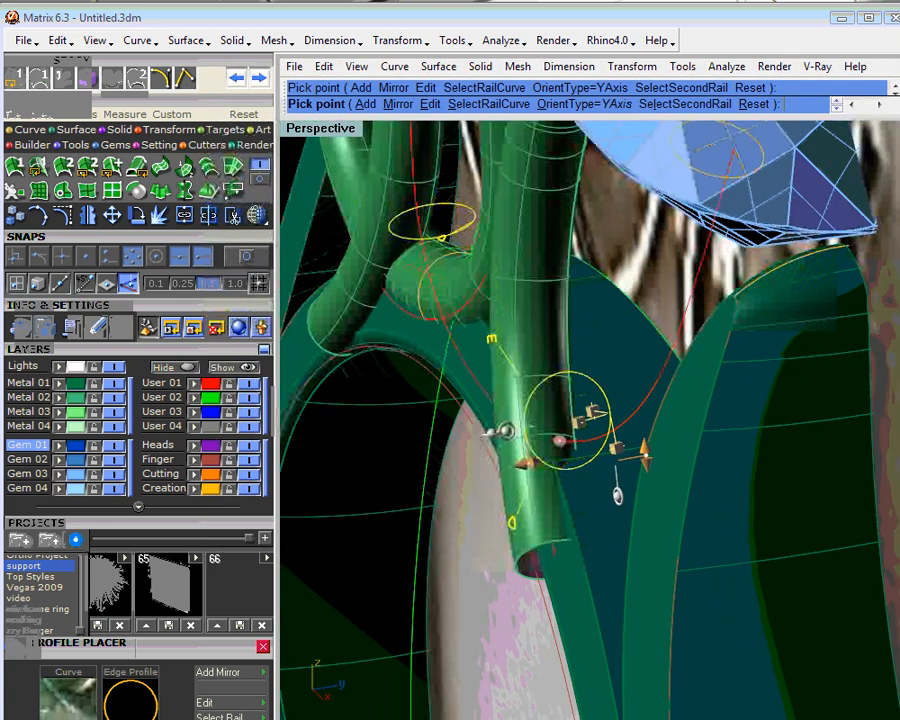
mouse_move(616, 448)
drag(616, 448, 640, 441)
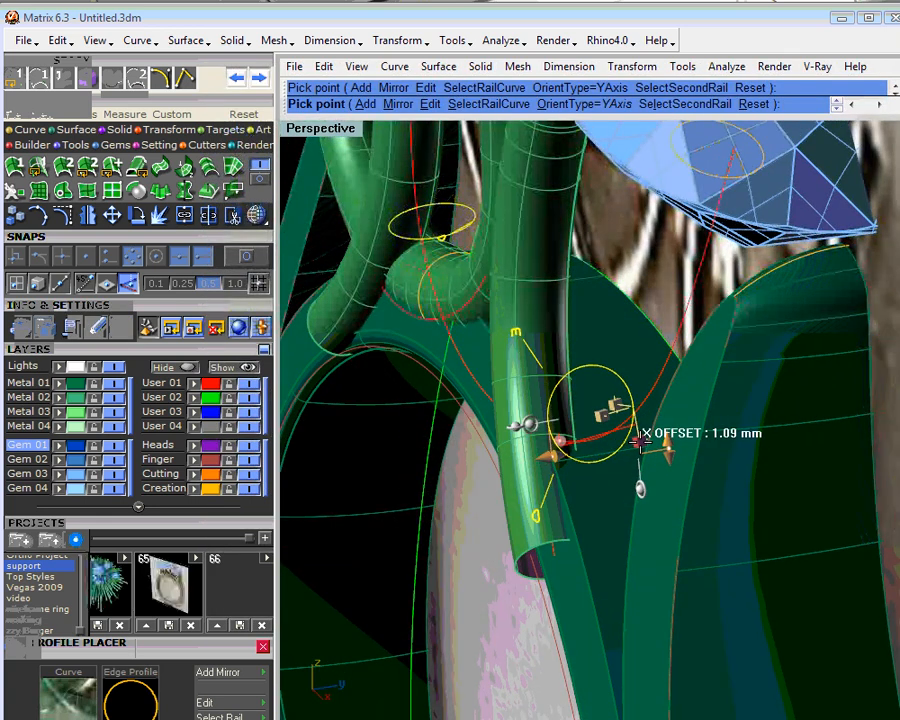
key(Return)
- Sweep the round profiles along the long support curve as one rail and assign the new tube to the Metal 02 layer
right_drag(629, 446, 610, 382)
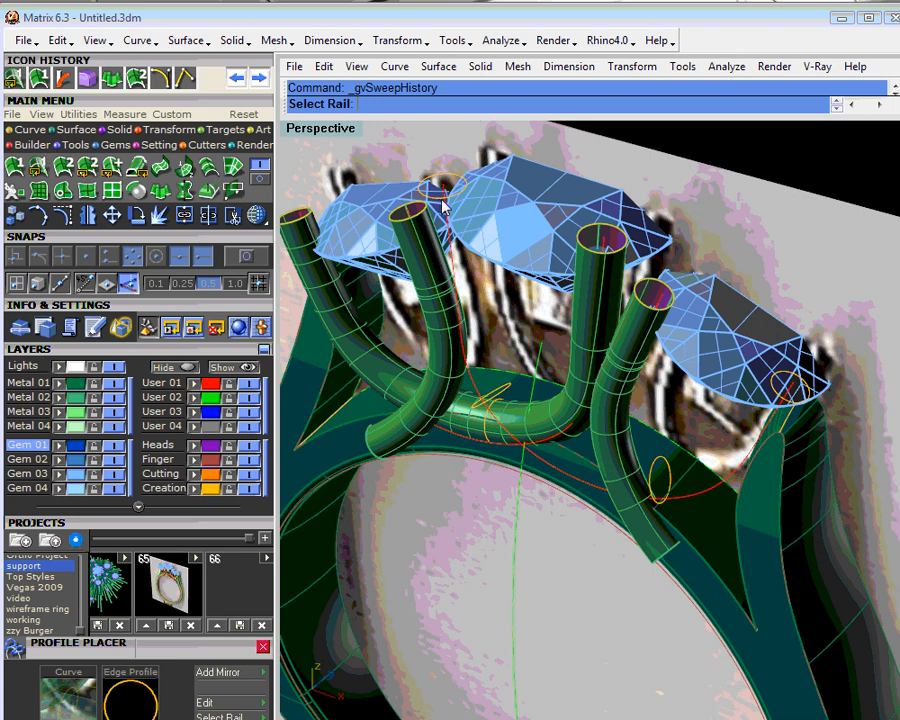
click(445, 207)
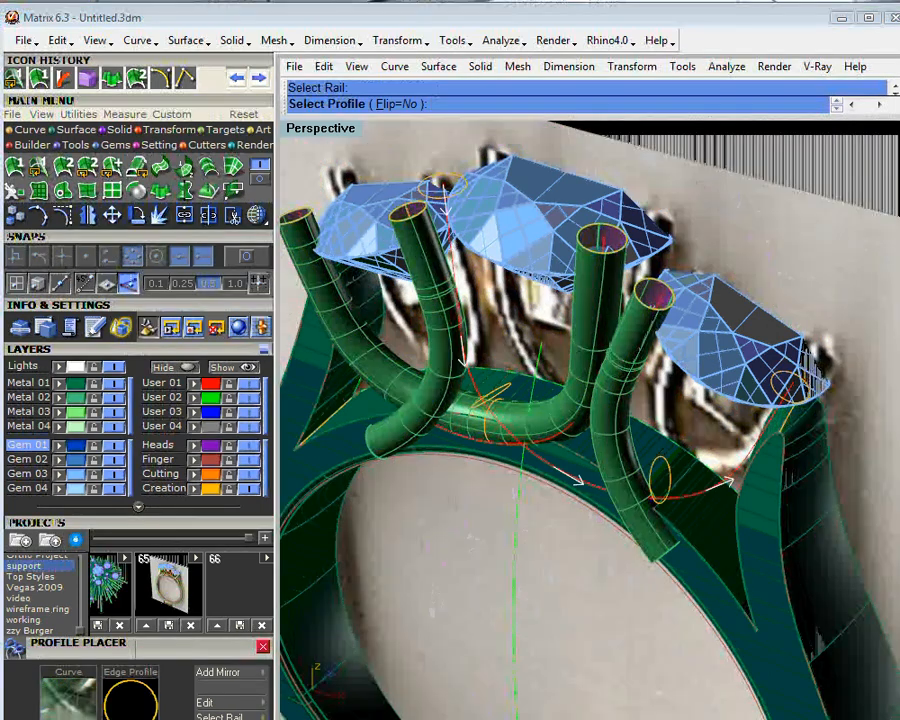
click(438, 190)
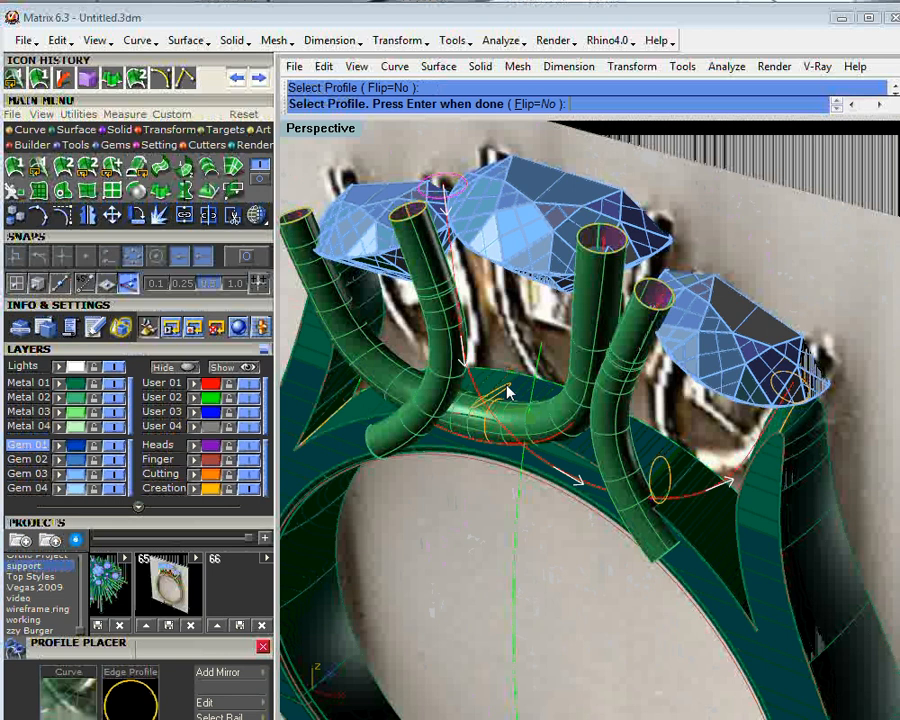
click(790, 383)
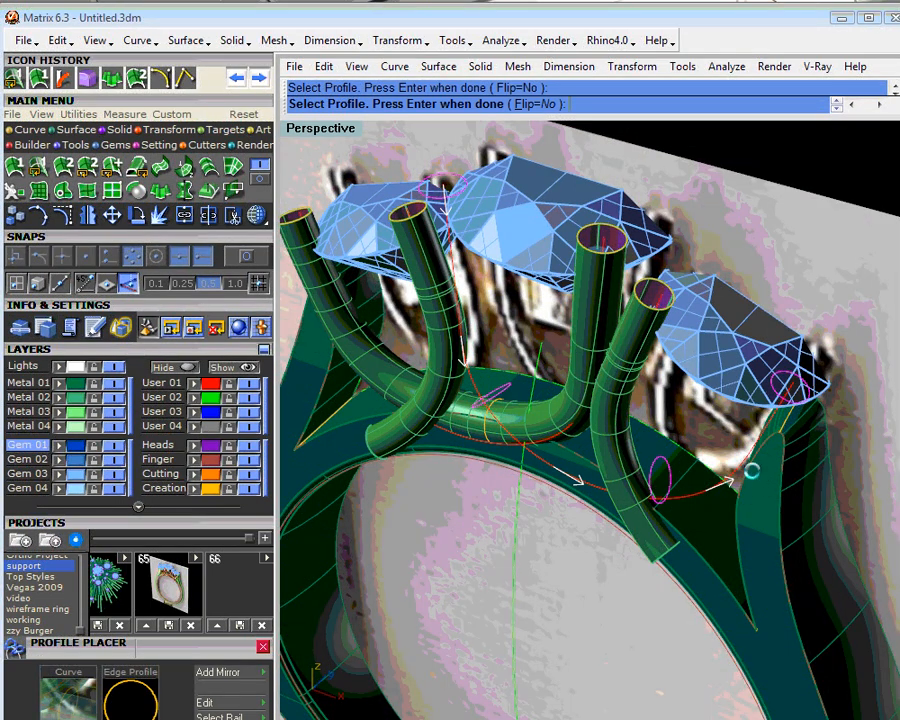
key(Return)
right_drag(712, 528, 548, 470)
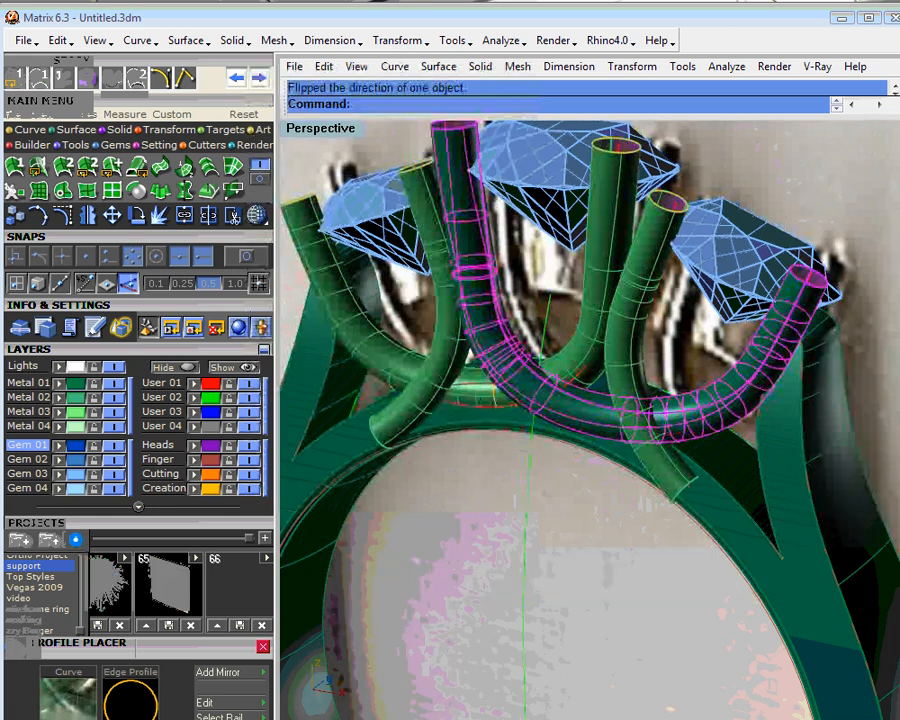
click(59, 400)
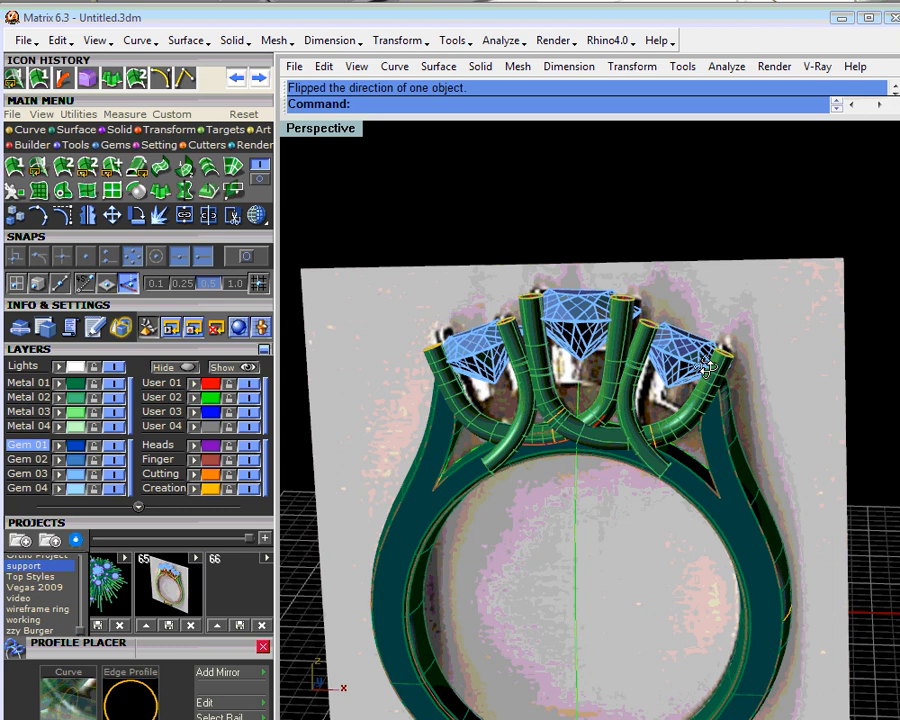
- Close the upper end of the prong left of the centre stone with a Profile Cap, using an amount of -0.2
right_drag(707, 368, 631, 505)
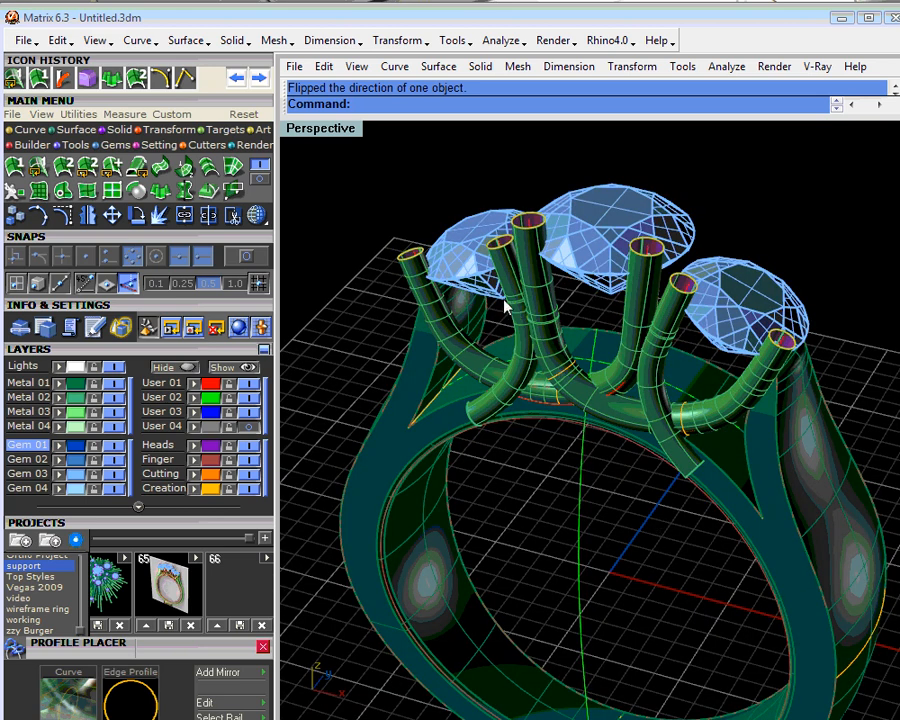
right_drag(505, 288, 678, 218)
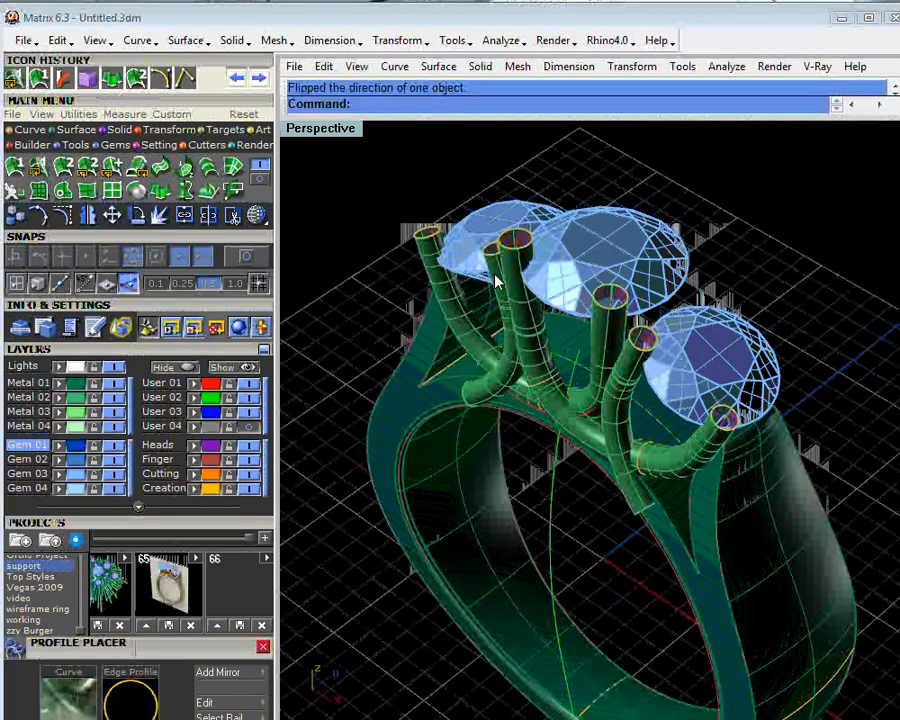
click(510, 255)
click(550, 295)
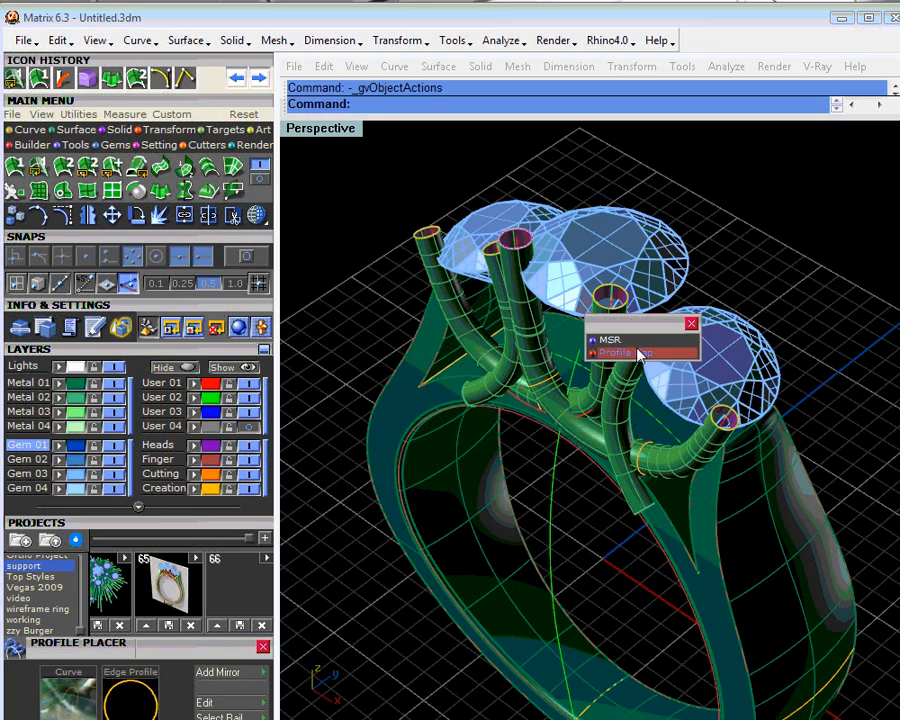
click(626, 350)
right_drag(538, 300, 545, 303)
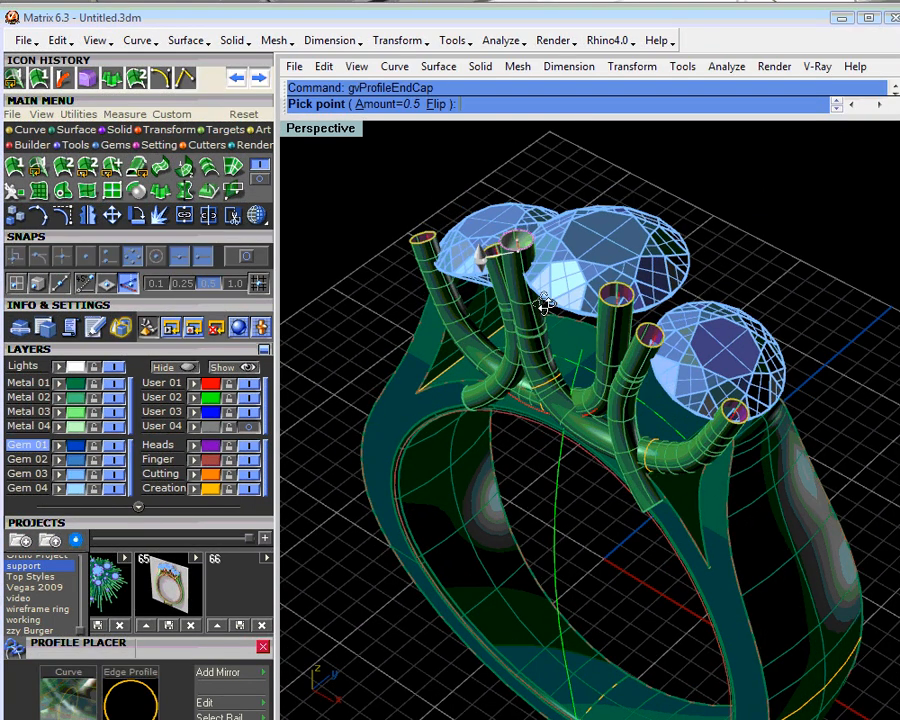
scroll(545, 303, up, 3)
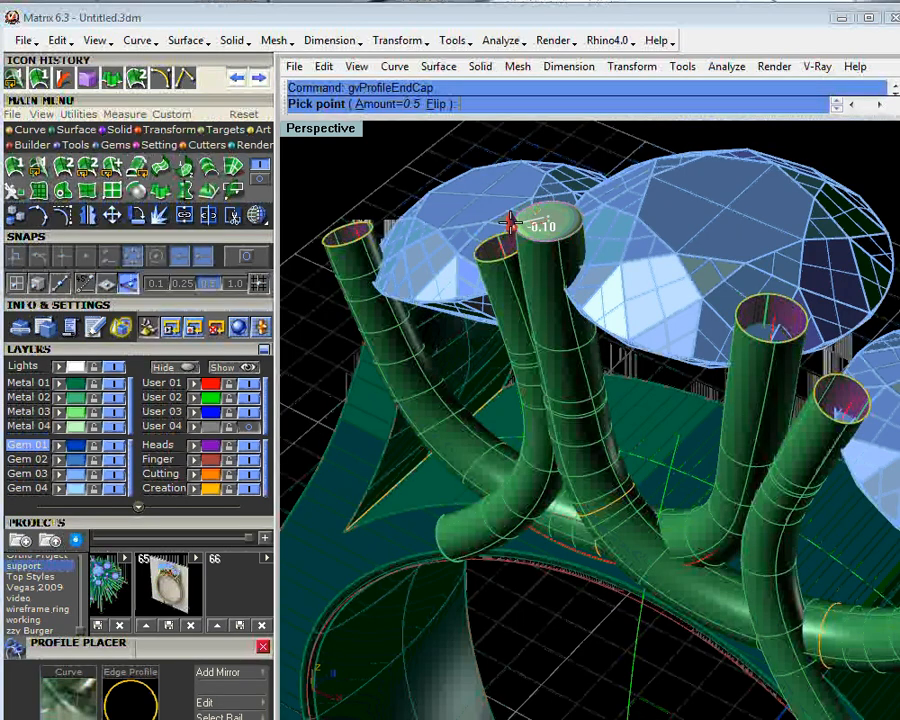
click(510, 220)
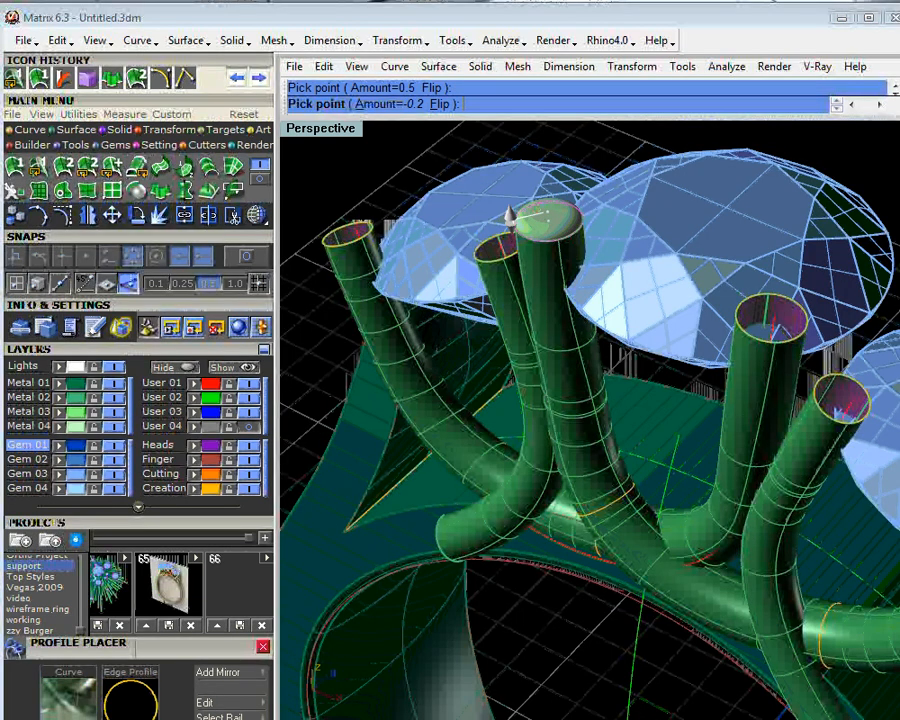
right_click(576, 343)
- Shorten the prong left of the centre stone by moving its end profile down along the rail with Profile Placer
right_drag(576, 343, 590, 354)
click(581, 247)
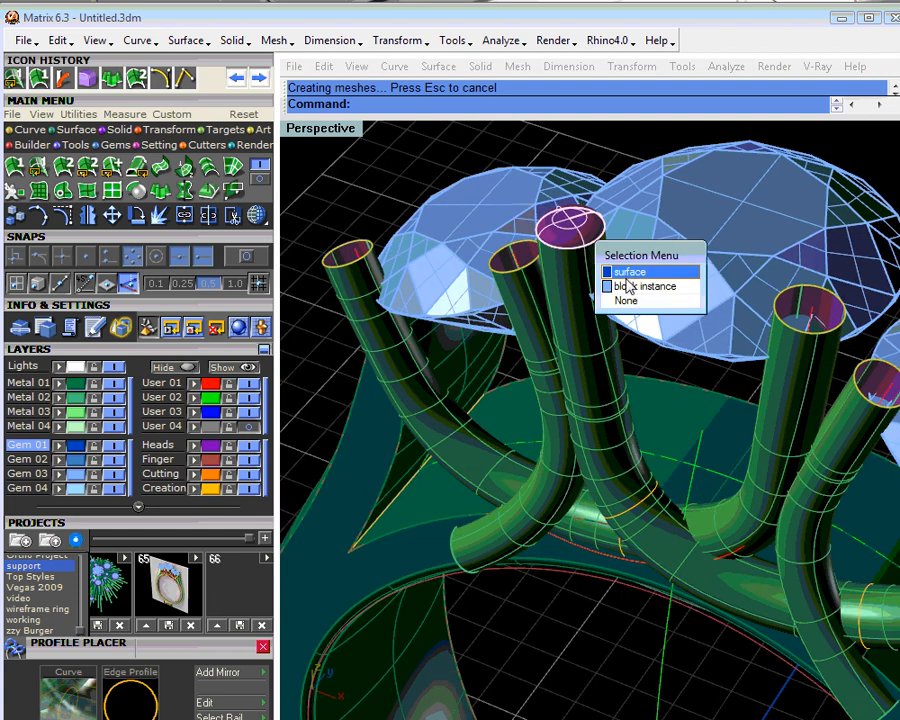
key(Escape)
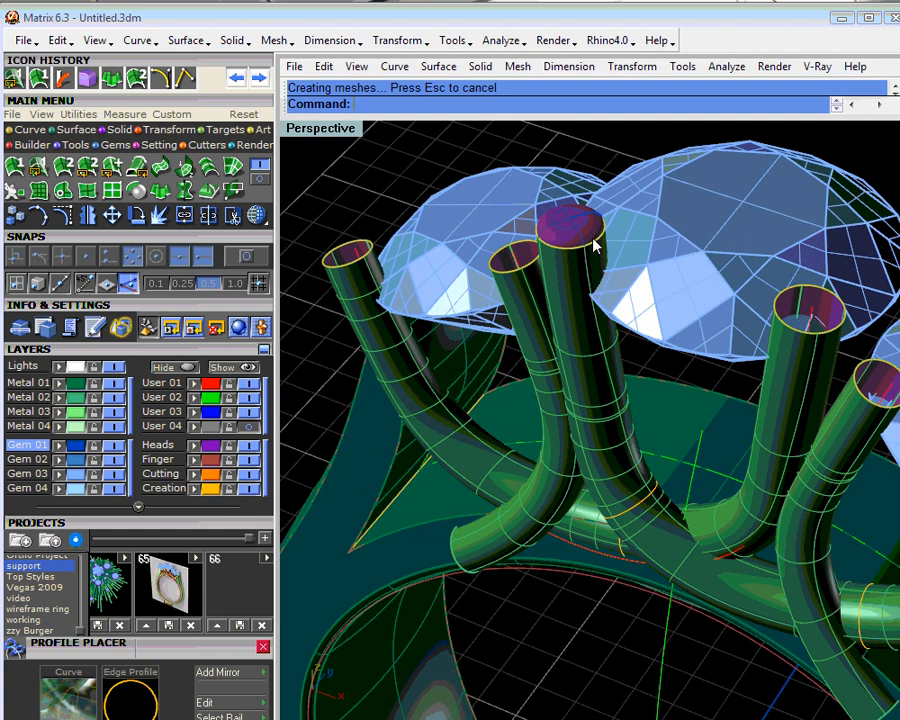
click(585, 262)
click(627, 294)
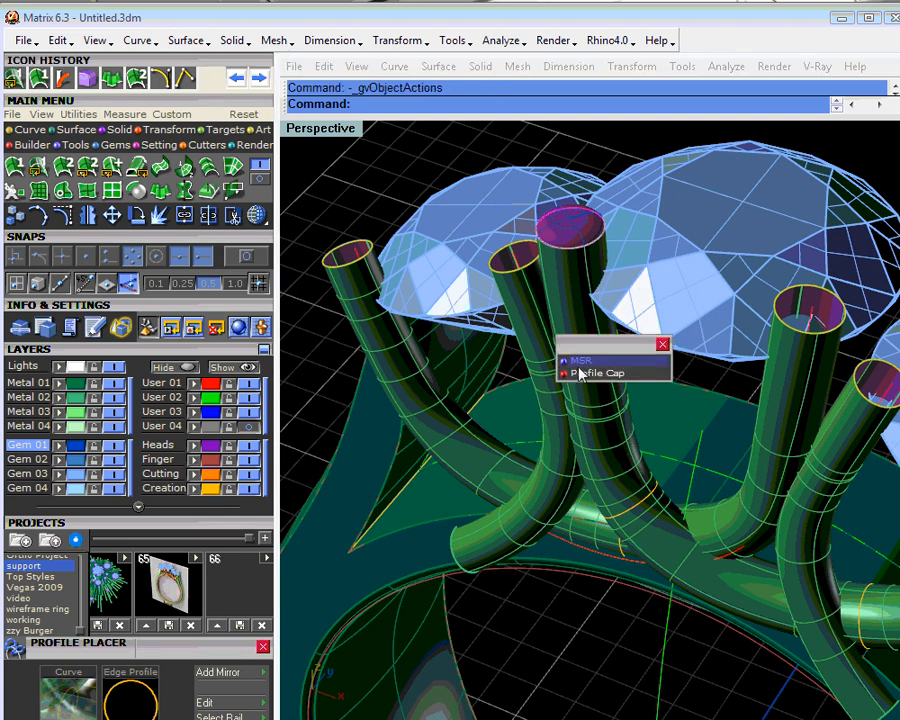
click(582, 364)
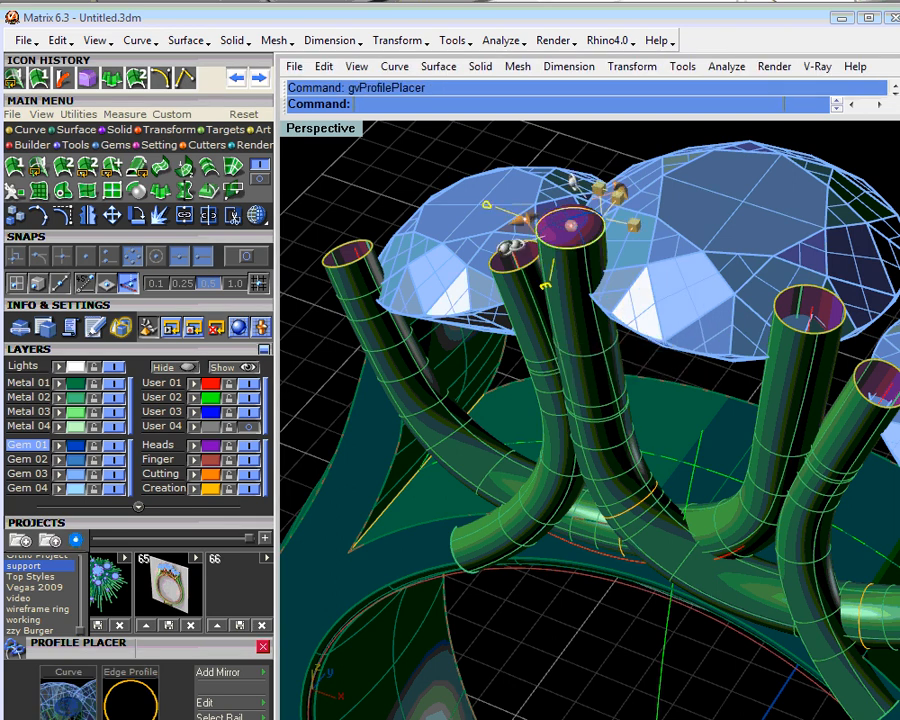
click(576, 226)
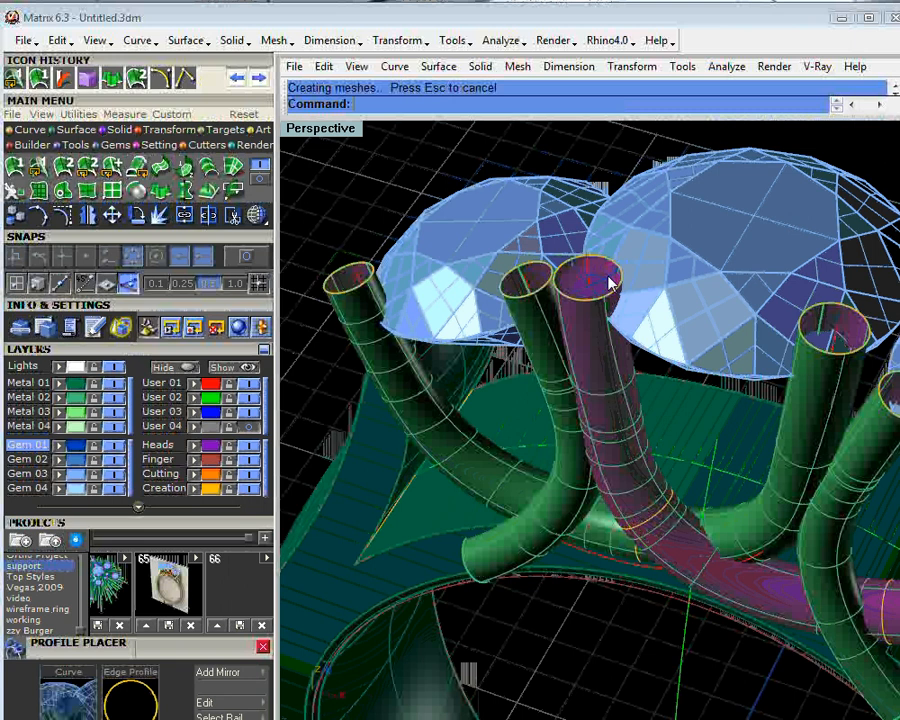
click(610, 285)
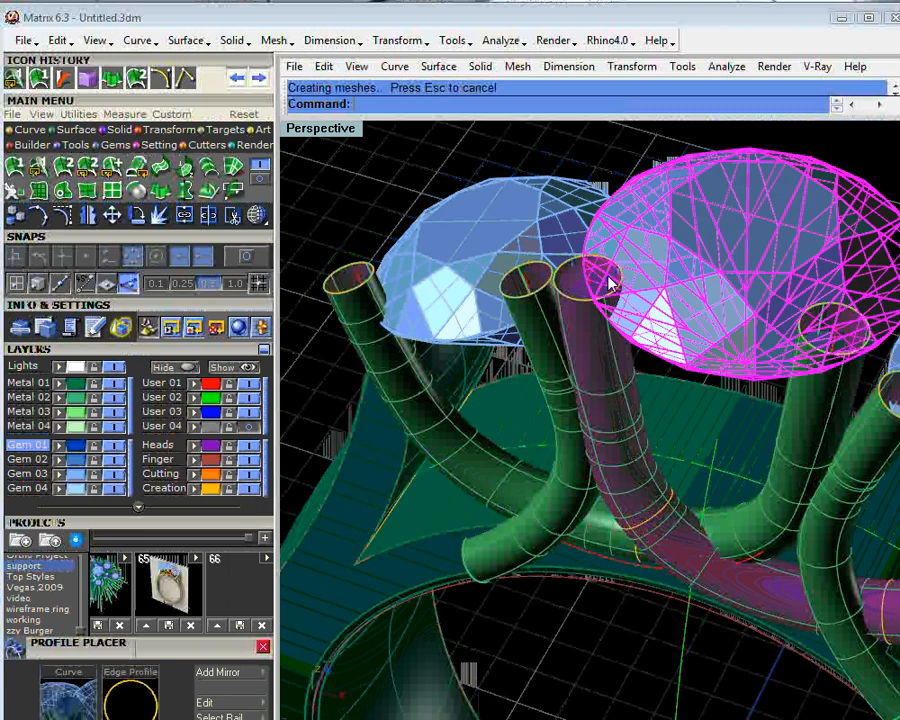
click(579, 294)
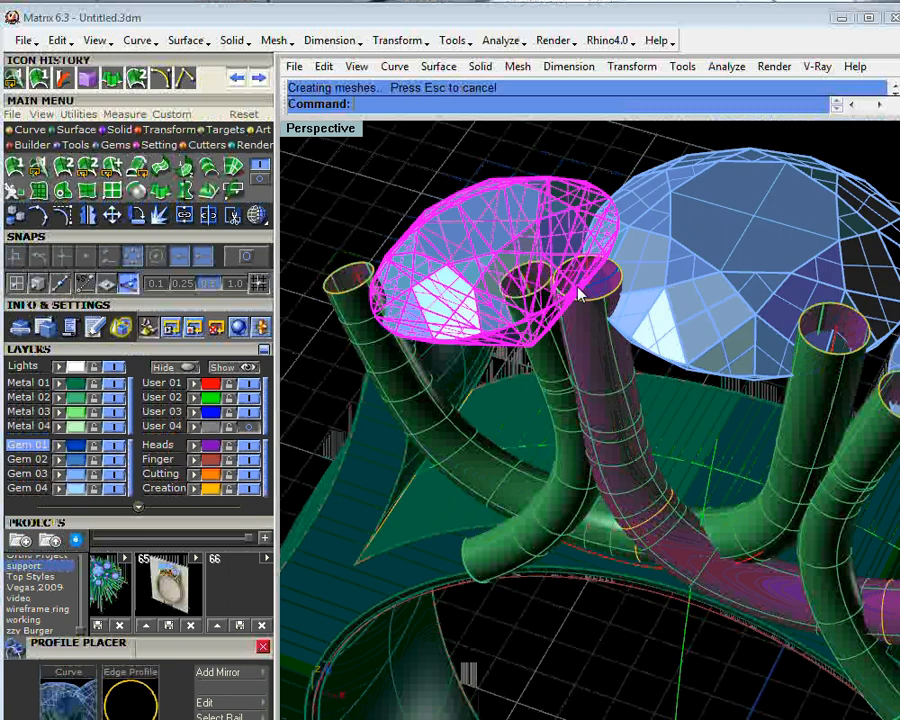
click(605, 318)
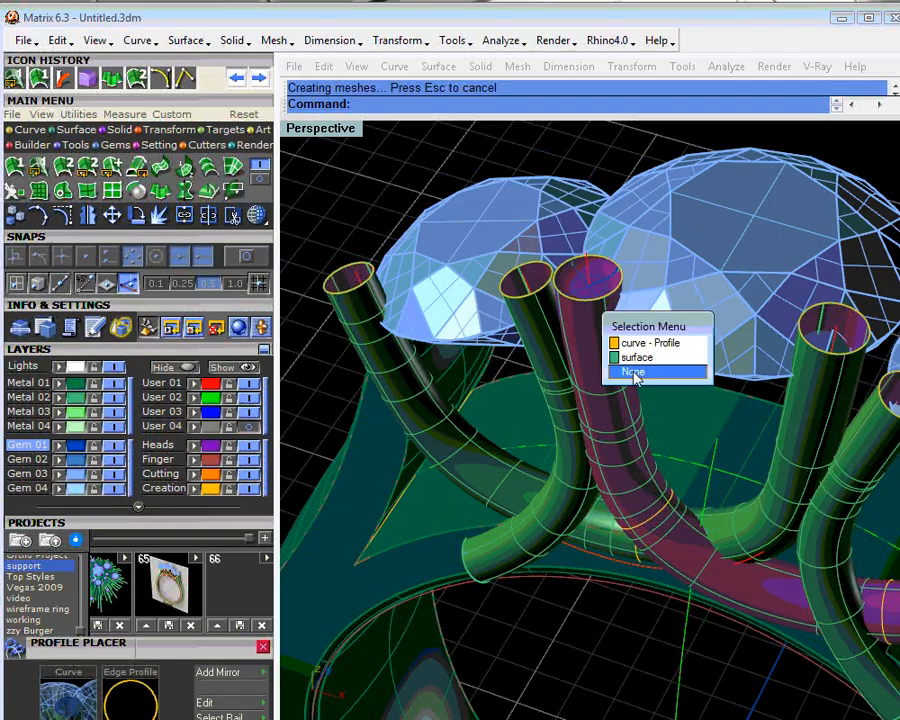
click(631, 370)
- Redo the Profile Cap on the prong left of the centre stone, doming it upward with an amount of about 0.26
scroll(590, 305, up, 5)
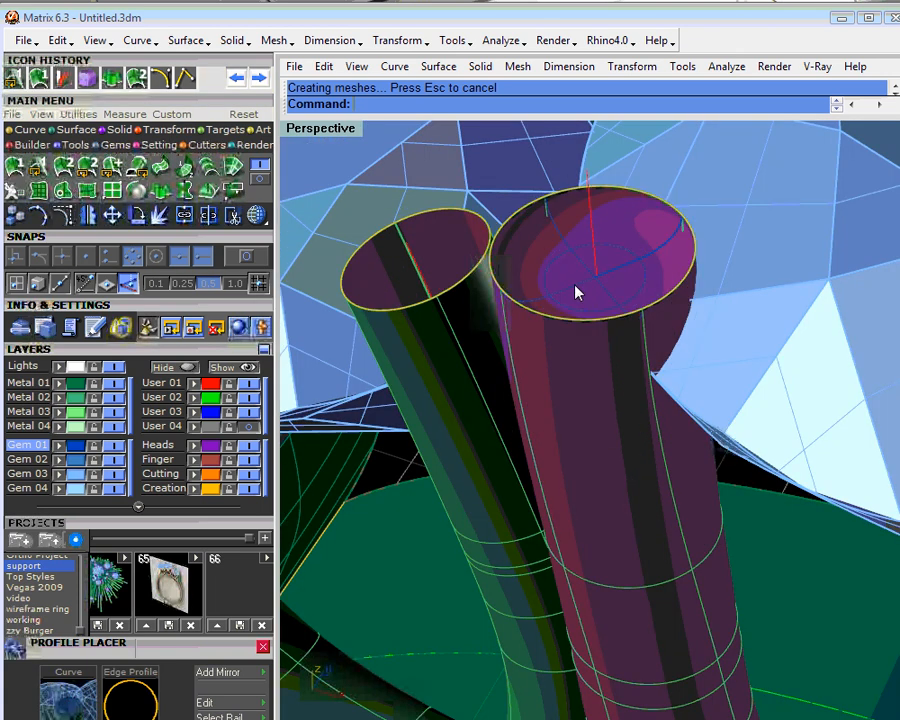
click(577, 291)
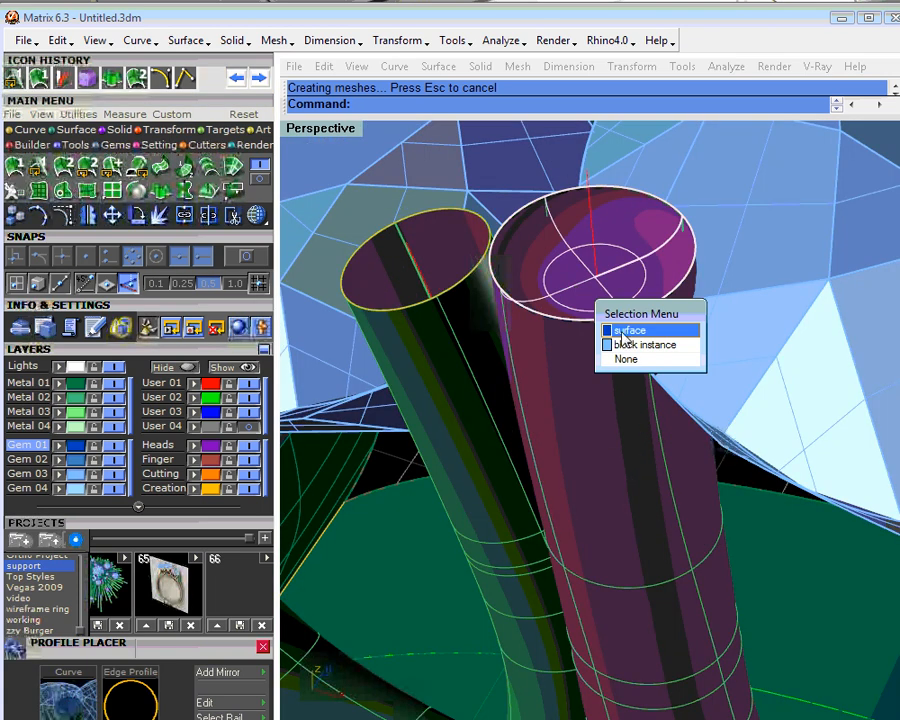
click(626, 366)
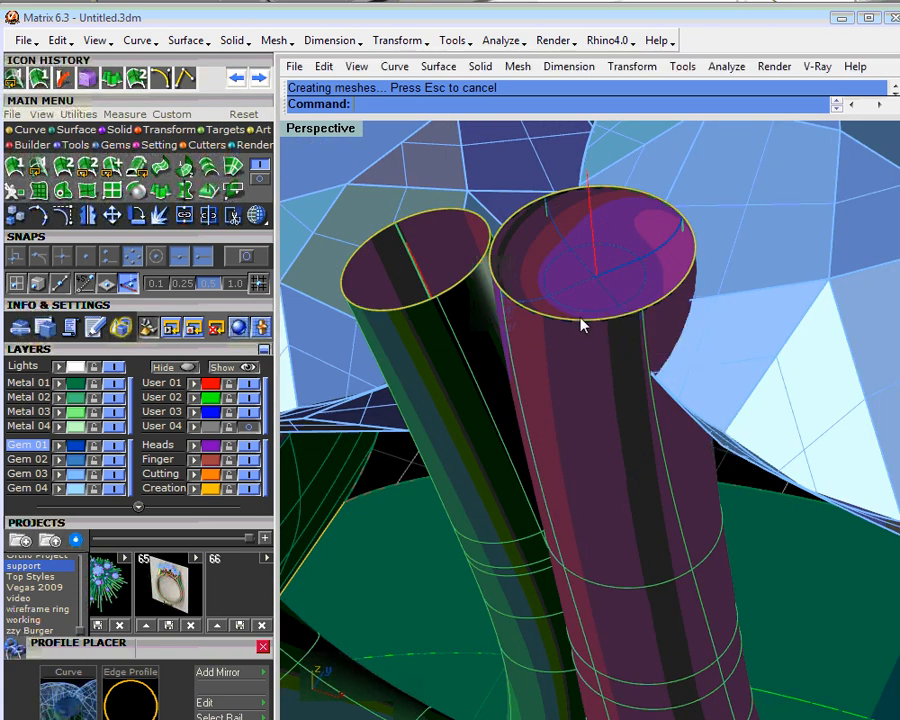
click(583, 323)
click(627, 362)
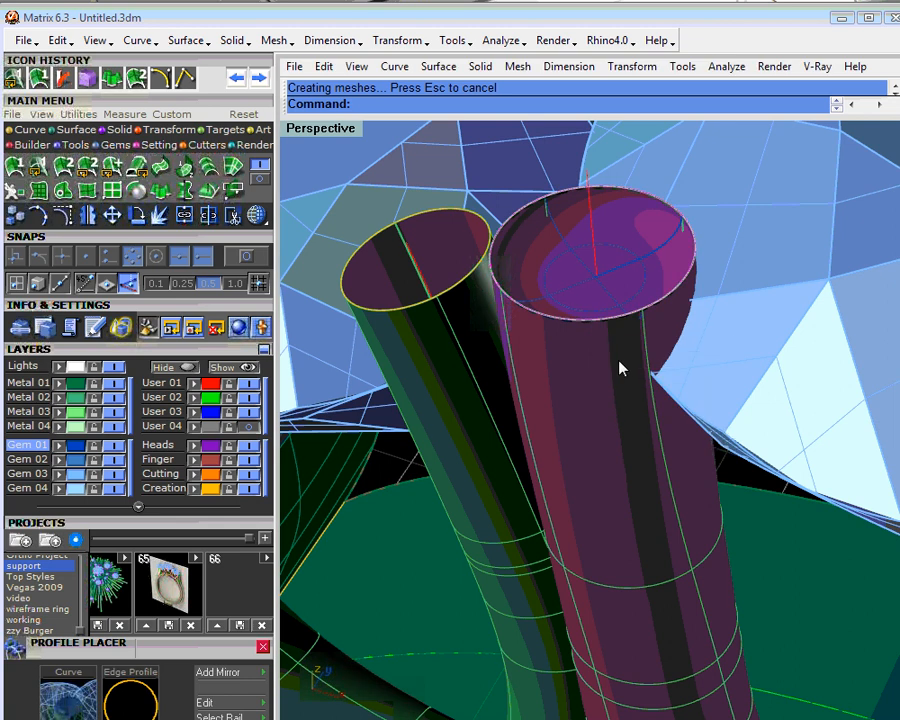
click(654, 380)
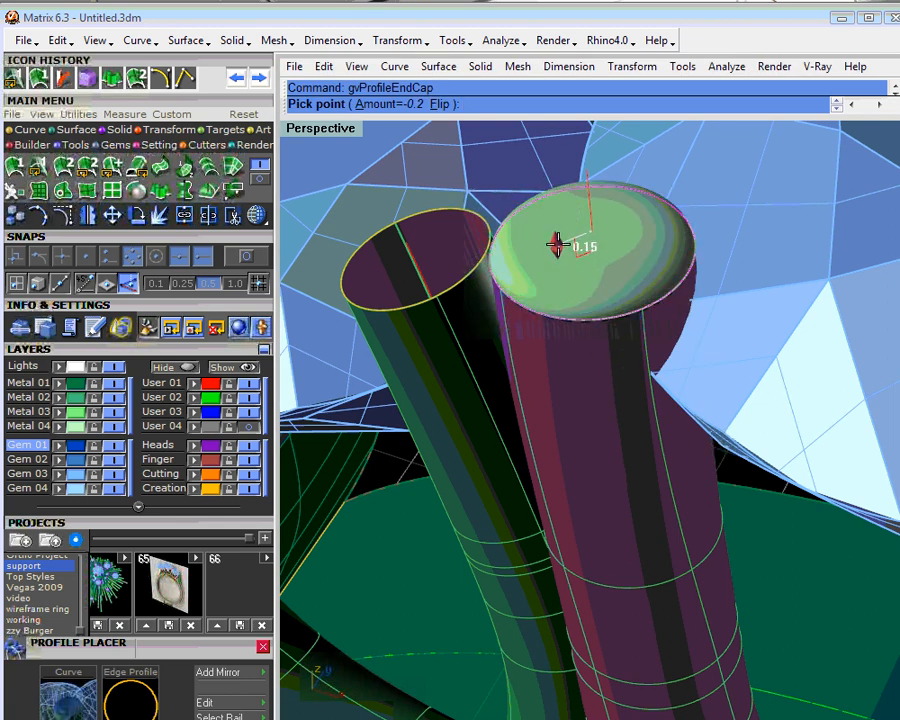
click(554, 233)
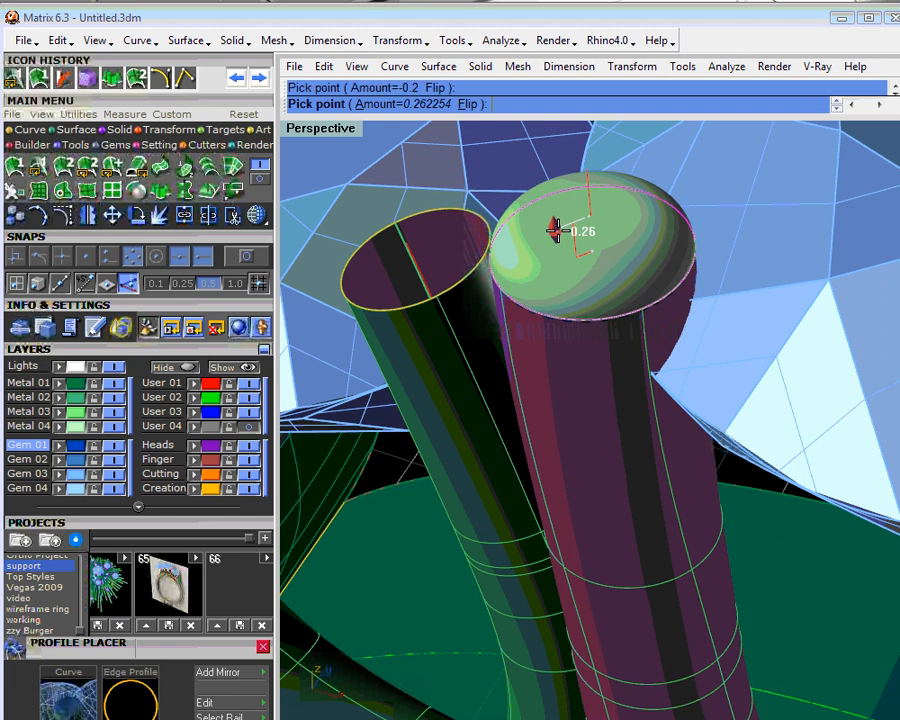
right_click(598, 287)
- Shorten the prong right of the centre stone by moving its end profile down the rail to about position 7.82 with Profile Placer
right_drag(594, 298, 583, 263)
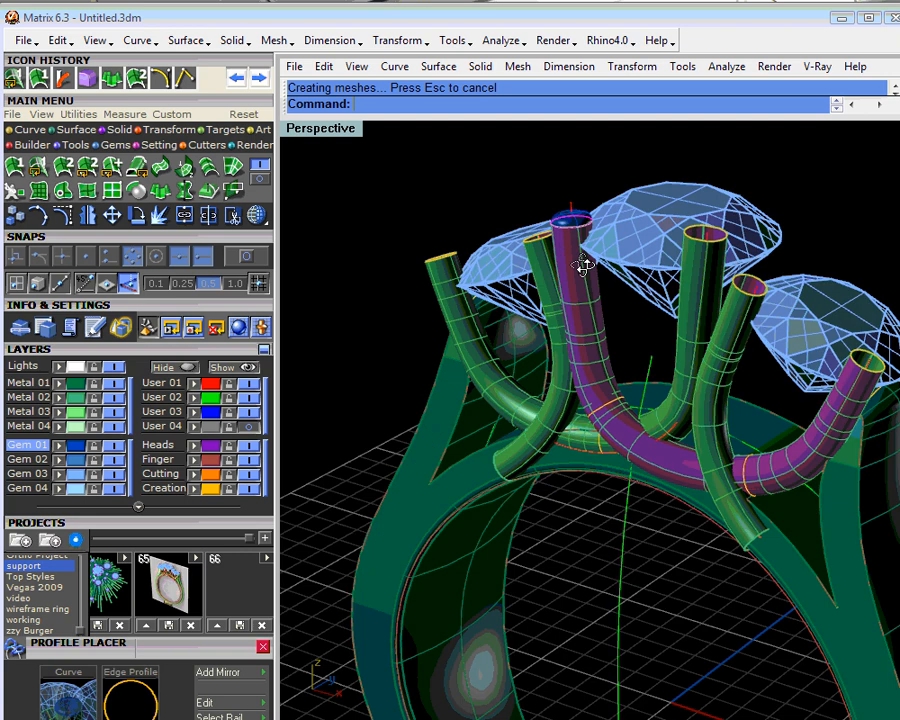
scroll(583, 263, up, 3)
click(727, 257)
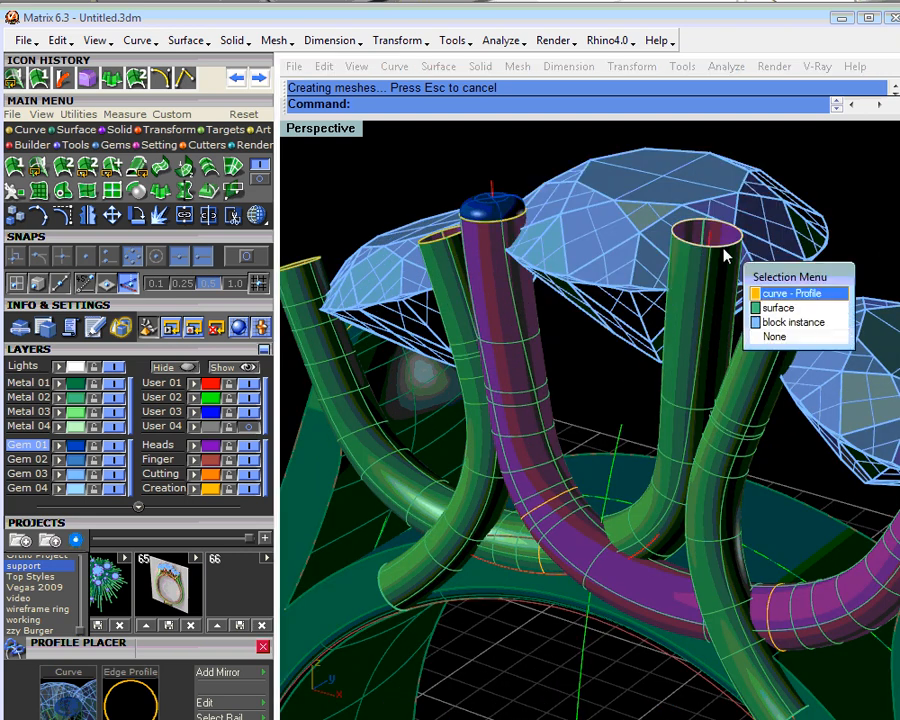
click(769, 305)
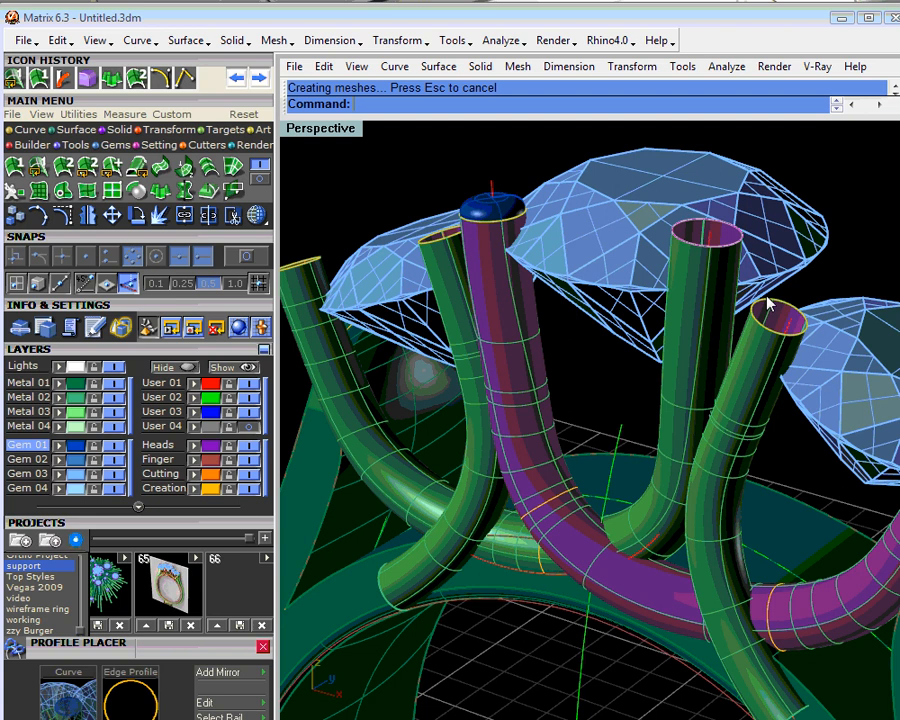
click(748, 301)
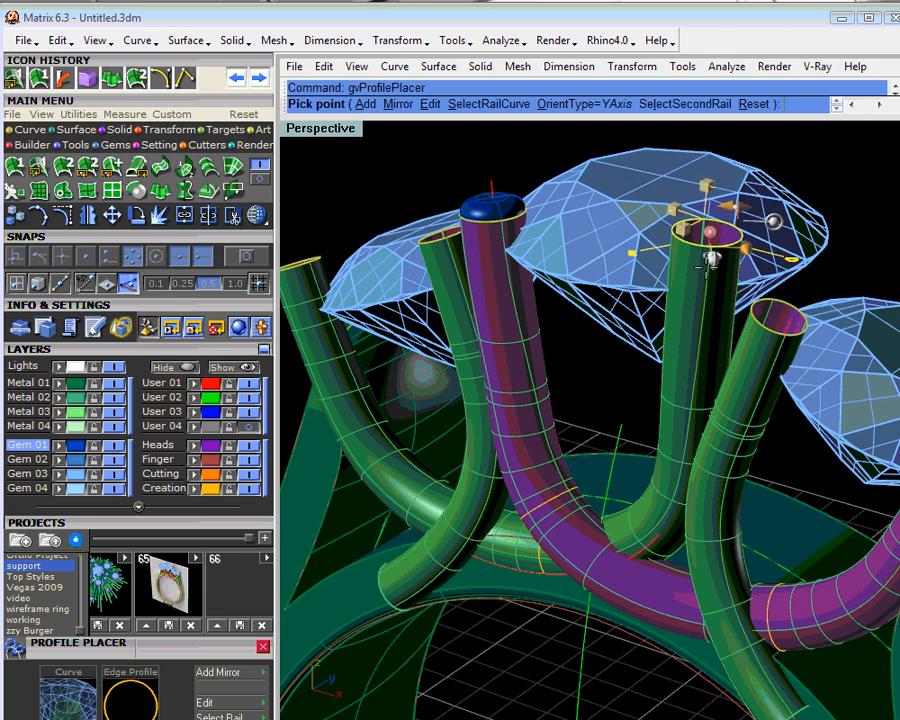
drag(708, 234, 706, 262)
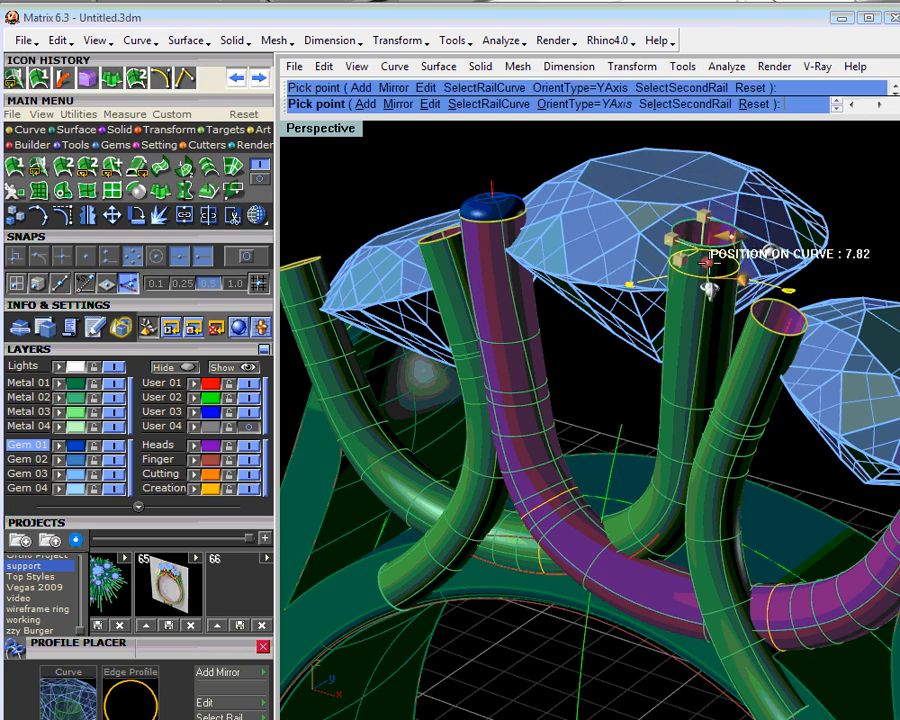
click(708, 288)
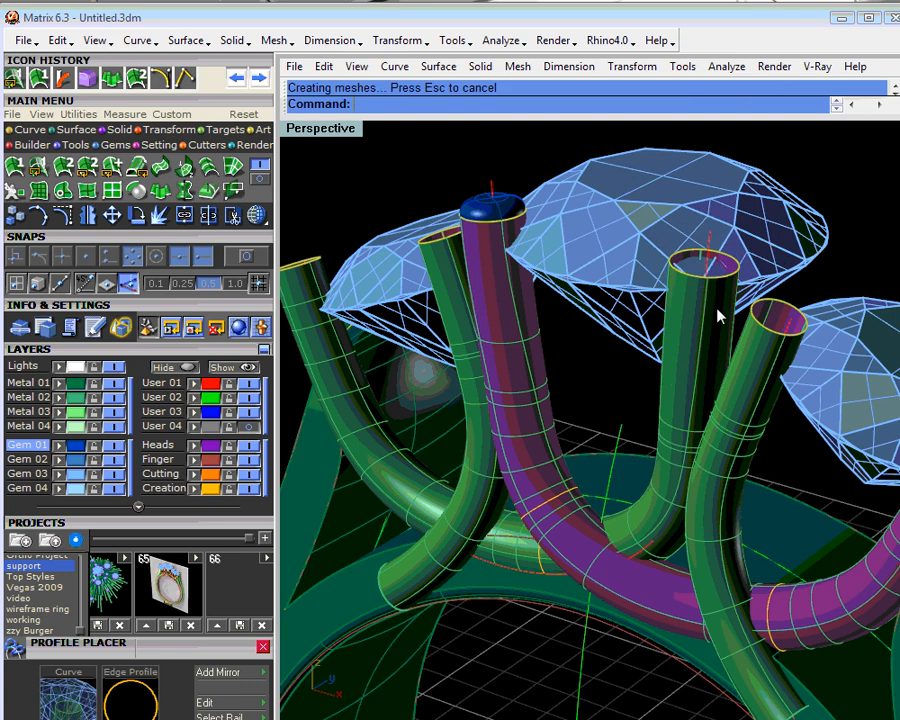
right_drag(717, 316, 767, 254)
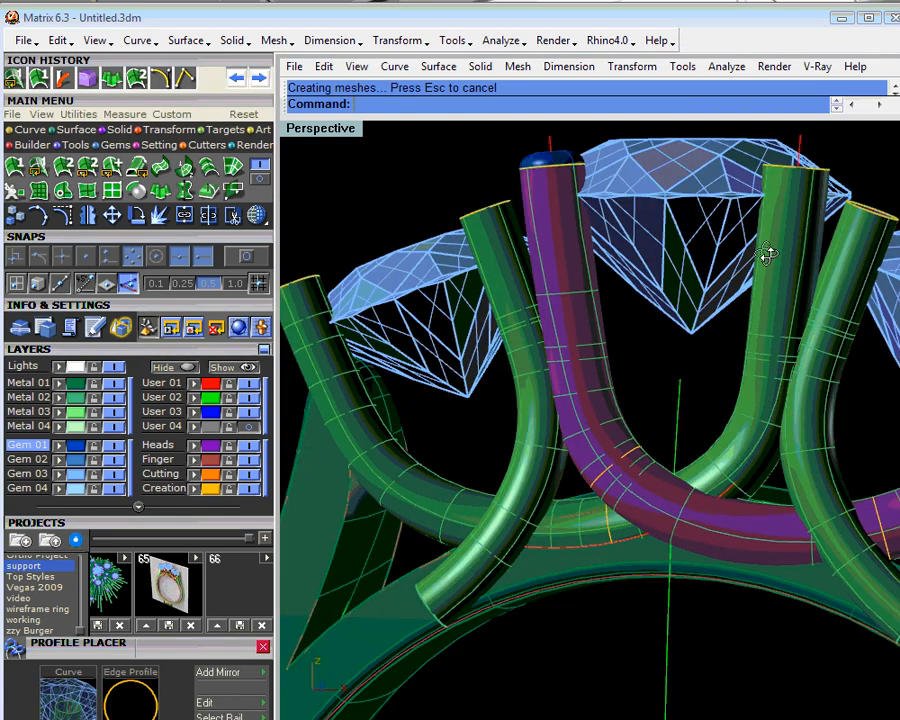
right_drag(767, 254, 722, 355)
click(721, 363)
click(767, 430)
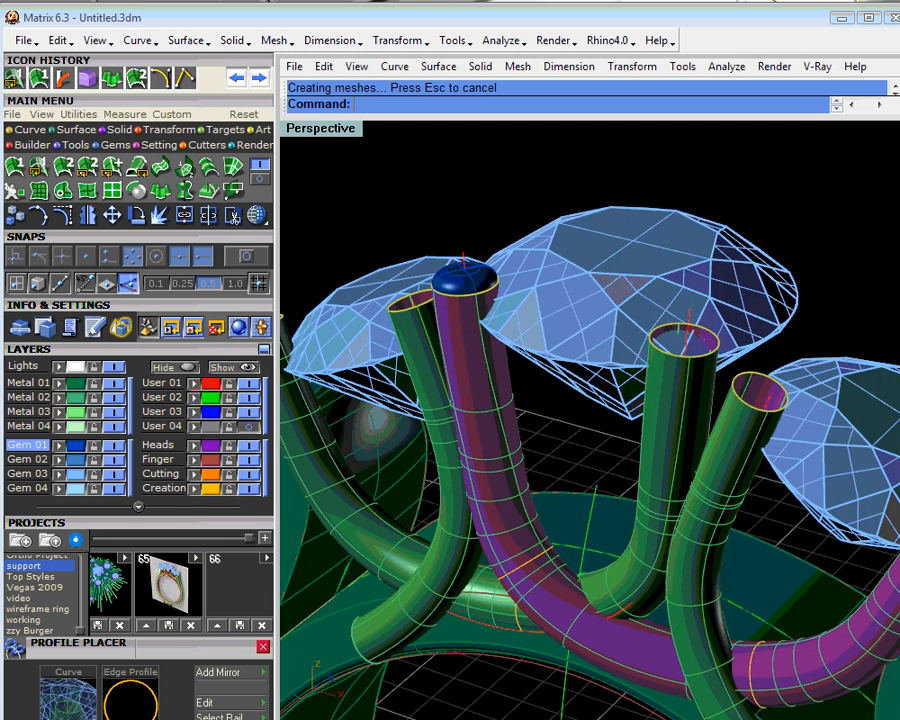
click(702, 360)
click(740, 402)
click(700, 385)
click(718, 390)
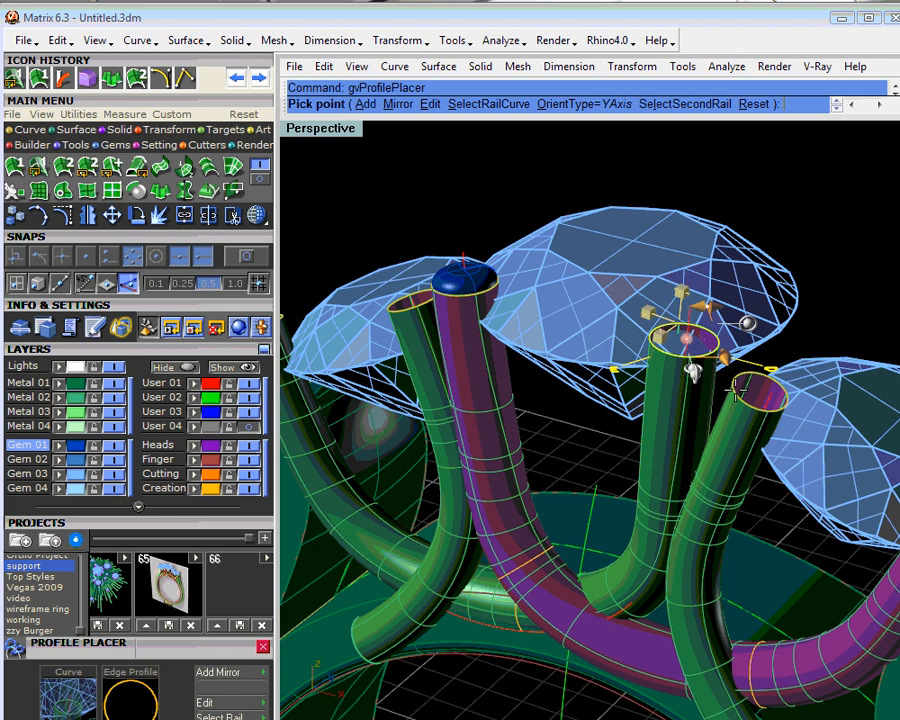
- Close the upper end of the prong right of the centre stone with a Profile Cap, using an amount of about -0.28
click(738, 390)
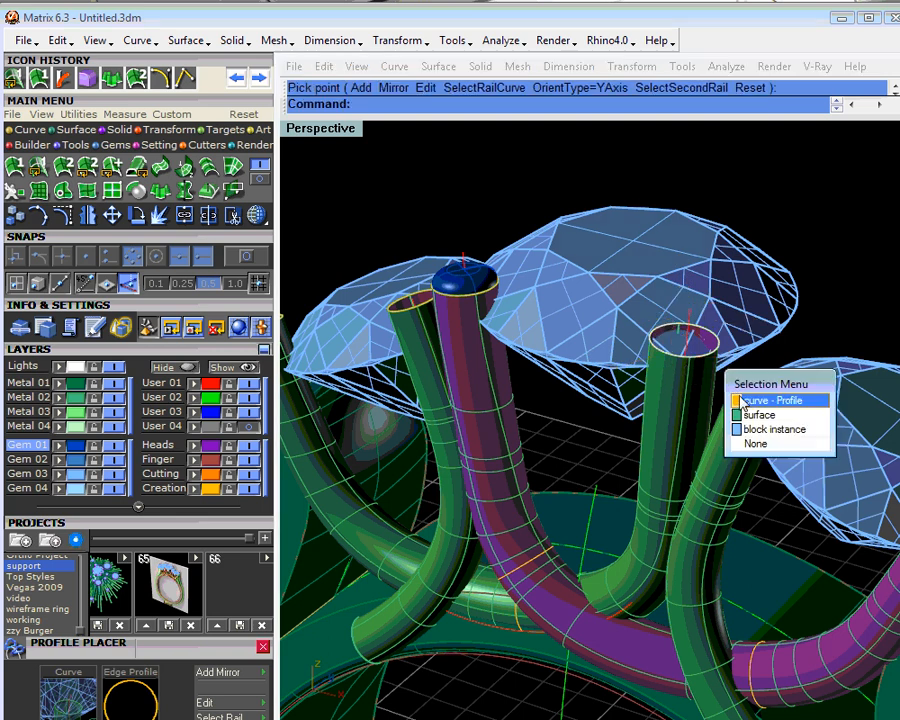
click(745, 398)
click(743, 405)
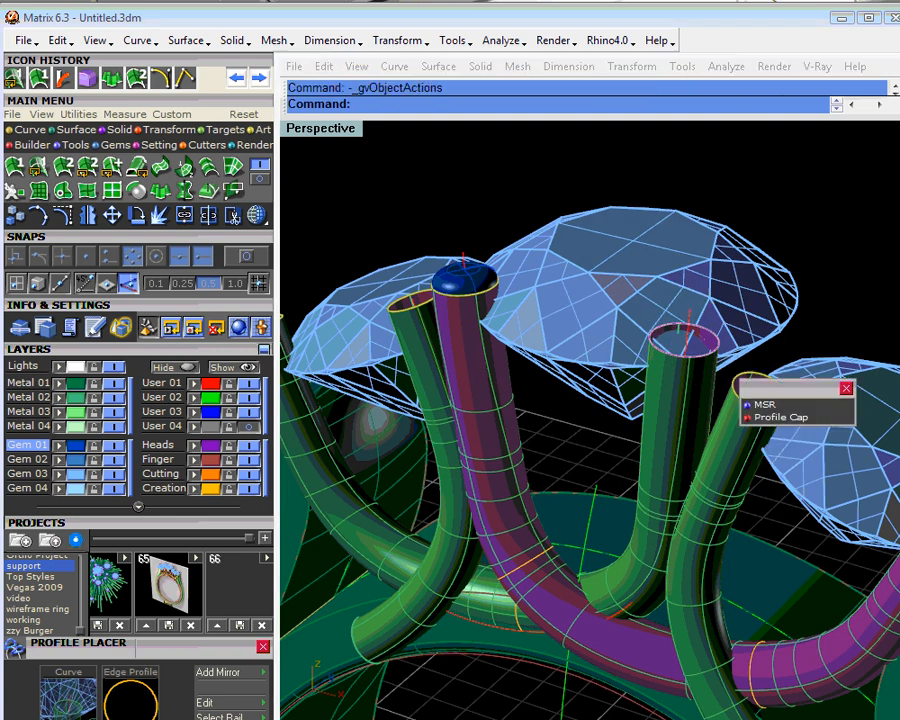
click(780, 417)
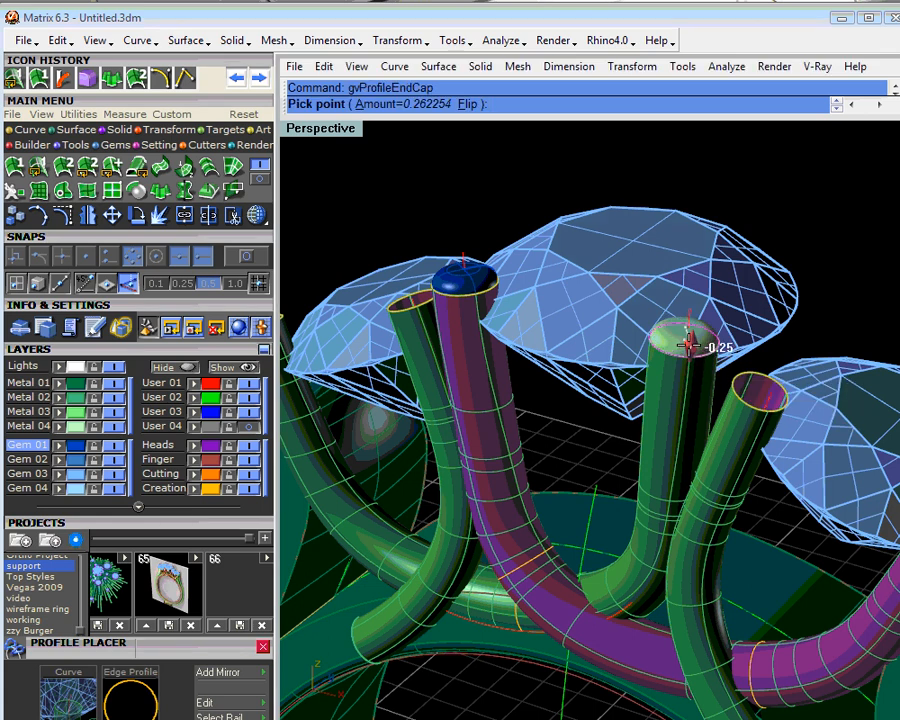
click(688, 345)
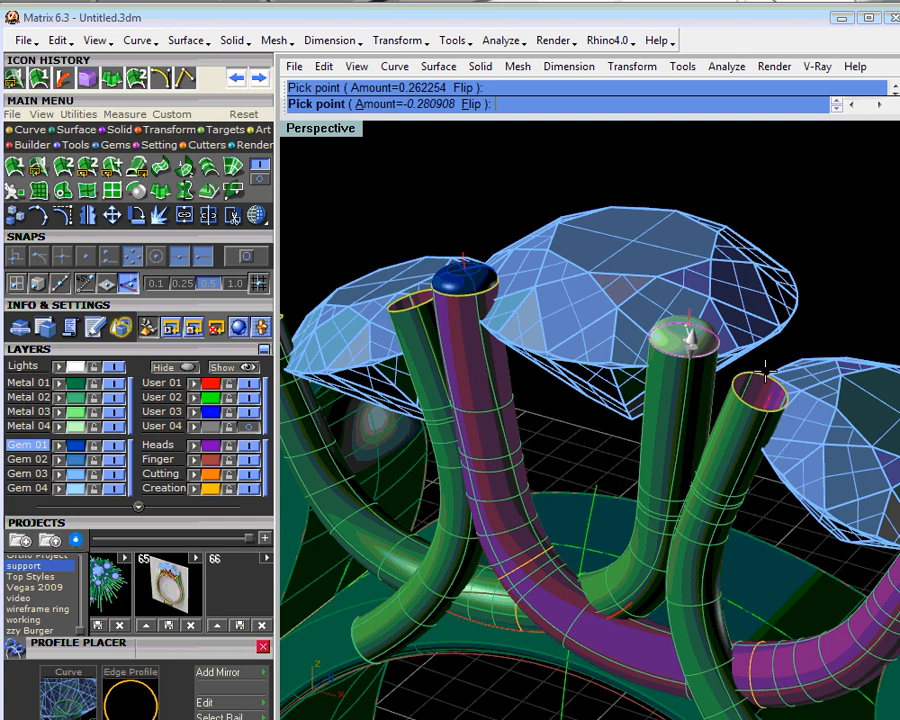
key(Return)
- Assign the two prong caps beside the centre stone to the Metal 02 layer
right_drag(697, 345, 637, 365)
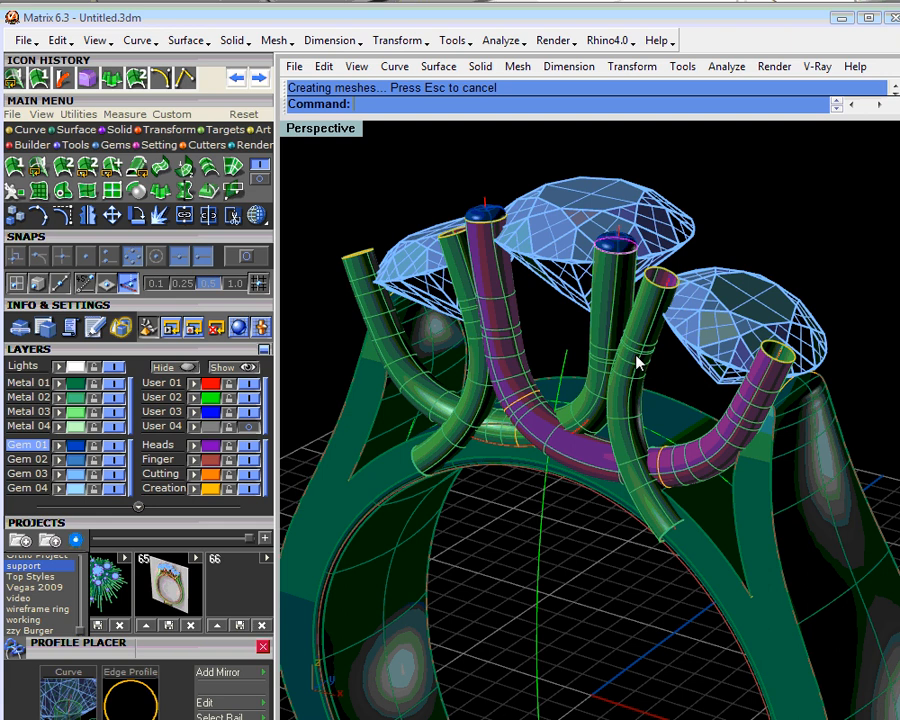
right_drag(637, 365, 663, 240)
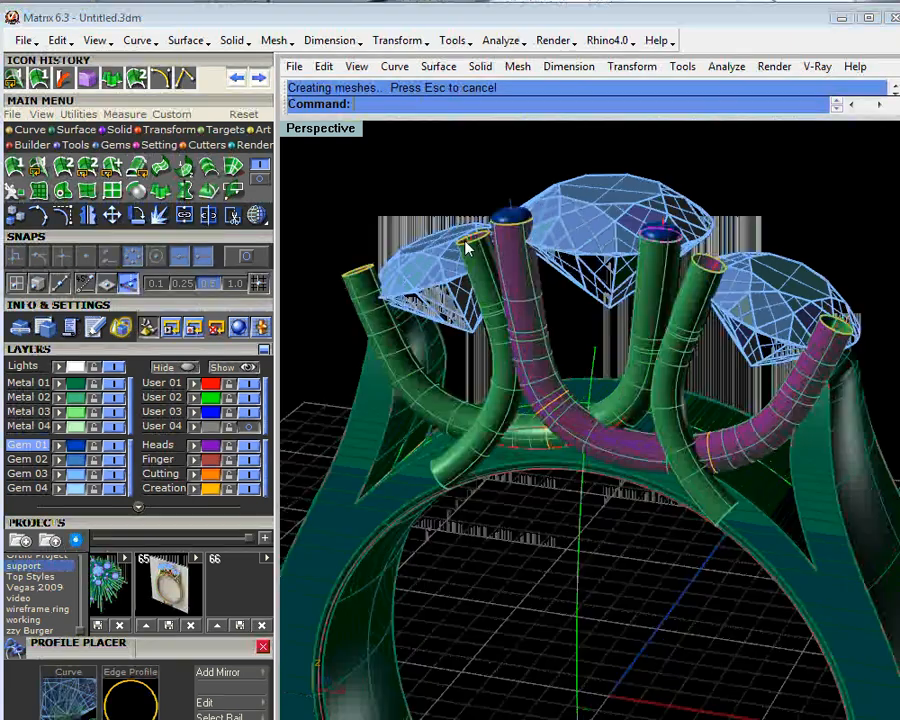
click(663, 240)
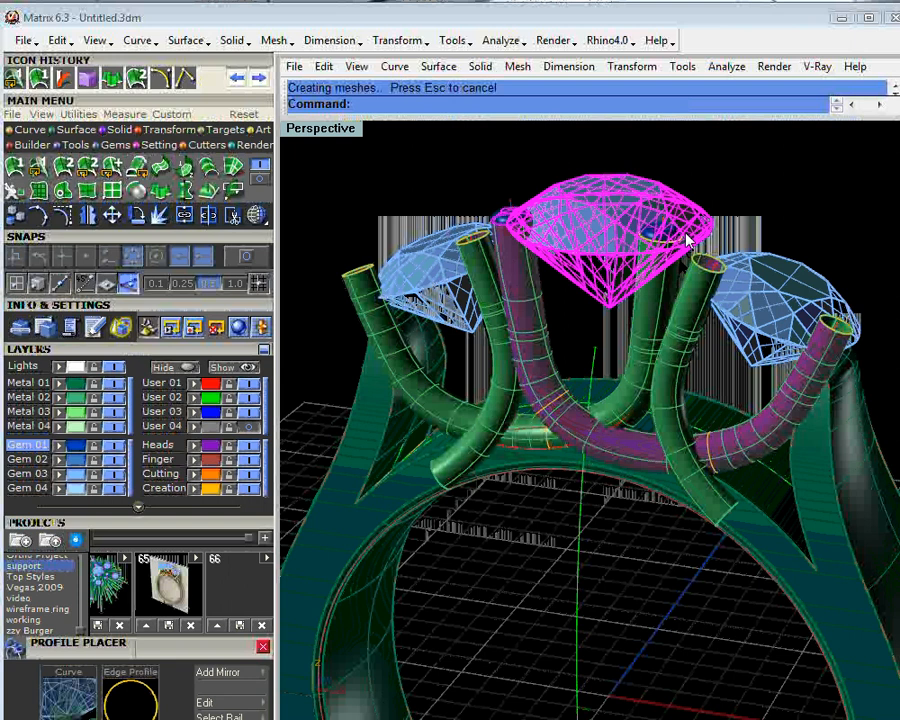
click(651, 236)
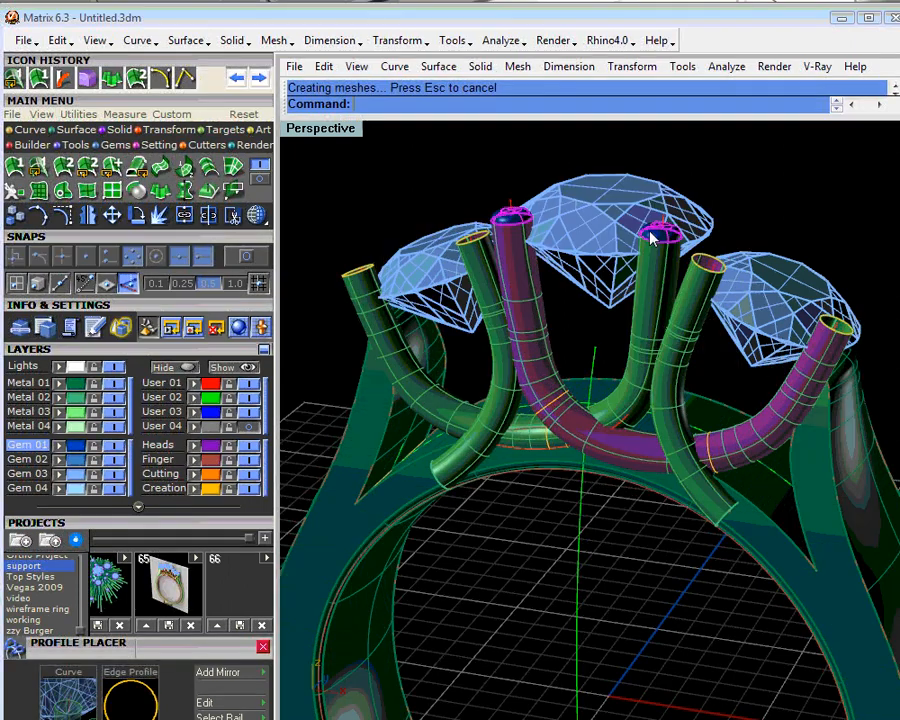
click(59, 398)
click(358, 188)
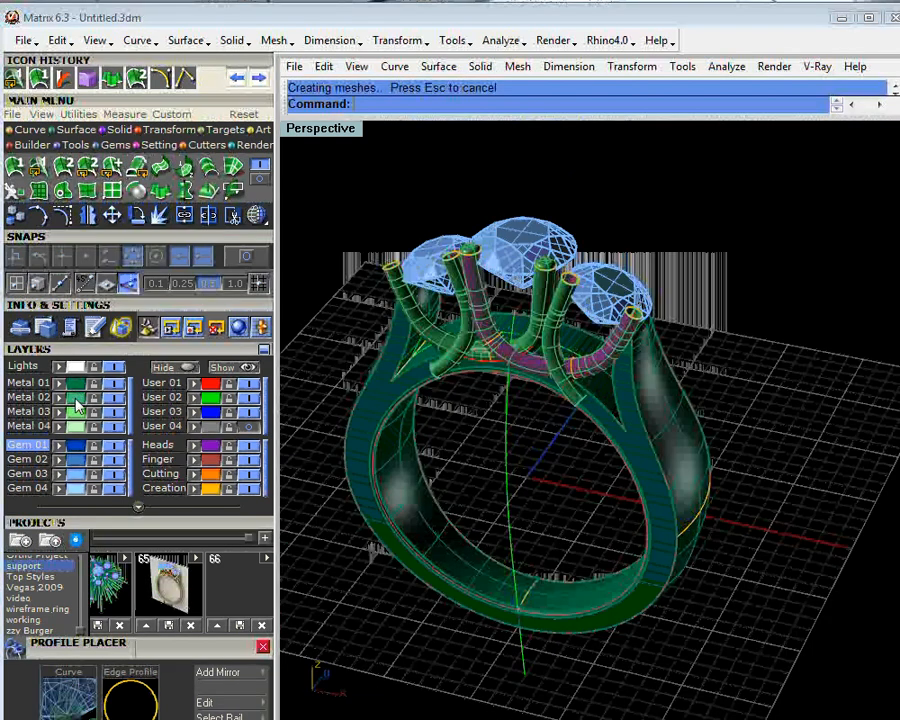
- Select the support tubes and caps on the Metal 02 layer and rotate a copy around the ring's centre to the opposite side of the stones
click(77, 398)
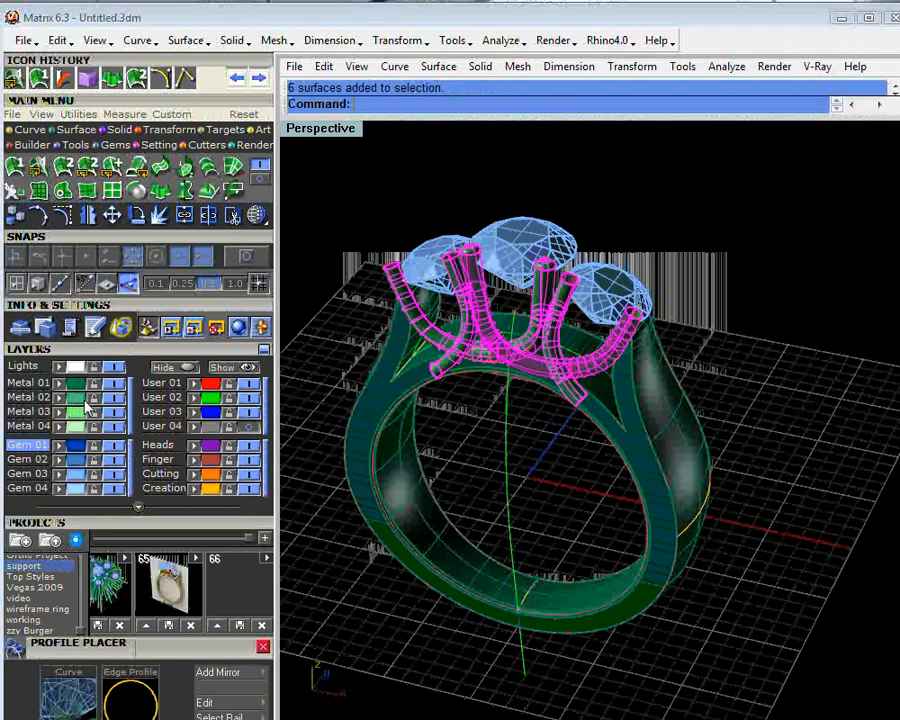
click(137, 215)
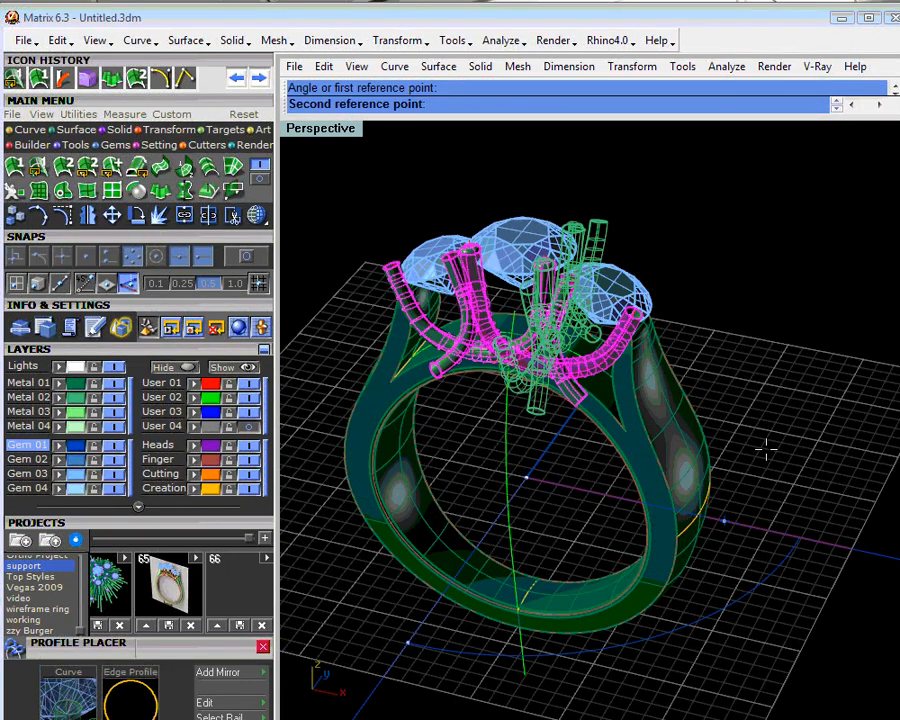
click(742, 220)
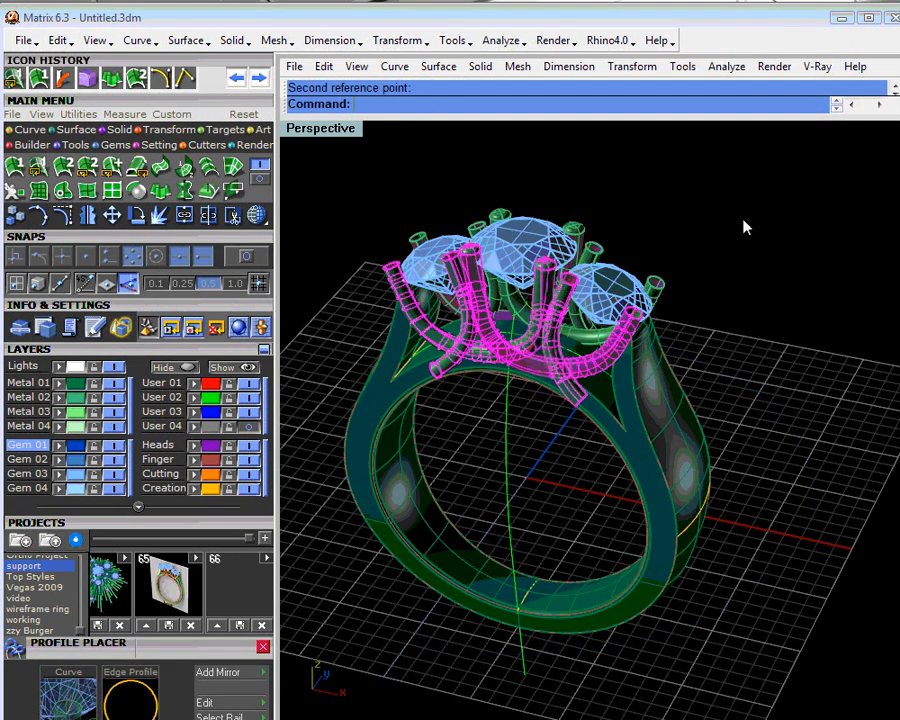
right_drag(744, 228, 533, 370)
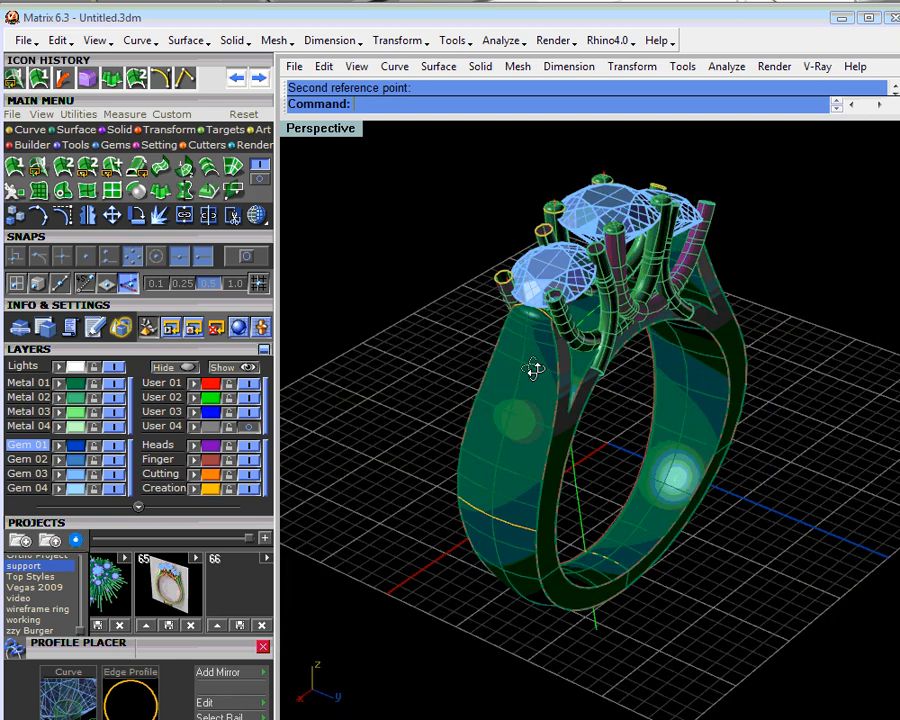
right_drag(533, 369, 564, 335)
right_drag(701, 382, 752, 326)
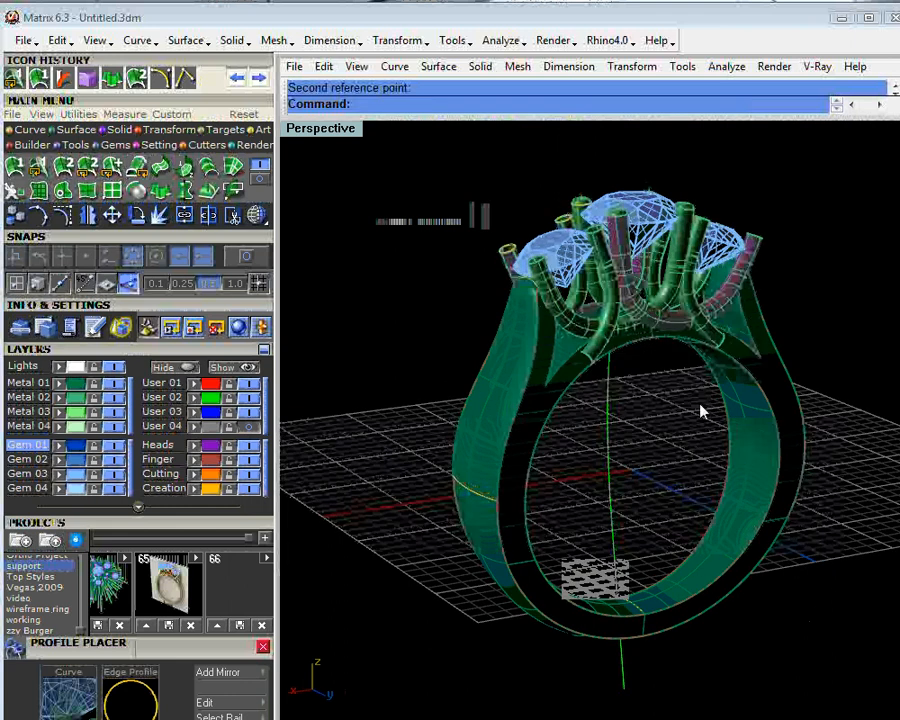
right_drag(701, 411, 460, 483)
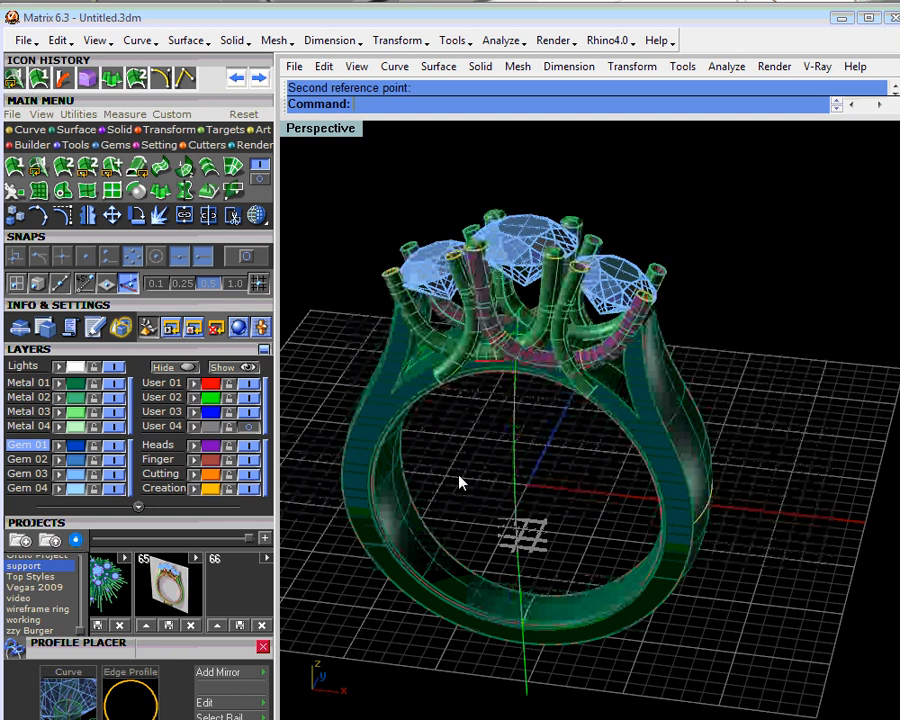